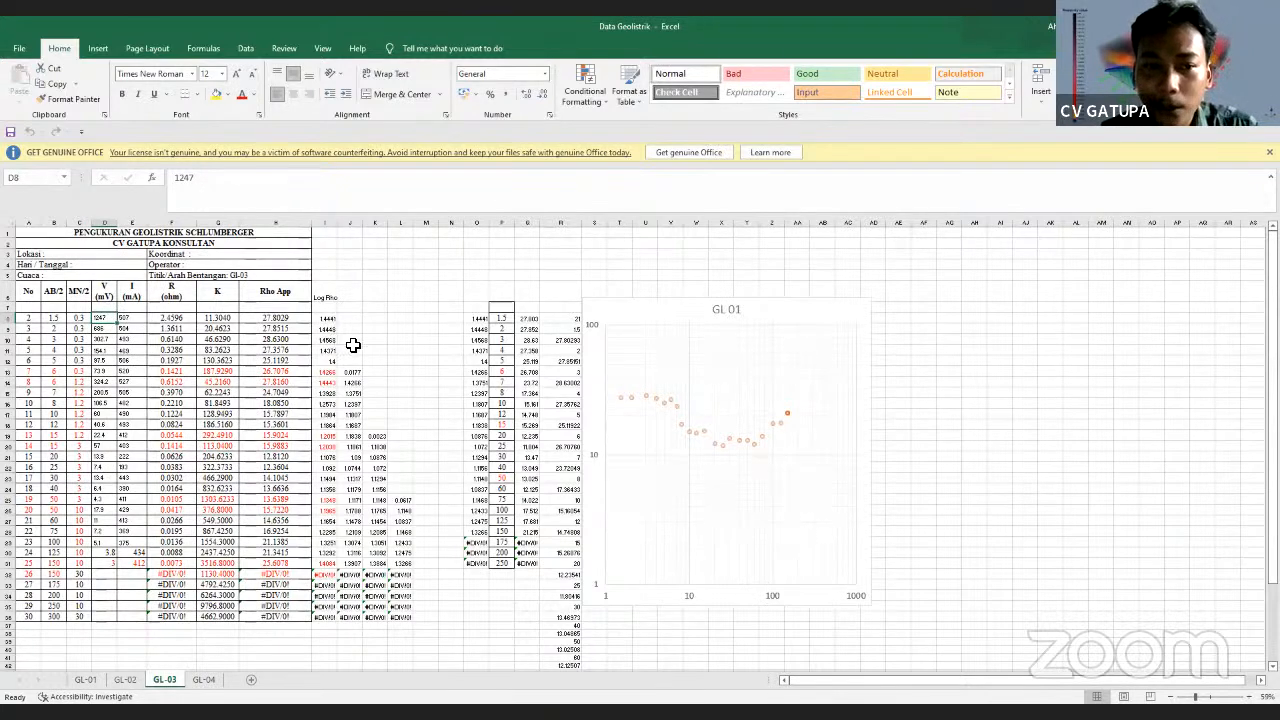
drag(326, 299, 328, 562)
drag(276, 319, 296, 578)
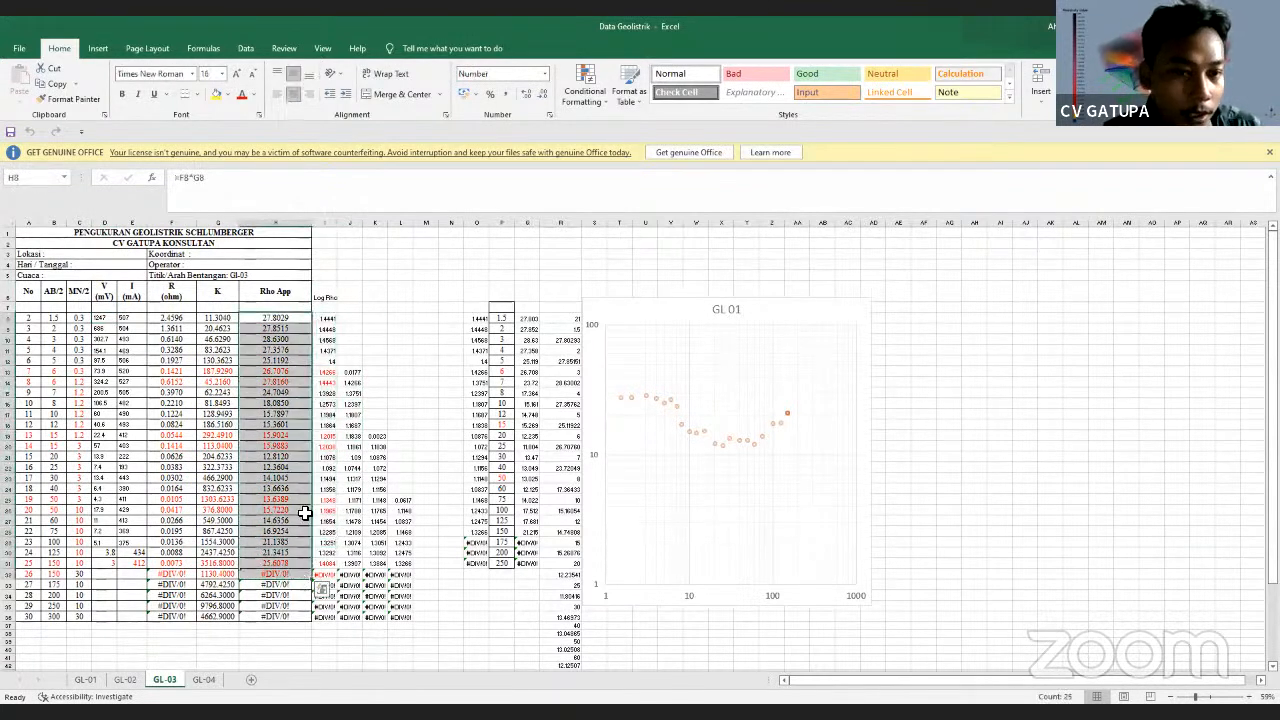
click(330, 317)
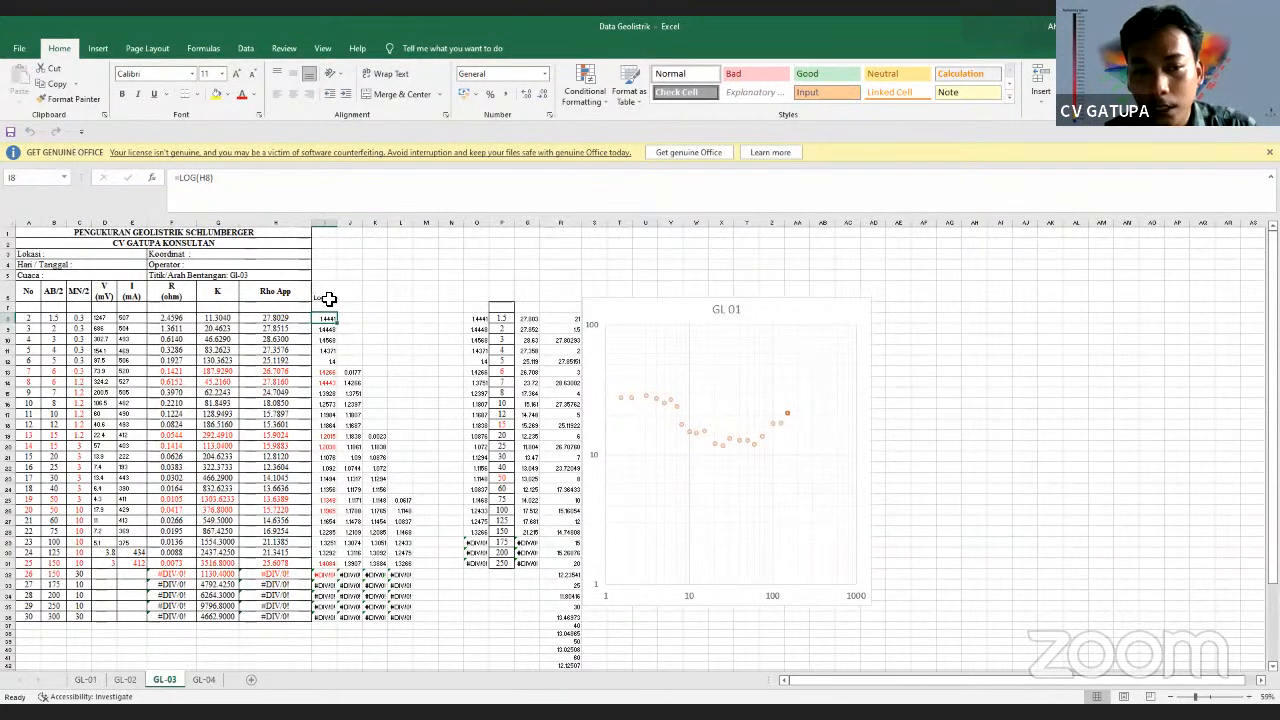
click(355, 376)
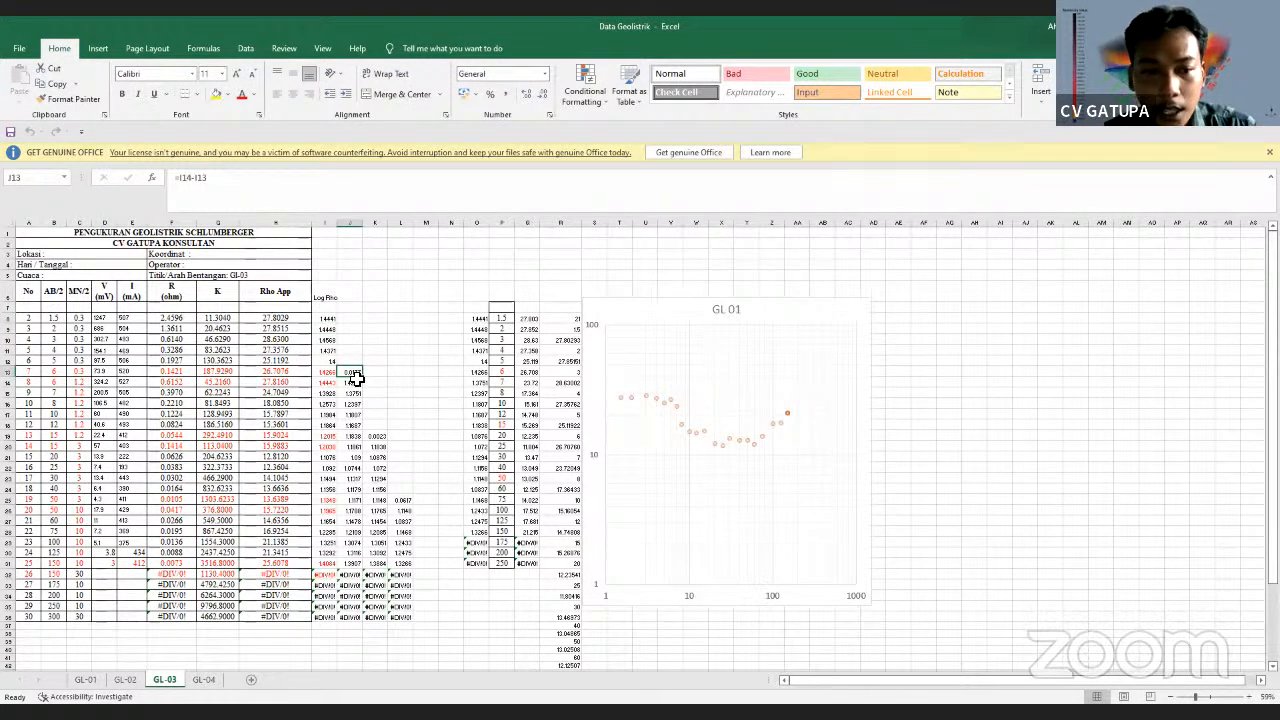
click(277, 372)
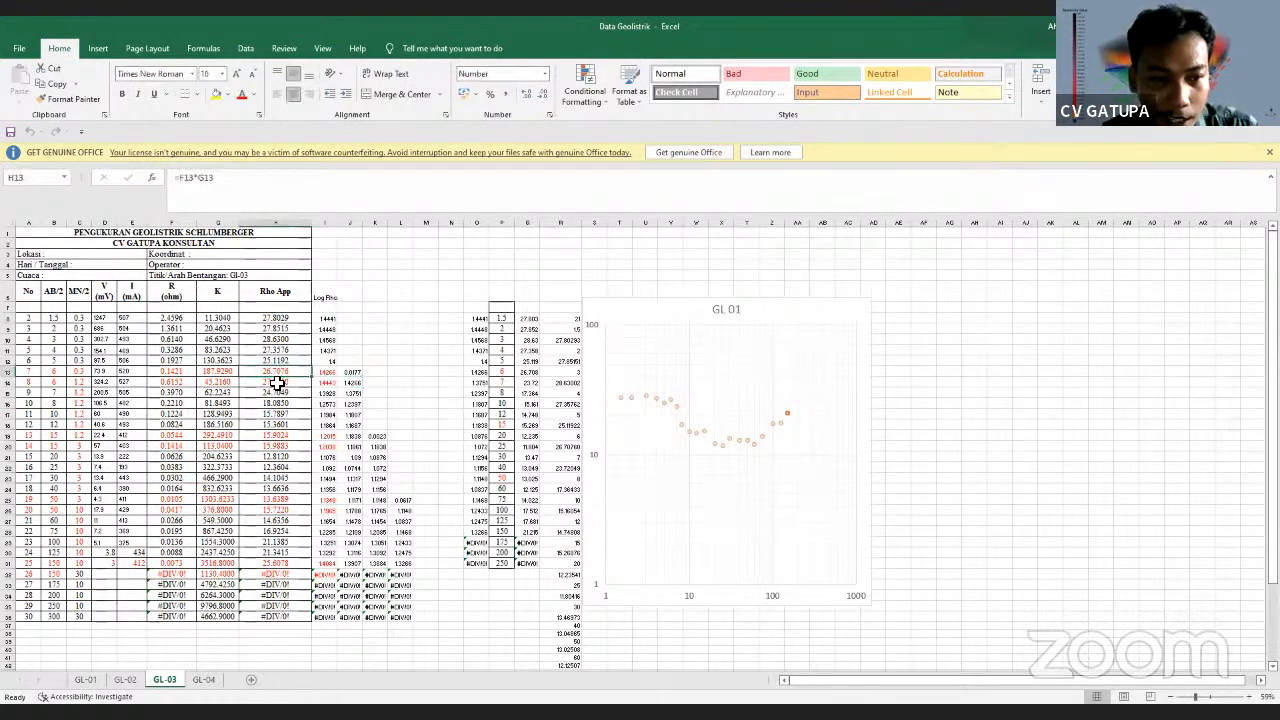
click(277, 383)
click(80, 381)
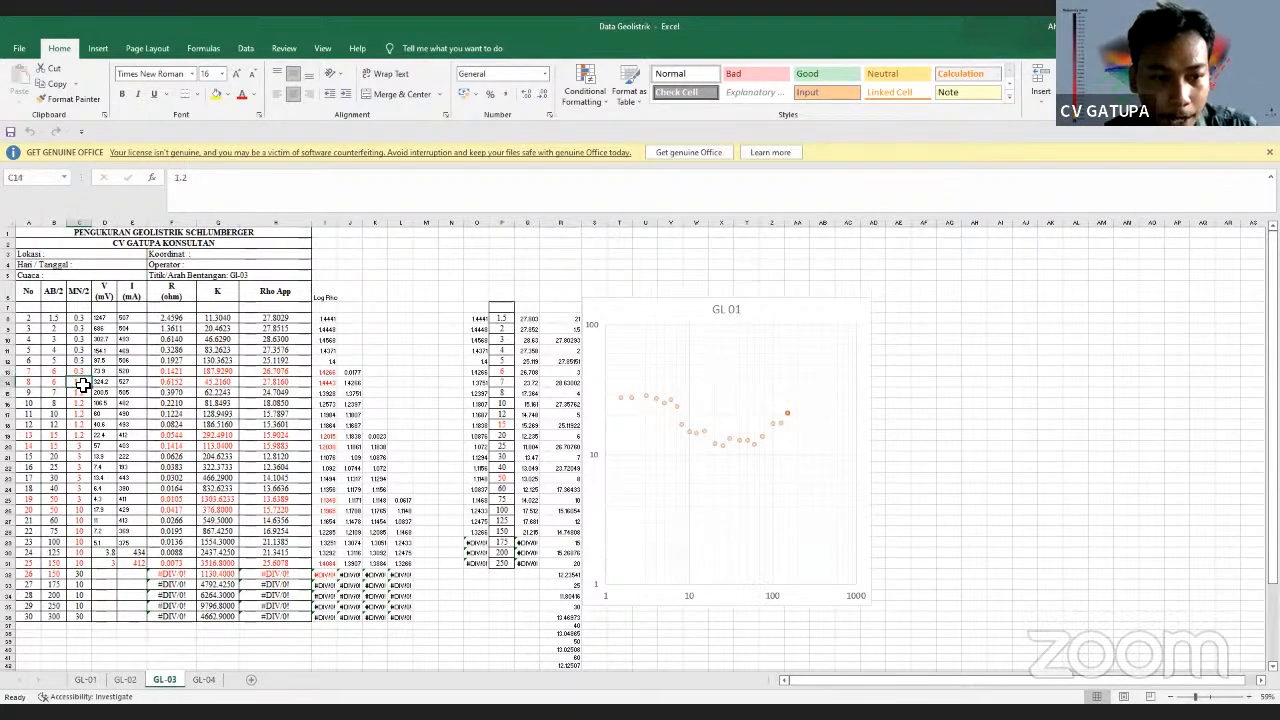
click(268, 381)
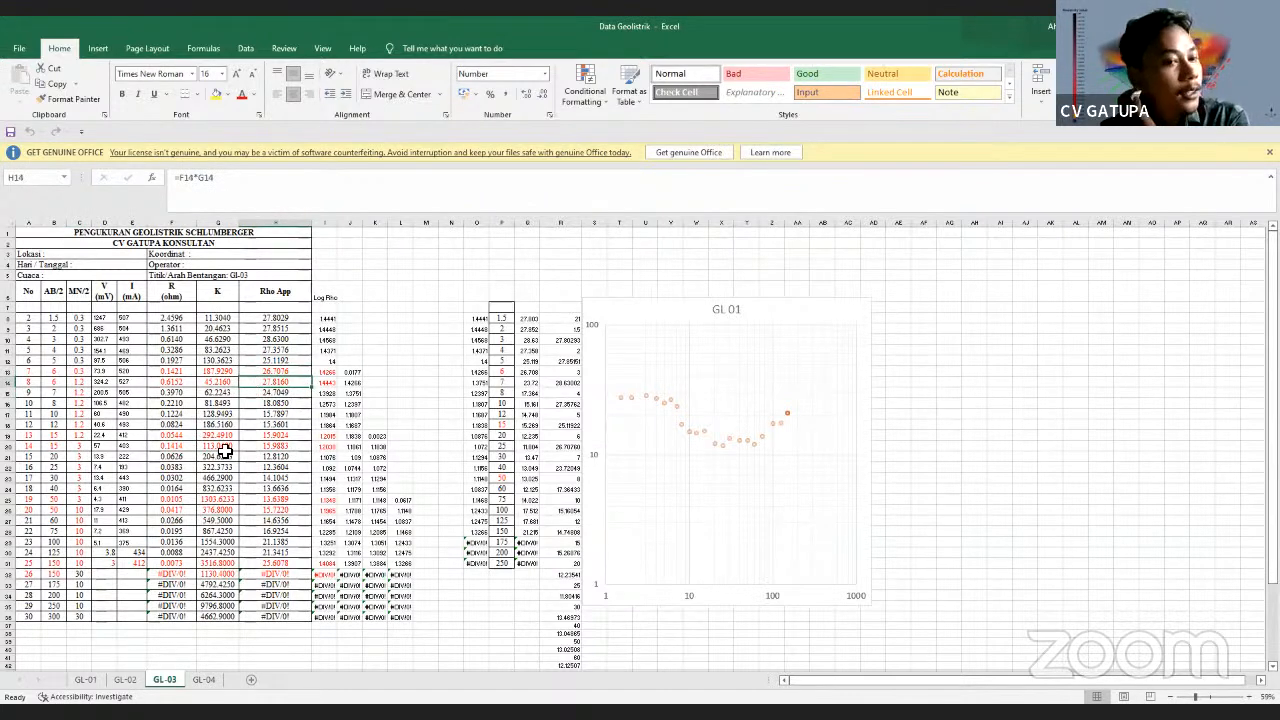
click(57, 372)
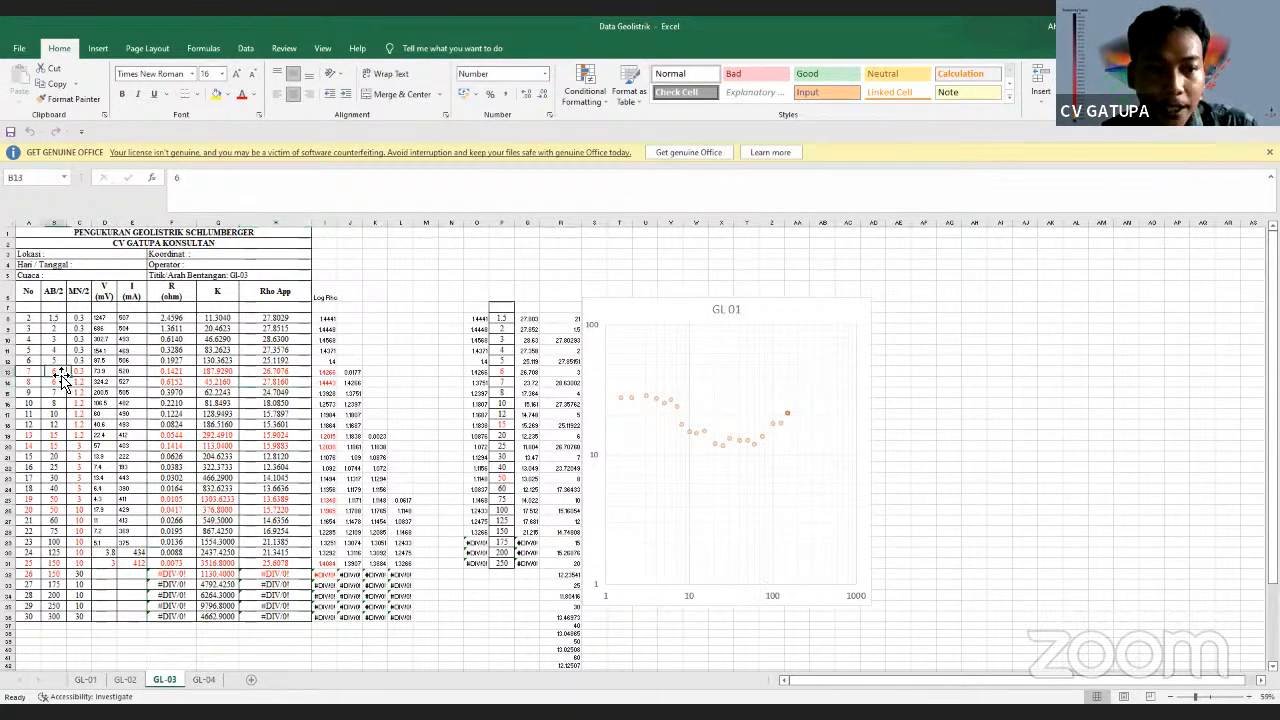
click(51, 292)
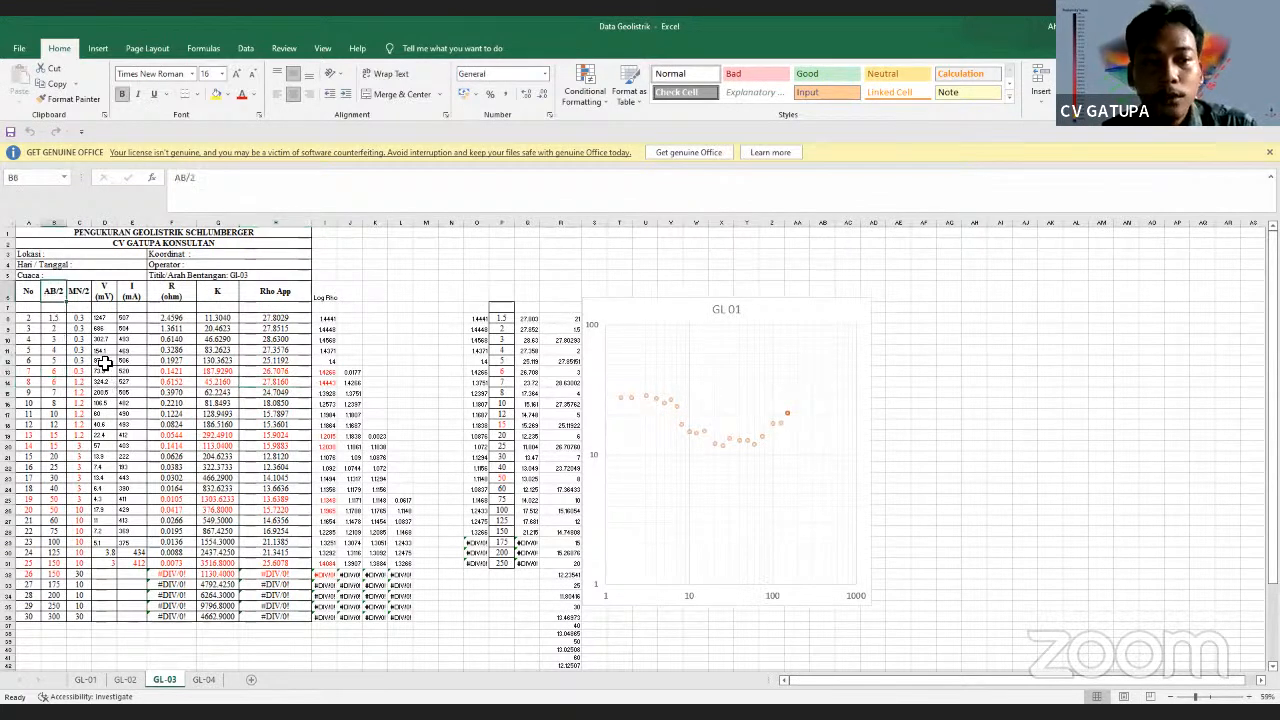
click(60, 318)
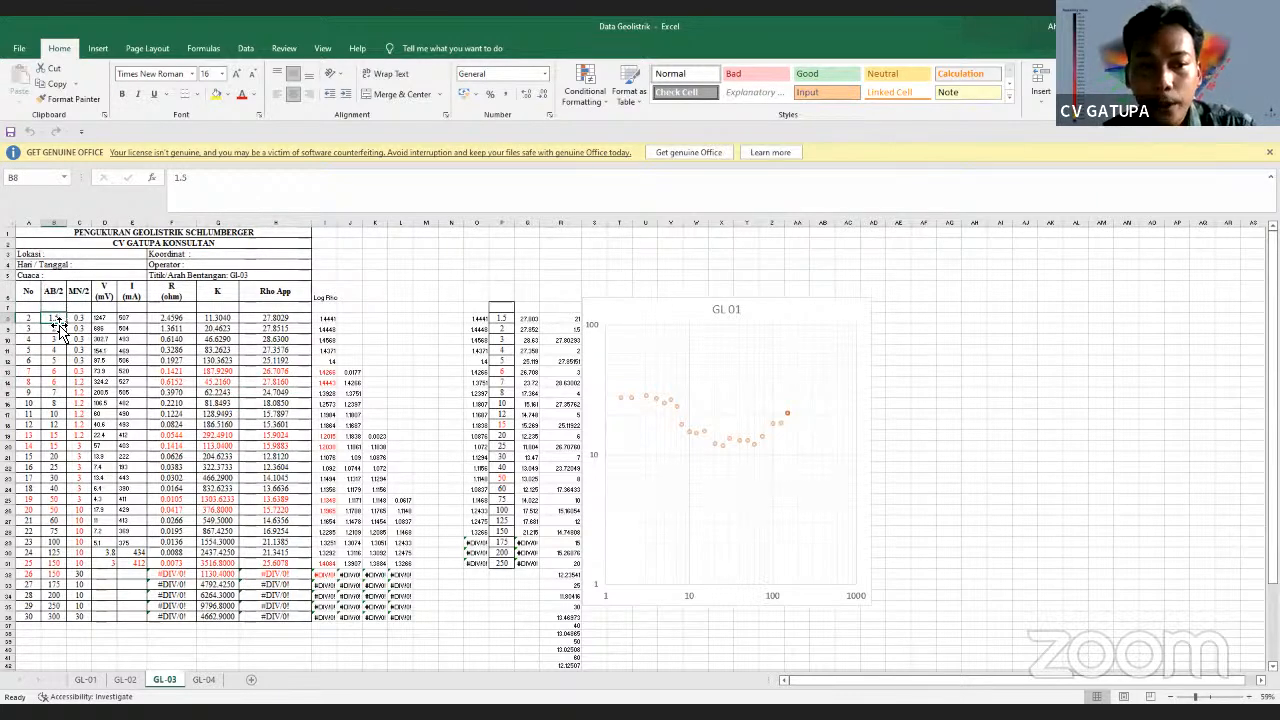
click(277, 317)
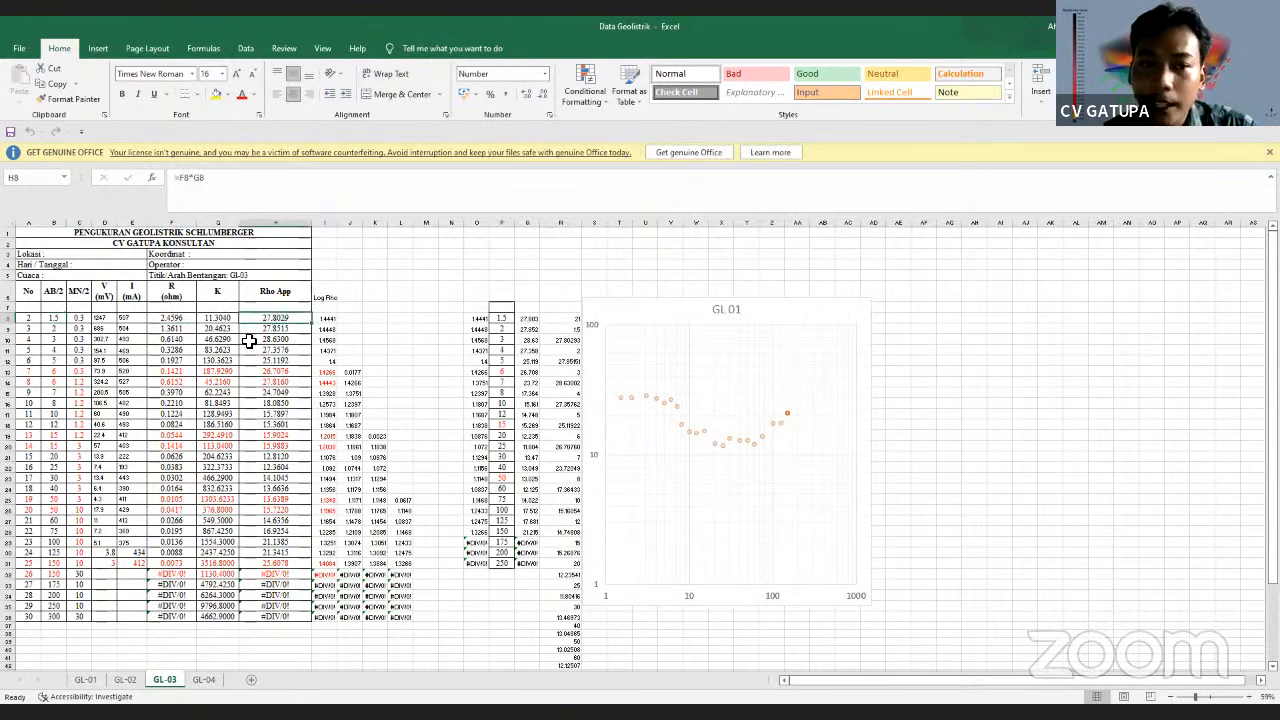
click(51, 317)
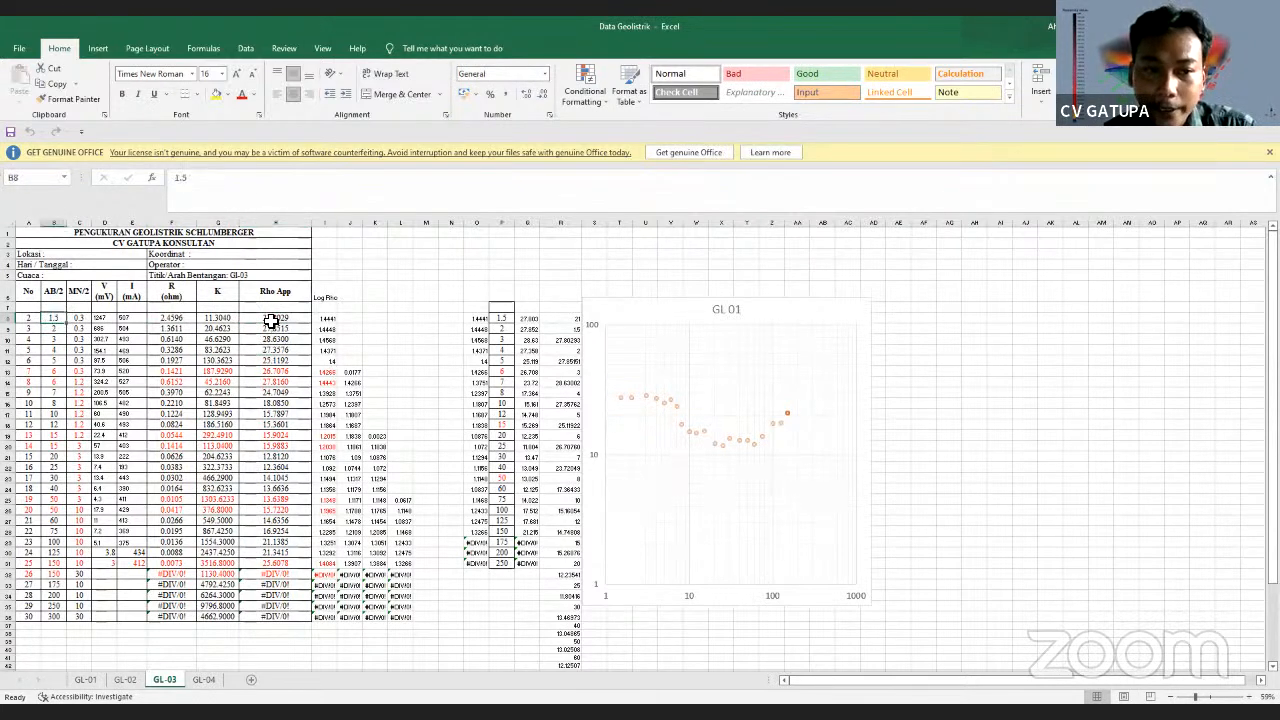
click(272, 319)
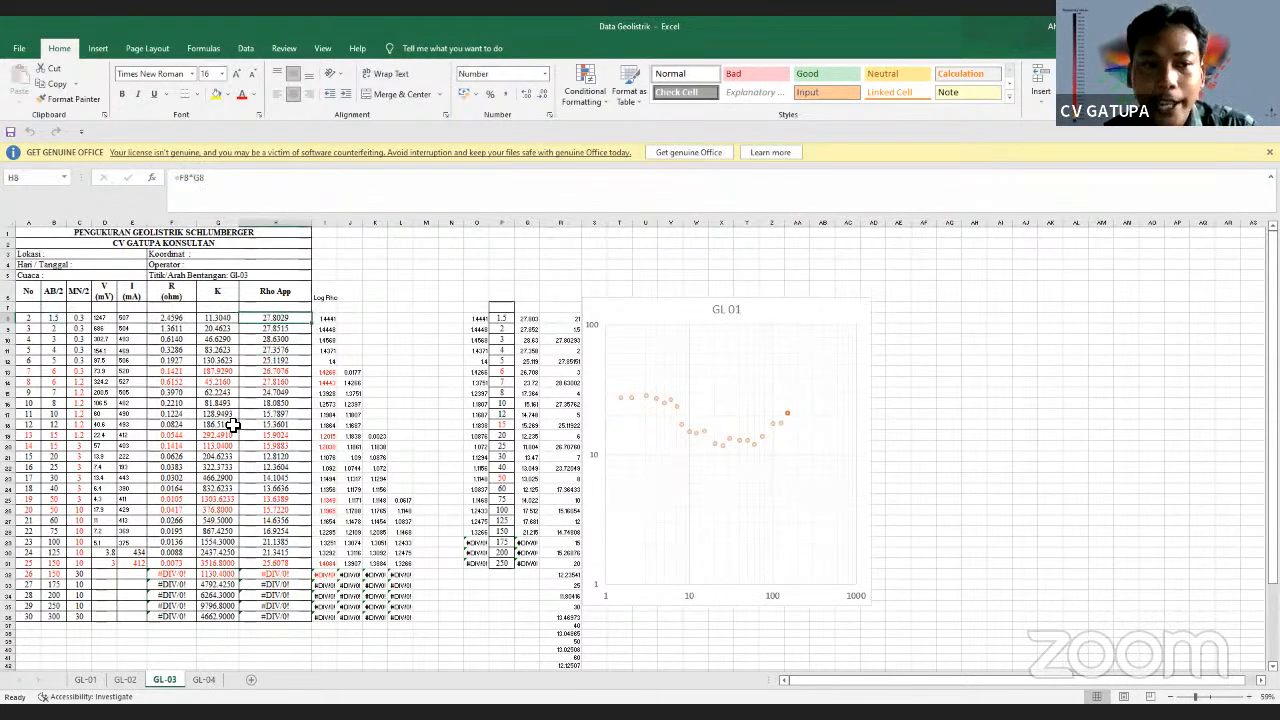
click(55, 329)
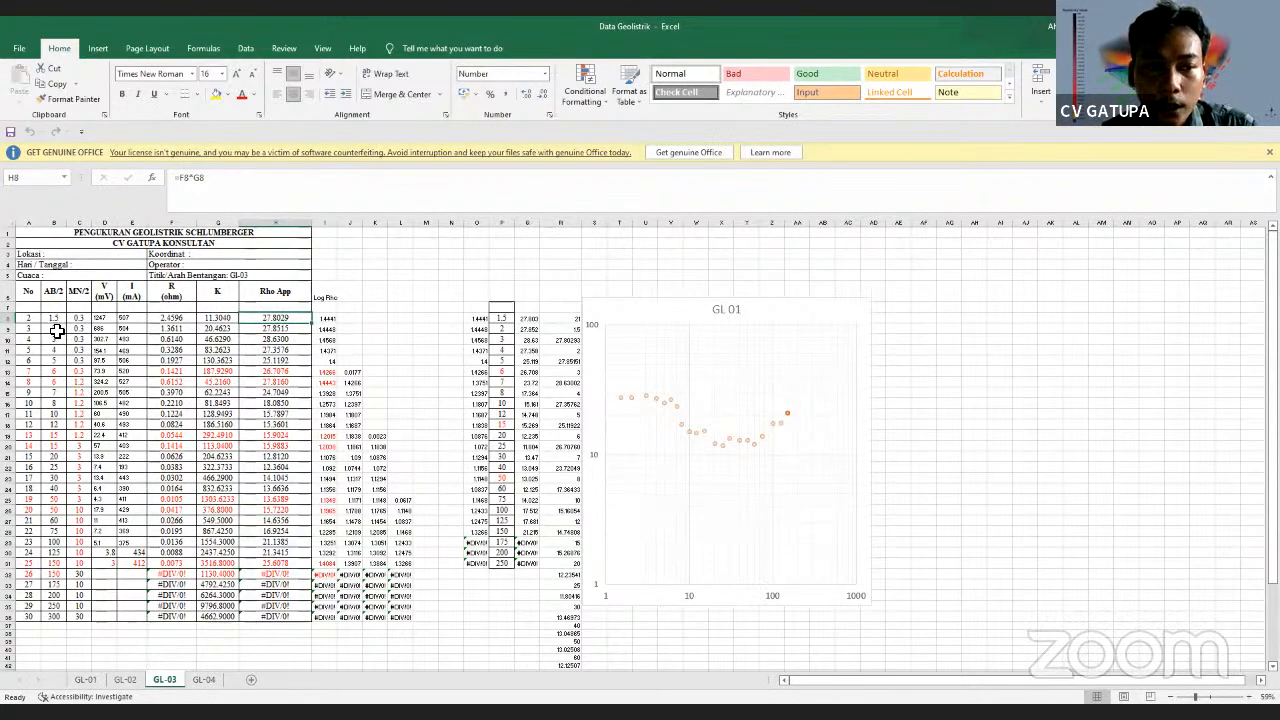
click(277, 331)
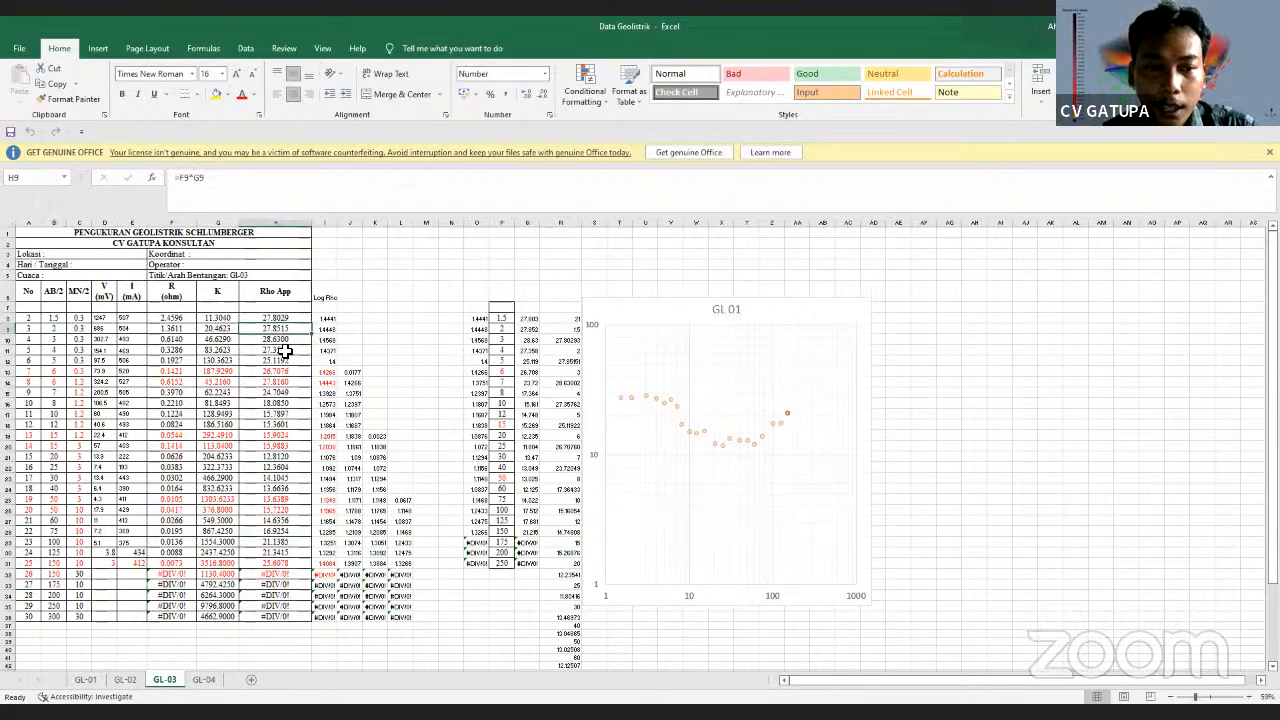
click(50, 372)
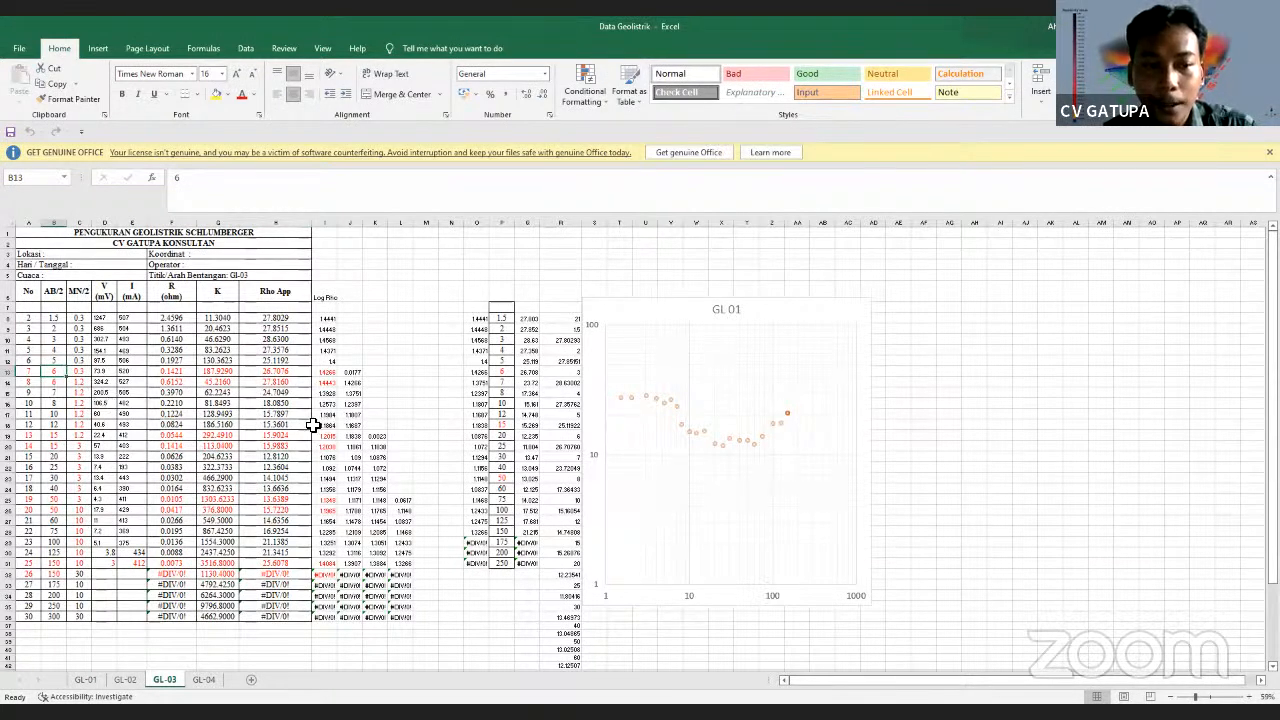
text(7)
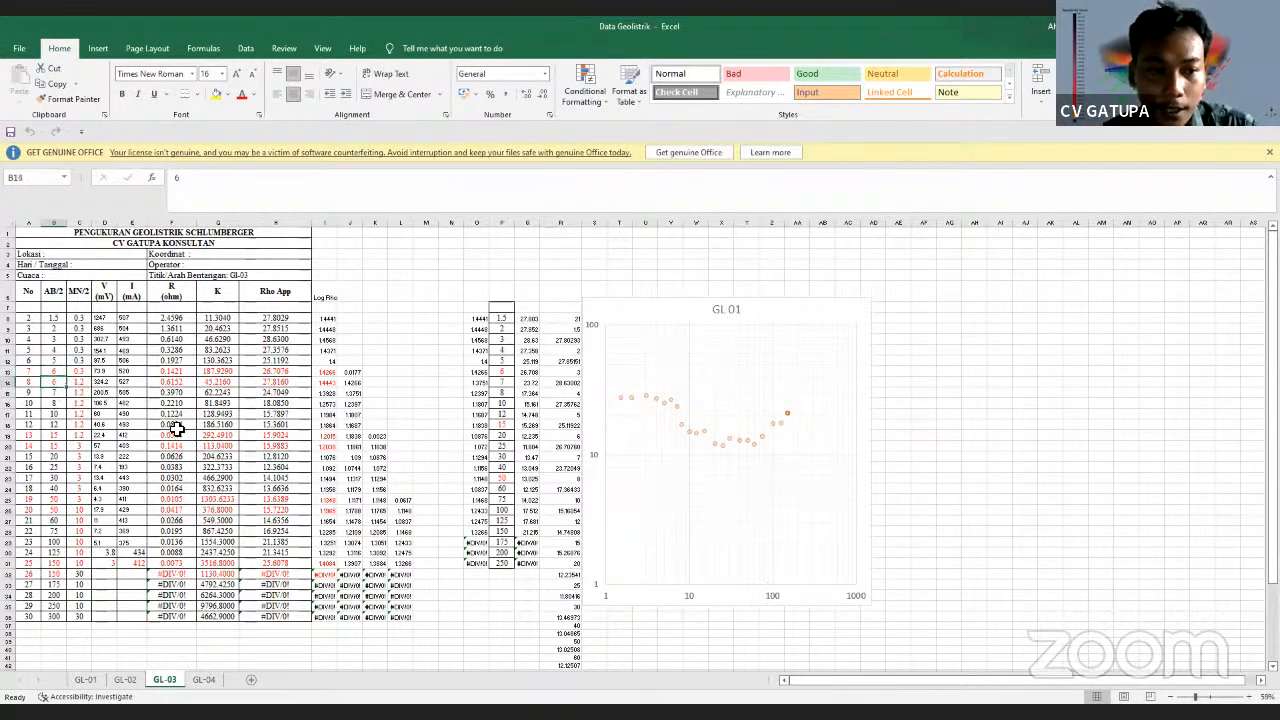
click(276, 372)
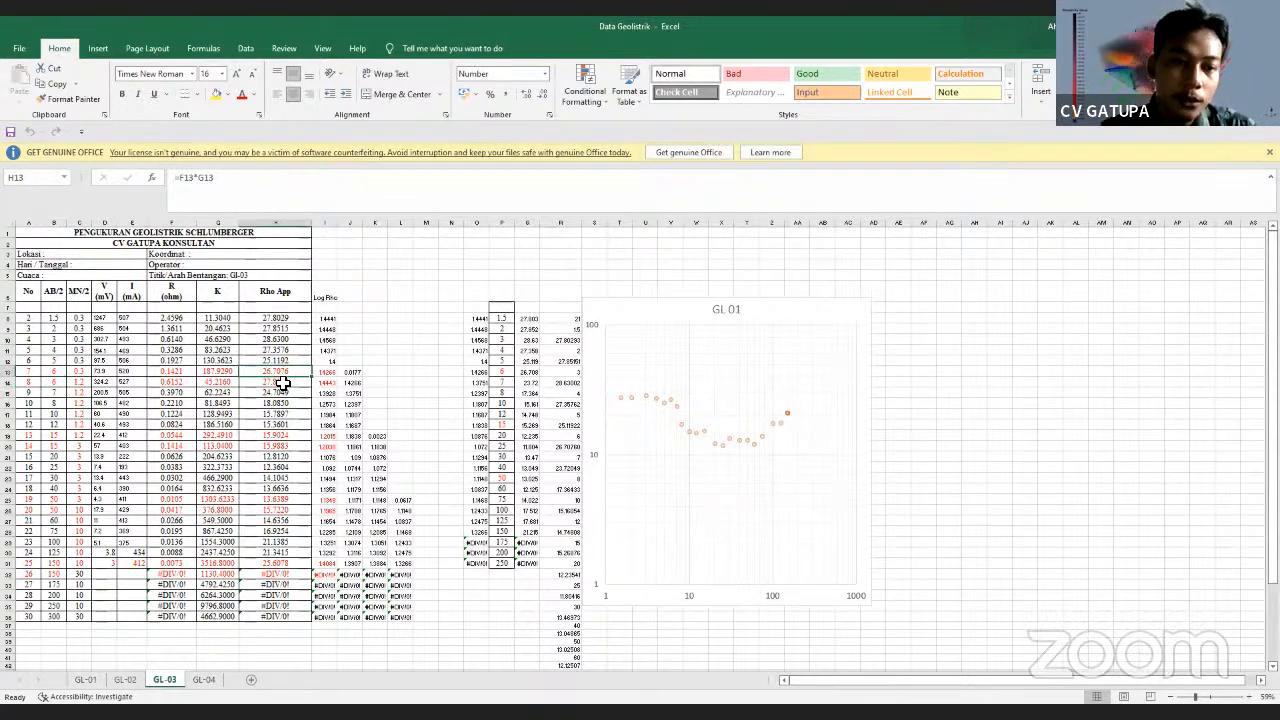
click(330, 325)
click(356, 373)
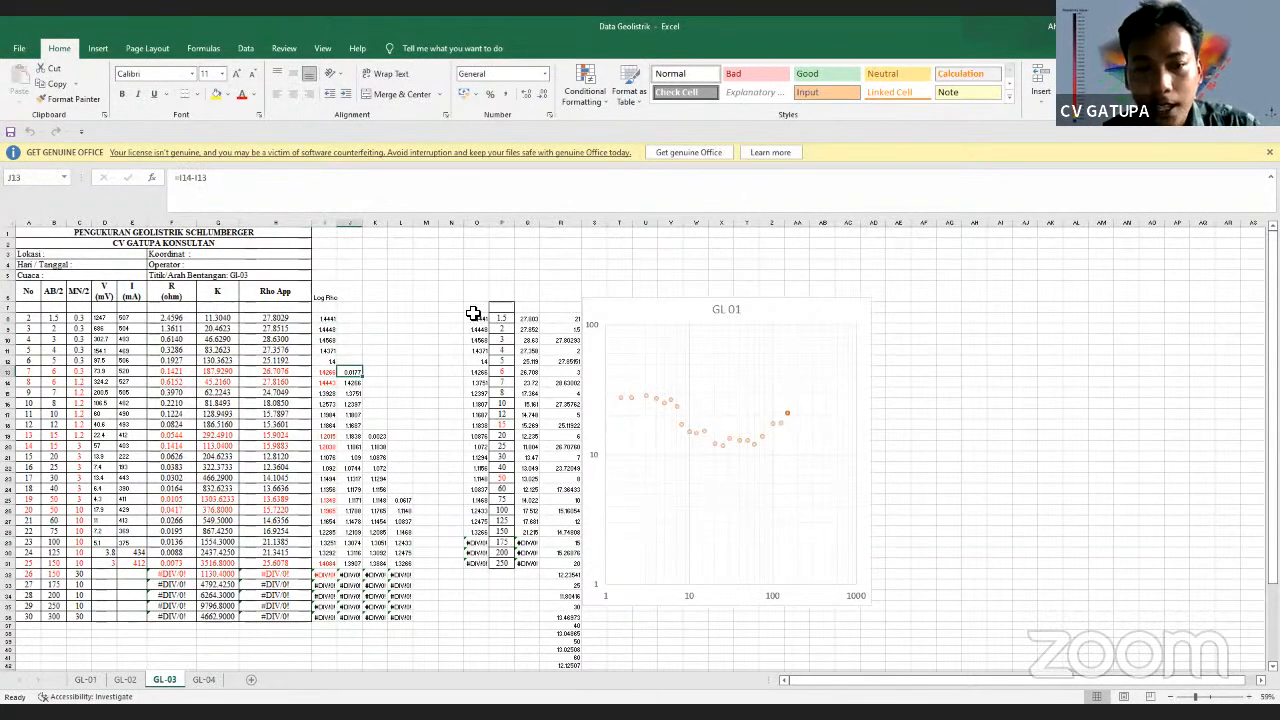
click(526, 319)
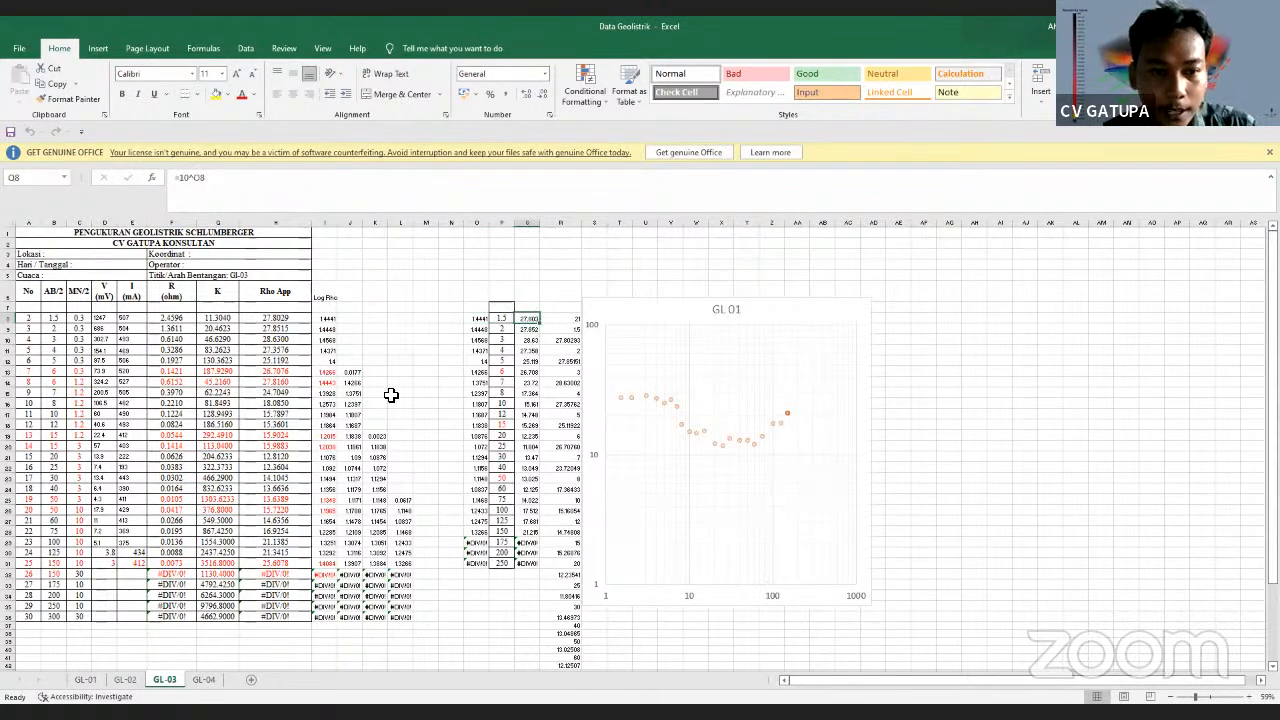
click(505, 318)
drag(507, 318, 507, 534)
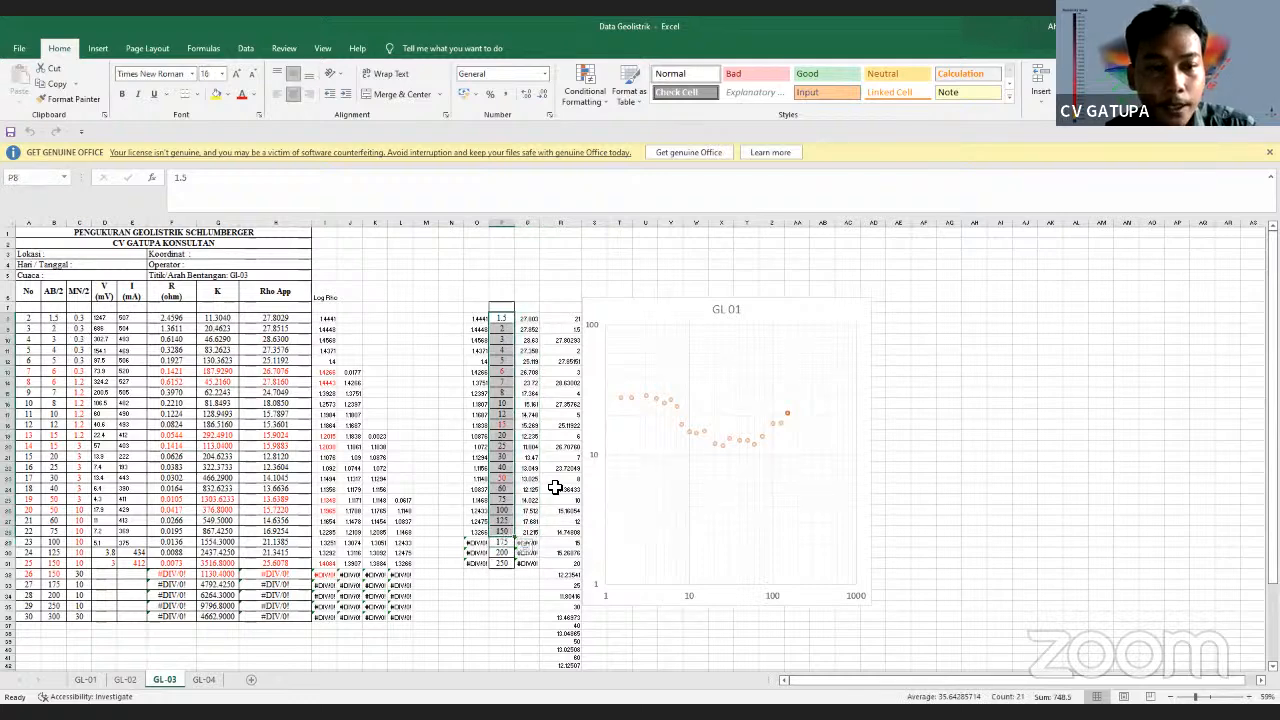
click(527, 319)
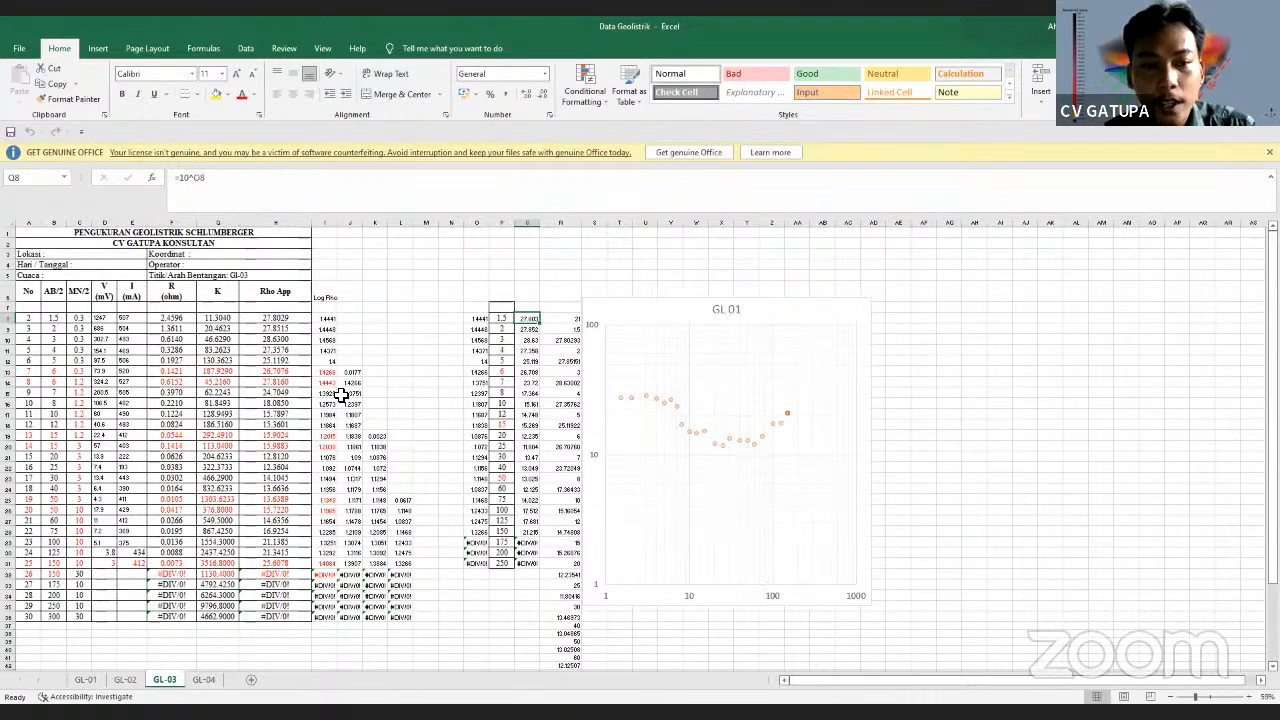
click(480, 320)
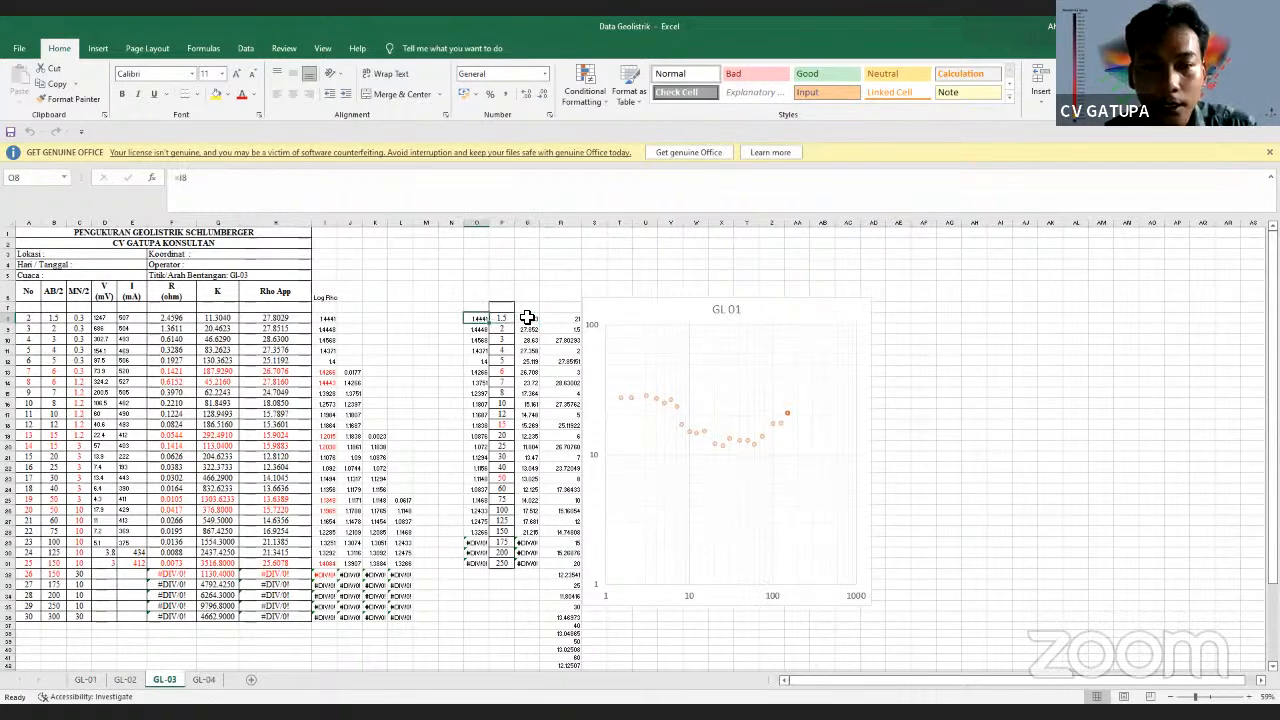
click(525, 320)
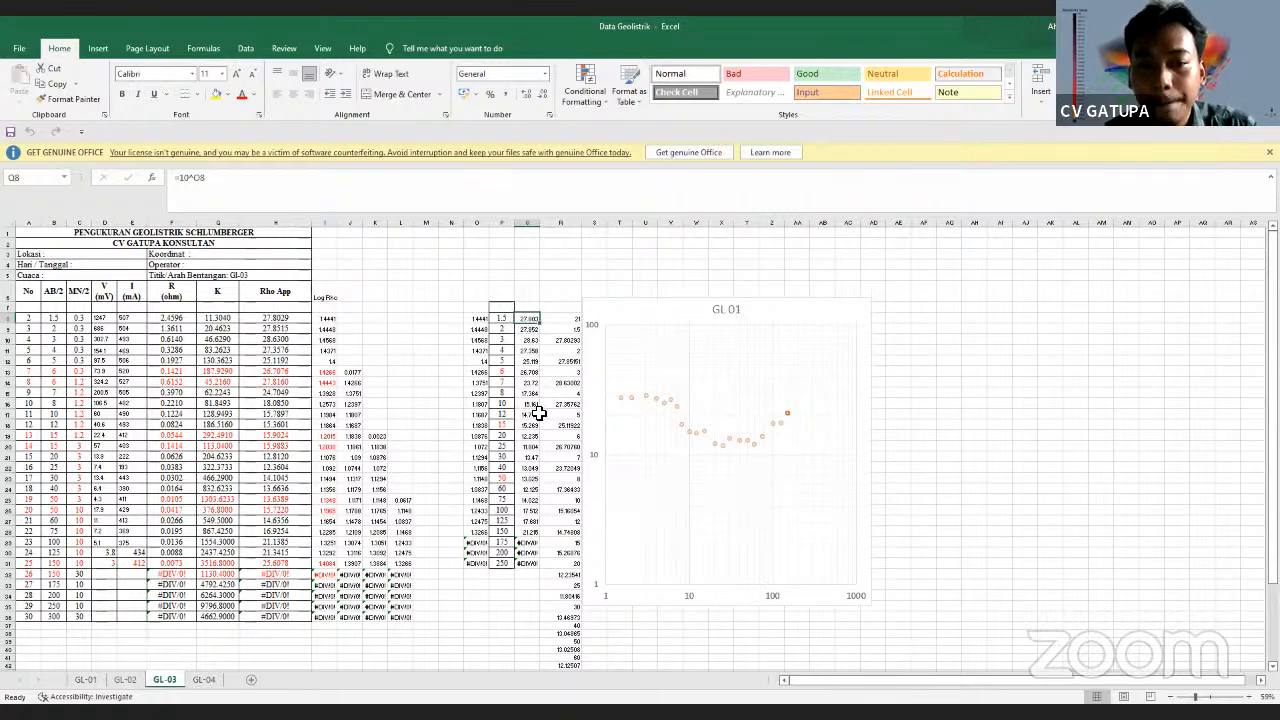
click(60, 372)
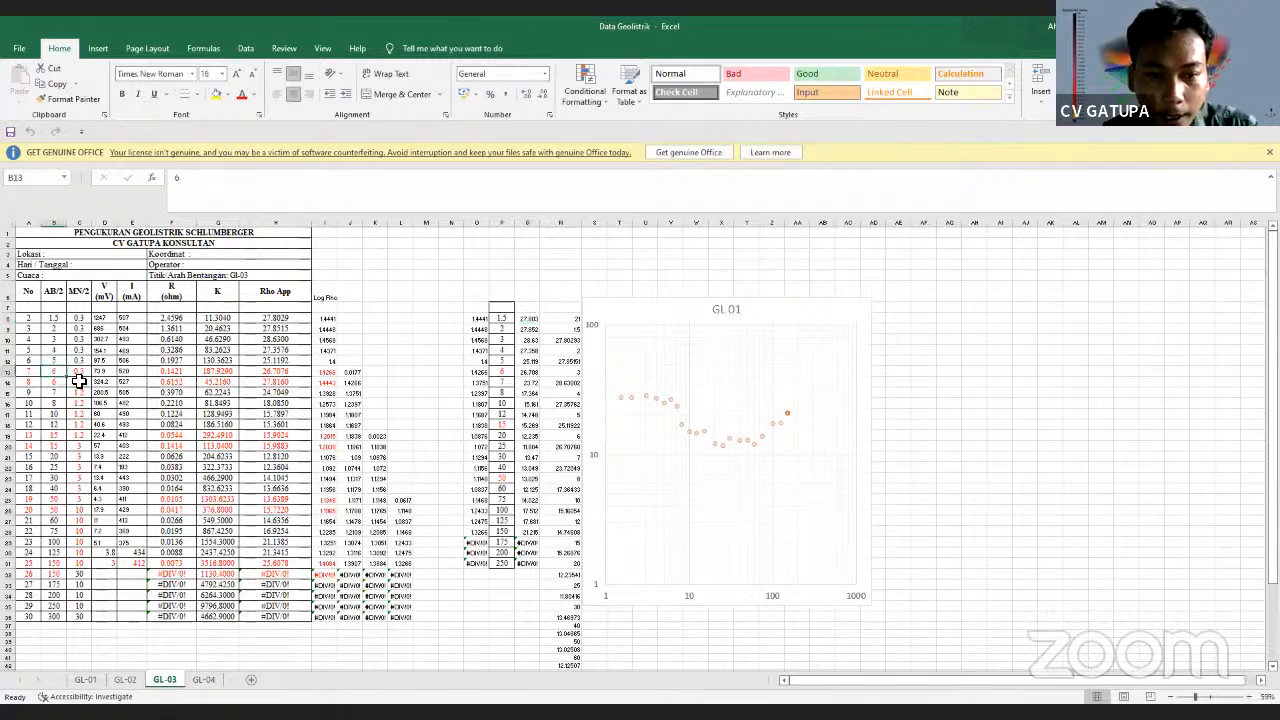
click(503, 372)
click(284, 372)
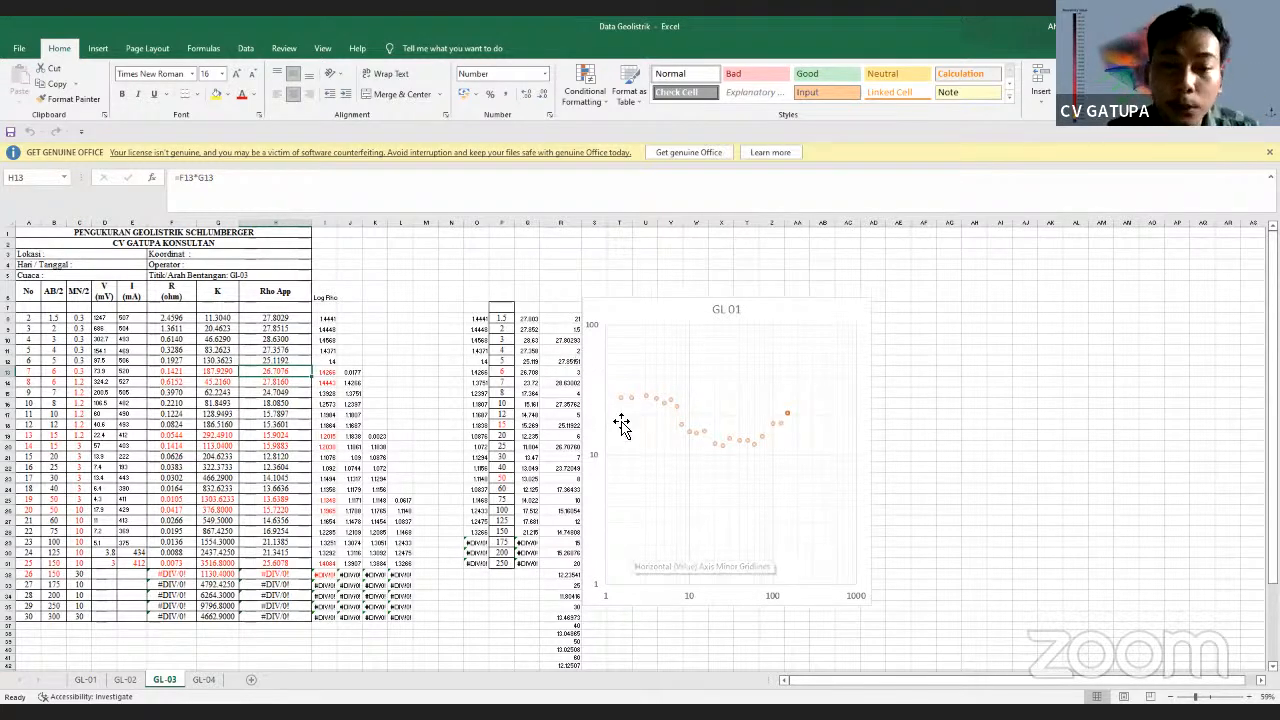
click(104, 373)
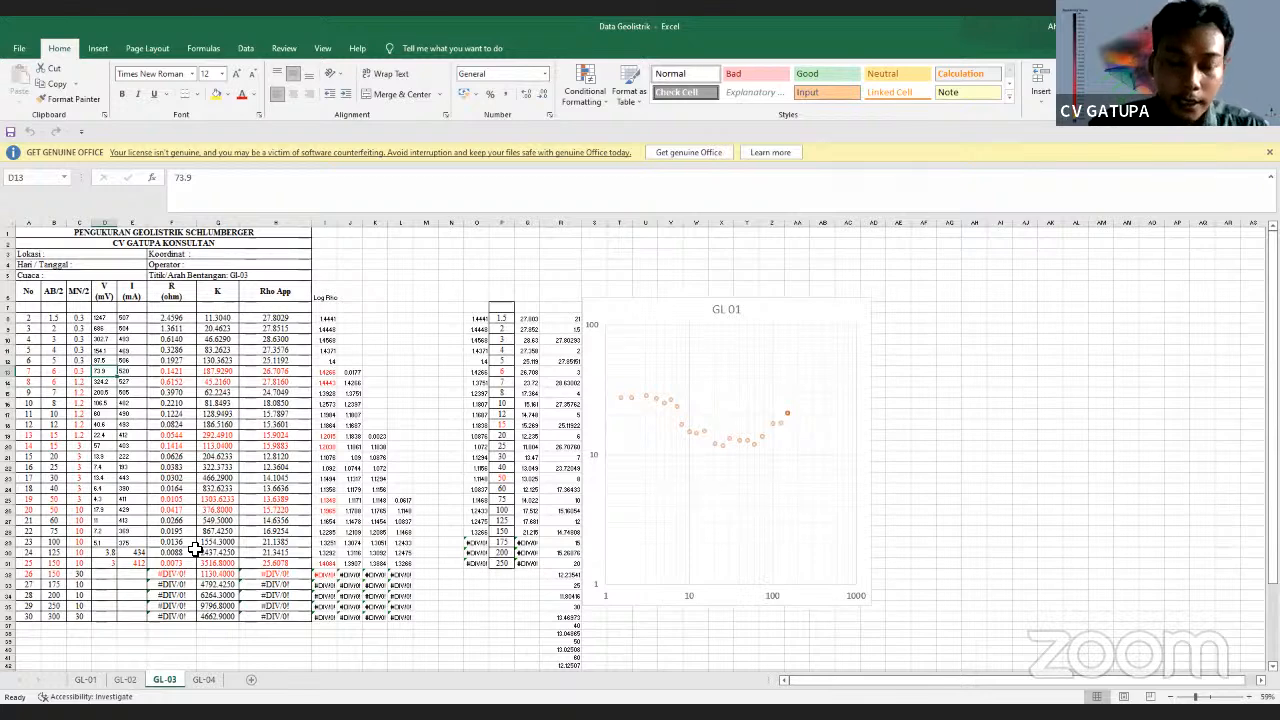
text(200)
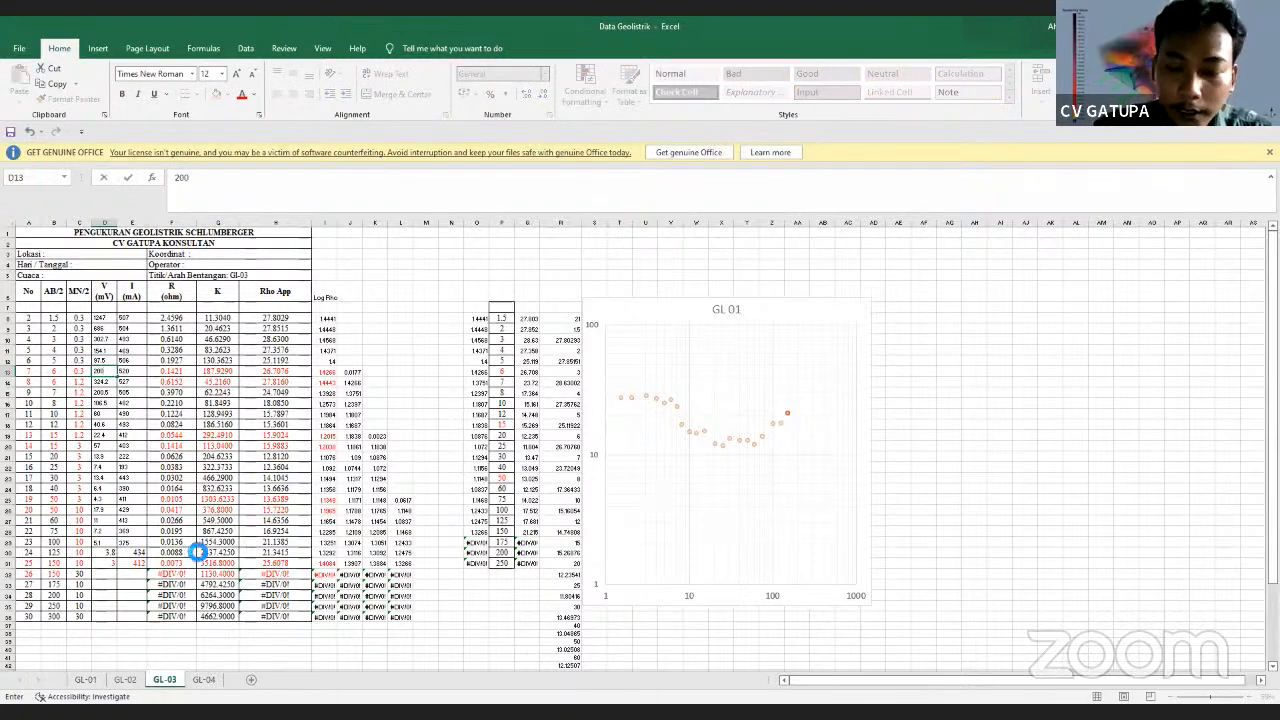
key(Return)
key(Return)
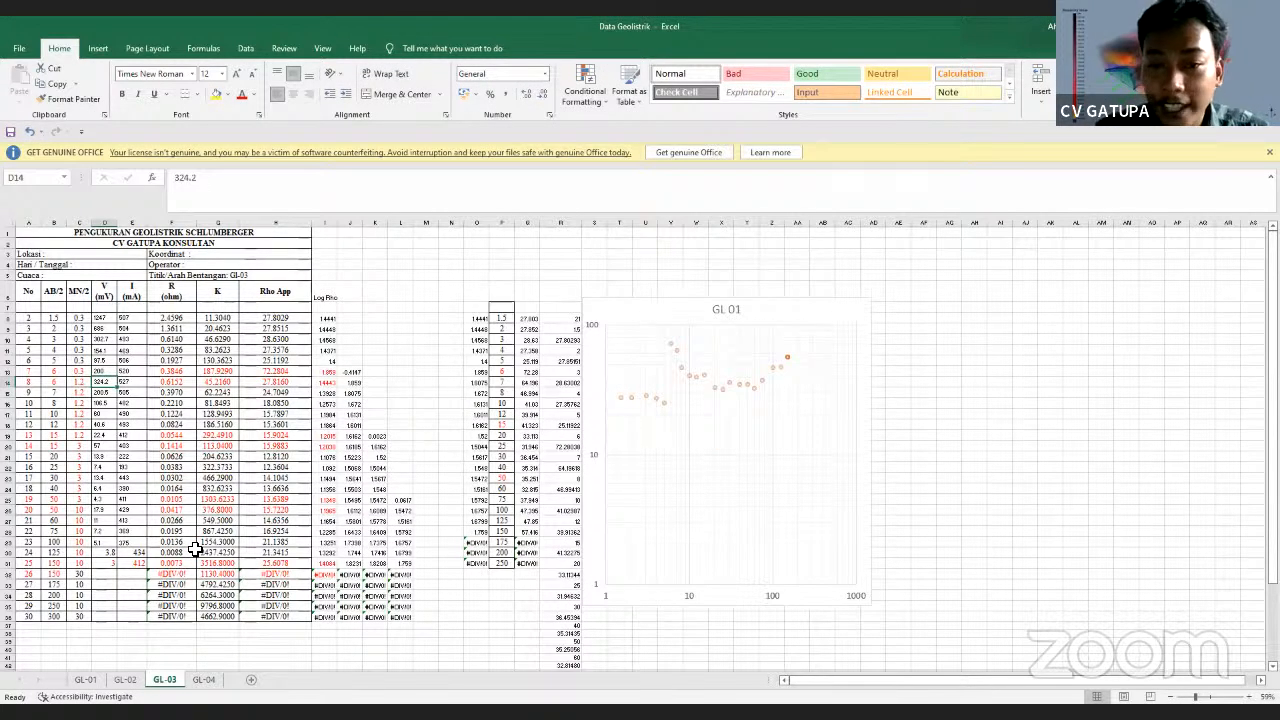
click(104, 370)
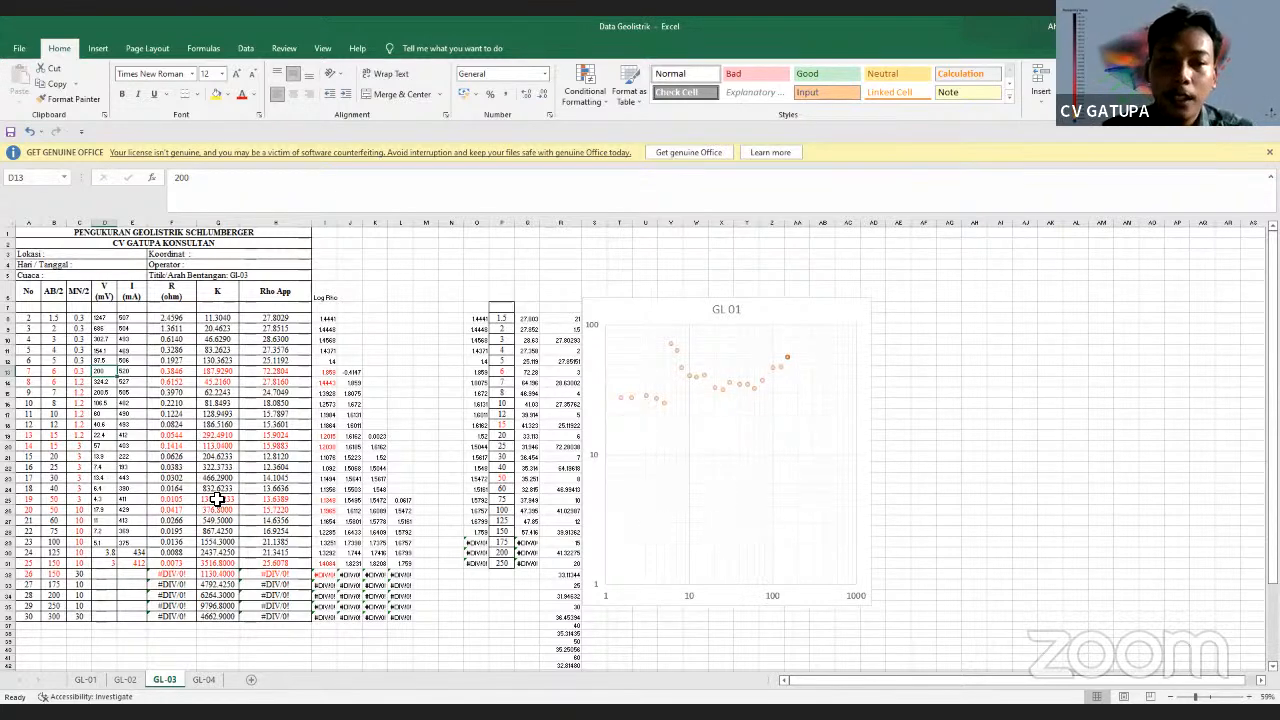
text(2)
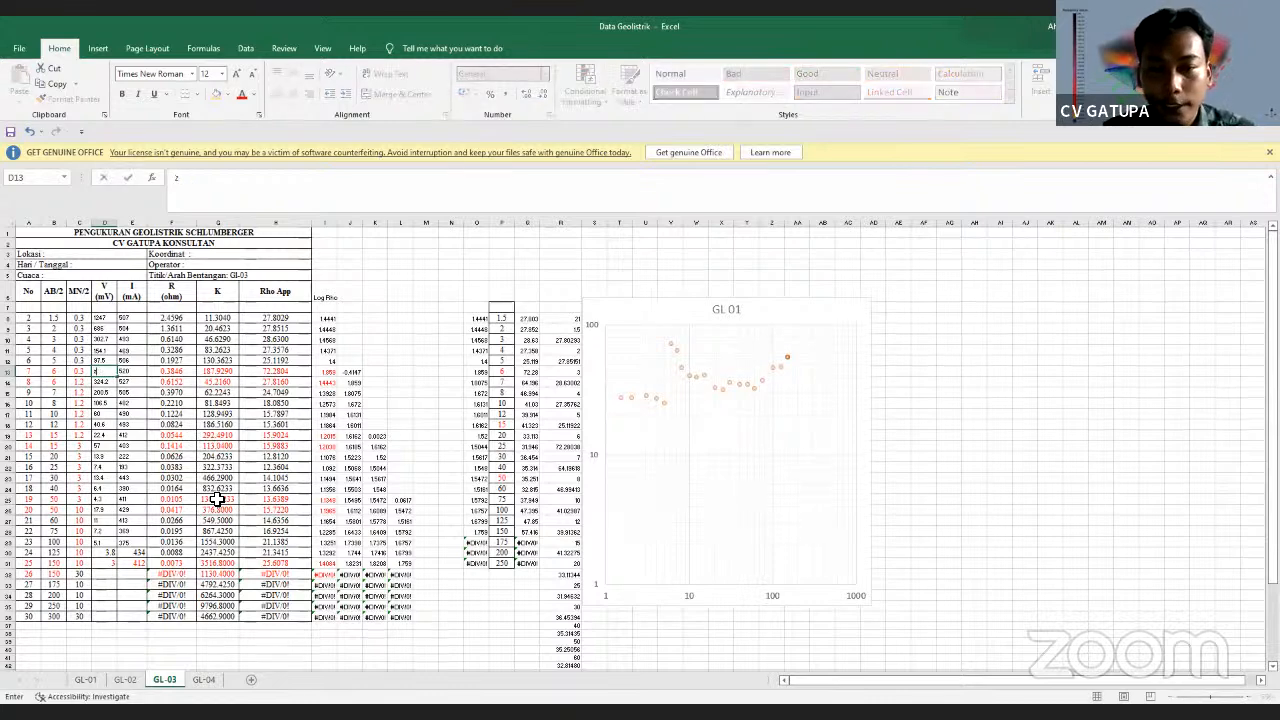
click(412, 331)
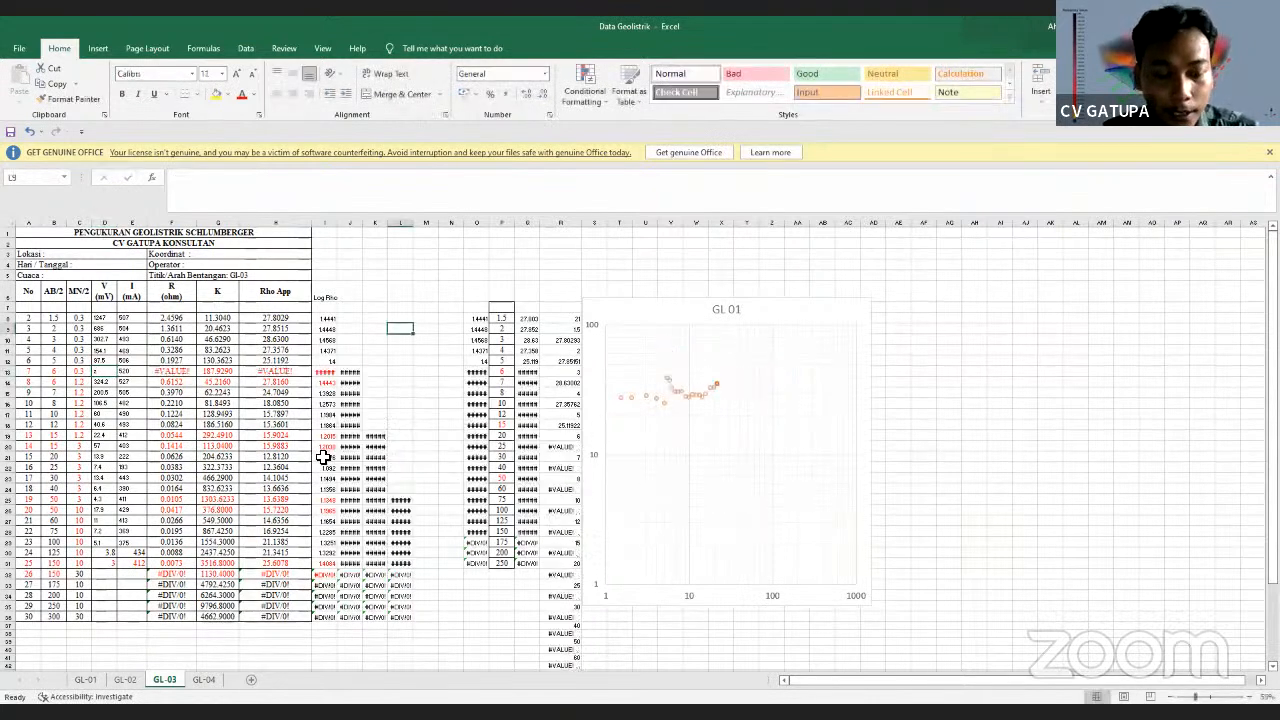
key(ctrl+z)
key(ctrl+z)
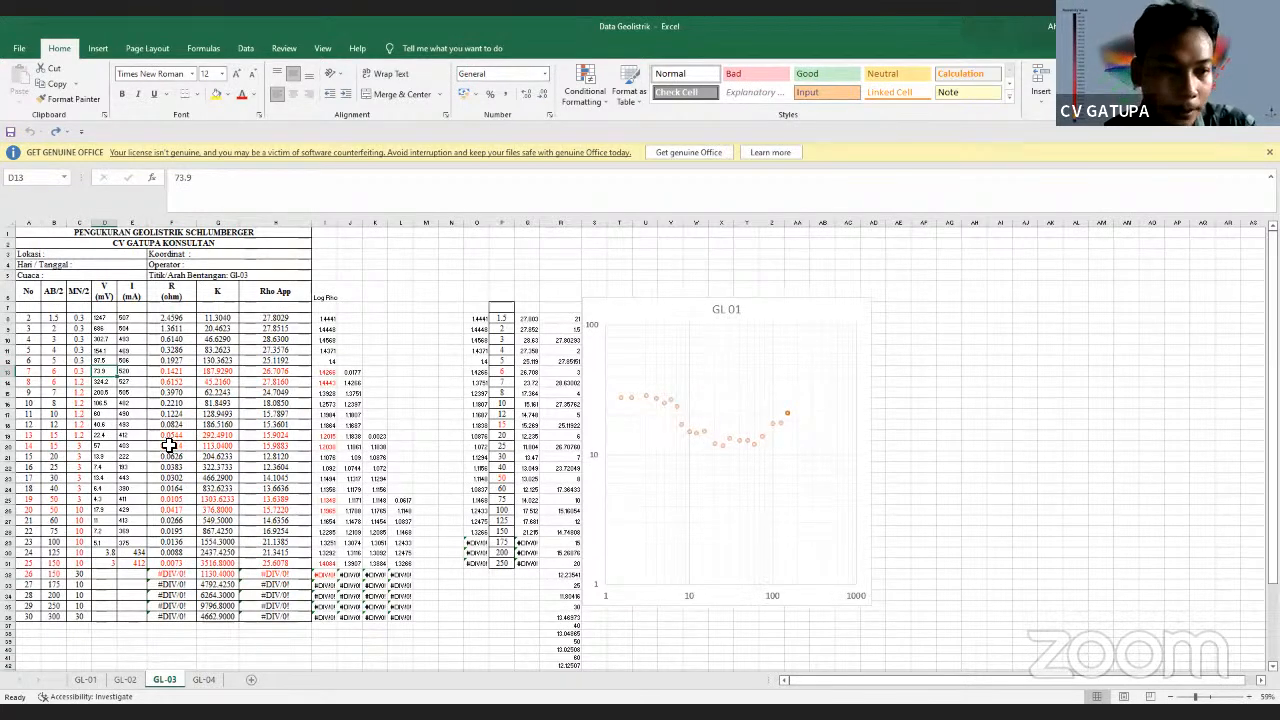
Try 200 as the D13 voltage on GL-03, check the chart spike, then undo to 73.9
text(200)
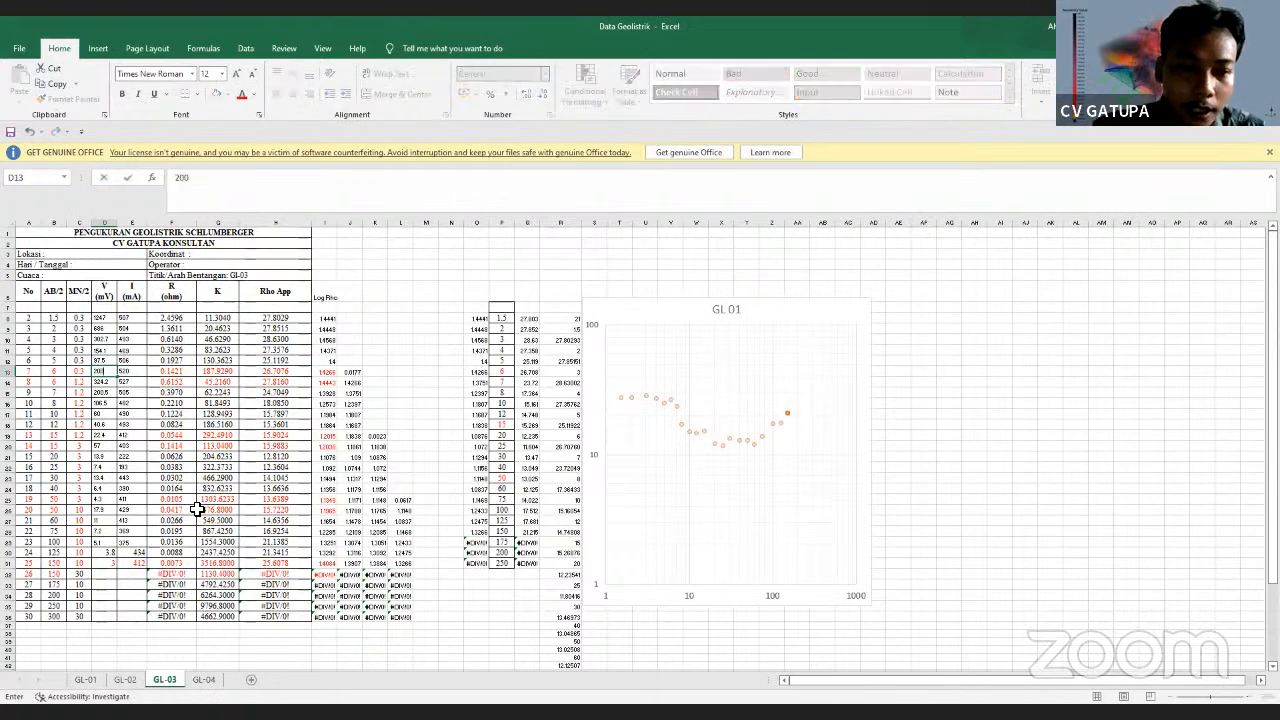
key(Return)
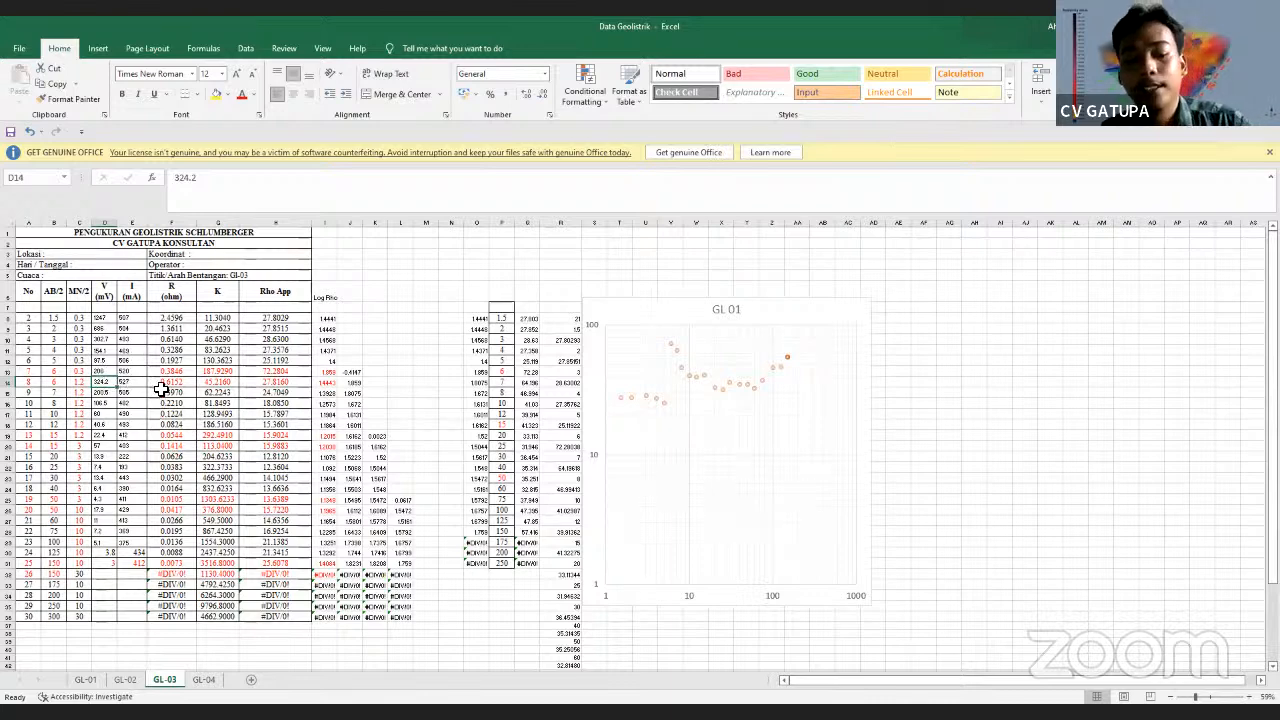
key(ctrl+z)
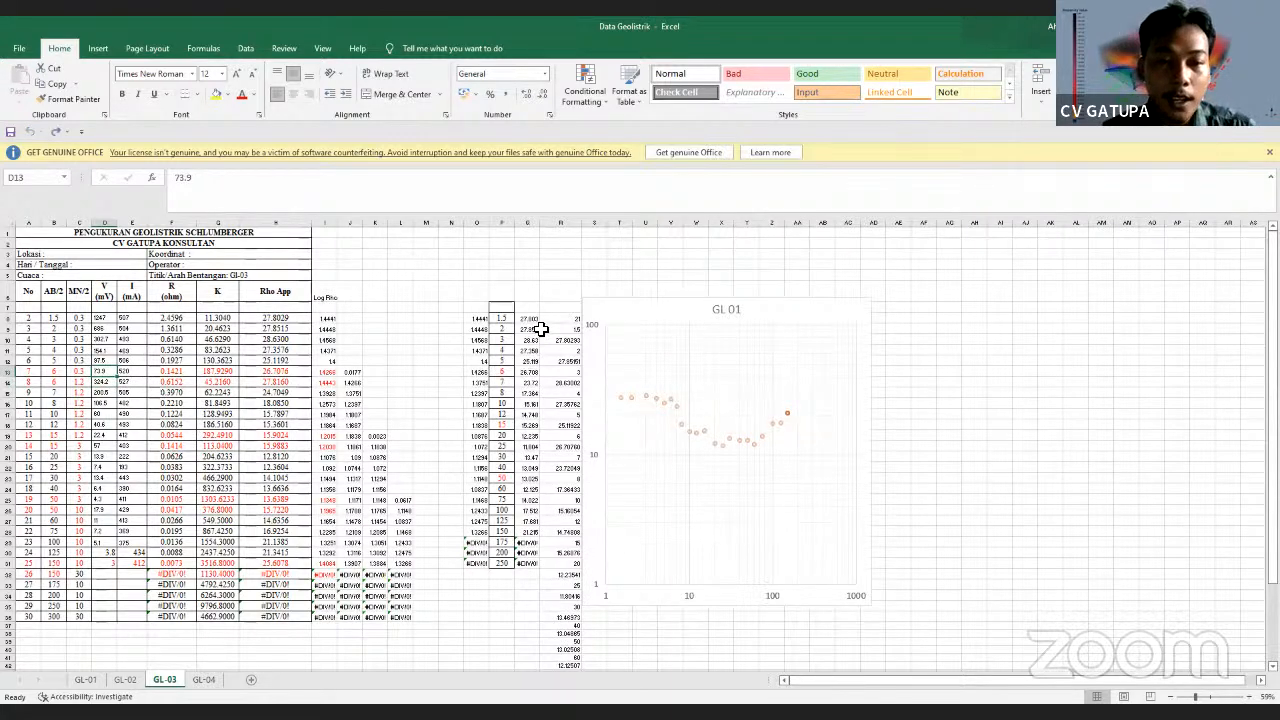
click(530, 318)
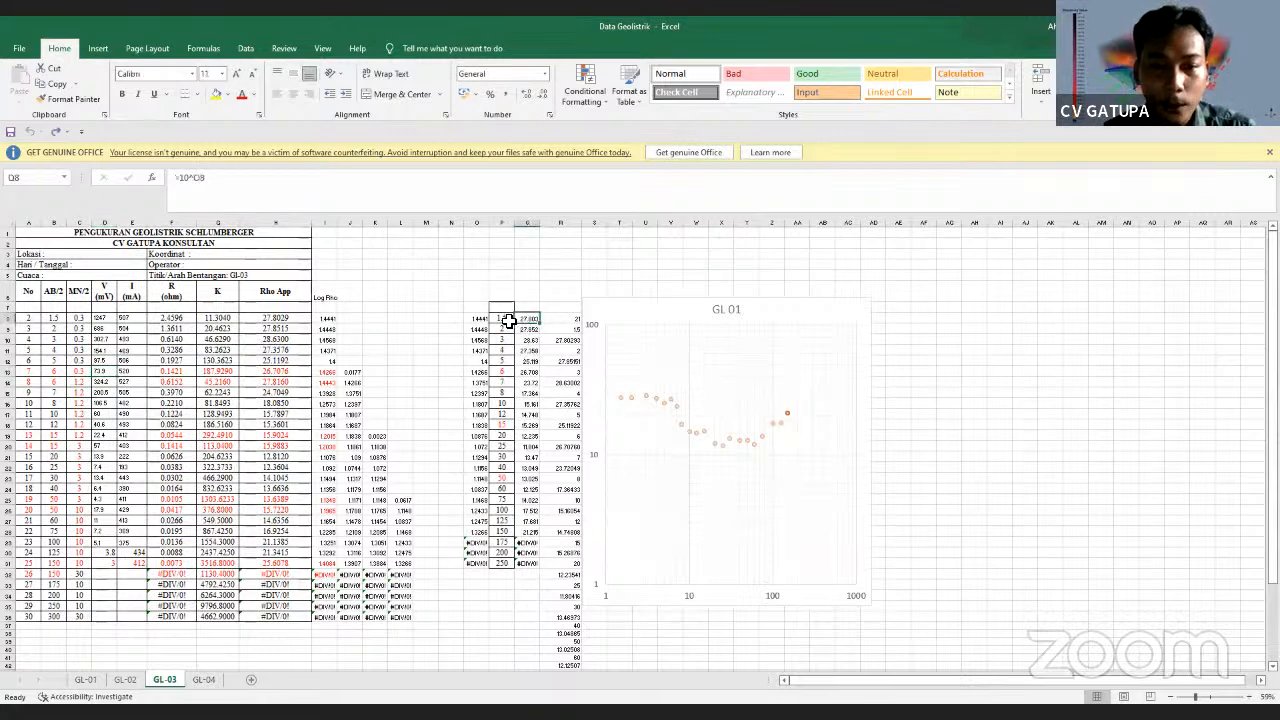
drag(509, 319, 507, 532)
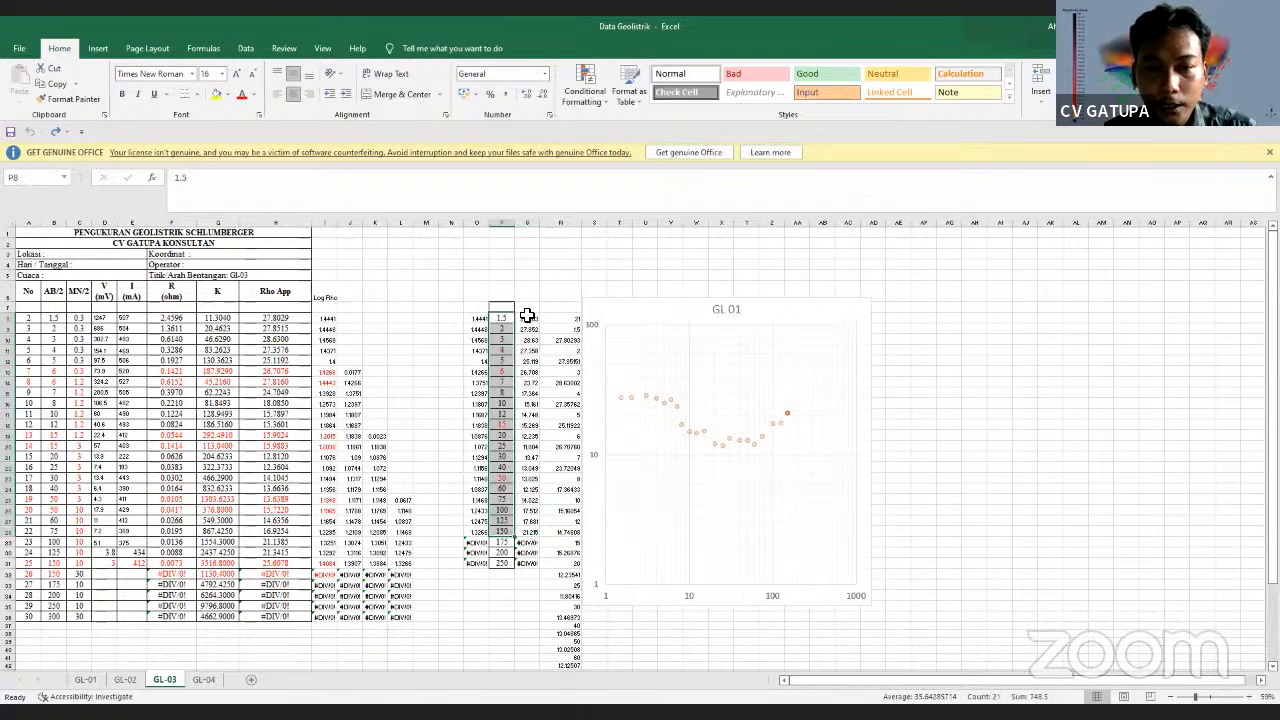
drag(527, 316, 562, 513)
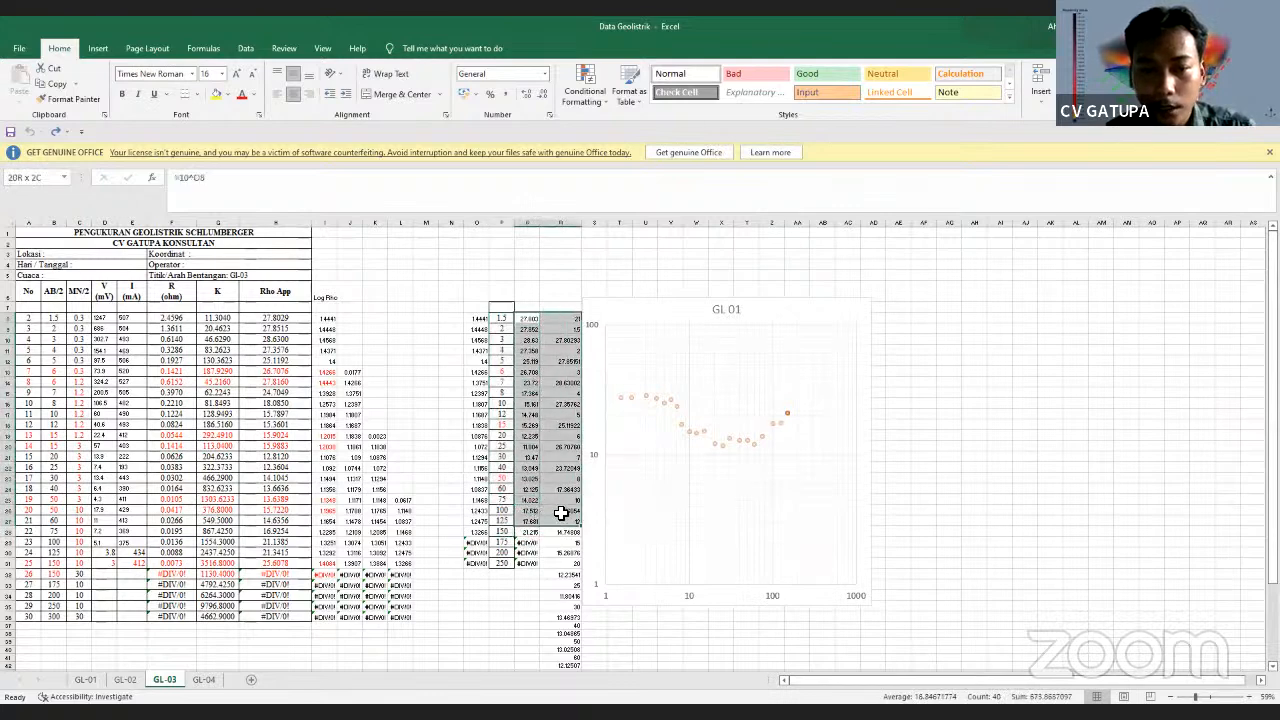
click(563, 338)
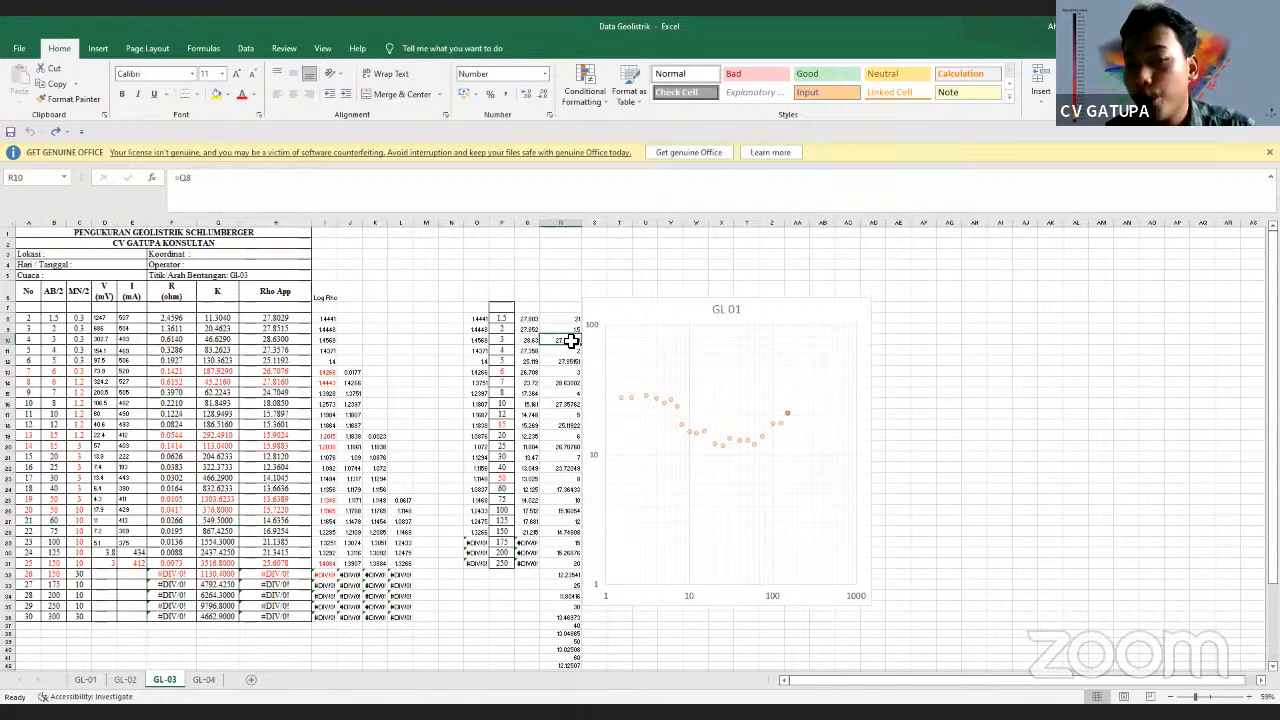
click(569, 319)
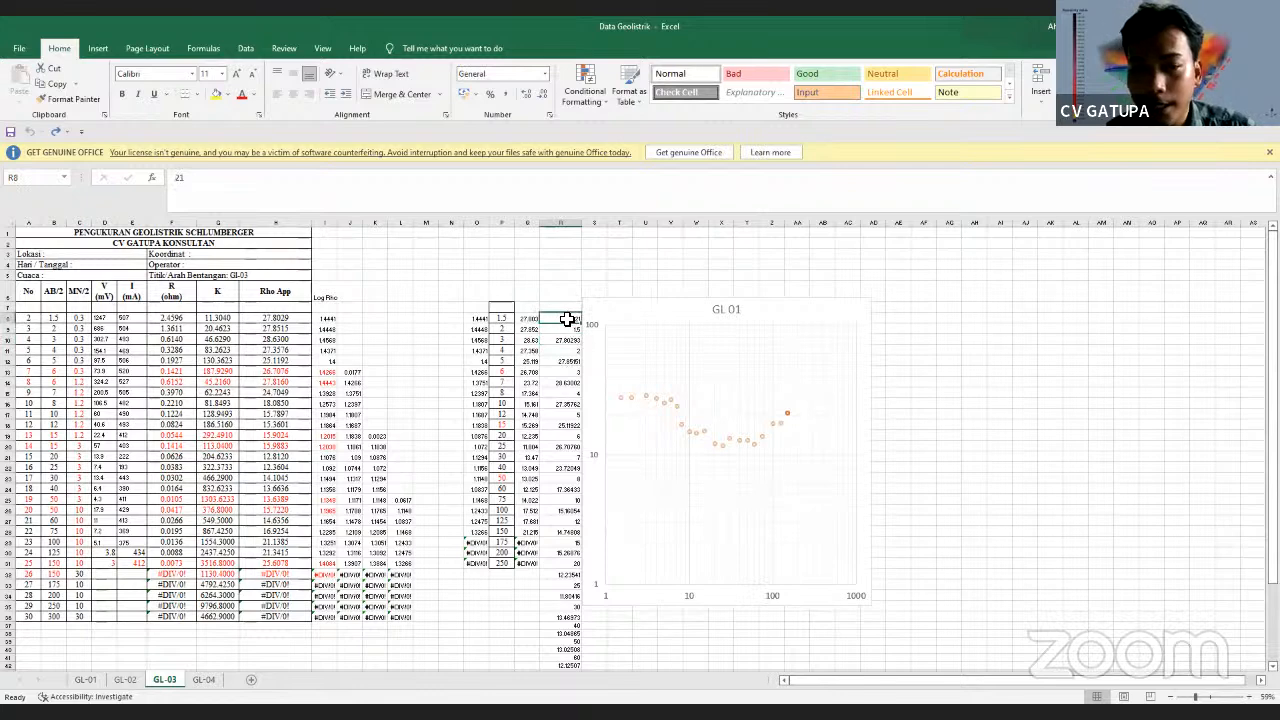
drag(530, 318, 533, 538)
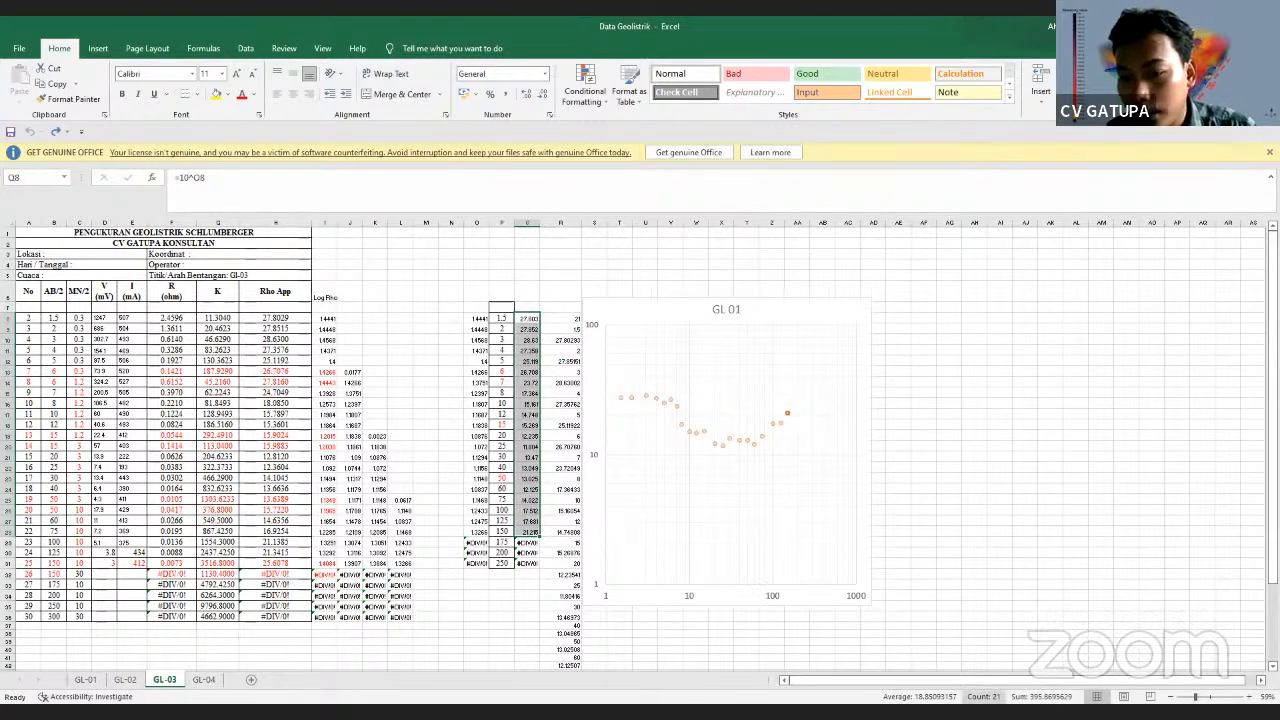
click(571, 320)
click(568, 329)
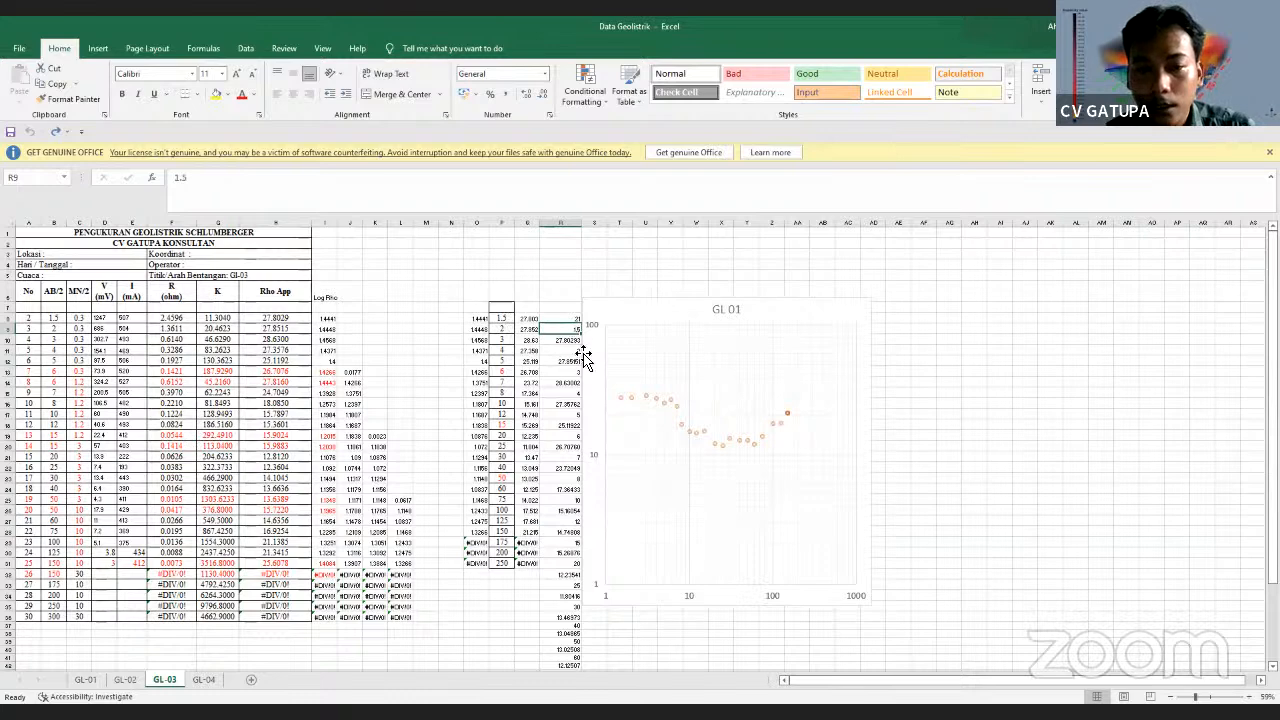
click(528, 320)
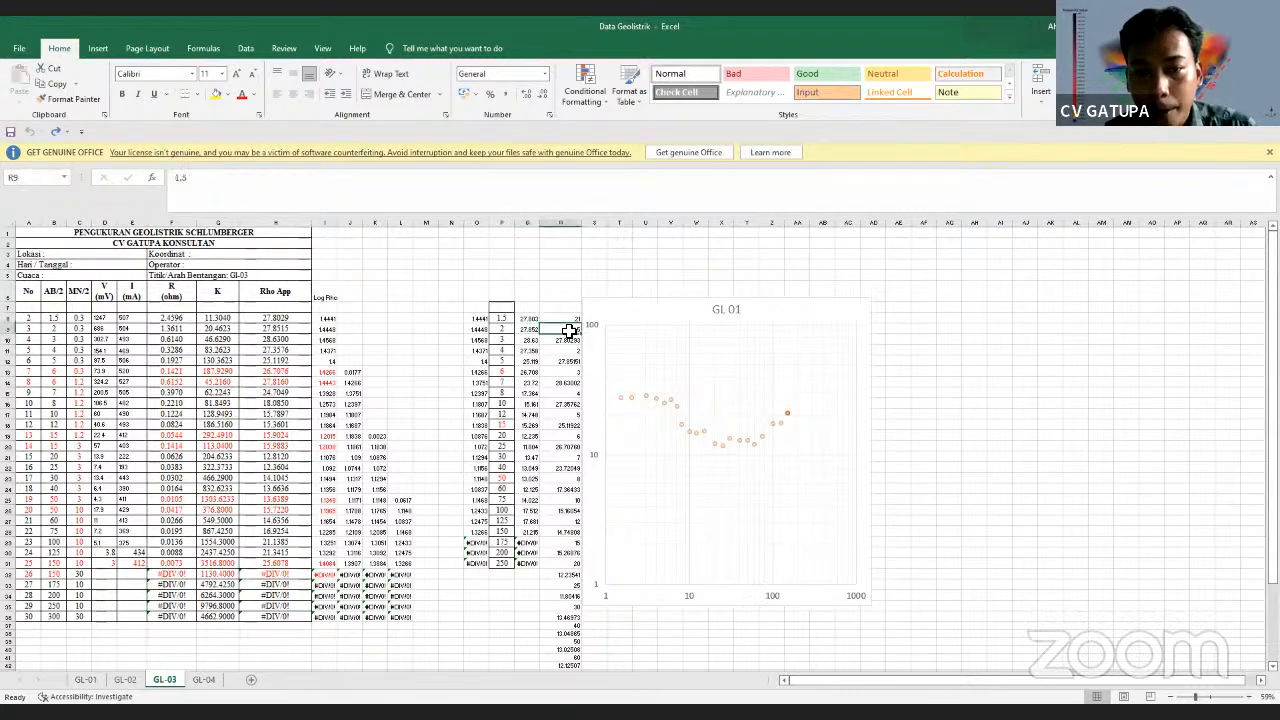
click(568, 340)
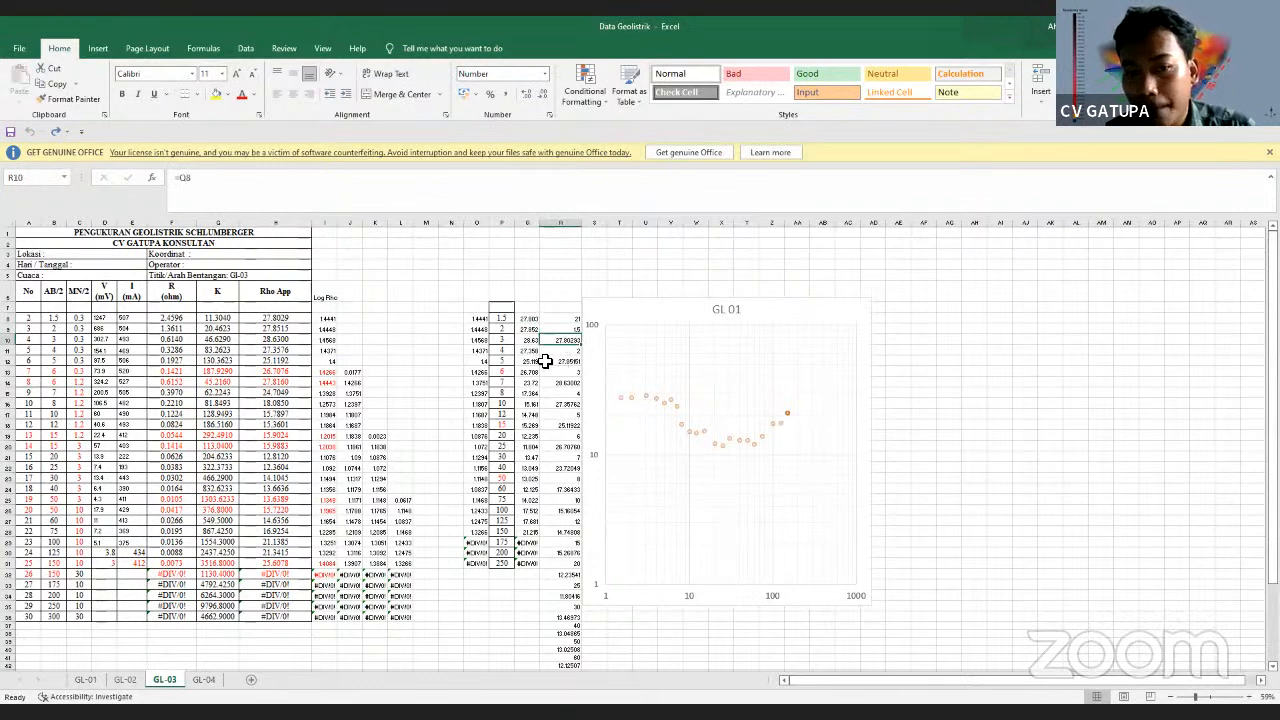
click(500, 328)
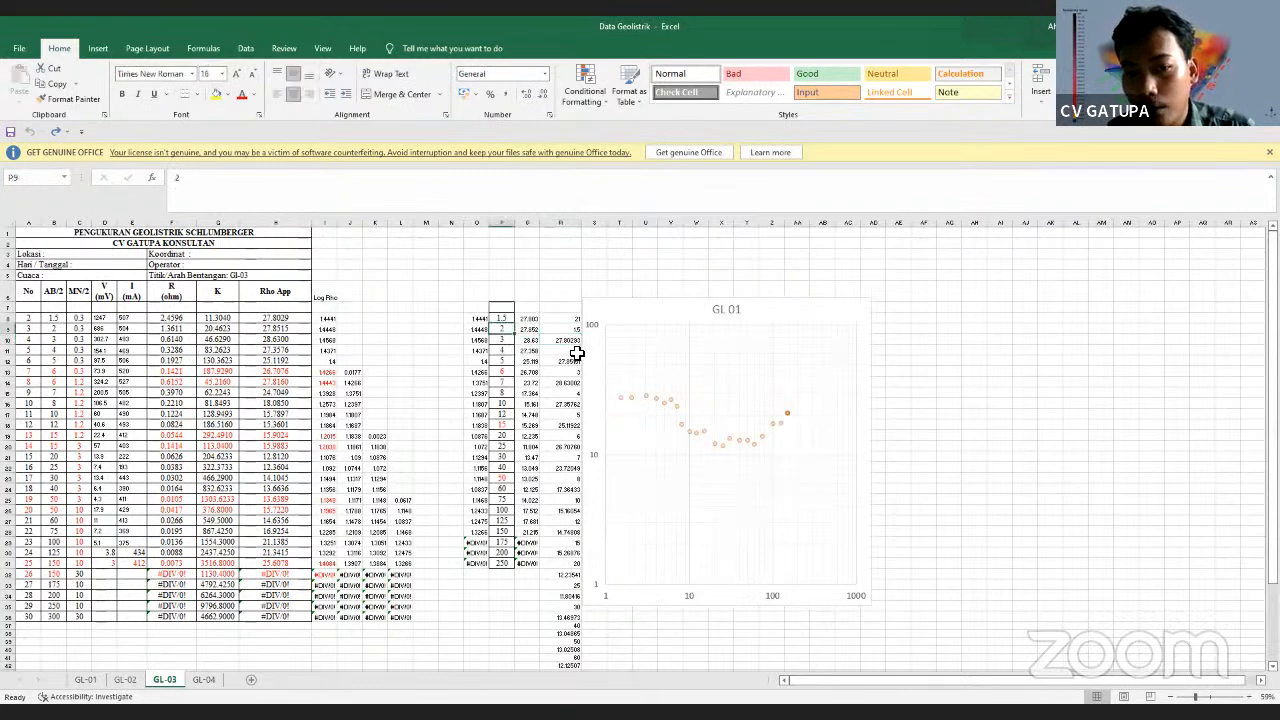
click(526, 328)
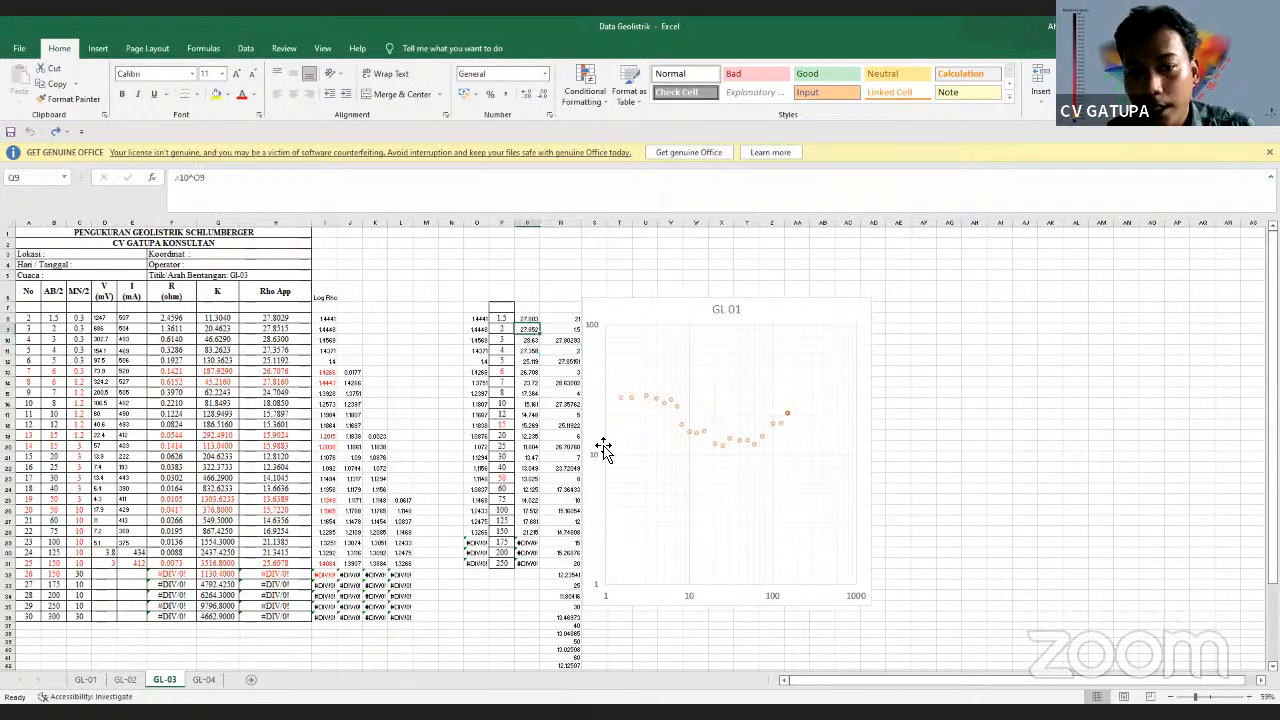
click(500, 532)
scroll(517, 585, down, 3)
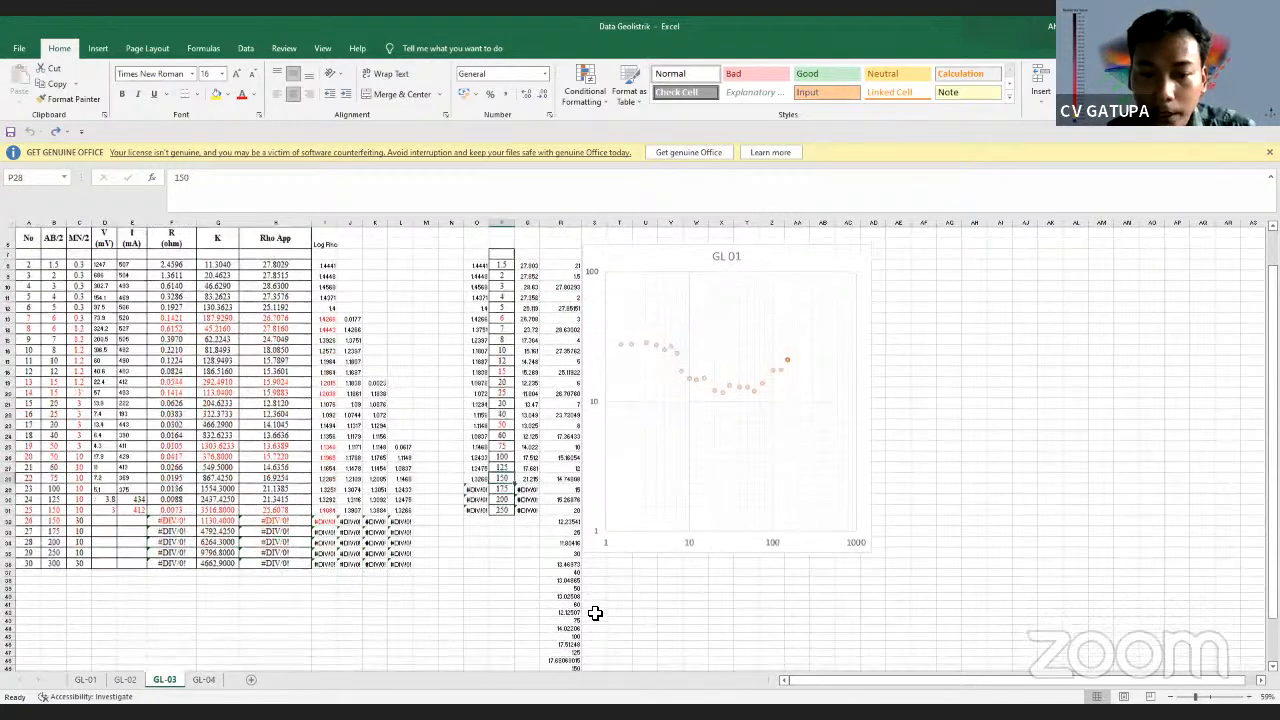
click(574, 614)
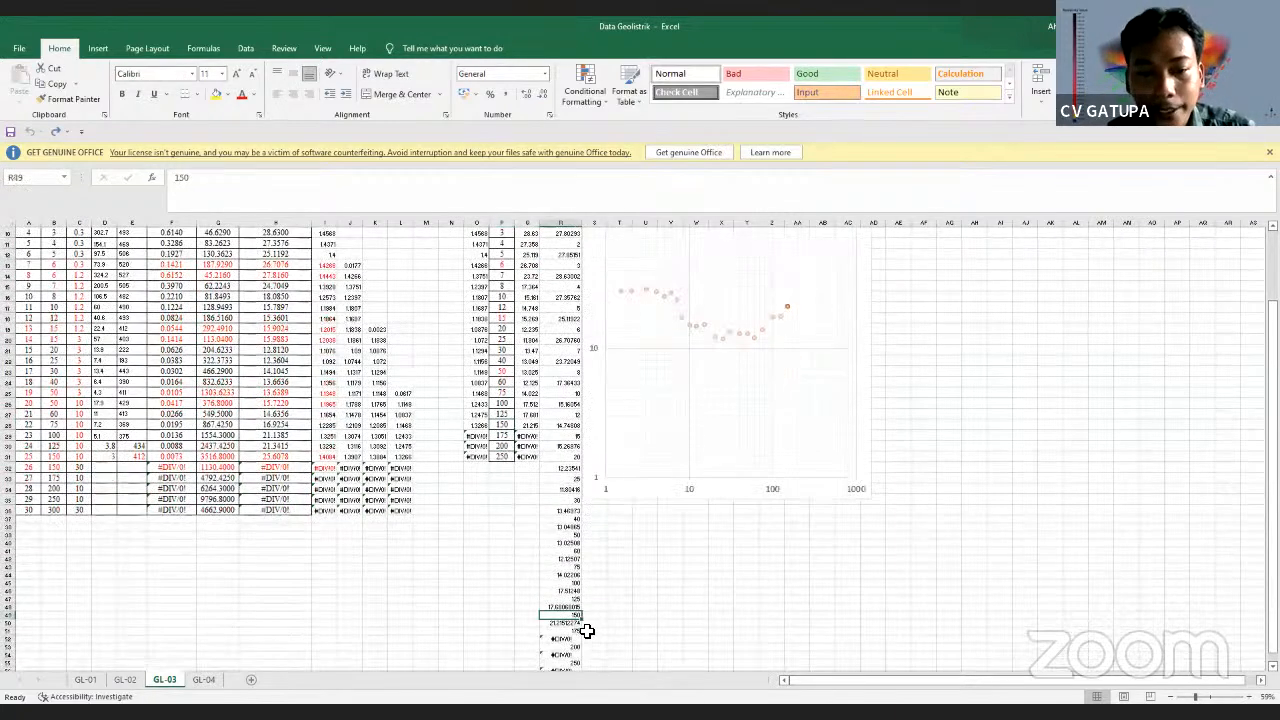
click(528, 425)
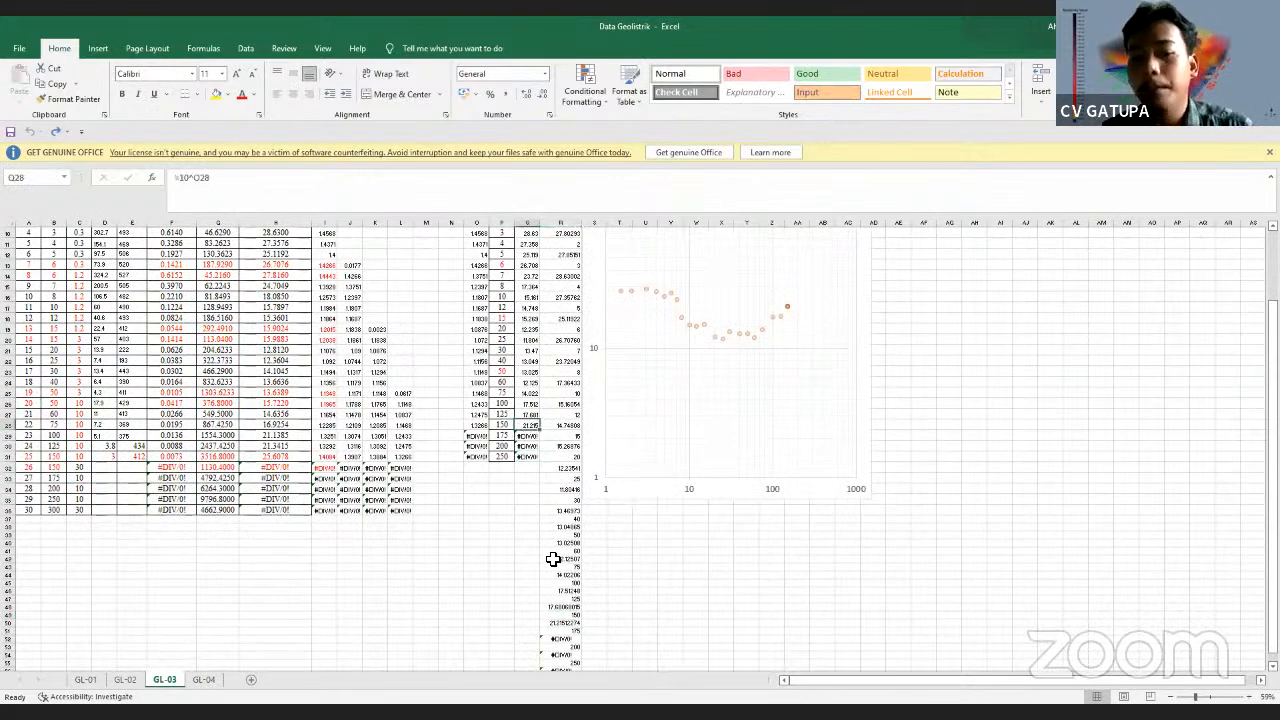
scroll(545, 310, up, 3)
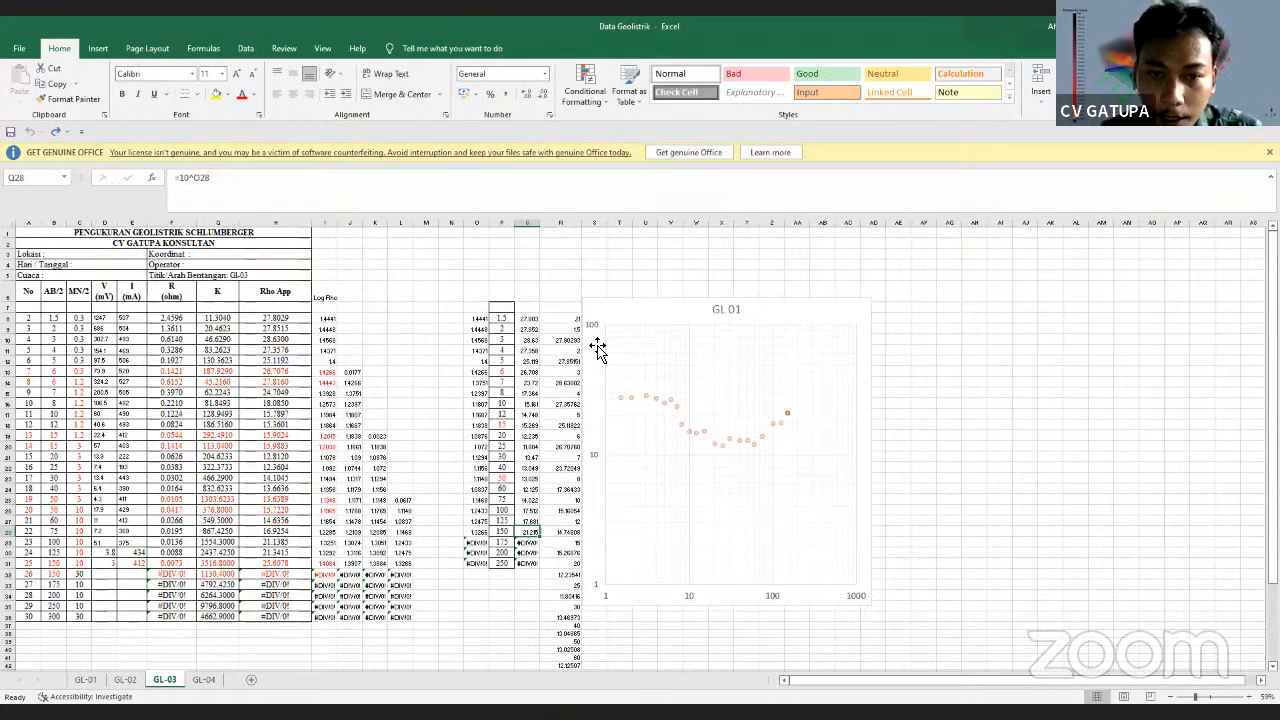
drag(569, 316, 577, 655)
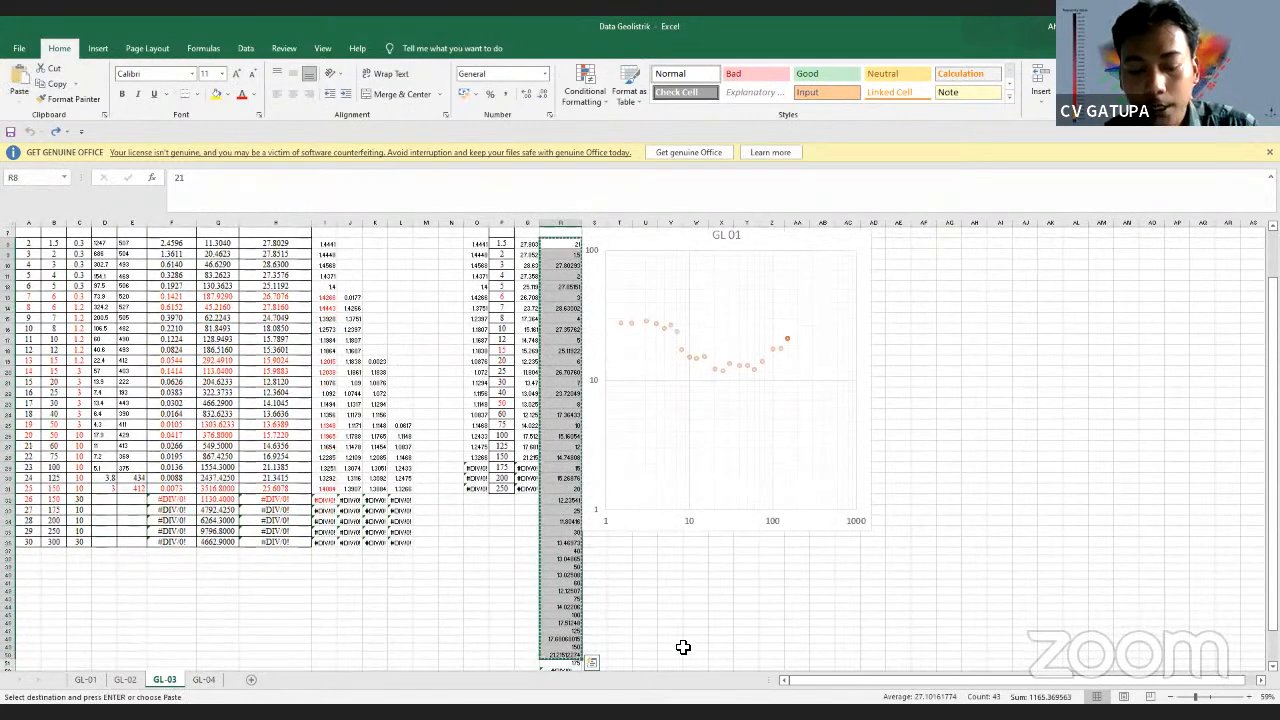
Copy the column R values from row 8 down and switch to a blank Notepad window
key(ctrl+c)
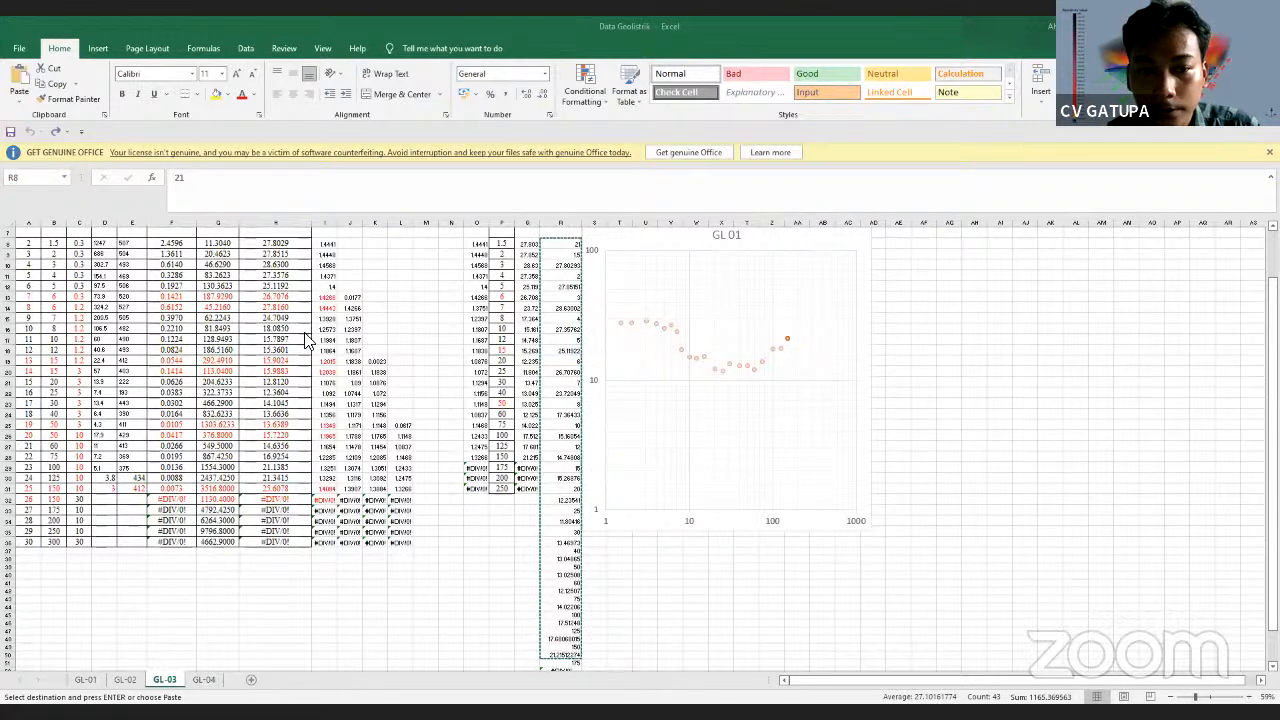
key(alt+Tab)
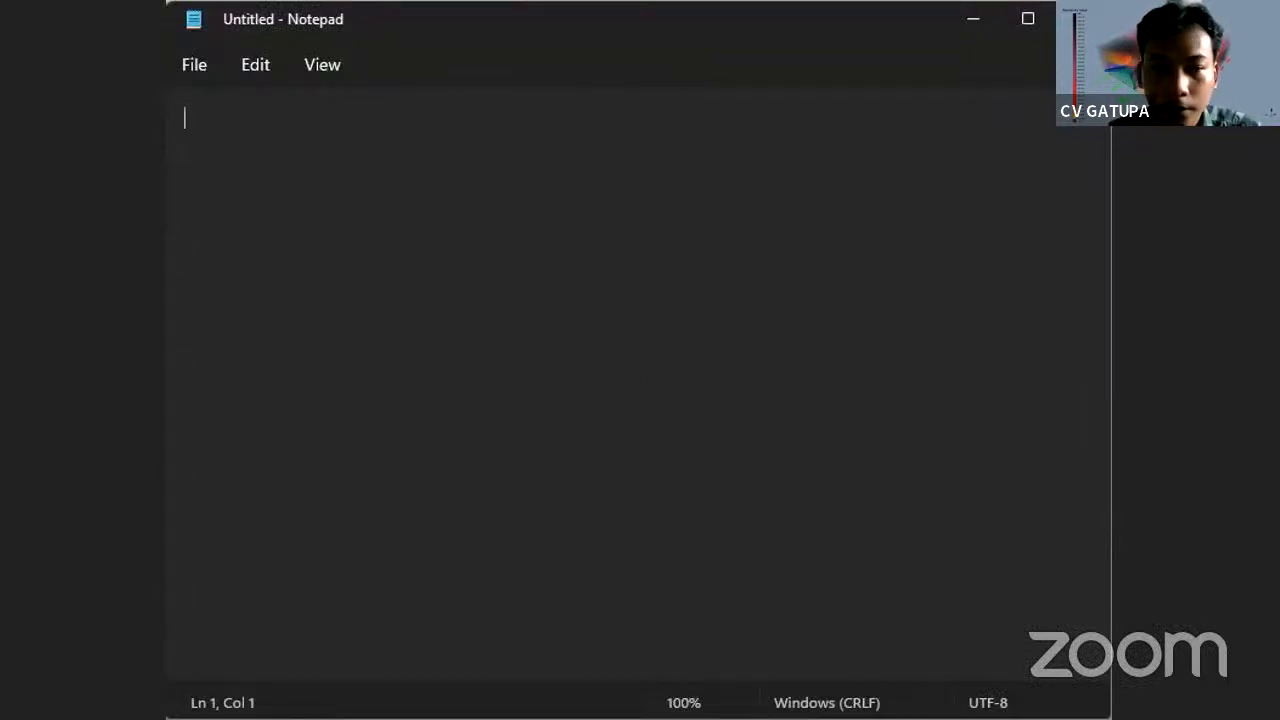
Paste the values into maximized Notepad and browse Save As to PELATIHAN GEOLISTRIK > PELATIHAN TEKNIK GEOFISIKA
key(super+Up)
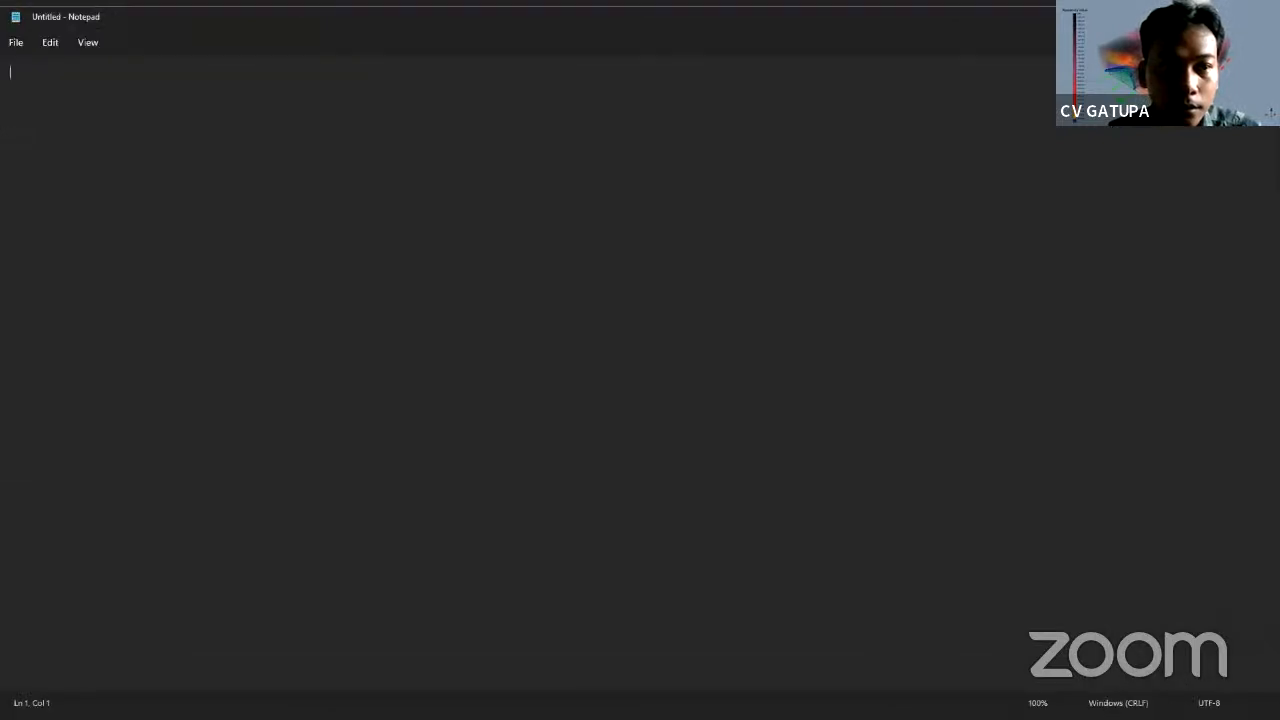
key(ctrl+v)
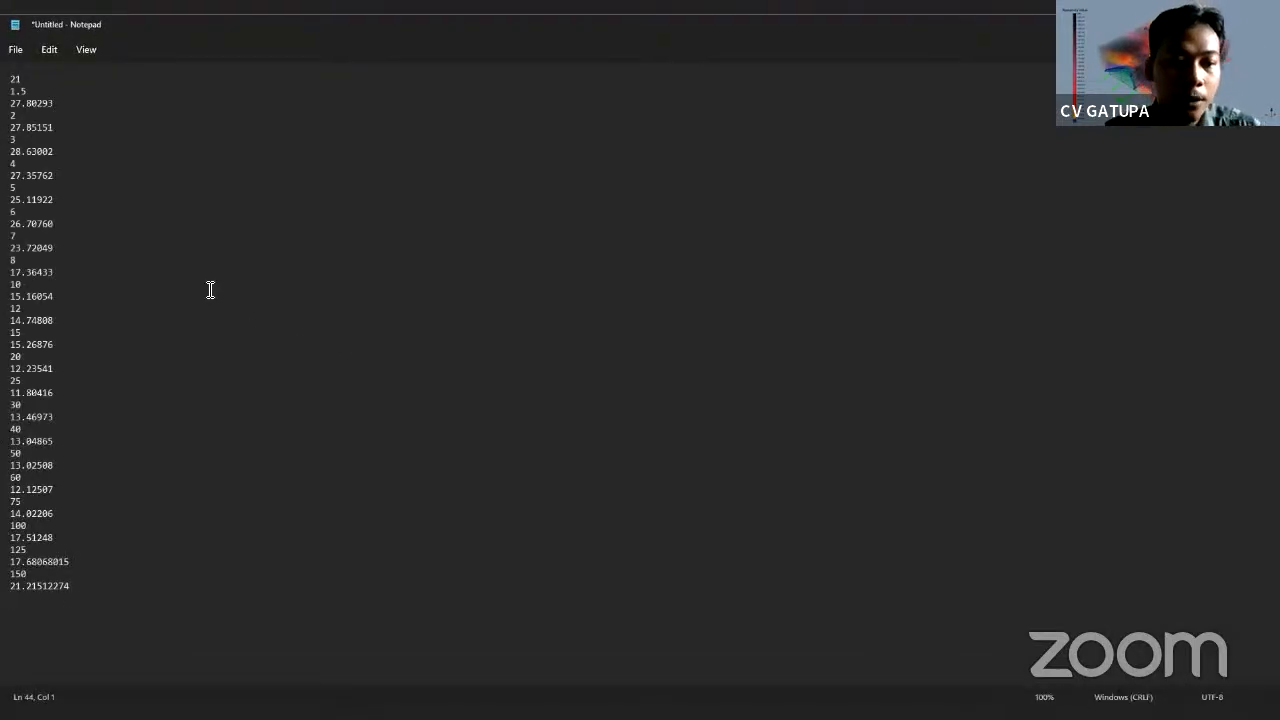
key(alt+f)
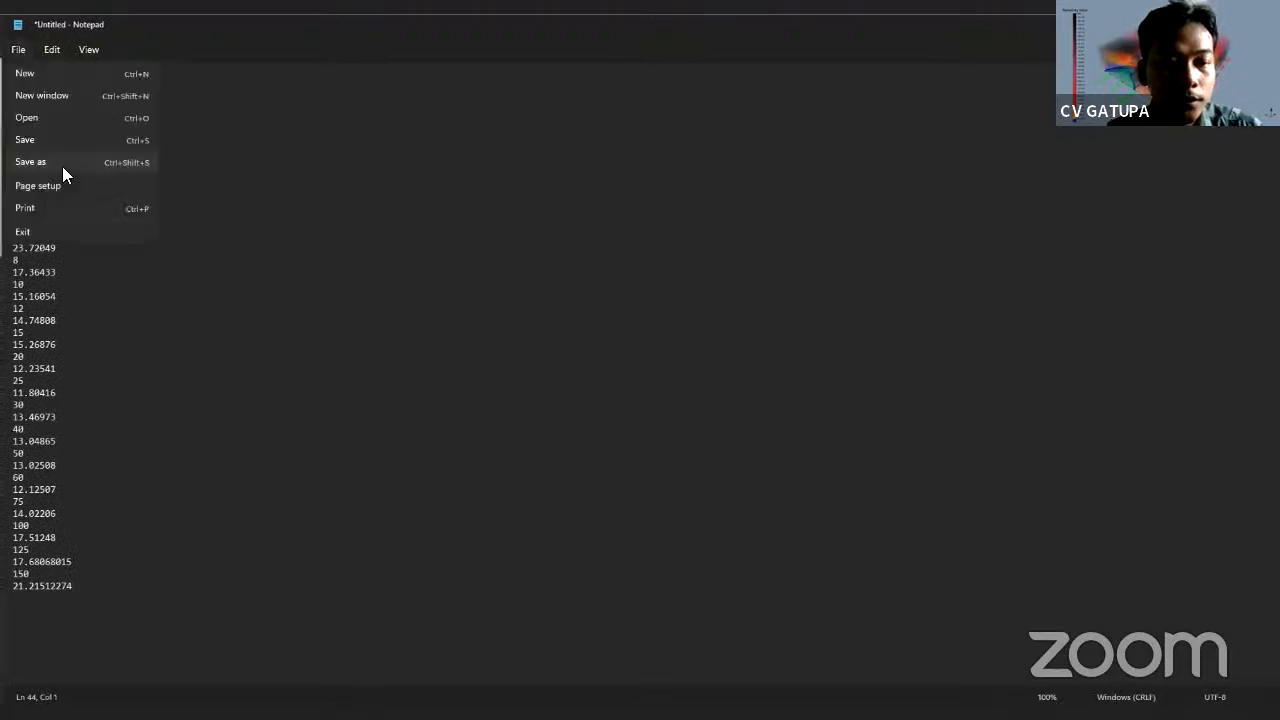
click(62, 166)
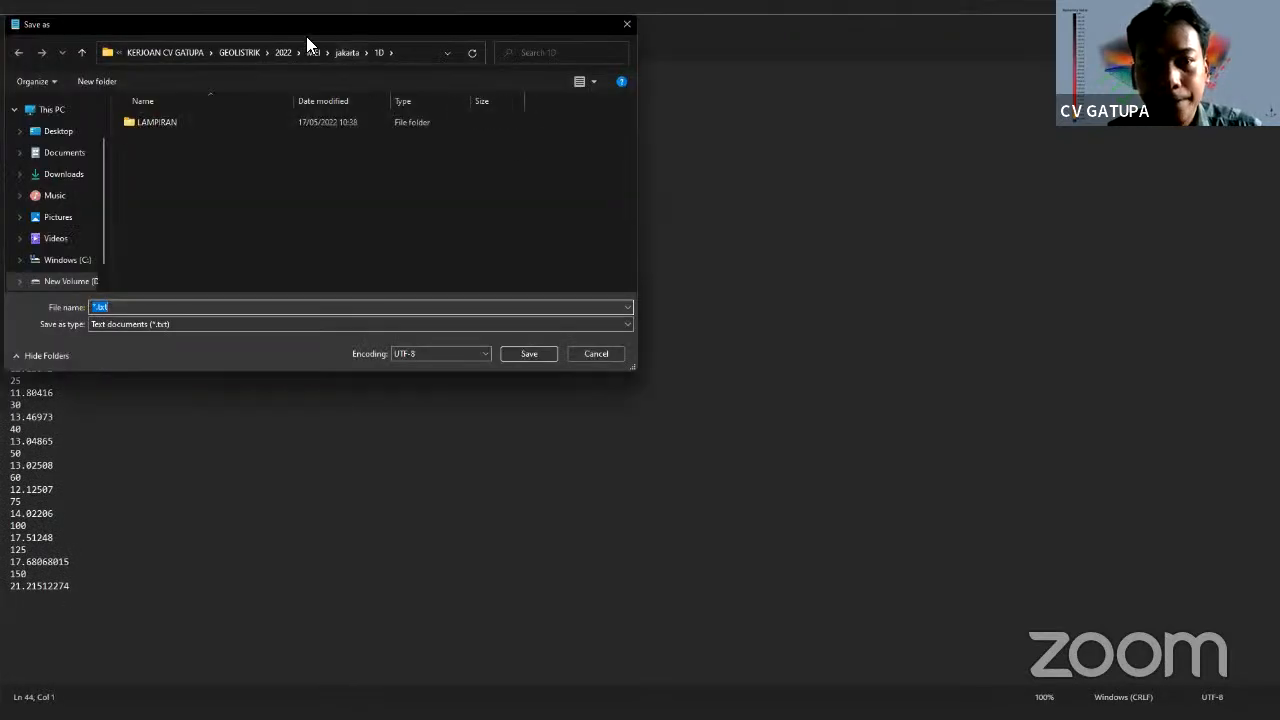
click(254, 54)
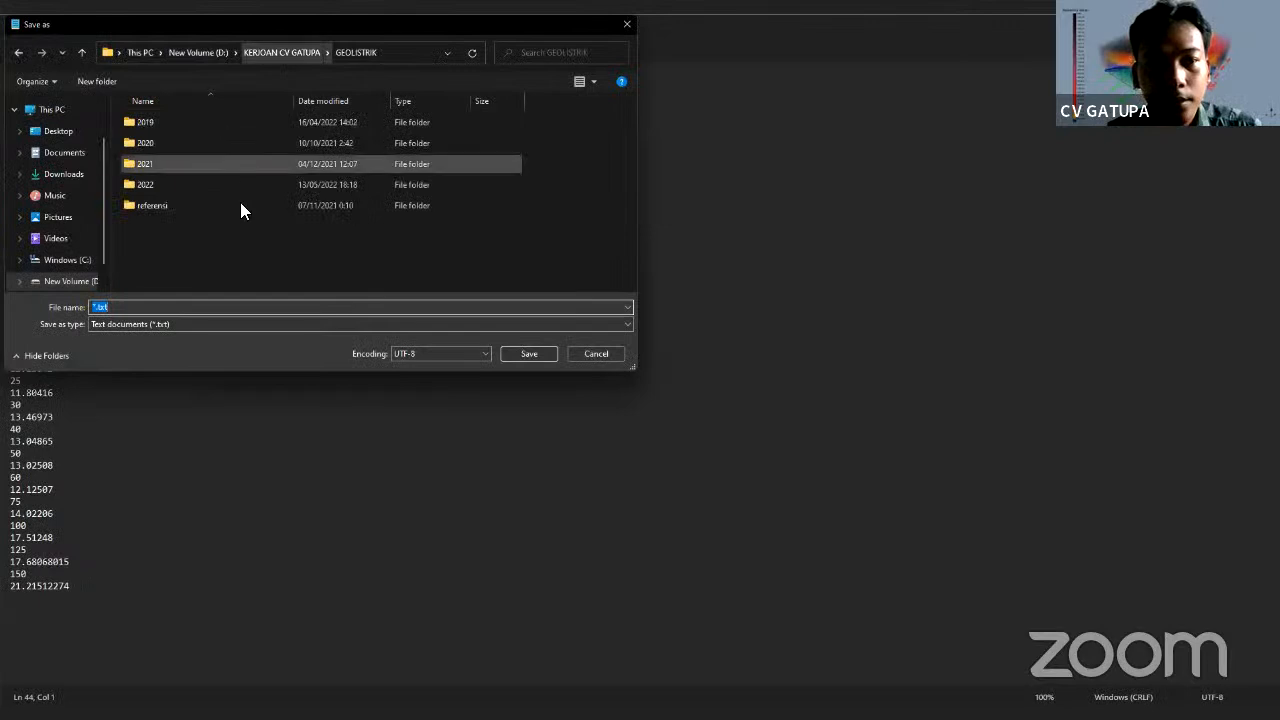
click(292, 54)
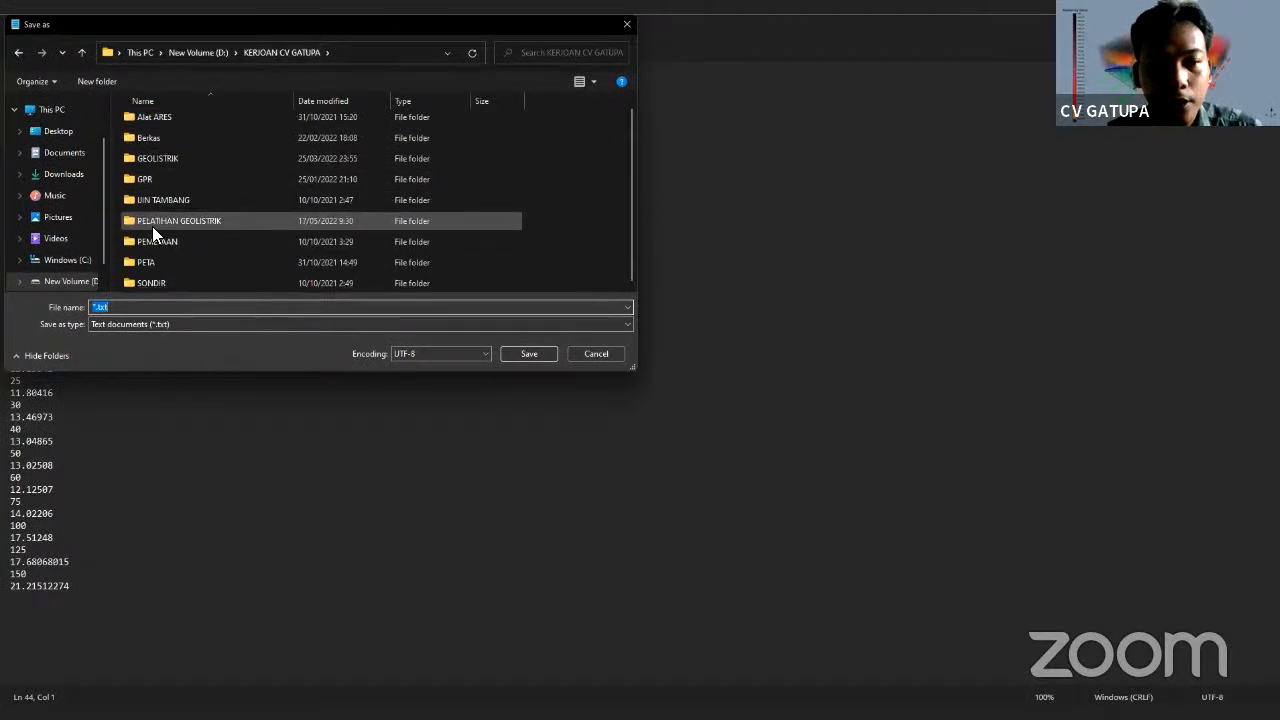
double_click(184, 224)
scroll(190, 172, down, 1)
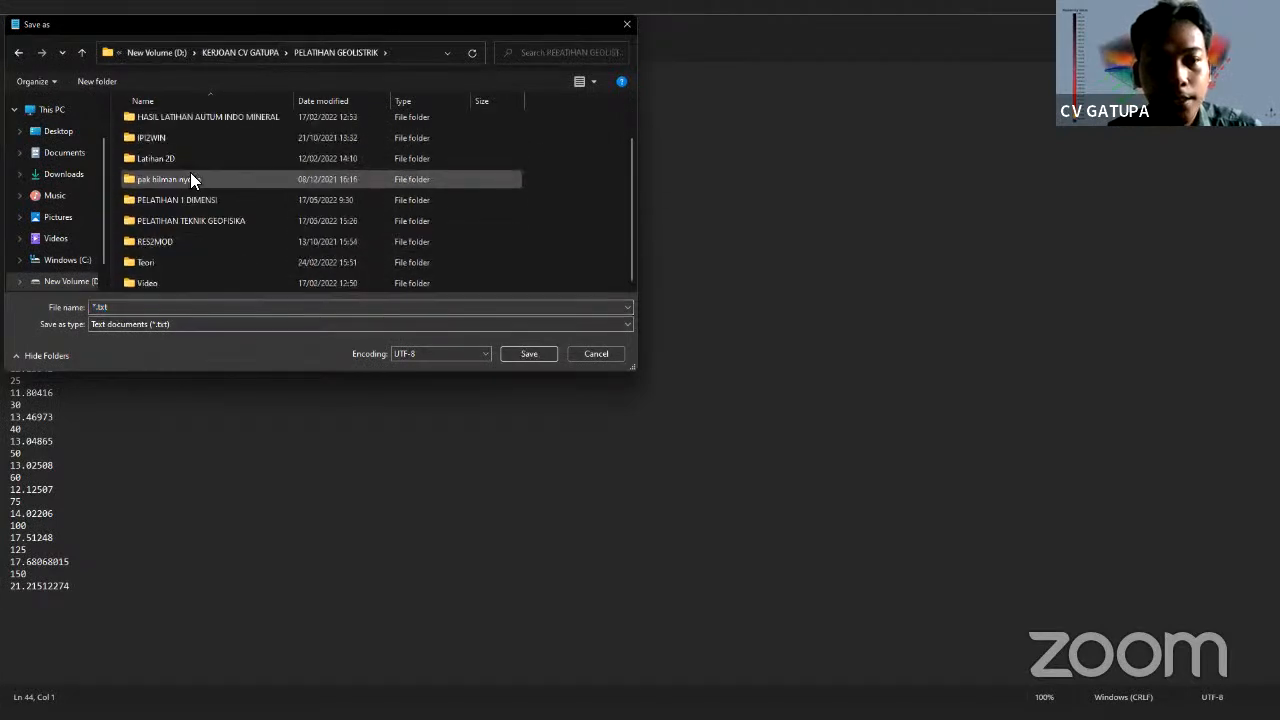
scroll(190, 172, up, 1)
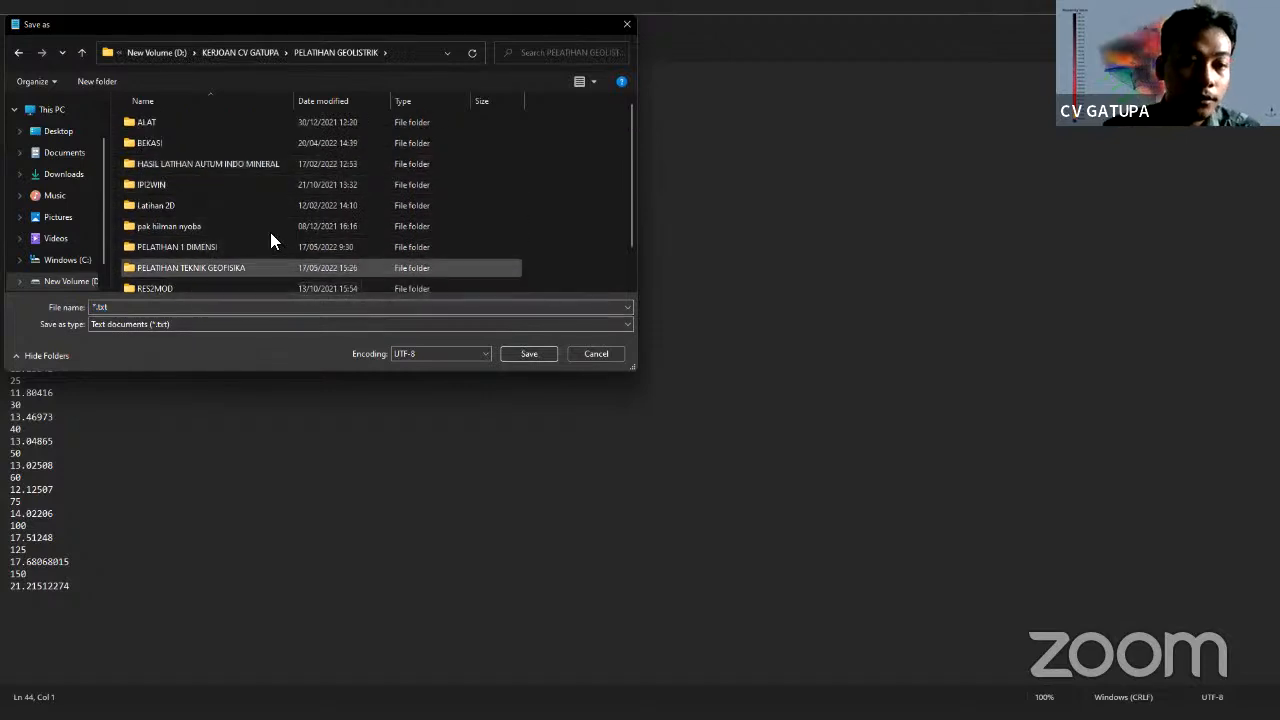
double_click(184, 266)
Save the file as GL-03.IND with the All files type
click(188, 326)
click(154, 346)
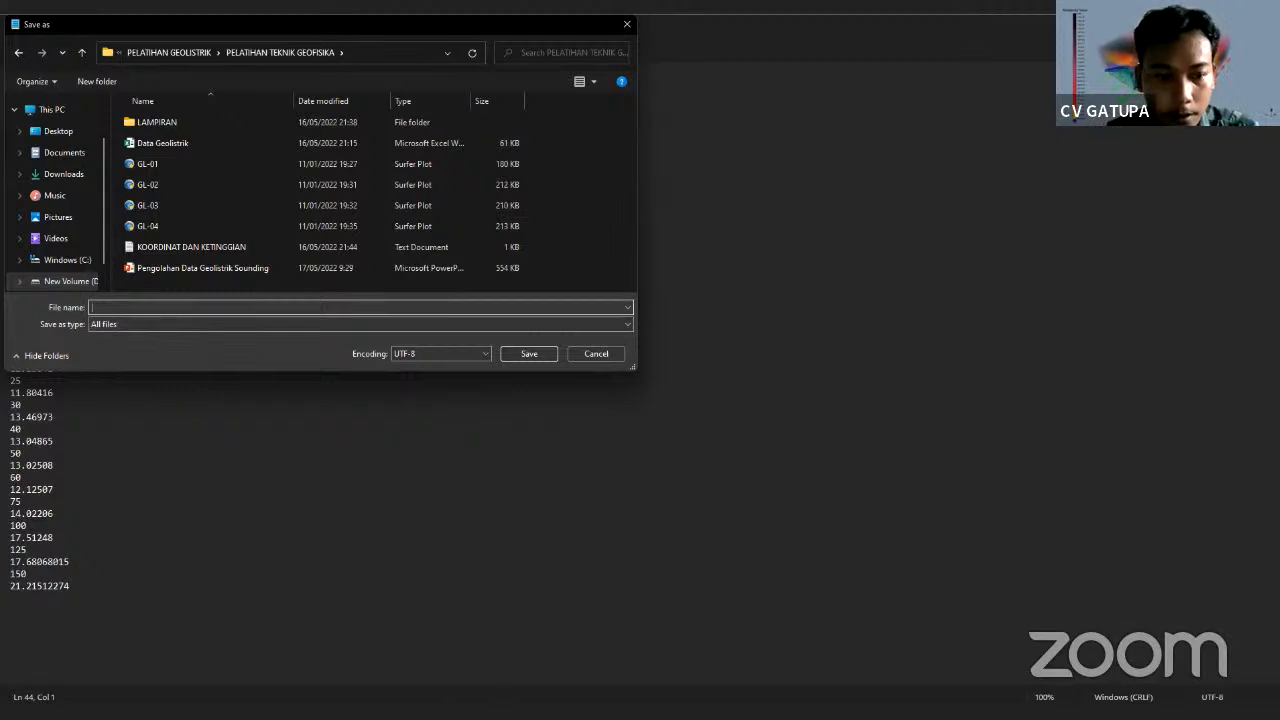
key(alt+Tab)
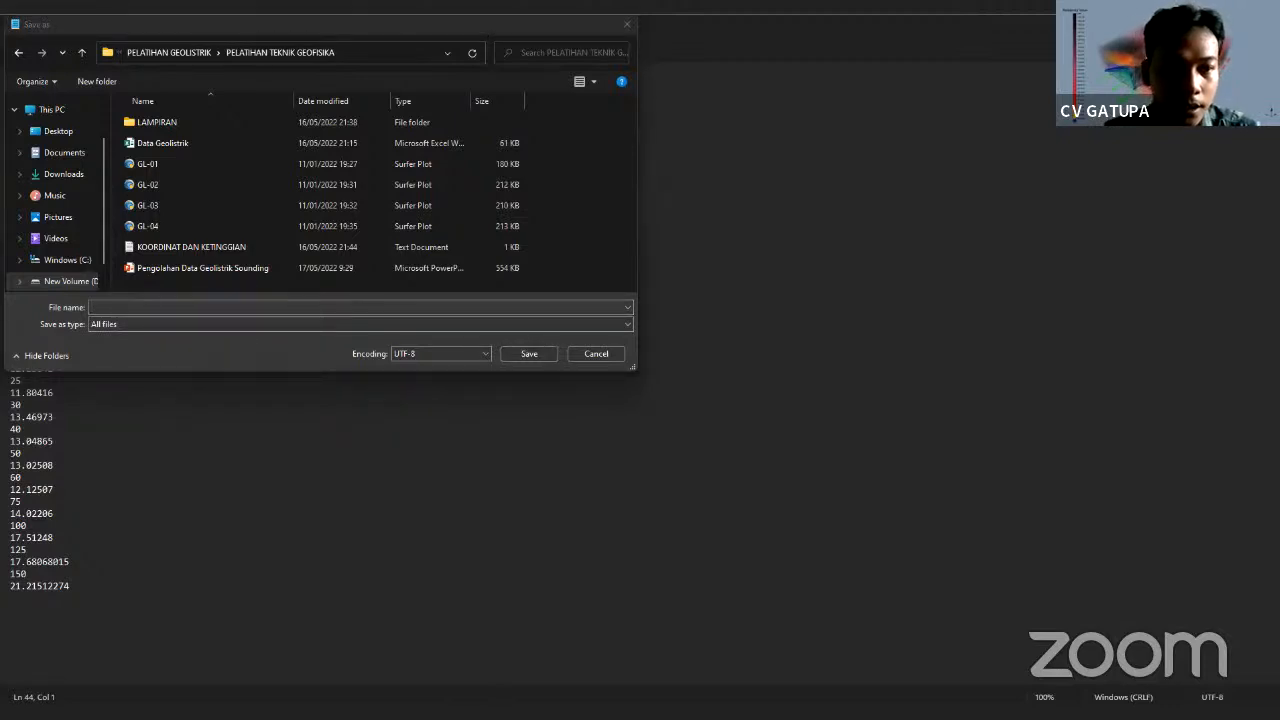
click(118, 309)
text(G)
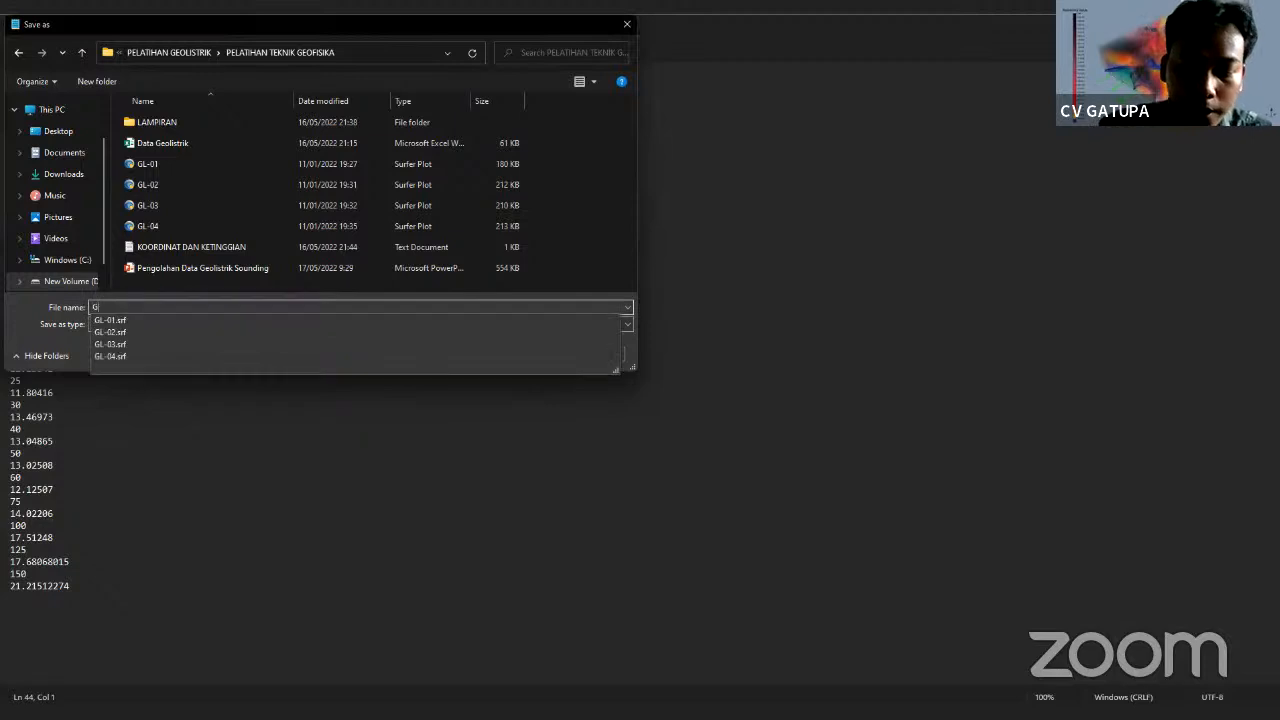
text(L-03.INBD)
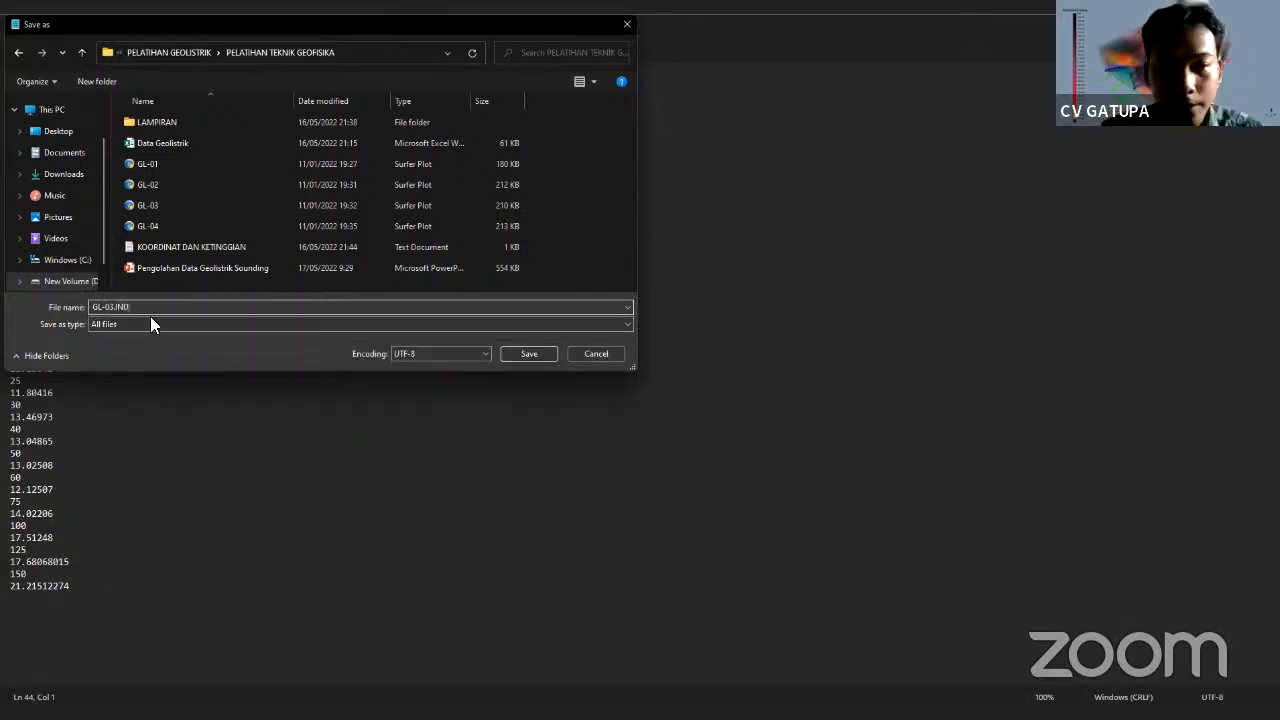
click(342, 328)
click(314, 346)
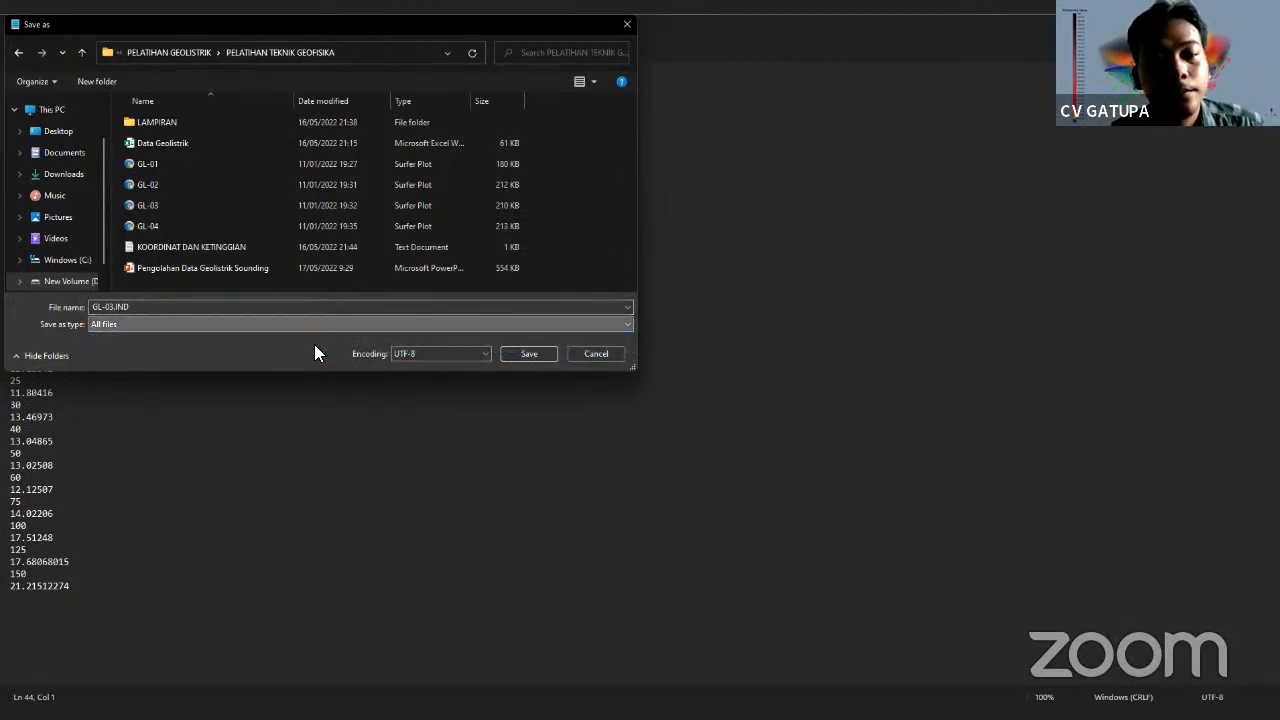
click(532, 354)
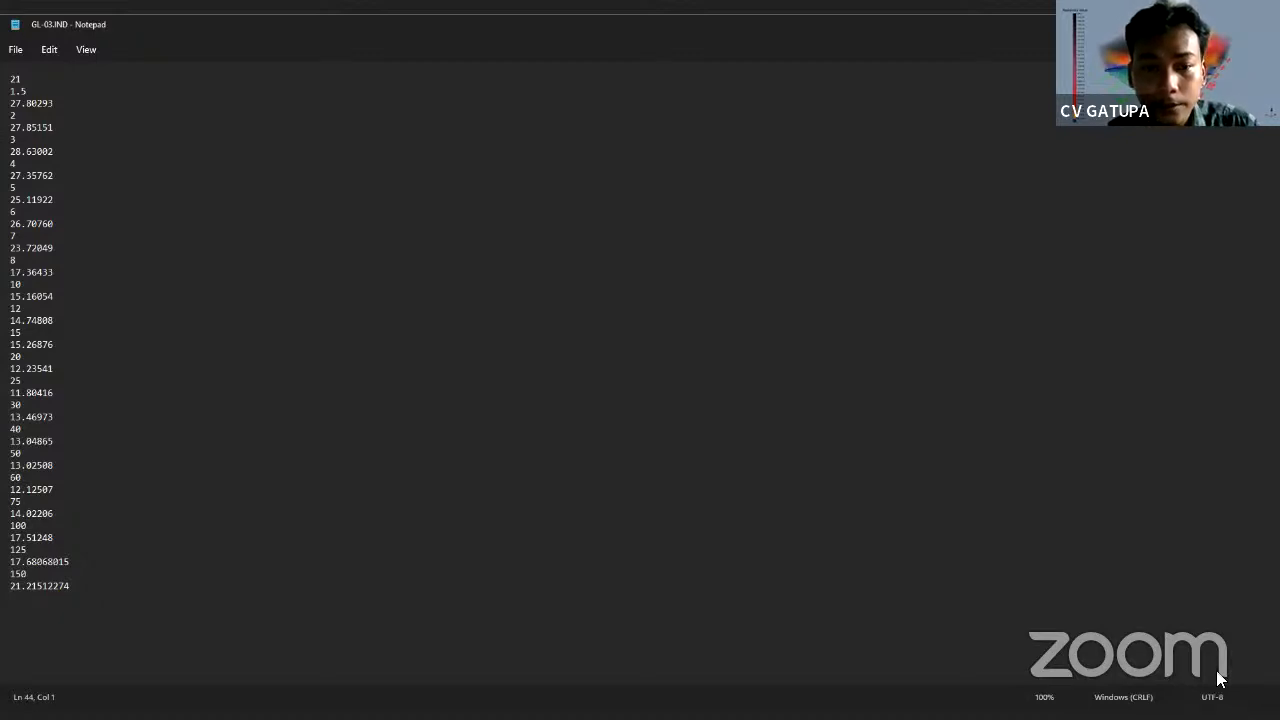
Load GL-03.IND from KERJOAN CV GATUPA > PELATIHAN GEOLISTRIK > PELATIHAN TEKNIK GEOFISIKA into PROGRESS
key(alt+Tab)
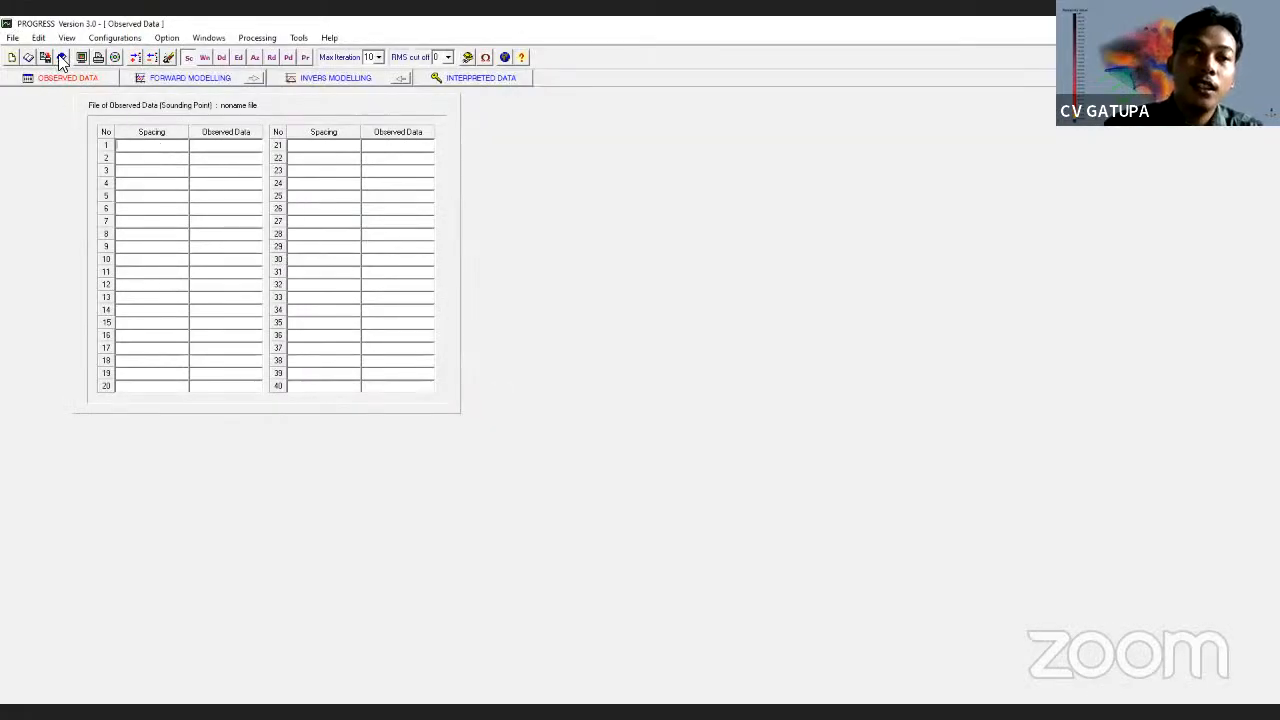
click(12, 38)
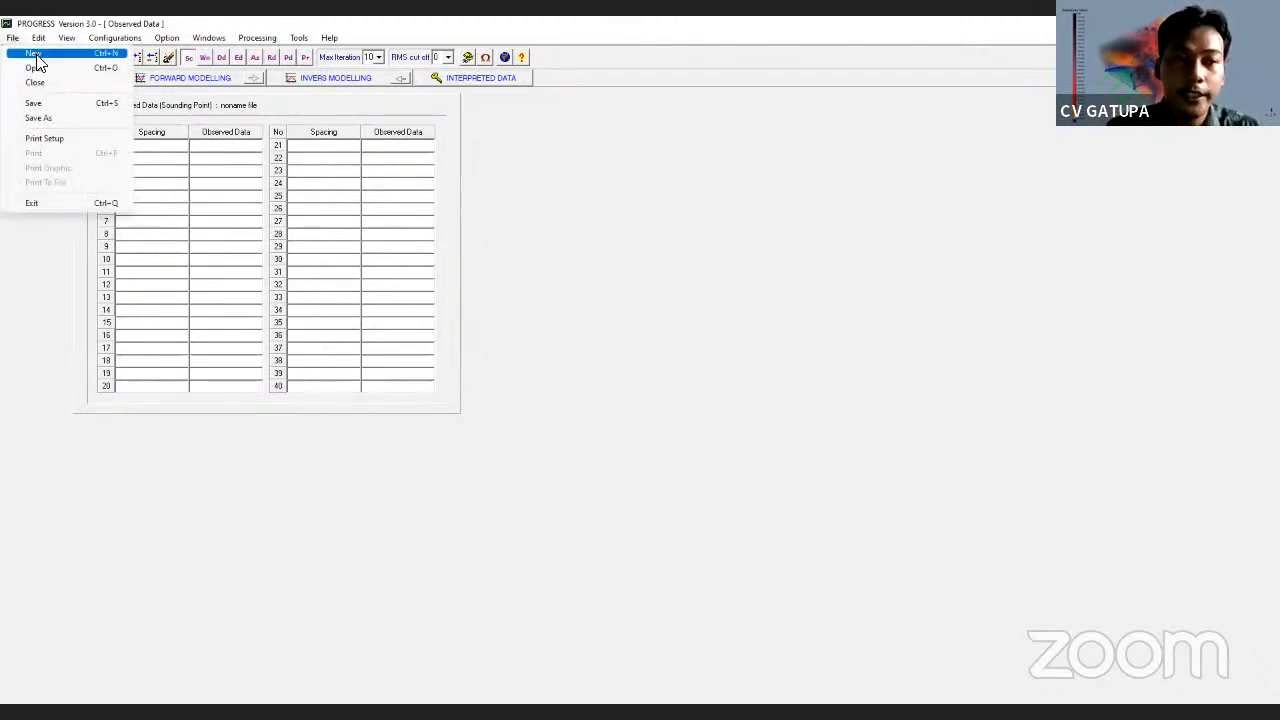
click(37, 67)
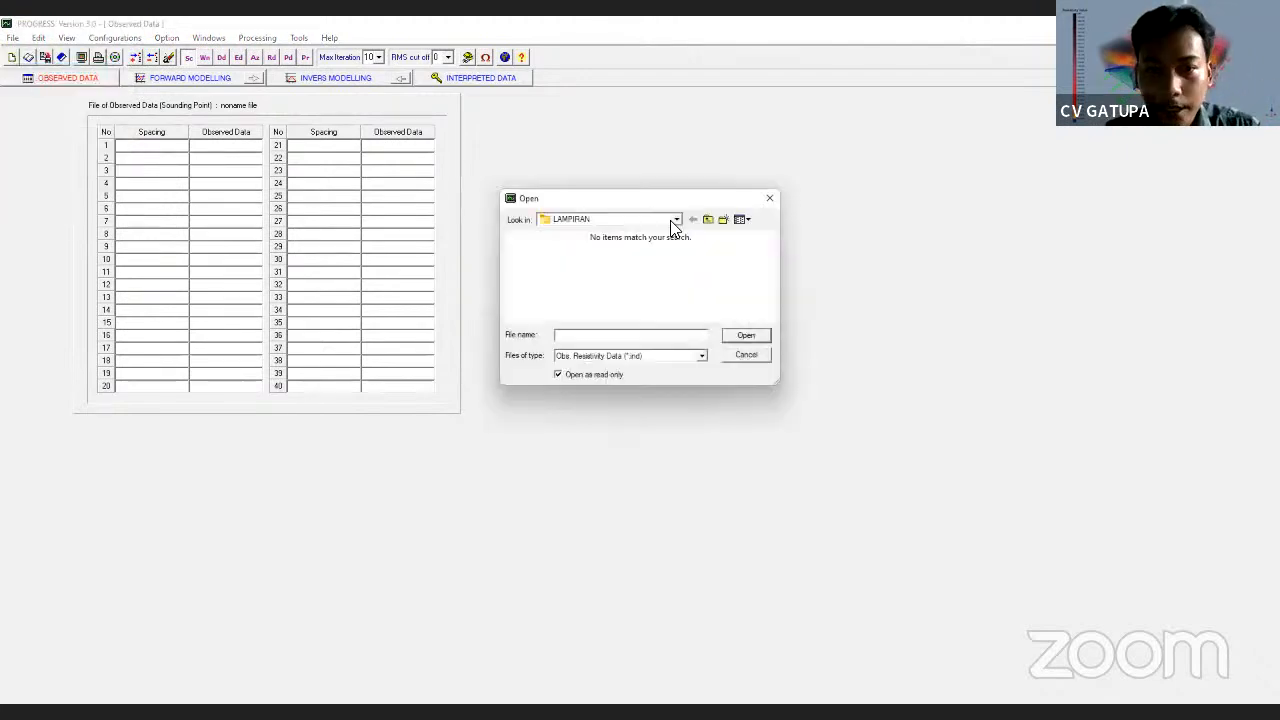
click(674, 219)
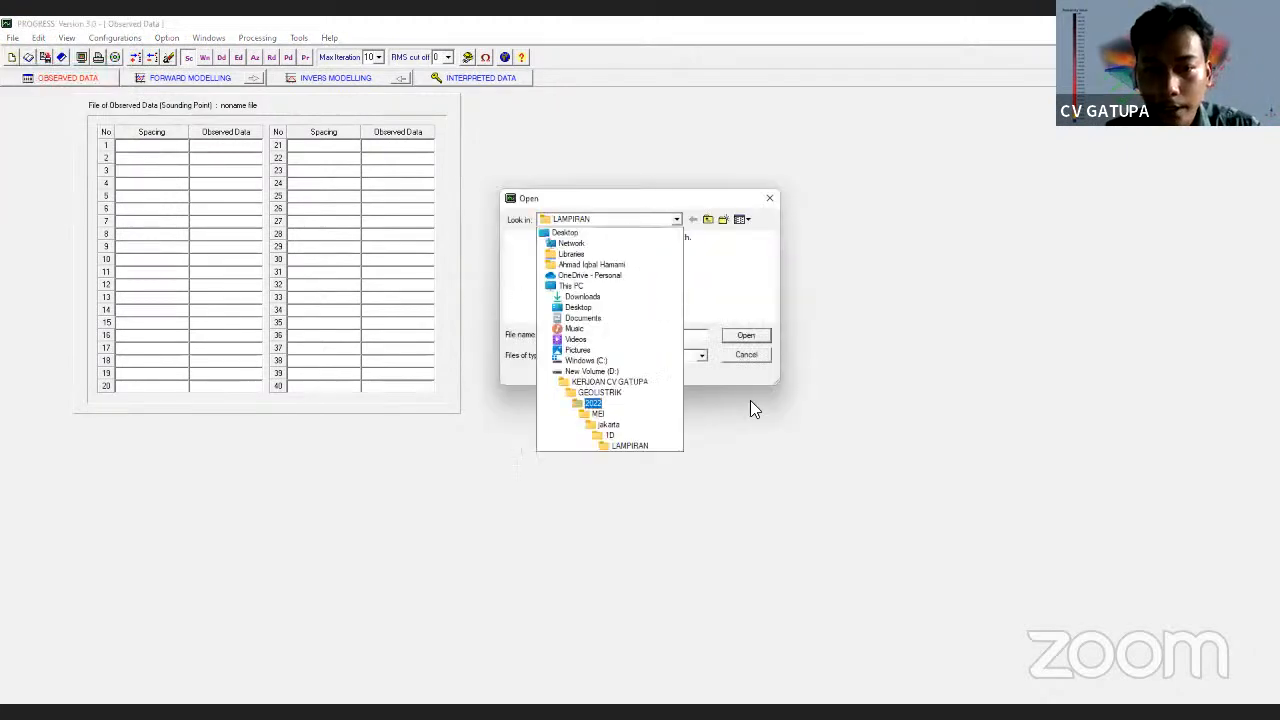
click(605, 381)
scroll(548, 280, down, 2)
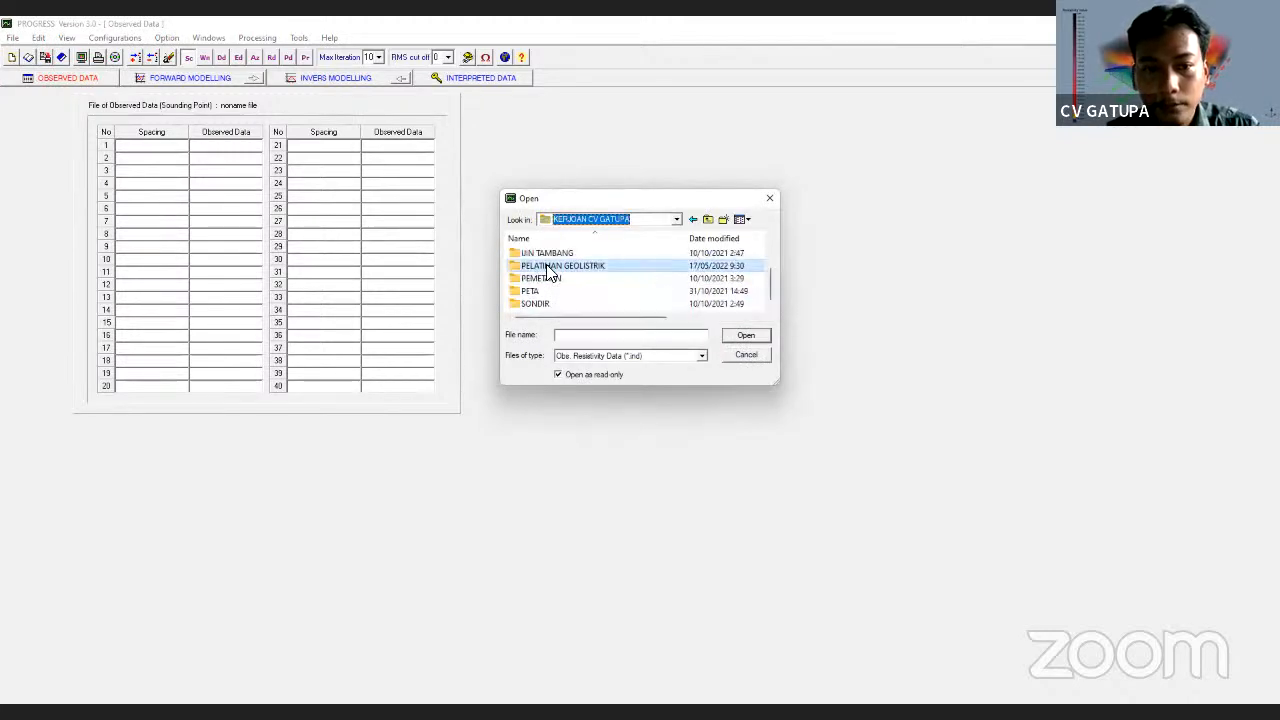
double_click(557, 265)
scroll(572, 290, down, 2)
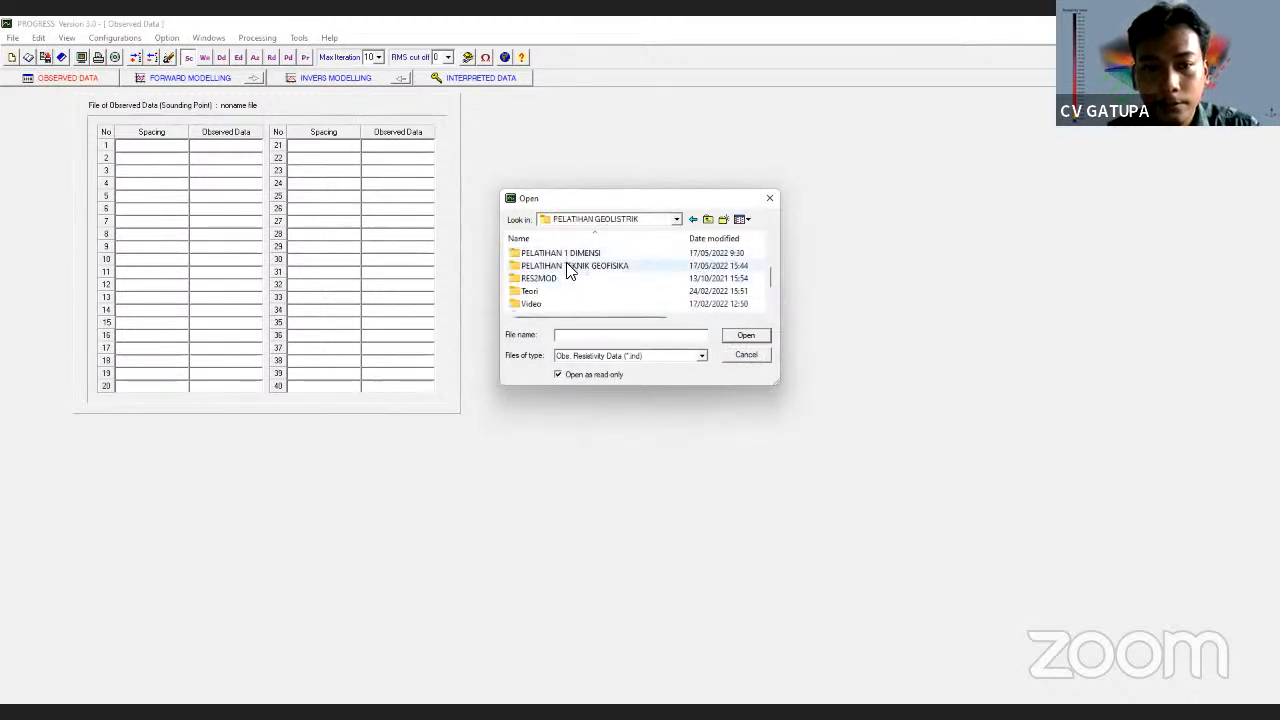
double_click(567, 266)
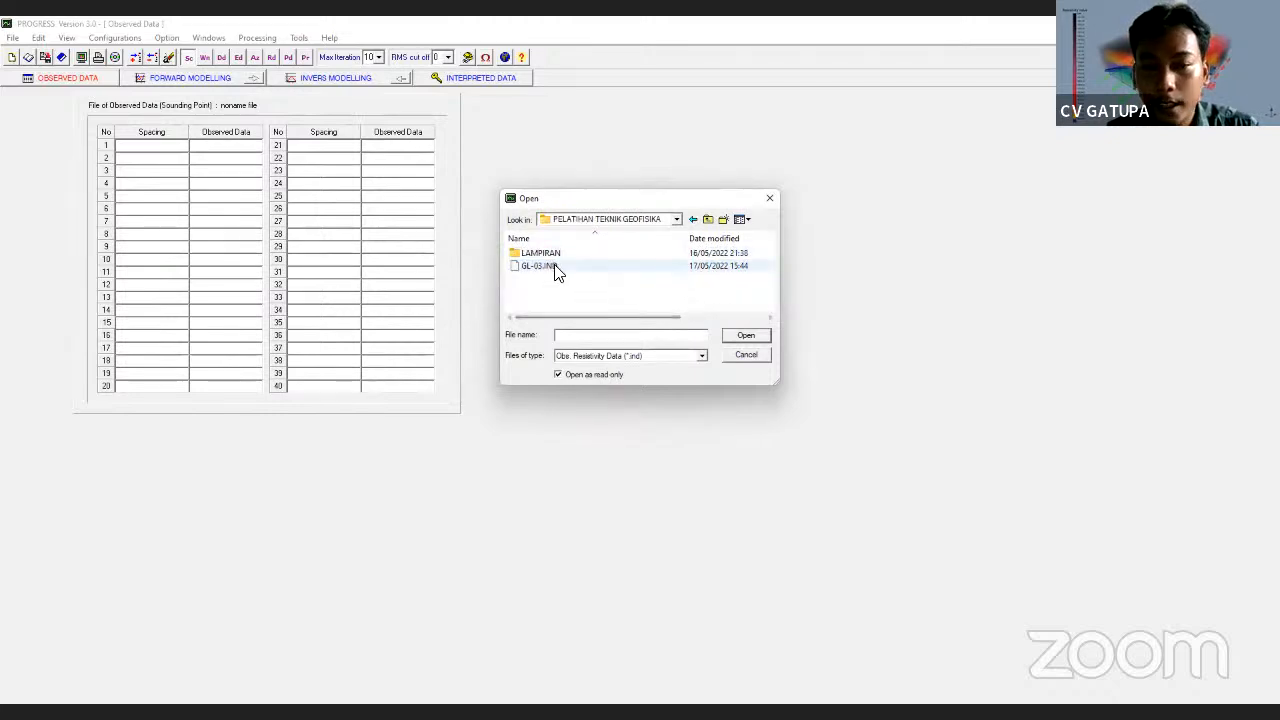
click(549, 267)
double_click(552, 268)
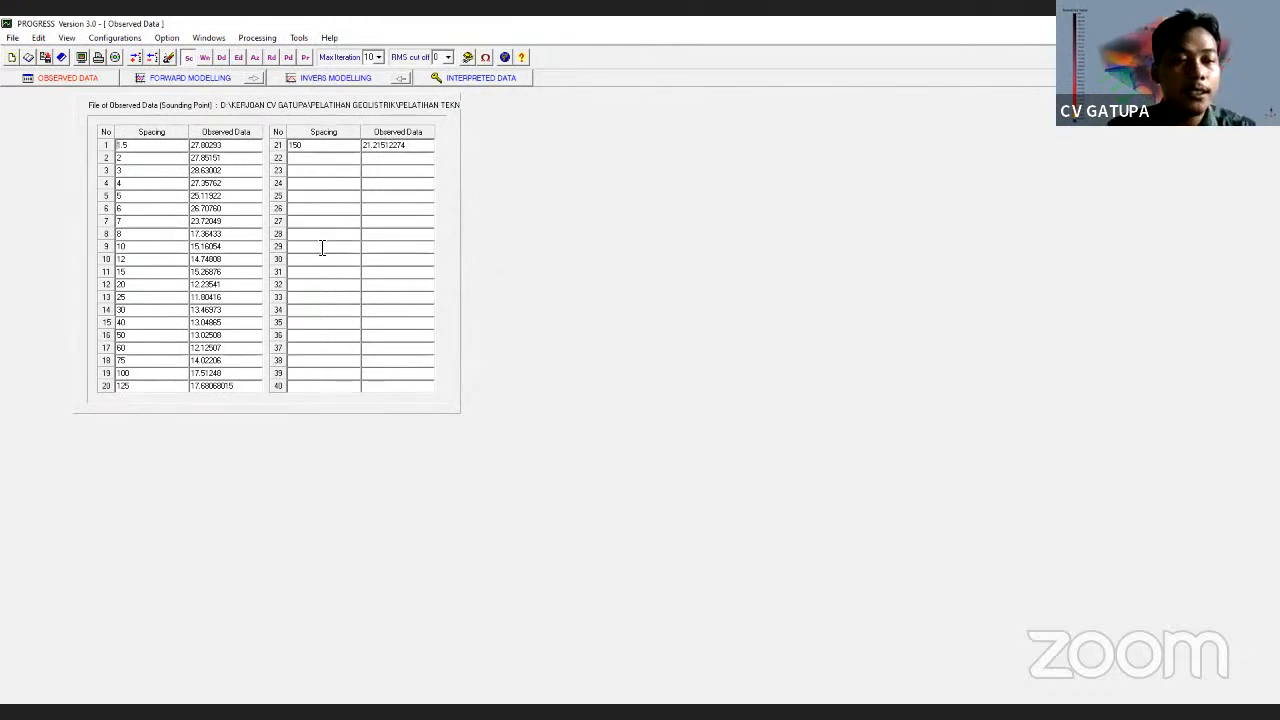
Change row 1's observed value from 27.80293 to 15 as a trial edit
click(160, 147)
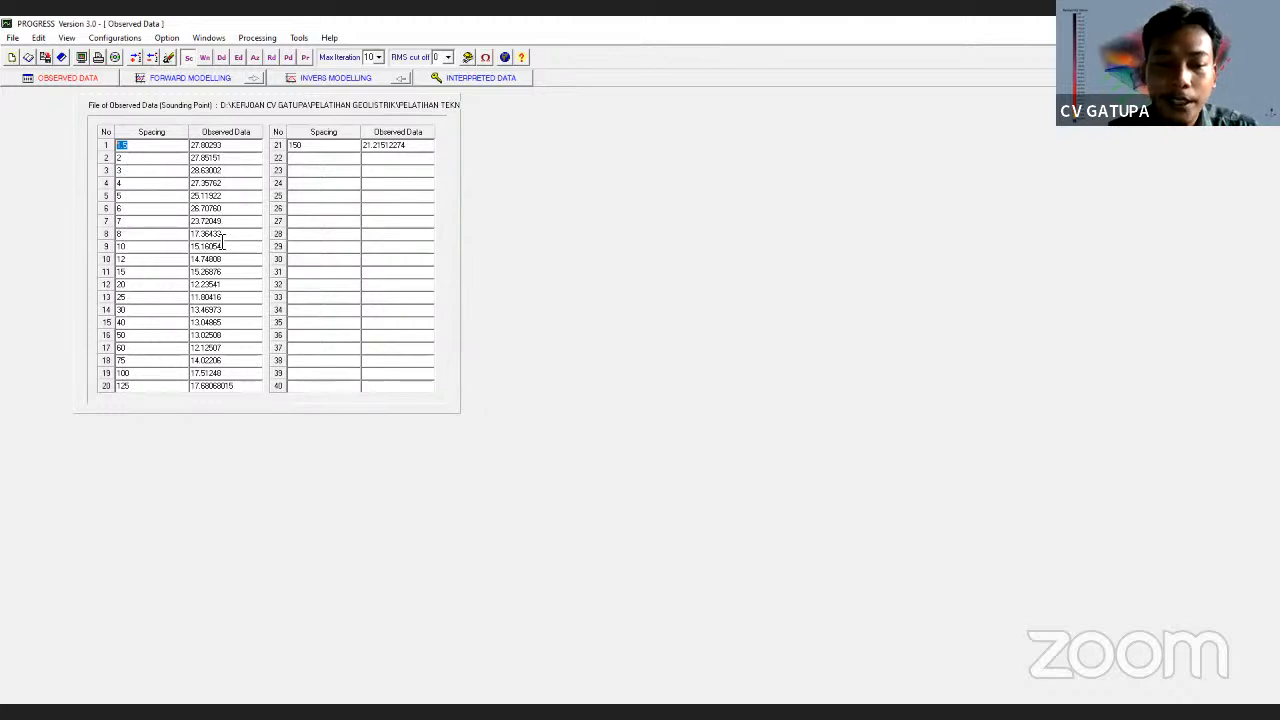
click(205, 145)
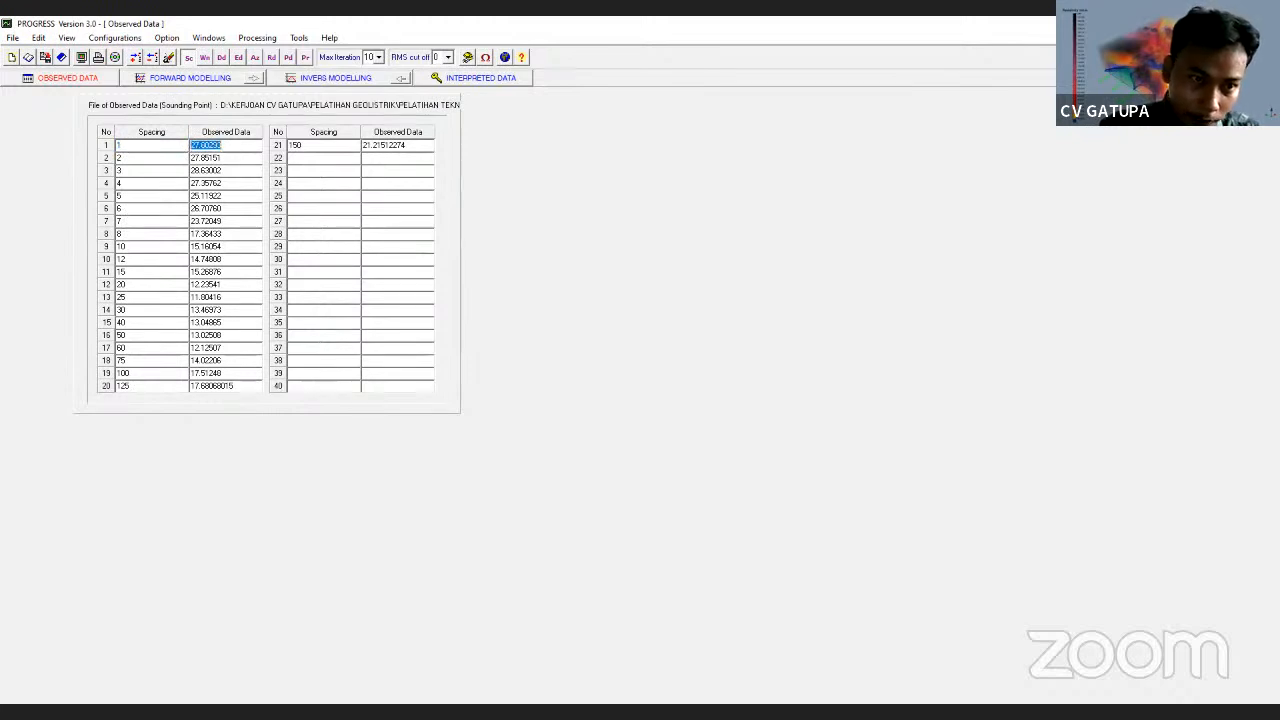
text(15)
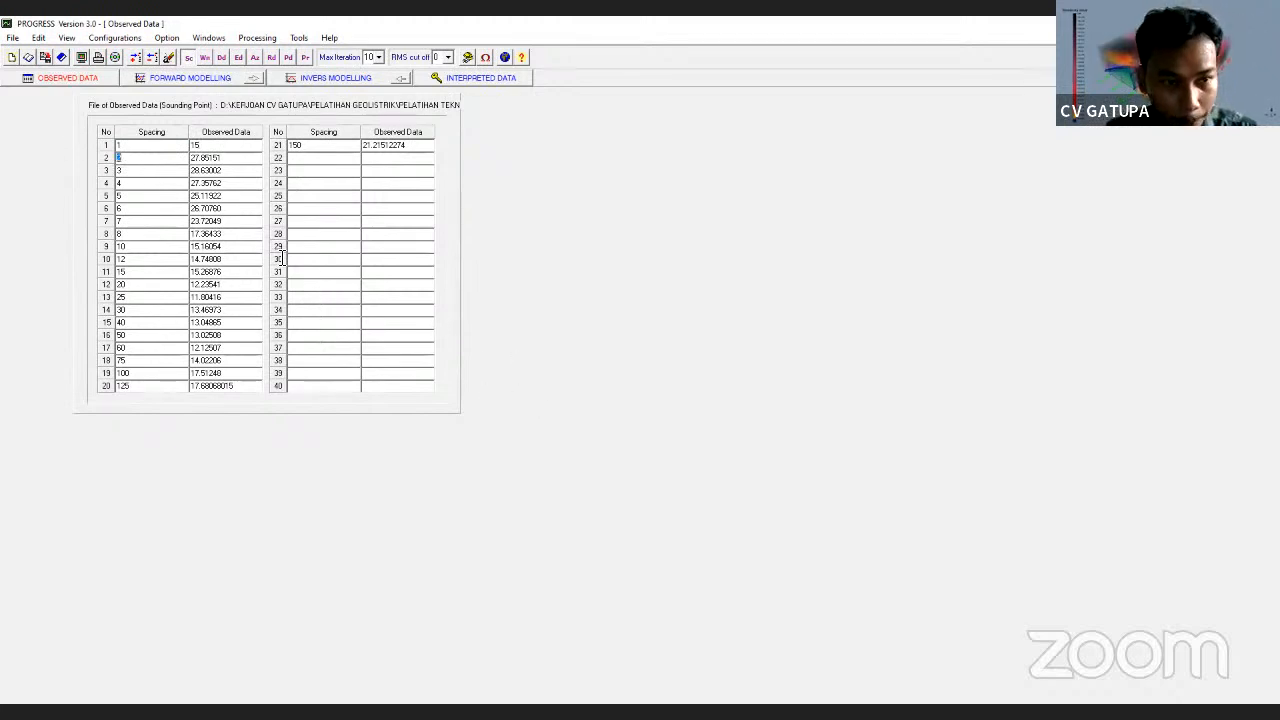
Reload GL-03.IND without saving the edit and go to Forward Modelling
click(12, 38)
click(30, 67)
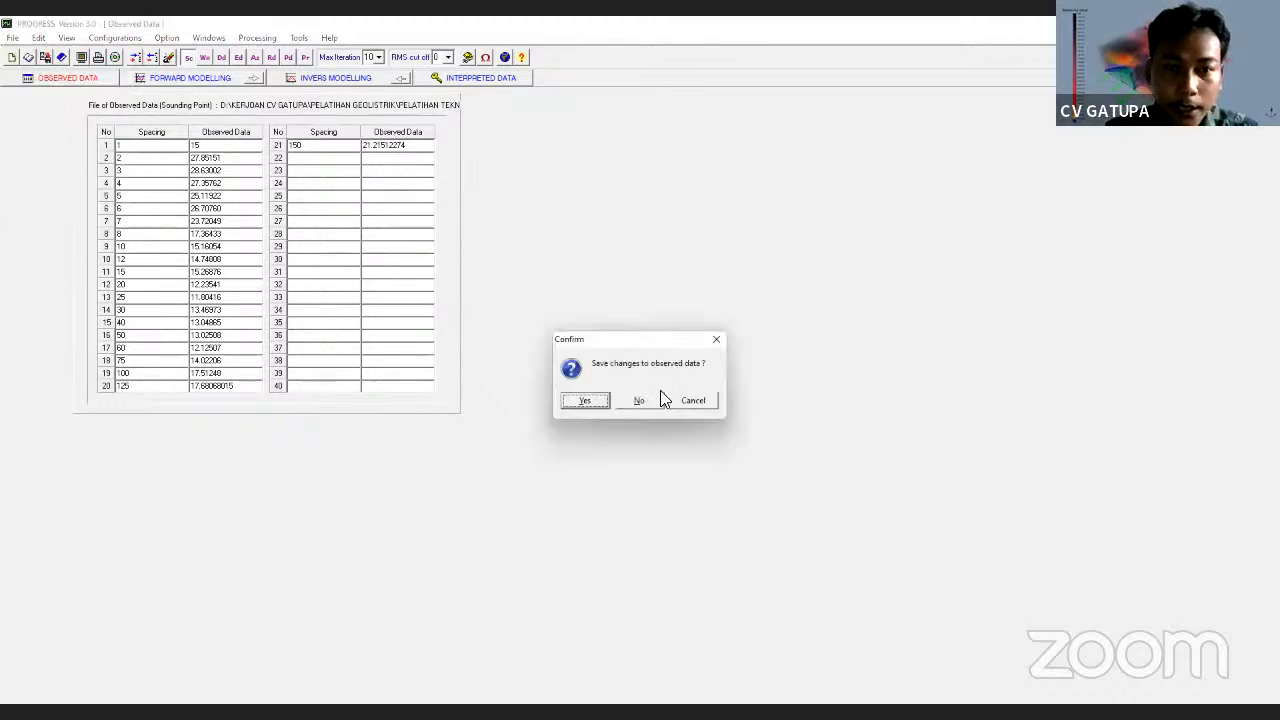
click(648, 400)
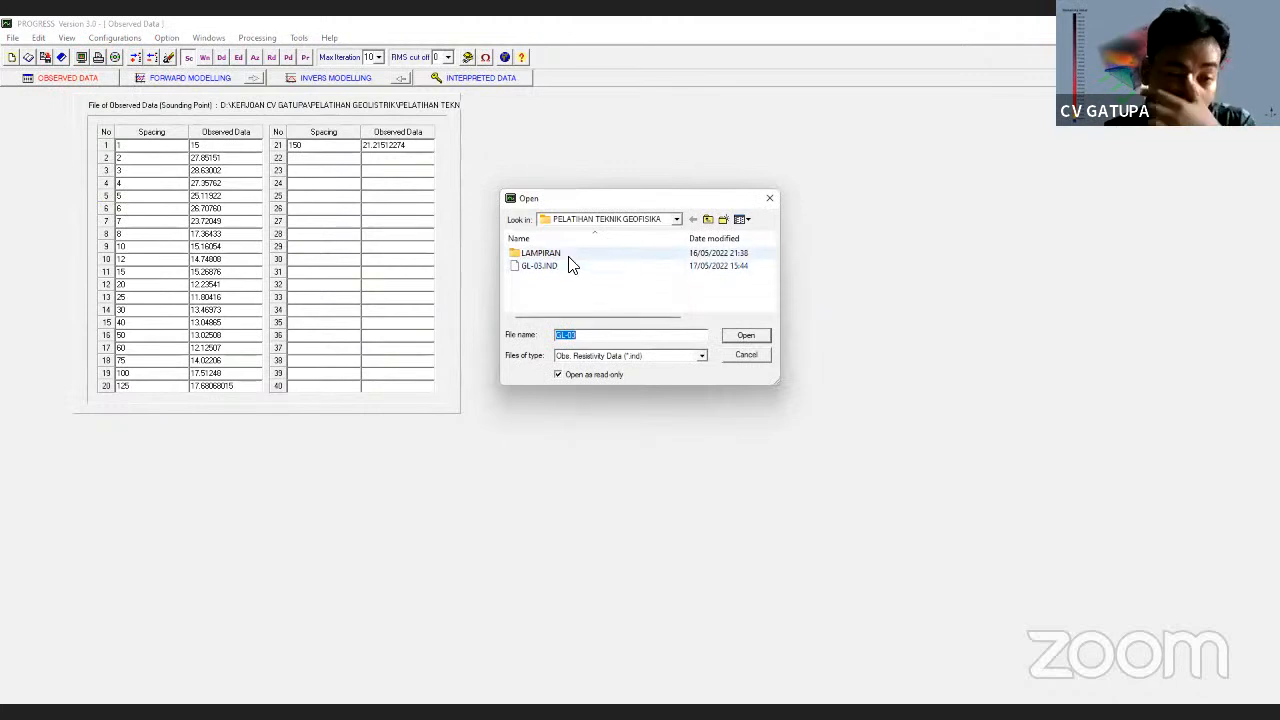
click(564, 265)
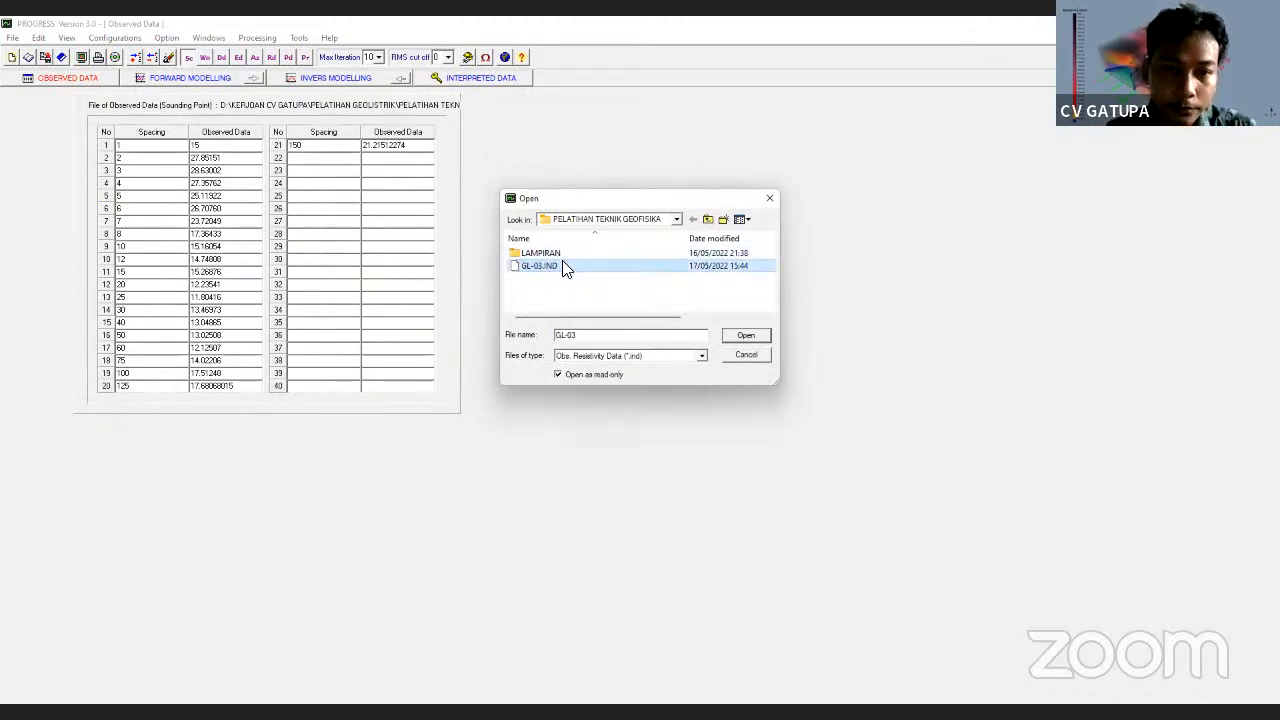
double_click(571, 268)
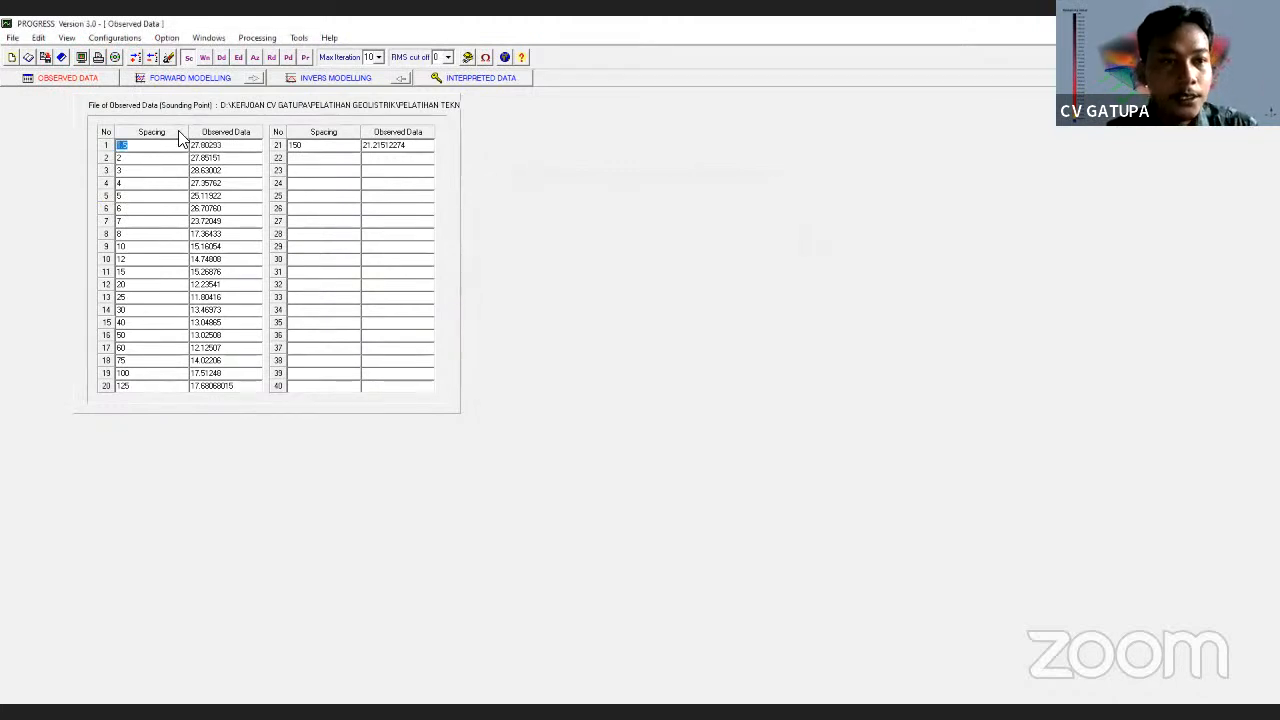
click(166, 80)
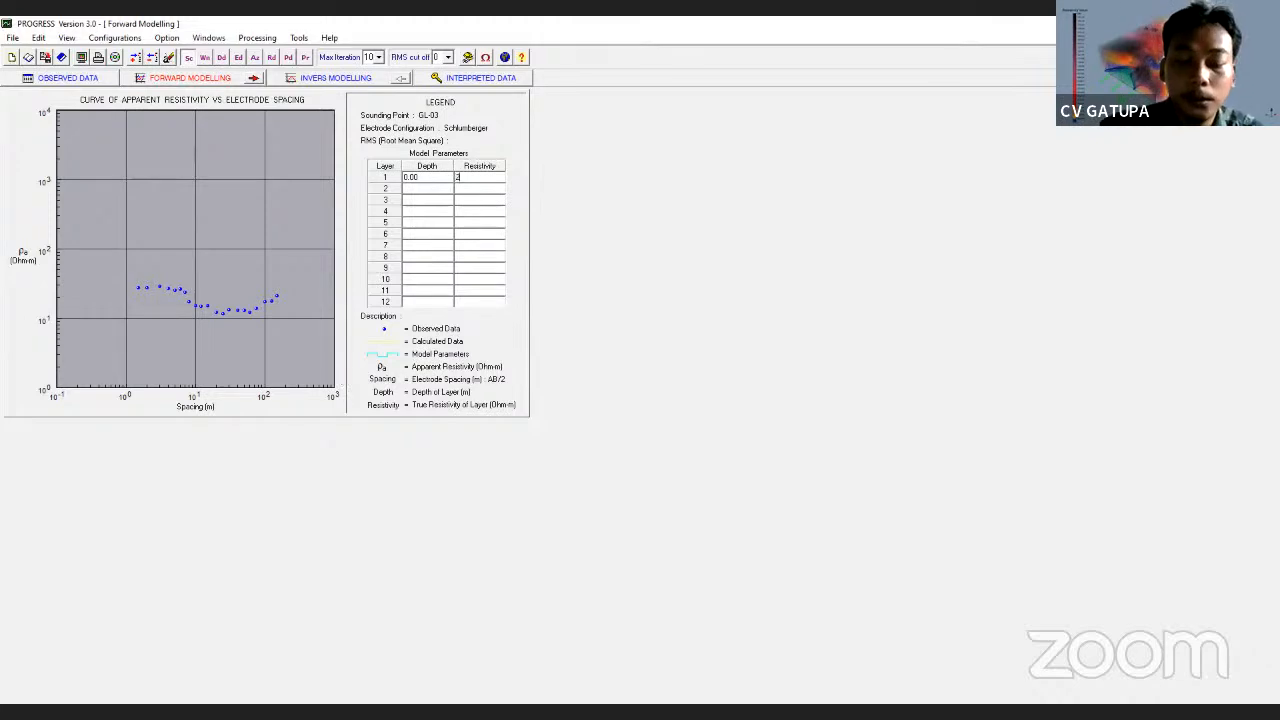
Enter 20 as the layer 1 resistivity in the Forward Modelling table
text(20)
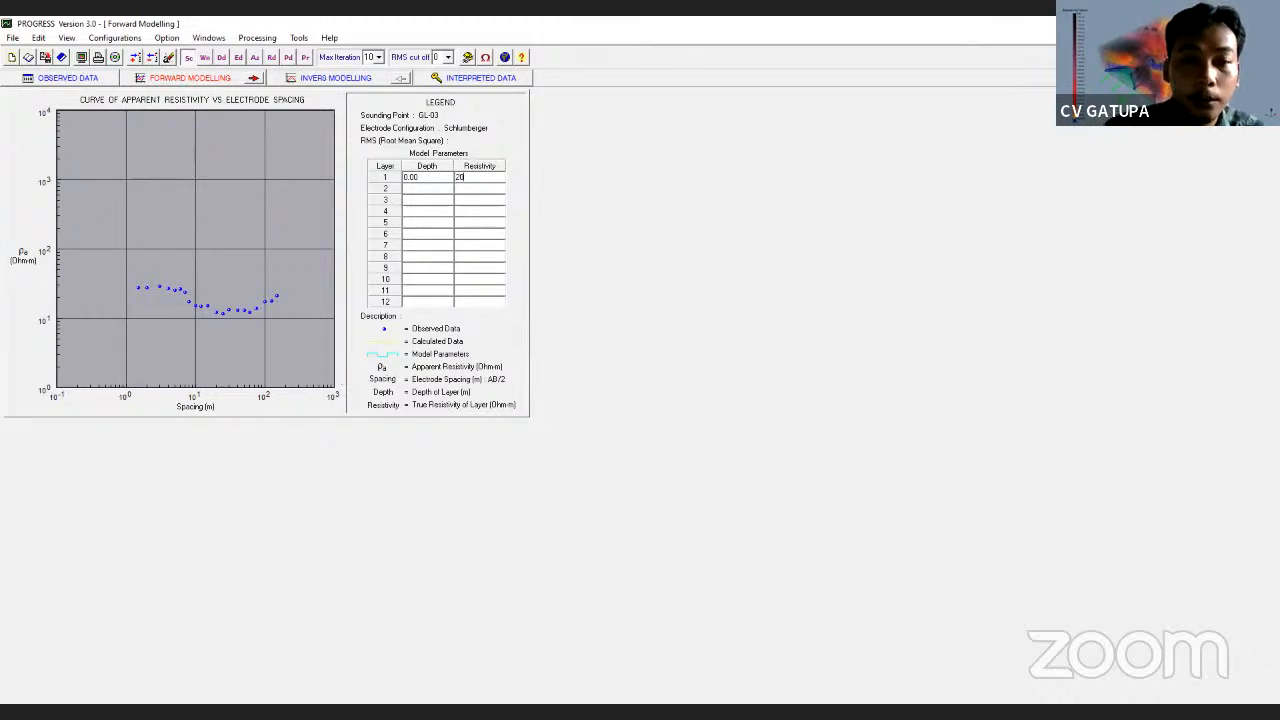
Run forward processing with layer 1 at 20, then 30 ohm-m, and start layer 2 depth 6
click(253, 84)
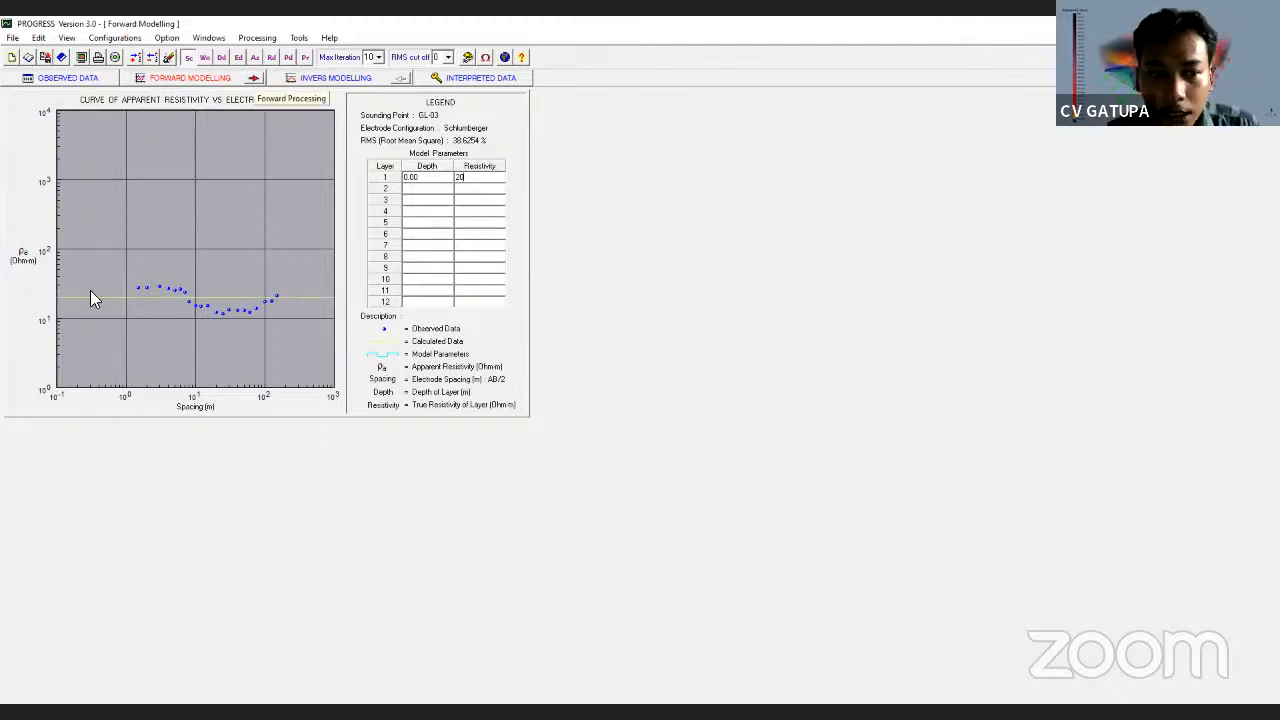
click(469, 180)
key(BackSpace)
key(BackSpace)
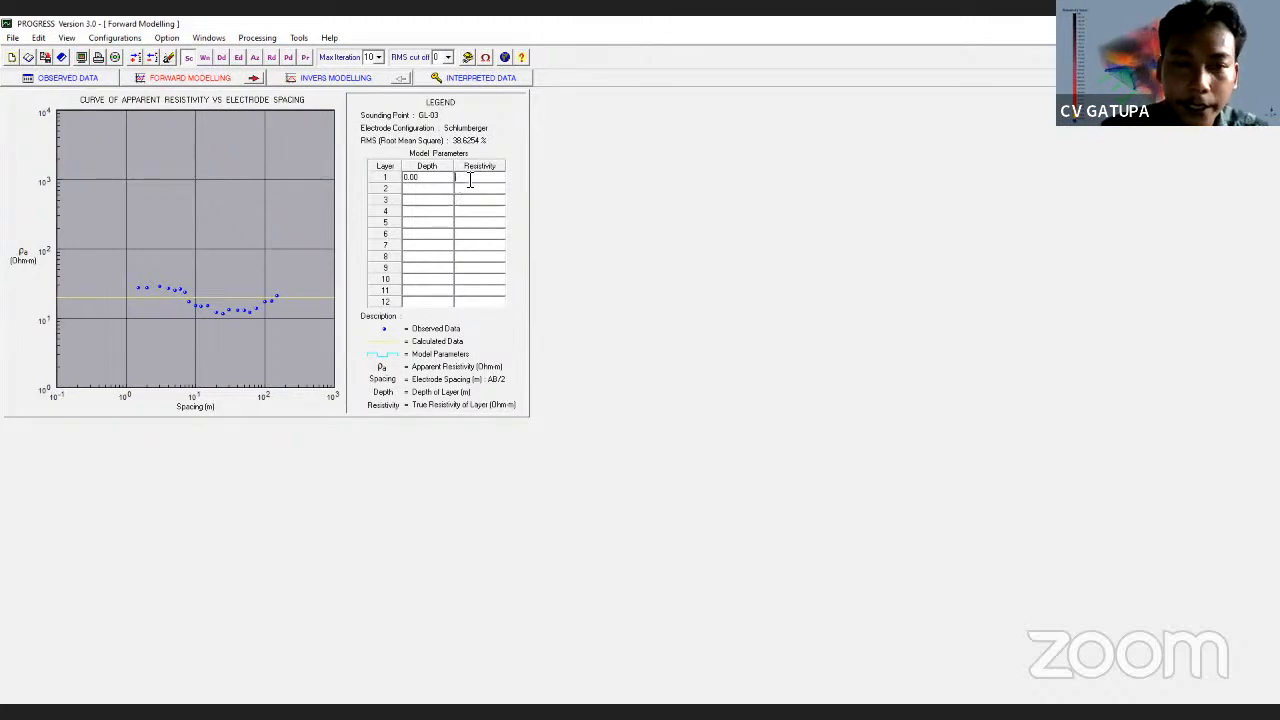
text(30)
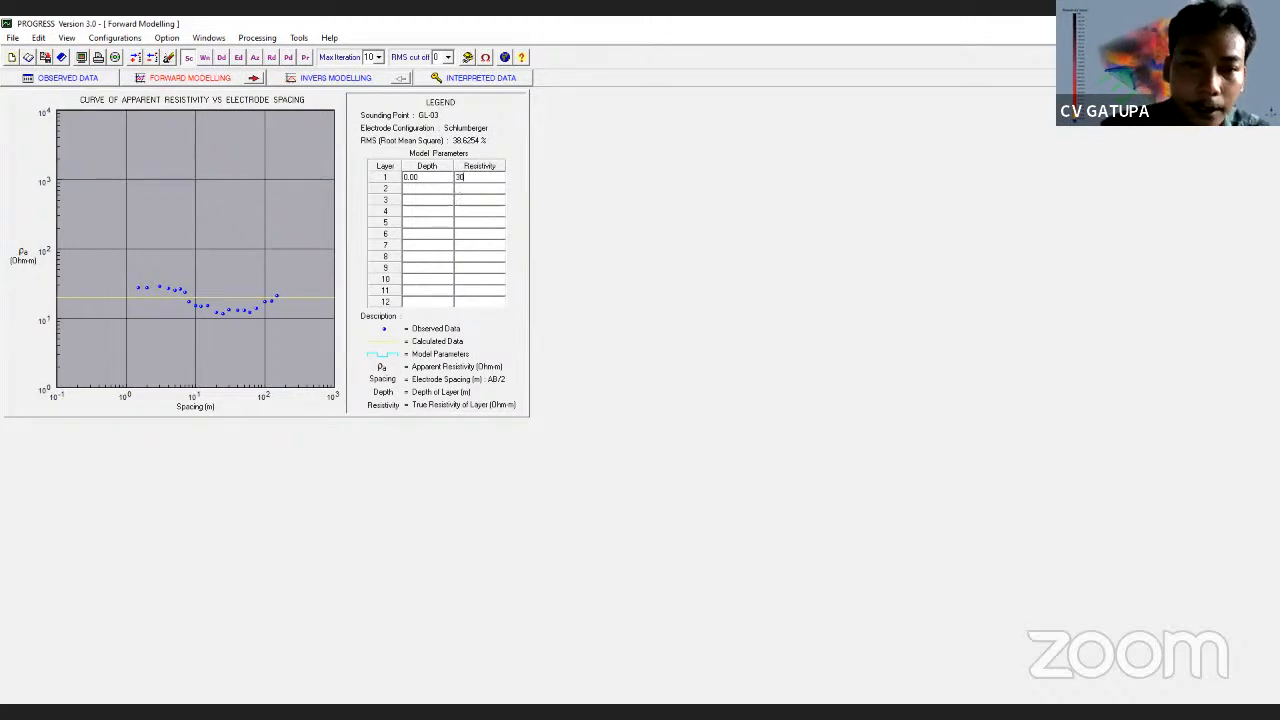
click(253, 78)
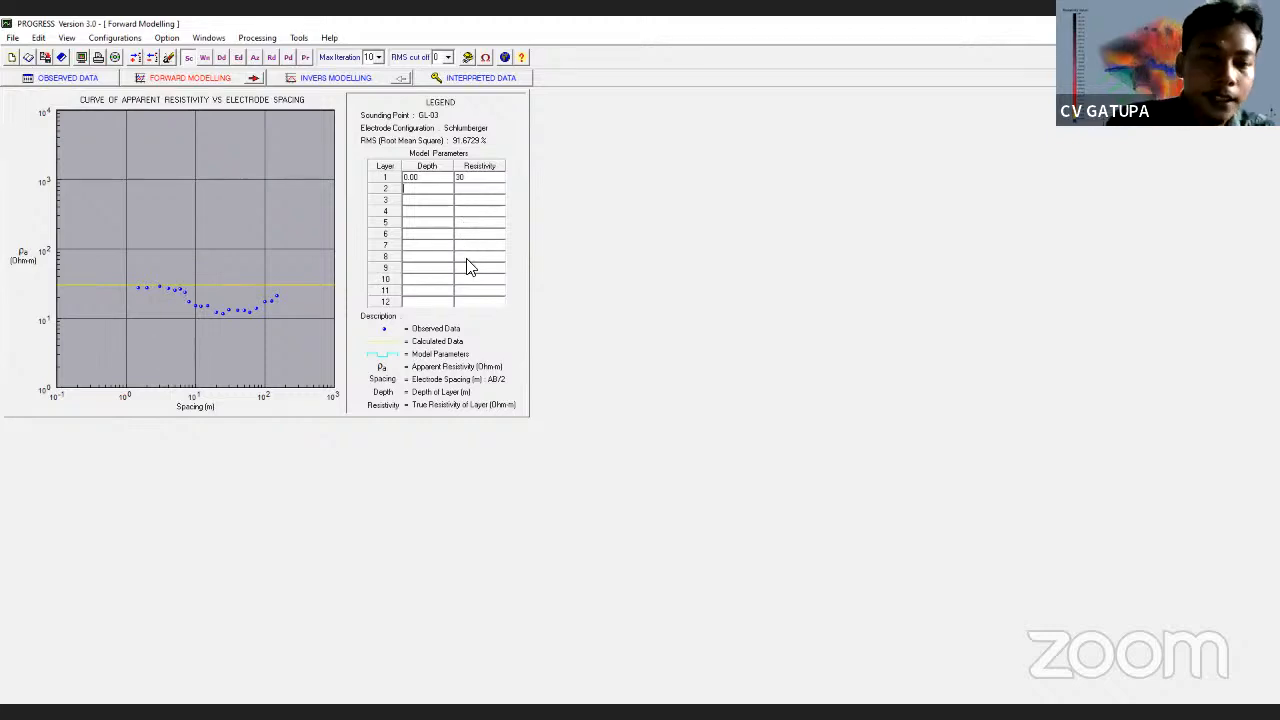
text(6)
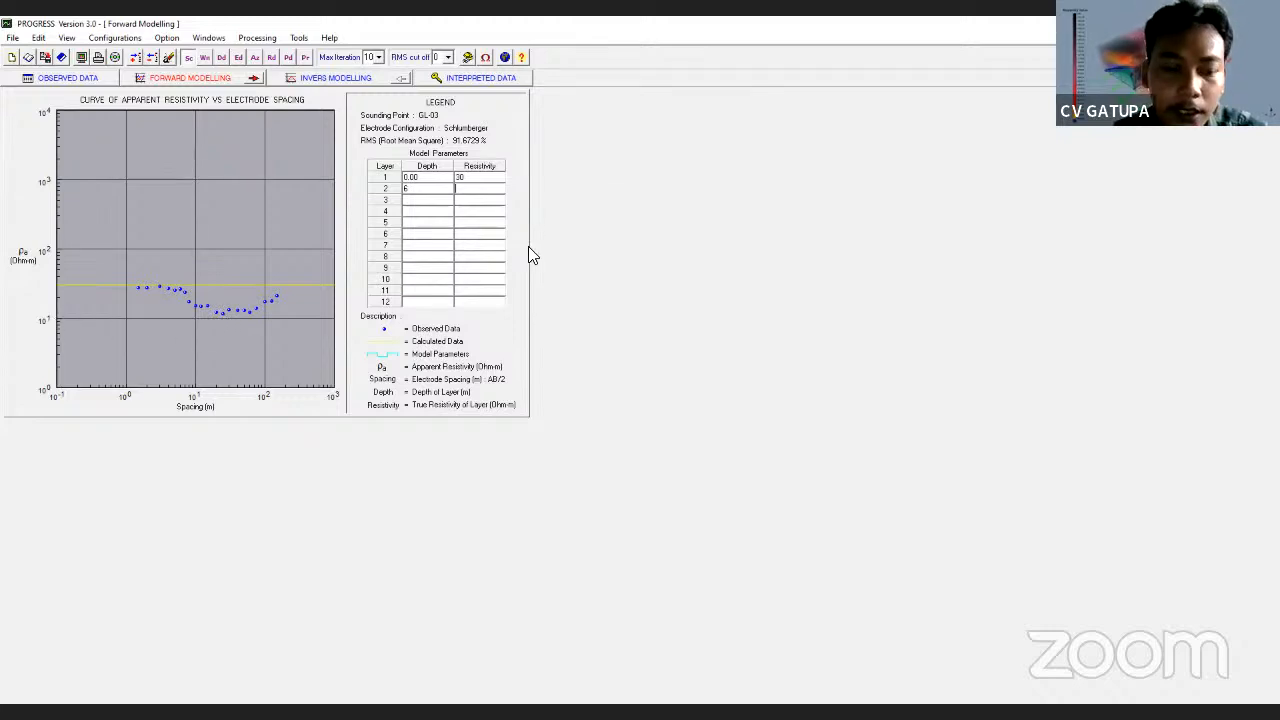
Enter layers 2–4 (depths 6, 25, 50; resistivities 11, 12, 20) and go to Inverse Modelling
text(11)
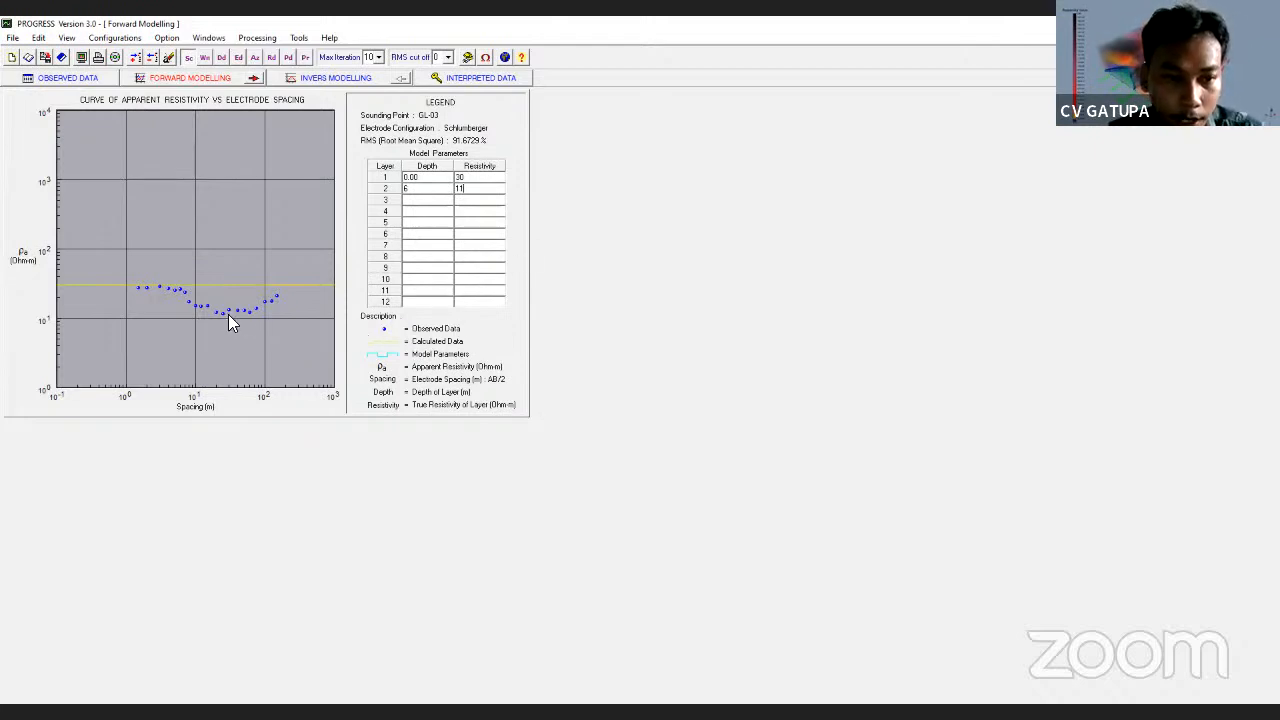
key(Tab)
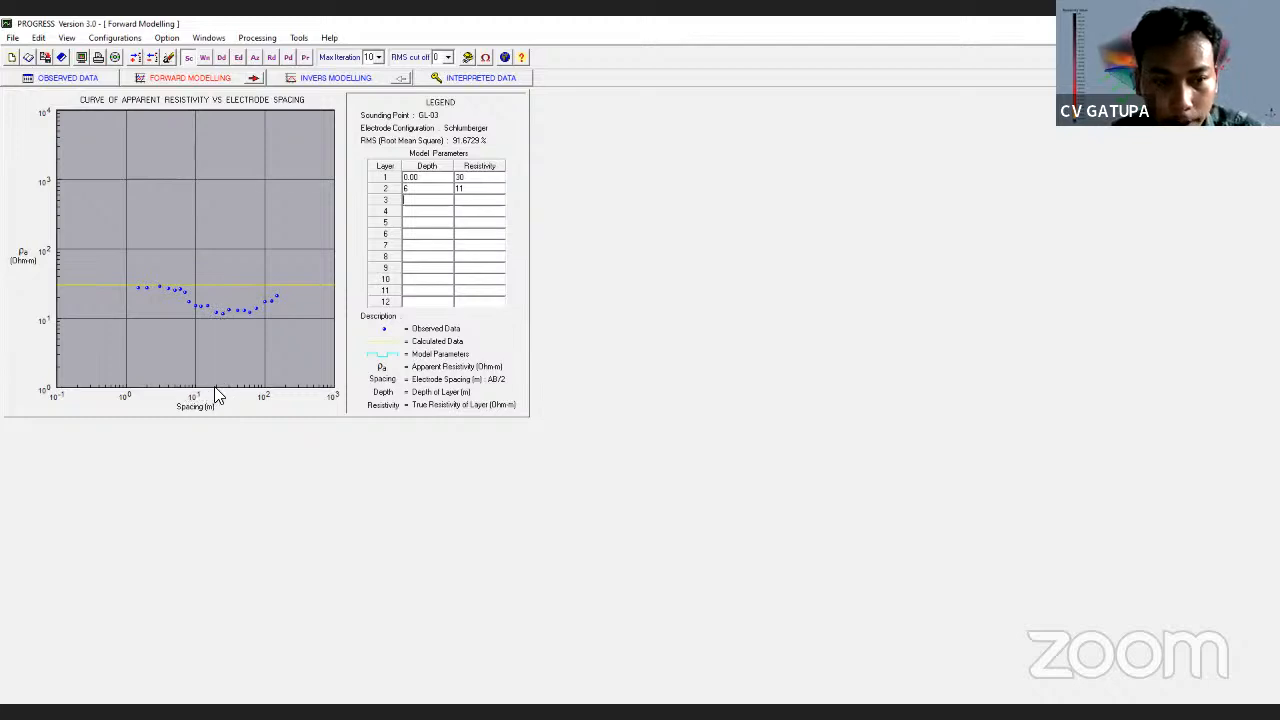
text(25)
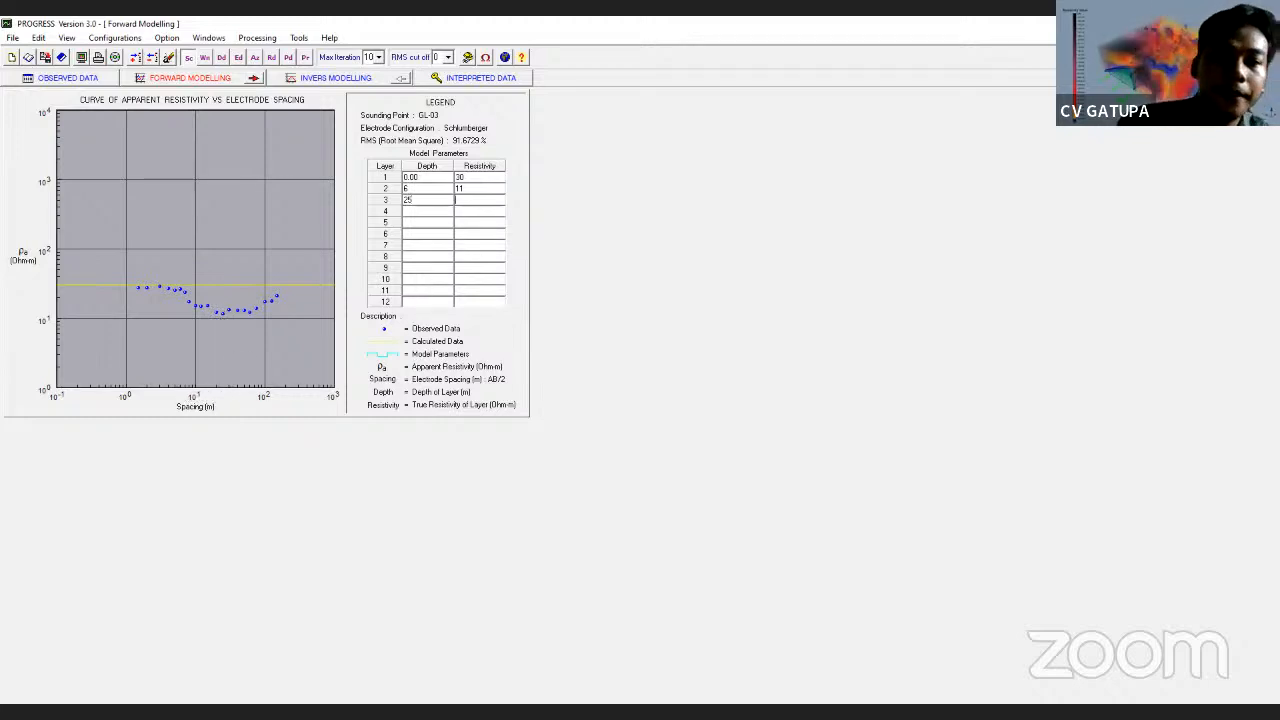
key(Tab)
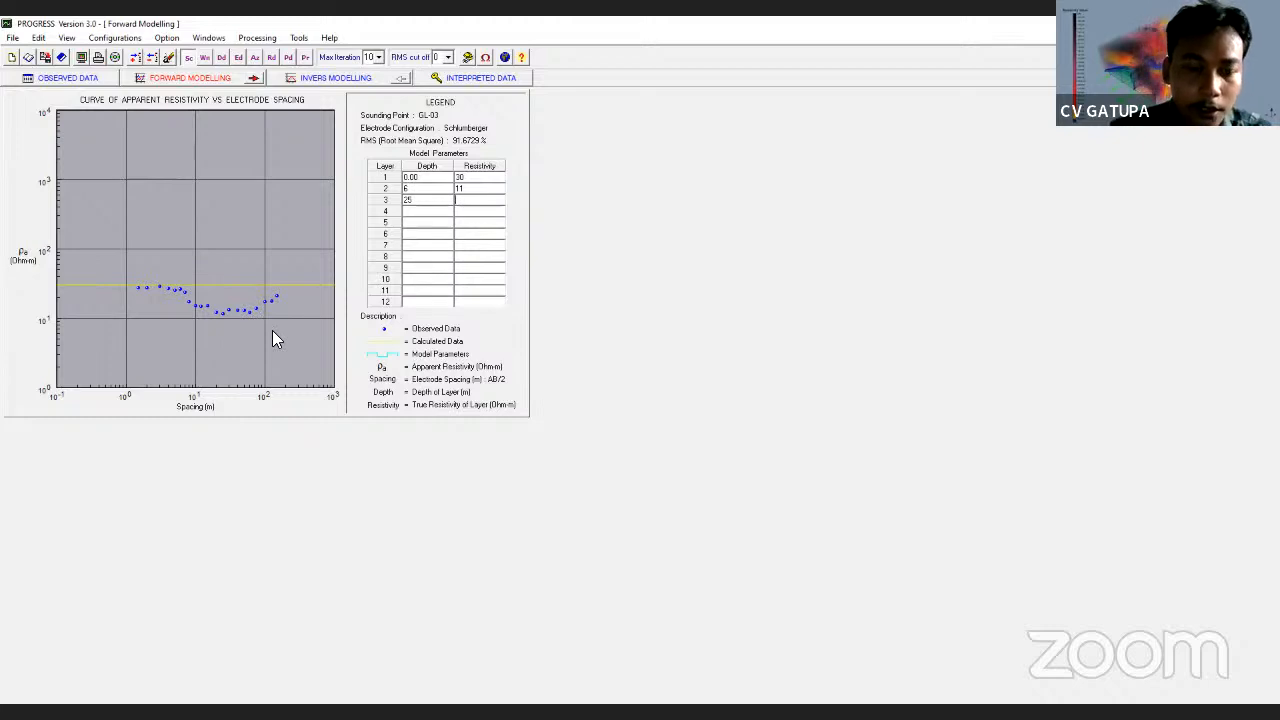
text(12)
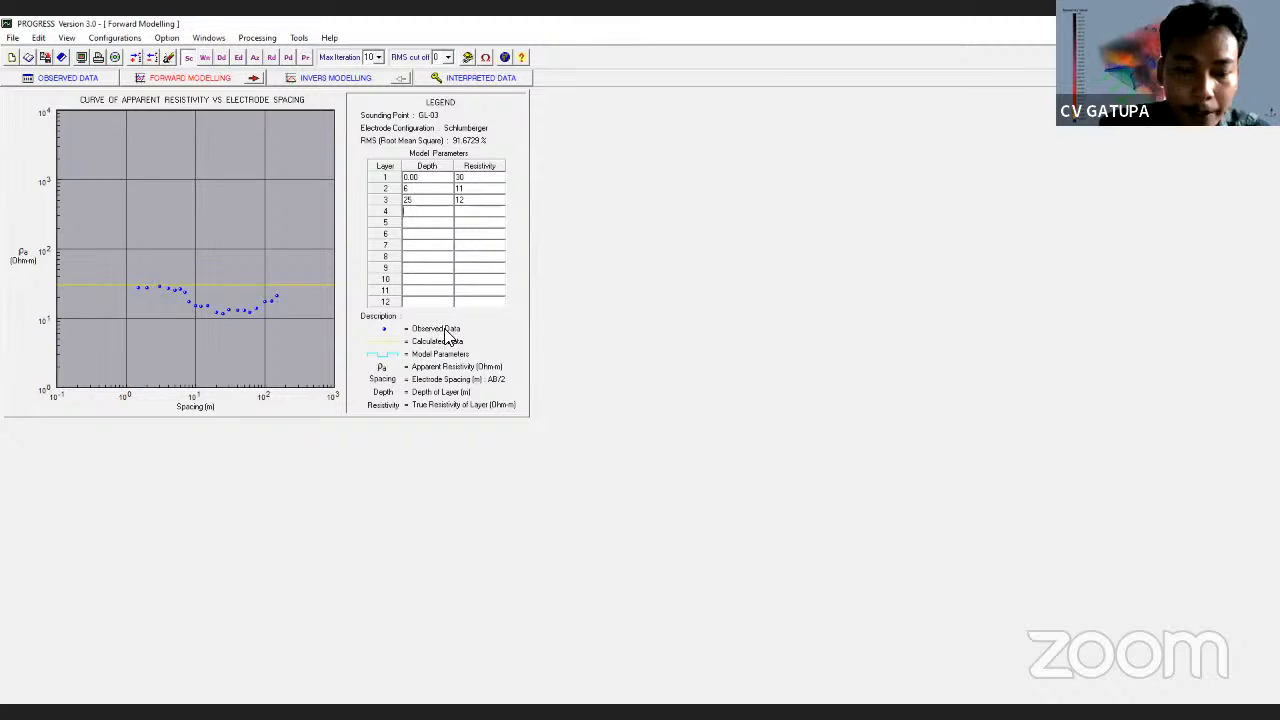
text(50)
key(Tab)
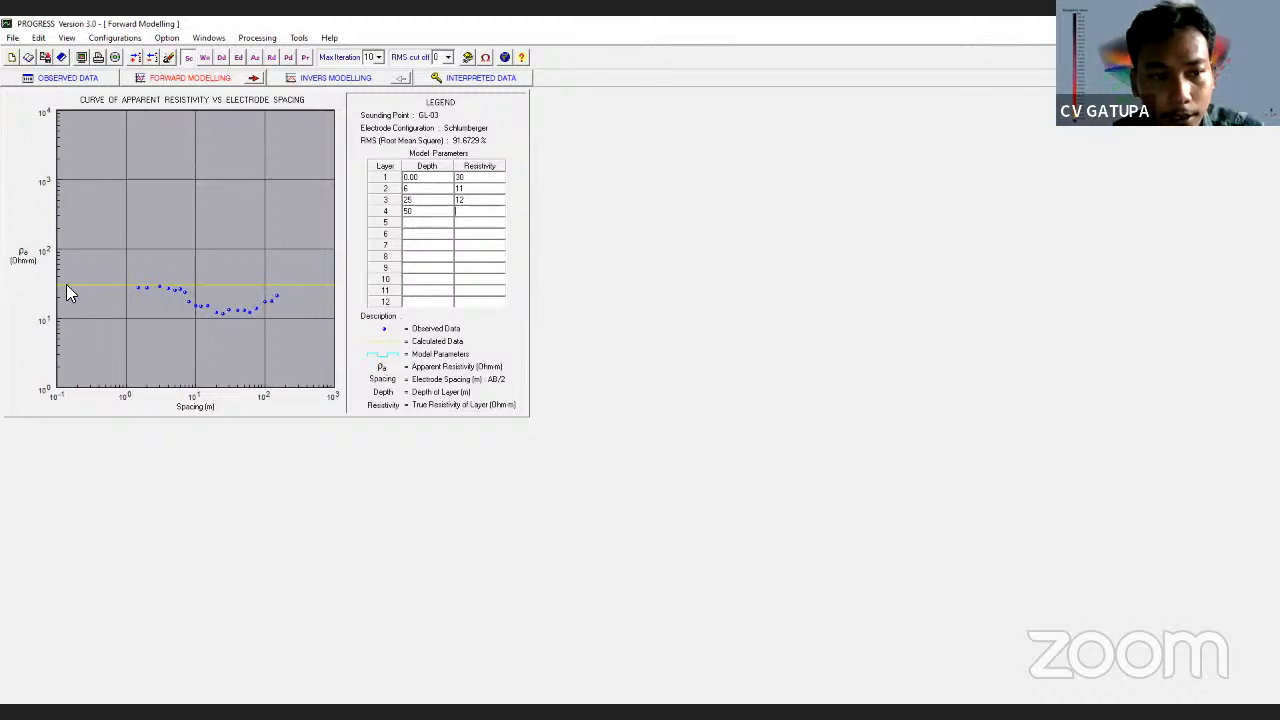
text(20)
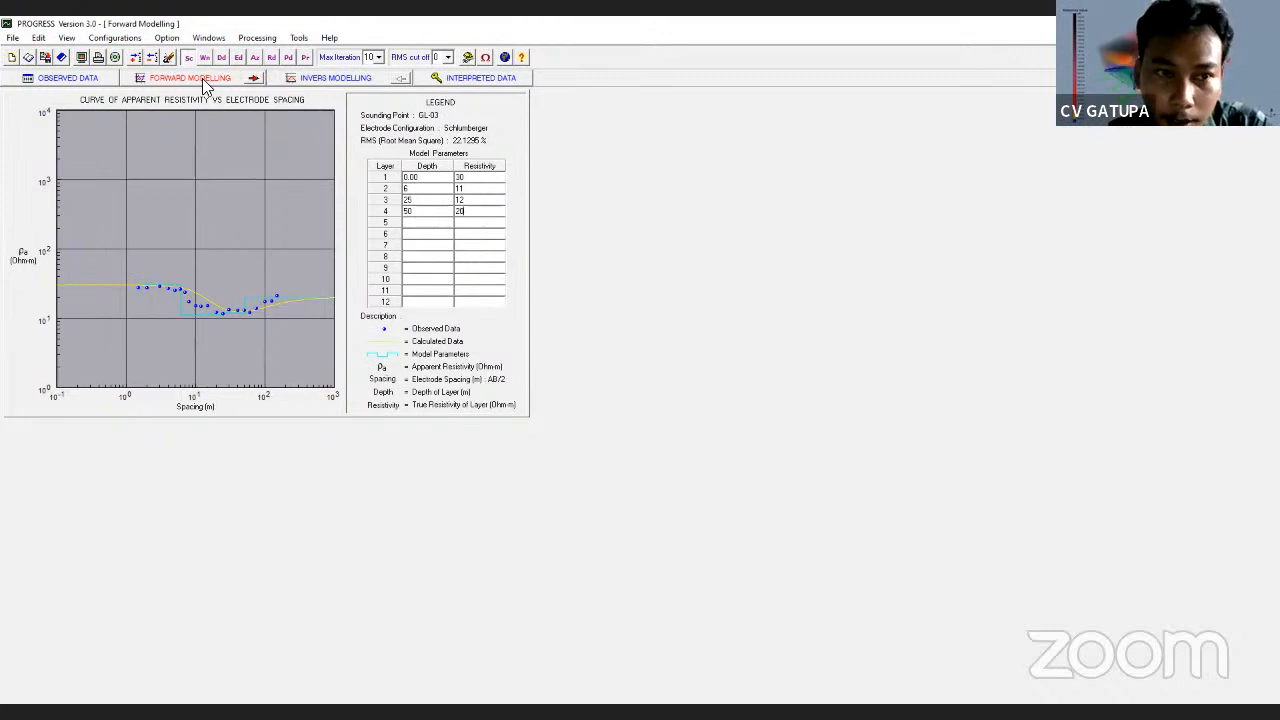
click(330, 78)
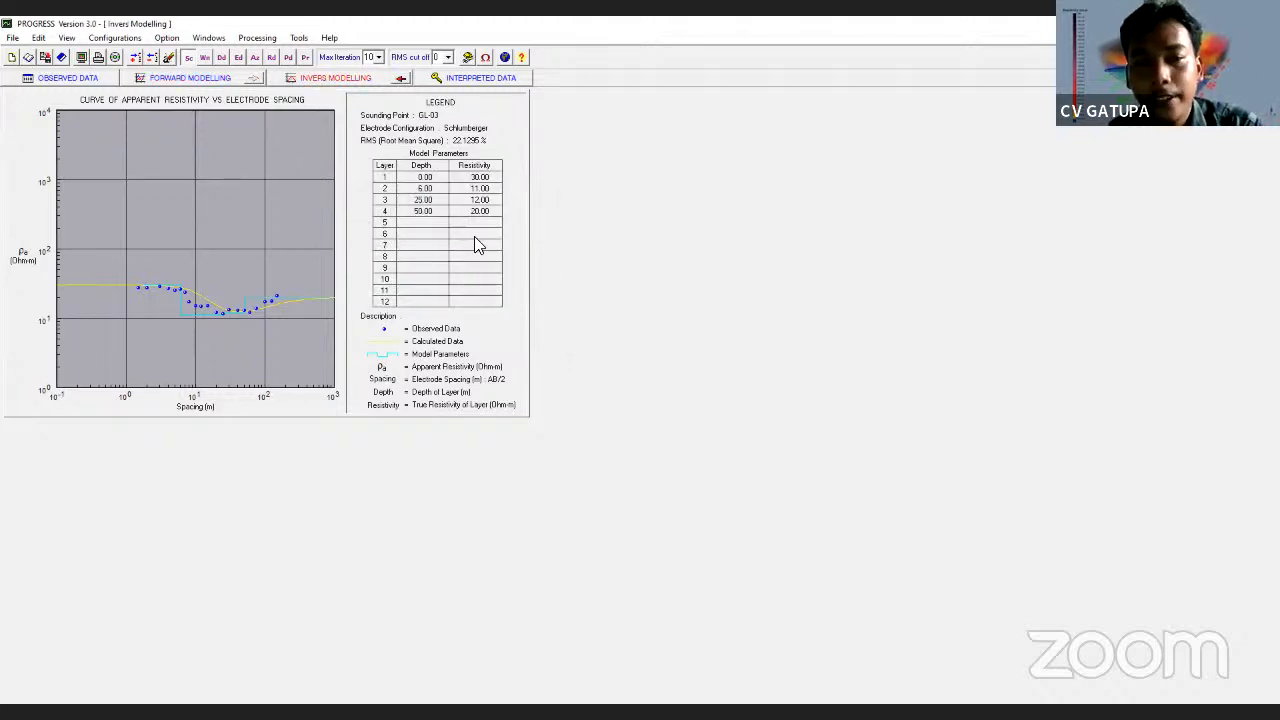
Run the 10-iteration inversion to reach RMS 7.4354 % and open the interpreted results
click(399, 79)
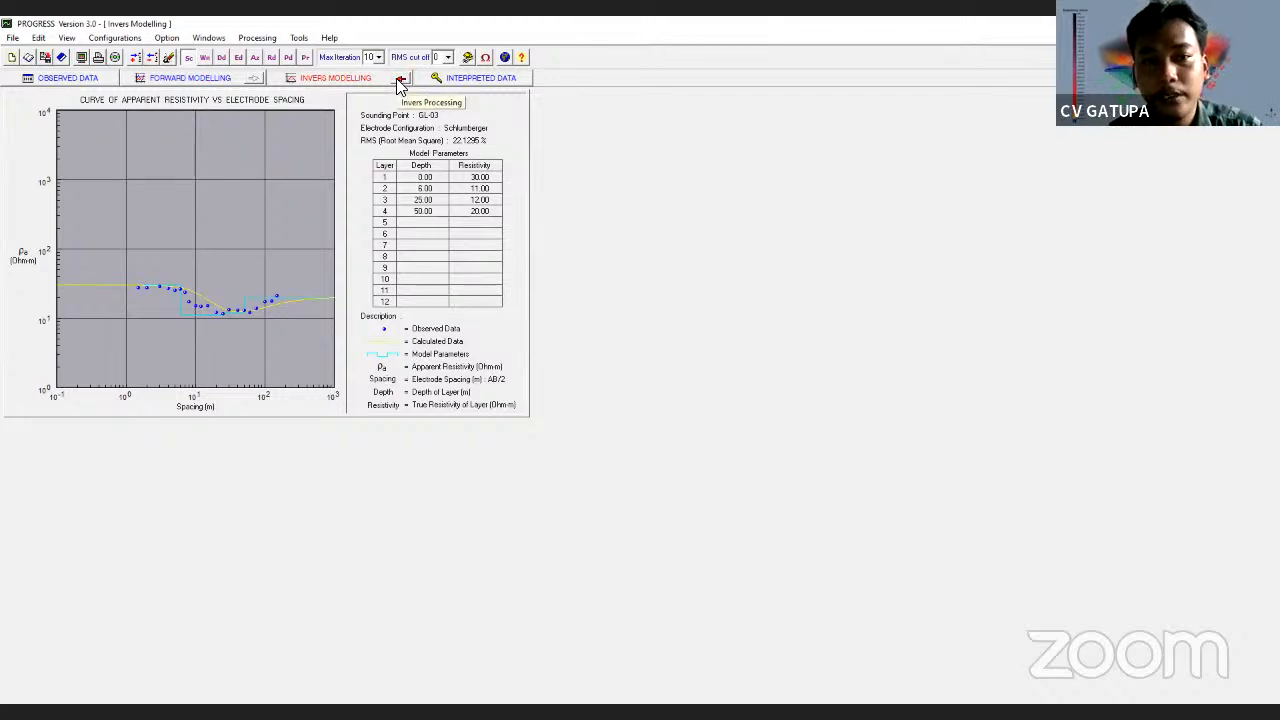
click(398, 85)
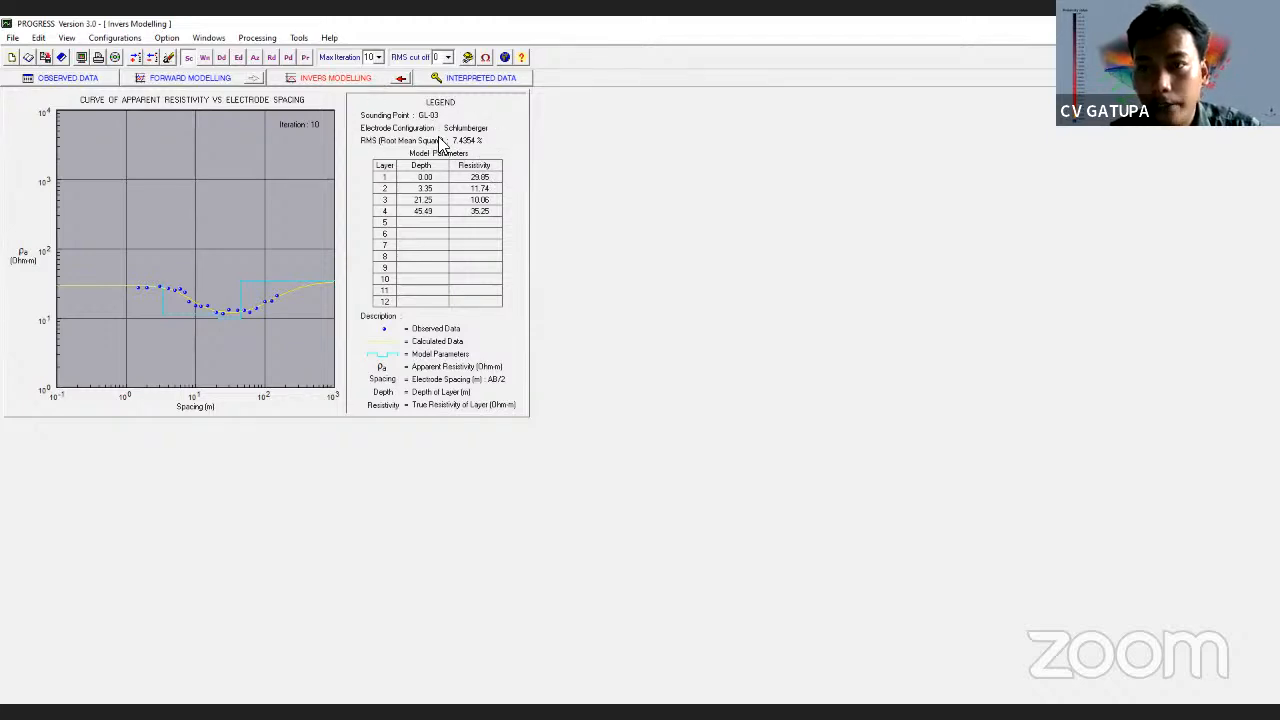
click(460, 77)
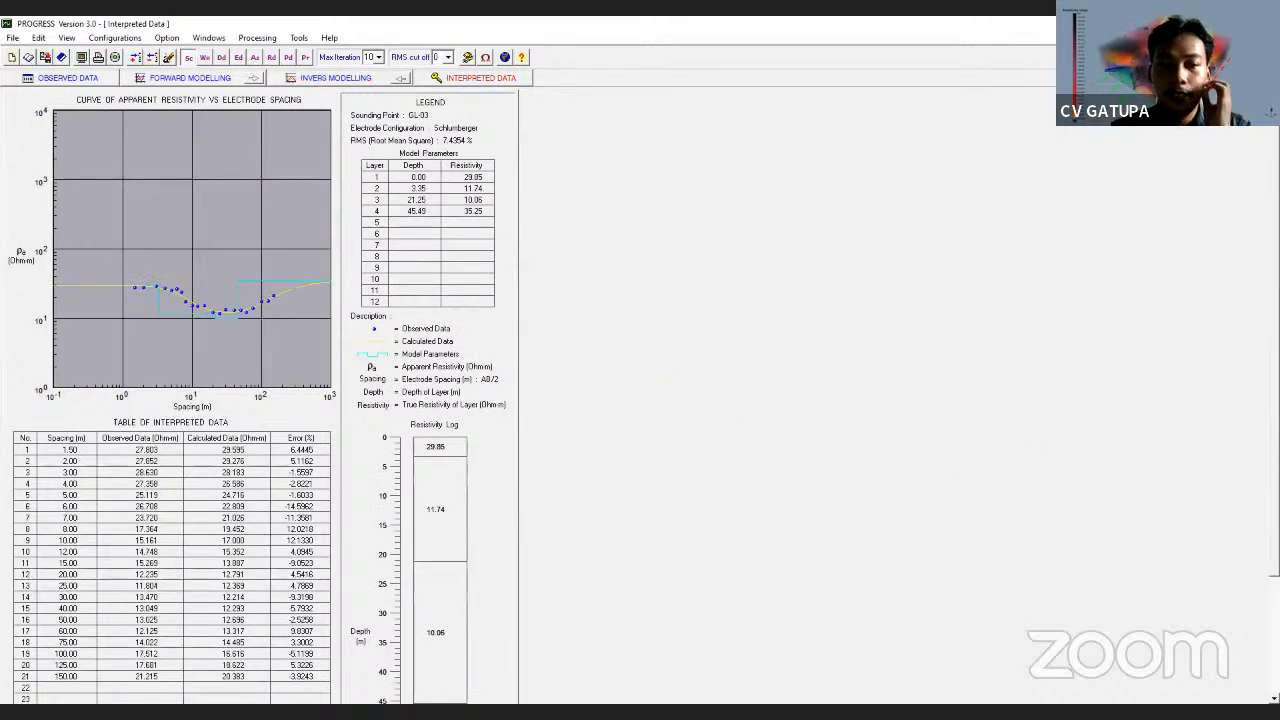
Review the interpreted table and resistivity log (depths 0, 3.35, 21.25, 45.49 m), then return to Forward Modelling
scroll(1274, 650, down, 3)
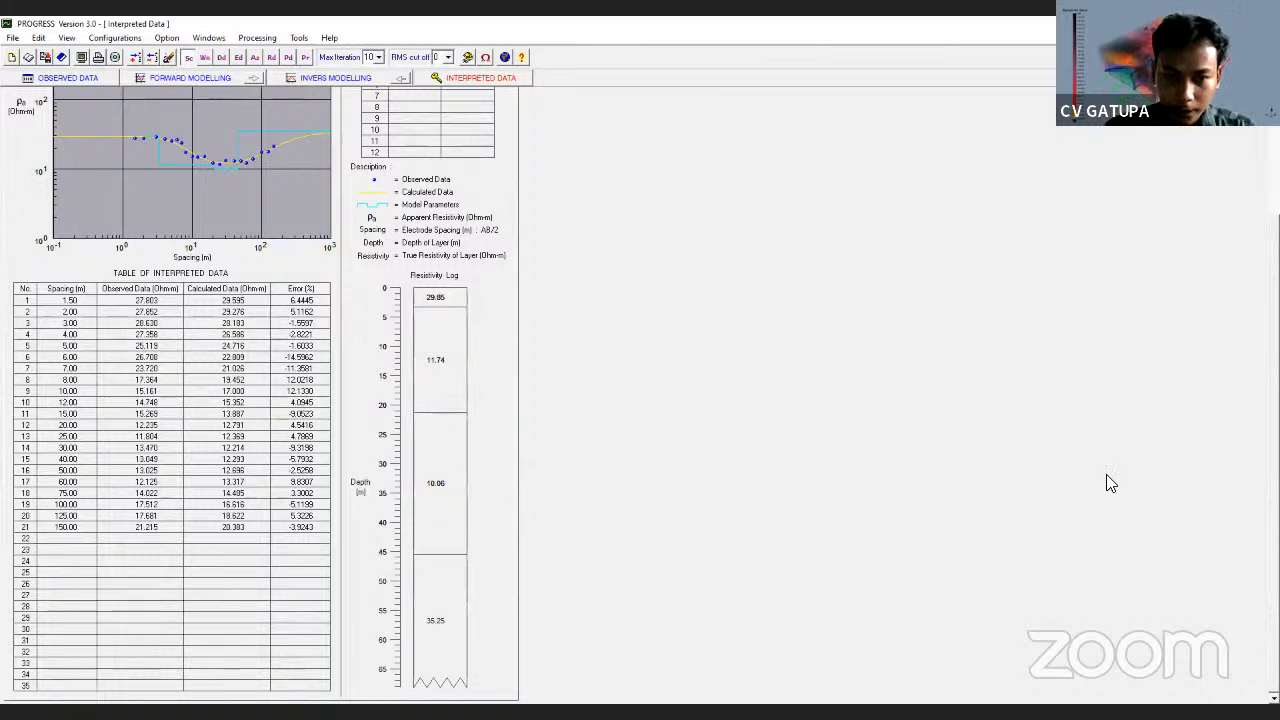
scroll(262, 570, up, 3)
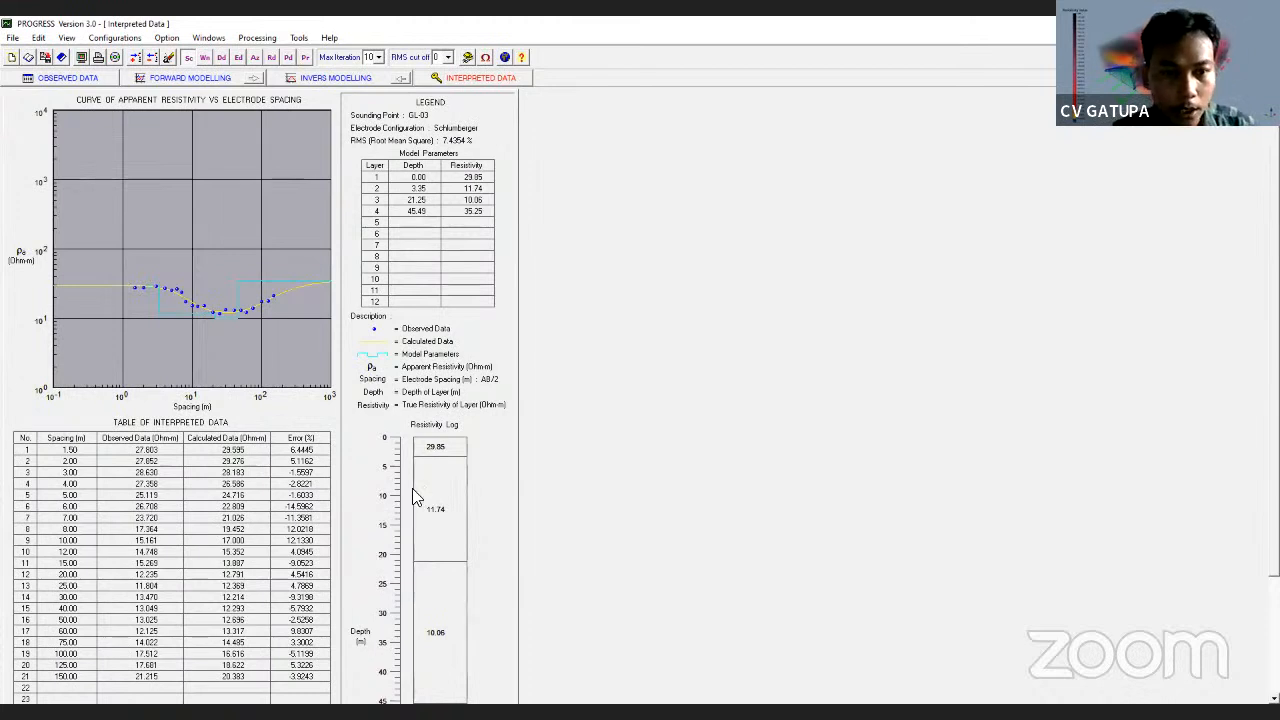
scroll(232, 366, down, 3)
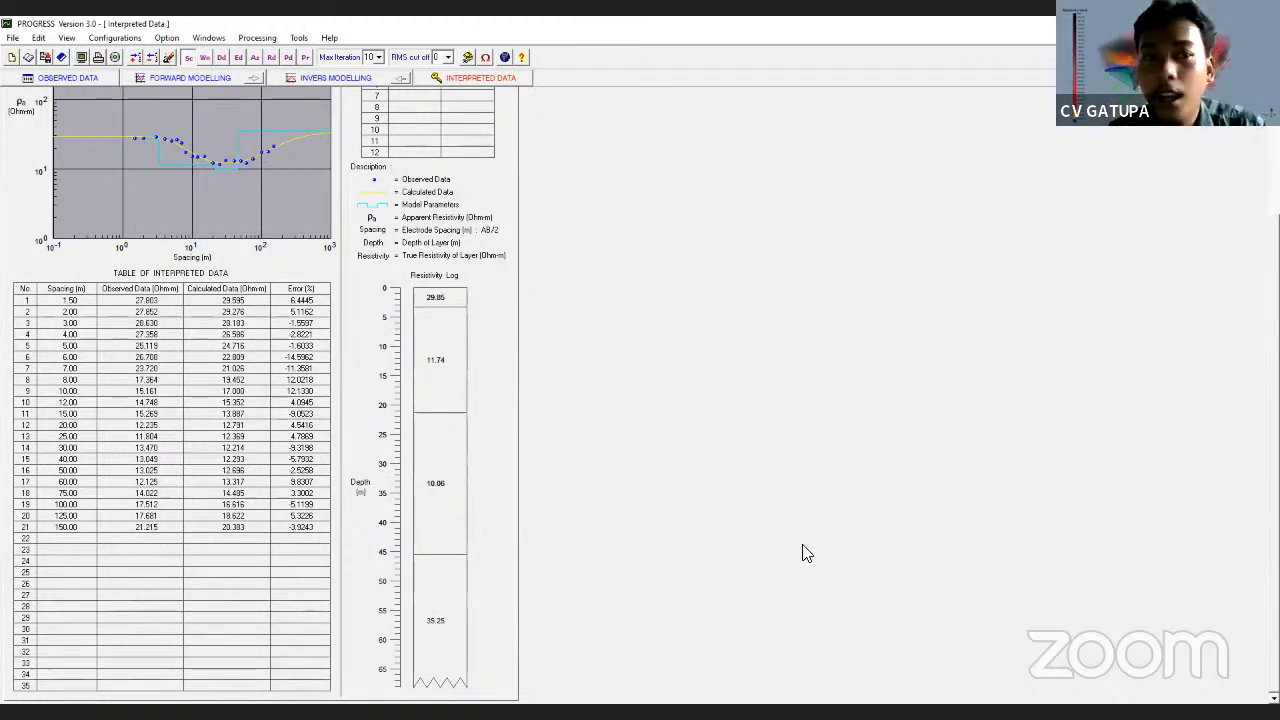
scroll(515, 470, up, 3)
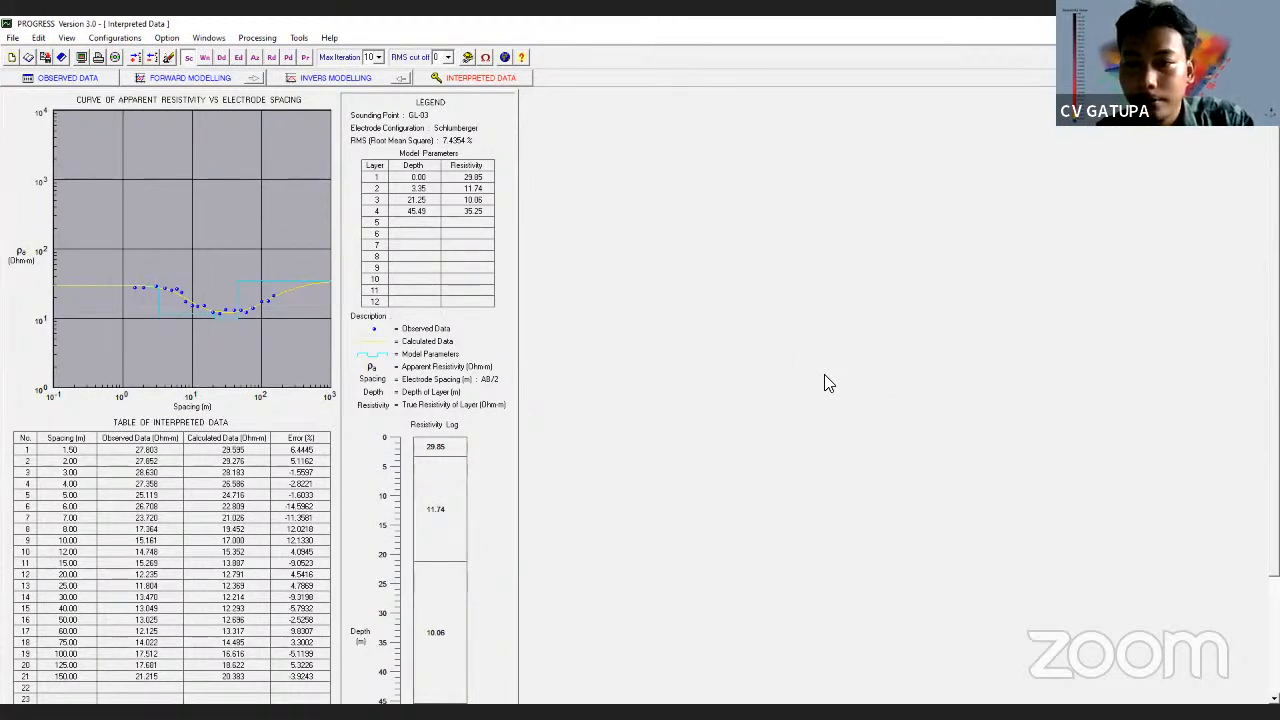
click(199, 84)
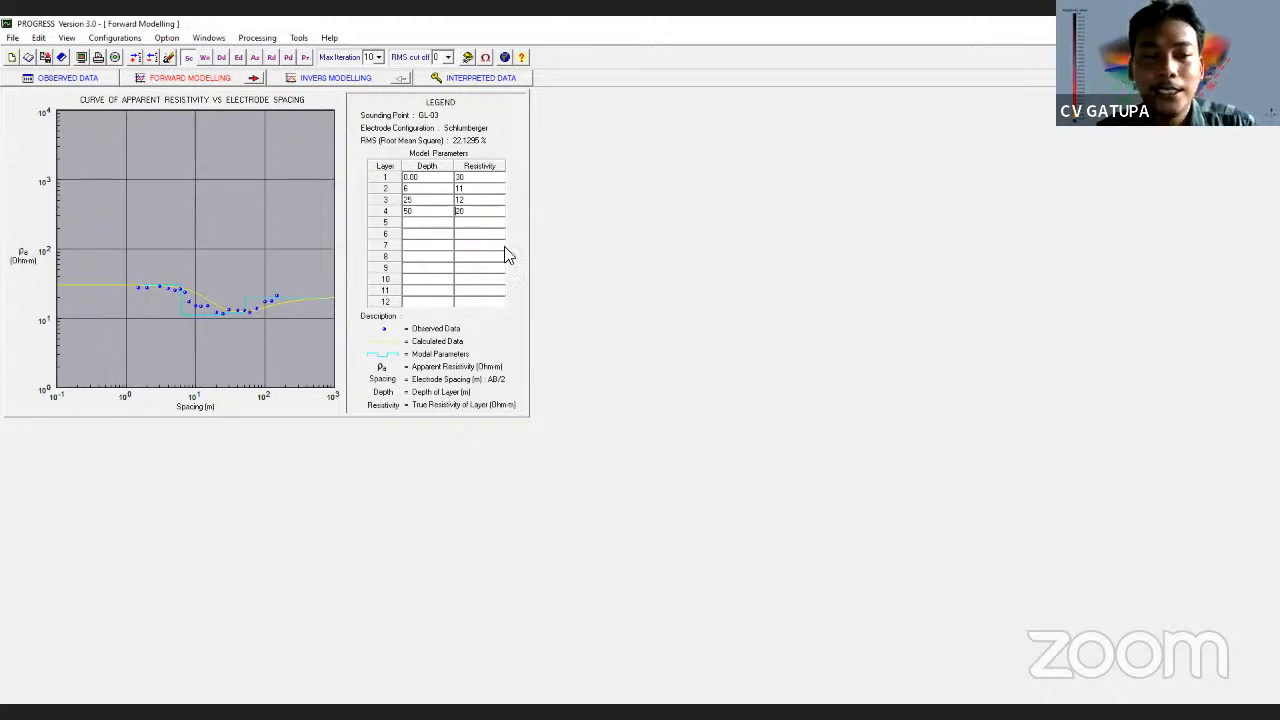
Clear layer 4's depth 50 and resistivity 20 from the Forward Modelling legend
click(428, 211)
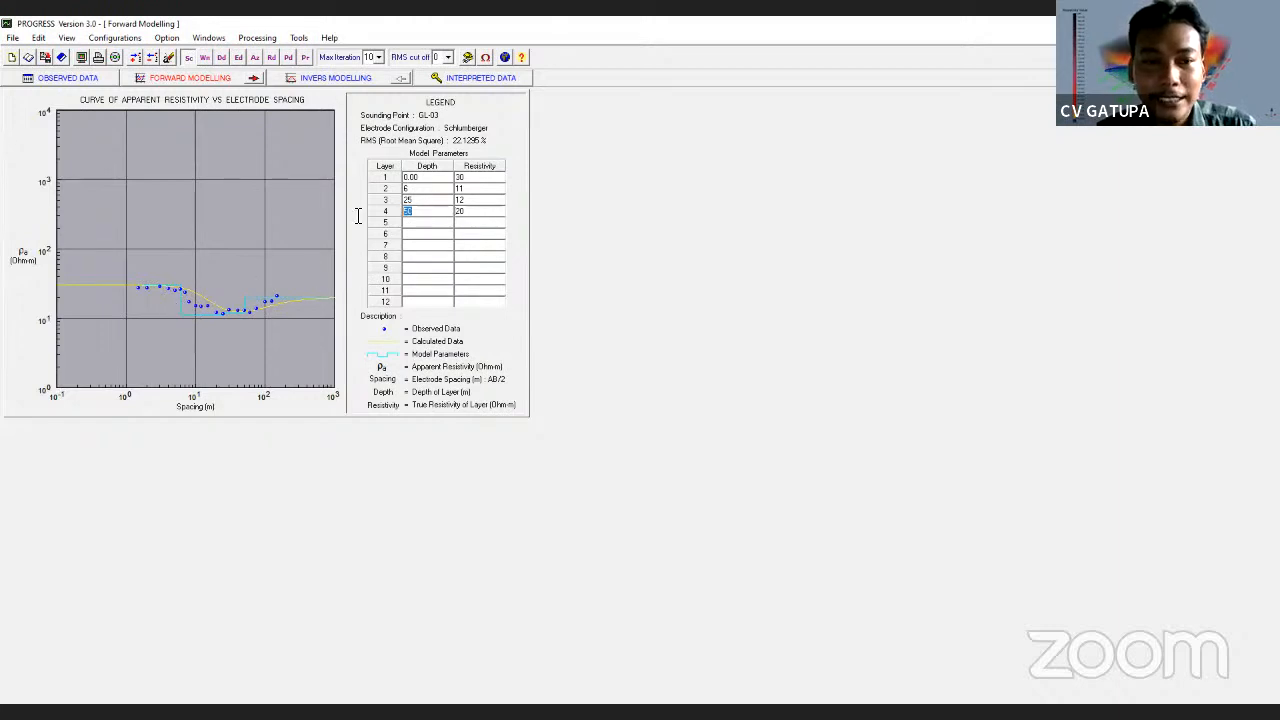
key(Delete)
key(Tab)
key(Delete)
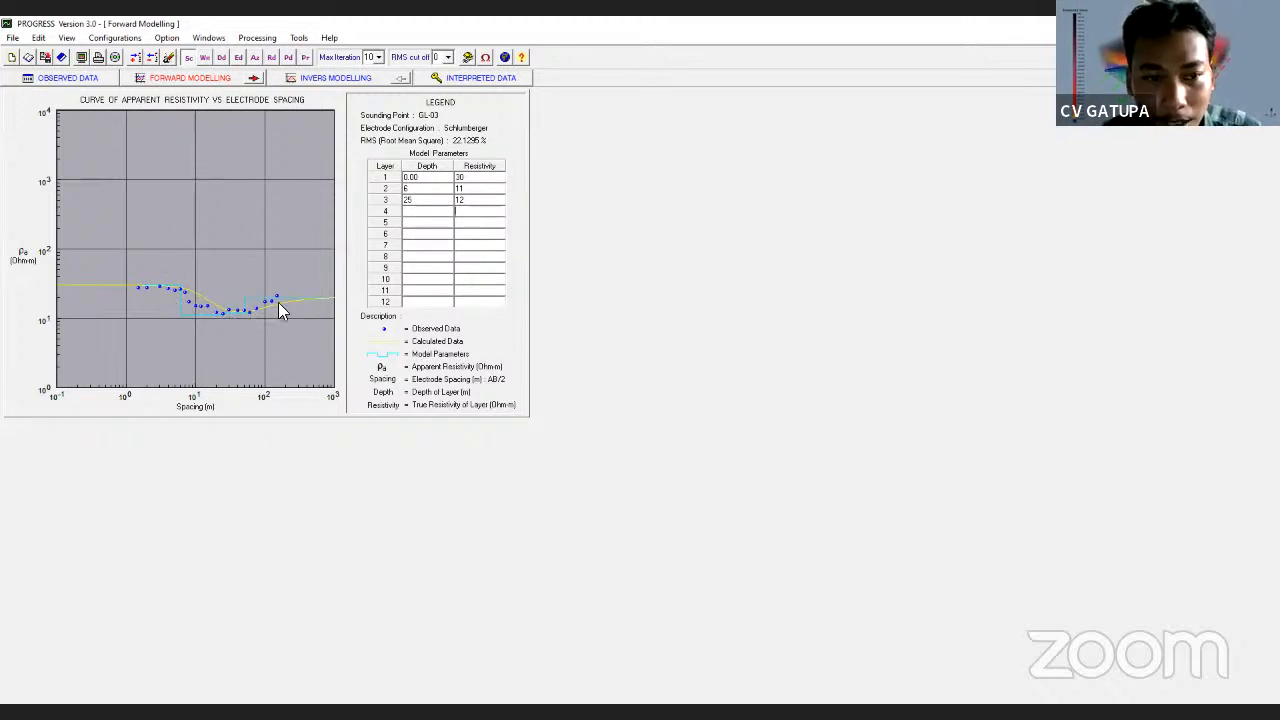
click(420, 200)
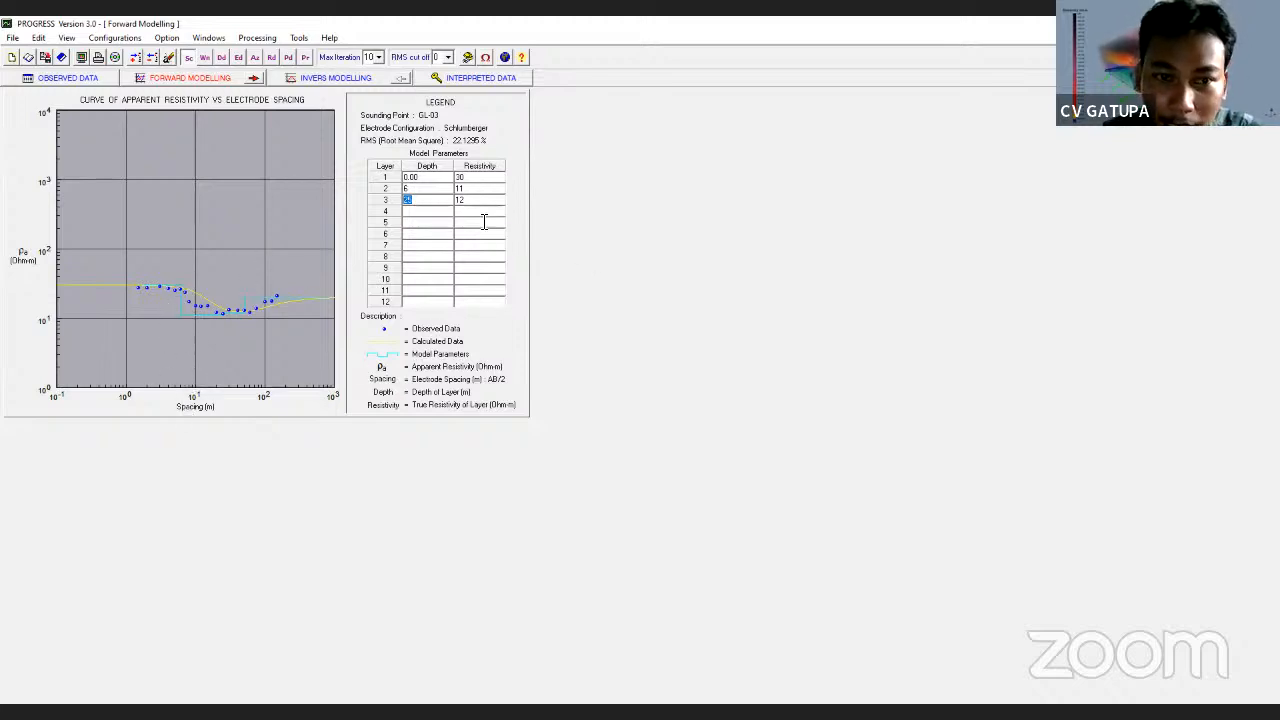
Change layer 3's depth from 25 to 50
click(459, 188)
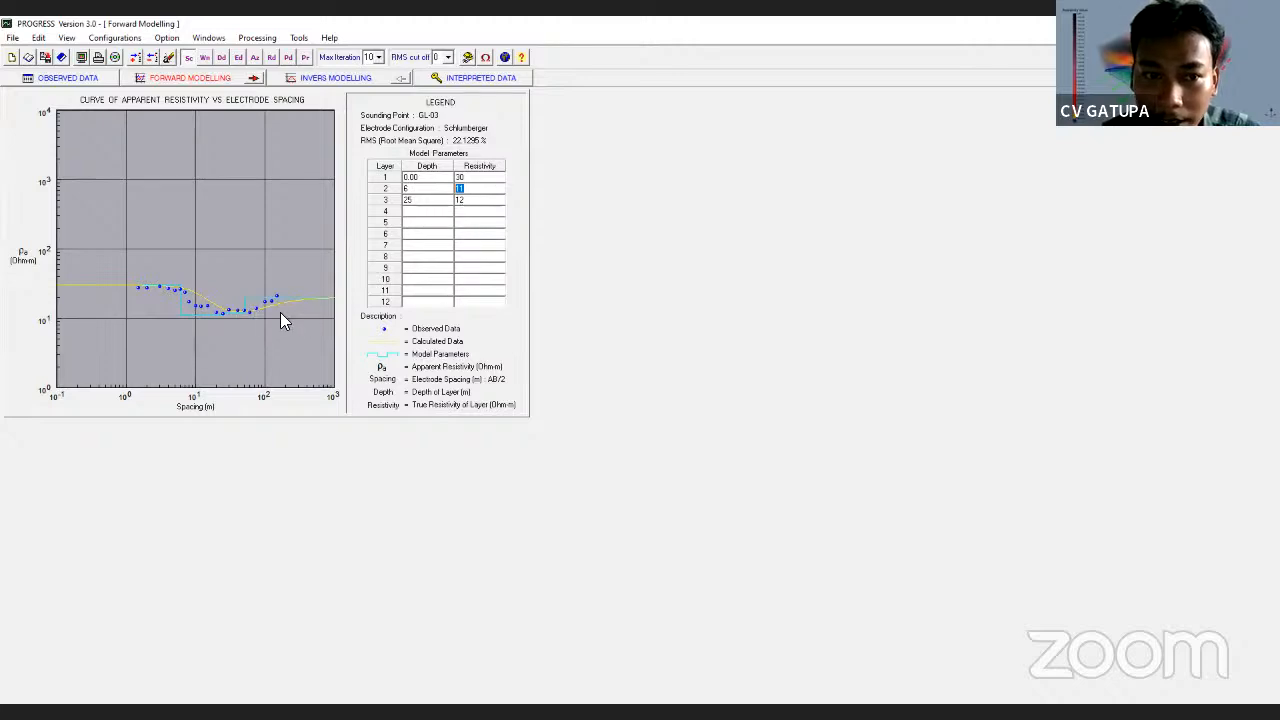
click(461, 188)
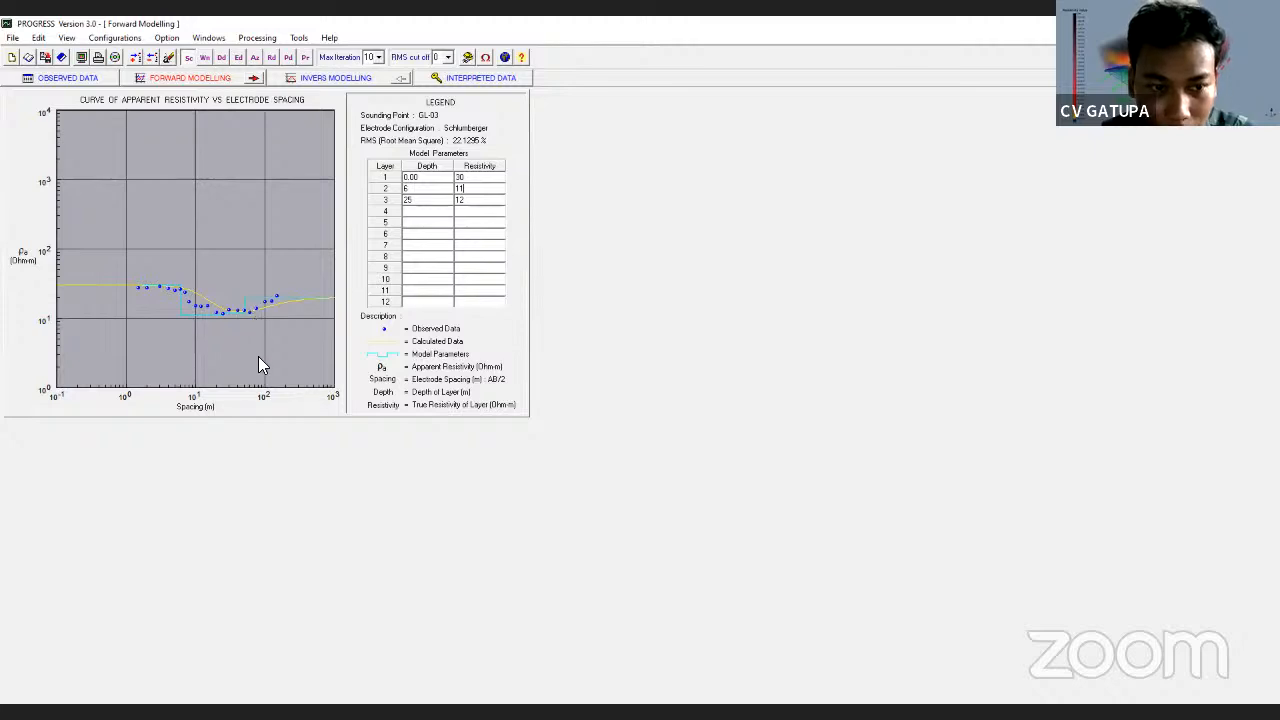
click(425, 203)
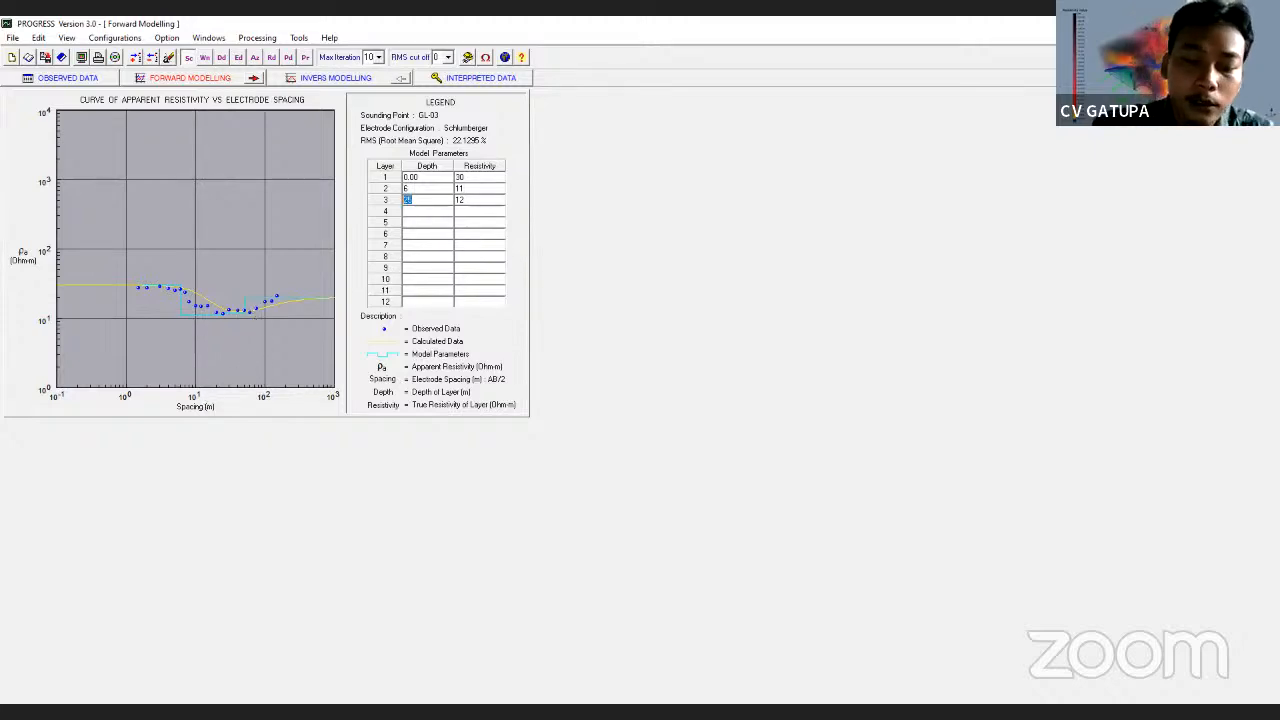
text(50)
key(Tab)
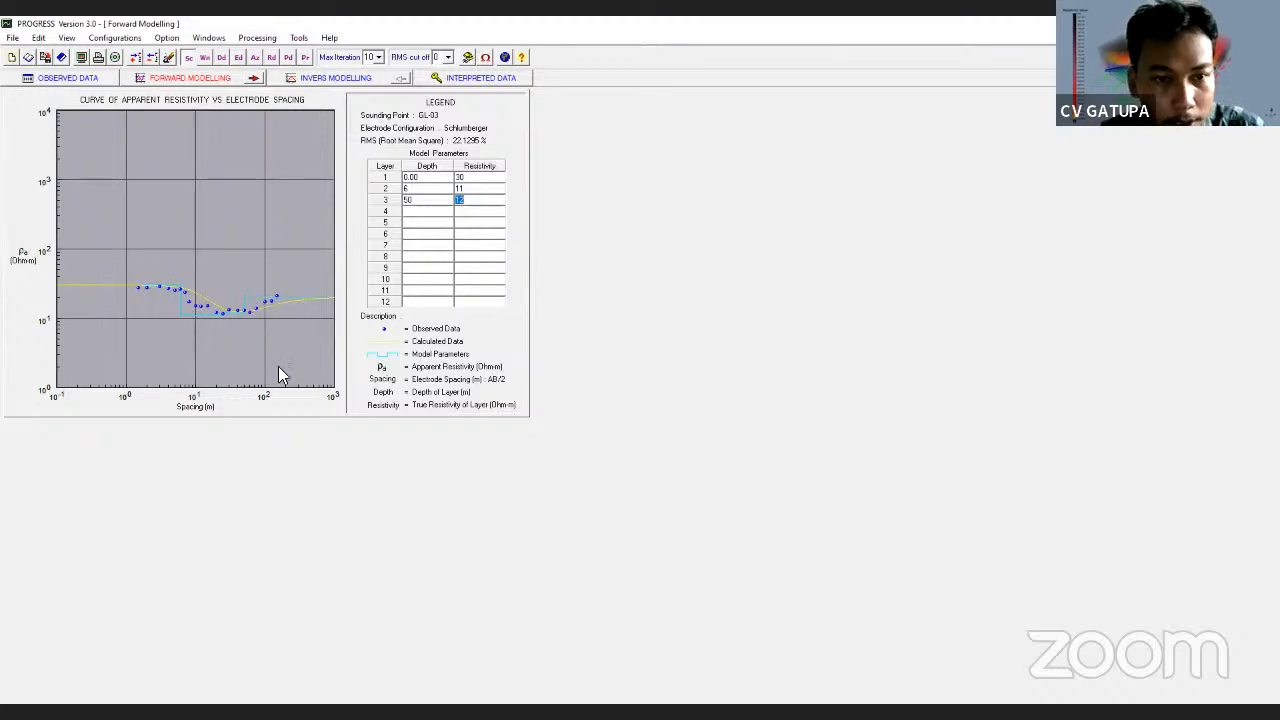
Set layer 3 resistivity to 25, recompute the forward curve, and run the inversion
text(20)
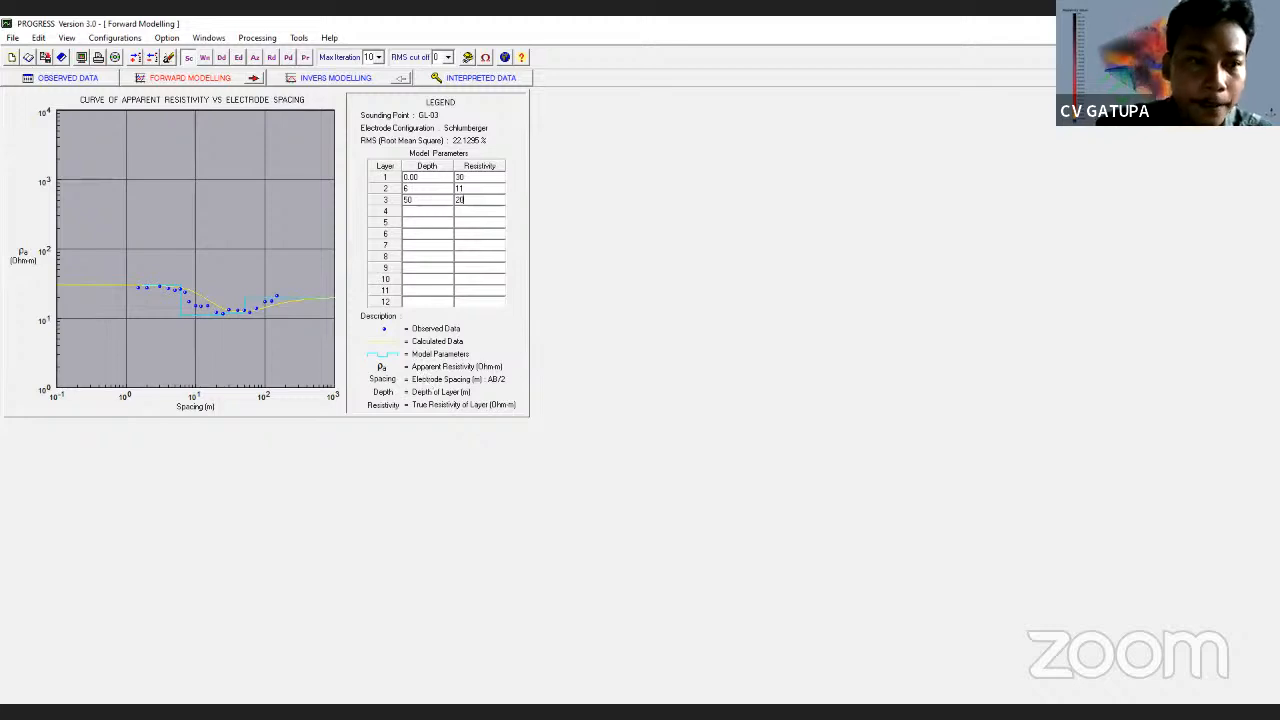
key(BackSpace)
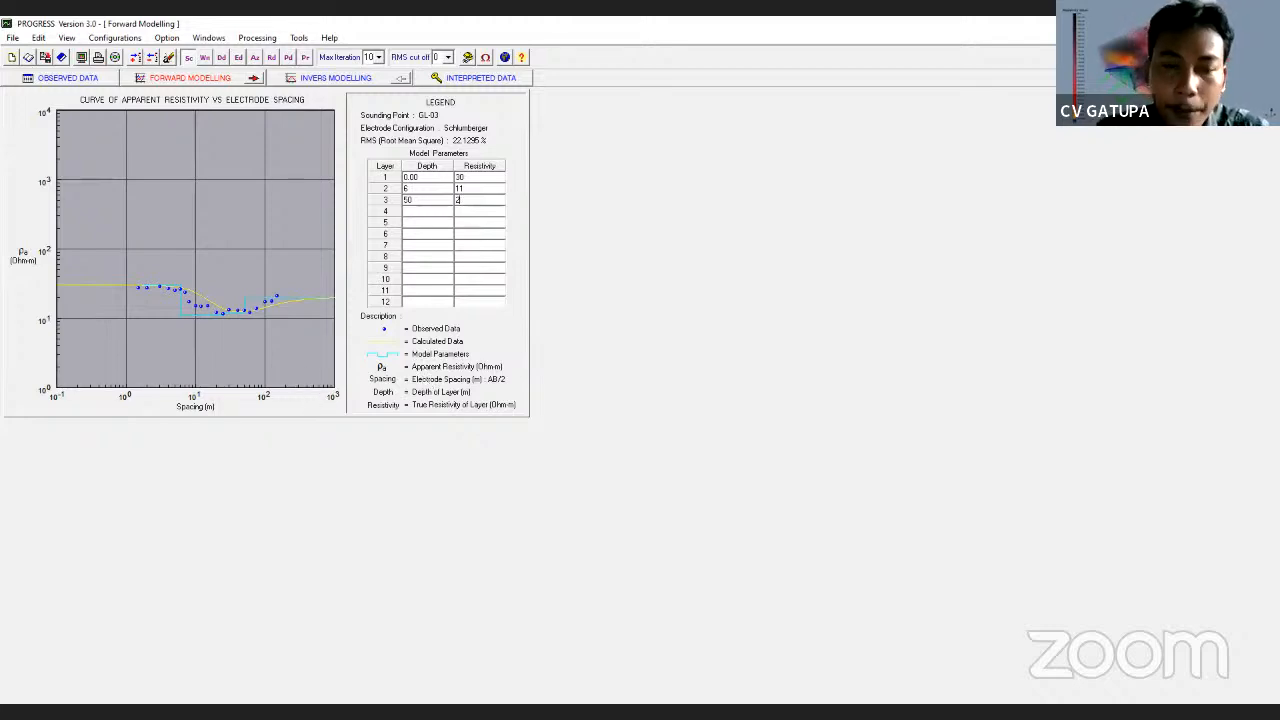
text(5)
click(250, 80)
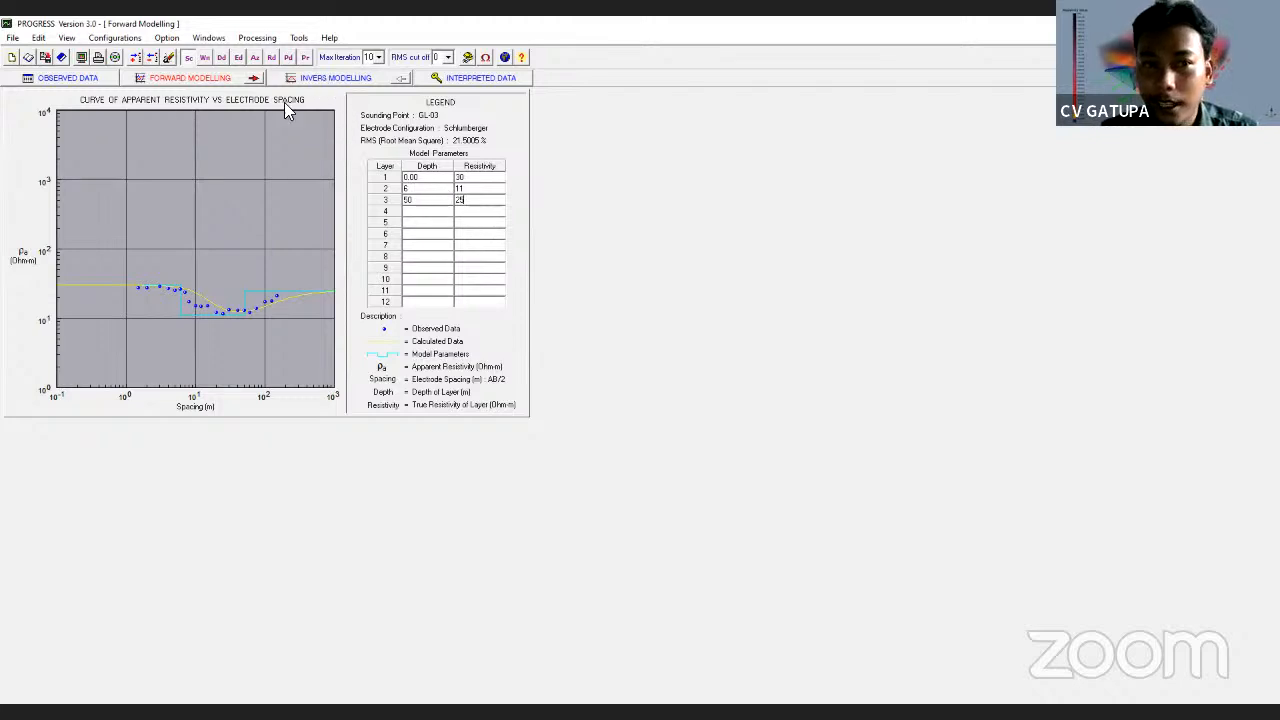
click(340, 78)
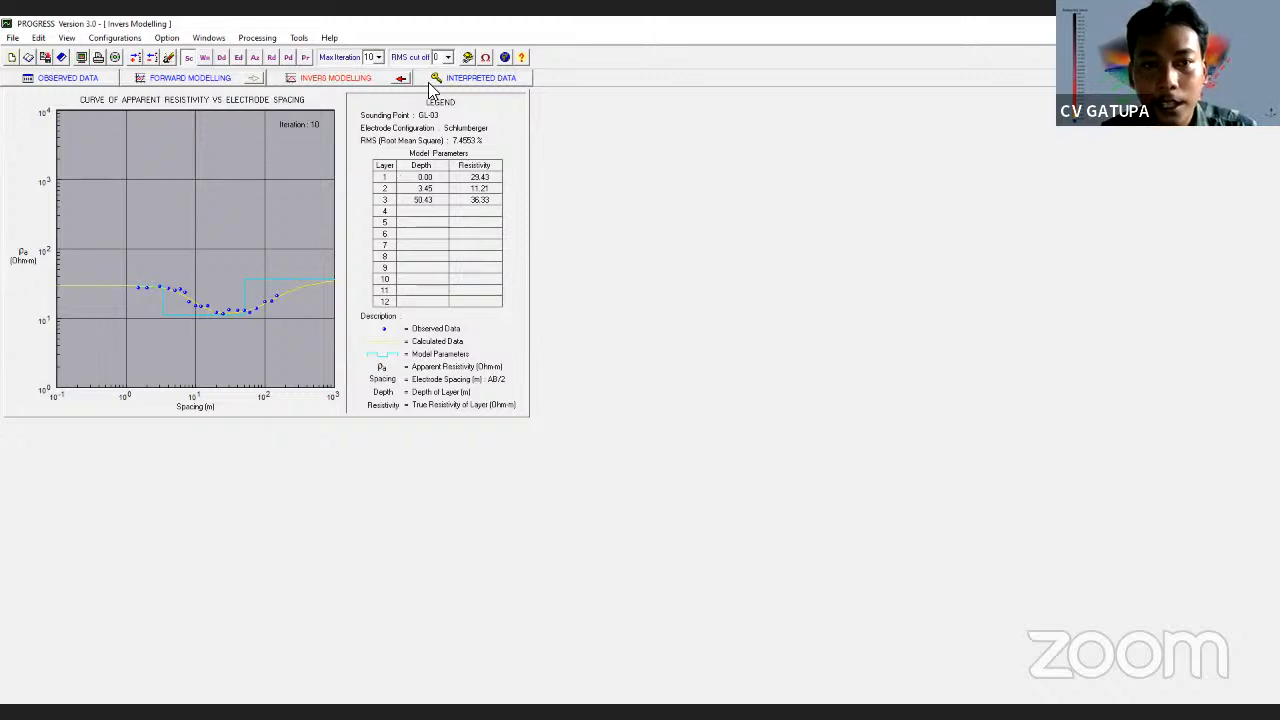
Review the interpreted data table and resistivity log, then return to Forward Modelling
click(472, 78)
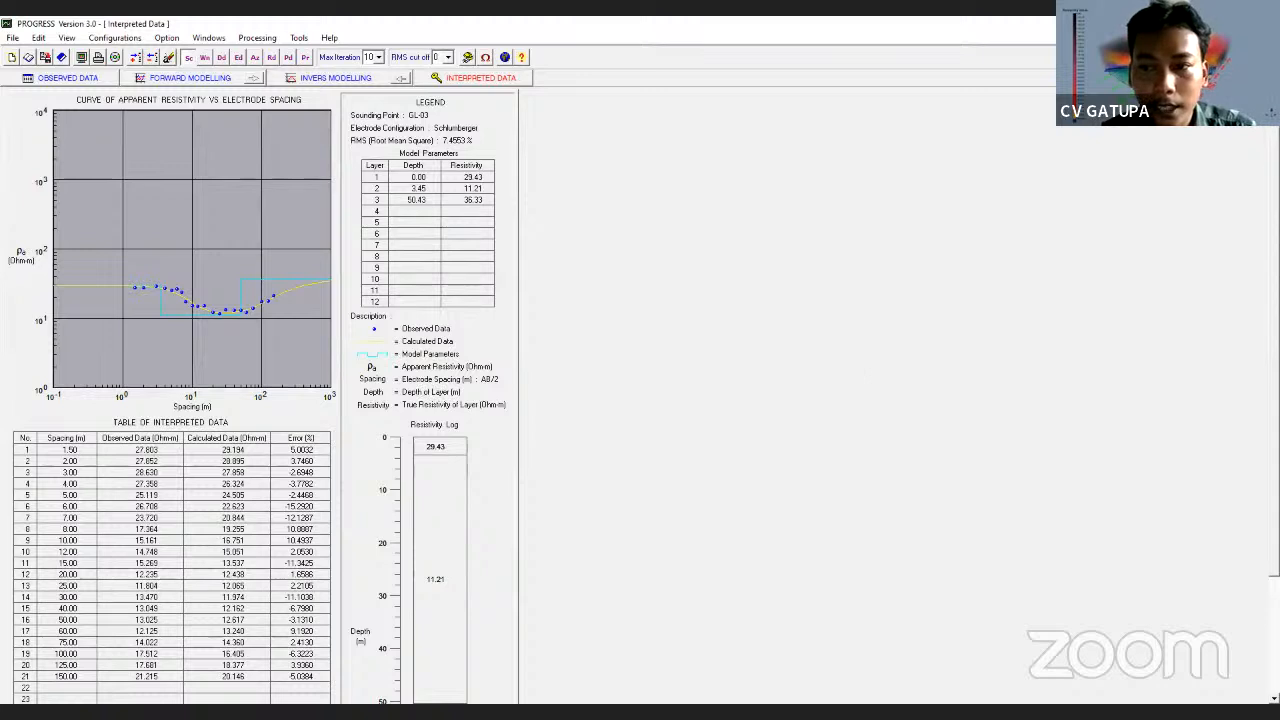
scroll(418, 430, down, 3)
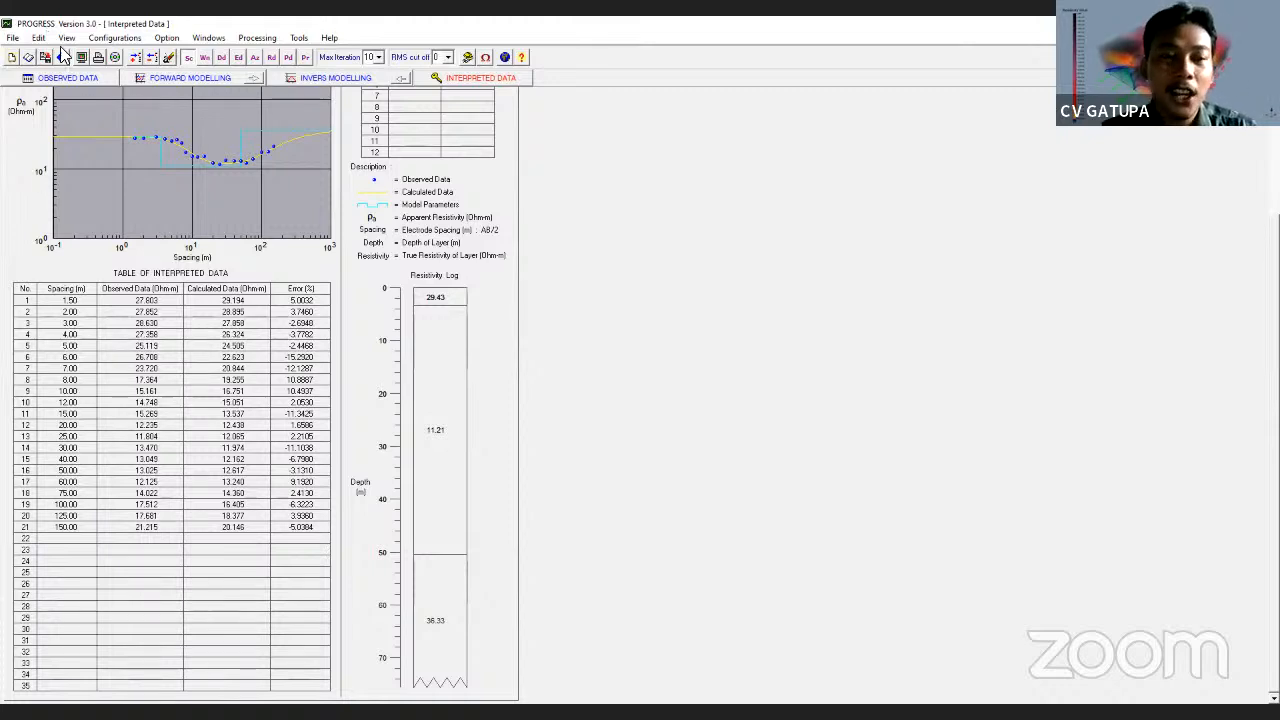
click(202, 85)
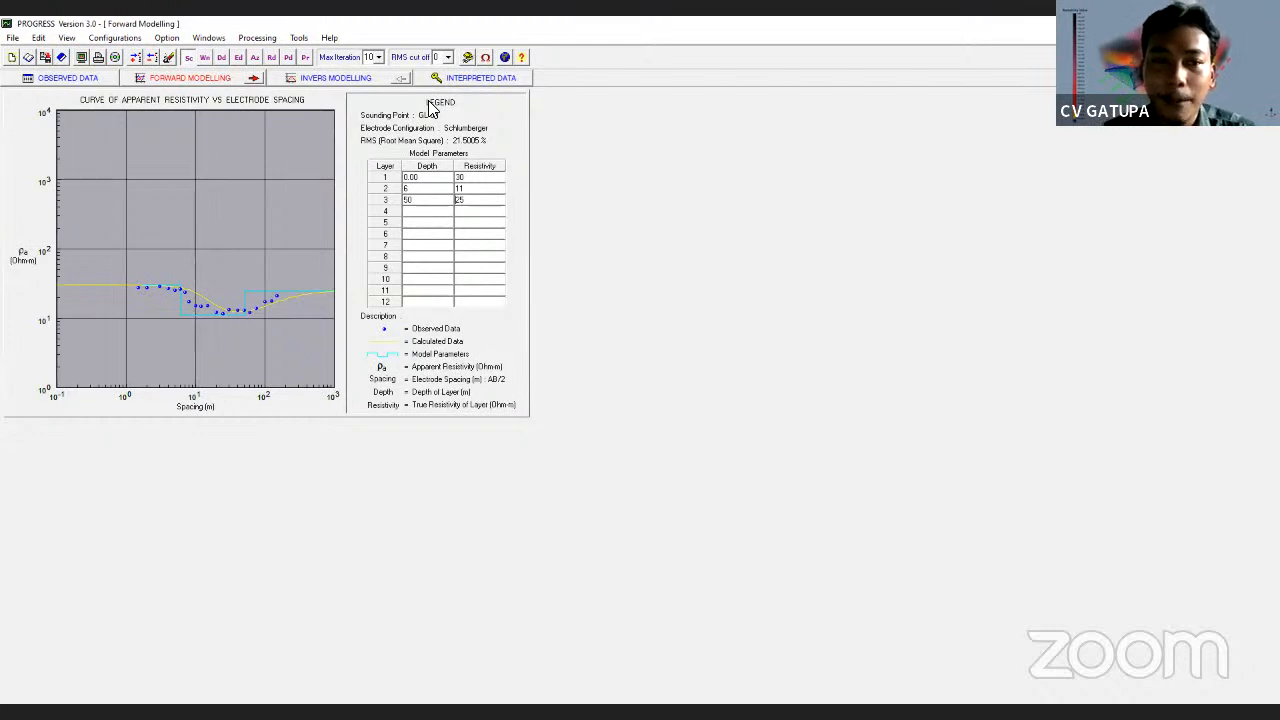
click(72, 80)
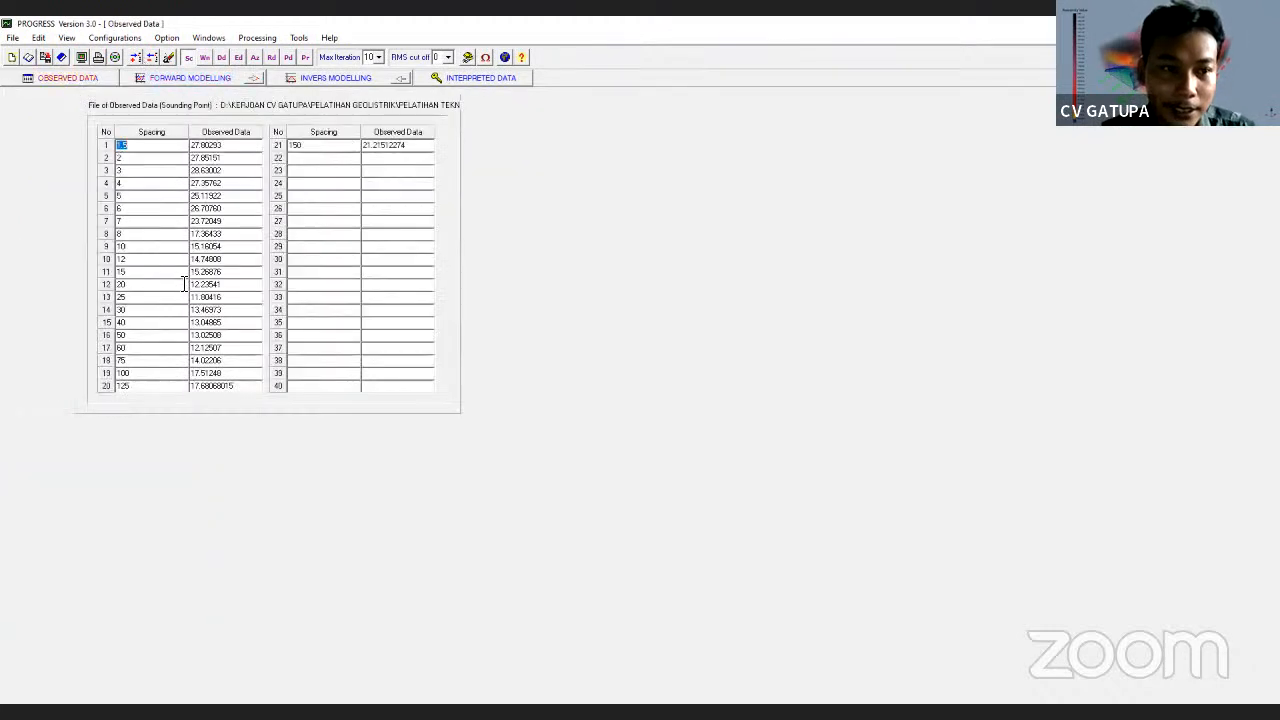
click(128, 281)
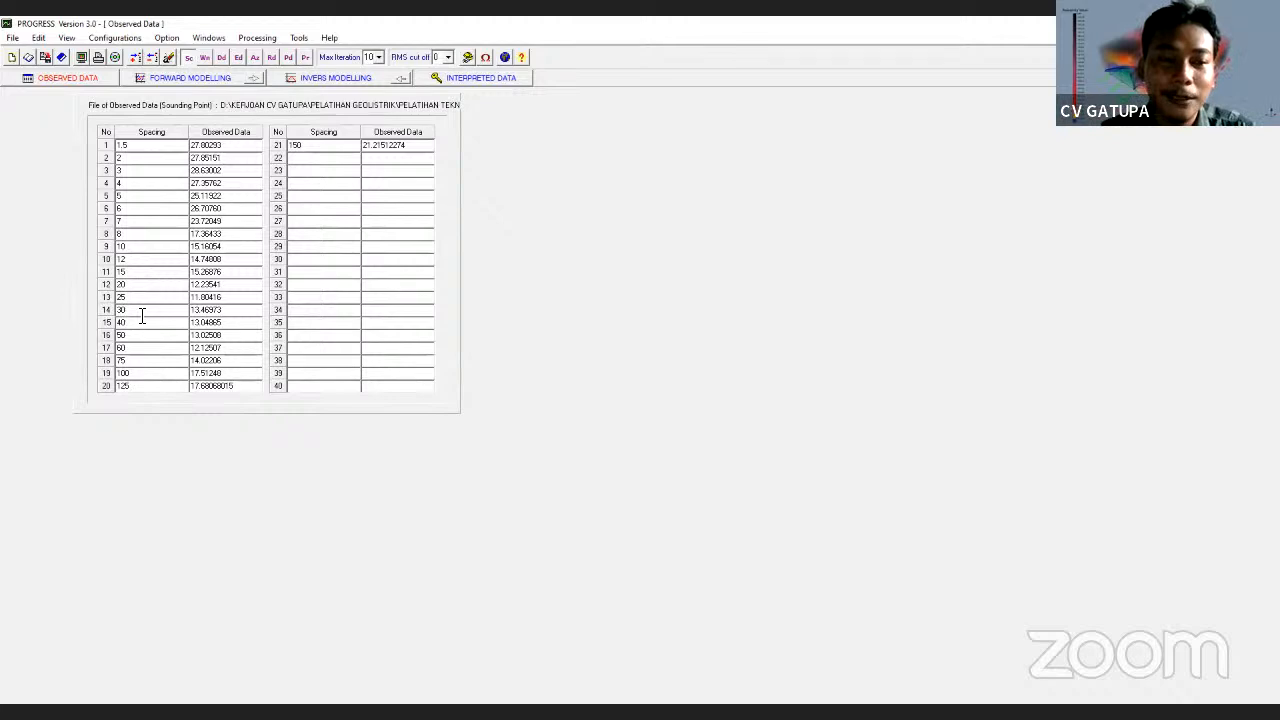
click(192, 79)
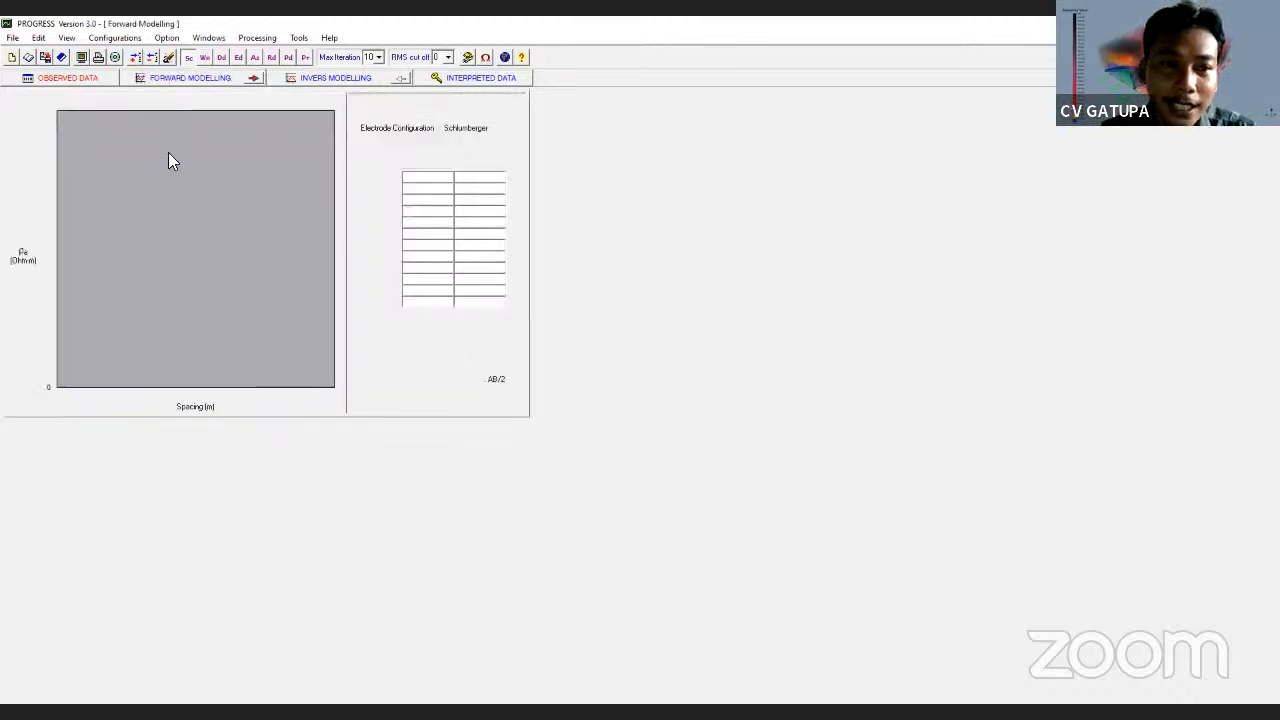
click(68, 78)
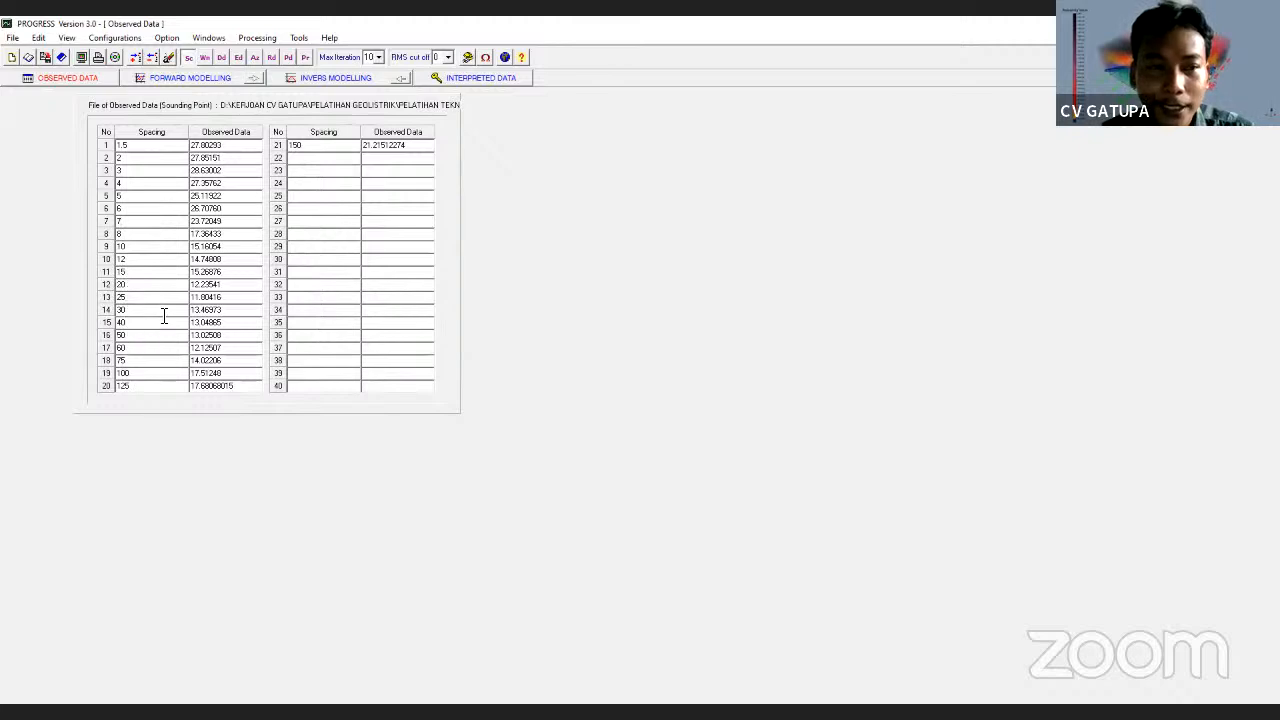
click(186, 80)
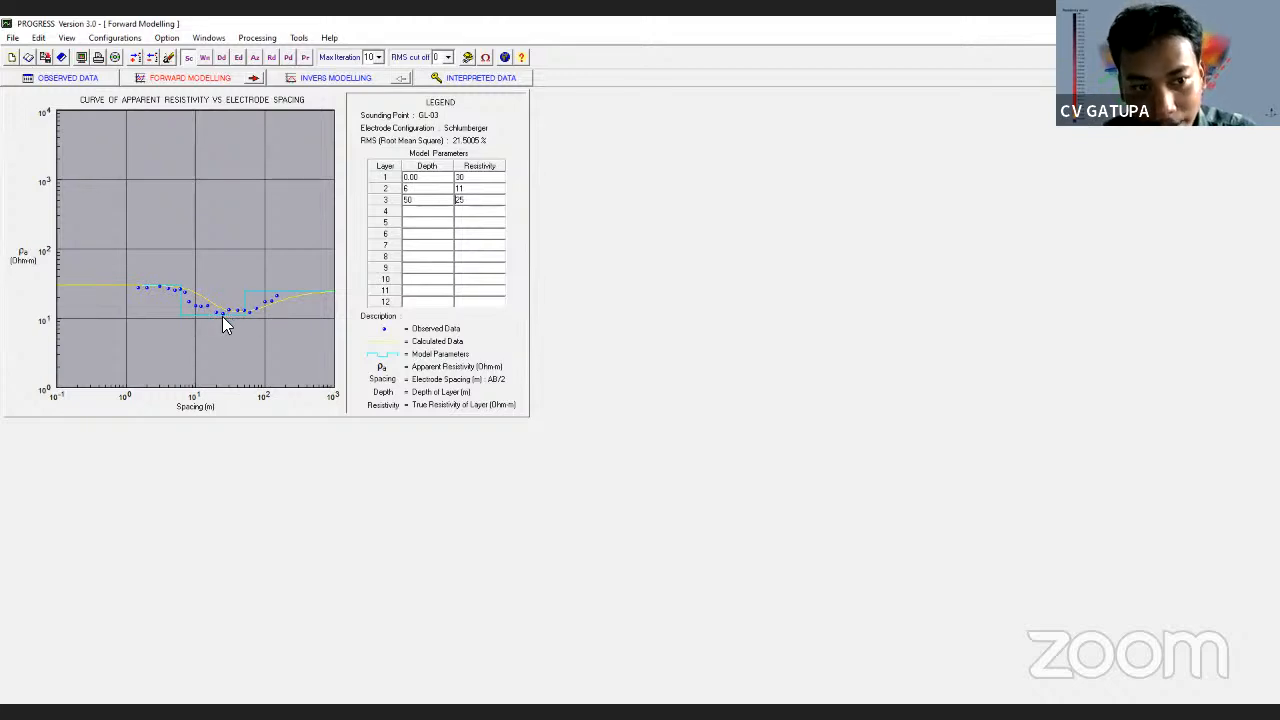
click(437, 212)
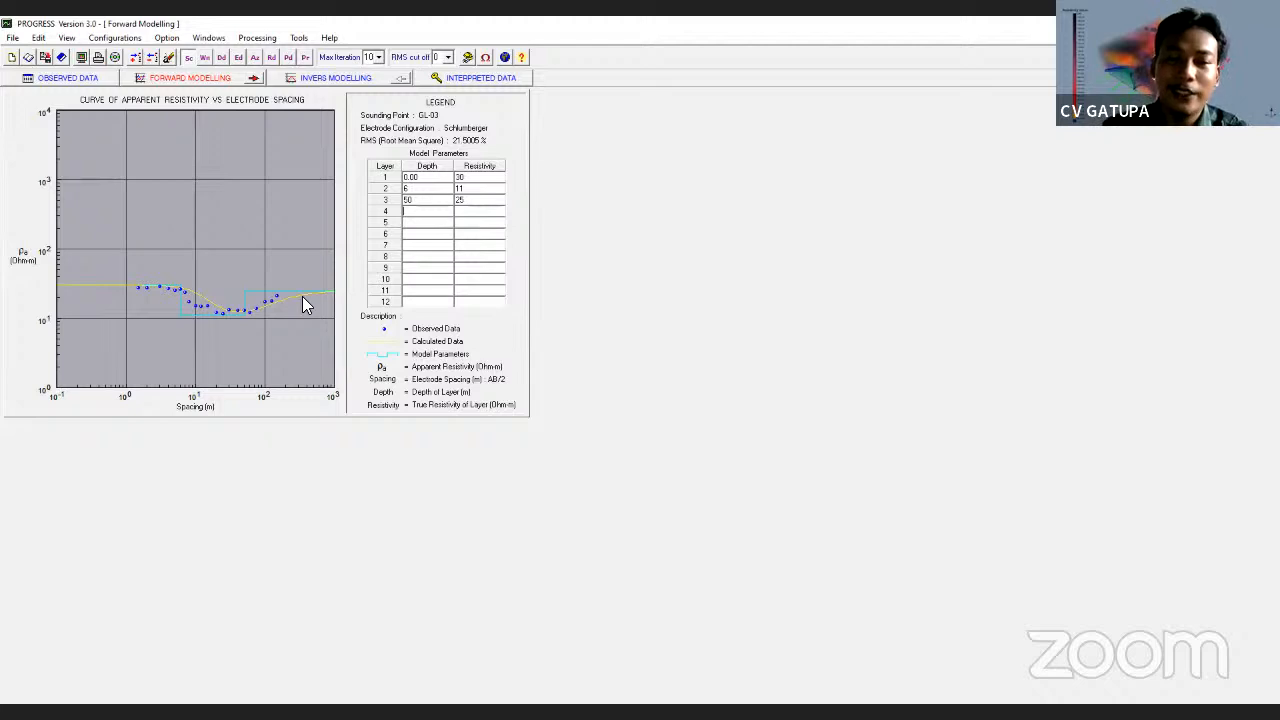
Show GL-03's interpreted results and resistivity log, then bring up Surfer's empty Plot1
click(462, 77)
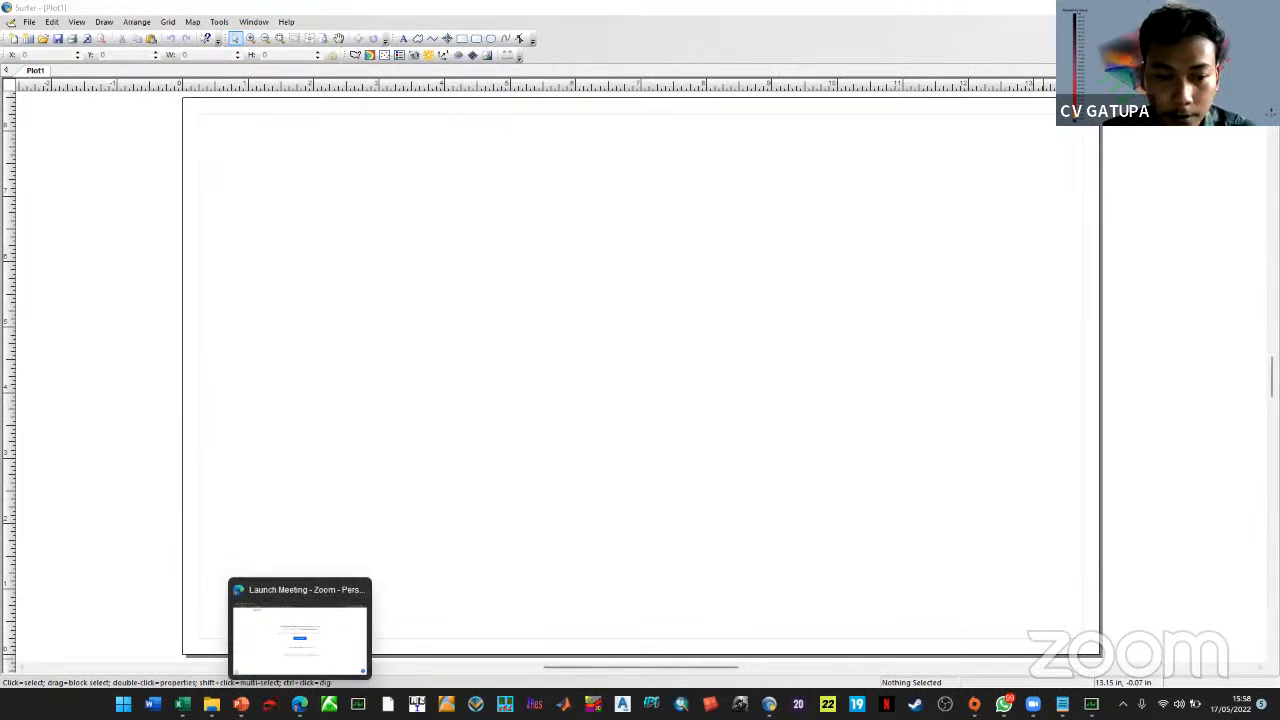
mouse_move(241, 704)
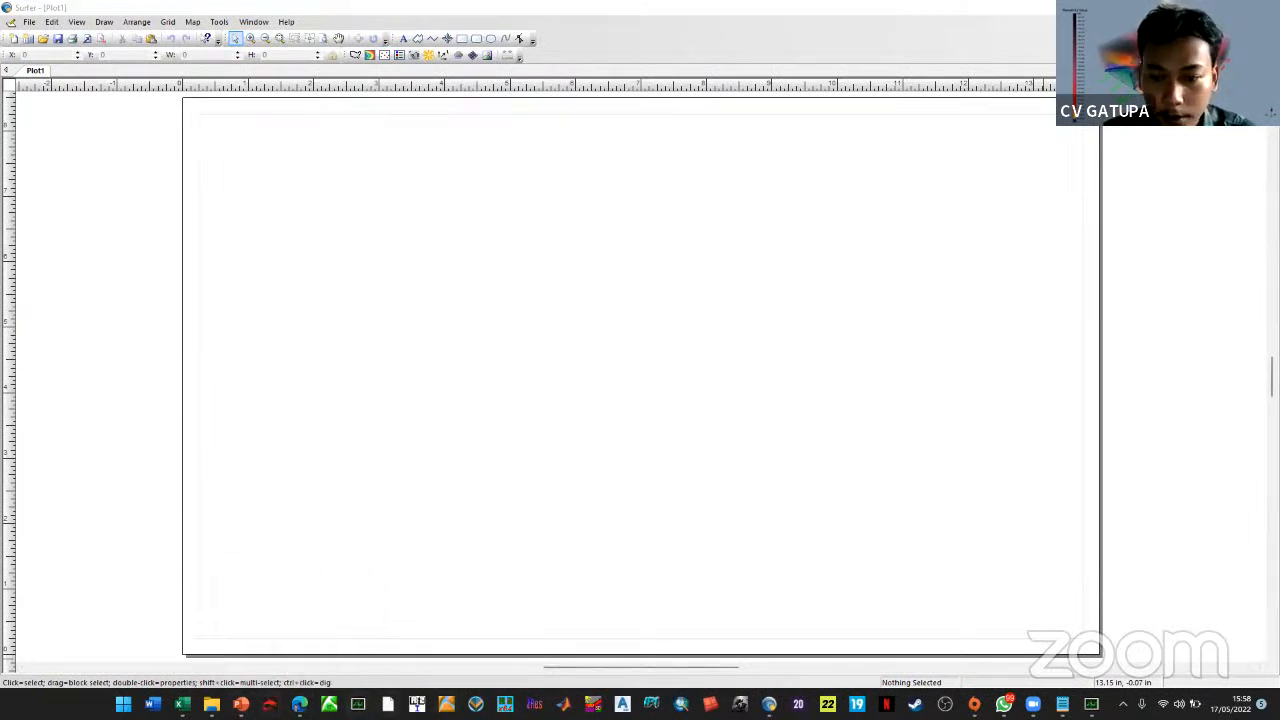
Capture the GL-03 resistivity log as a rectangular snip with Snipping Tool
click(1091, 704)
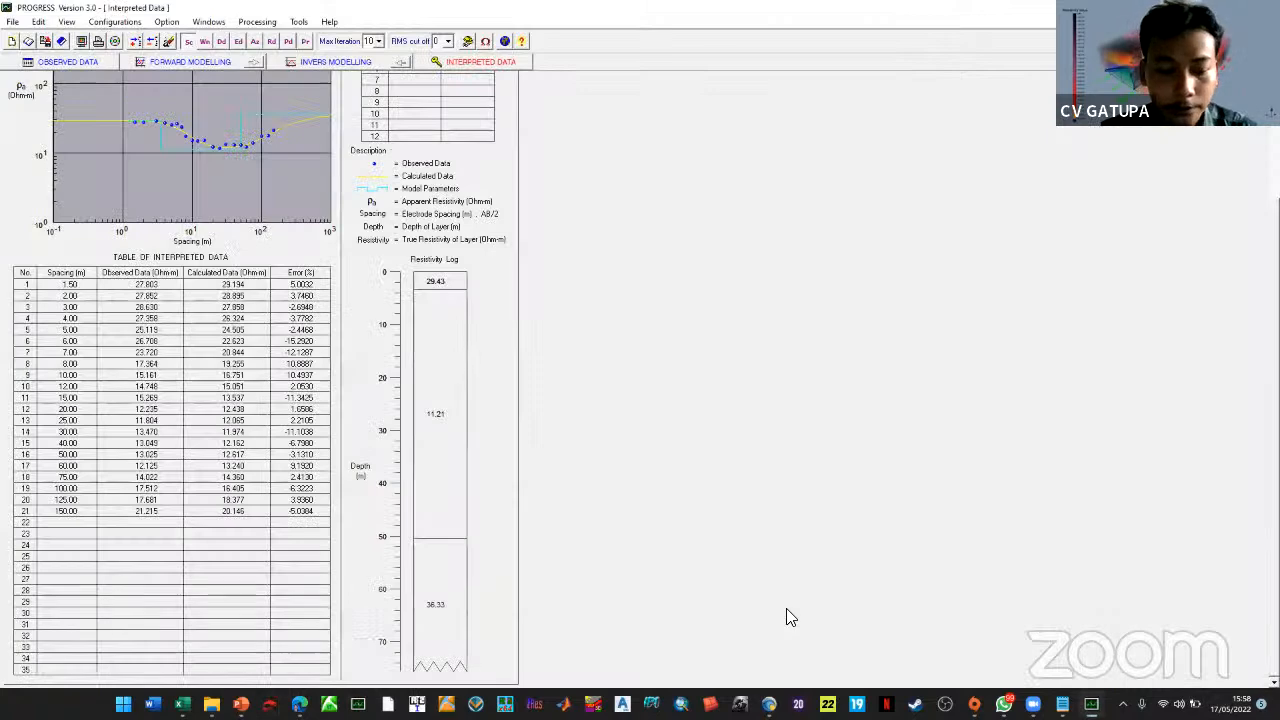
key(super)
text(SNI)
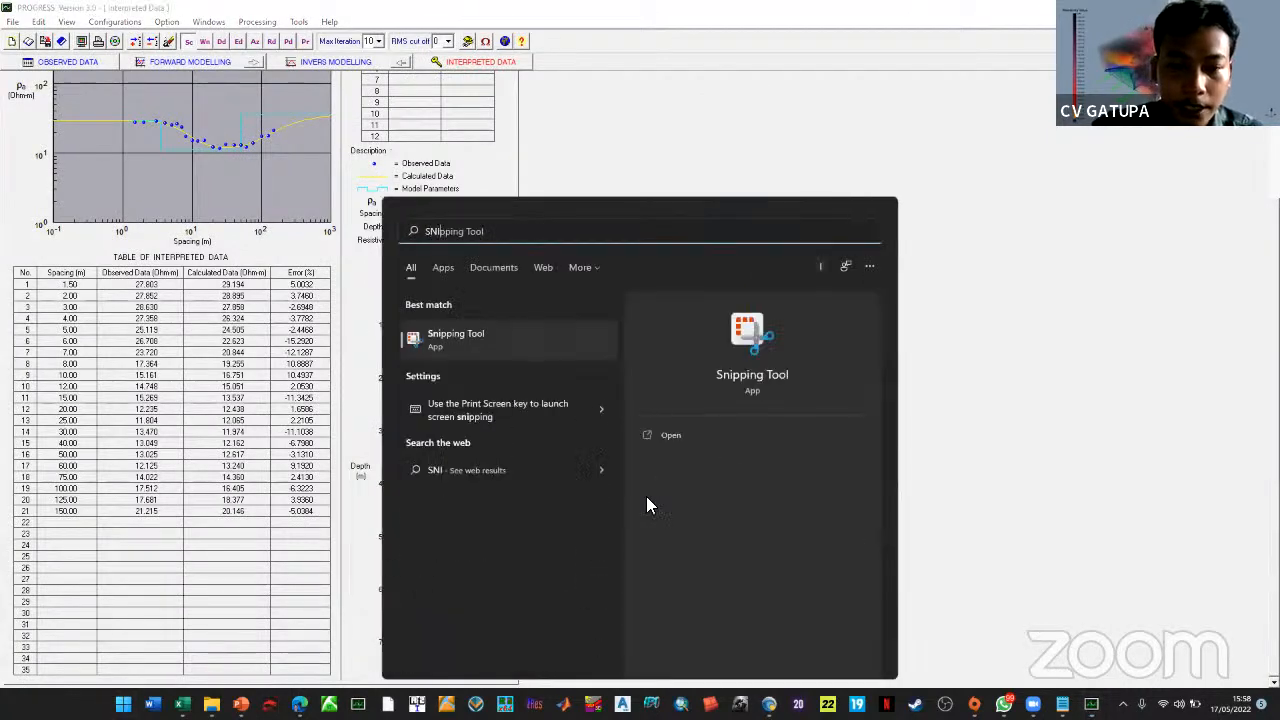
click(474, 345)
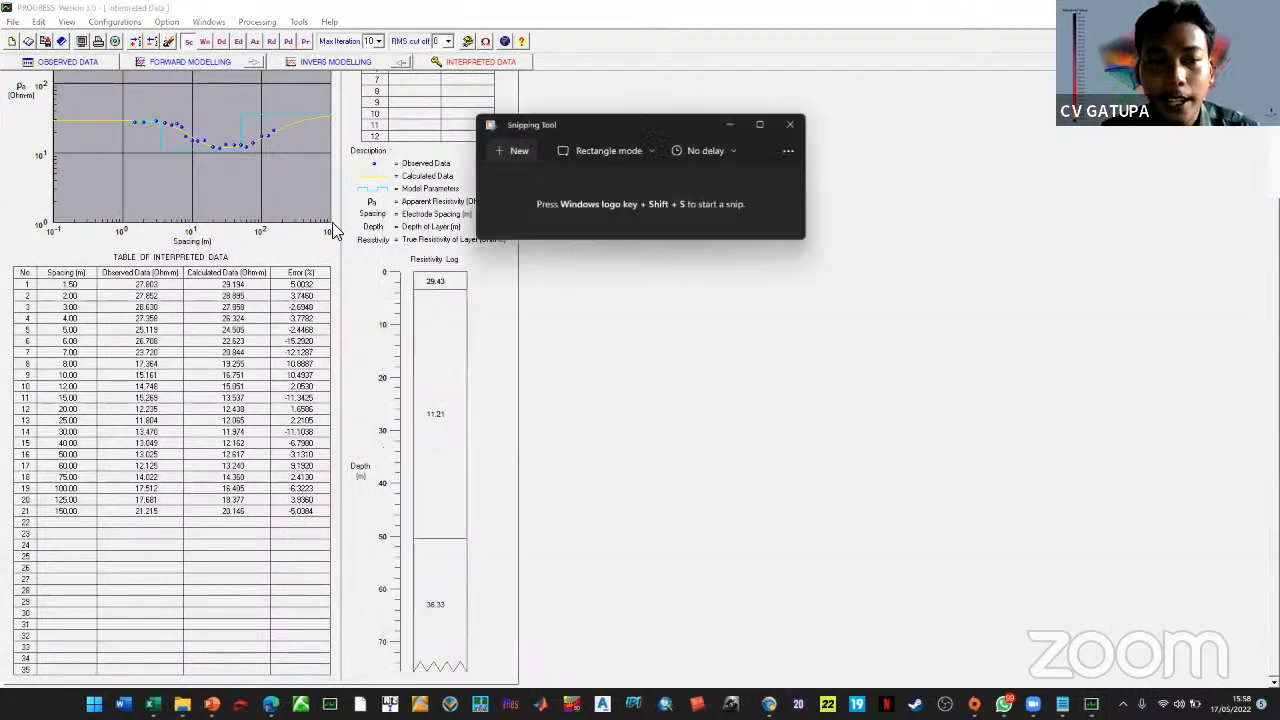
click(511, 150)
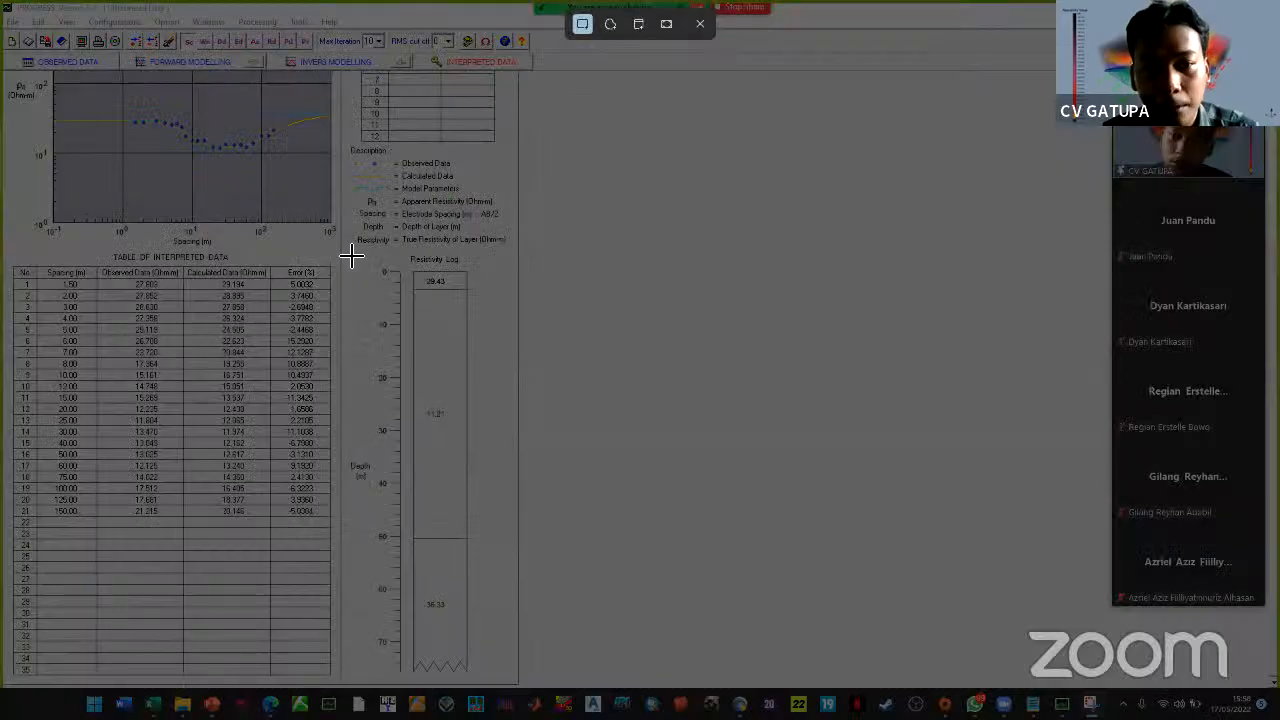
drag(347, 252, 501, 680)
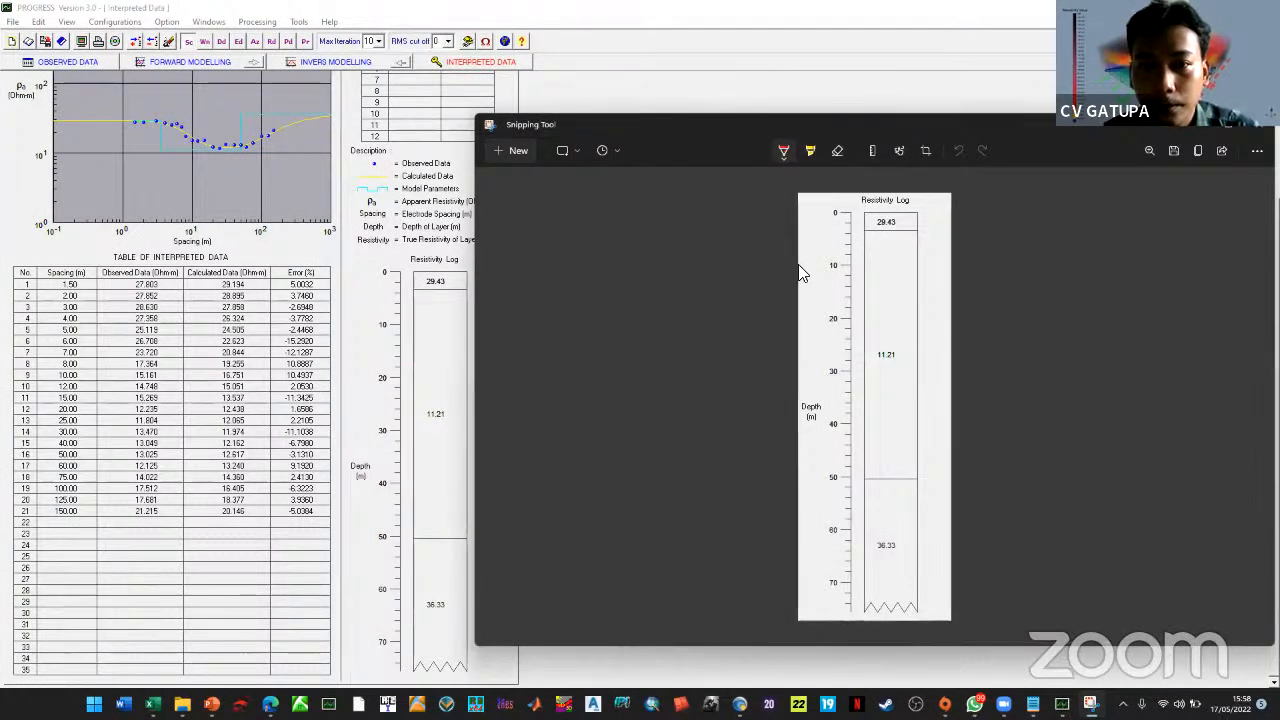
Paste the resistivity log snip into Surfer's Plot1
drag(796, 120, 546, 129)
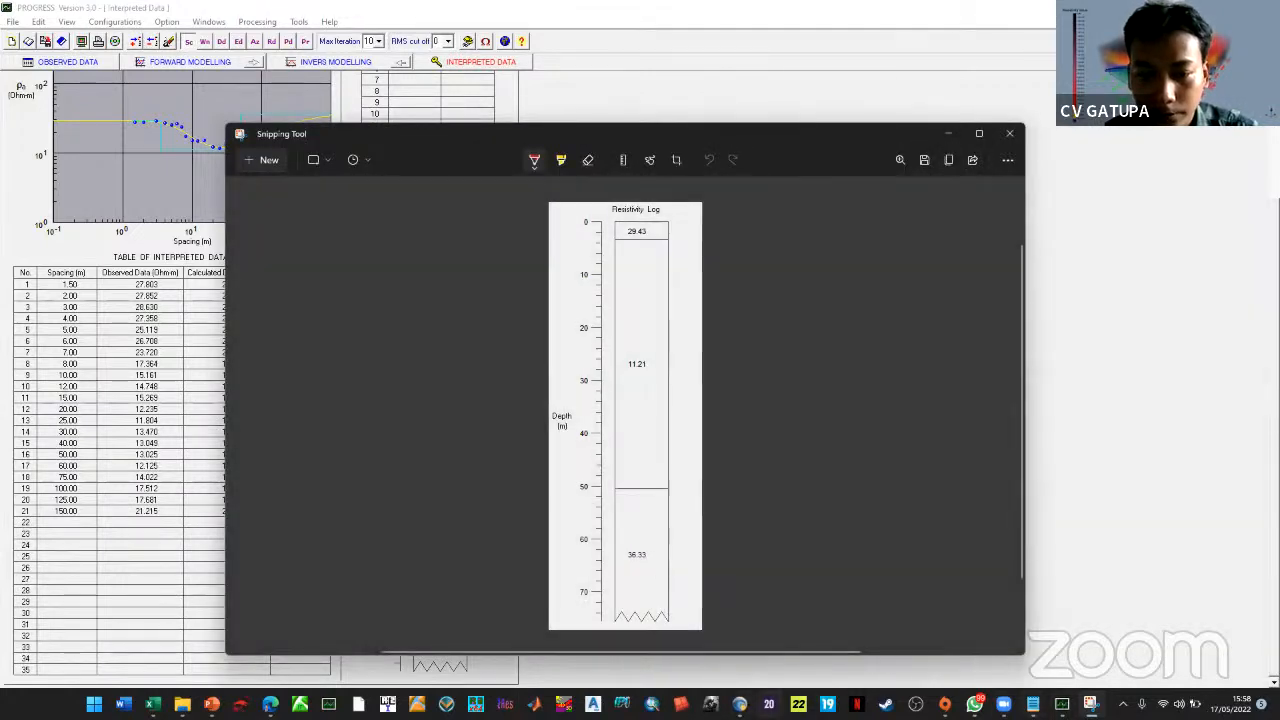
click(740, 704)
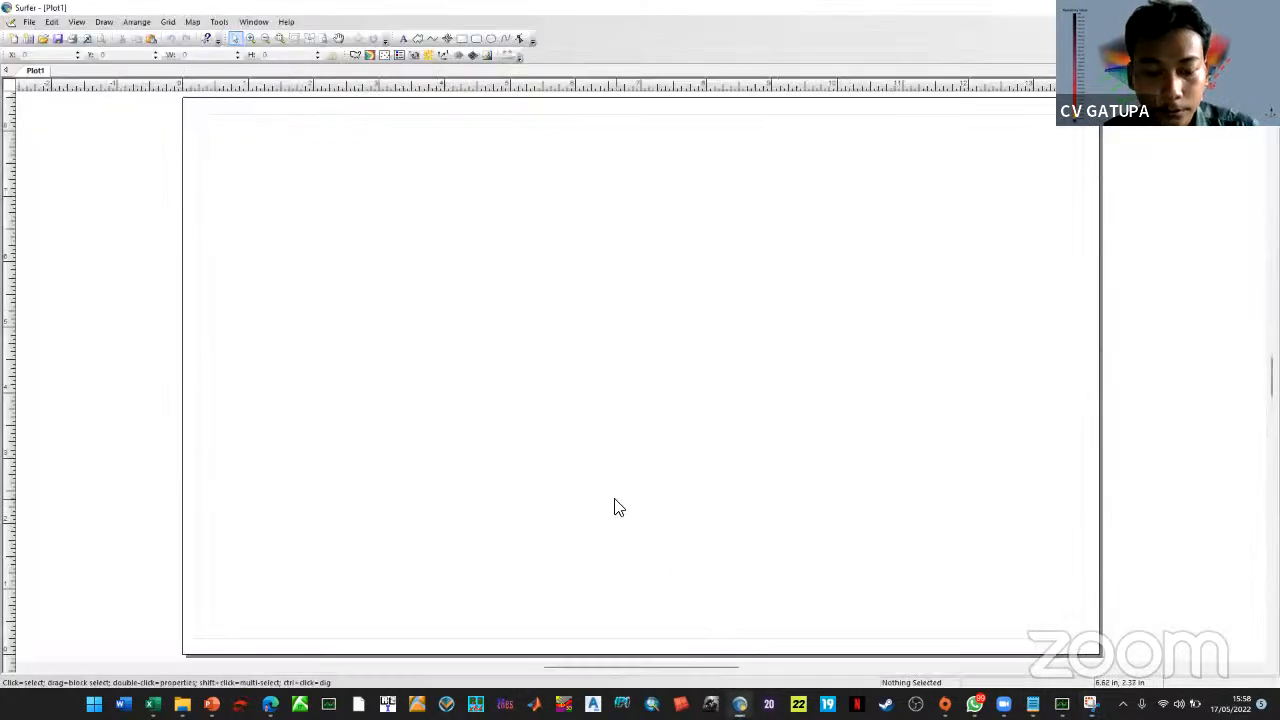
key(ctrl+v)
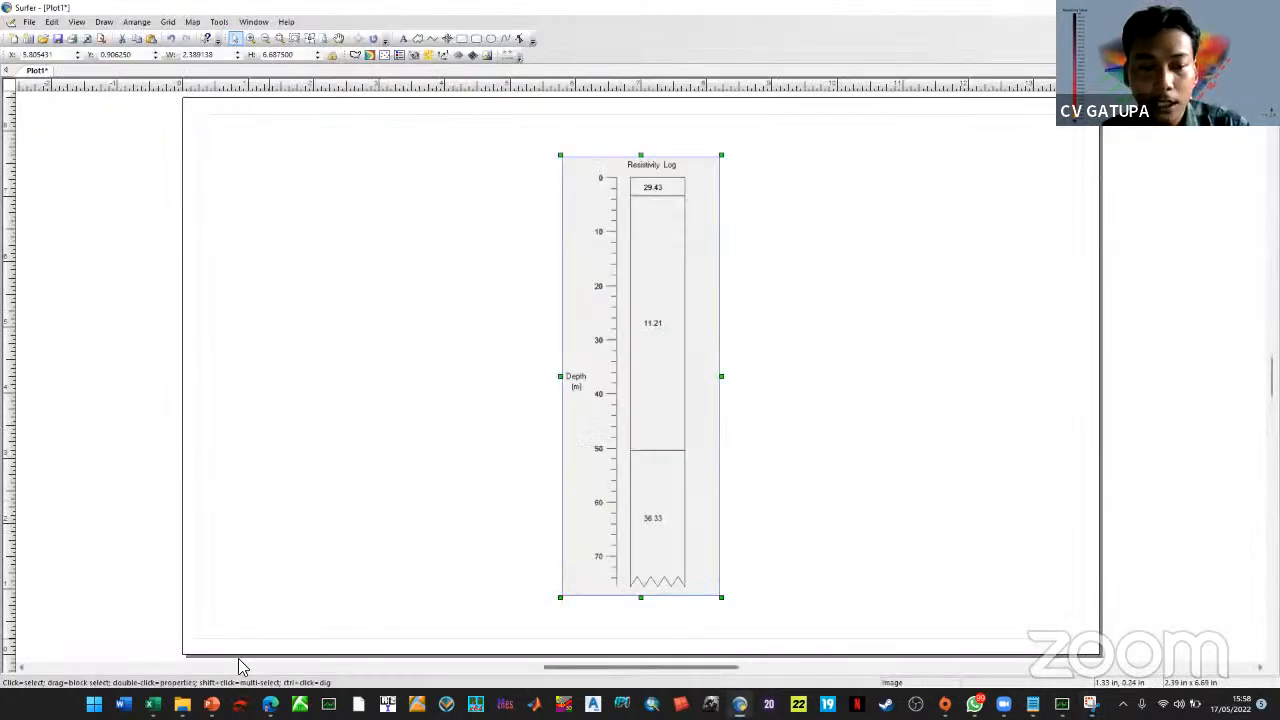
Go to the INTERPRETASI slide in the PowerPoint presentation
key(alt+Tab)
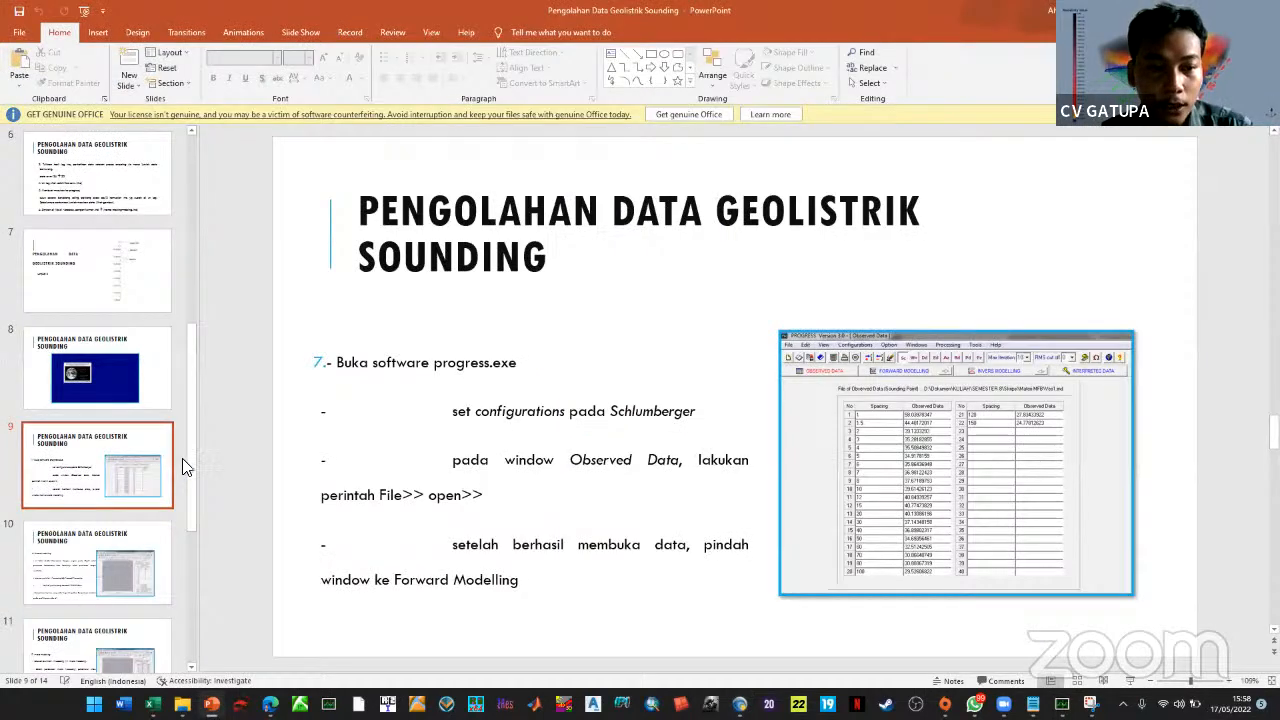
scroll(120, 560, down, 3)
click(97, 512)
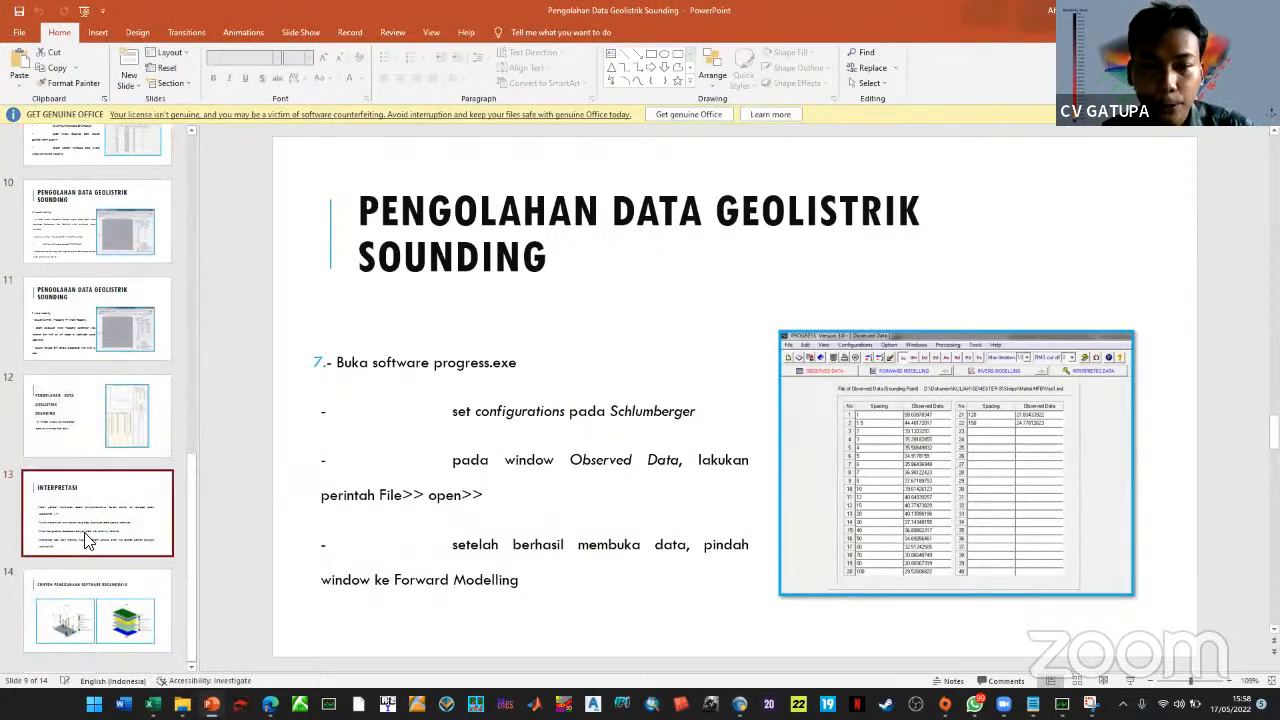
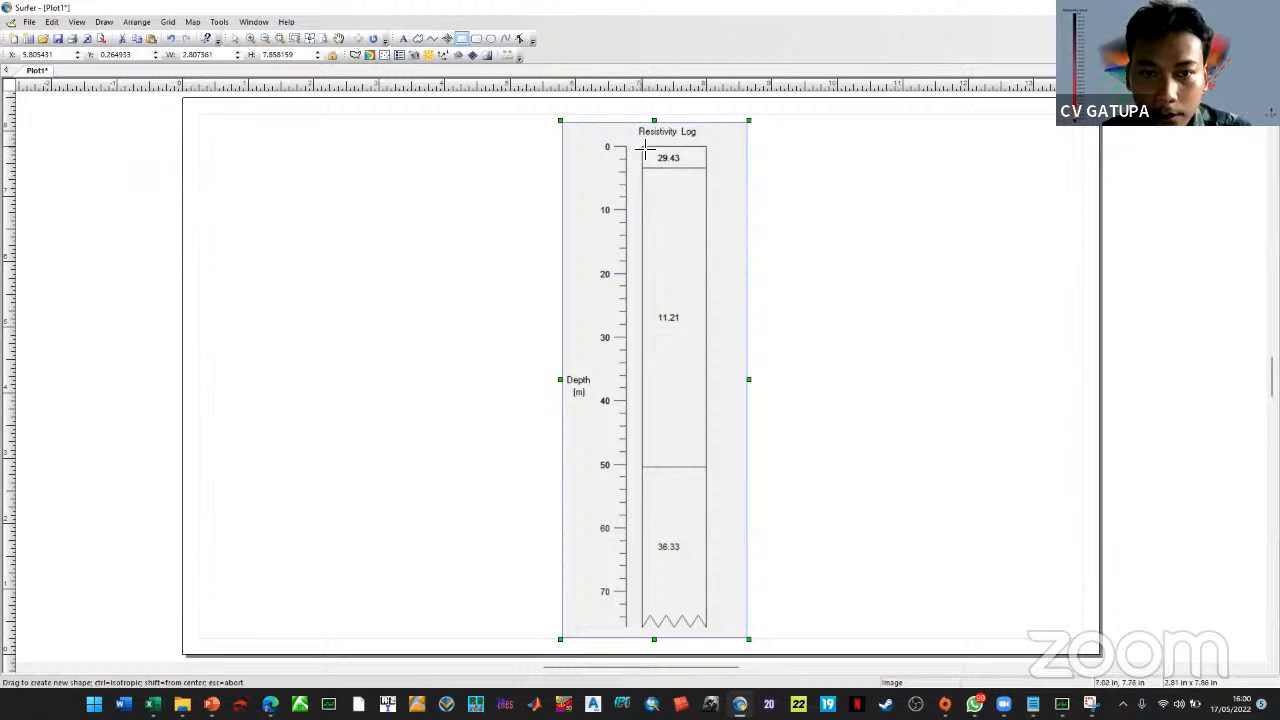
Draw a rectangle over the top 29.43 interval (0–3 m) and fill it solid orange with no pattern
drag(645, 148, 705, 168)
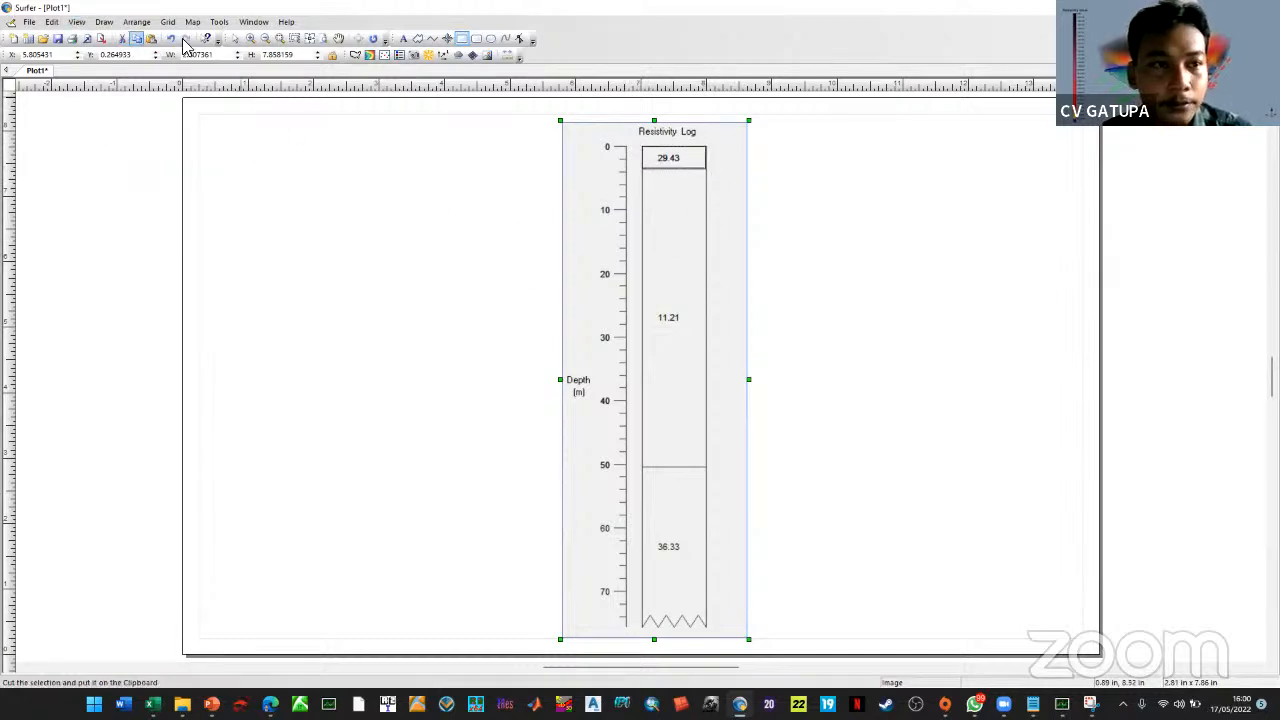
click(235, 39)
click(669, 161)
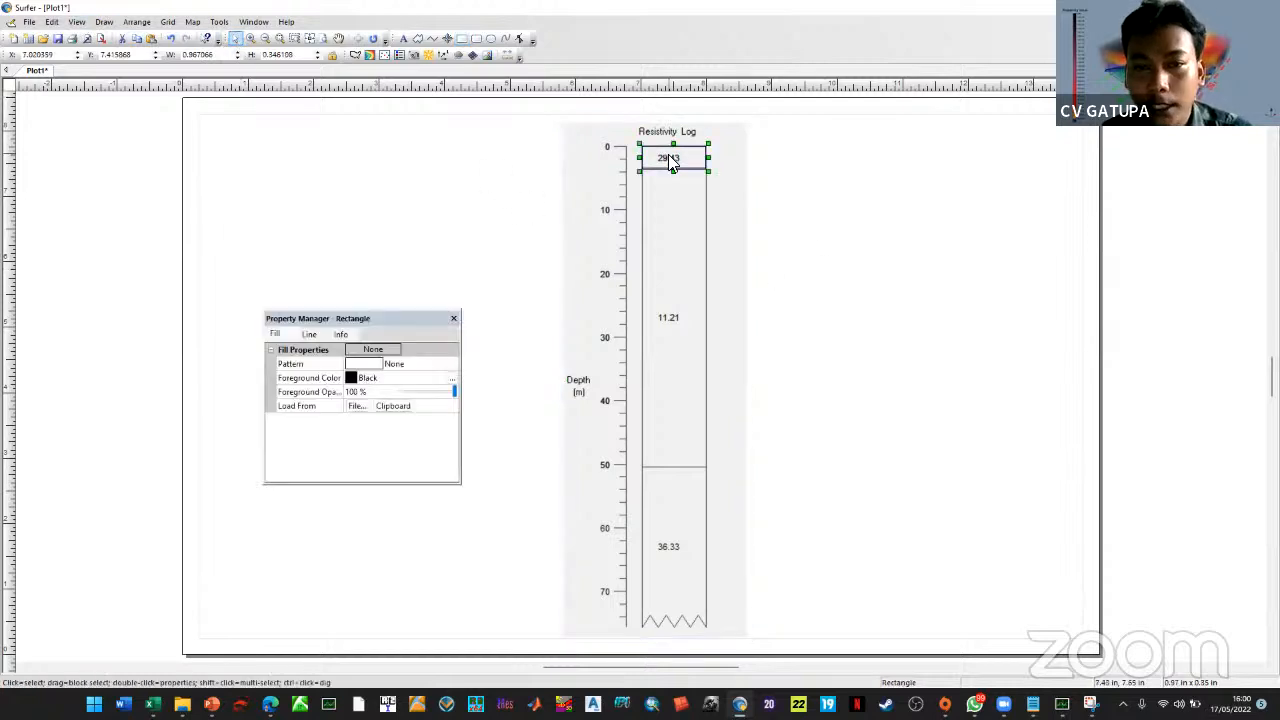
click(386, 365)
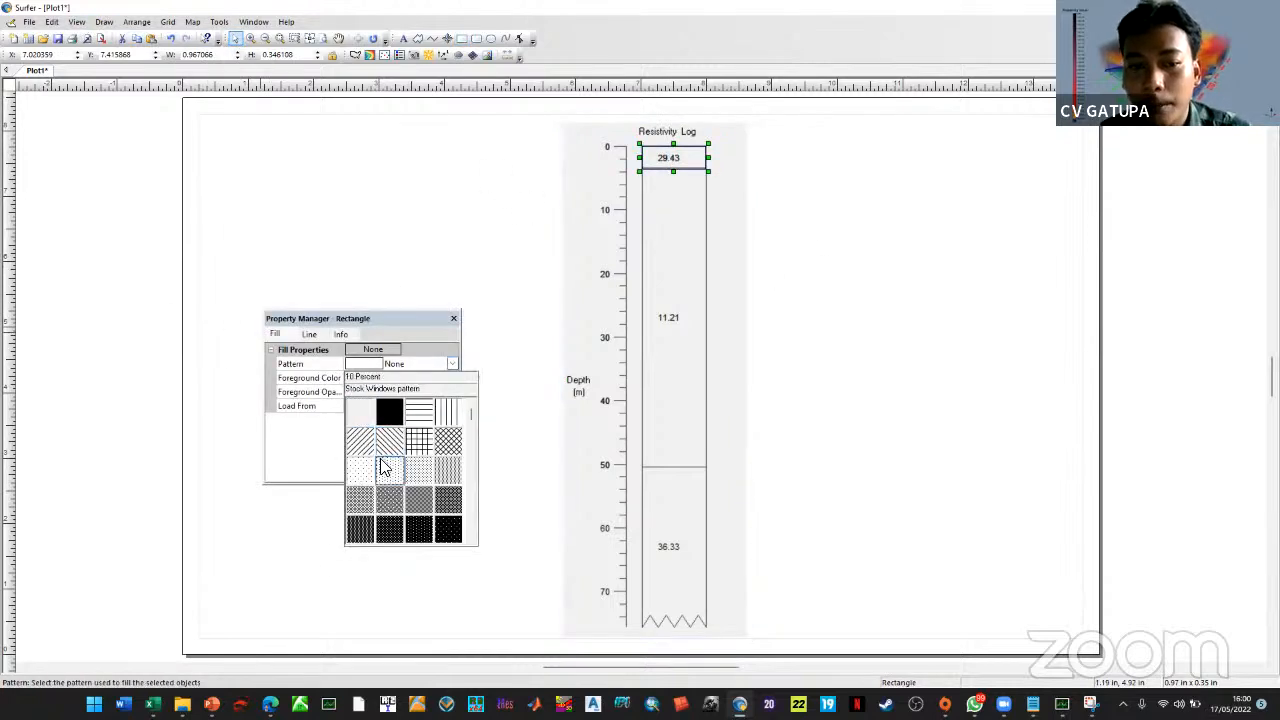
scroll(385, 467, down, 8)
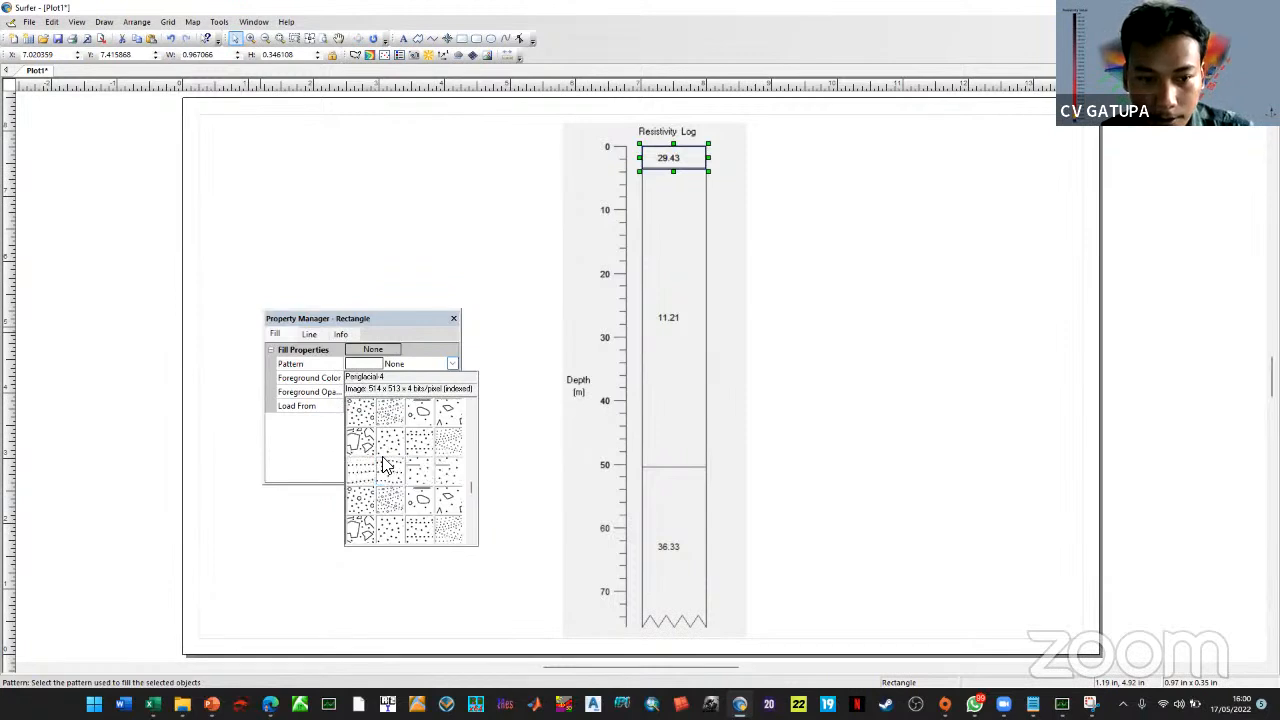
scroll(384, 402, up, 2)
click(364, 366)
click(367, 380)
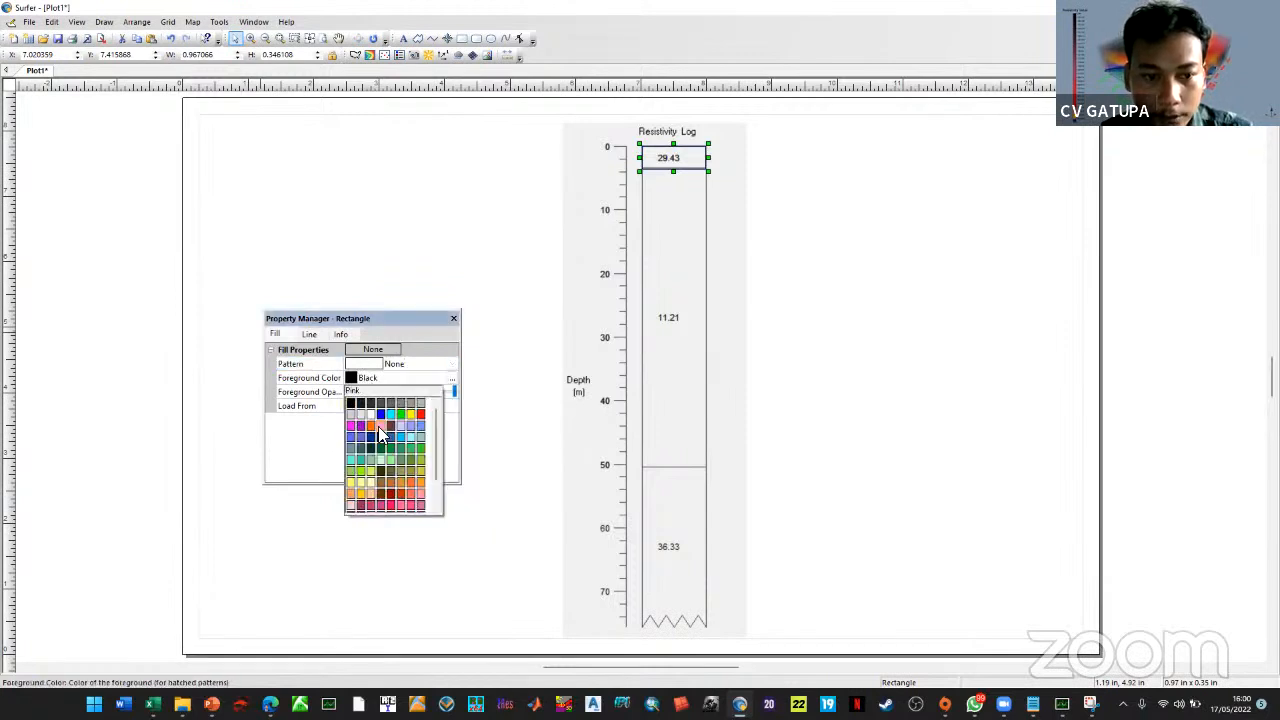
click(380, 432)
click(511, 231)
click(454, 318)
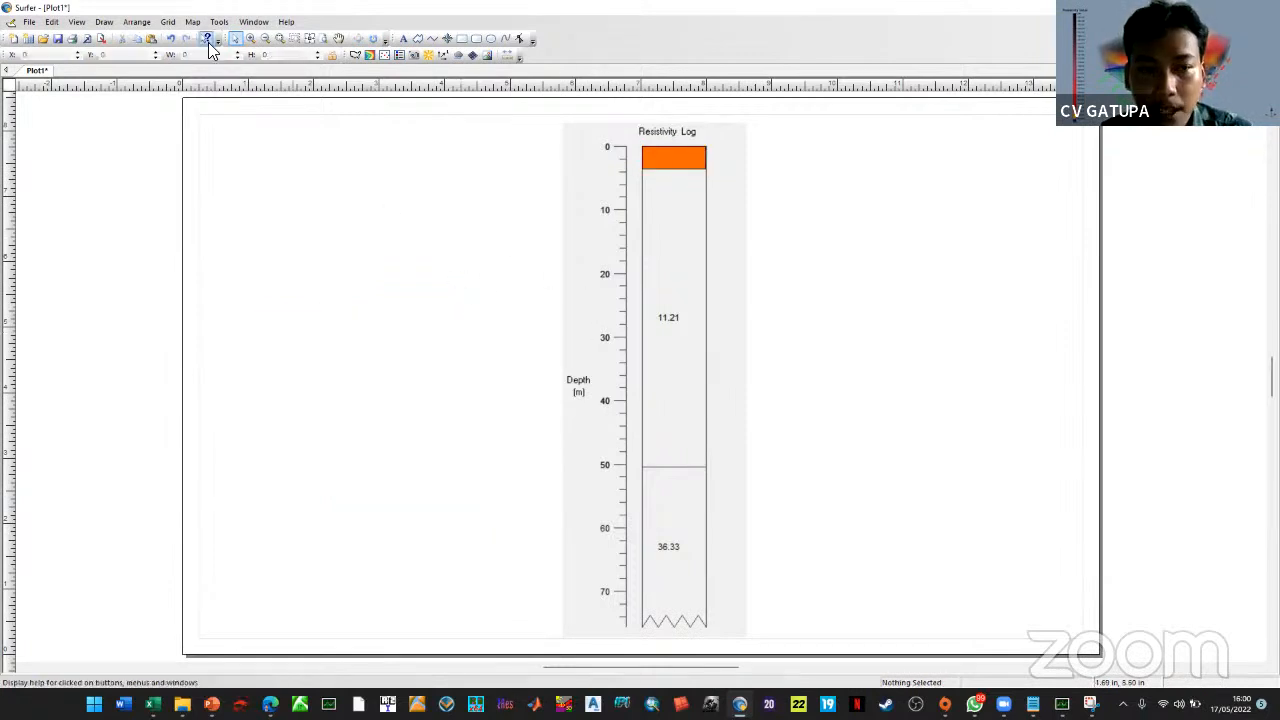
click(104, 22)
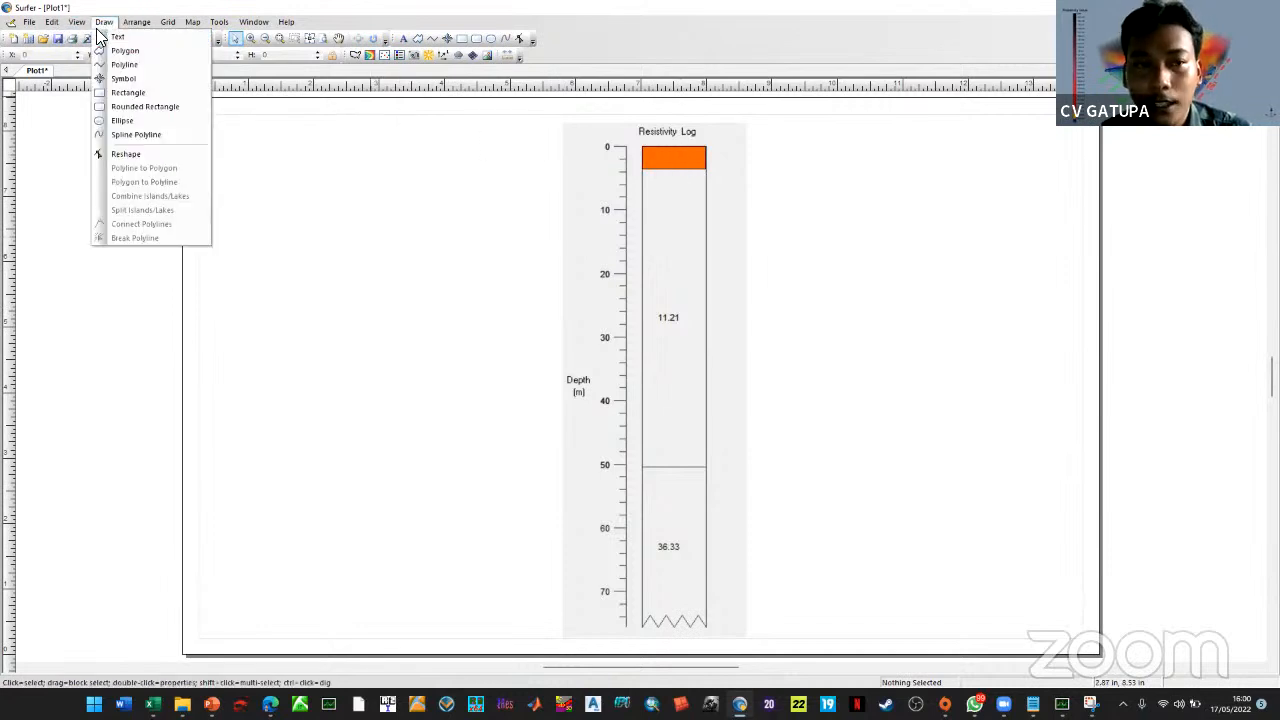
Draw a rectangle over the 11.21 interval from about 3 m to 50 m and fit it to the column
click(139, 93)
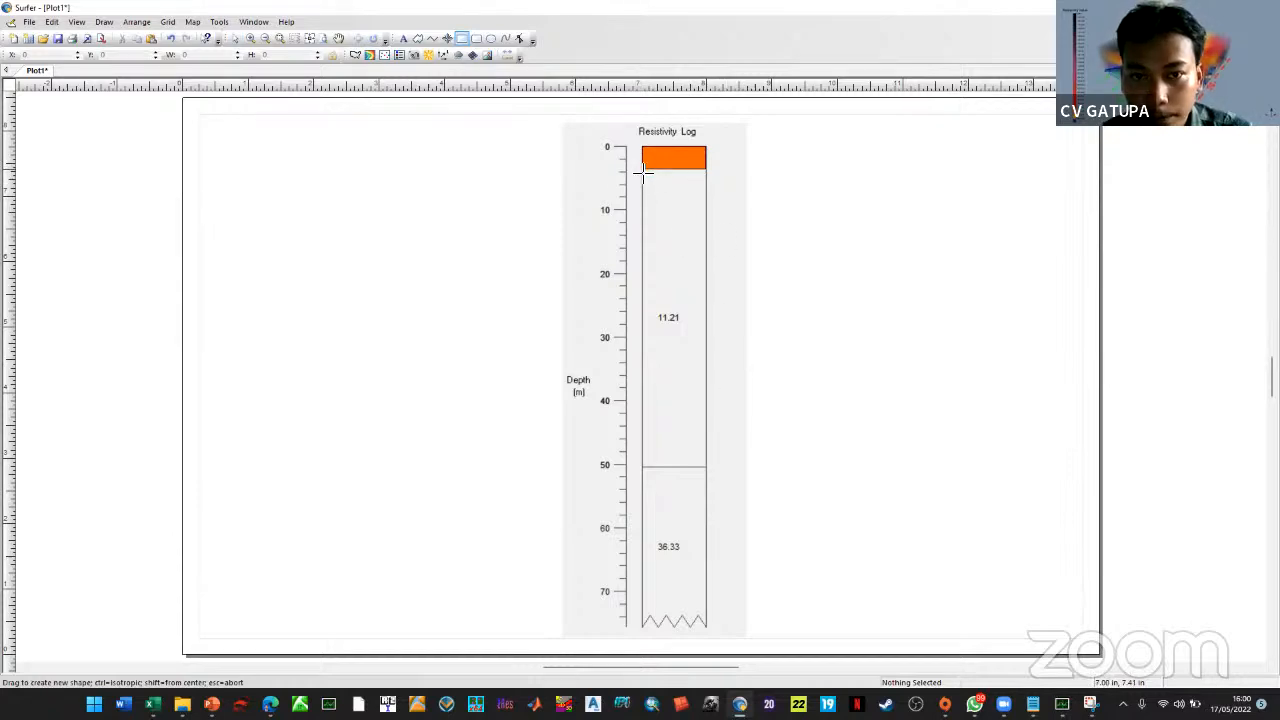
drag(645, 172, 706, 469)
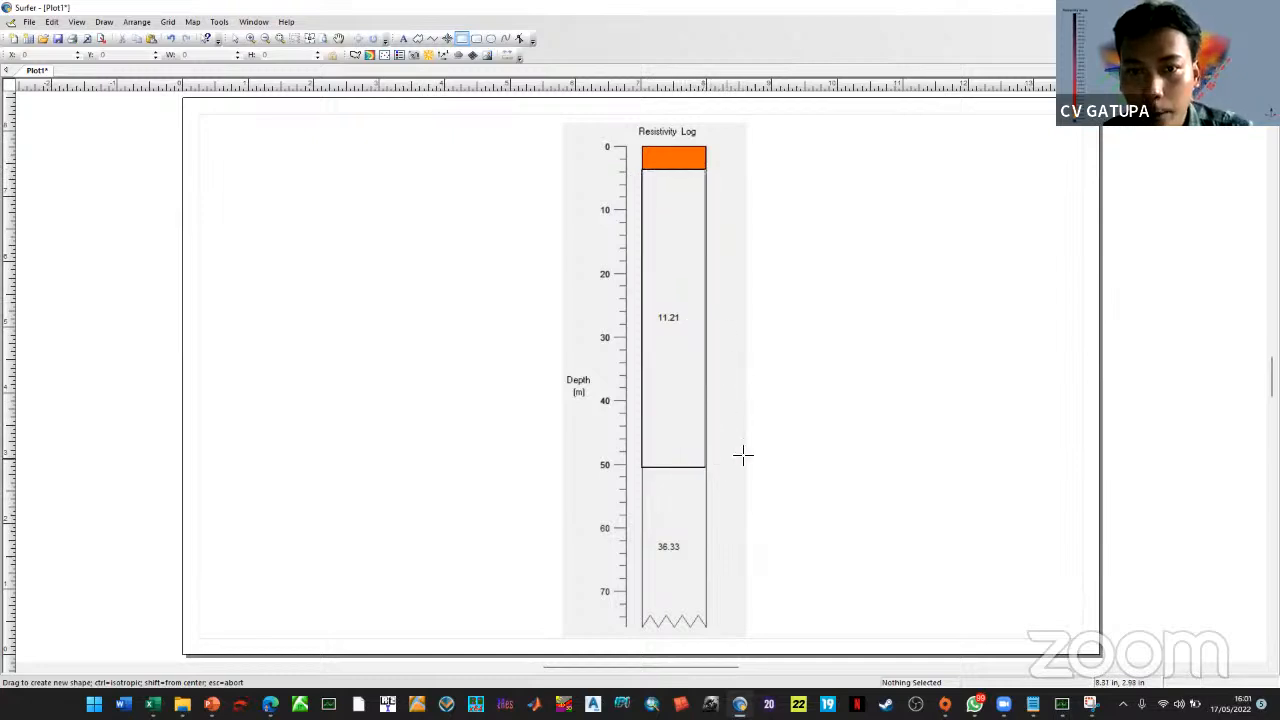
click(234, 38)
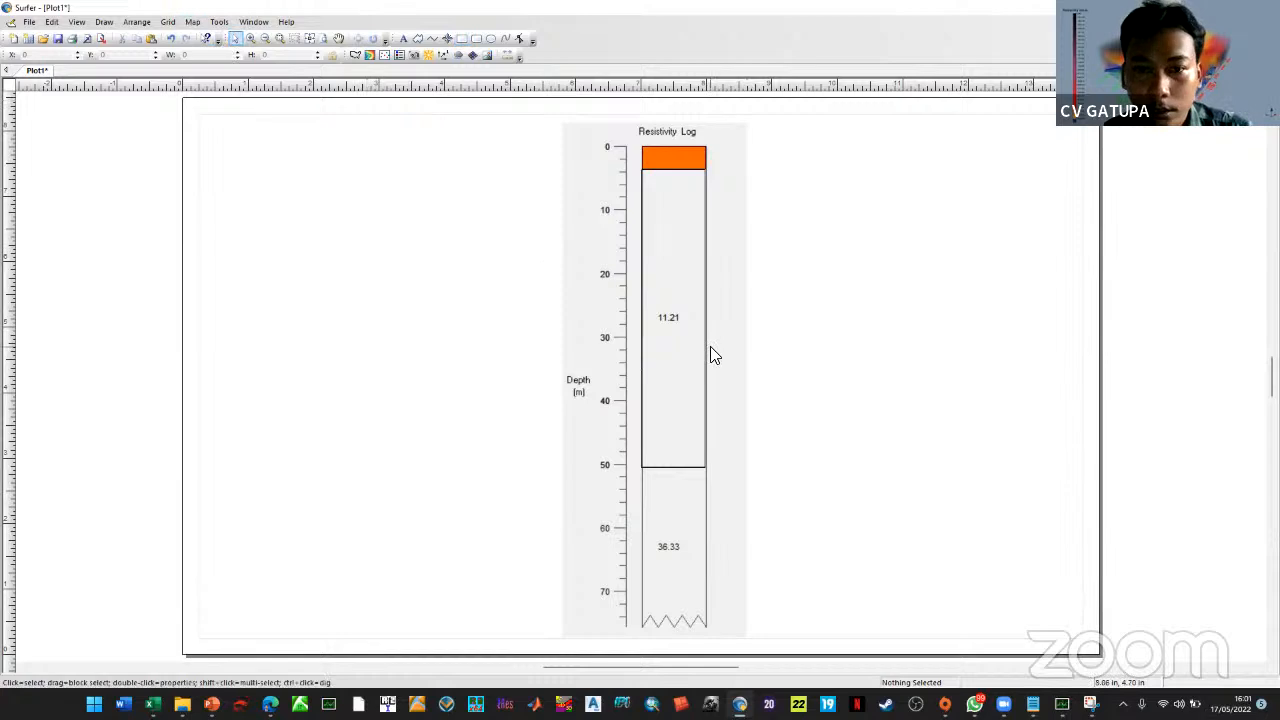
click(707, 347)
drag(707, 319, 690, 297)
click(858, 338)
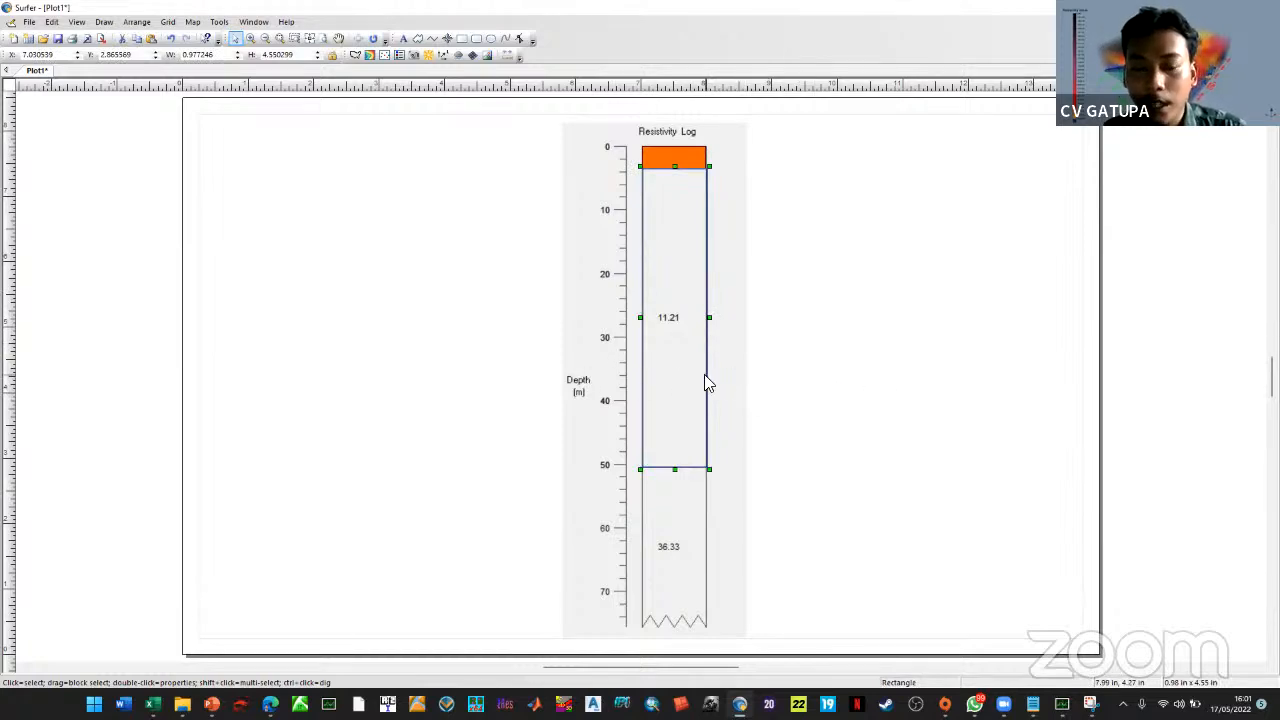
drag(710, 317, 706, 320)
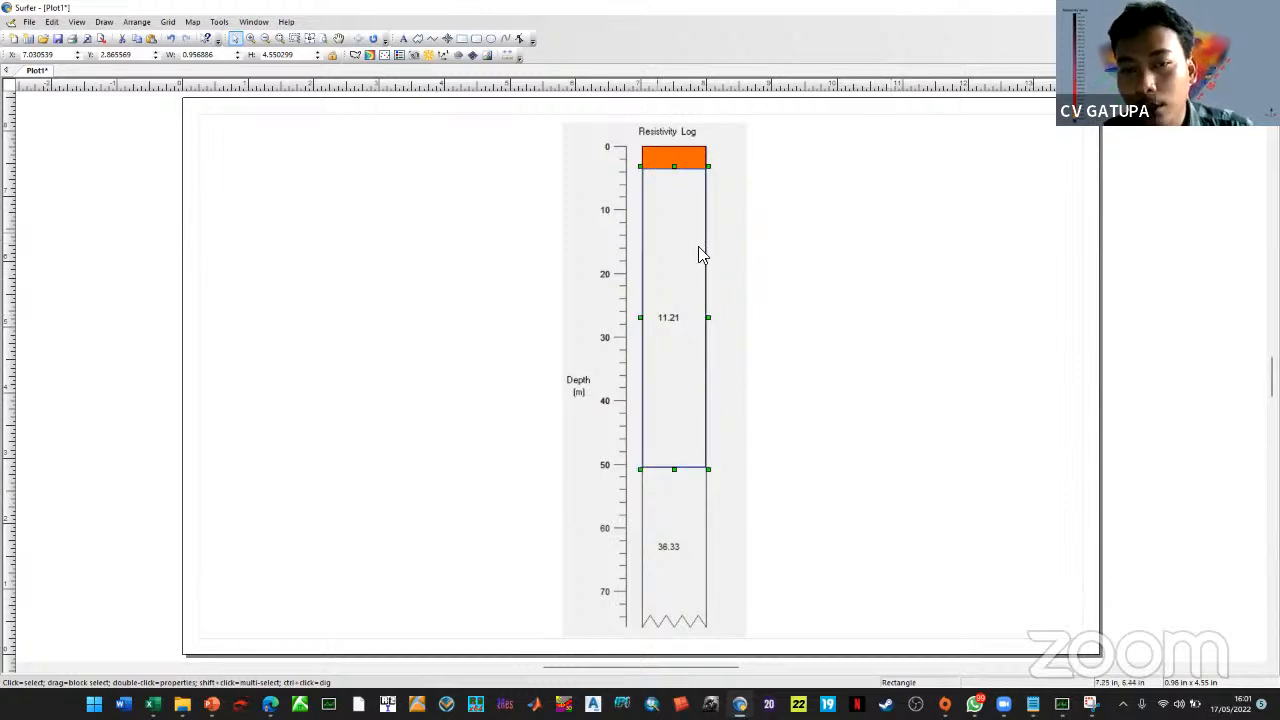
Fill the 3–50 m rectangle with the claystone pattern on a Grass Green background
double_click(650, 294)
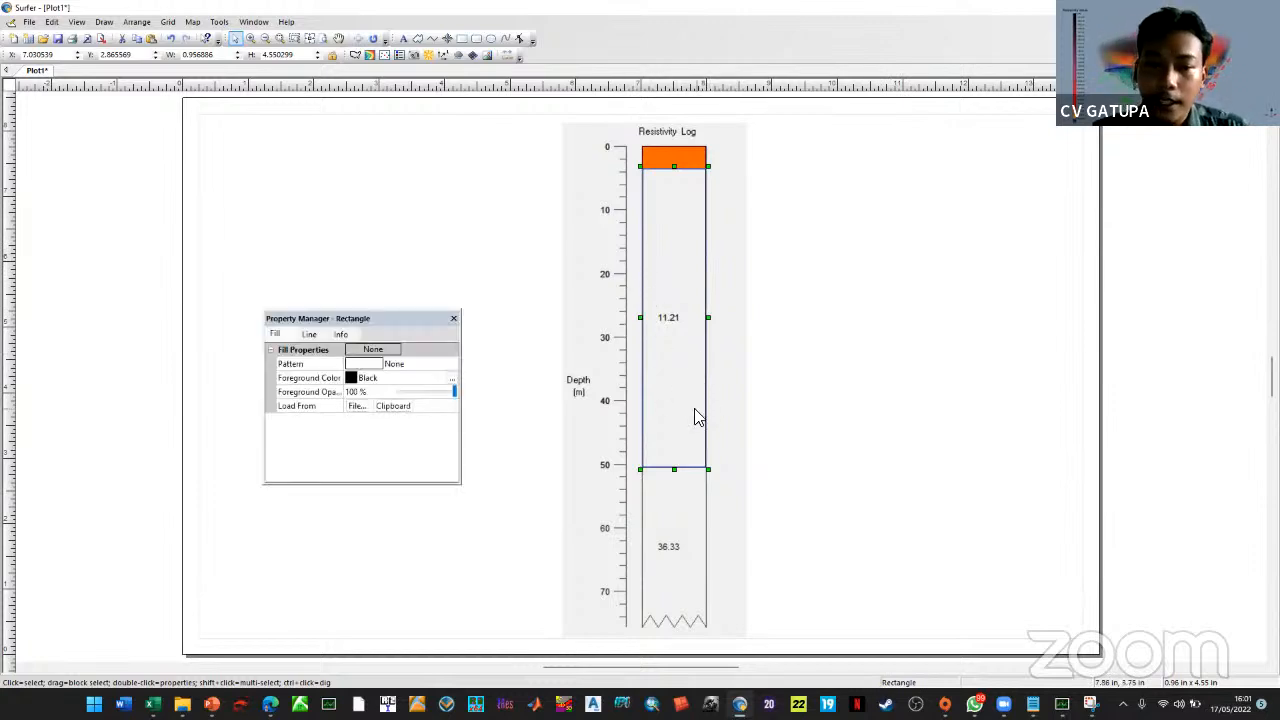
click(375, 364)
scroll(450, 484, down, 6)
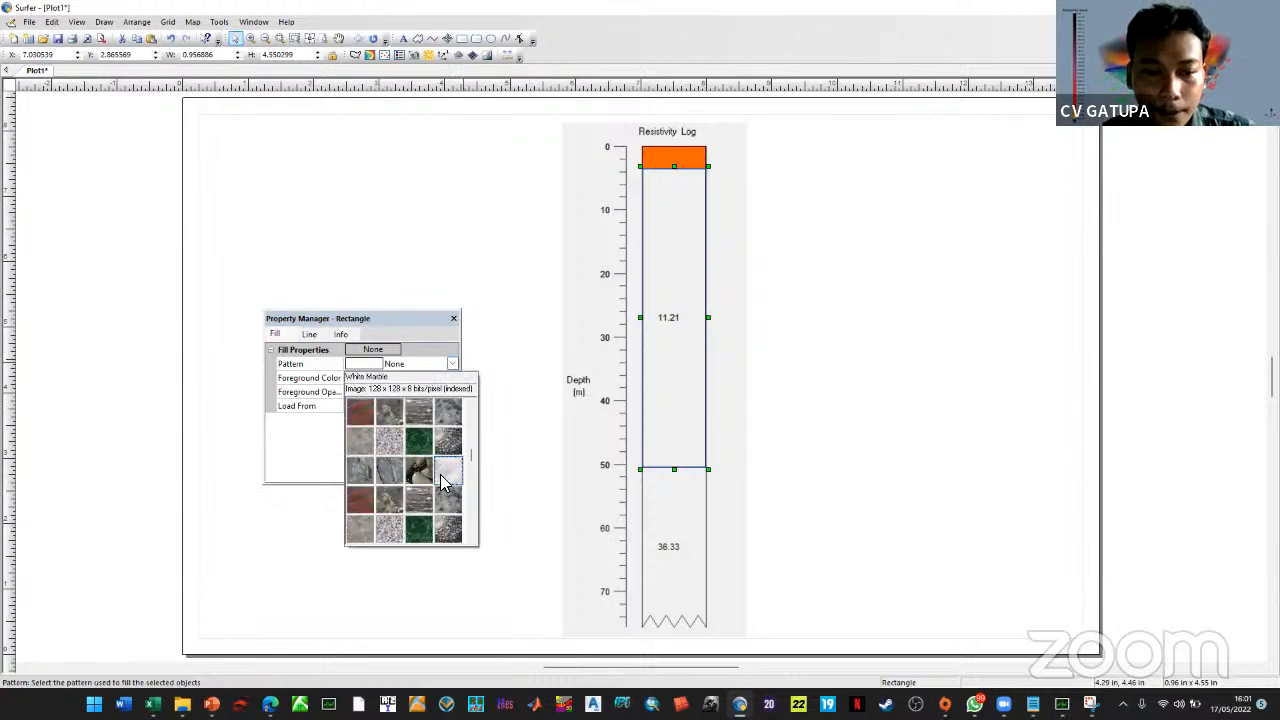
scroll(439, 477, down, 4)
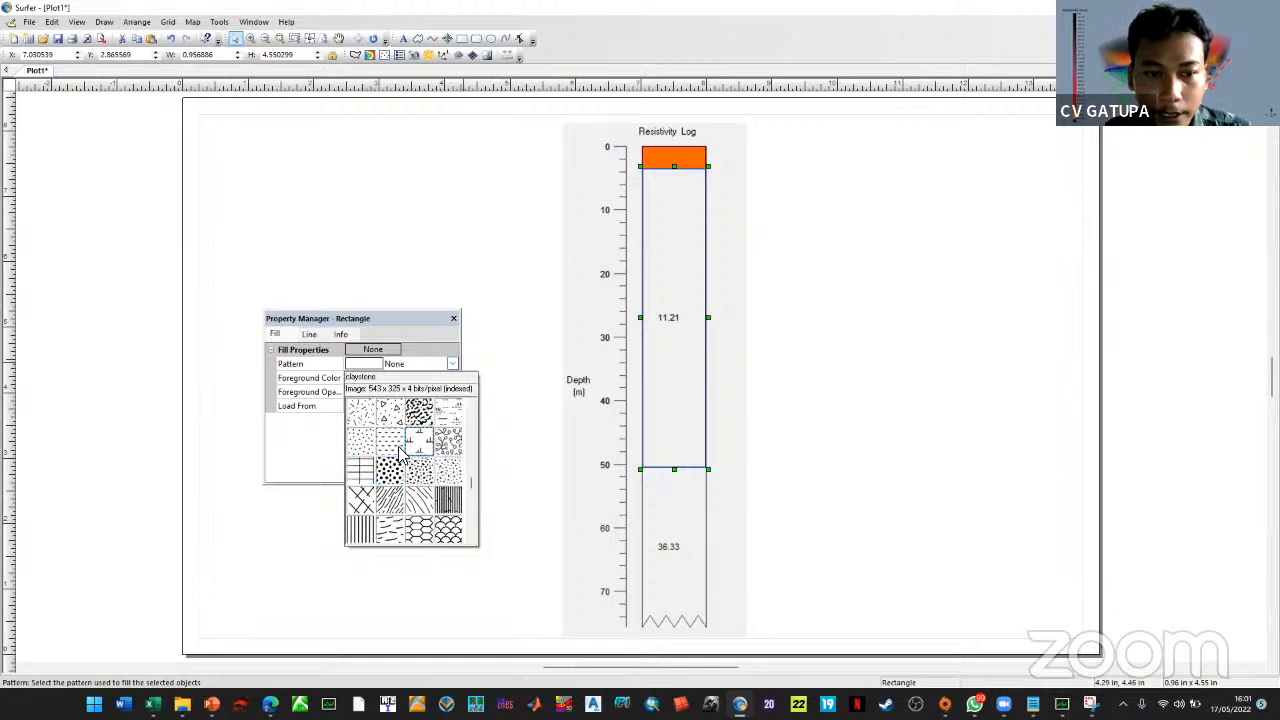
click(397, 453)
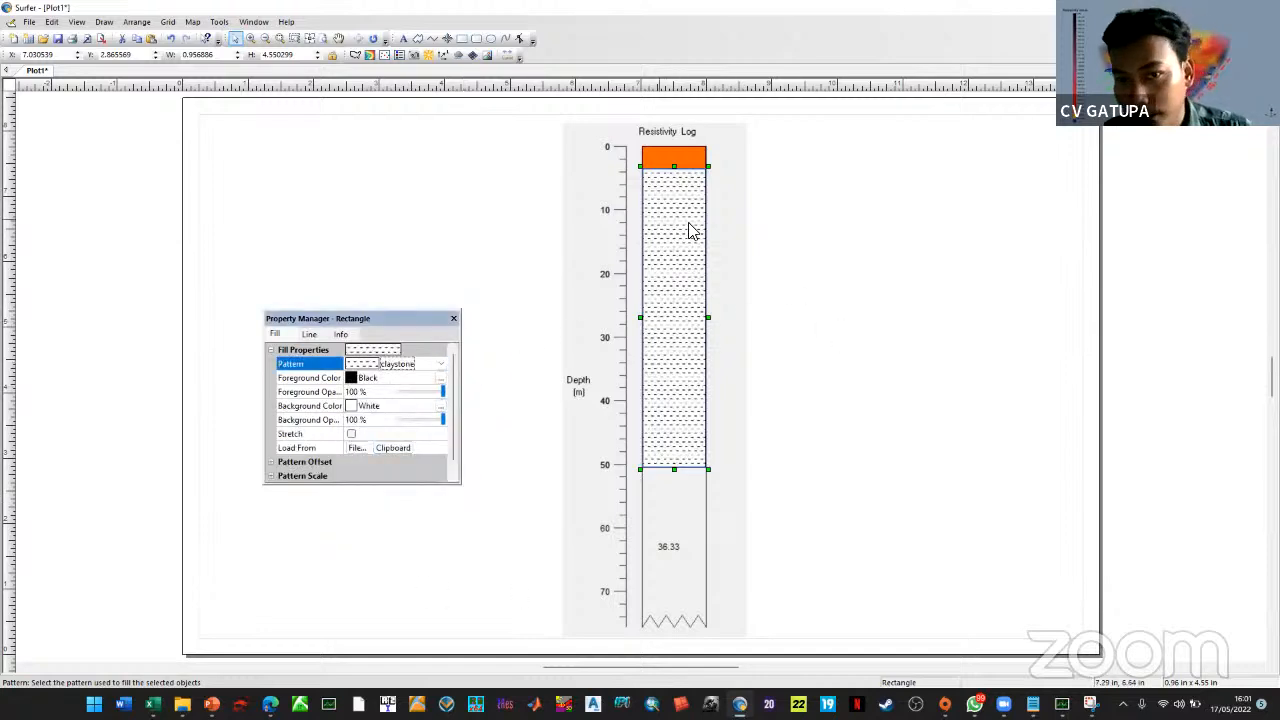
click(371, 408)
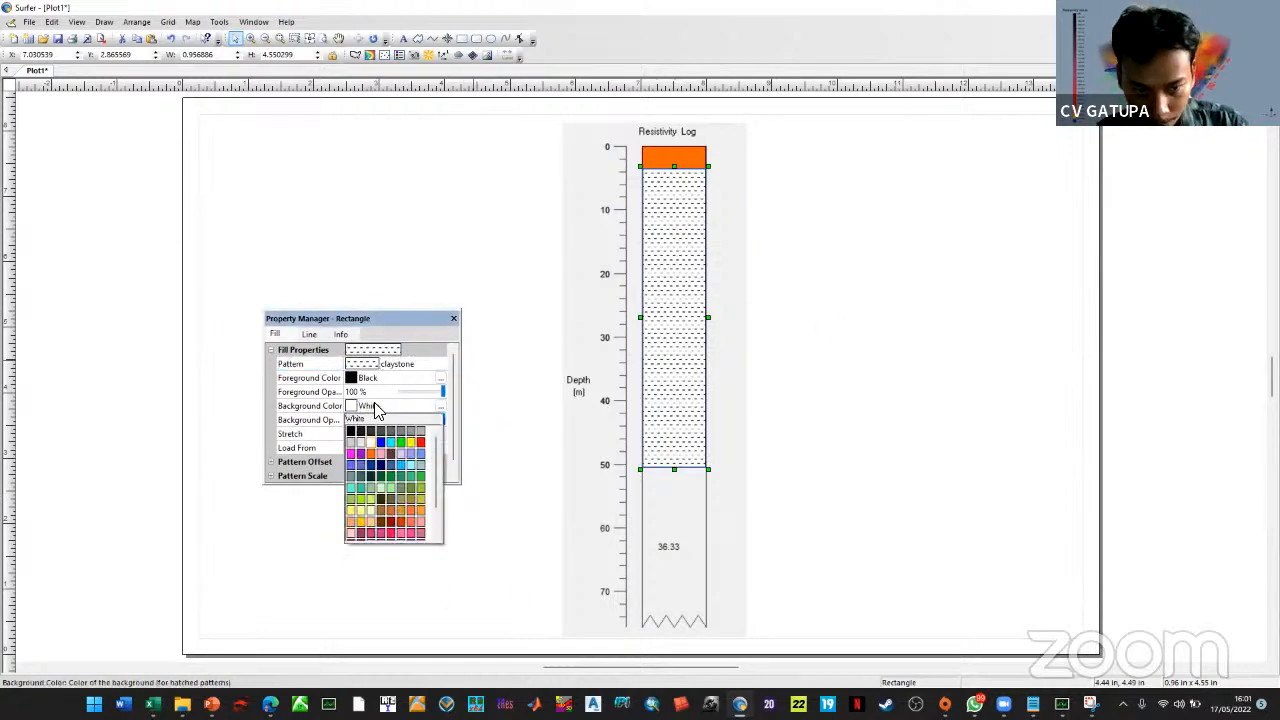
click(390, 478)
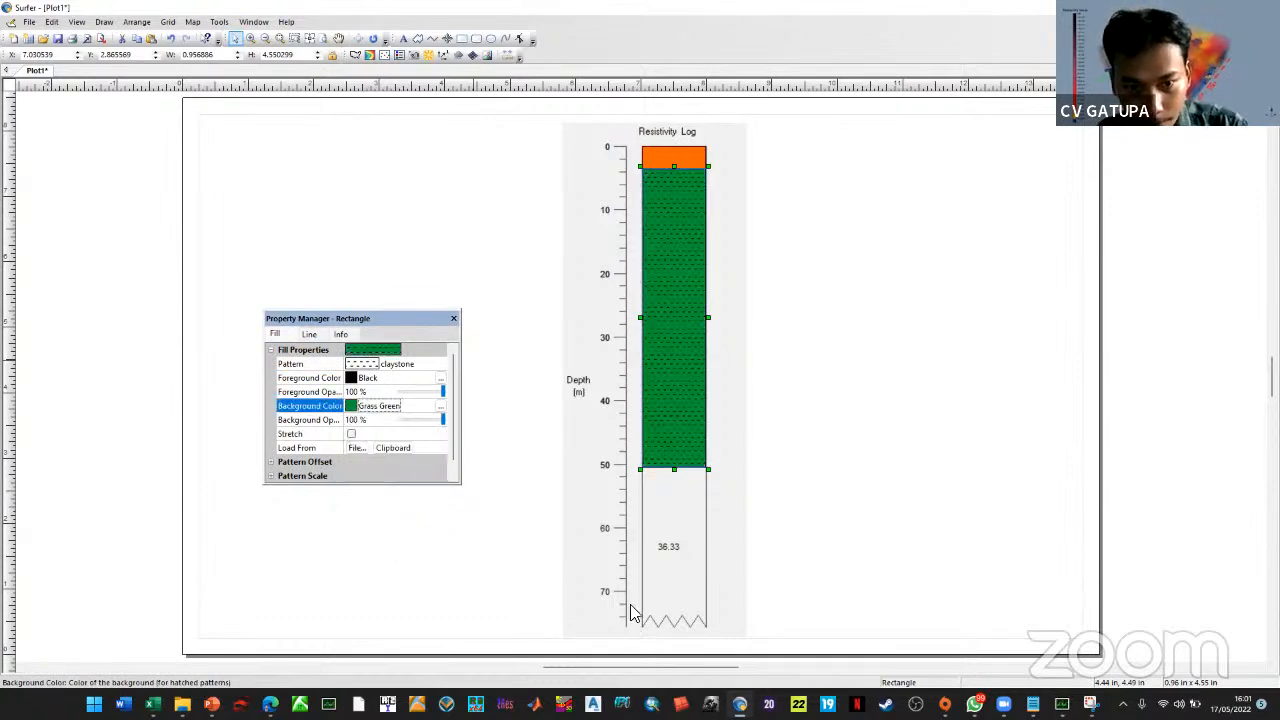
click(453, 320)
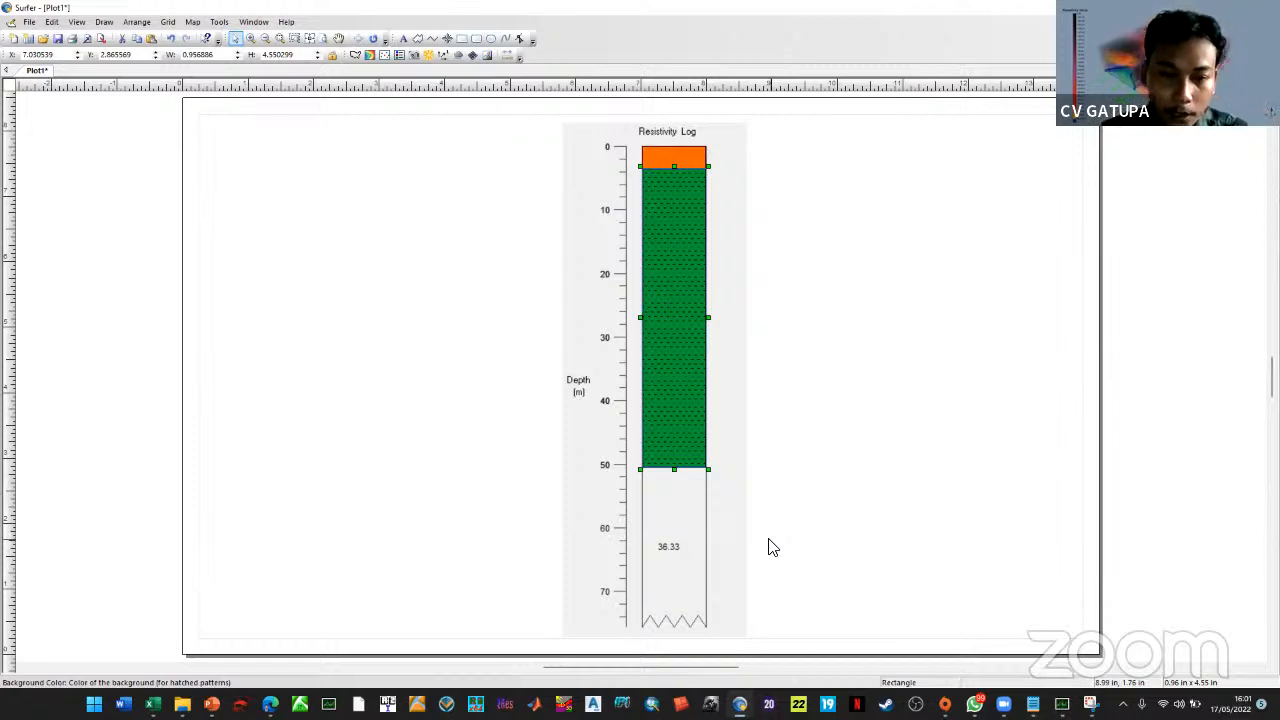
click(340, 372)
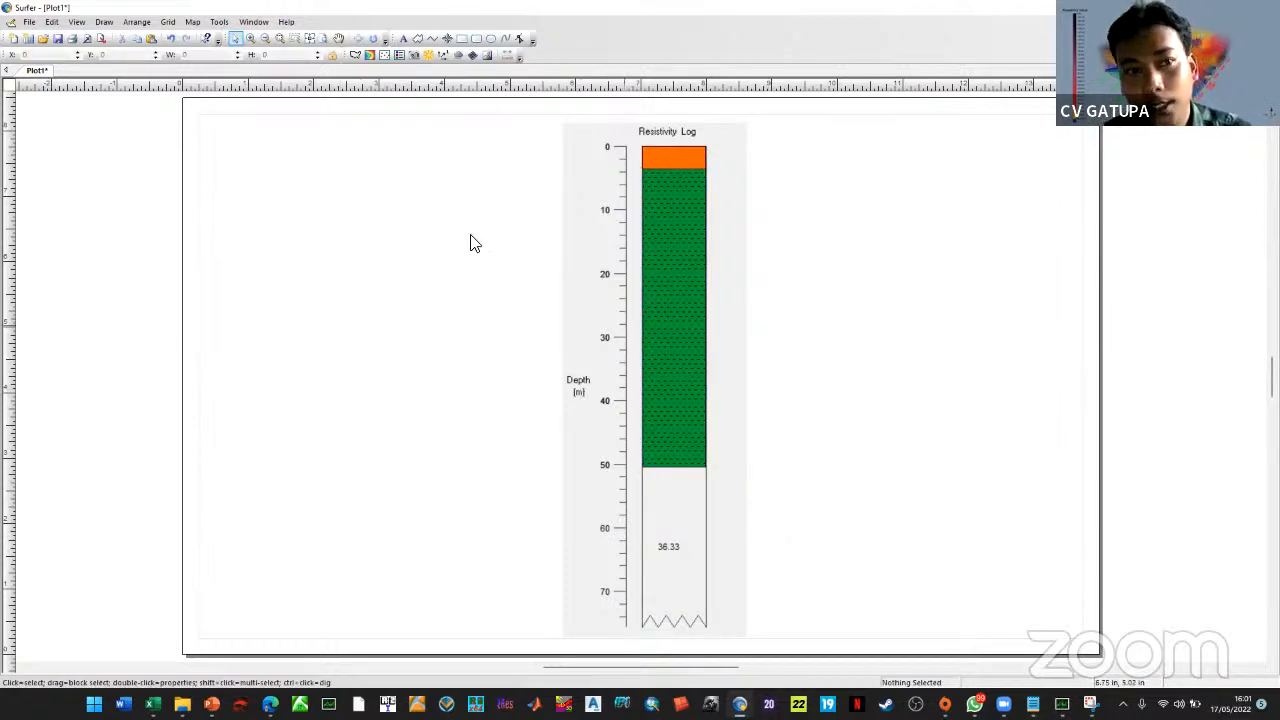
Draw a rectangle from 50 m down to the bottom of the log
click(108, 27)
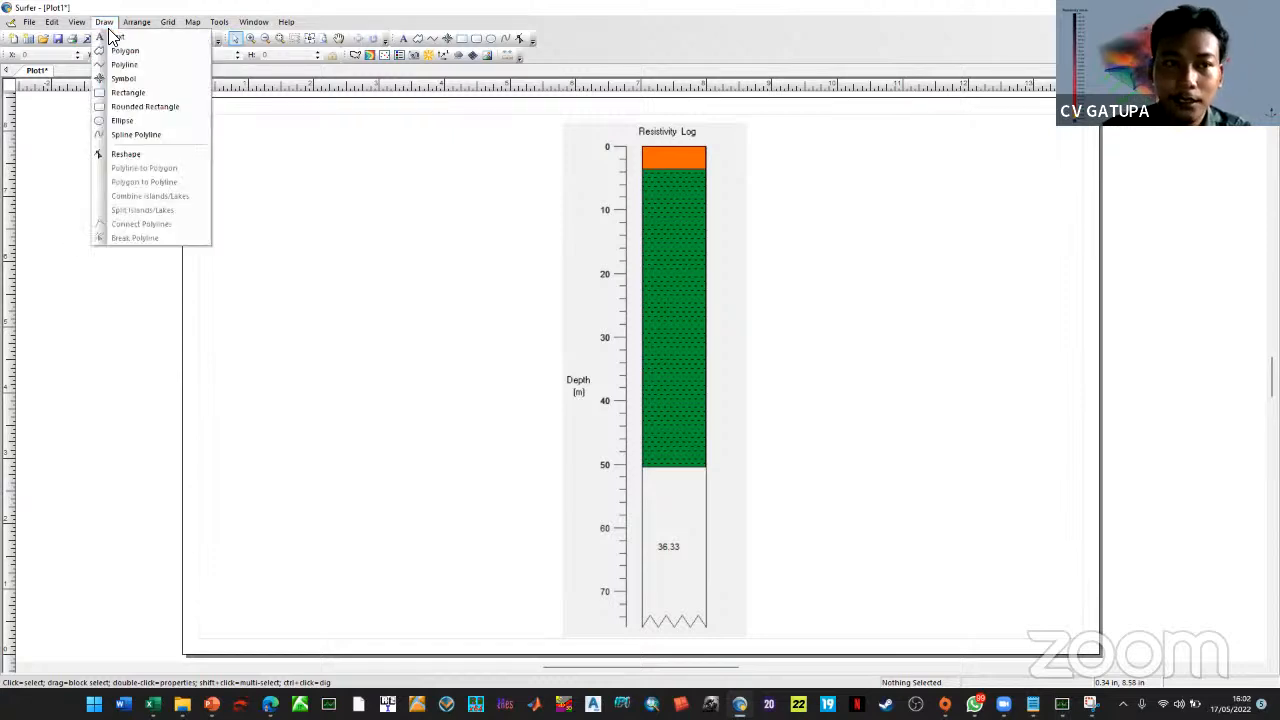
click(126, 92)
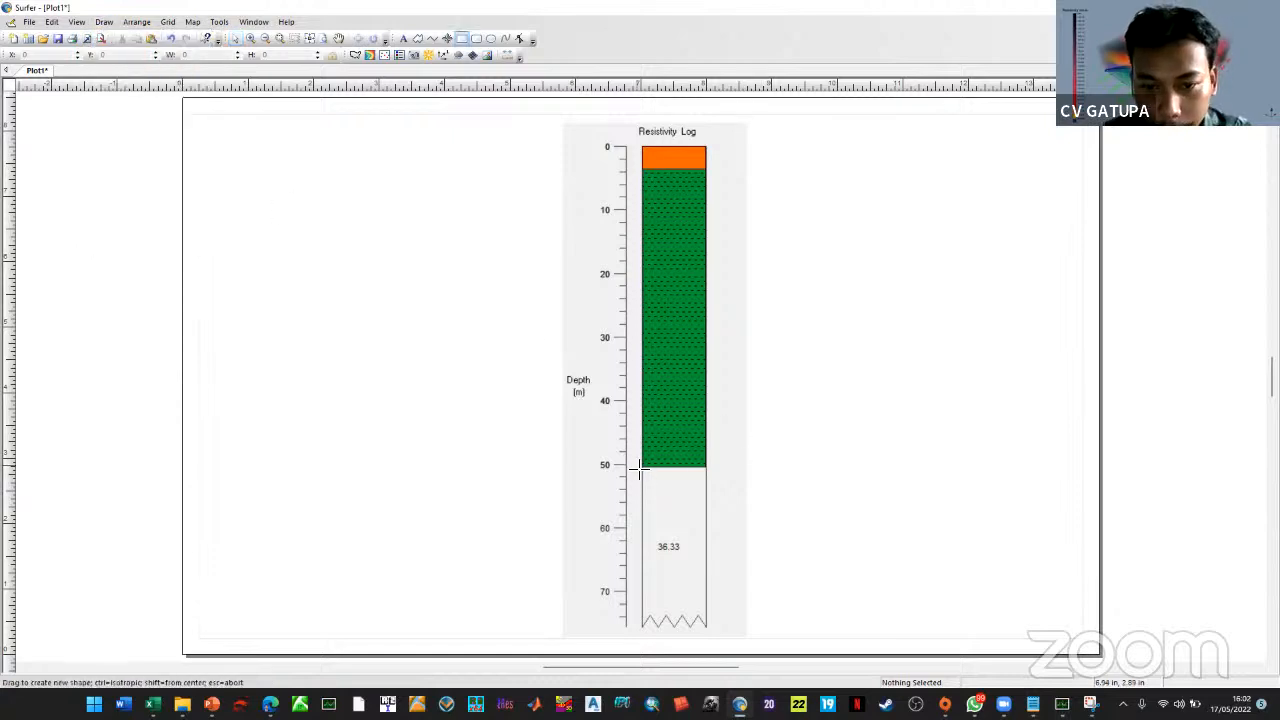
drag(646, 466, 706, 628)
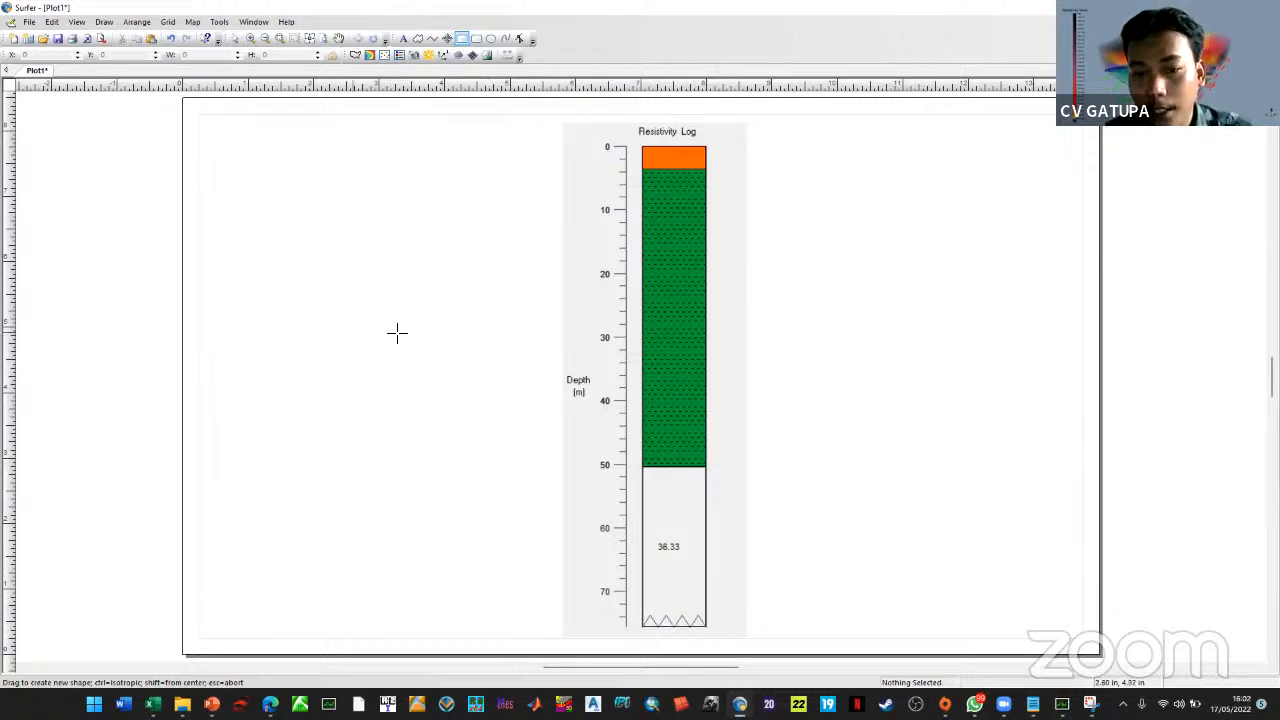
click(235, 38)
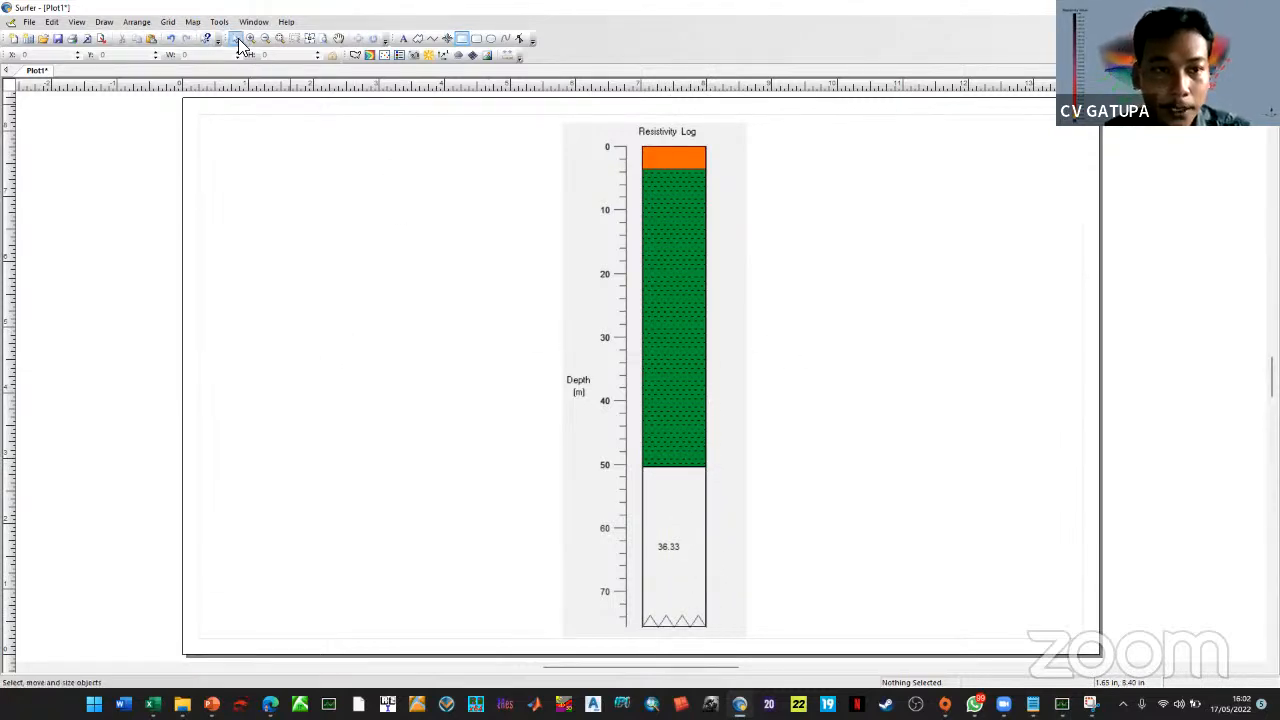
click(692, 626)
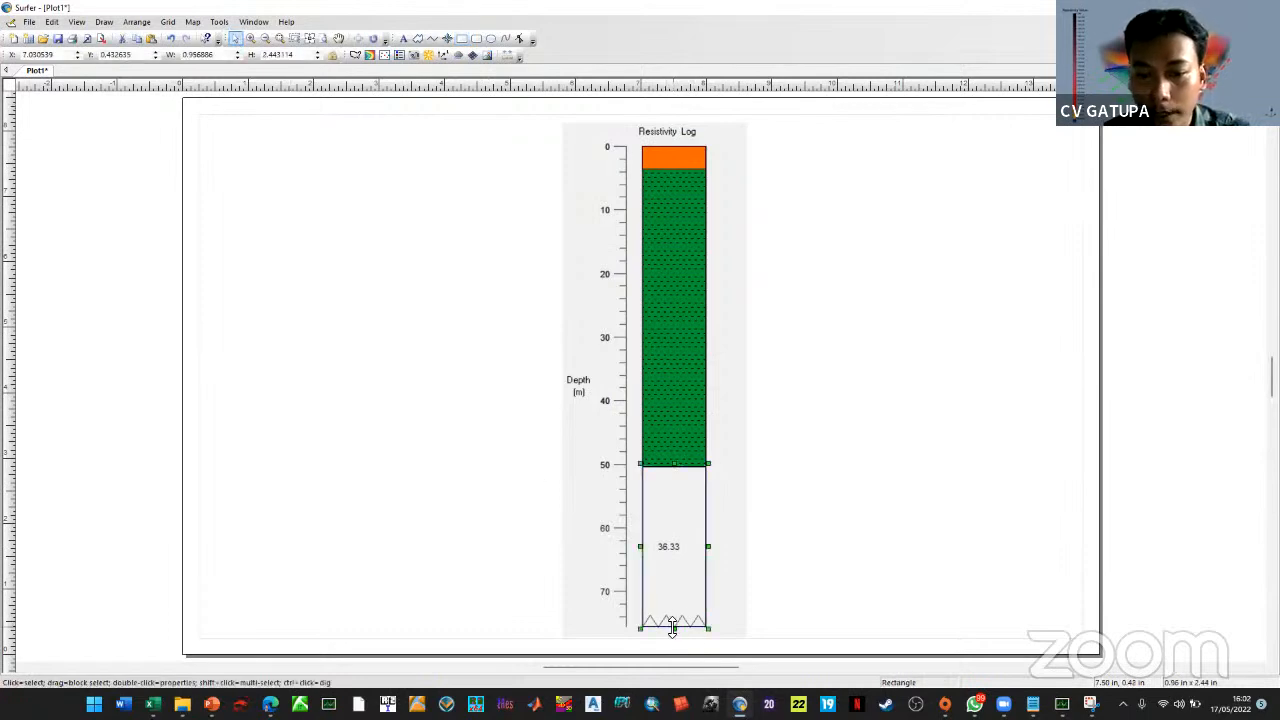
drag(673, 629, 676, 633)
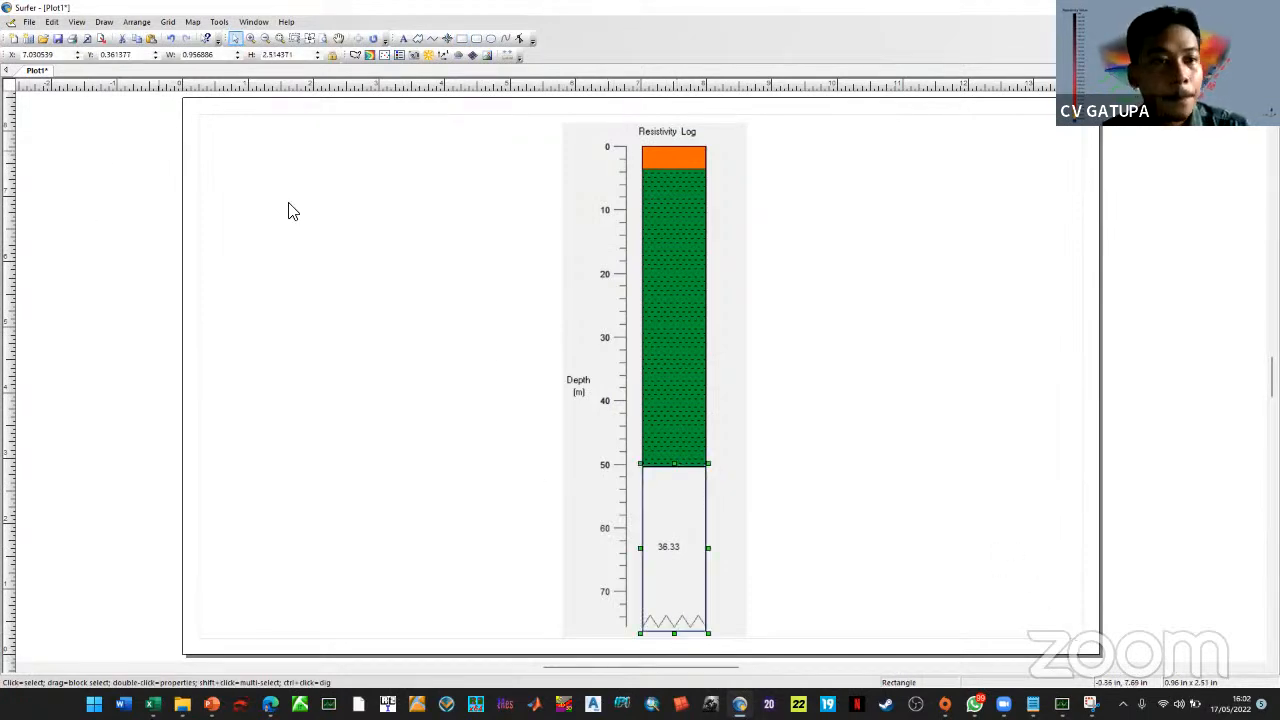
Fill the bottom rectangle with Crossbedded sand on a Sand background, then return to PROGRESS 3.0
double_click(676, 596)
click(378, 364)
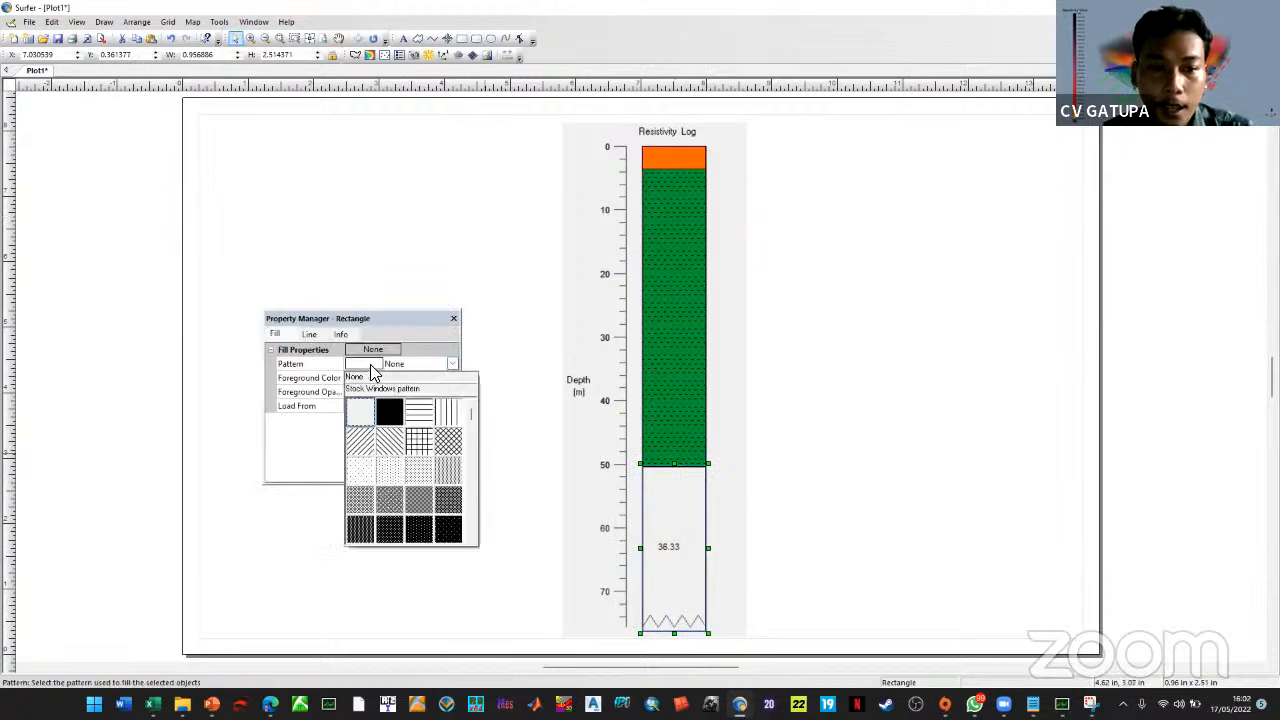
scroll(372, 452, down, 6)
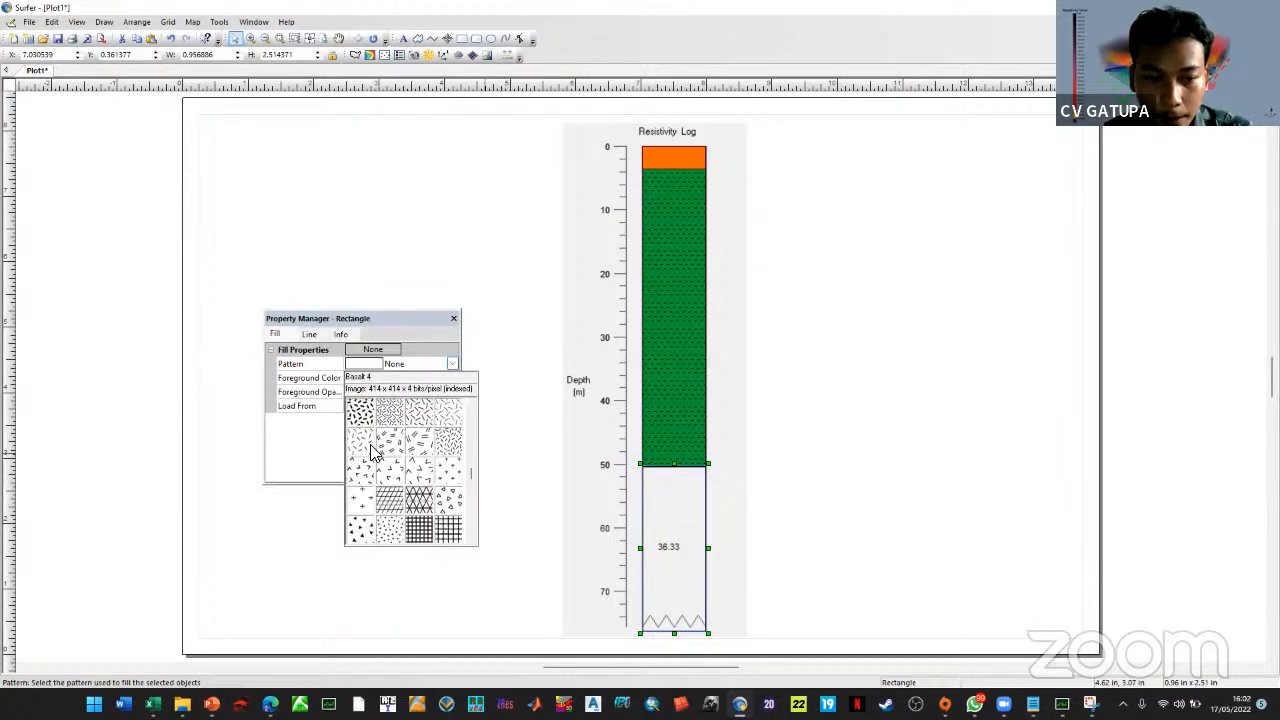
scroll(378, 484, down, 3)
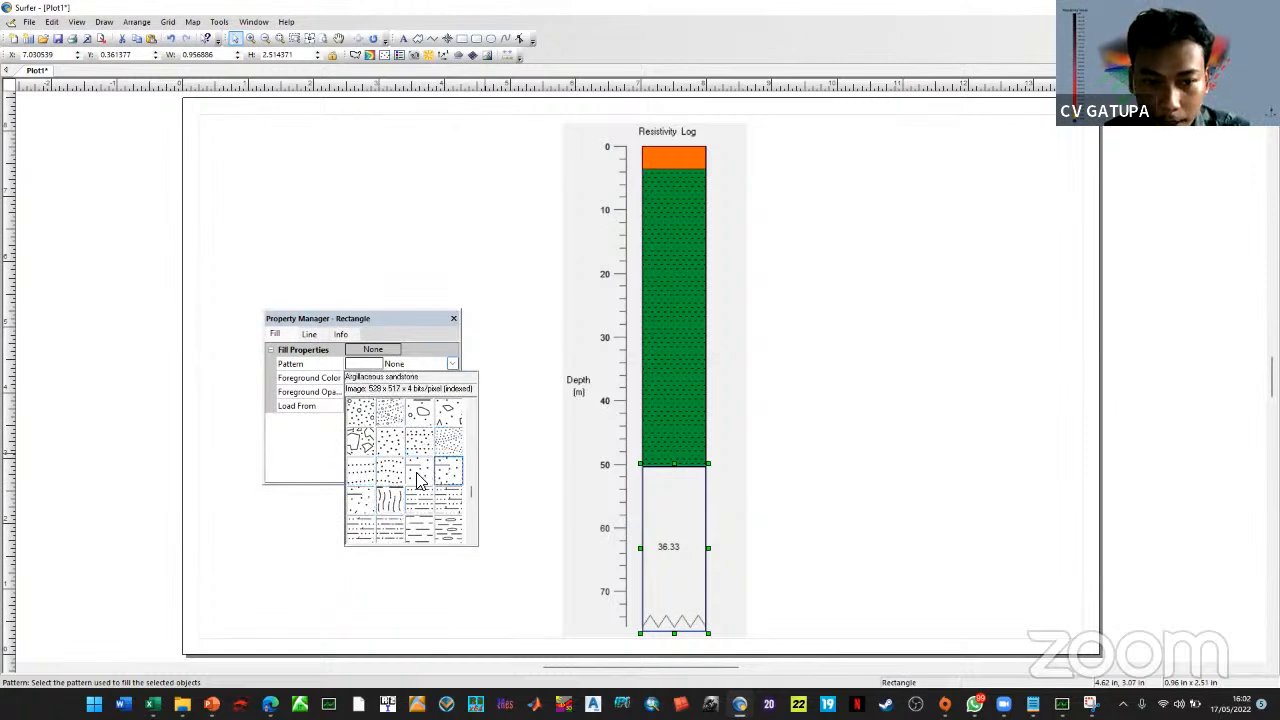
scroll(410, 475, down, 3)
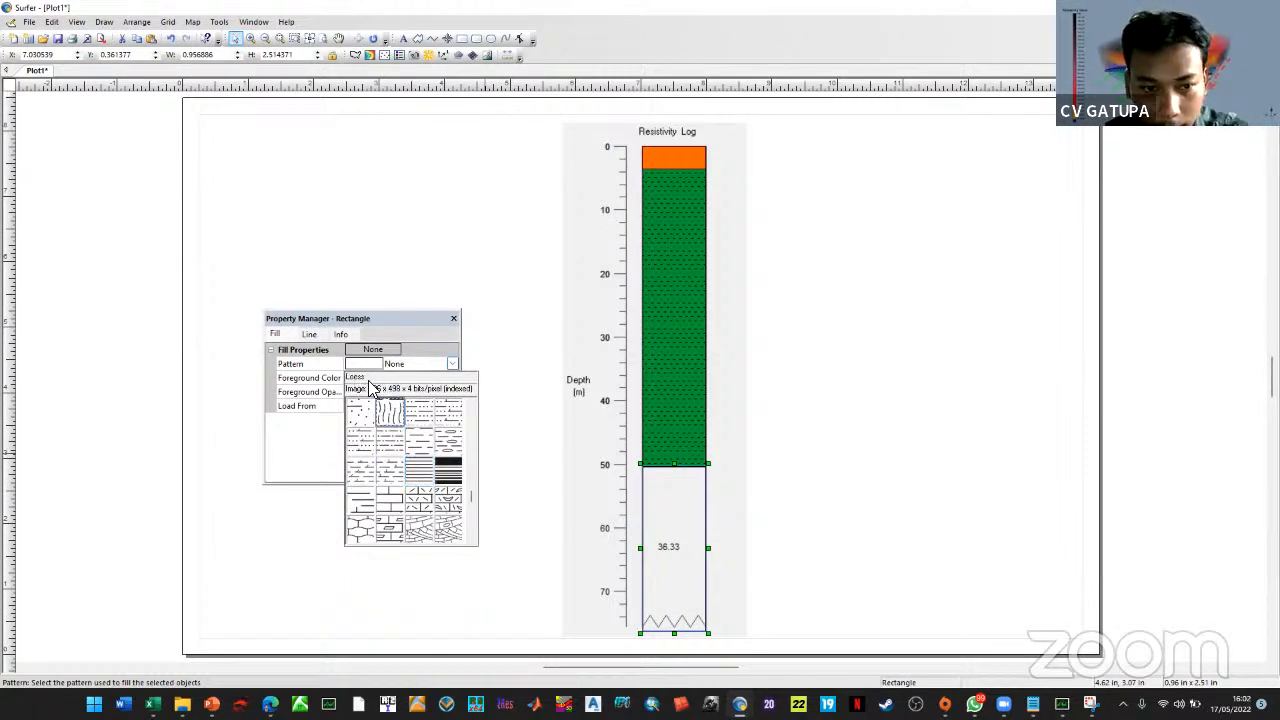
scroll(389, 441, down, 3)
scroll(398, 480, down, 3)
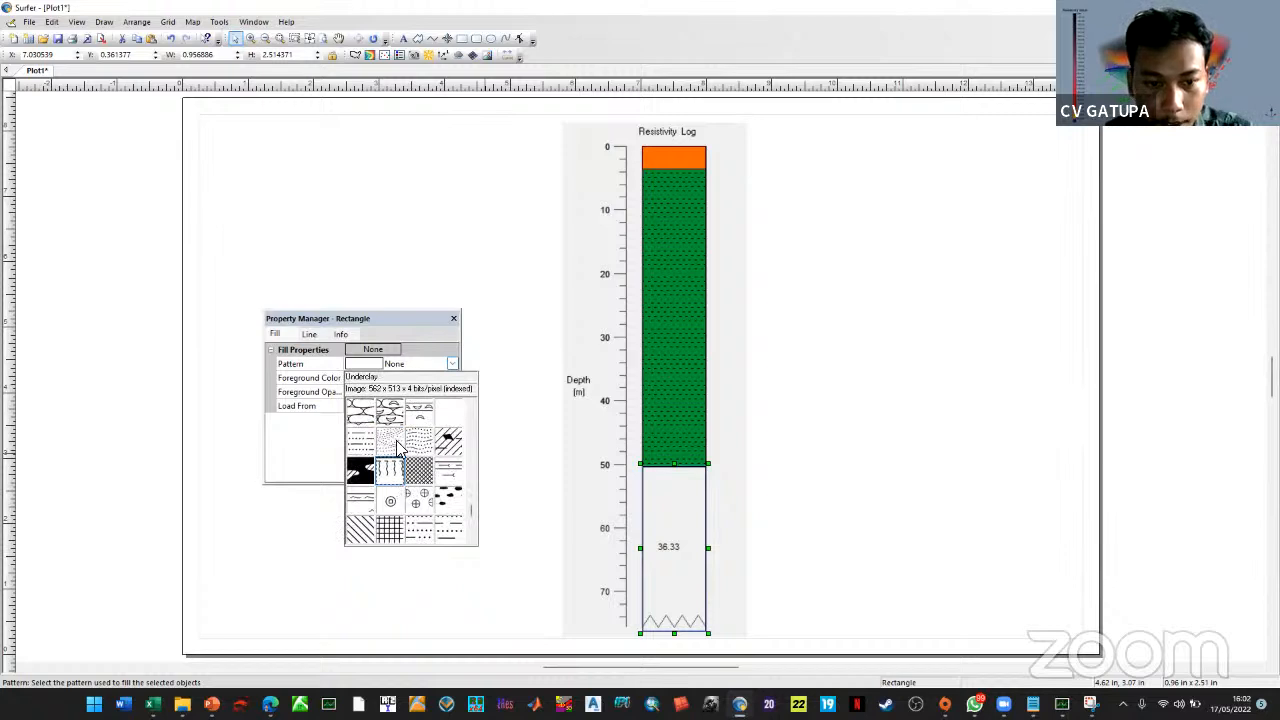
scroll(360, 445, up, 5)
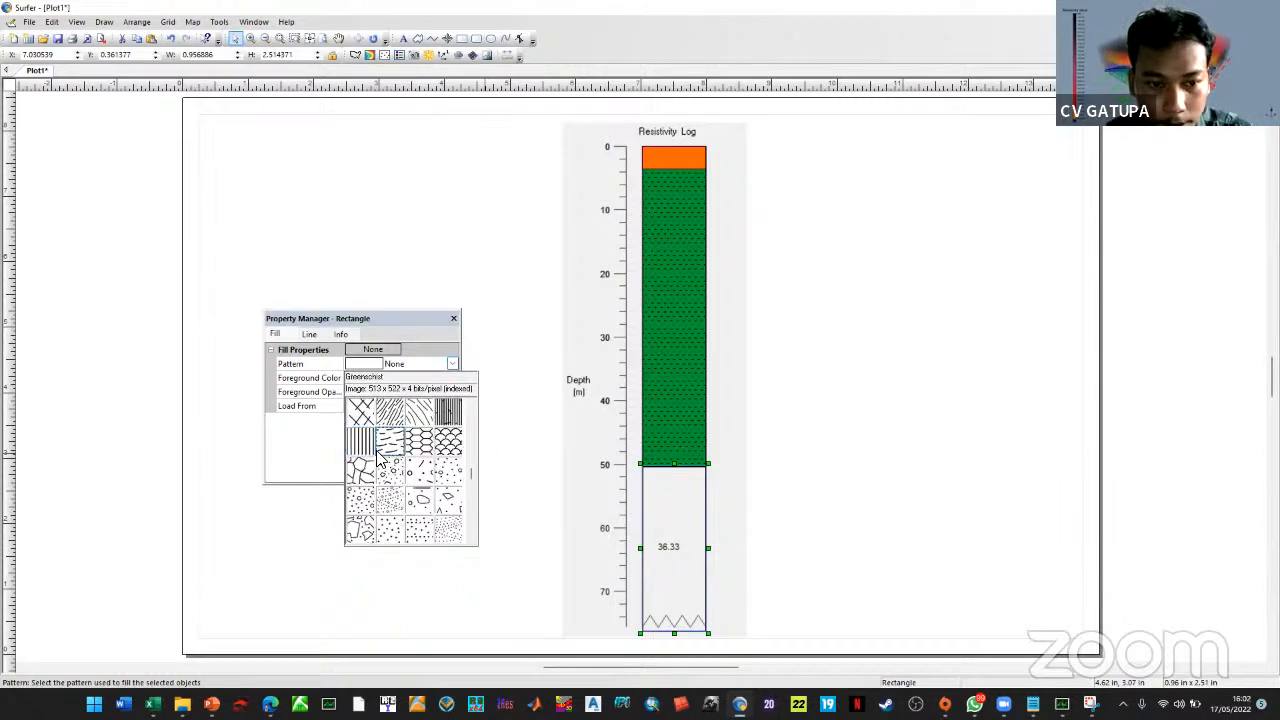
scroll(376, 450, up, 3)
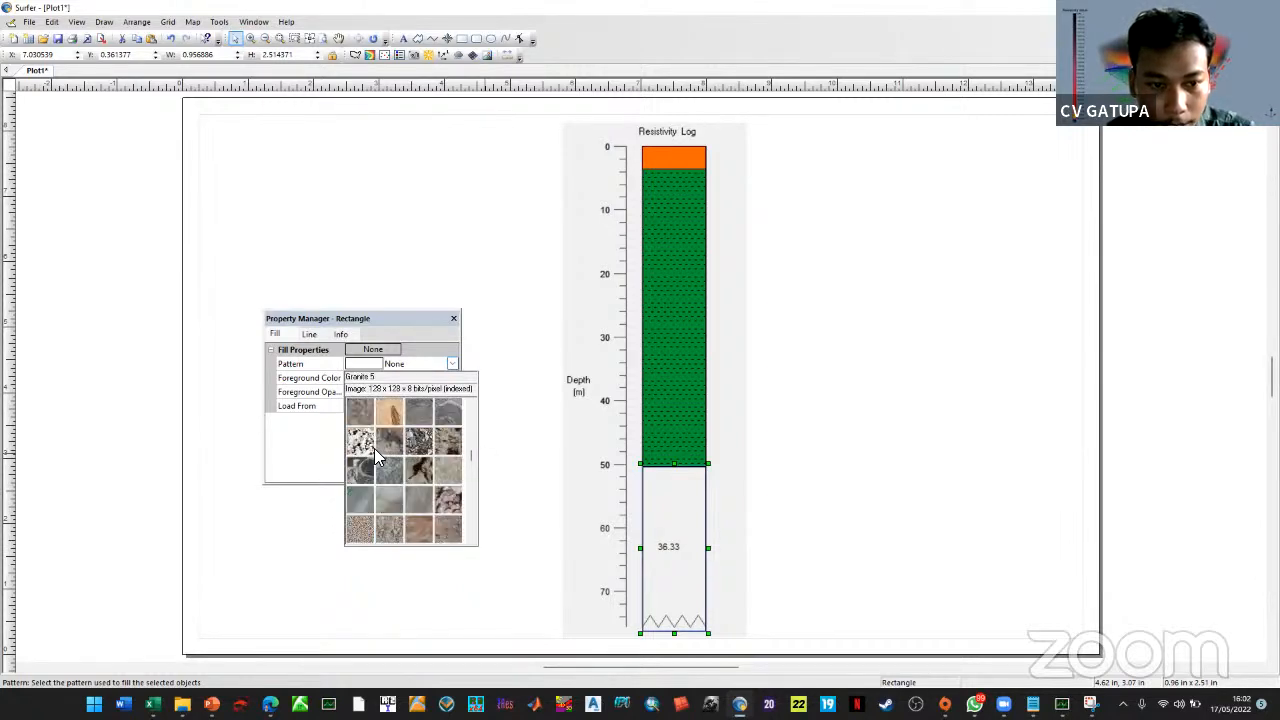
scroll(374, 448, down, 6)
scroll(378, 452, down, 3)
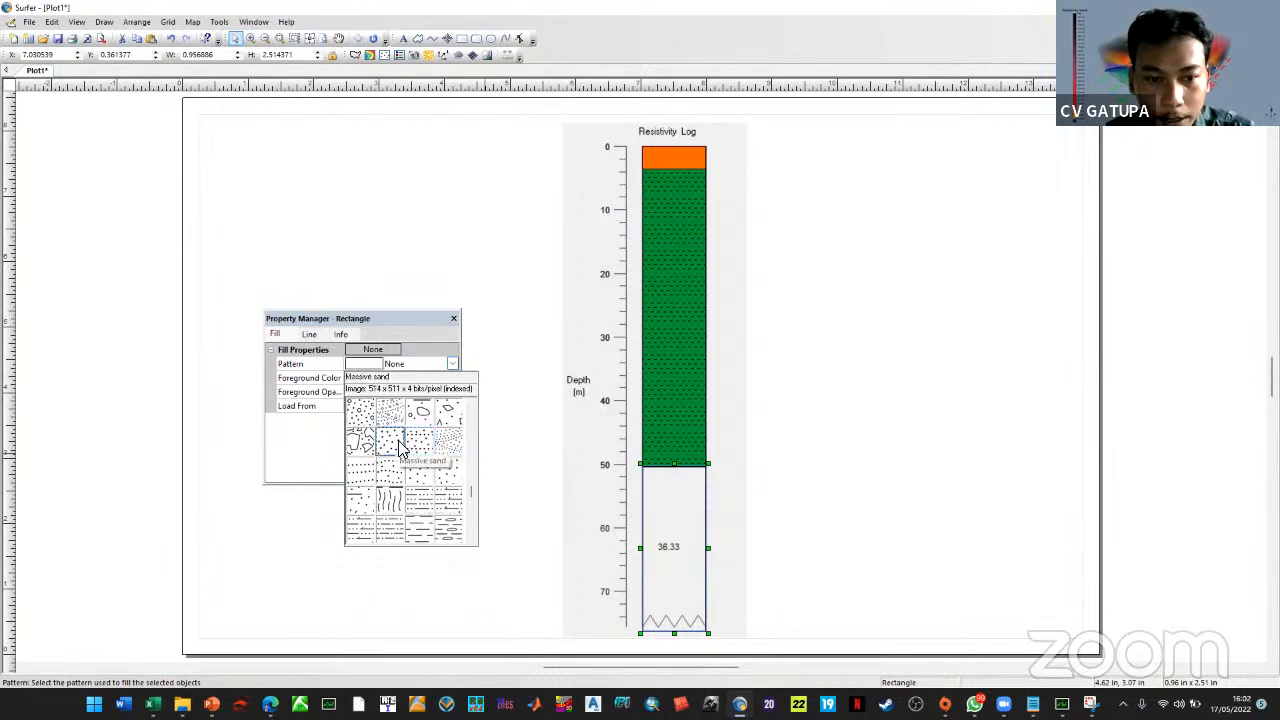
scroll(384, 468, down, 3)
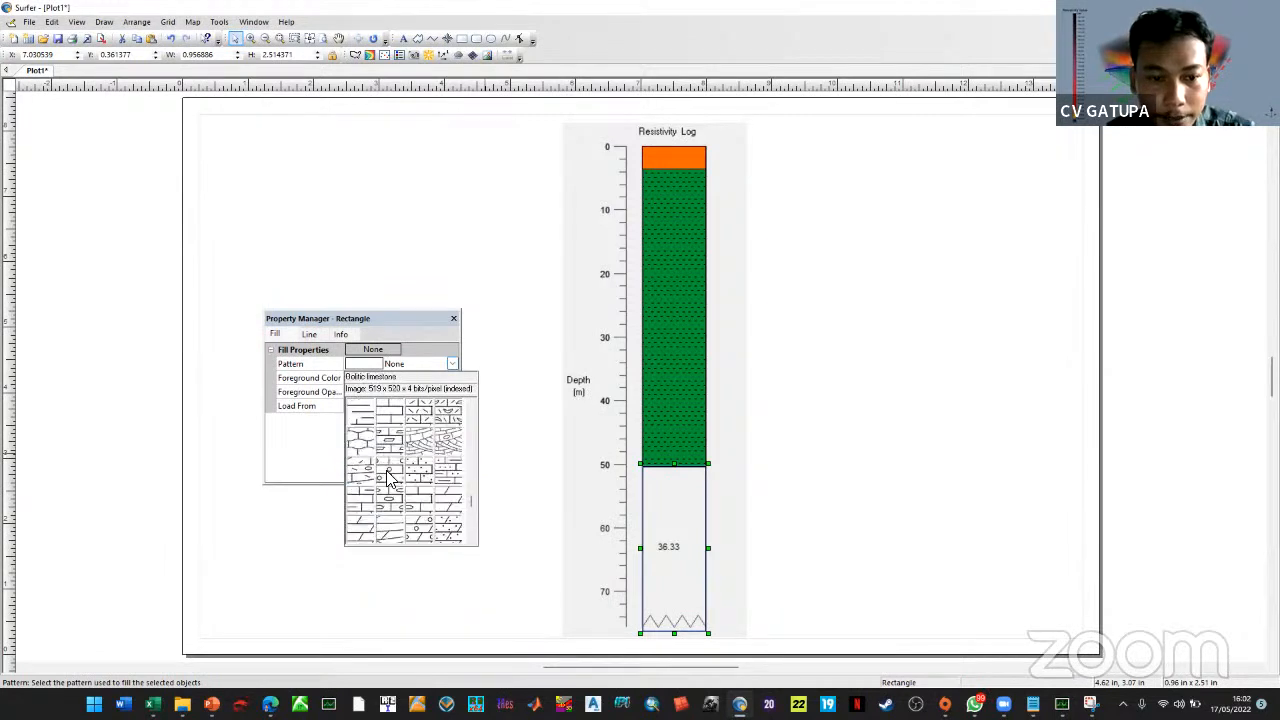
scroll(382, 480, down, 5)
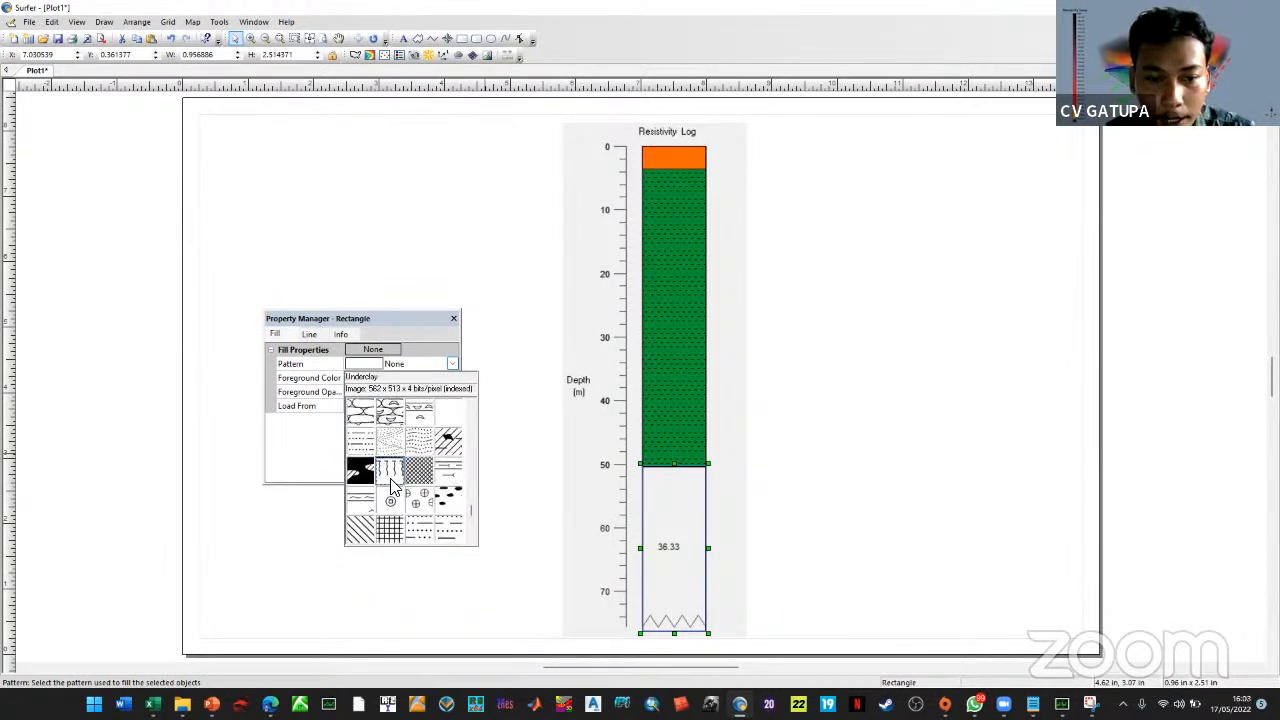
scroll(404, 480, down, 3)
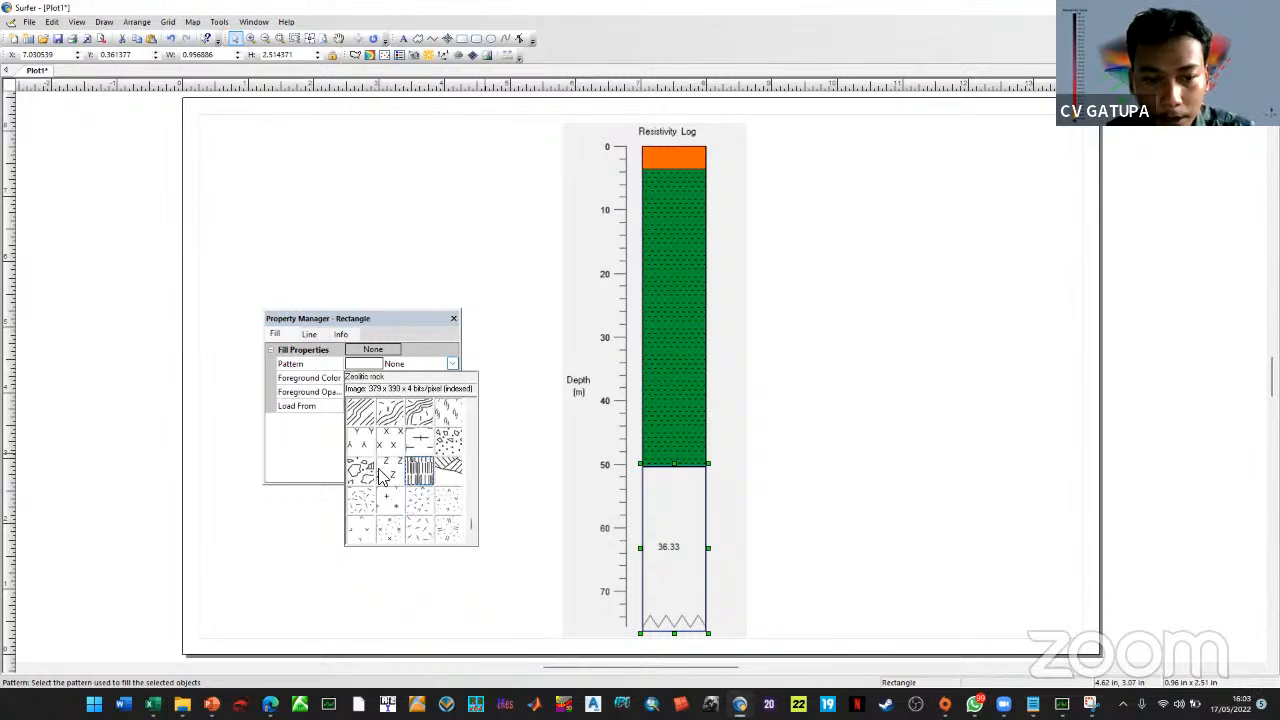
scroll(398, 480, down, 3)
scroll(390, 475, up, 8)
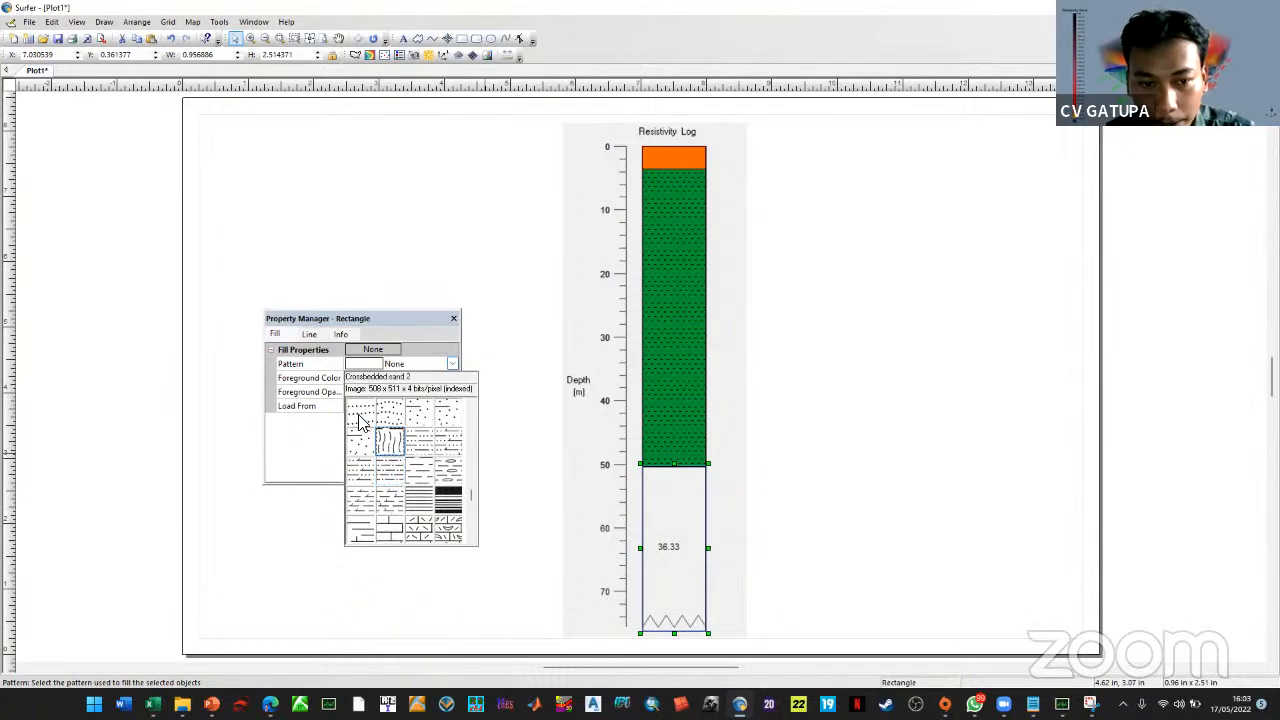
click(230, 385)
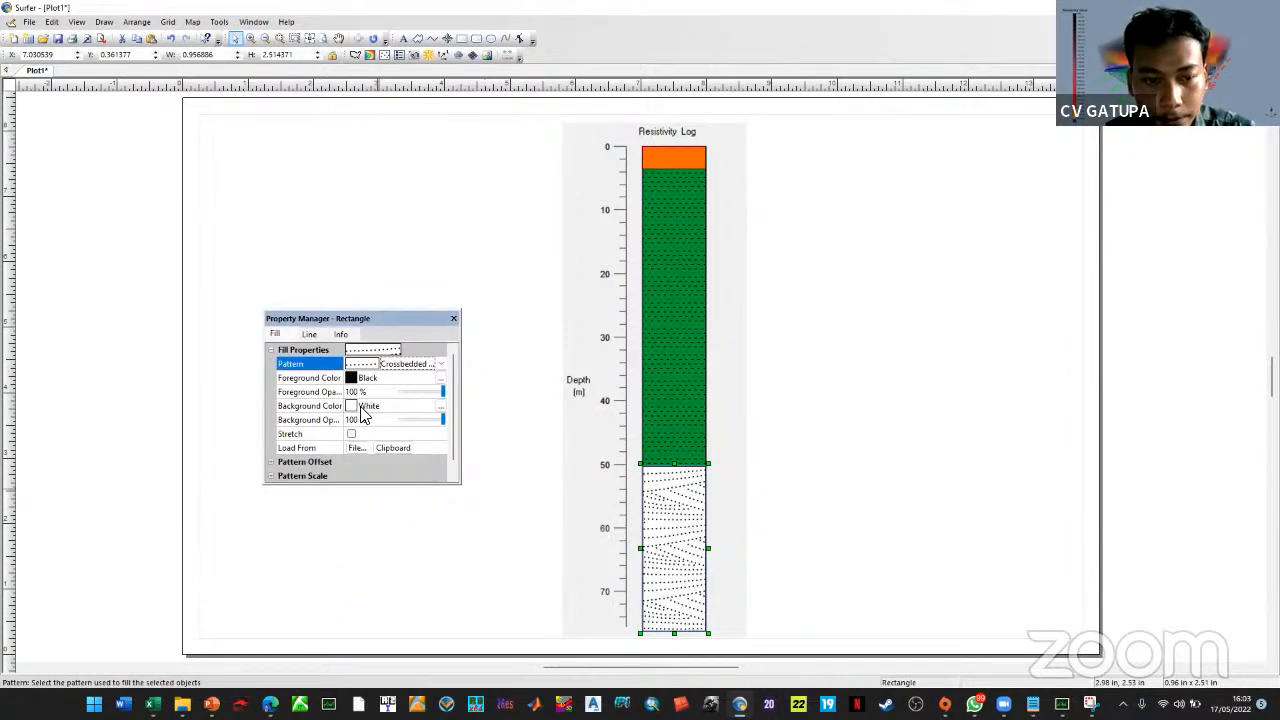
click(363, 406)
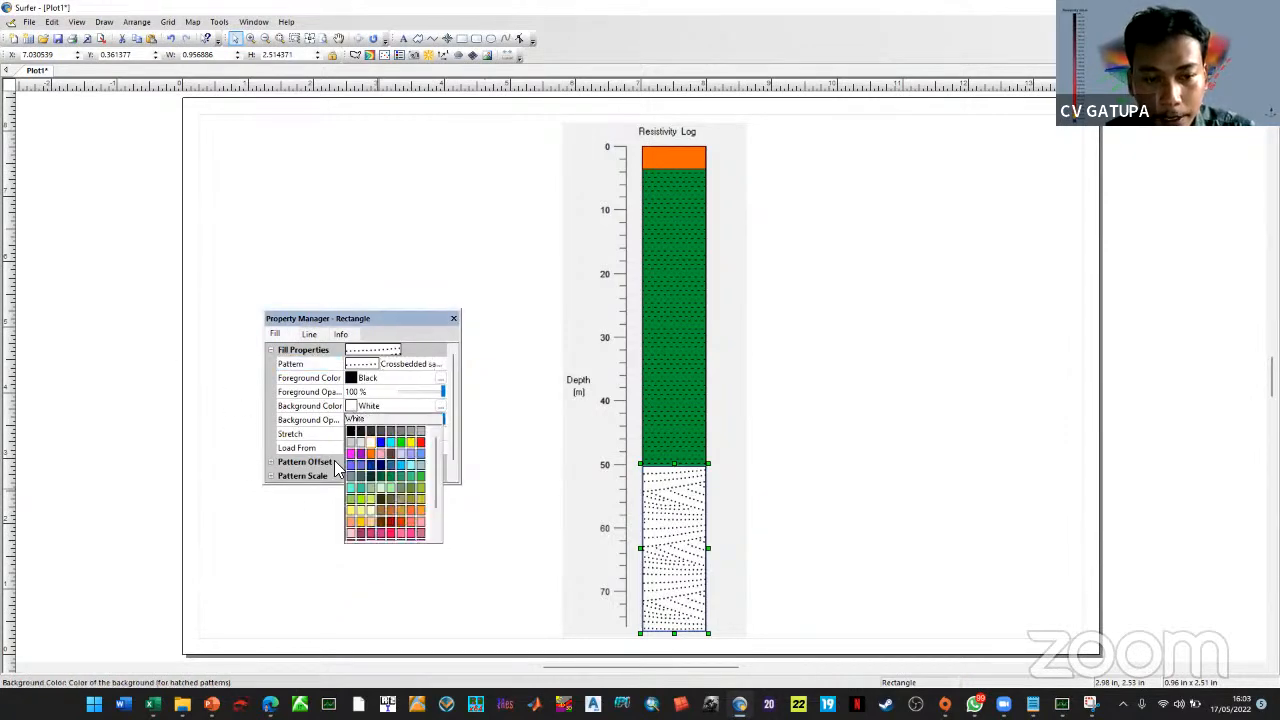
click(372, 532)
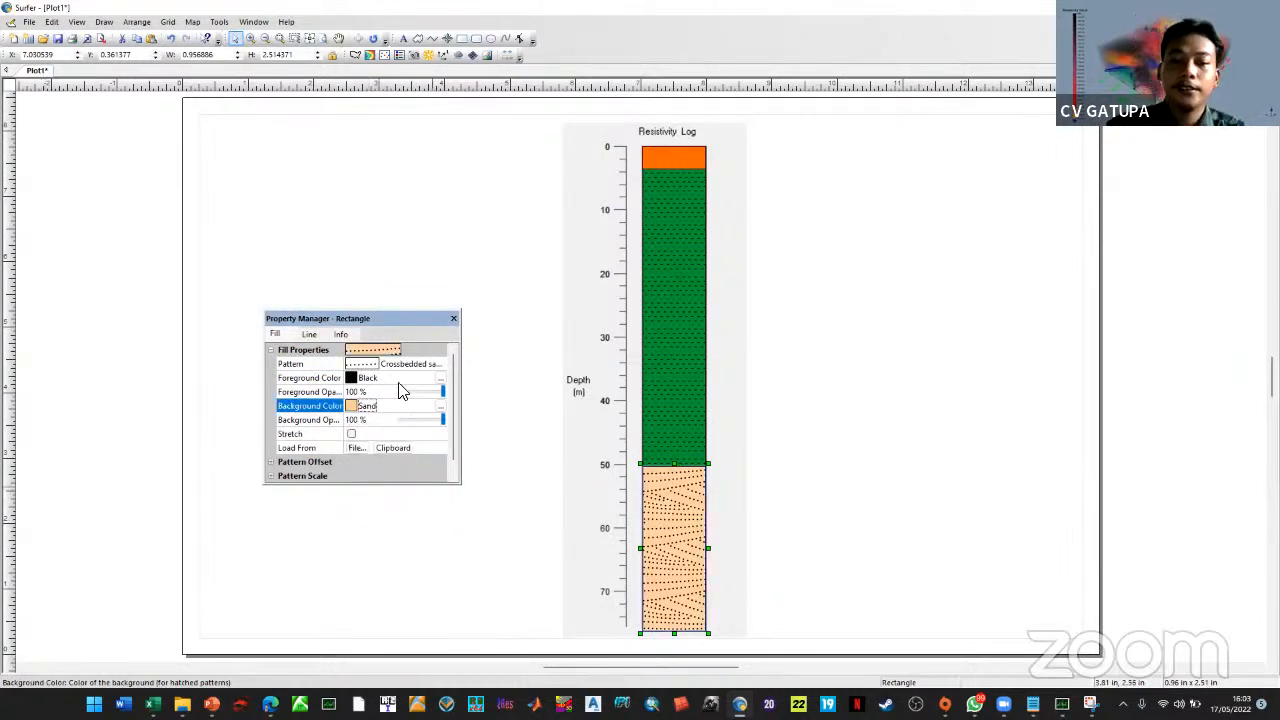
click(454, 318)
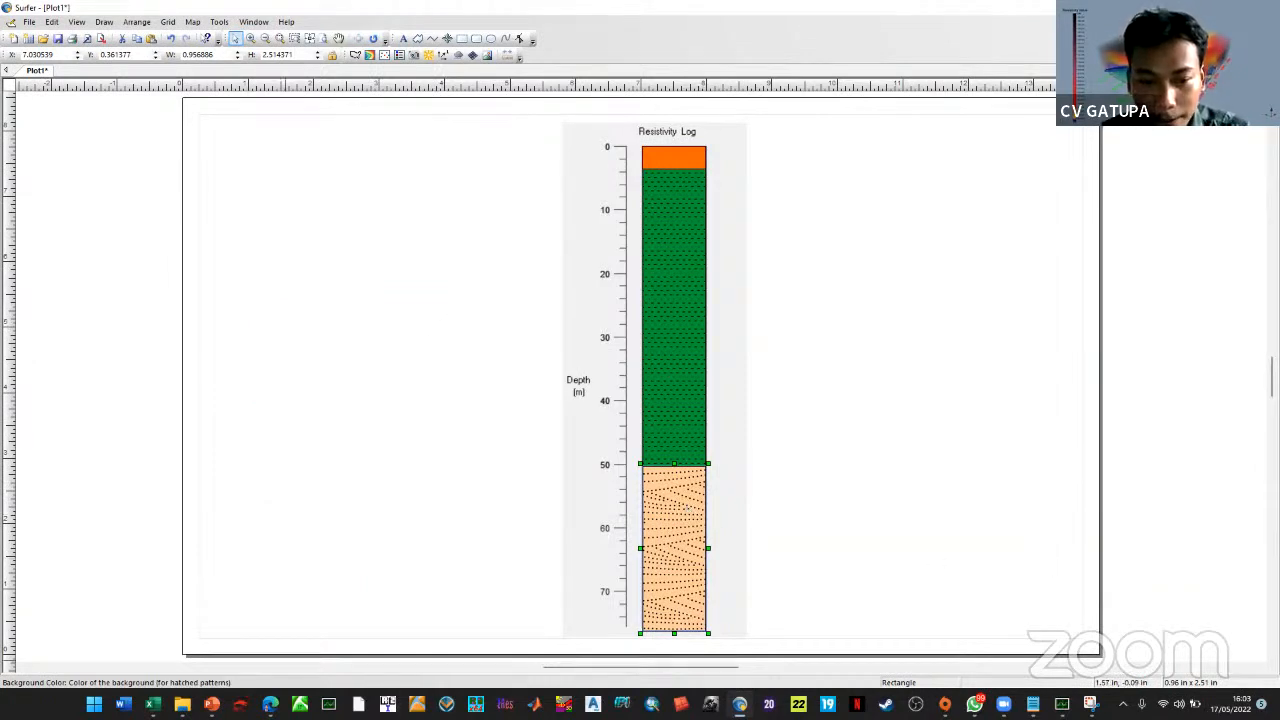
click(1062, 704)
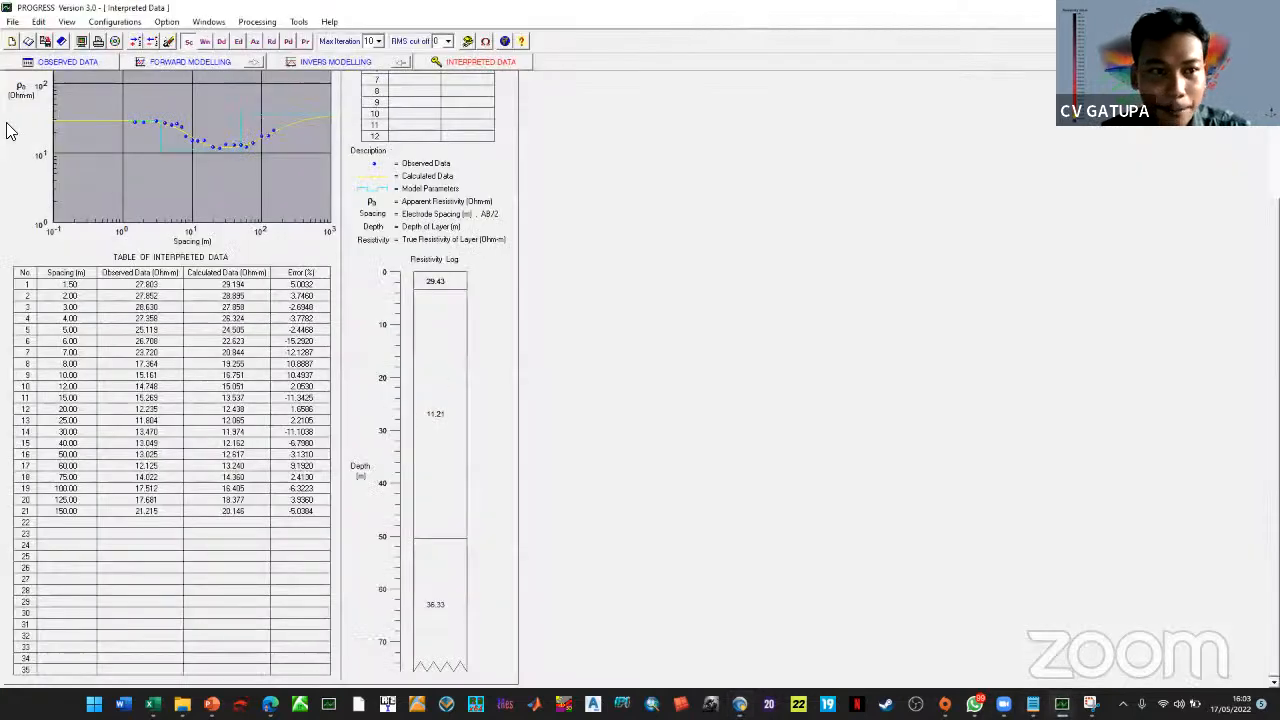
Print the interpreted data sheet to the bitmap image GL-03 (*.bmp) in the project folder
click(12, 21)
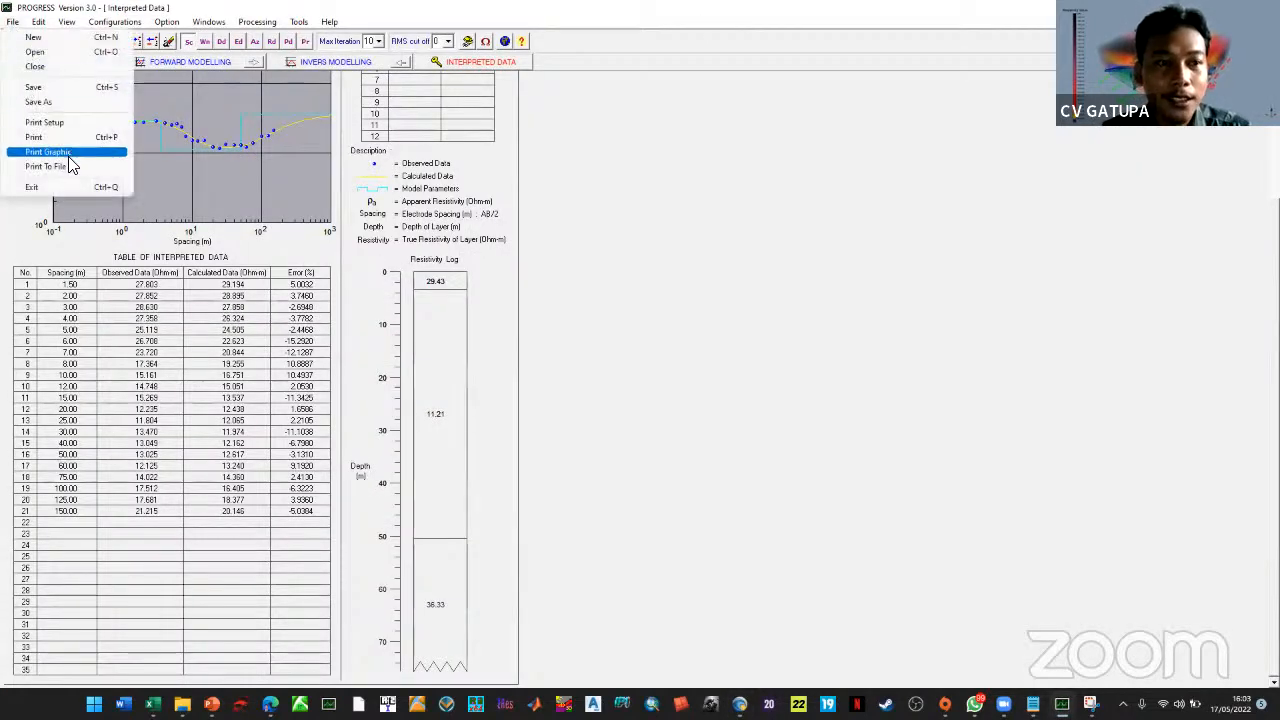
click(648, 231)
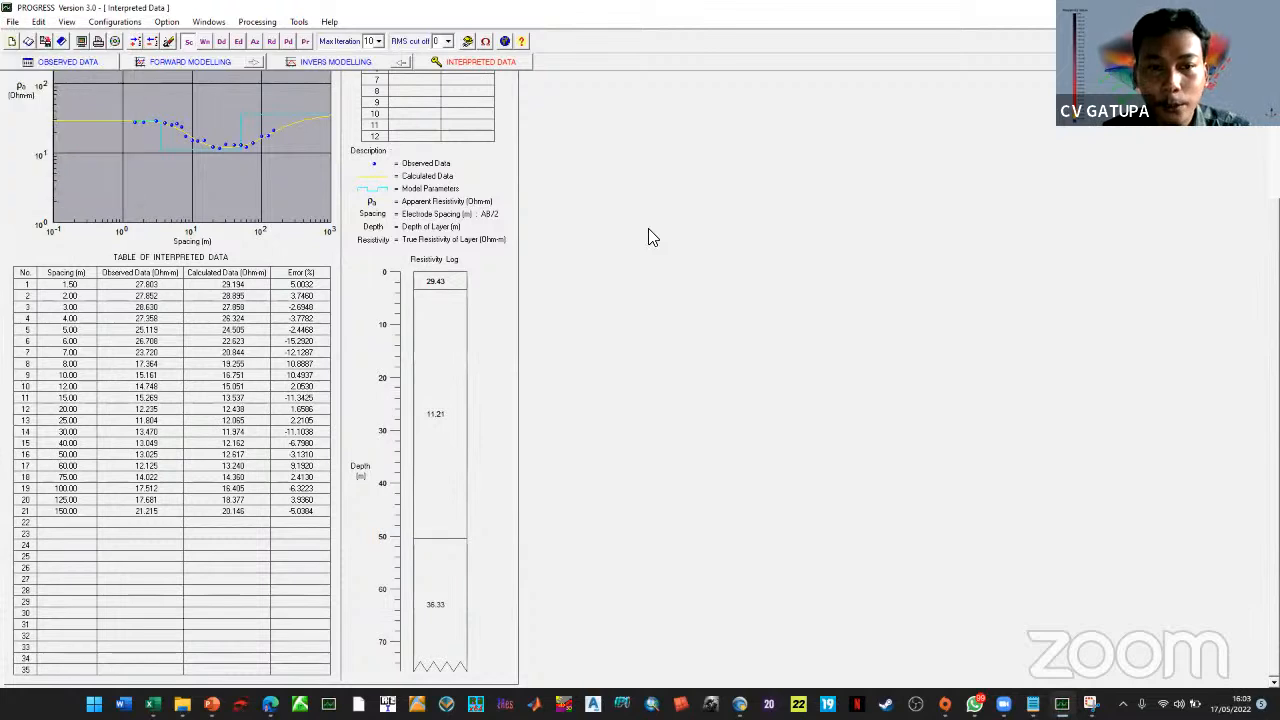
click(10, 22)
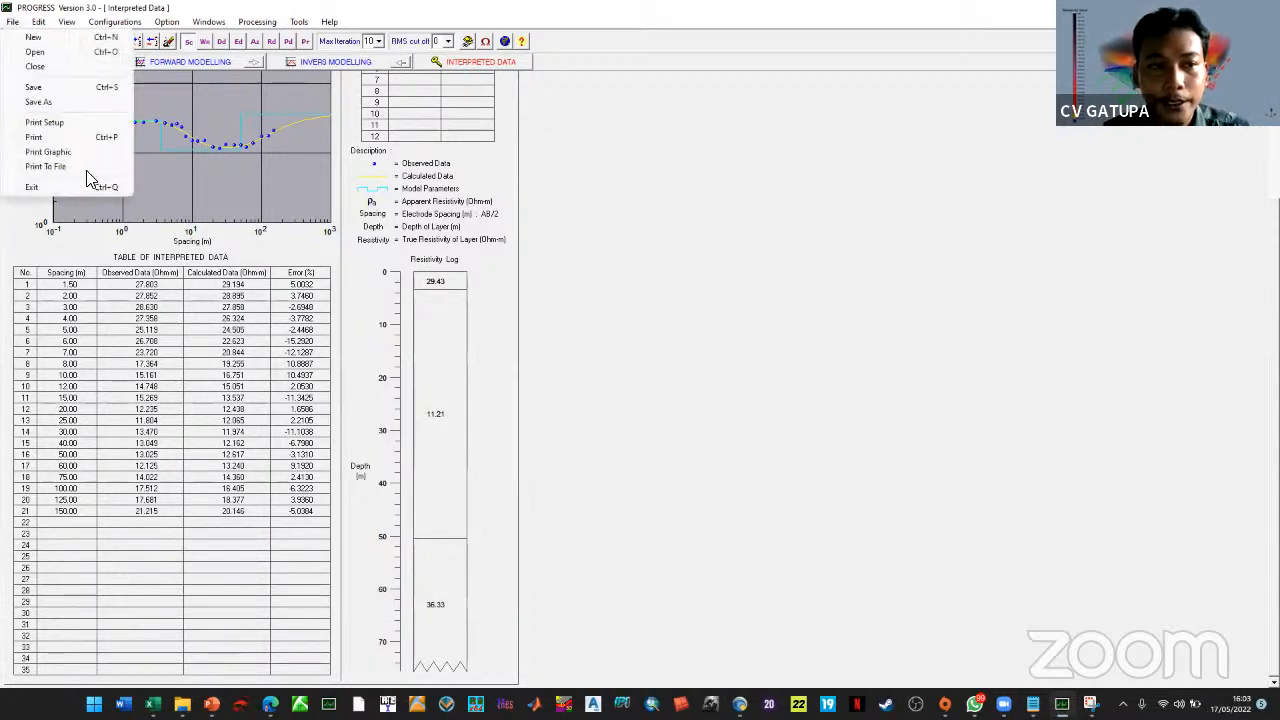
click(68, 170)
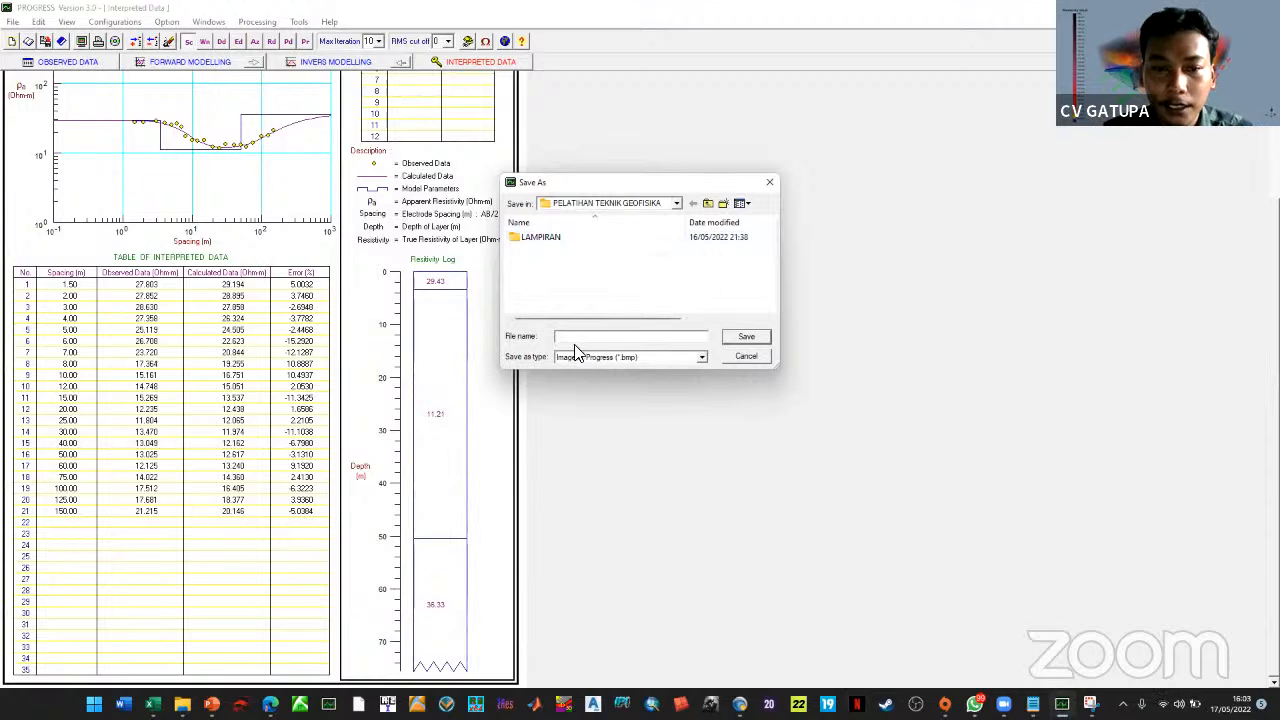
text(GL-03)
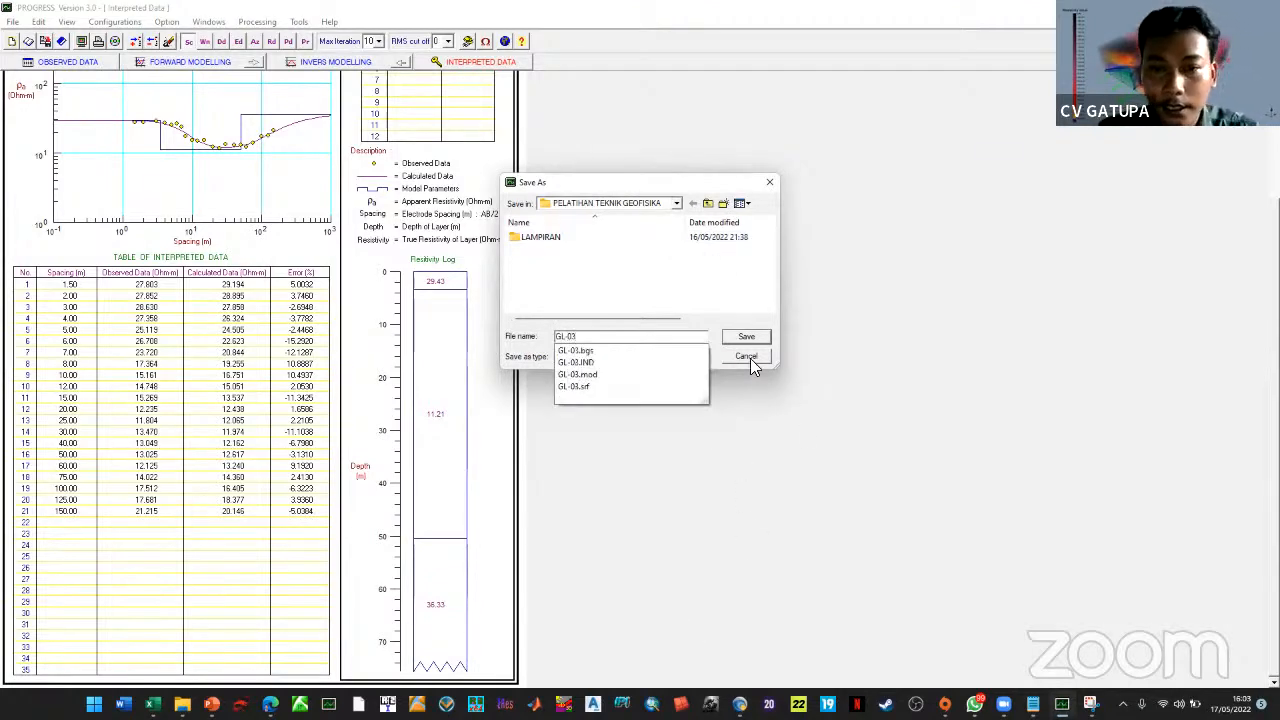
click(714, 318)
click(634, 358)
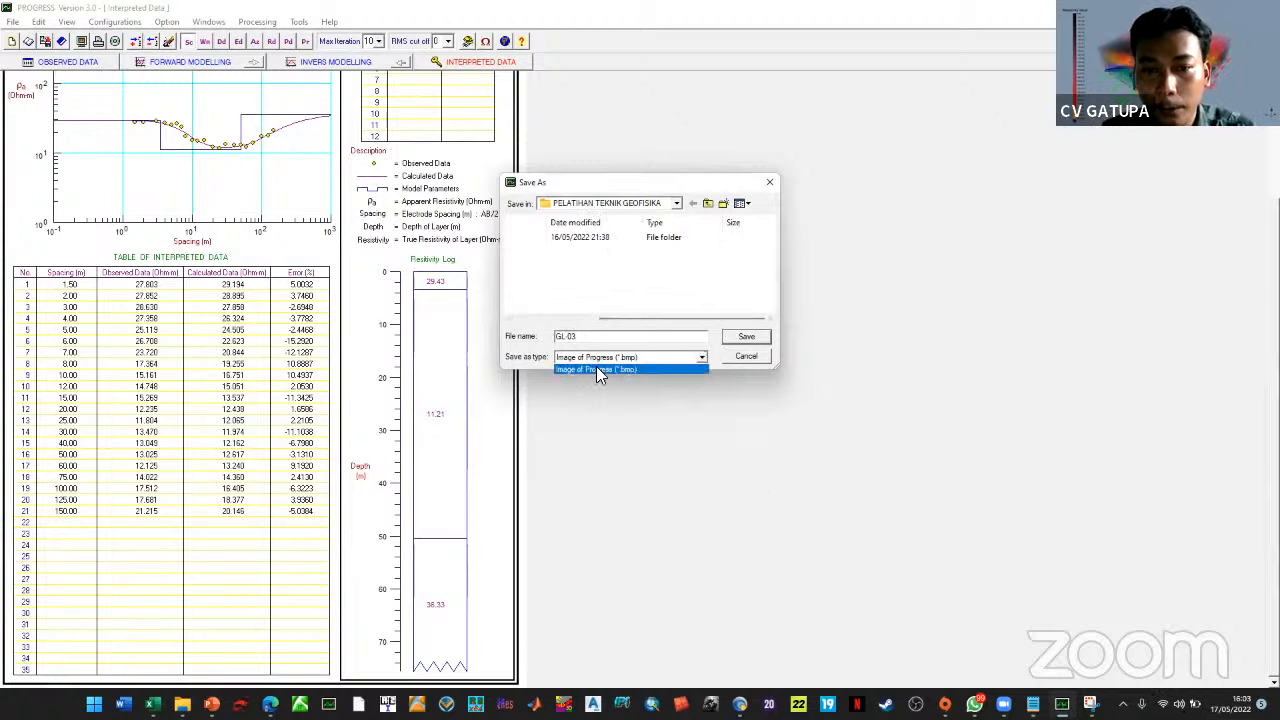
click(748, 340)
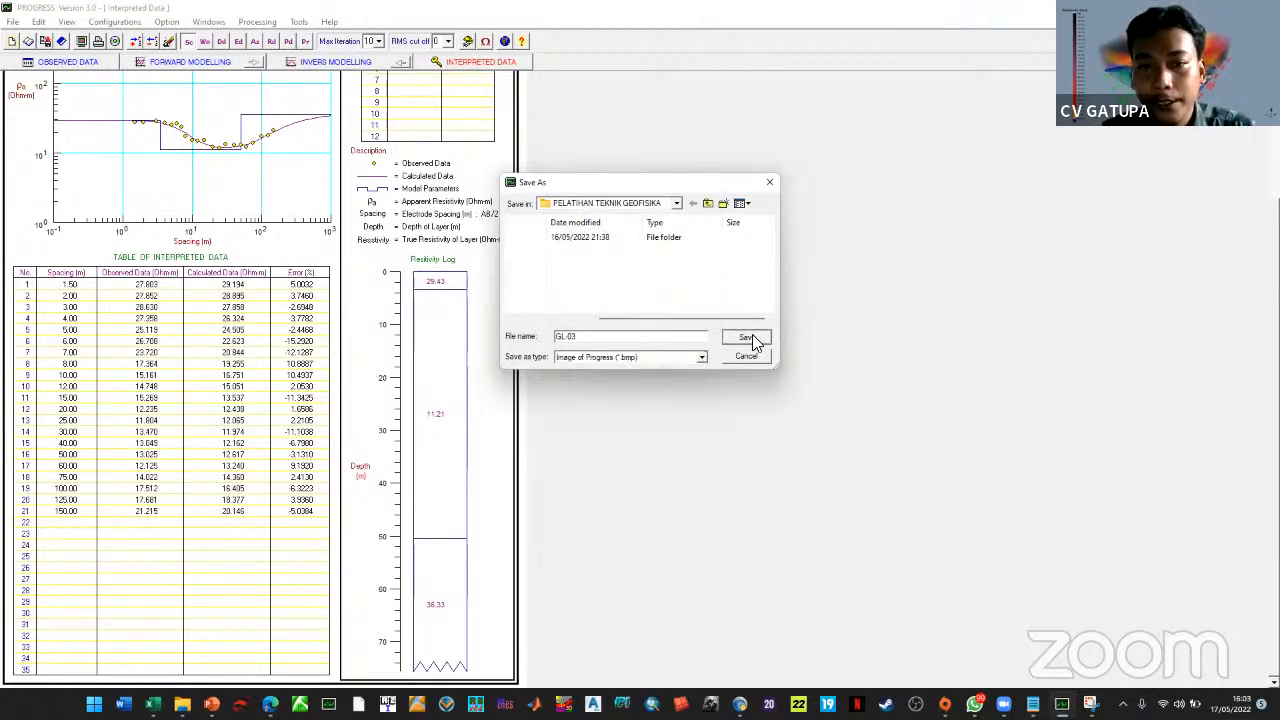
click(750, 336)
click(182, 704)
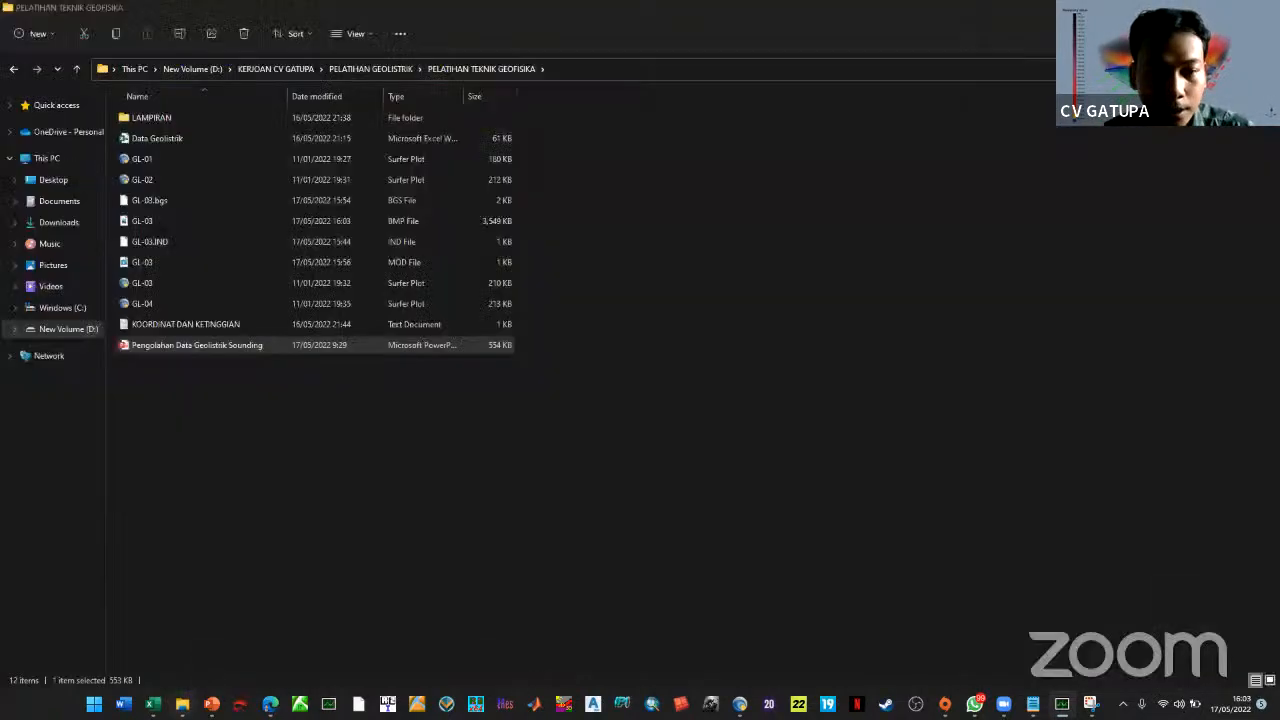
Open GL-03.bmp to review the export, then return to the Surfer log plot
click(158, 214)
key(Return)
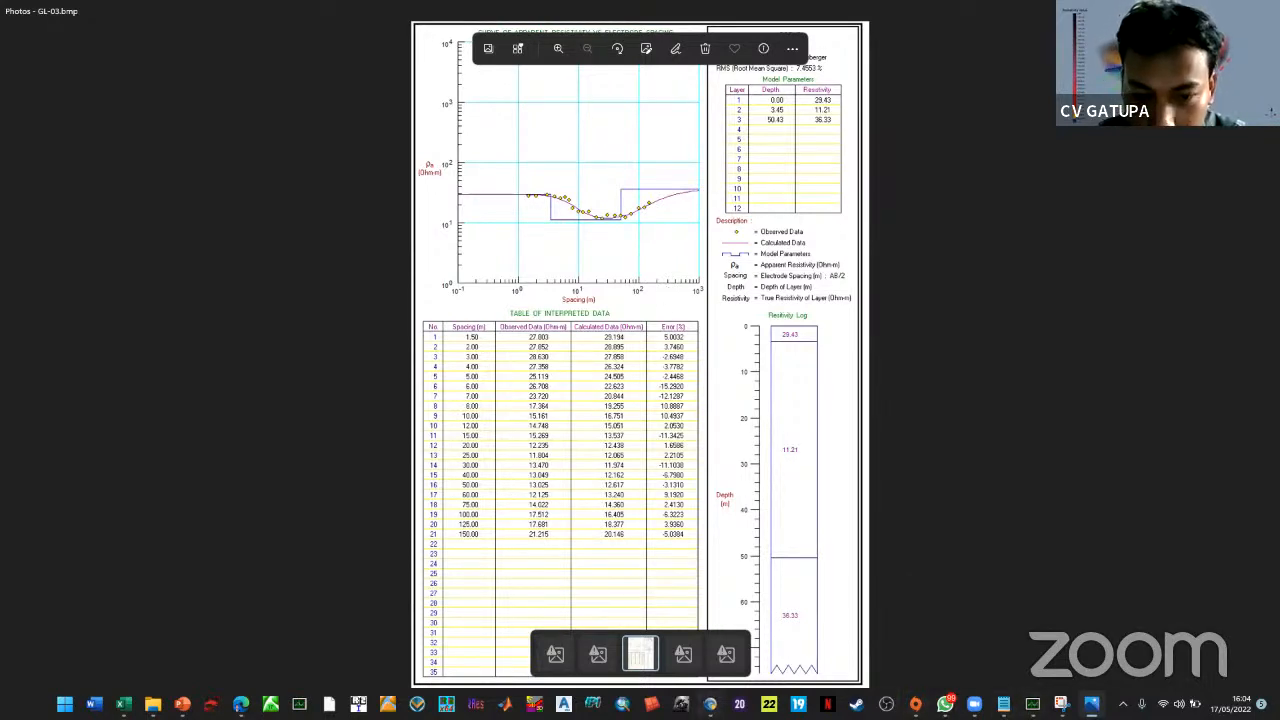
click(709, 703)
click(805, 449)
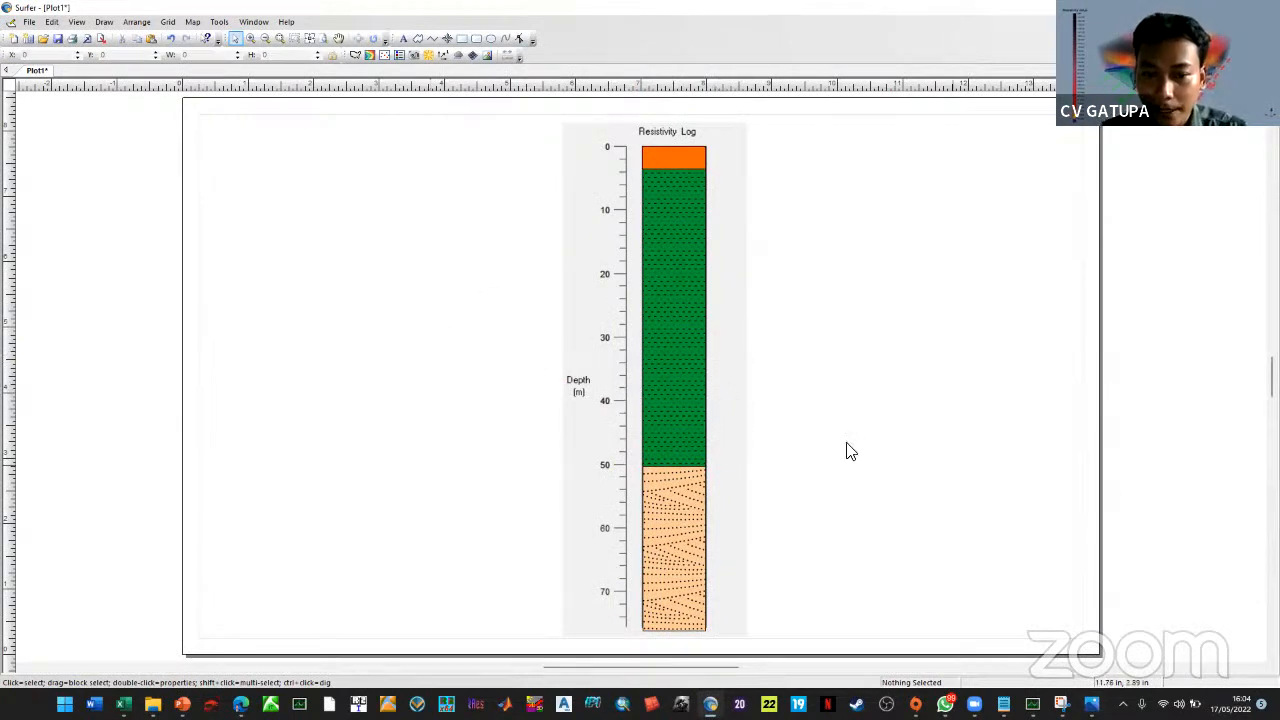
Draw a small rectangle to the right of the log near 20 m
click(104, 21)
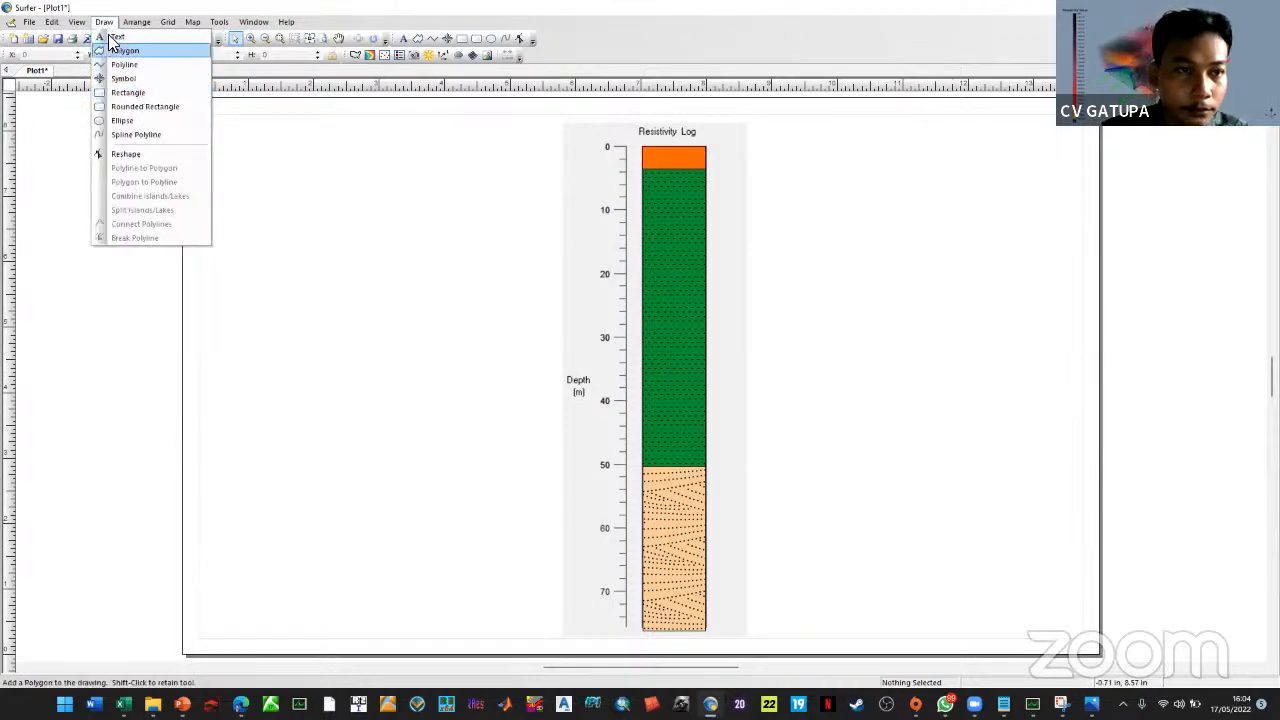
click(128, 92)
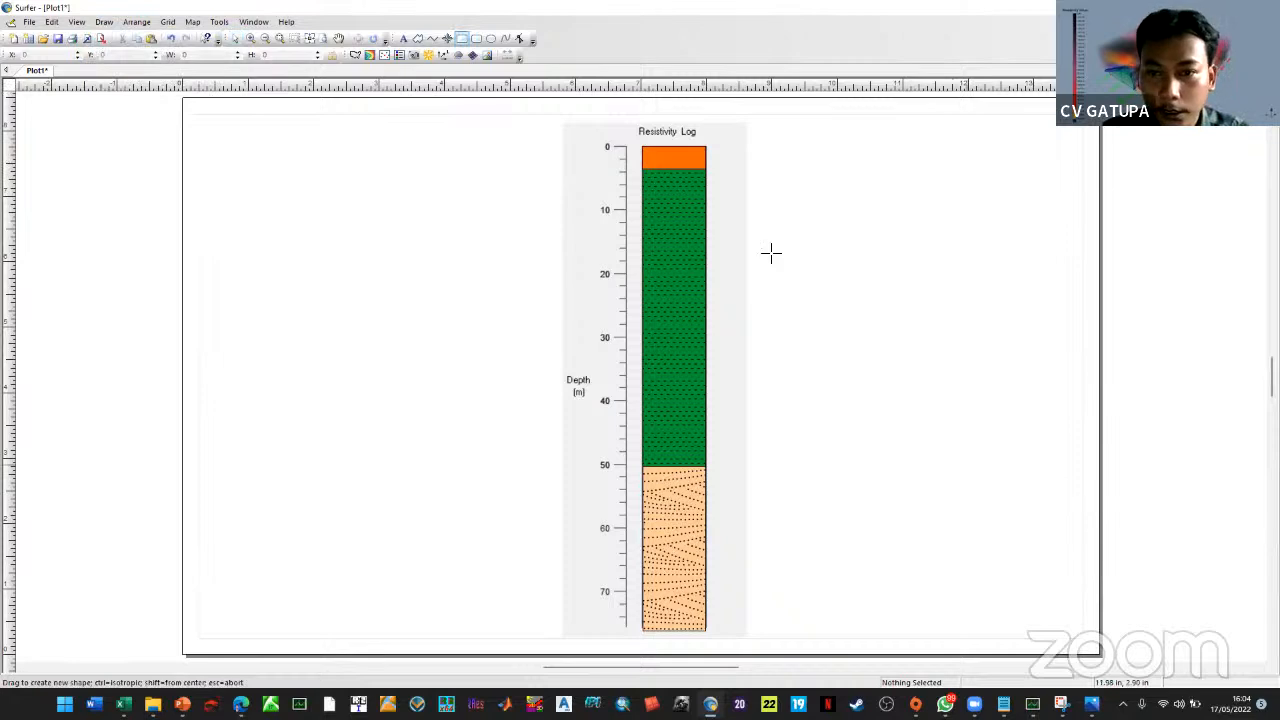
drag(792, 270, 827, 298)
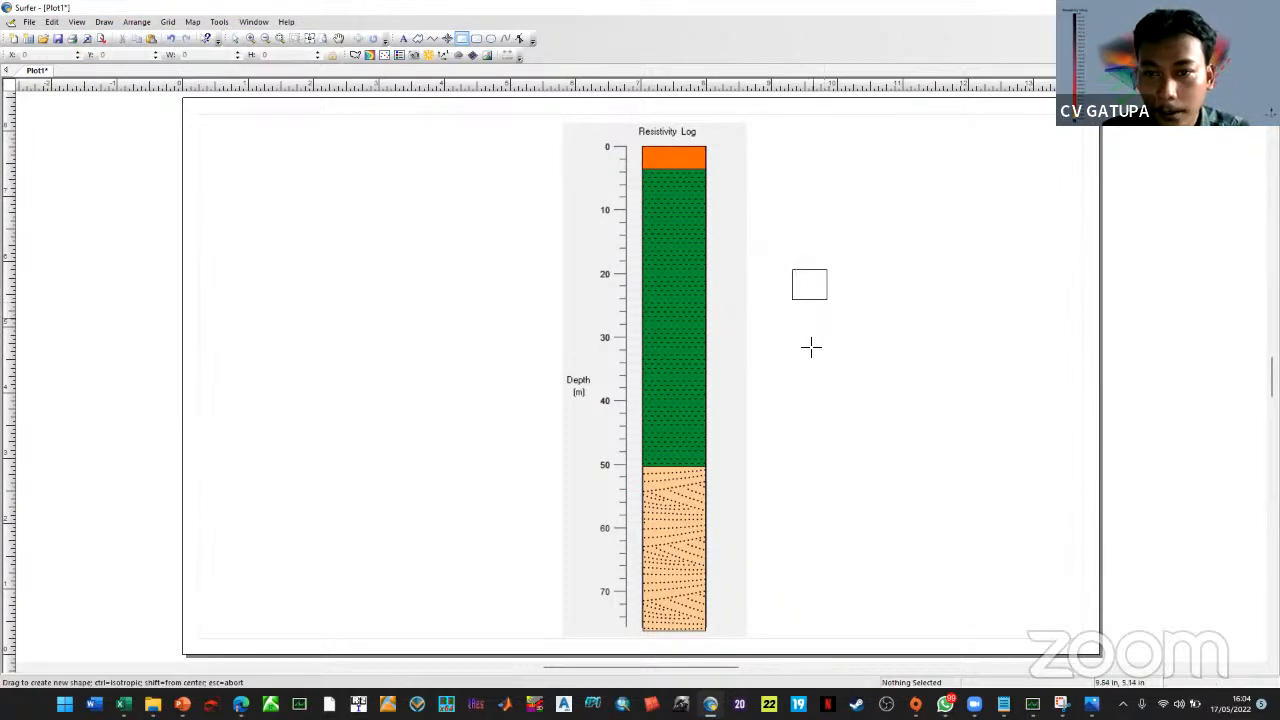
click(231, 40)
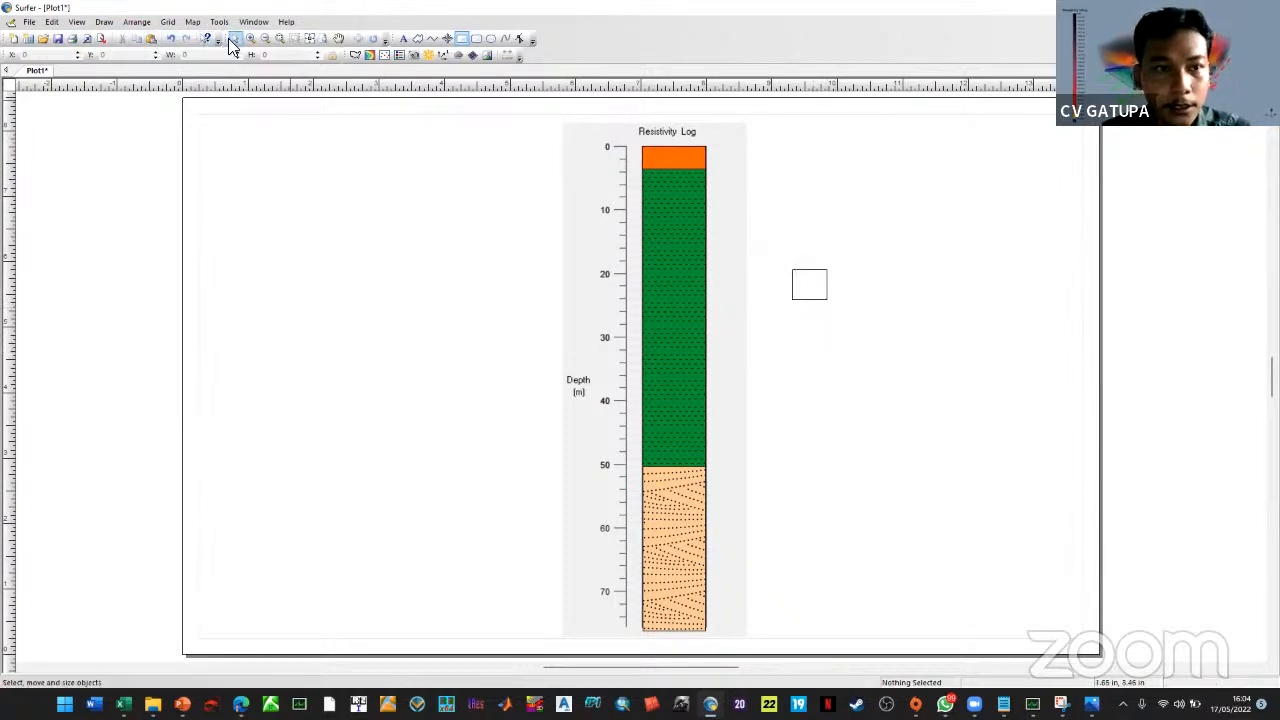
click(827, 303)
Duplicate the small rectangle into three boxes stacked beside the log
key(ctrl+c)
key(ctrl+v)
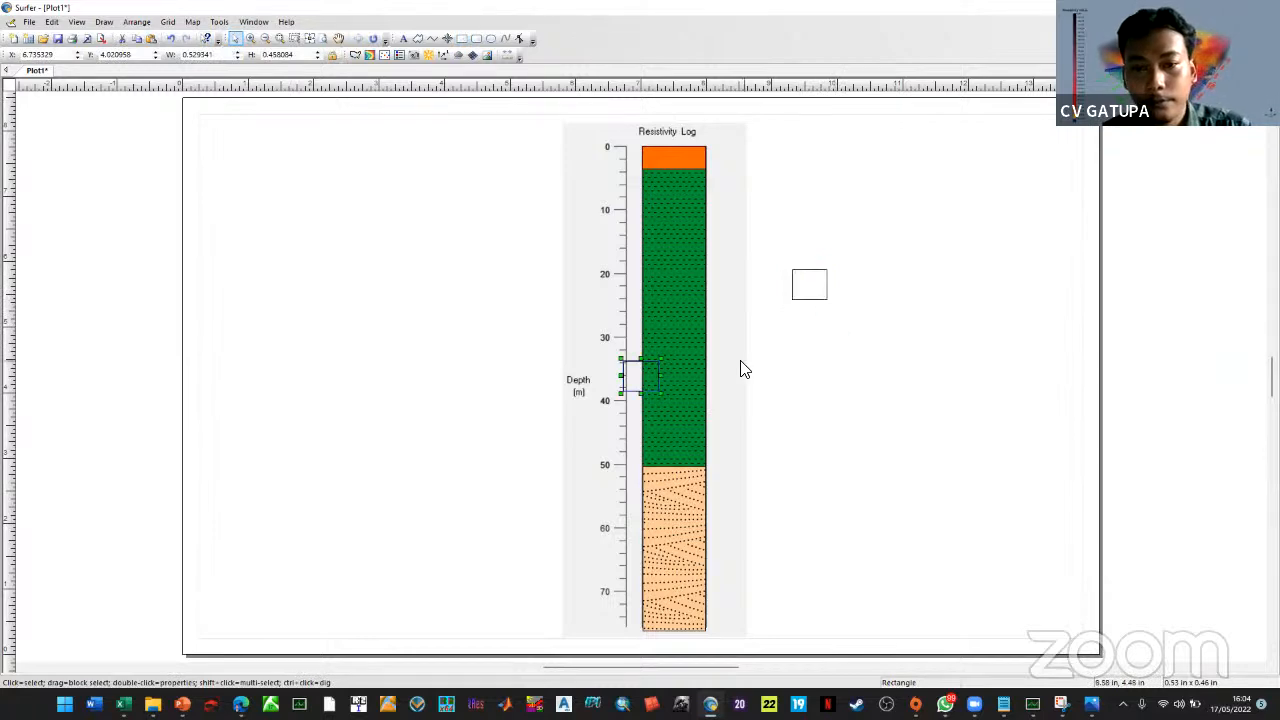
drag(654, 388, 829, 348)
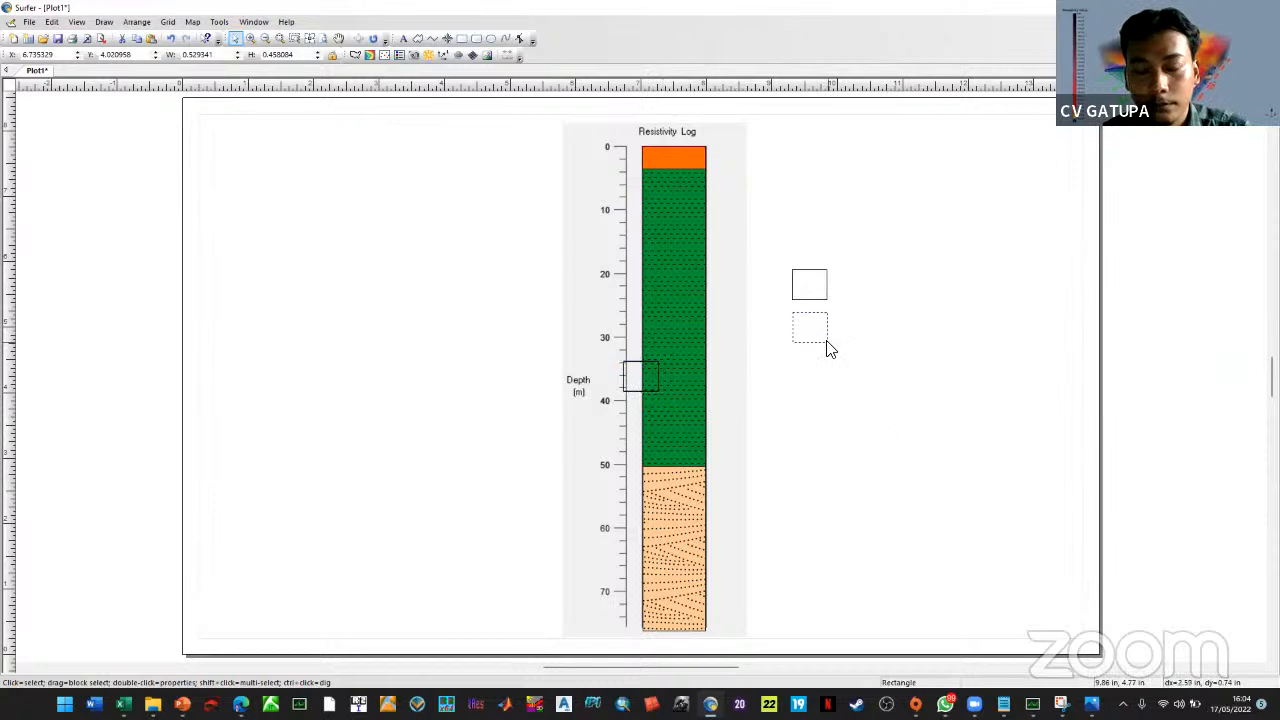
drag(655, 388, 833, 398)
click(903, 483)
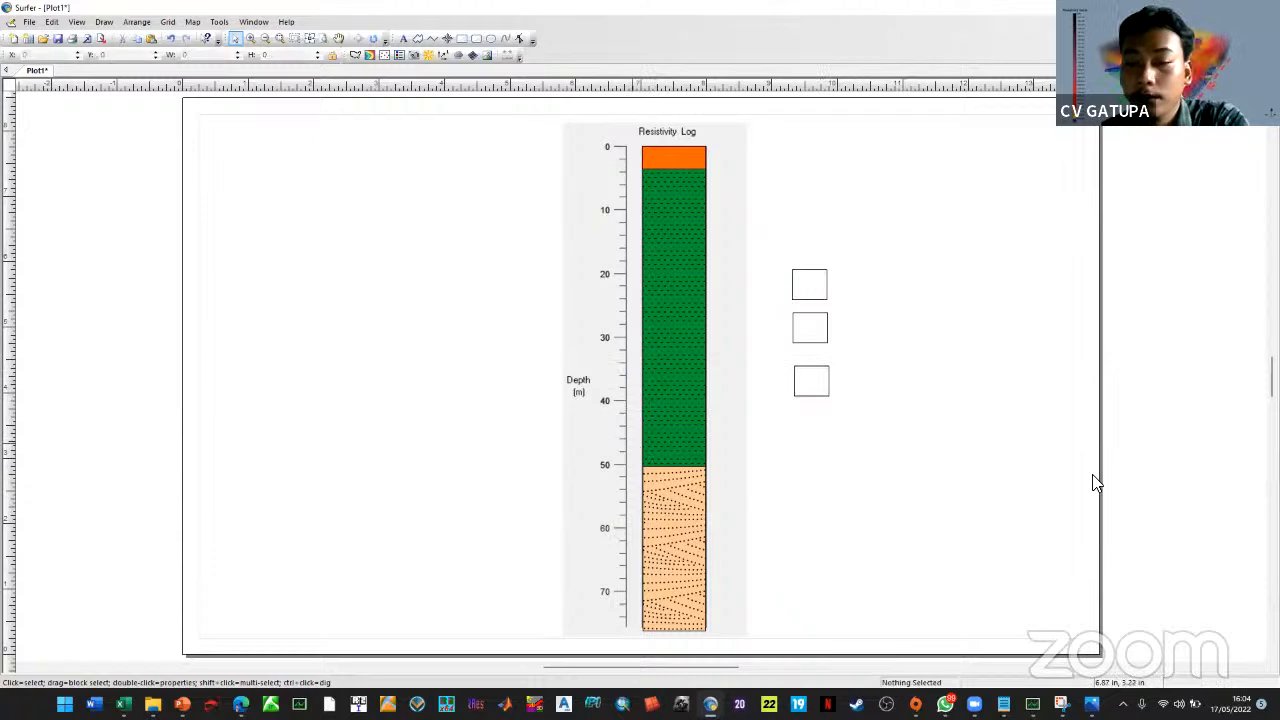
double_click(792, 284)
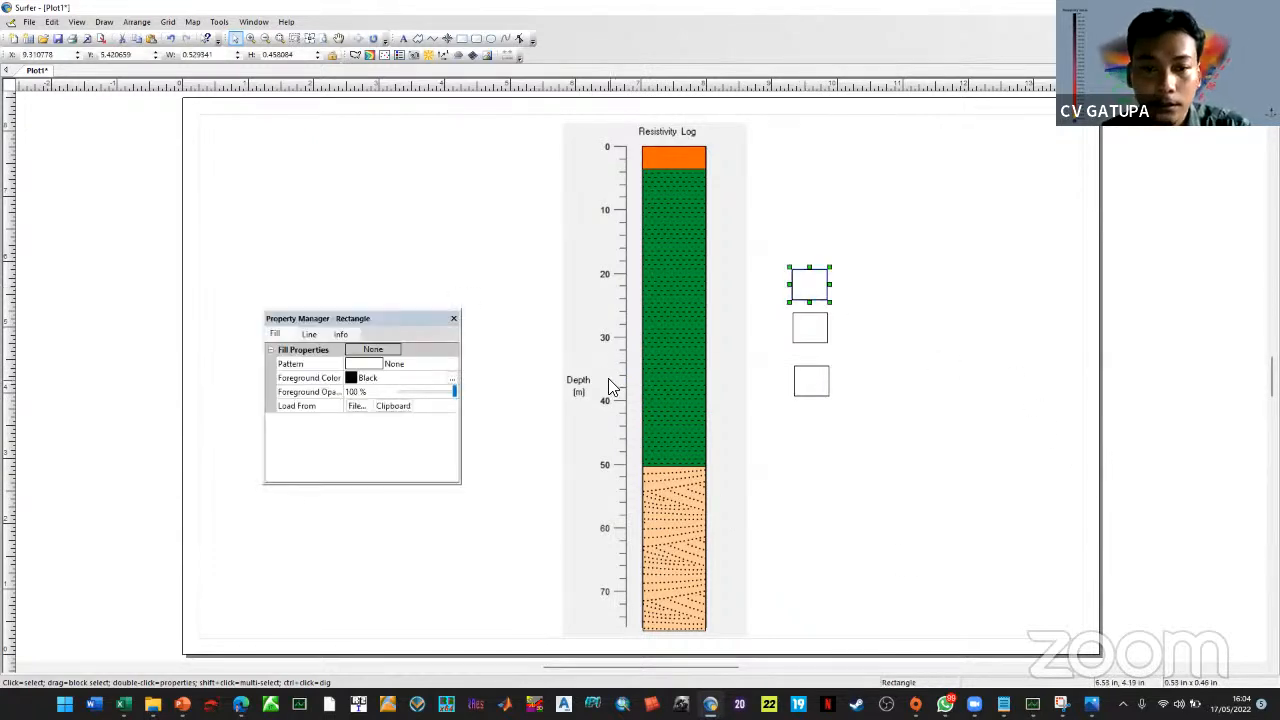
Fill the top legend box orange and the second with claystone on Grass Green
click(380, 378)
click(376, 430)
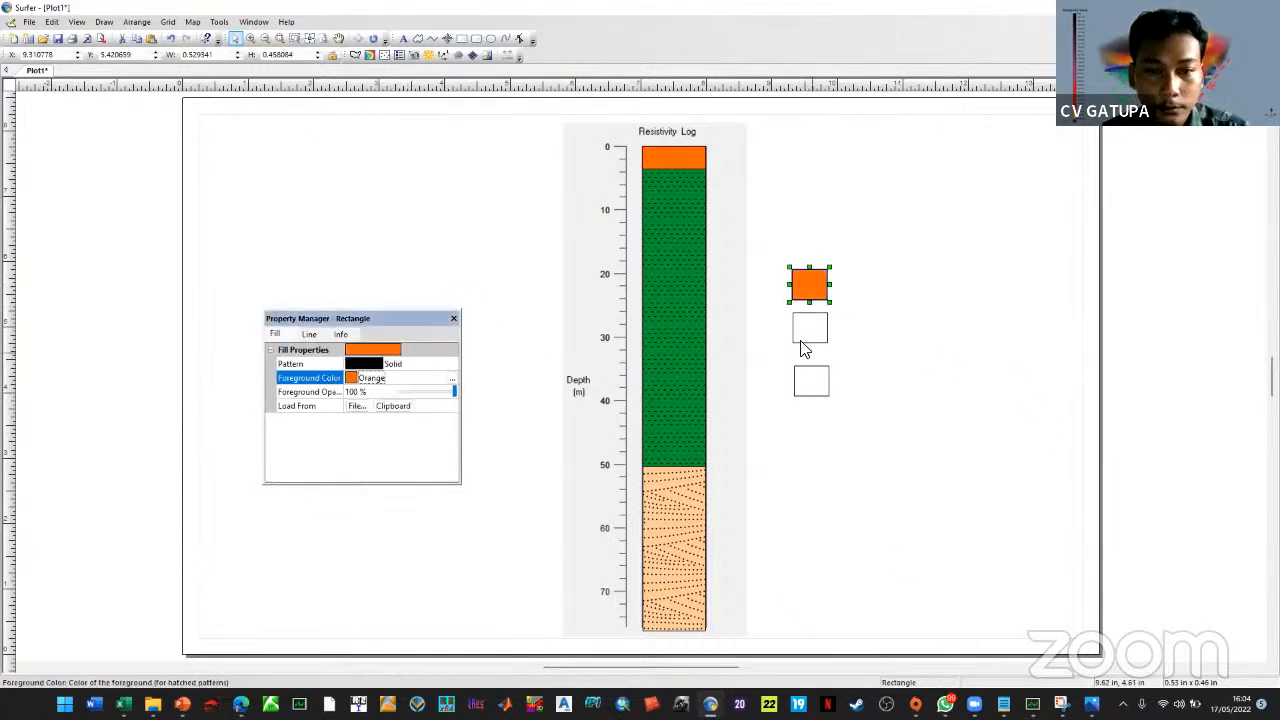
click(800, 334)
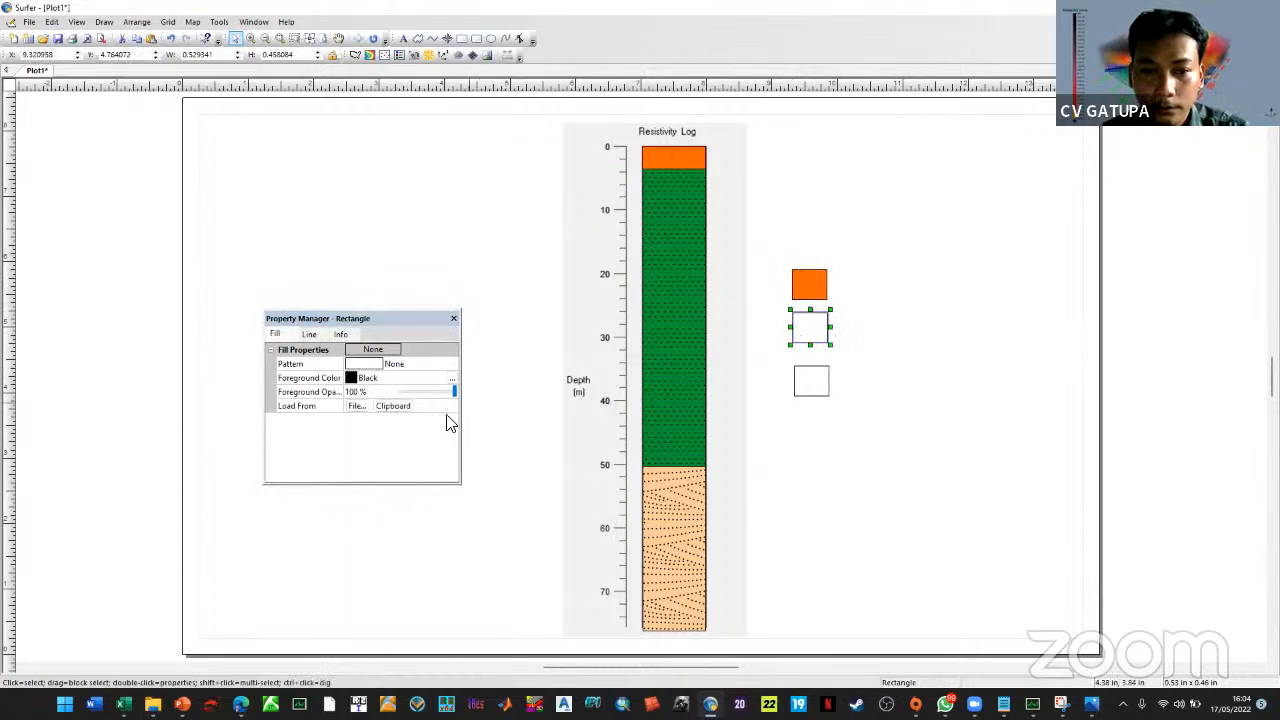
click(361, 382)
click(370, 432)
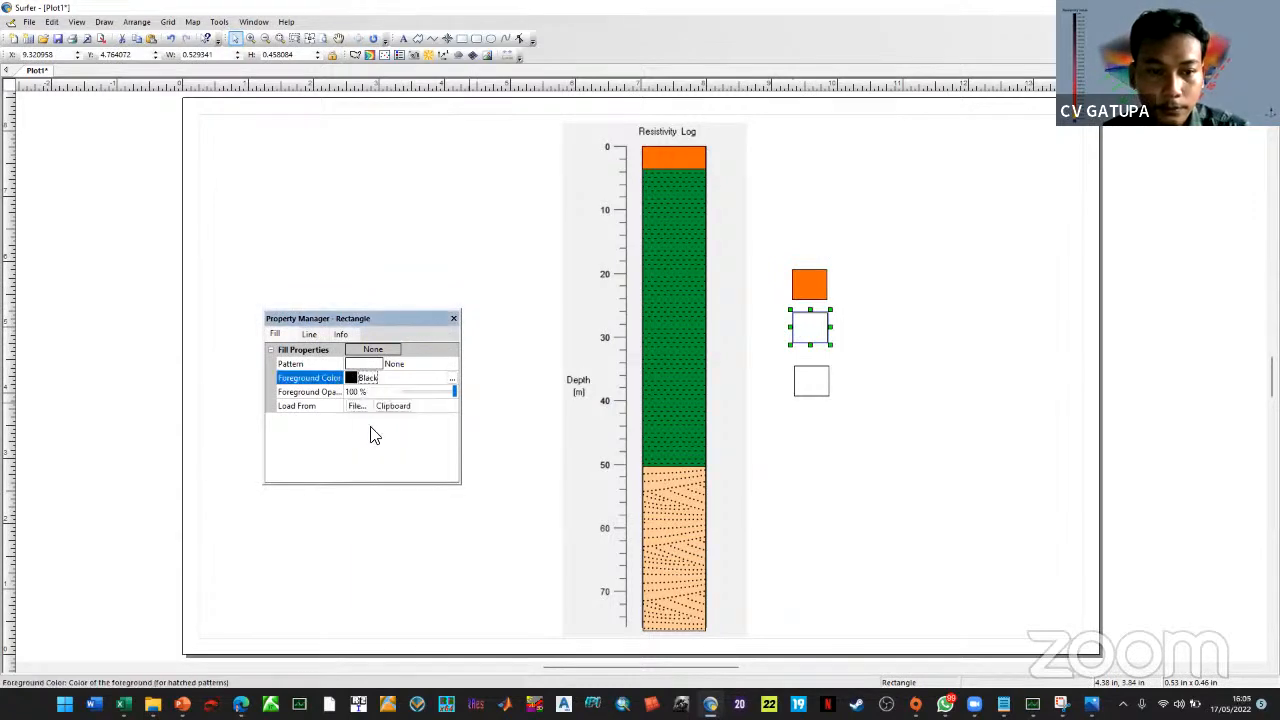
click(370, 364)
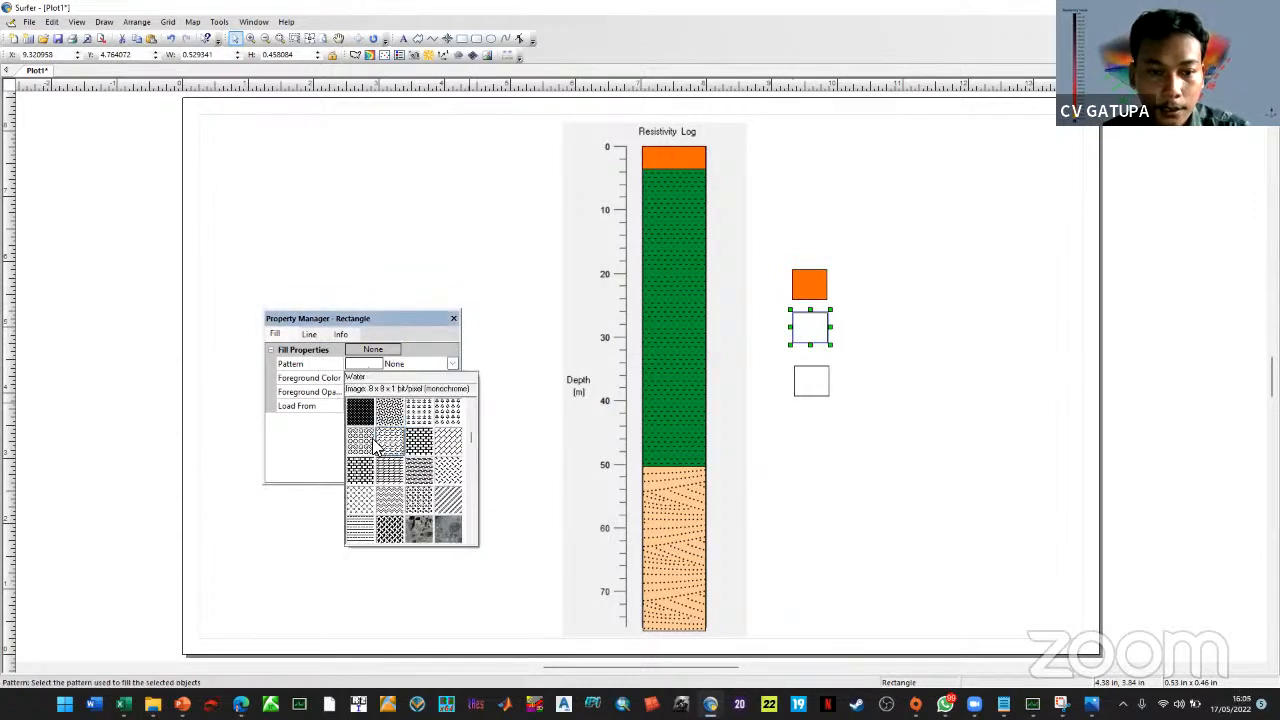
scroll(375, 445, down, 6)
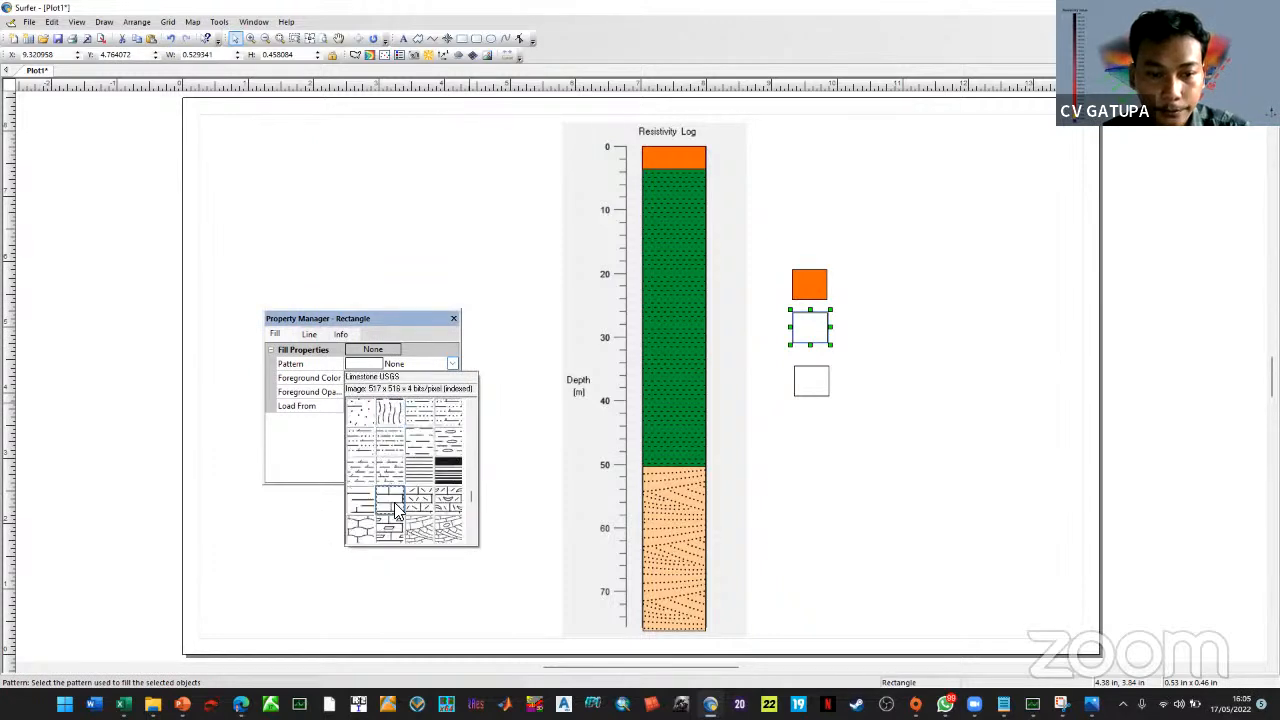
scroll(394, 482, down, 2)
scroll(391, 506, up, 2)
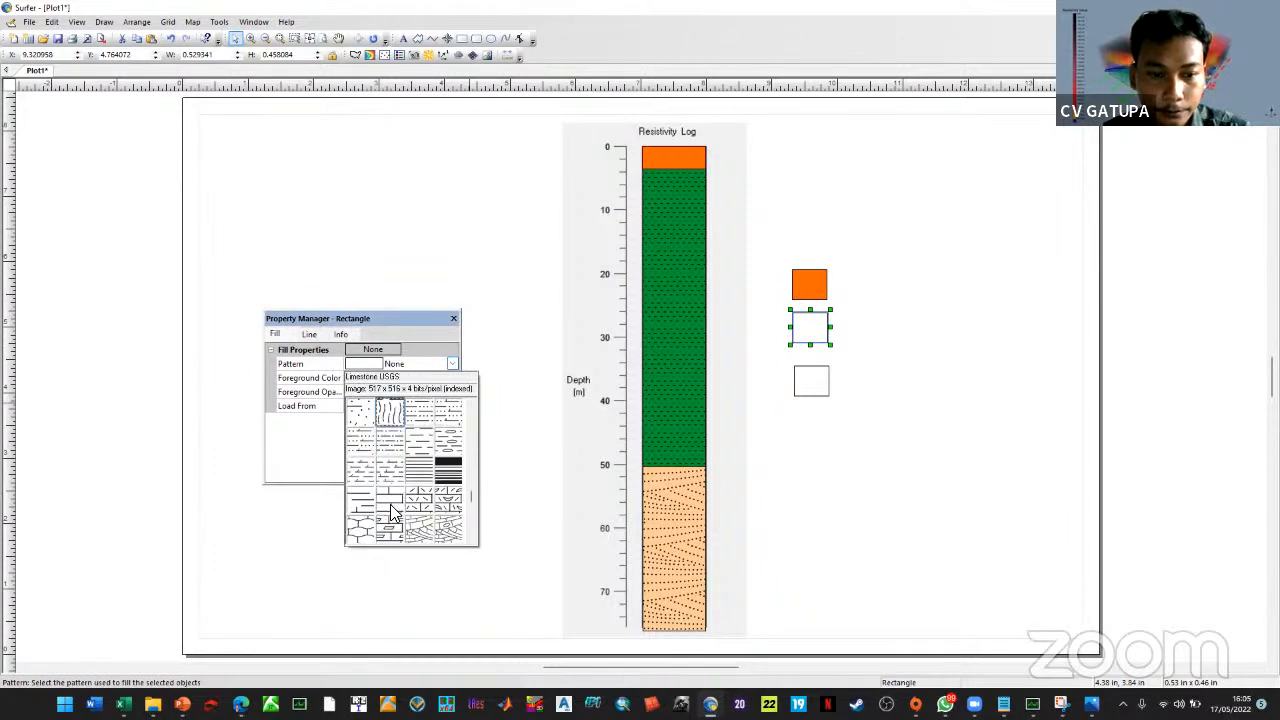
scroll(393, 513, down, 2)
scroll(393, 514, up, 2)
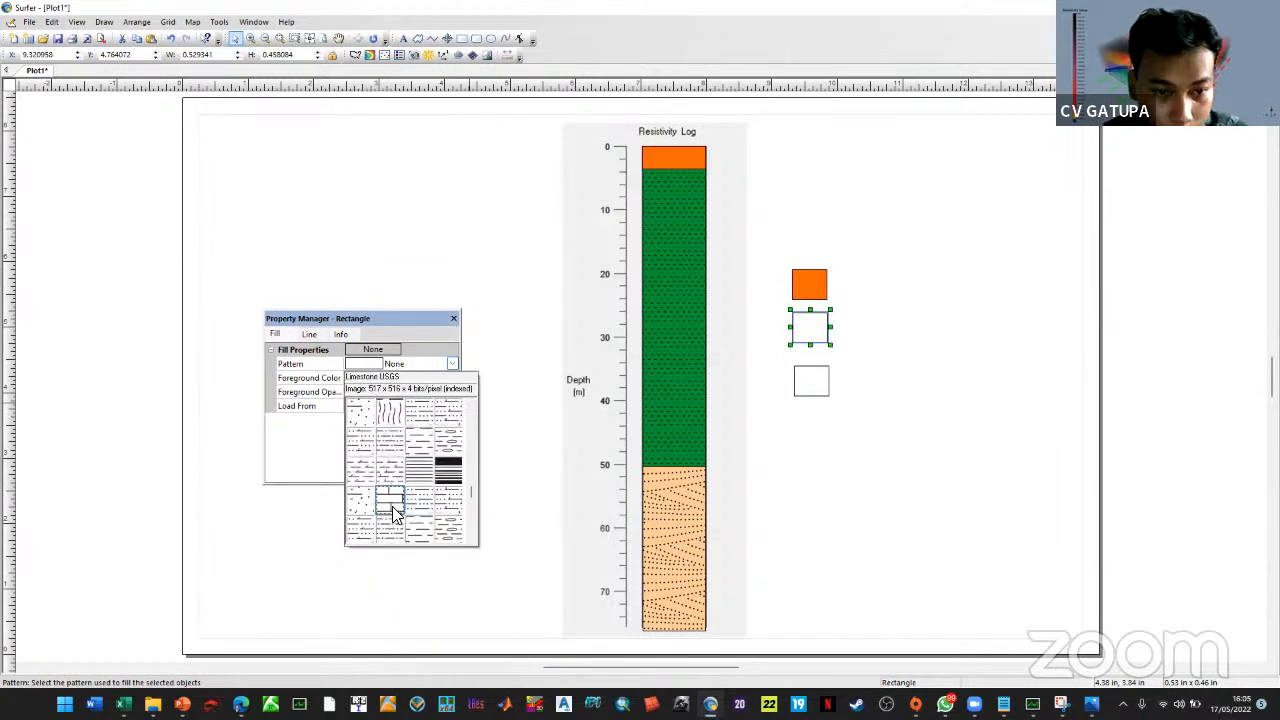
scroll(393, 510, up, 3)
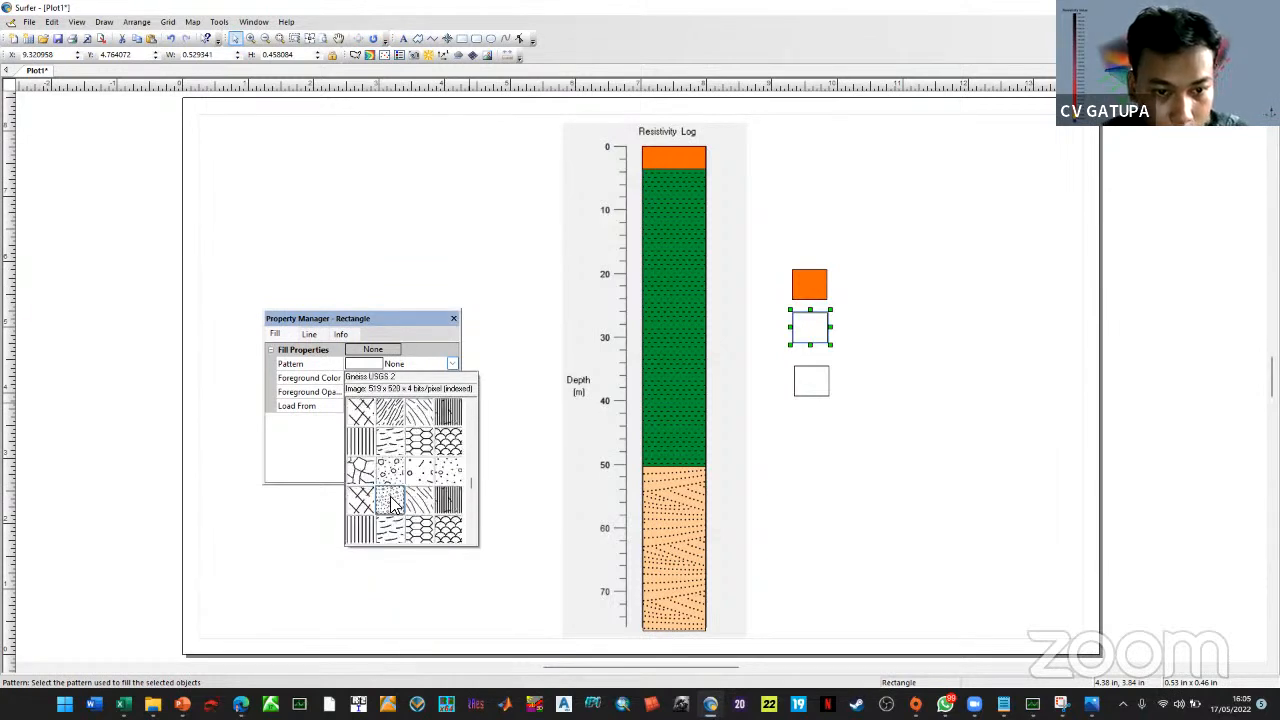
scroll(393, 507, up, 2)
click(400, 450)
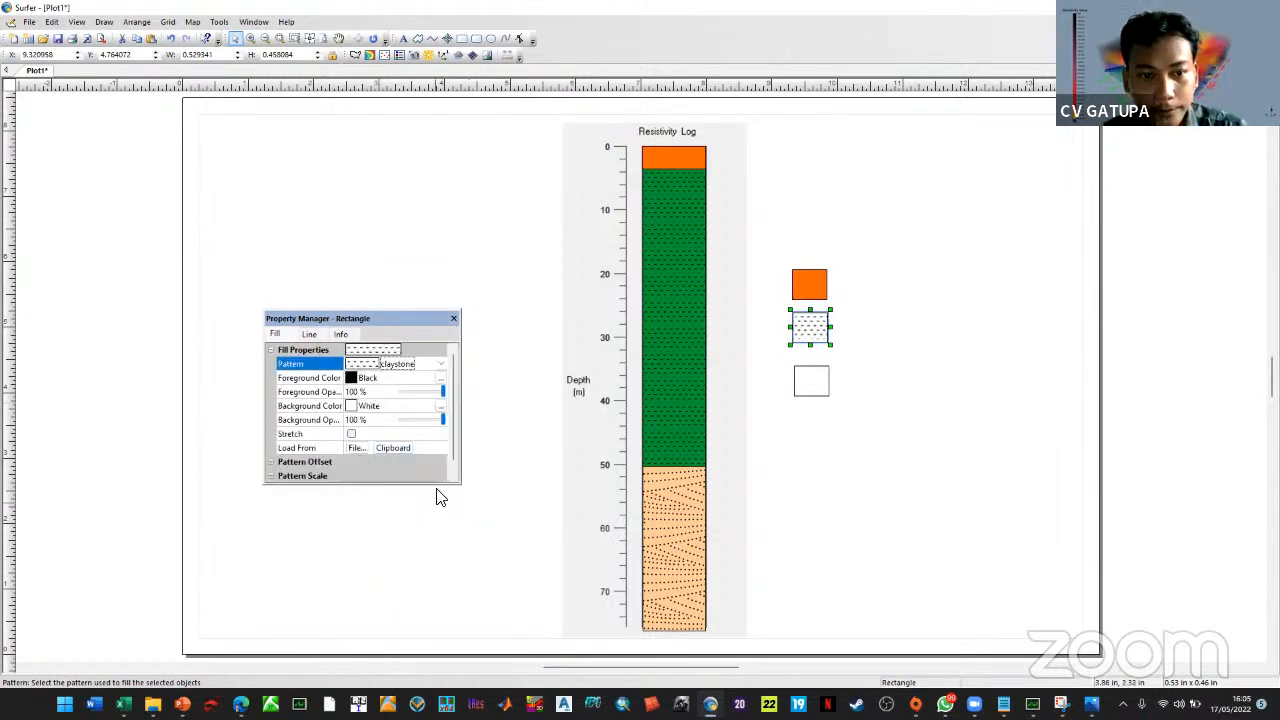
click(380, 408)
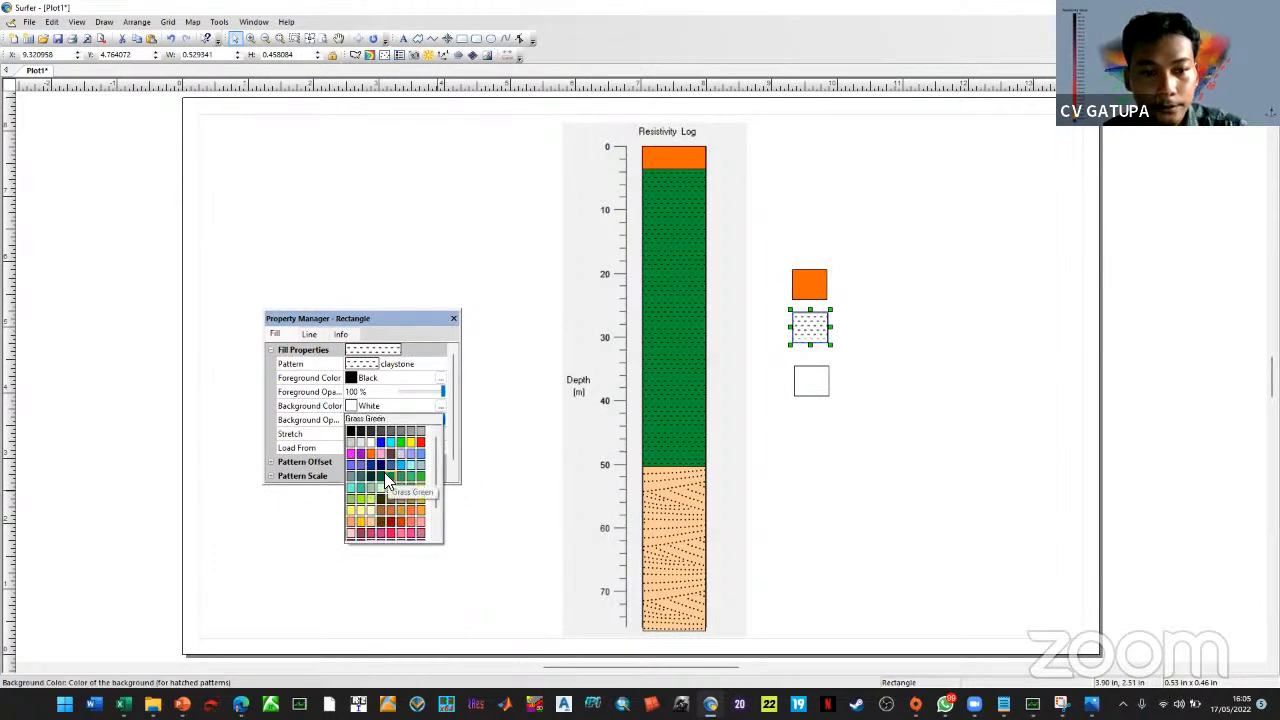
click(388, 478)
Give the third box and the log's sand layer a fine dotted pattern on Sand background
click(824, 382)
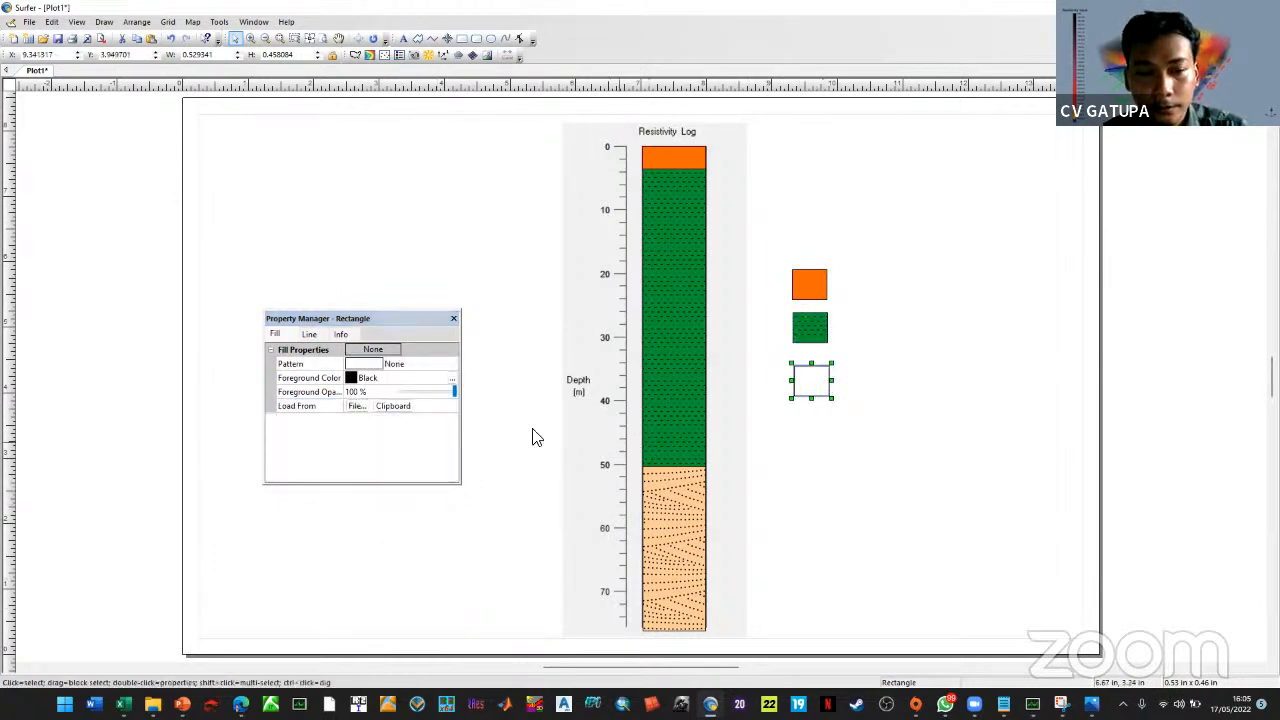
click(372, 364)
scroll(410, 460, down, 6)
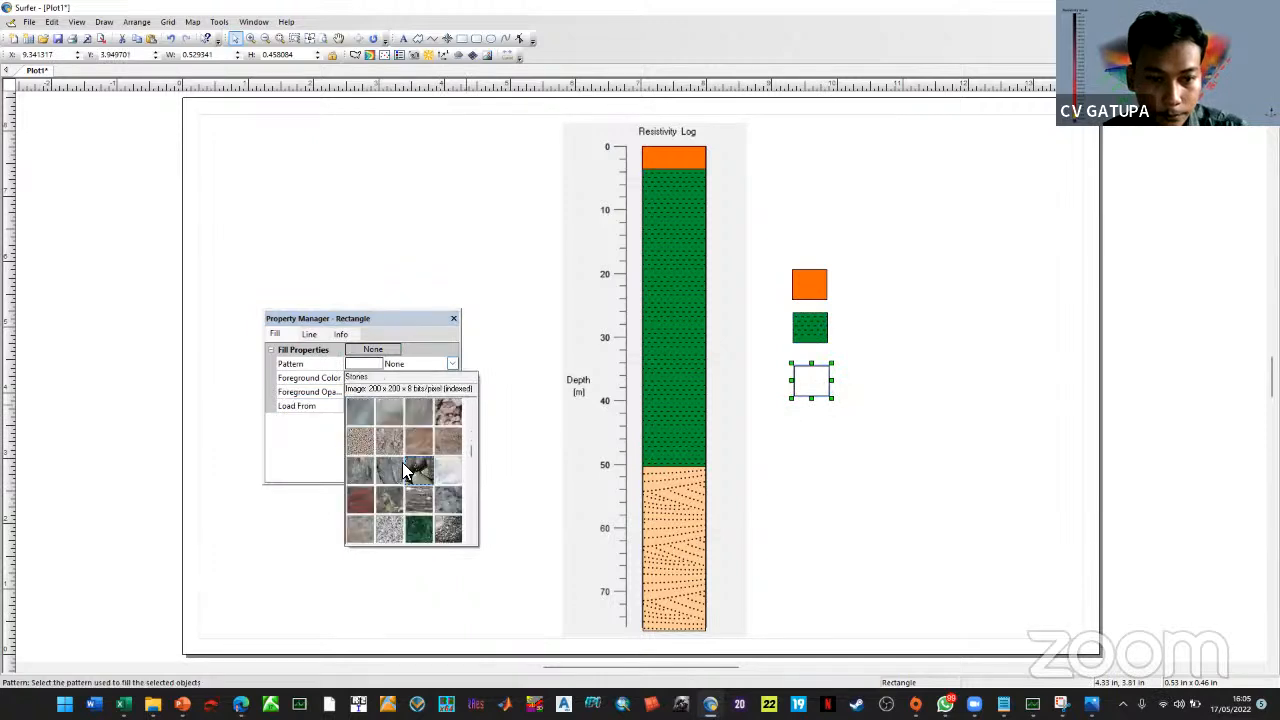
scroll(405, 472, down, 10)
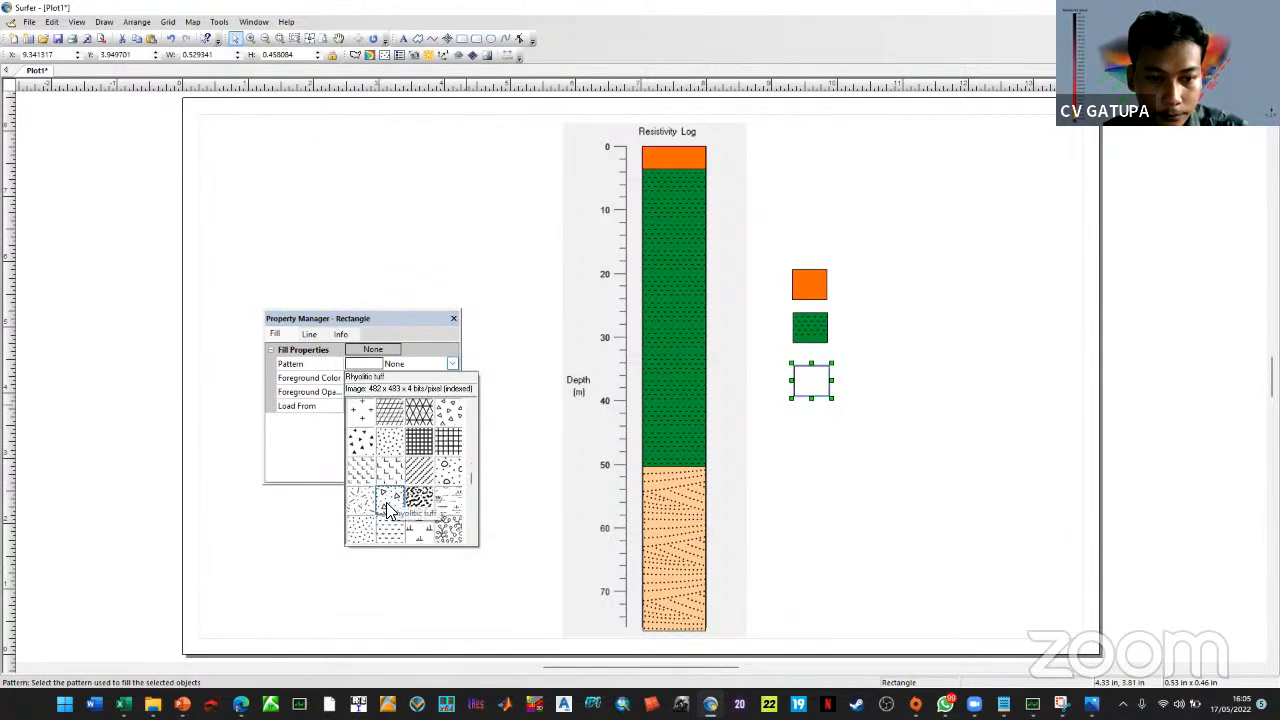
click(390, 505)
click(662, 530)
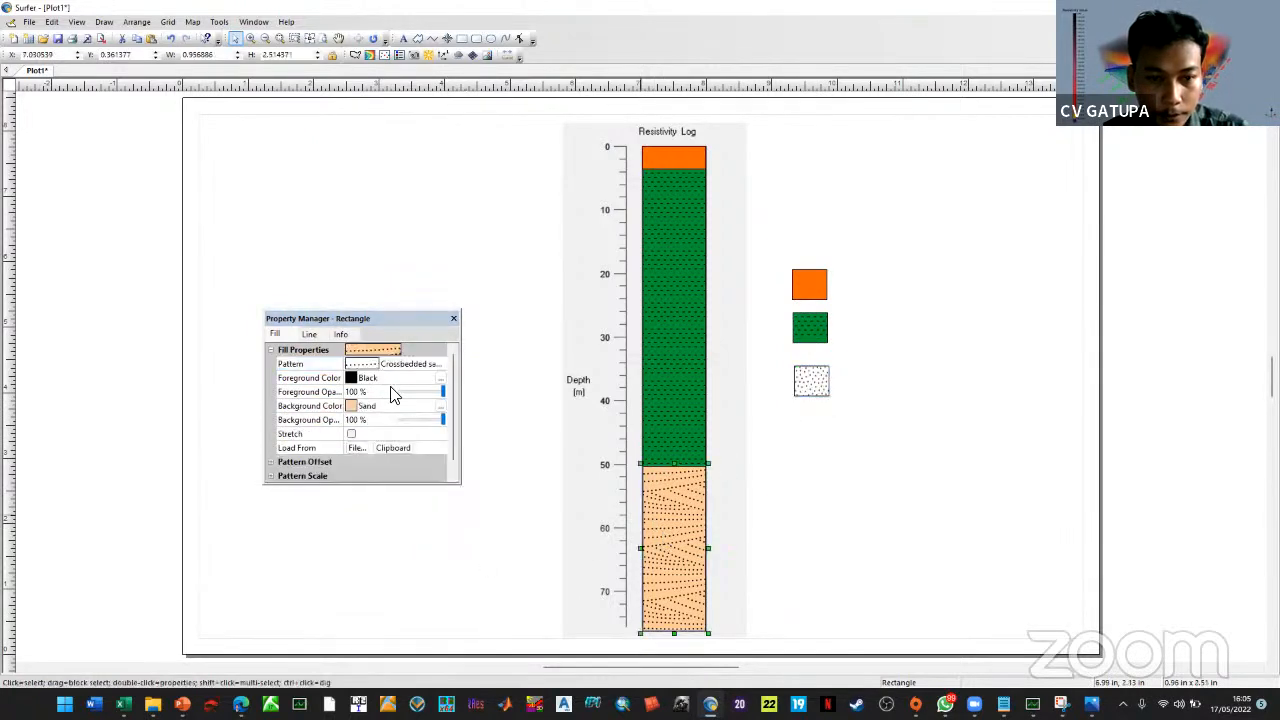
click(371, 367)
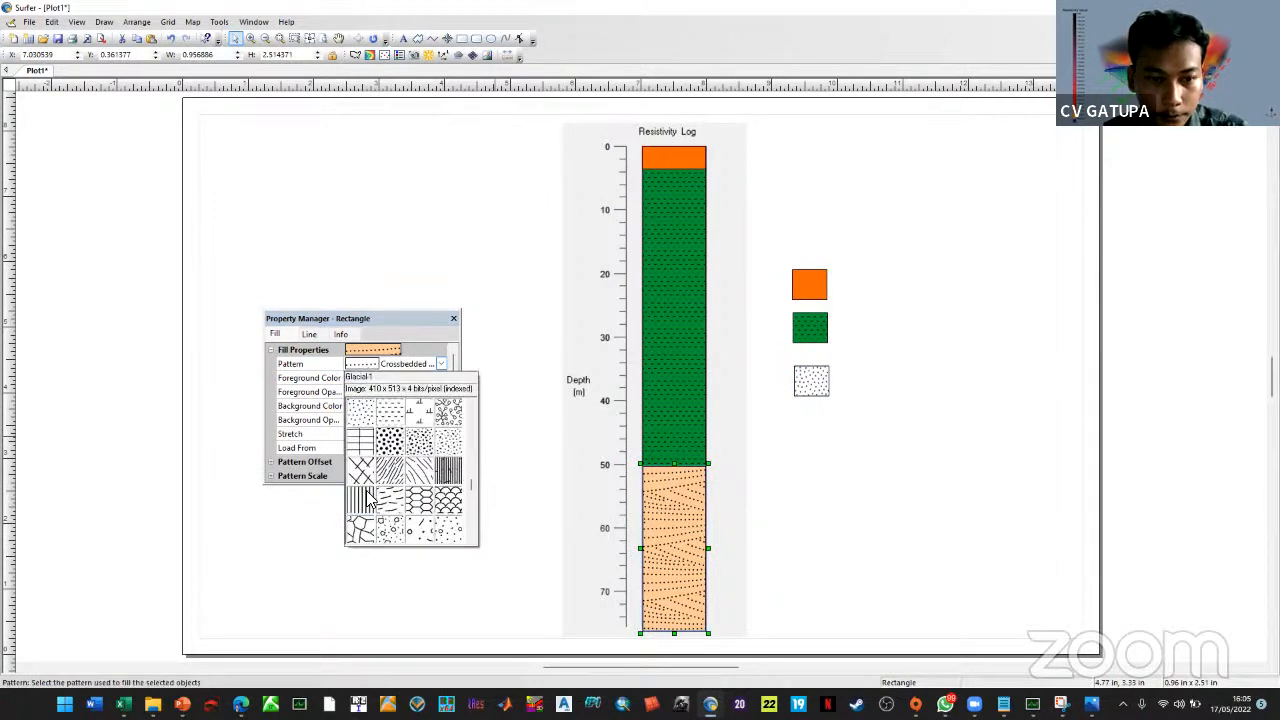
click(389, 503)
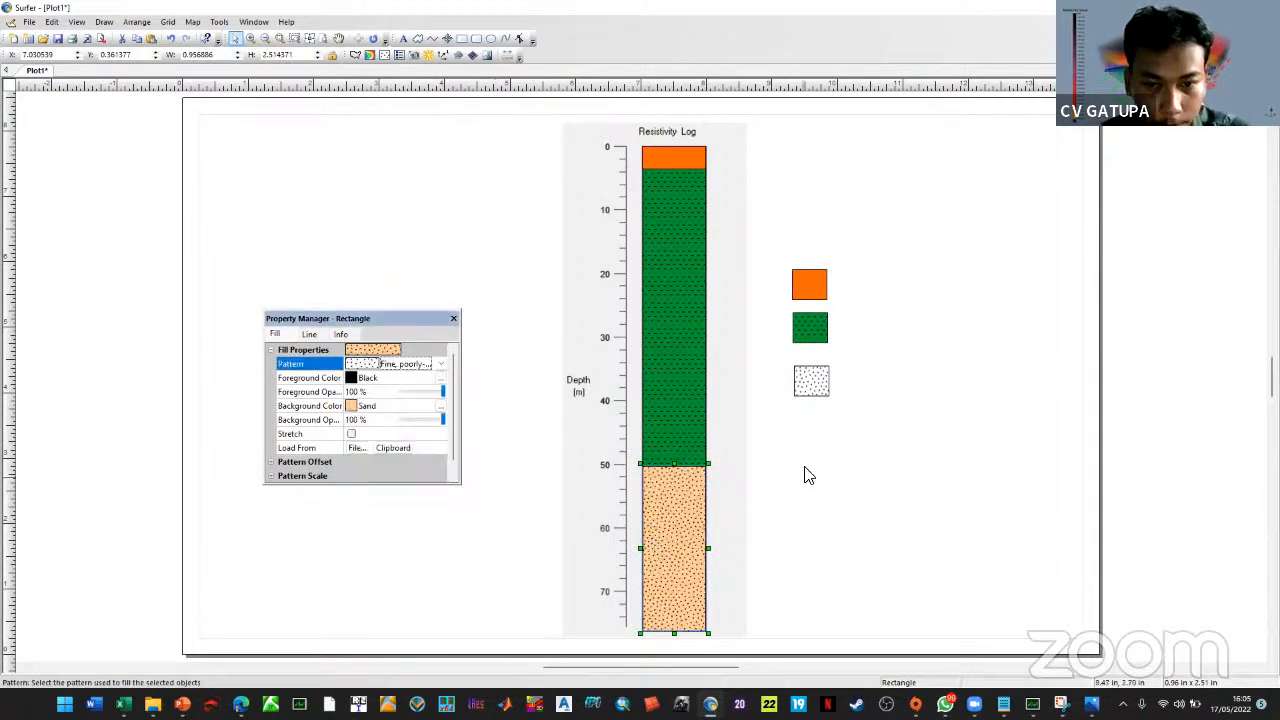
click(804, 386)
click(361, 408)
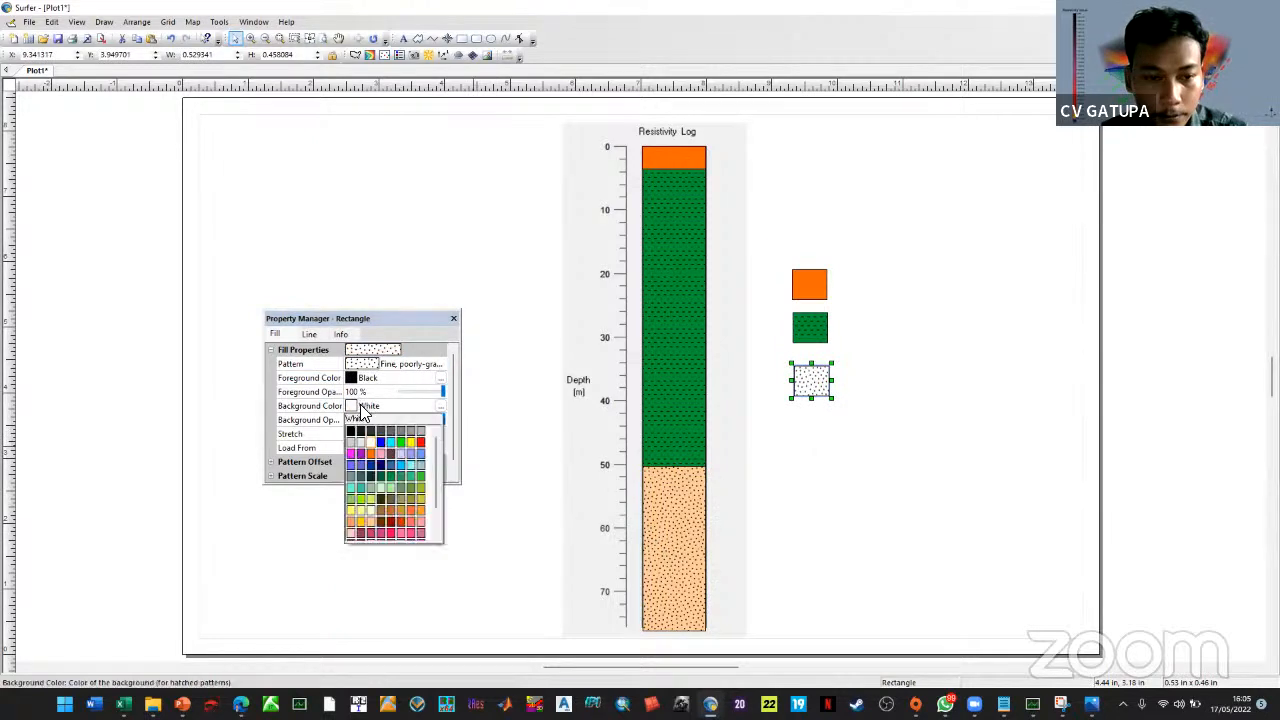
click(392, 523)
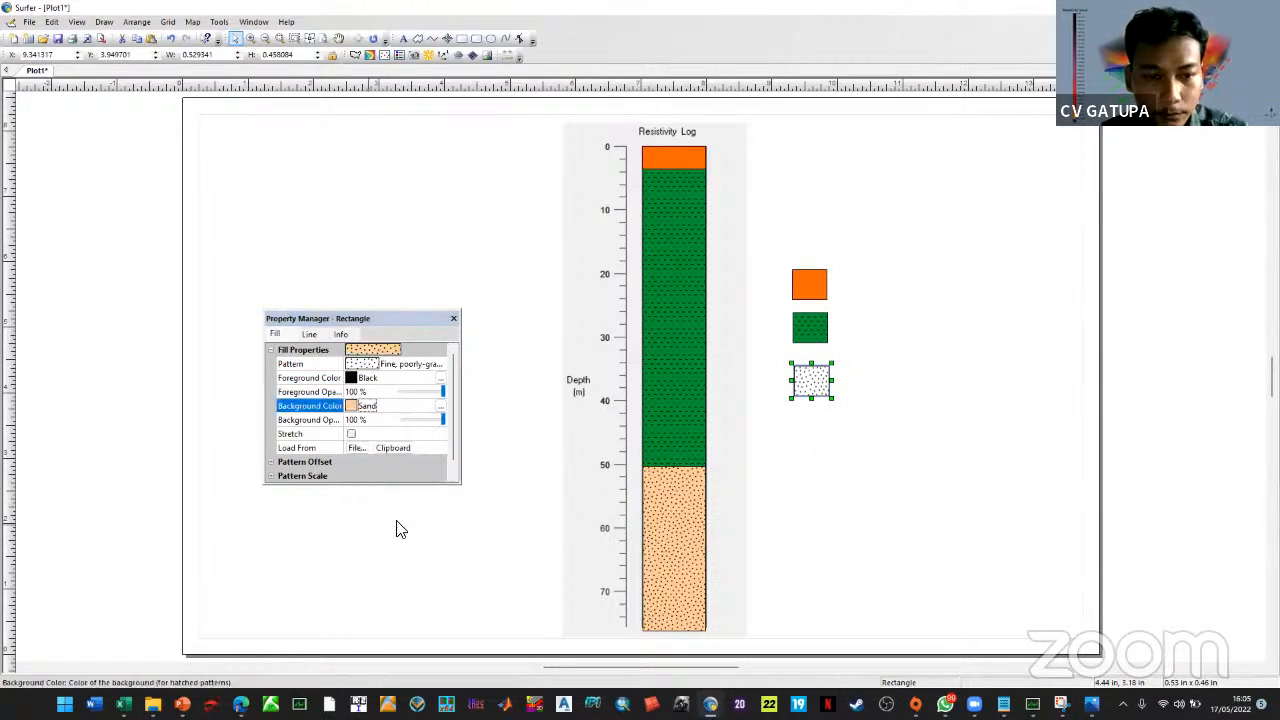
click(453, 318)
click(886, 386)
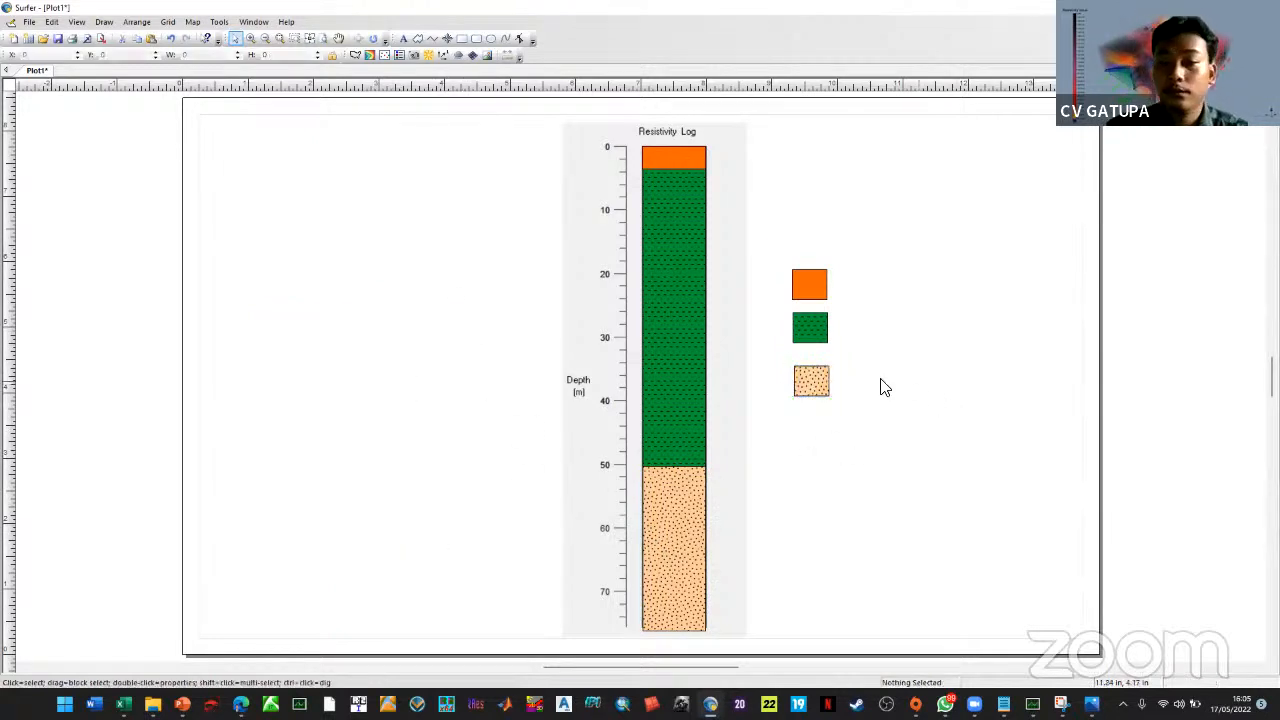
Align the sand box and add a bold LITOLOGI text label
drag(808, 386, 807, 383)
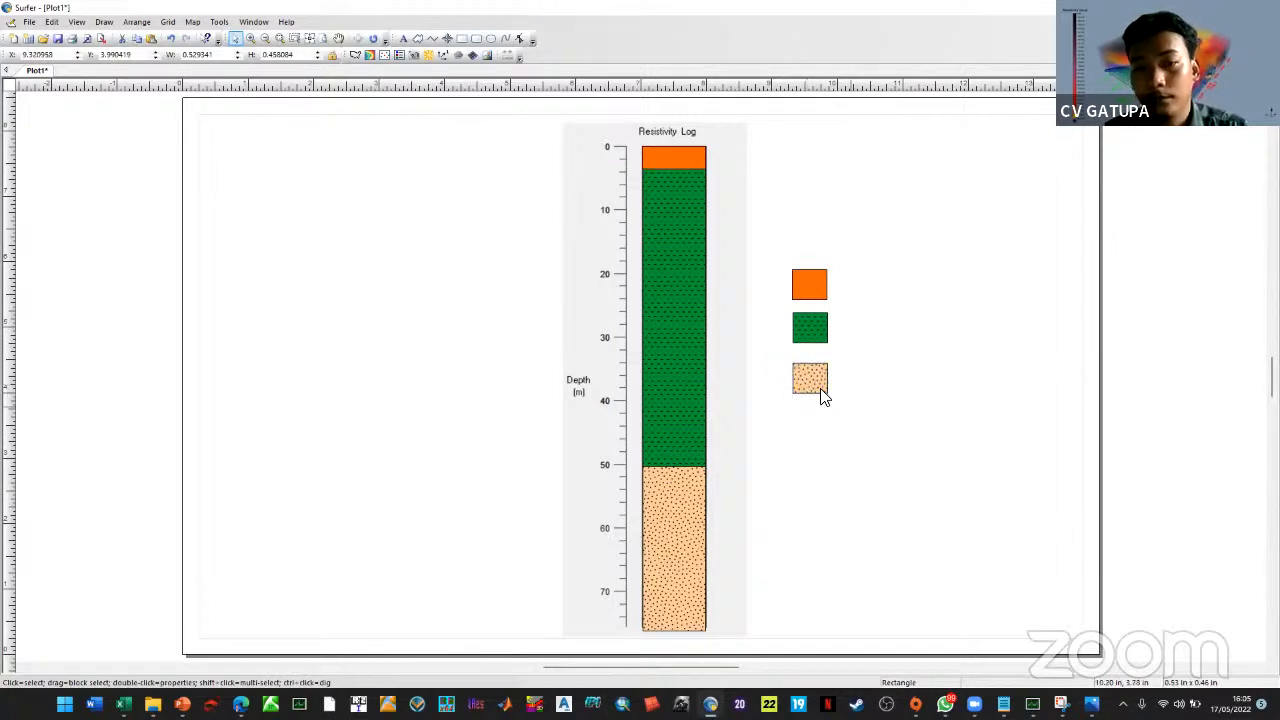
click(106, 22)
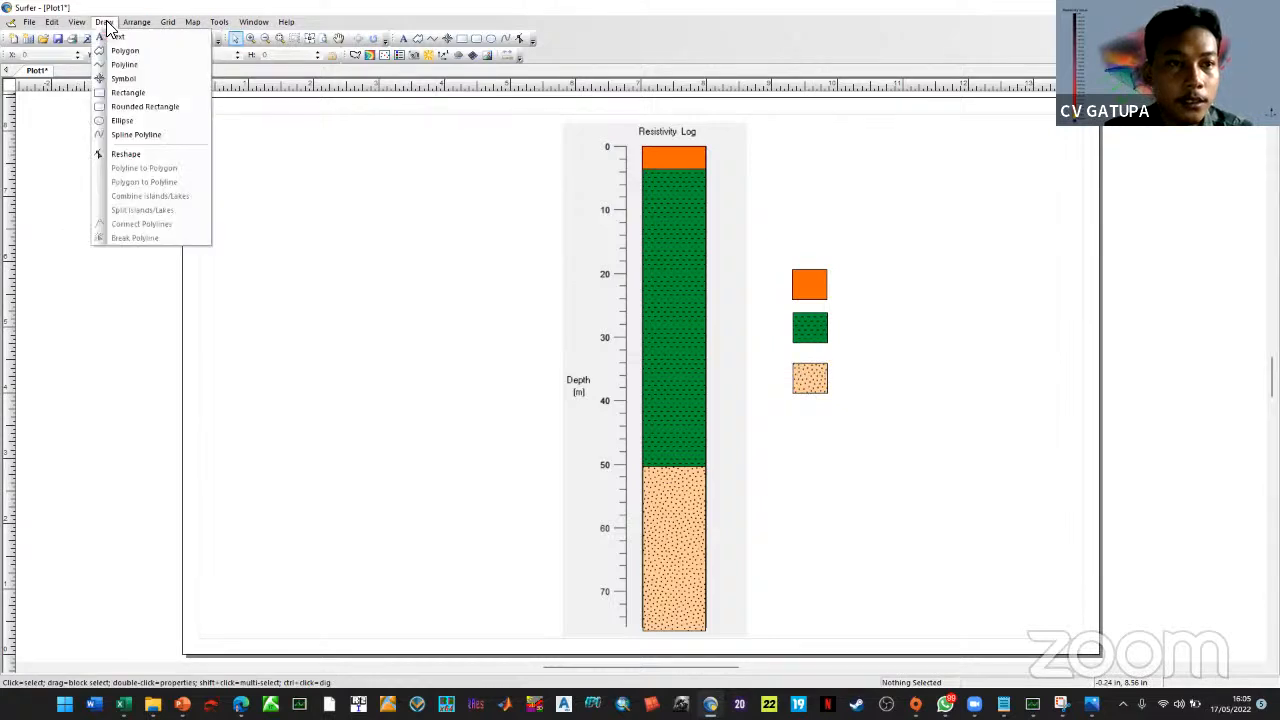
mouse_move(52, 24)
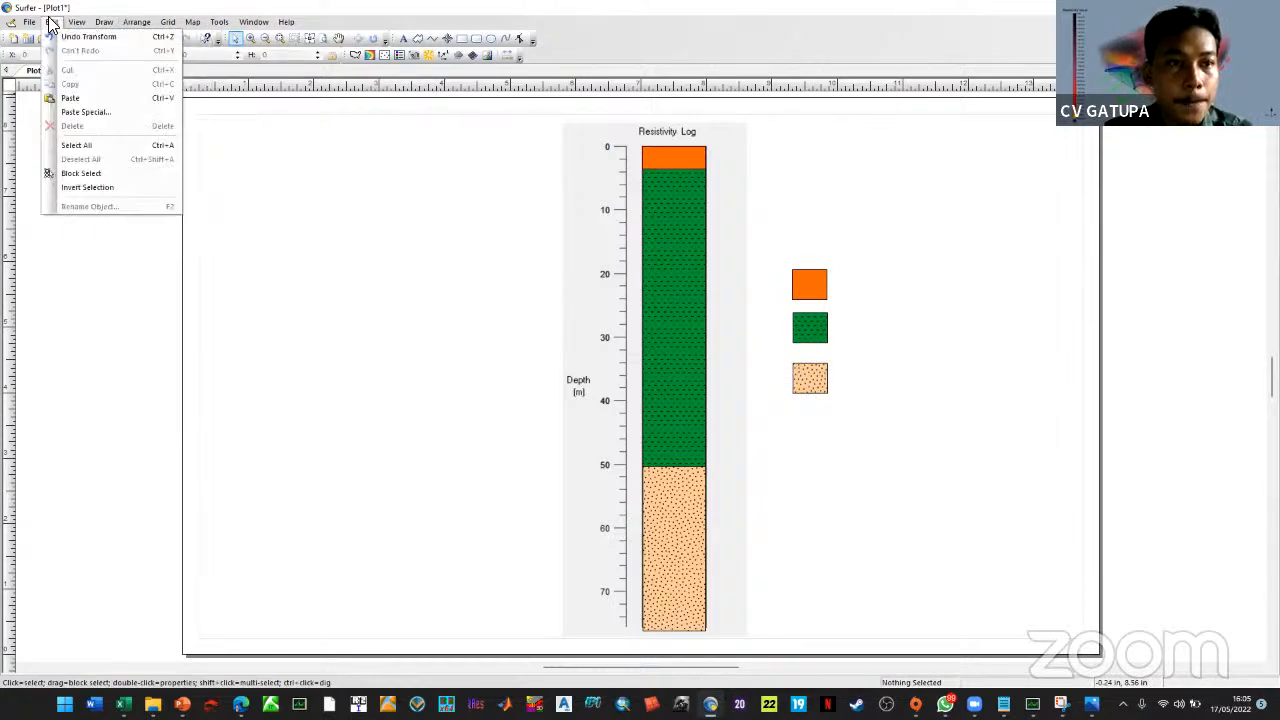
click(411, 138)
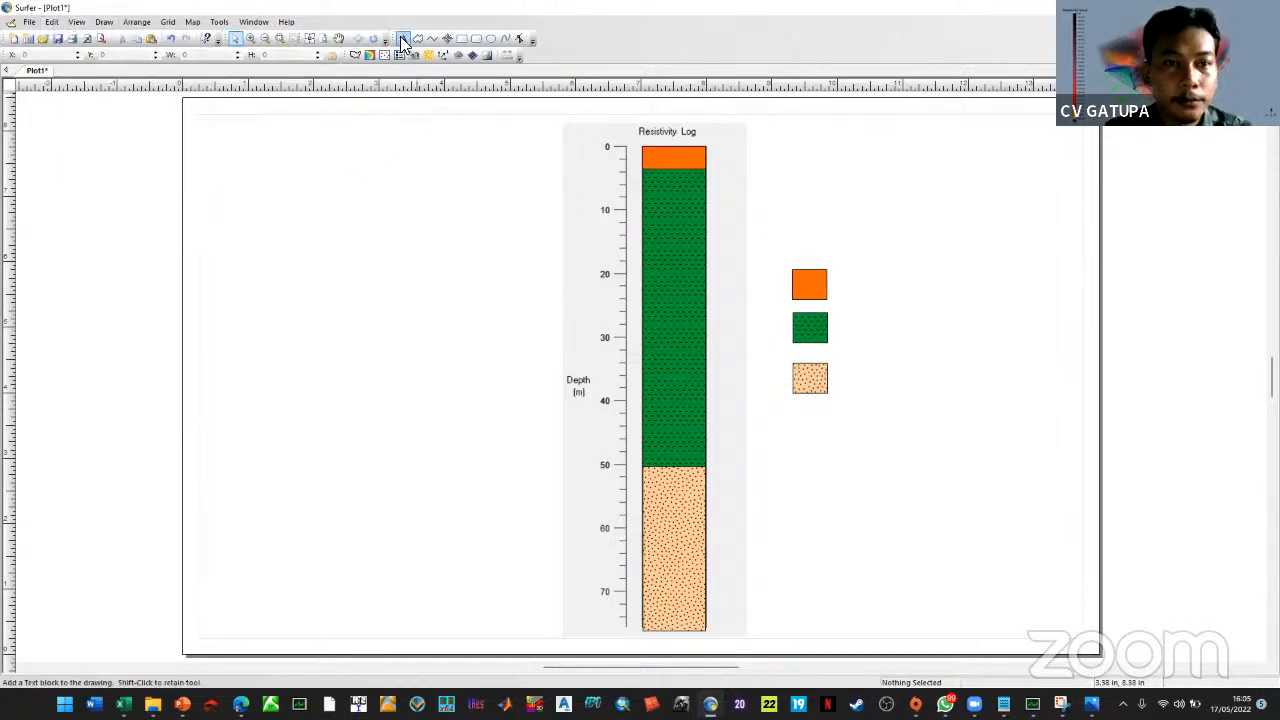
click(403, 40)
click(810, 245)
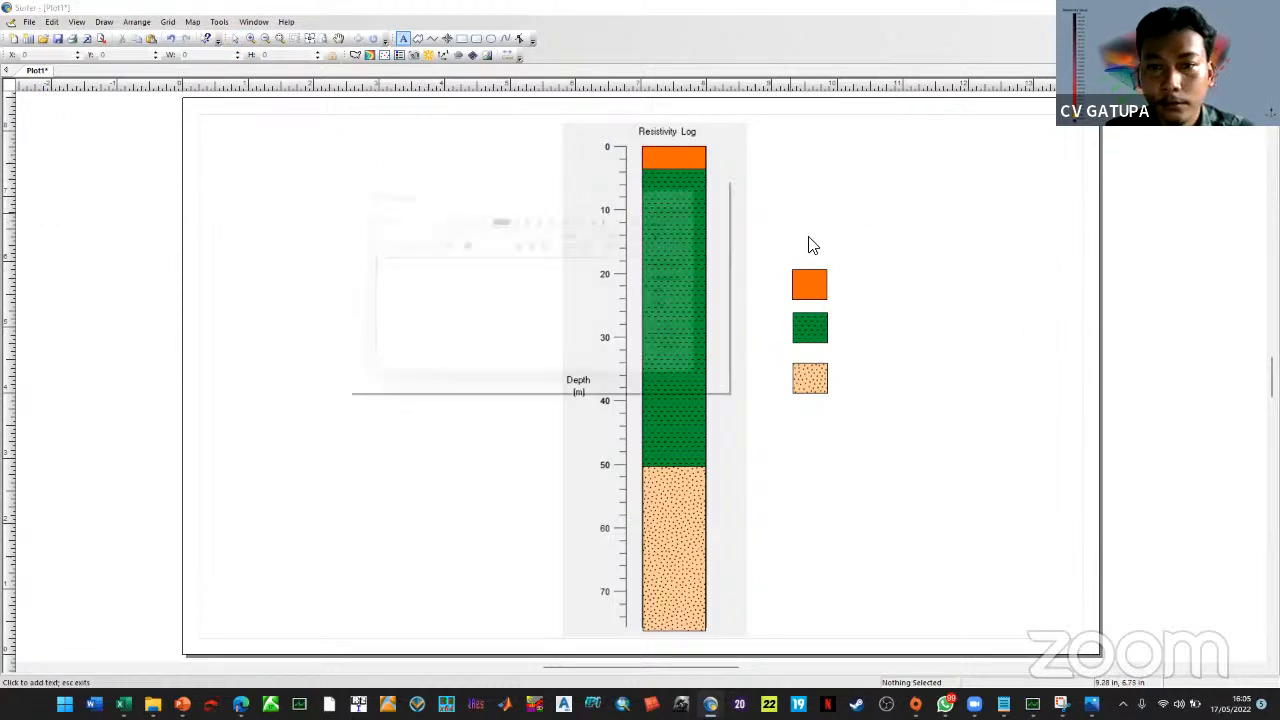
click(628, 320)
text(L)
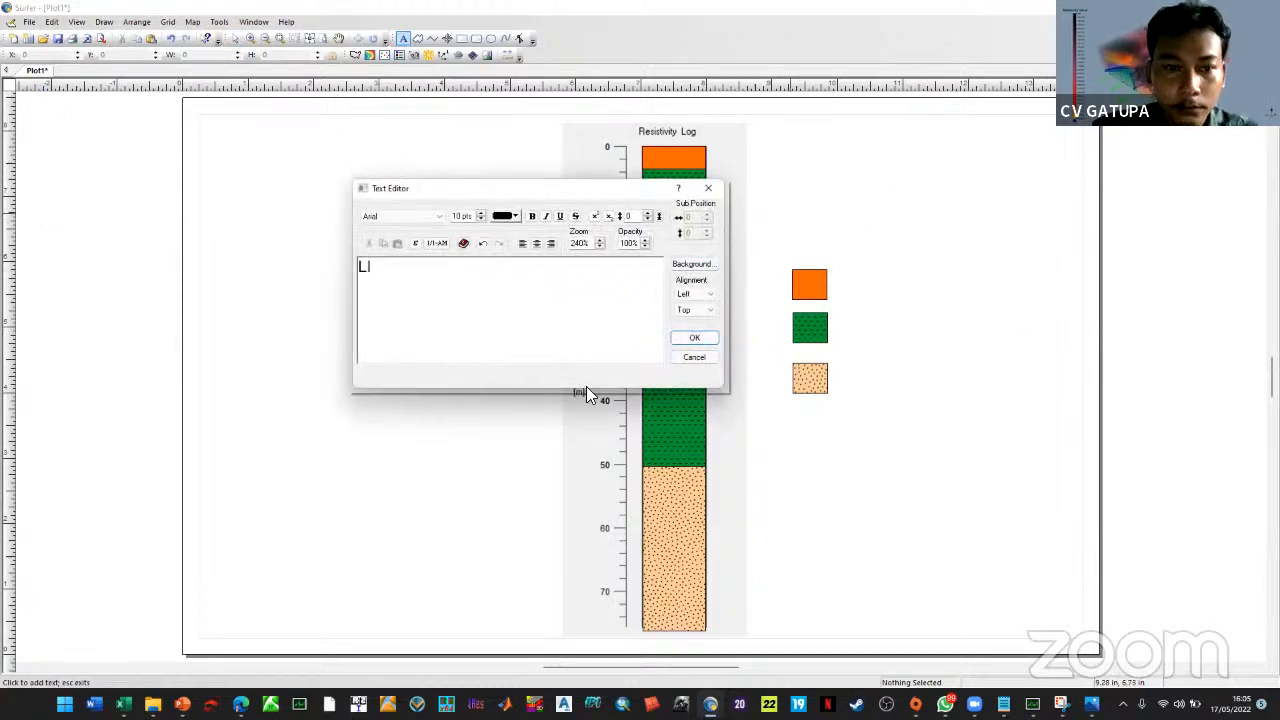
text(IT)
key(BackSpace)
key(BackSpace)
key(BackSpace)
key(ctrl+b)
text(LIT)
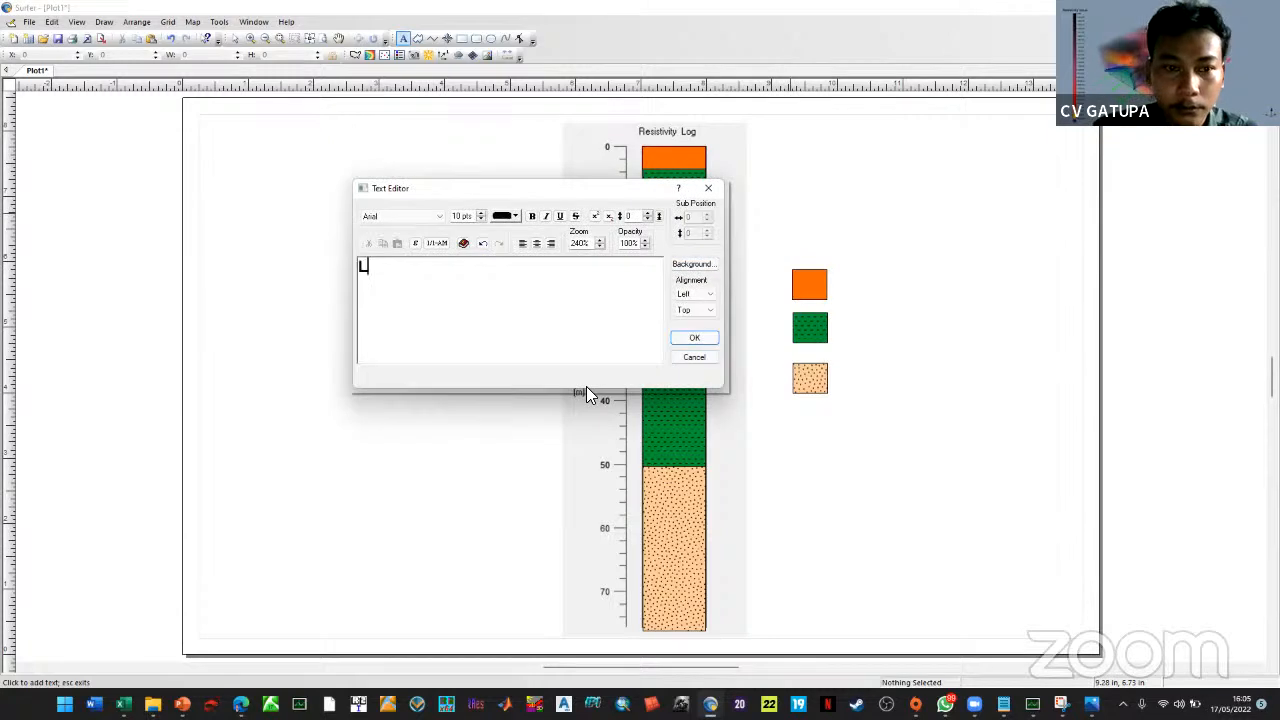
text(OLOGI)
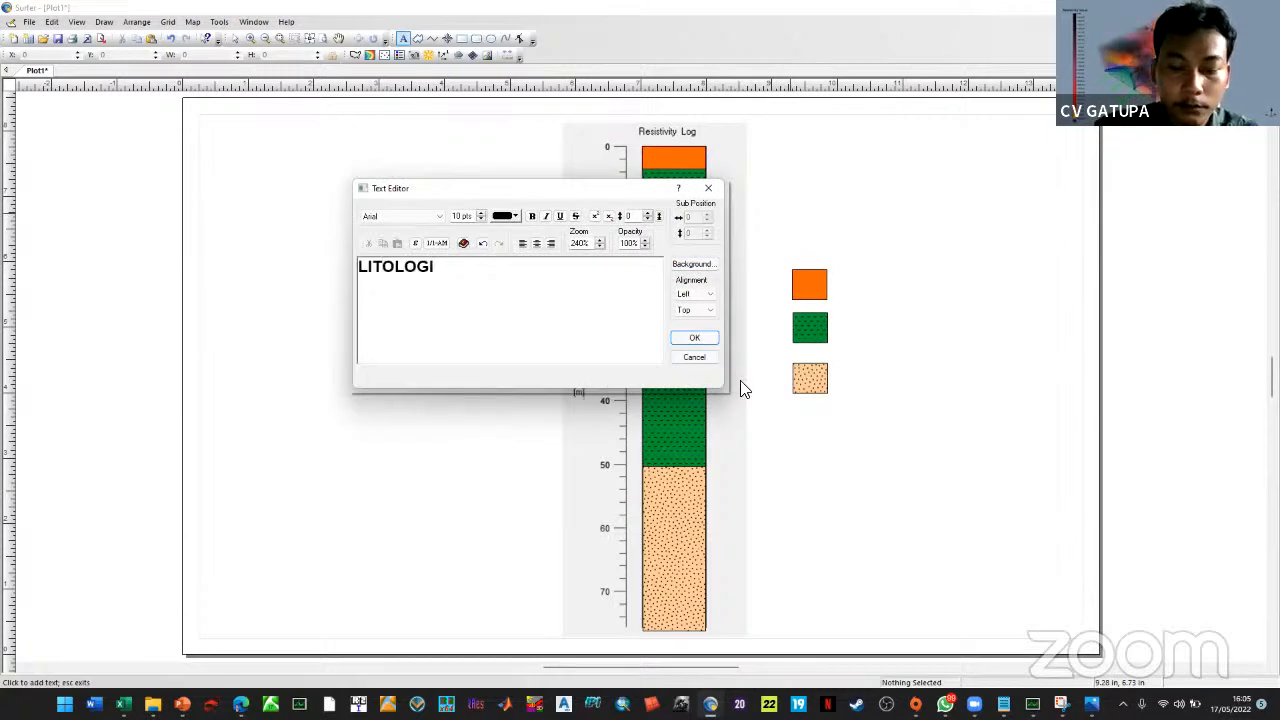
click(694, 340)
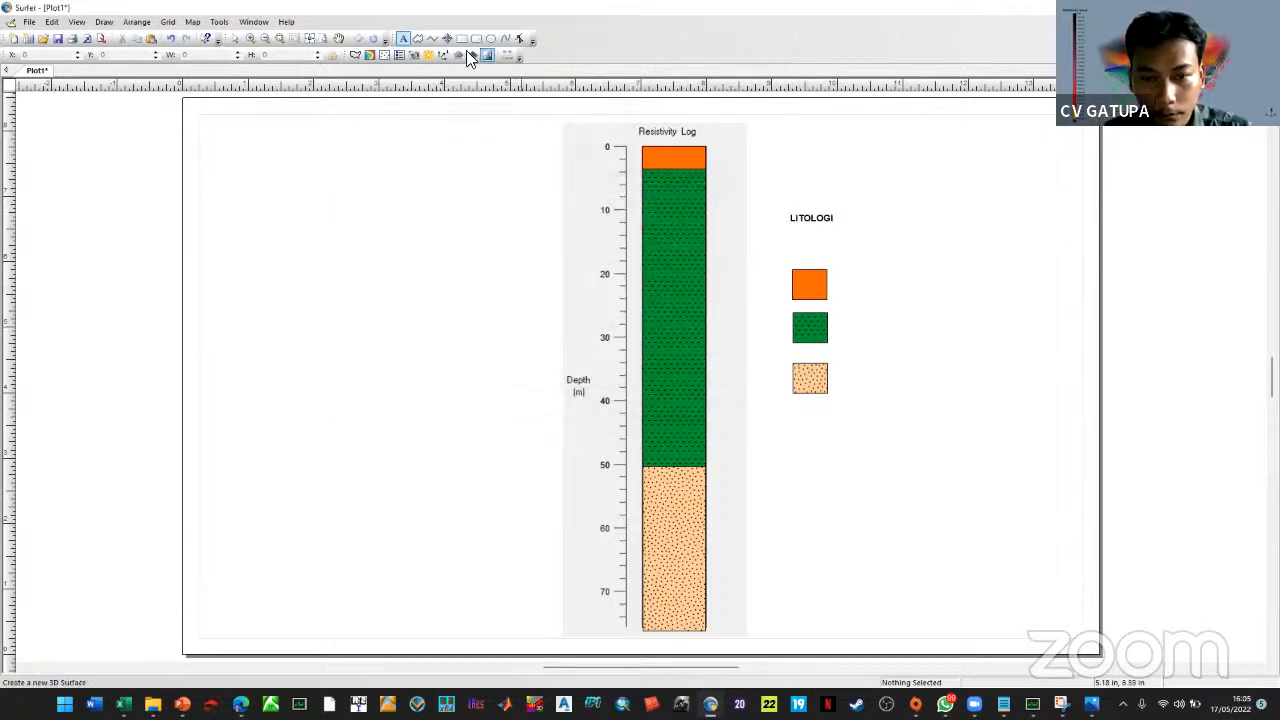
Place LITOLOGI above the orange box, enlarge it to 18 pt, and duplicate it
click(234, 38)
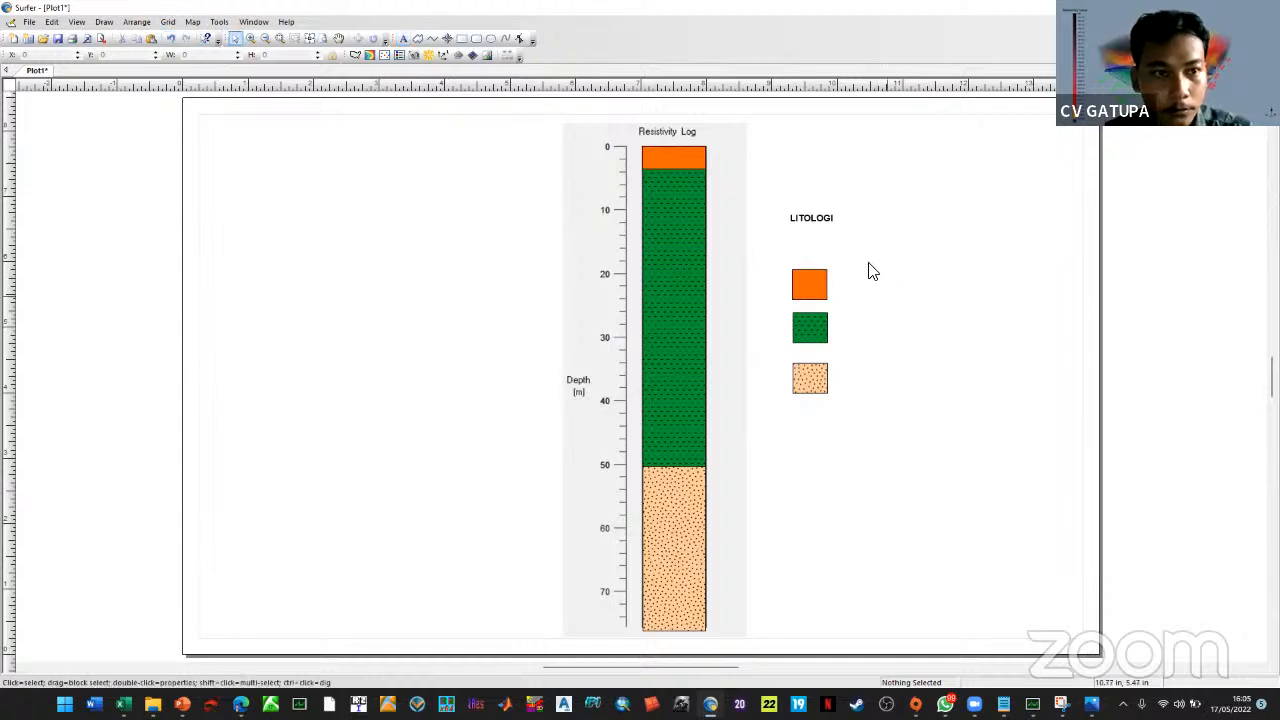
drag(828, 228, 855, 260)
double_click(855, 258)
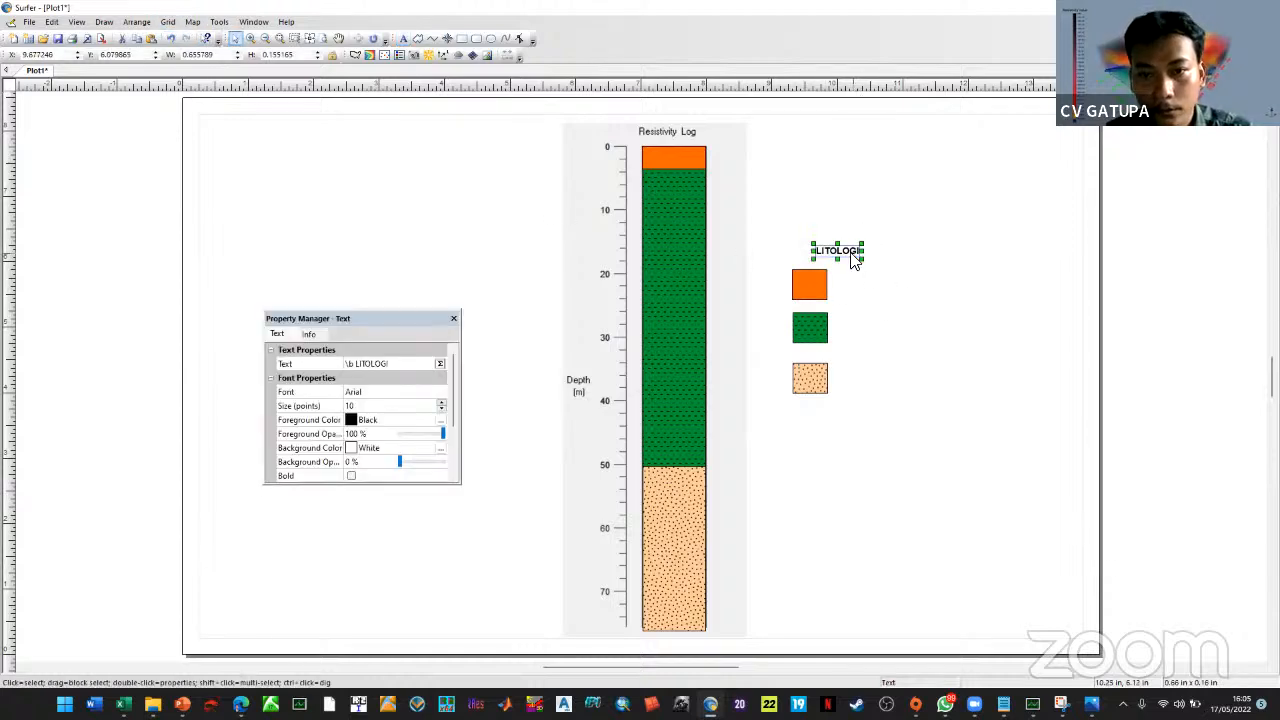
click(441, 402)
click(441, 402)
click(441, 402)
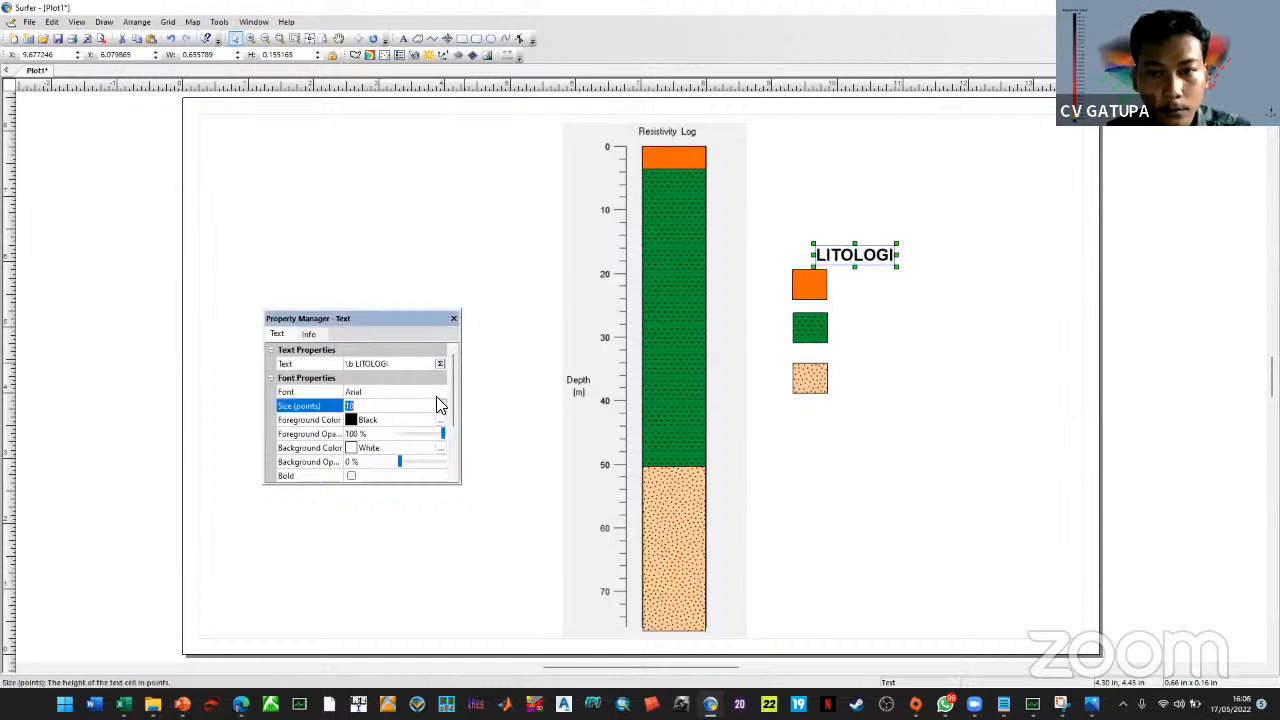
drag(866, 257, 862, 250)
click(453, 319)
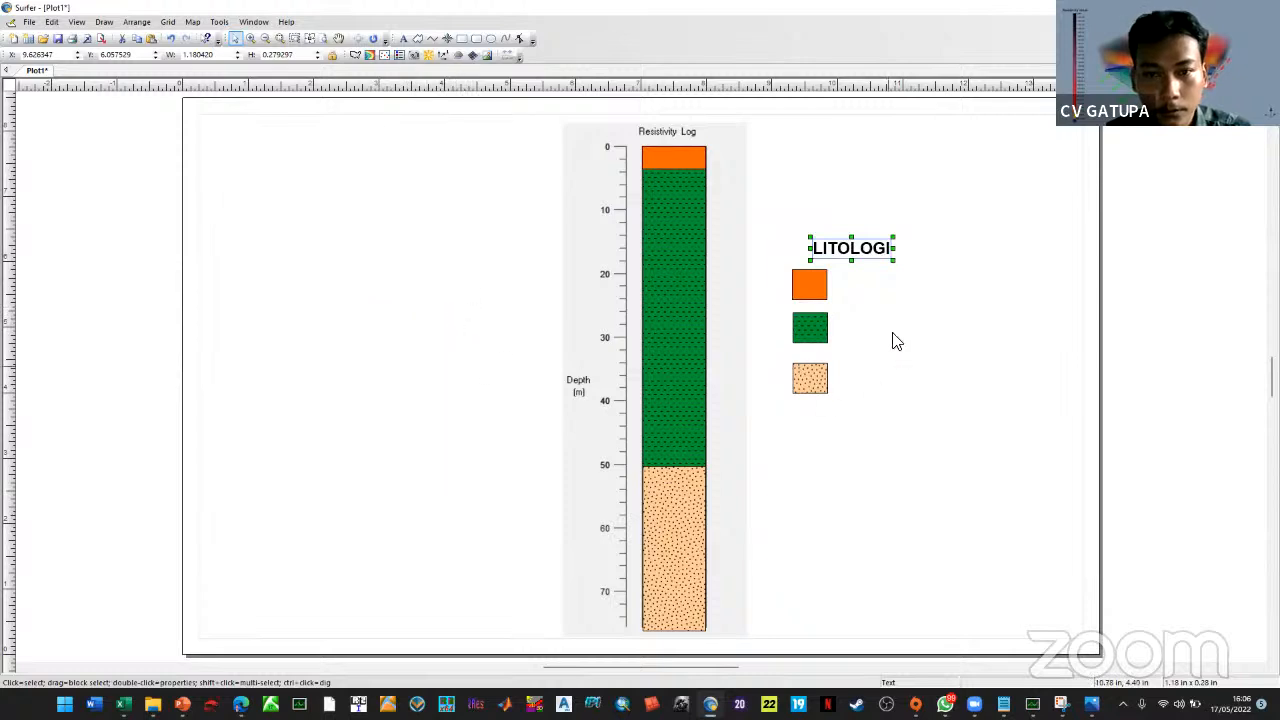
key(ctrl+c)
key(ctrl+v)
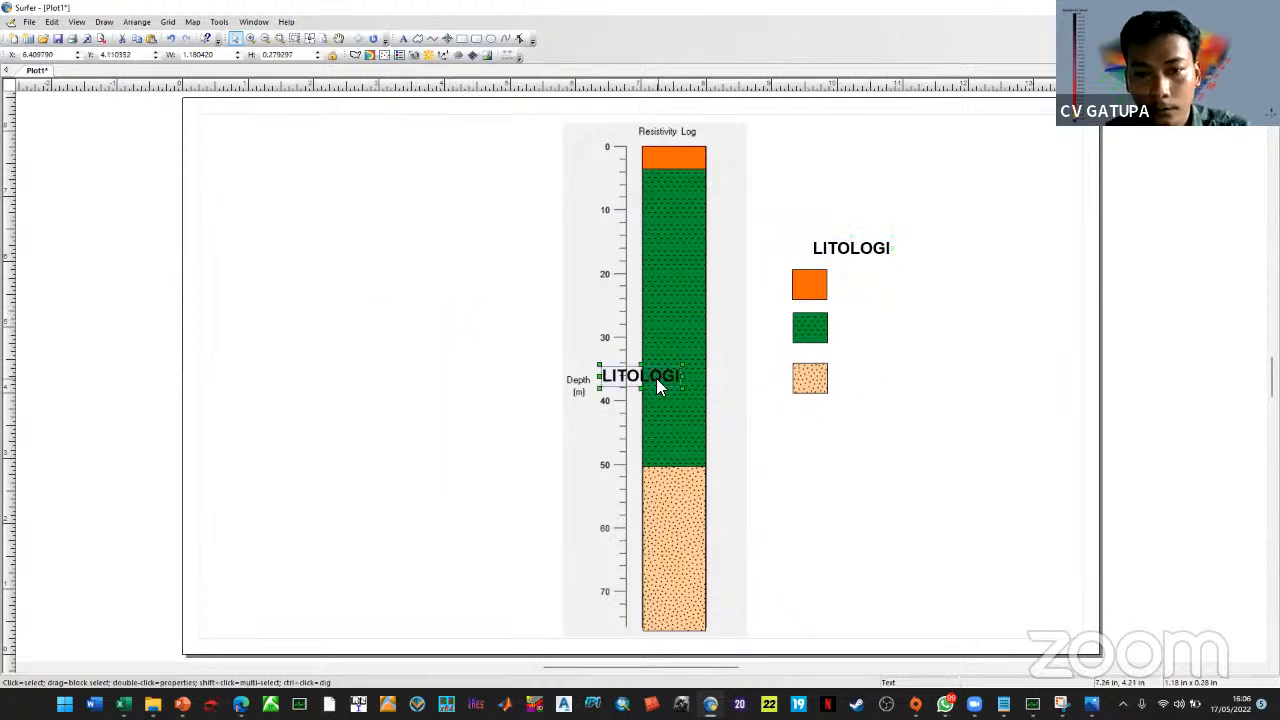
Move a copied label beside the orange box and change its text to TOP SOIL
drag(657, 381, 903, 297)
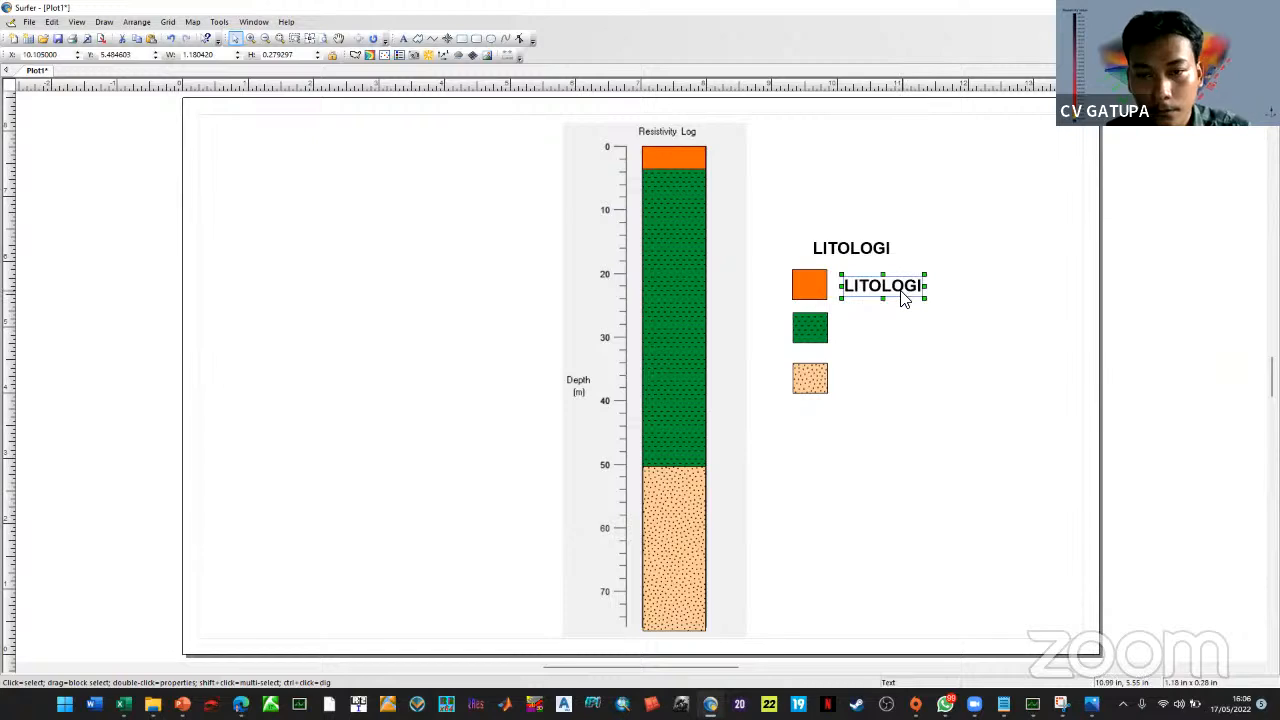
double_click(903, 297)
click(428, 366)
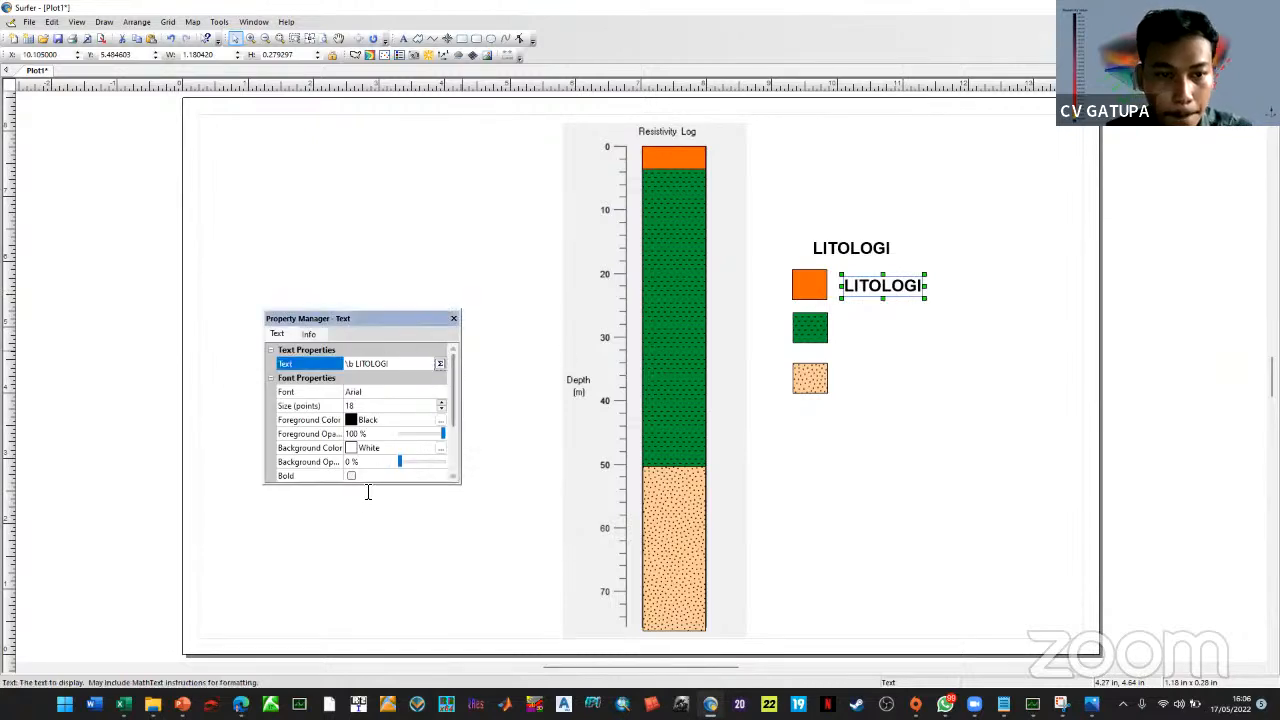
drag(446, 510, 206, 380)
text(TO)
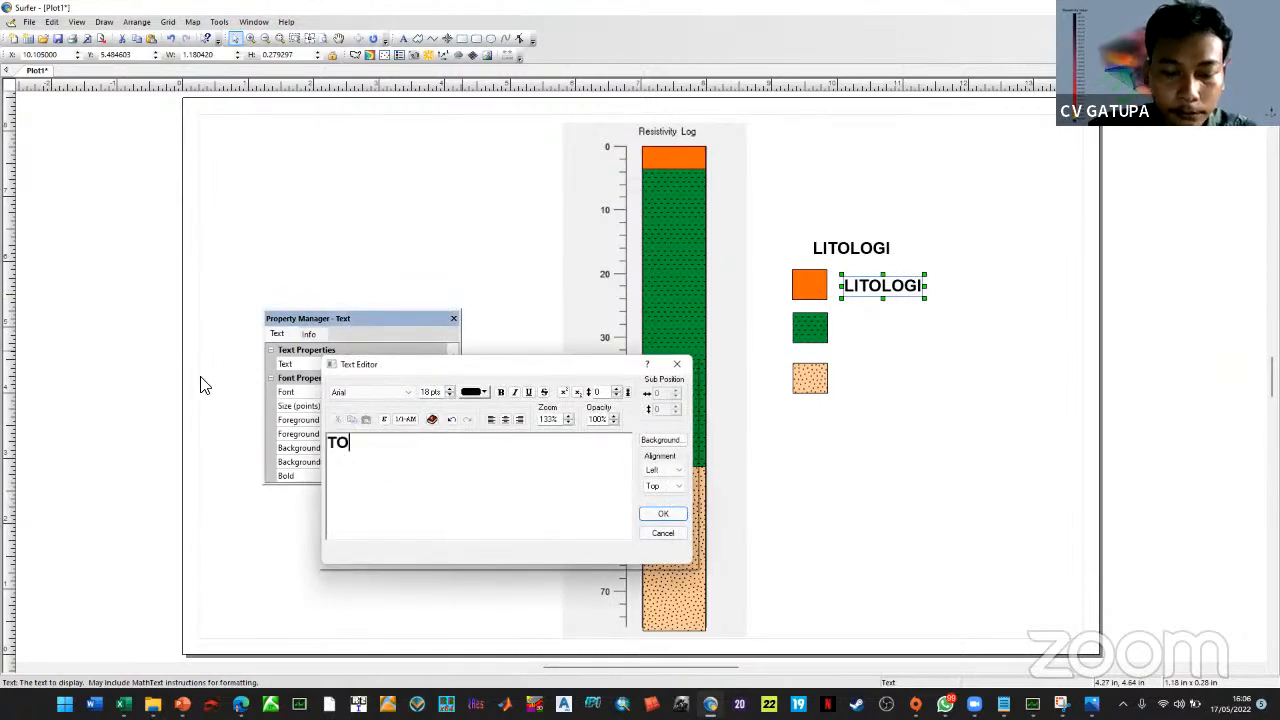
text(P SOIL)
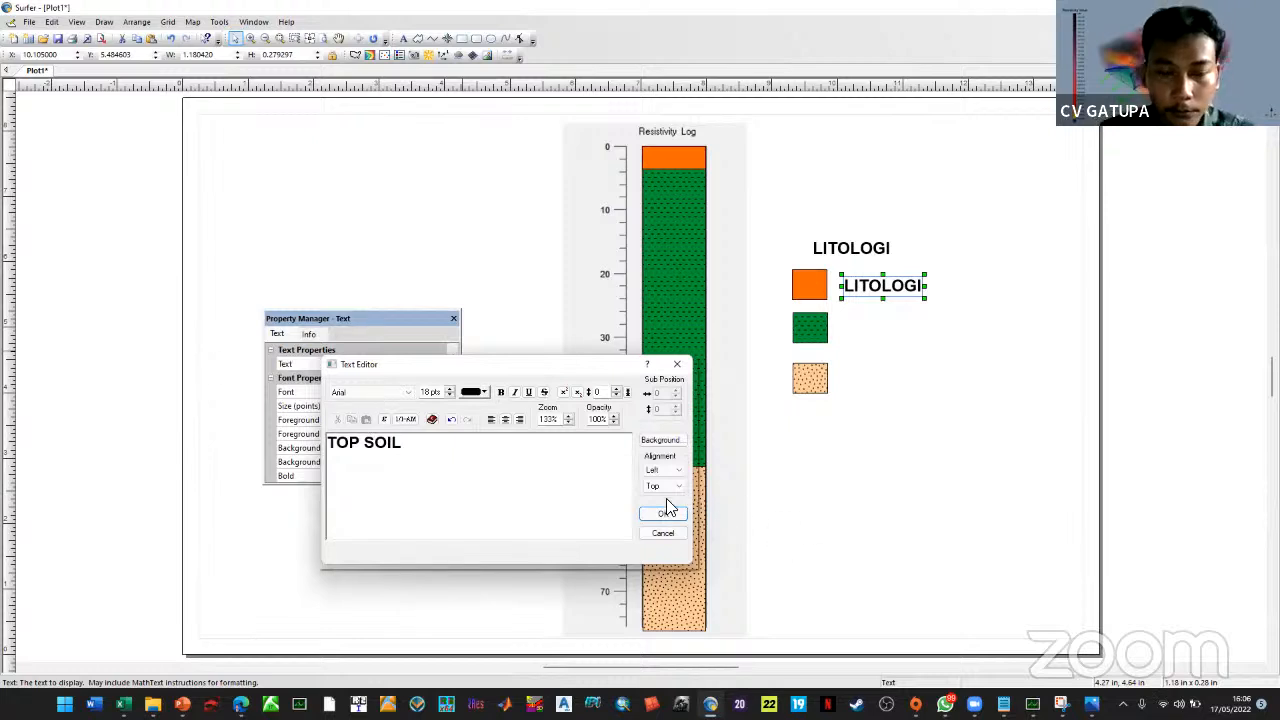
click(661, 515)
Set the TOP SOIL label's font size to 14 pt
click(442, 409)
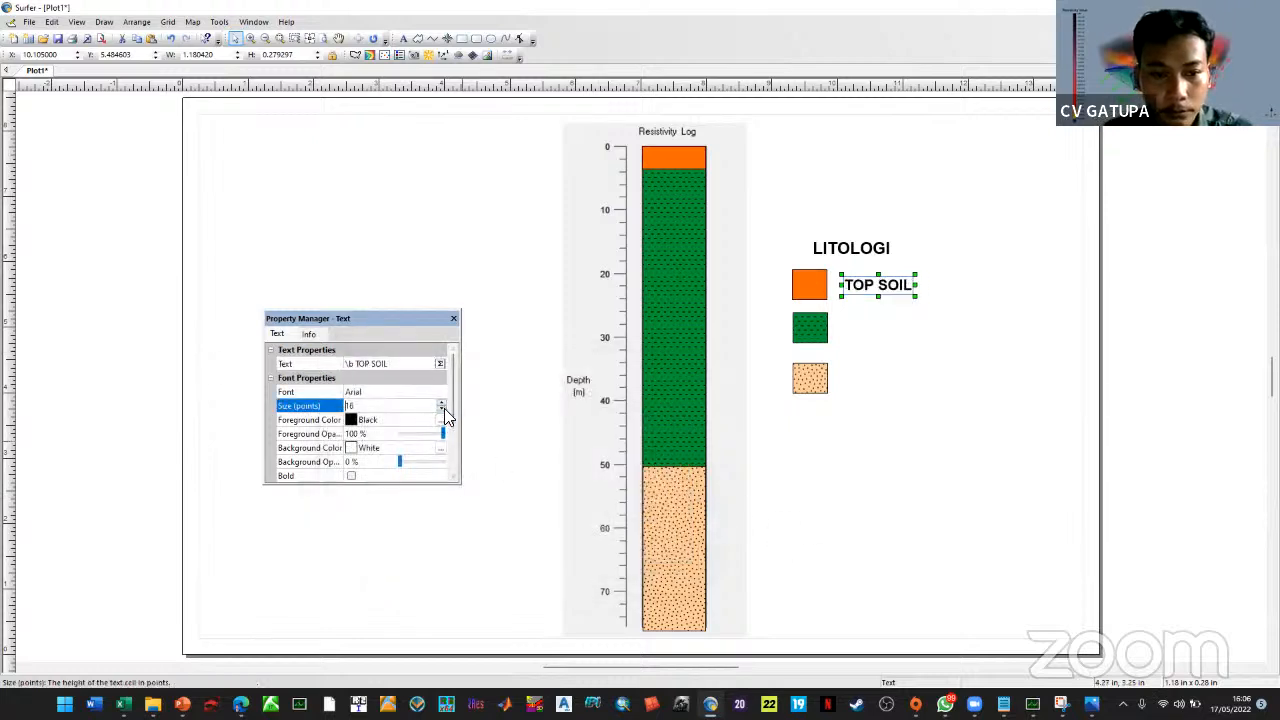
click(444, 409)
click(444, 409)
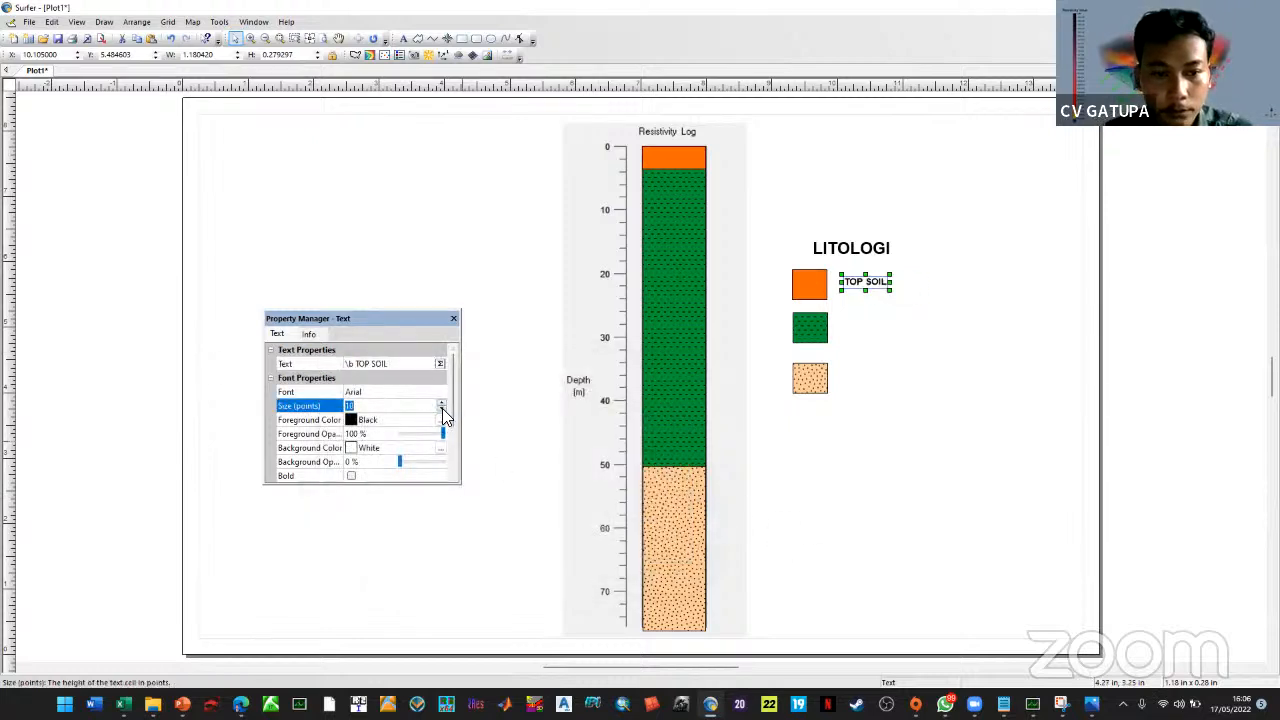
click(455, 319)
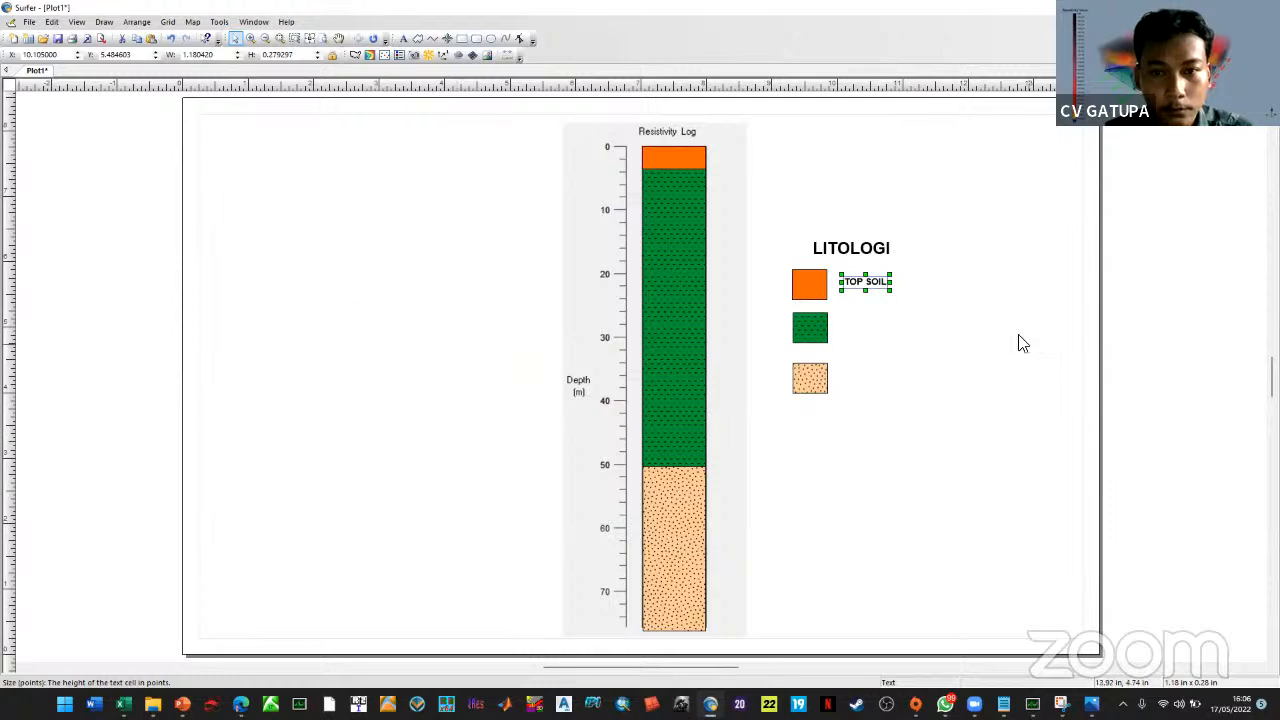
double_click(866, 291)
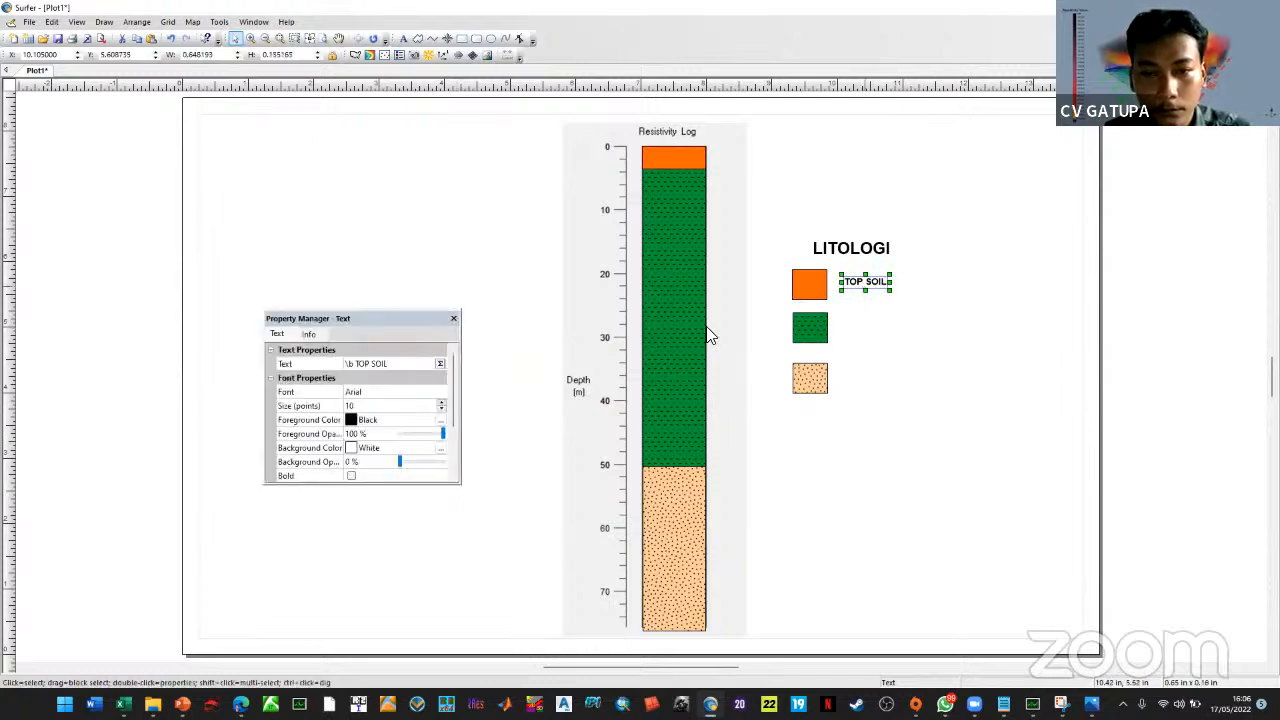
click(441, 402)
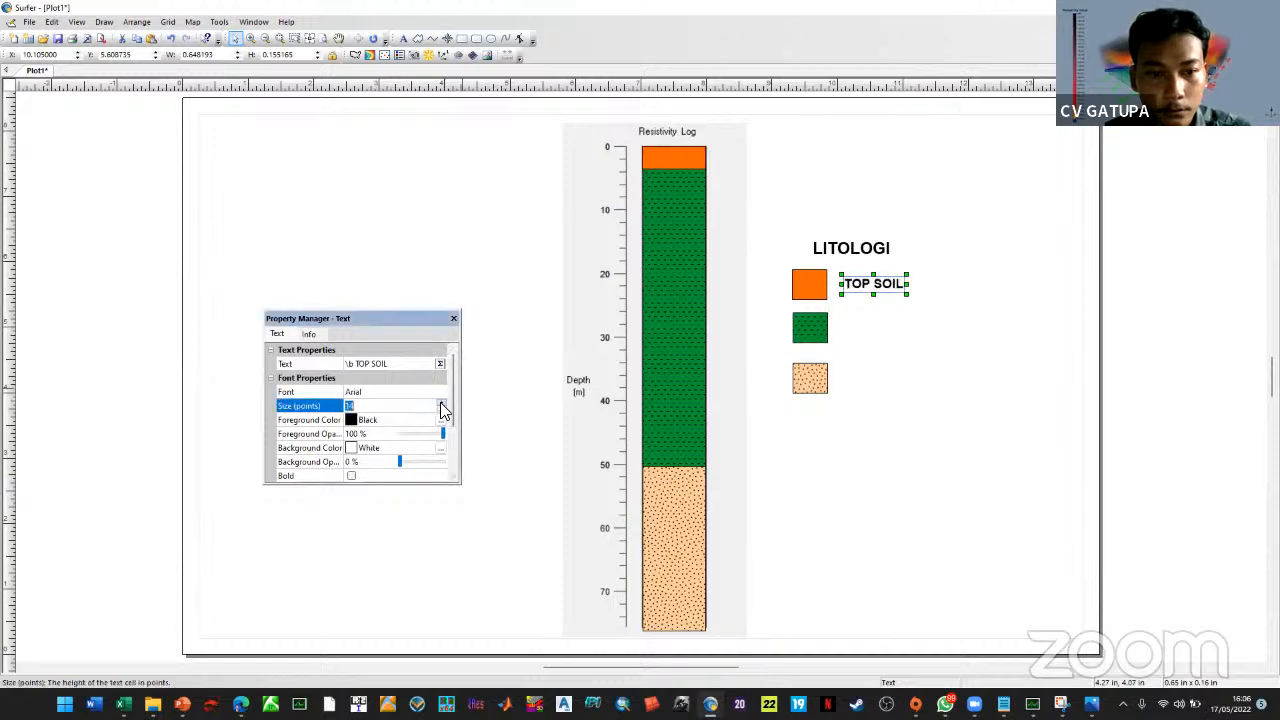
click(863, 291)
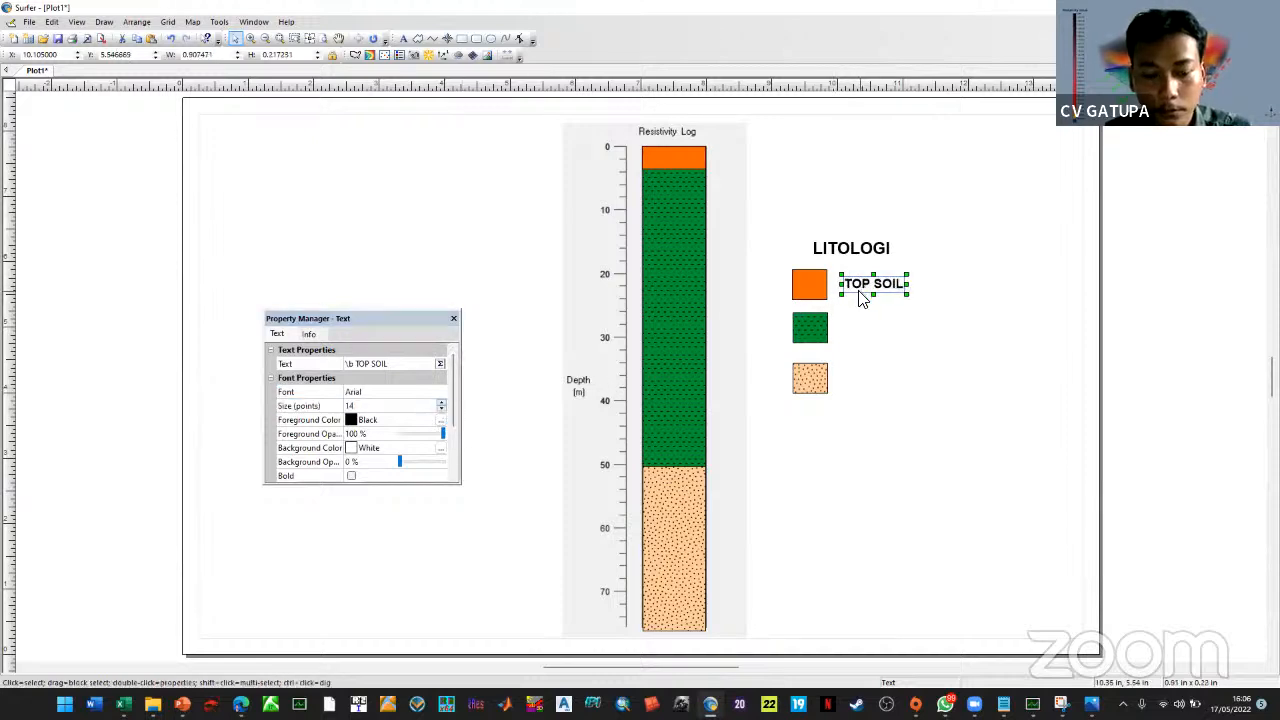
Paste copies of the TOP SOIL label beside the green and tan boxes
key(ctrl+c)
key(ctrl+v)
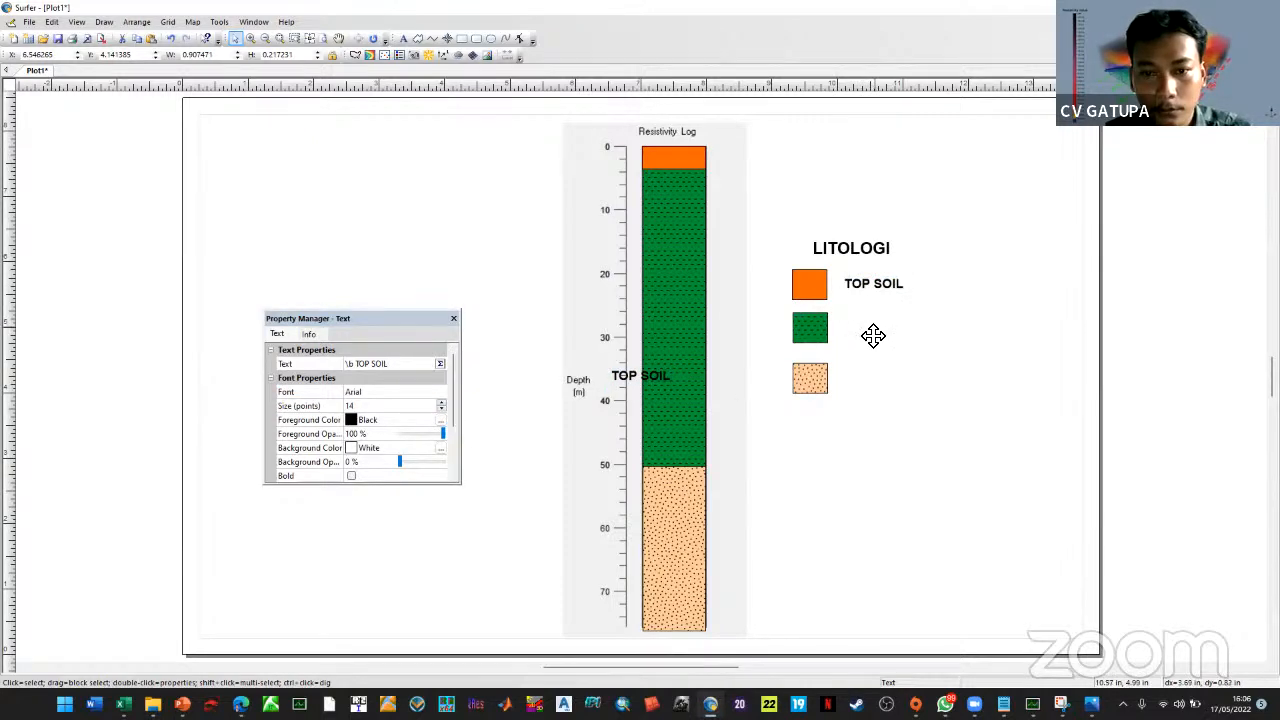
drag(873, 335, 868, 345)
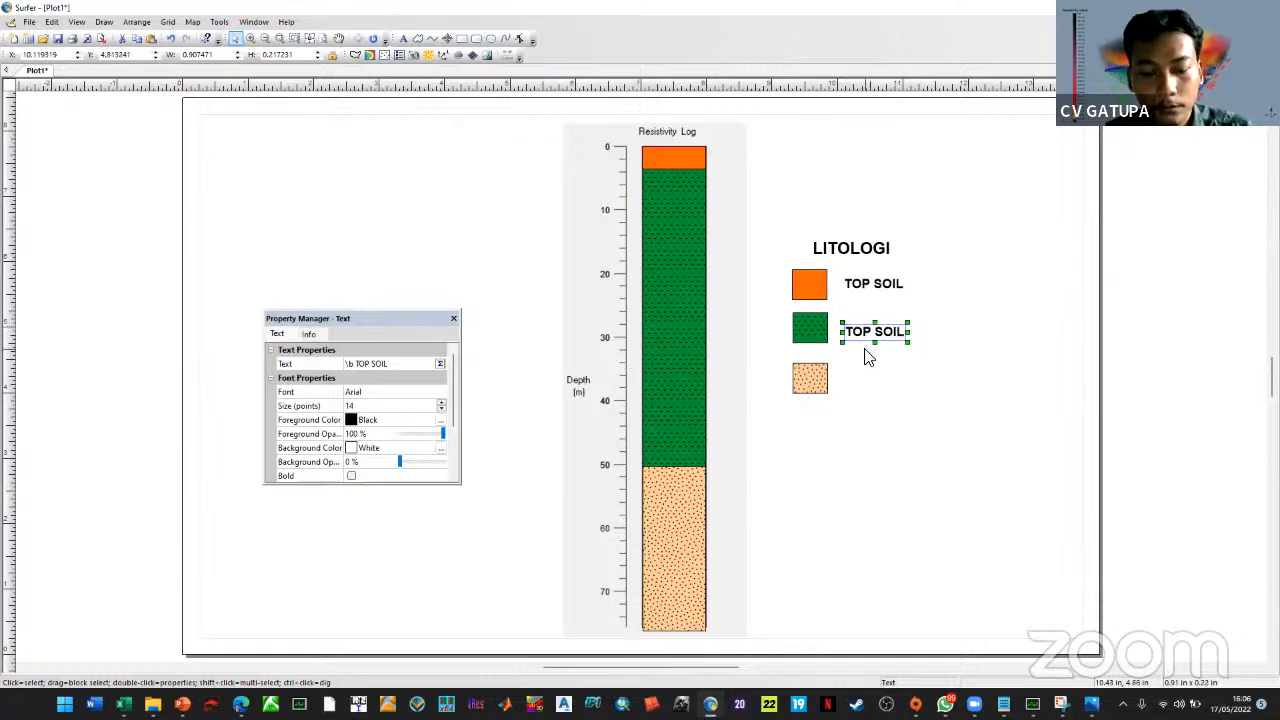
key(ctrl+v)
drag(642, 380, 894, 374)
Retype the label beside the green box as LEMPUNG
double_click(894, 338)
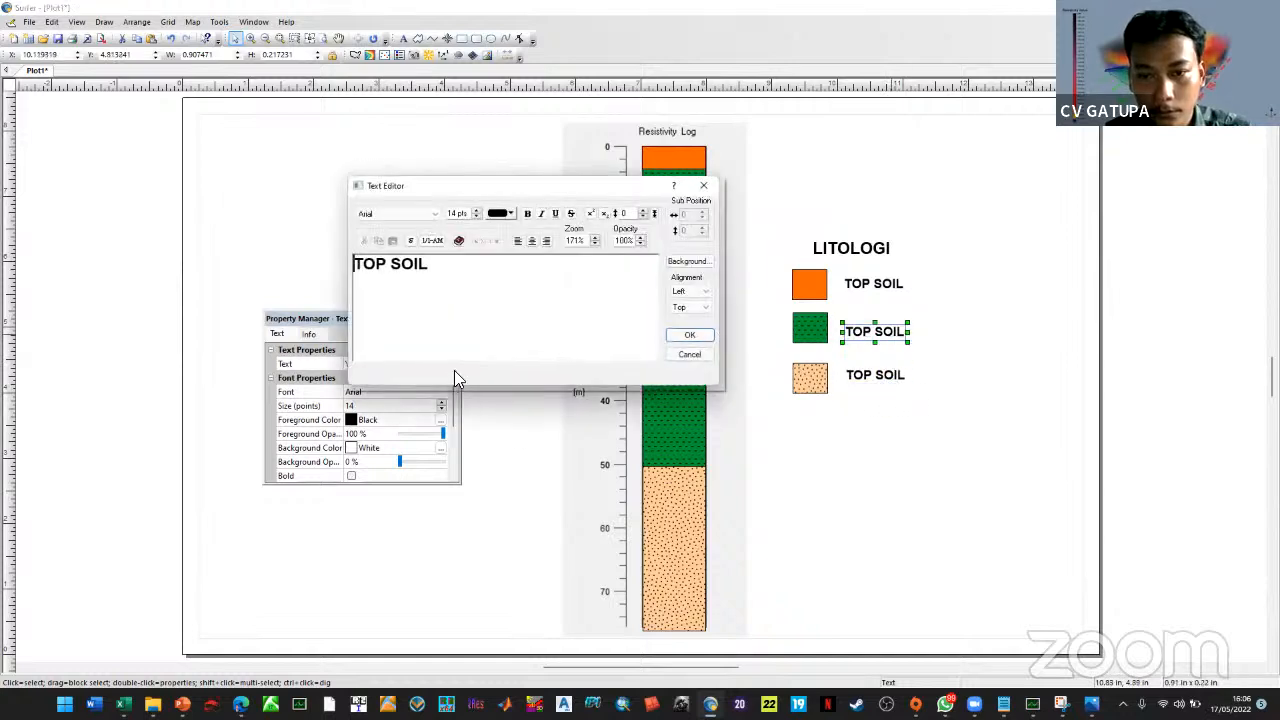
key(ctrl+a)
text(LEMPUN)
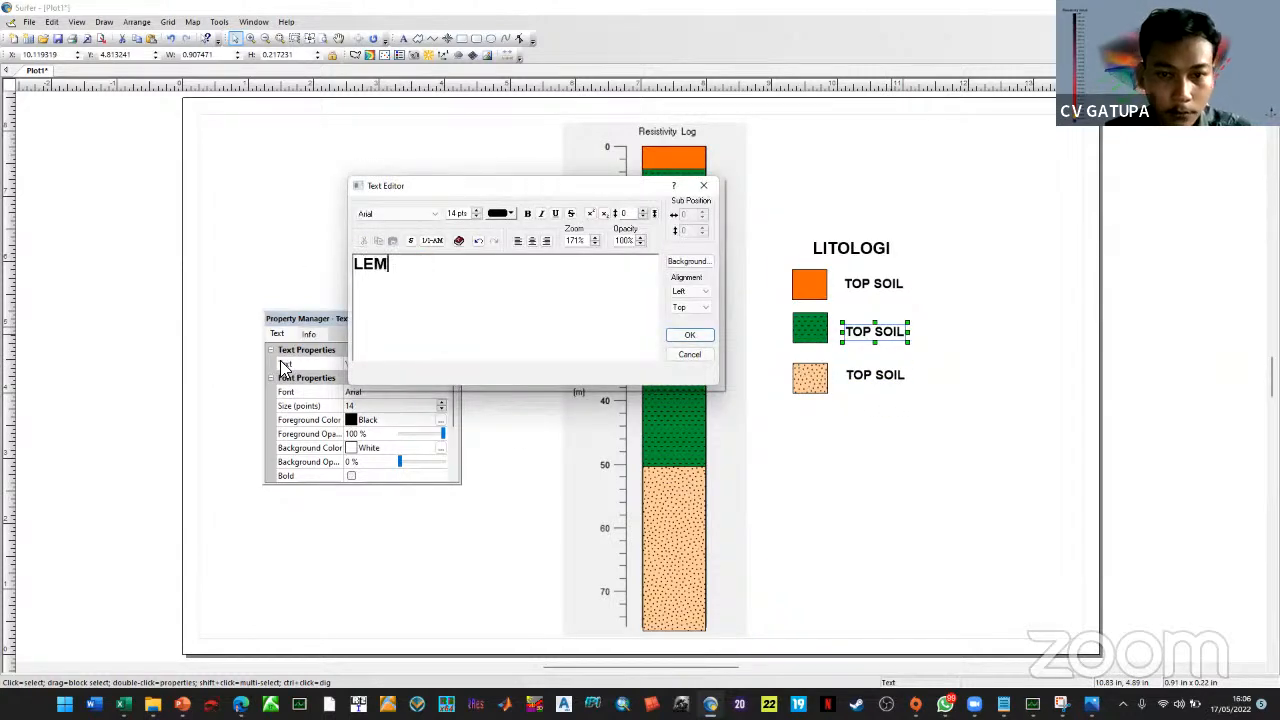
click(689, 334)
Change the tan-box label to PASIR with (AKUIFER AIR) on a second line
double_click(886, 378)
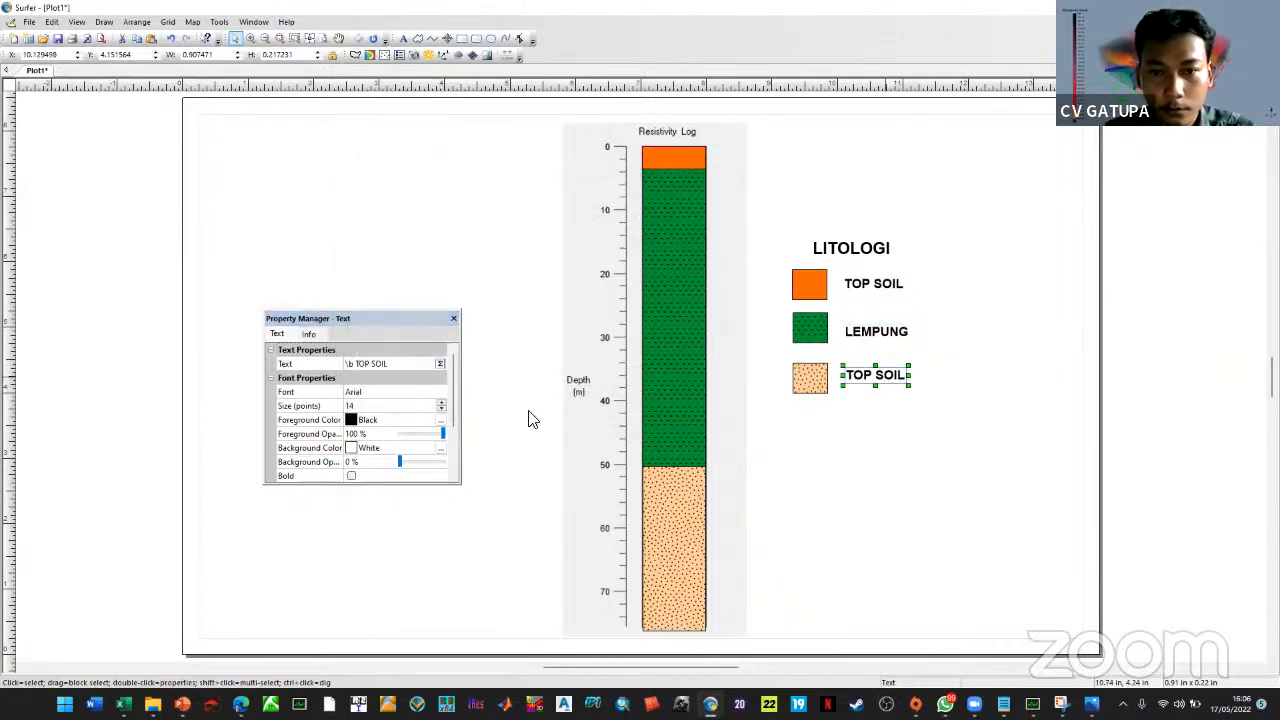
key(ctrl+a)
text(PA)
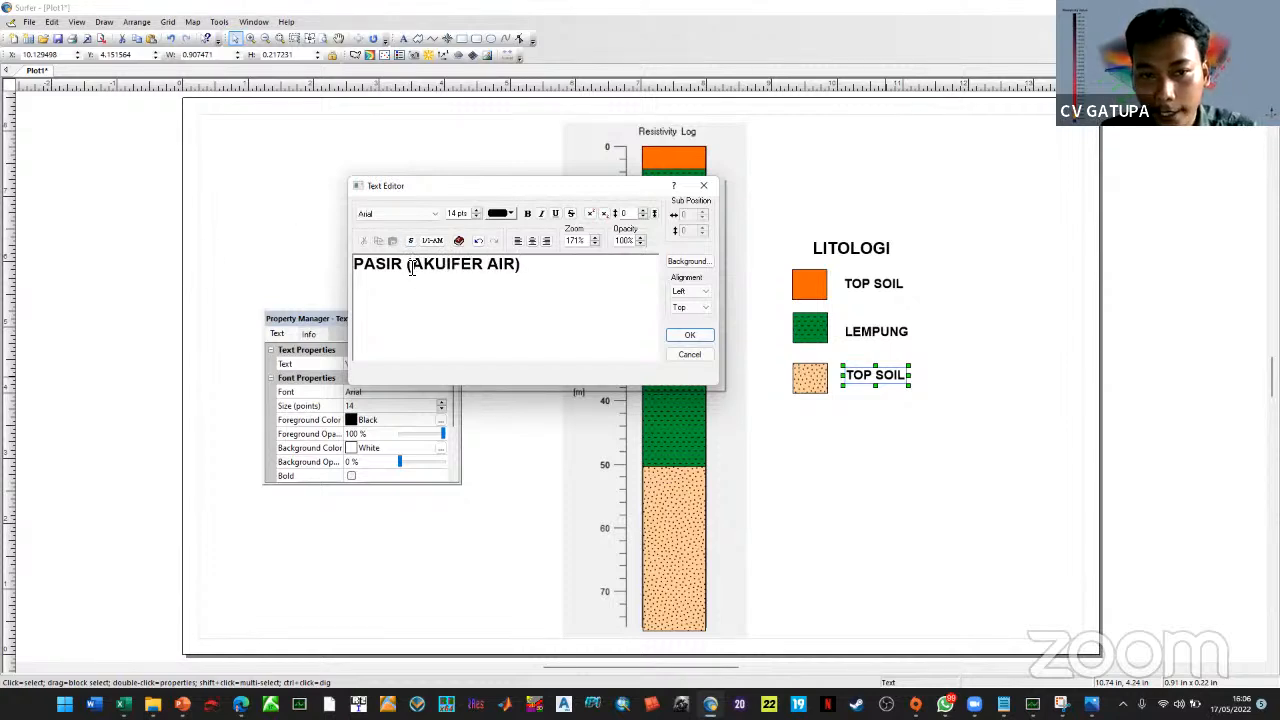
key(Return)
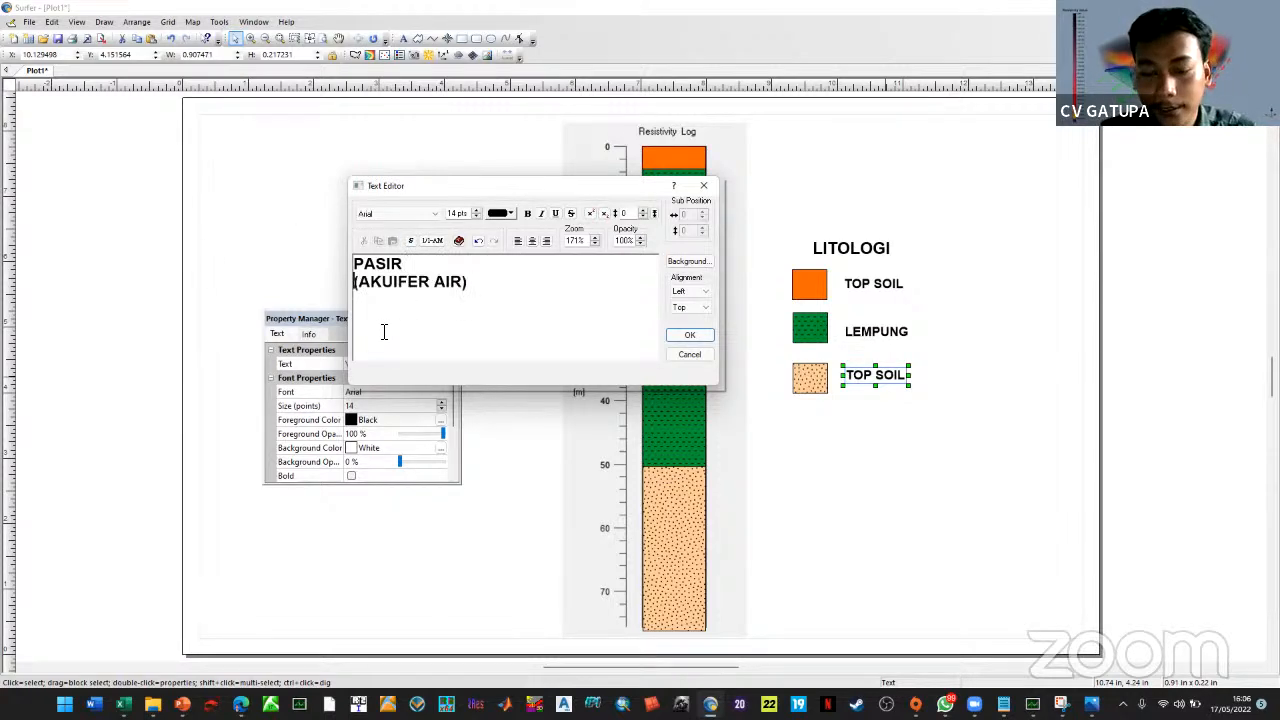
click(705, 338)
drag(873, 376, 871, 371)
click(878, 427)
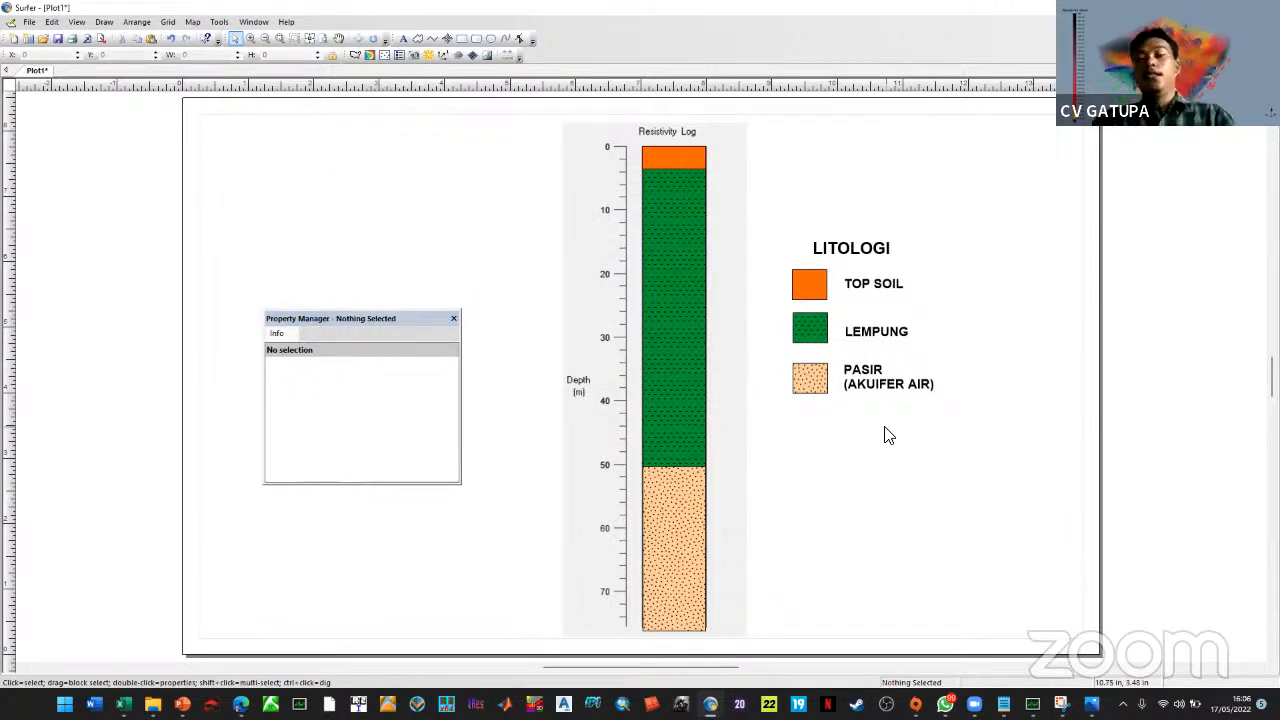
click(454, 319)
Shift the whole legend slightly left and zoom around the plot to check it
drag(1068, 537, 748, 211)
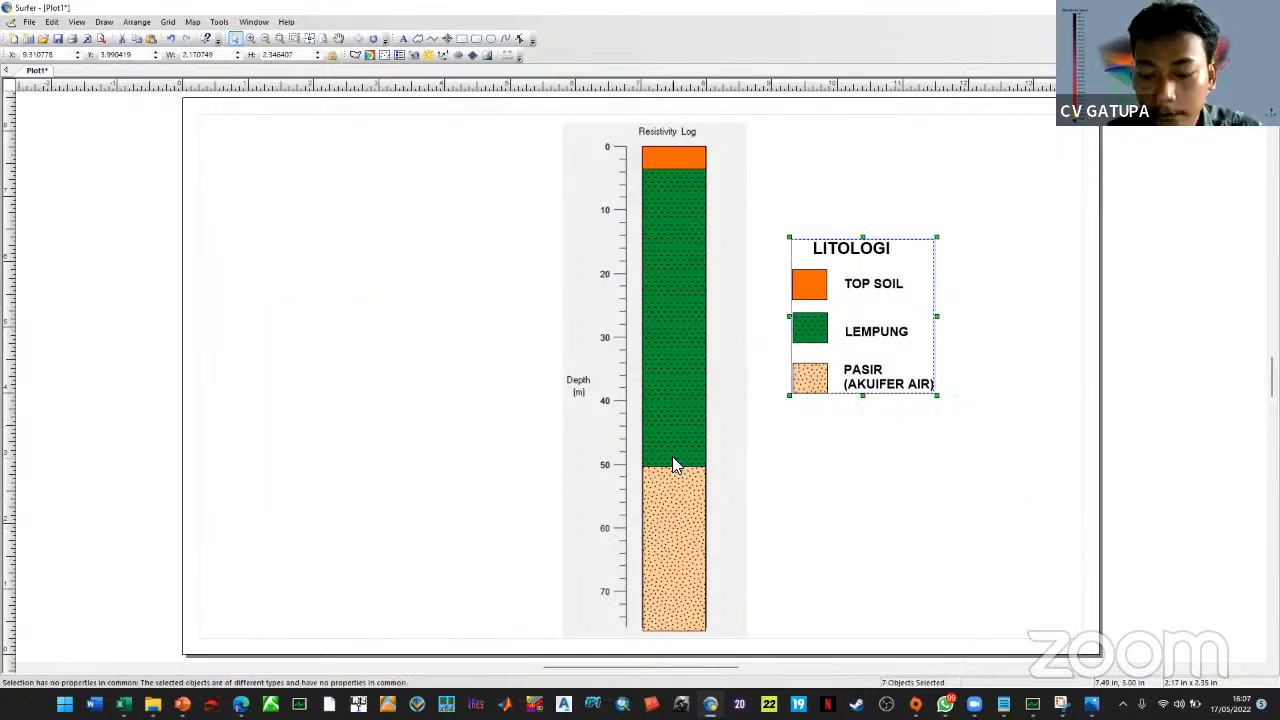
key(Left)
key(Left)
key(Left)
key(Left)
key(Left)
key(Left)
key(Left)
key(Left)
key(Left)
key(Left)
key(Left)
key(Left)
key(Left)
key(Left)
key(Left)
key(Left)
key(Left)
key(Left)
key(Left)
key(Left)
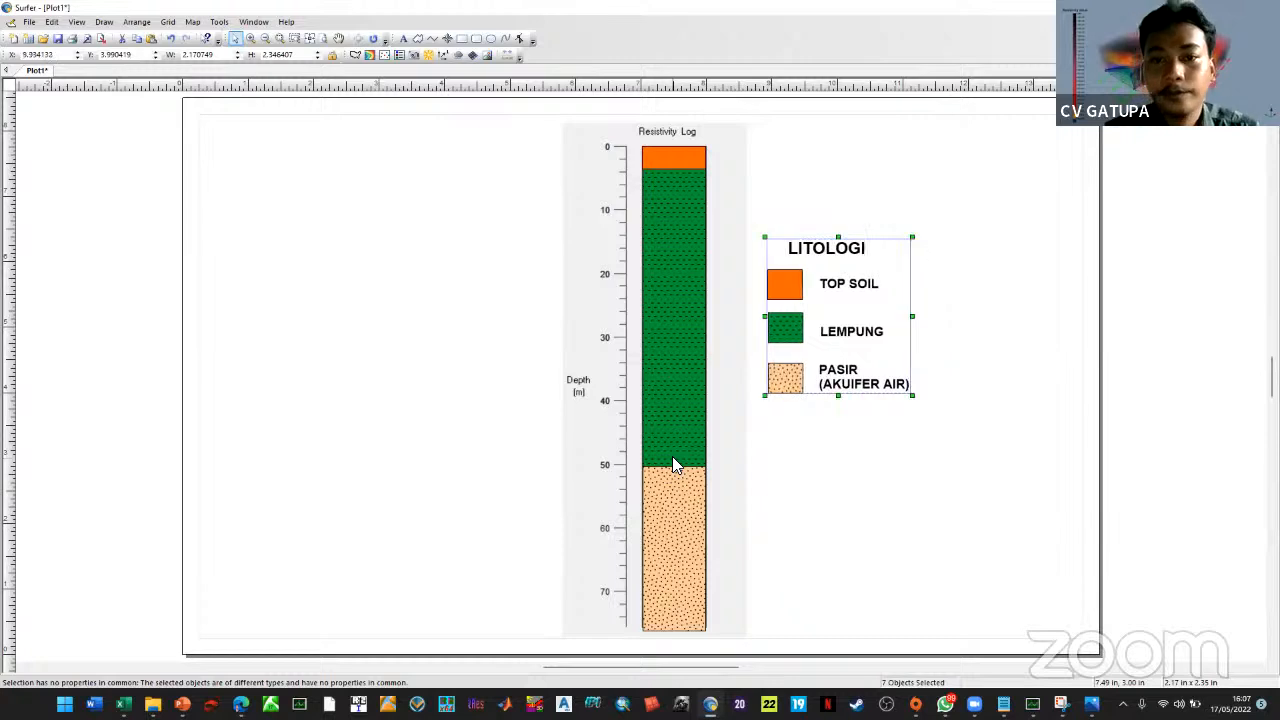
click(944, 338)
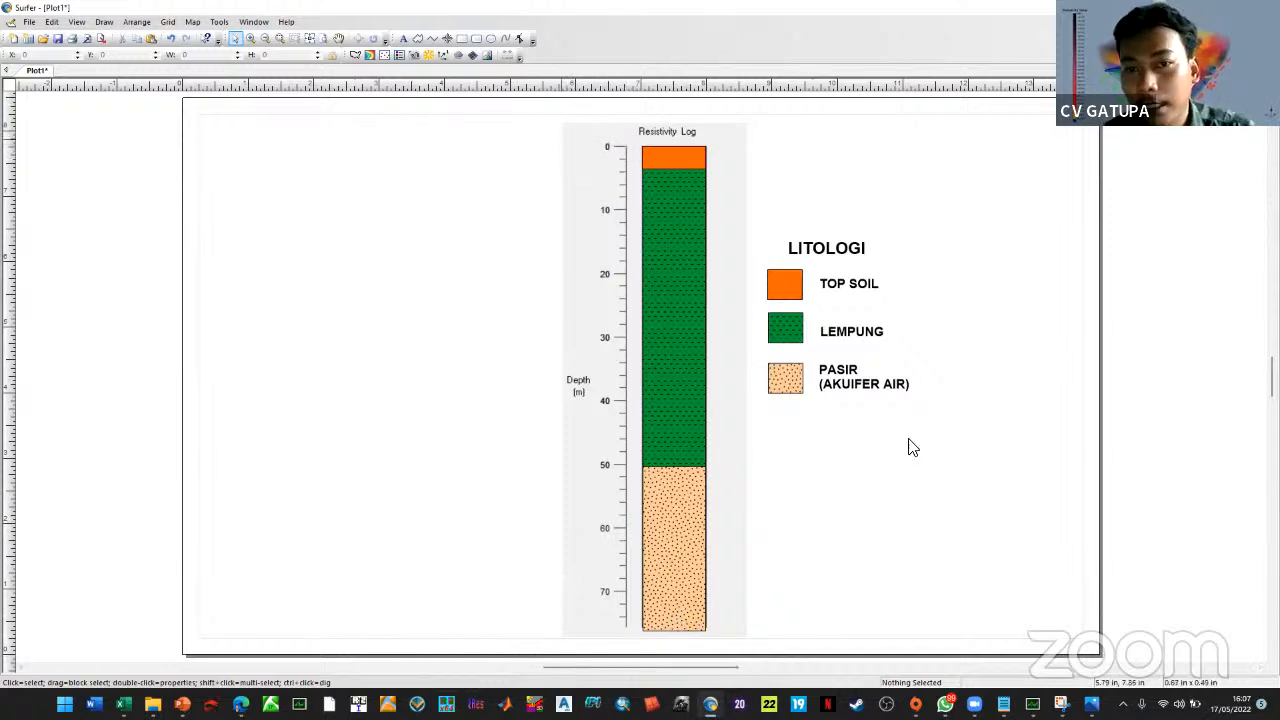
scroll(1086, 655, down, 2)
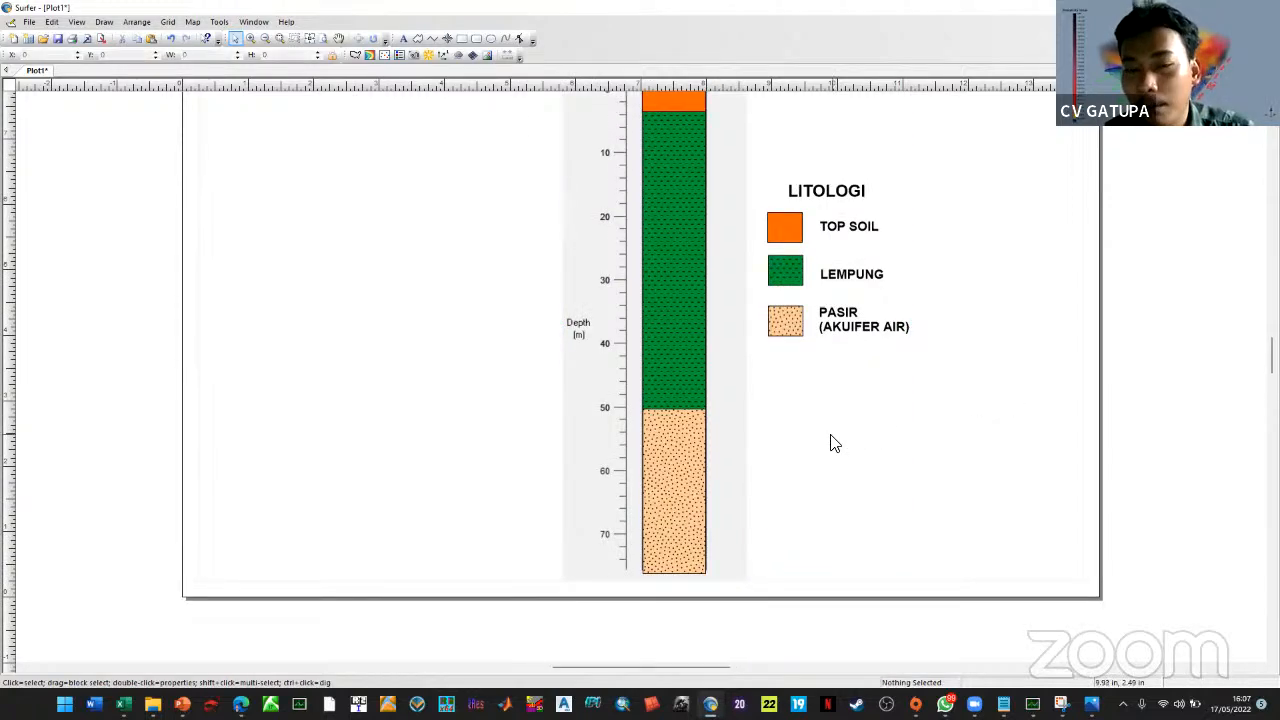
scroll(831, 437, up, 1)
scroll(831, 437, down, 2)
scroll(380, 149, down, 1)
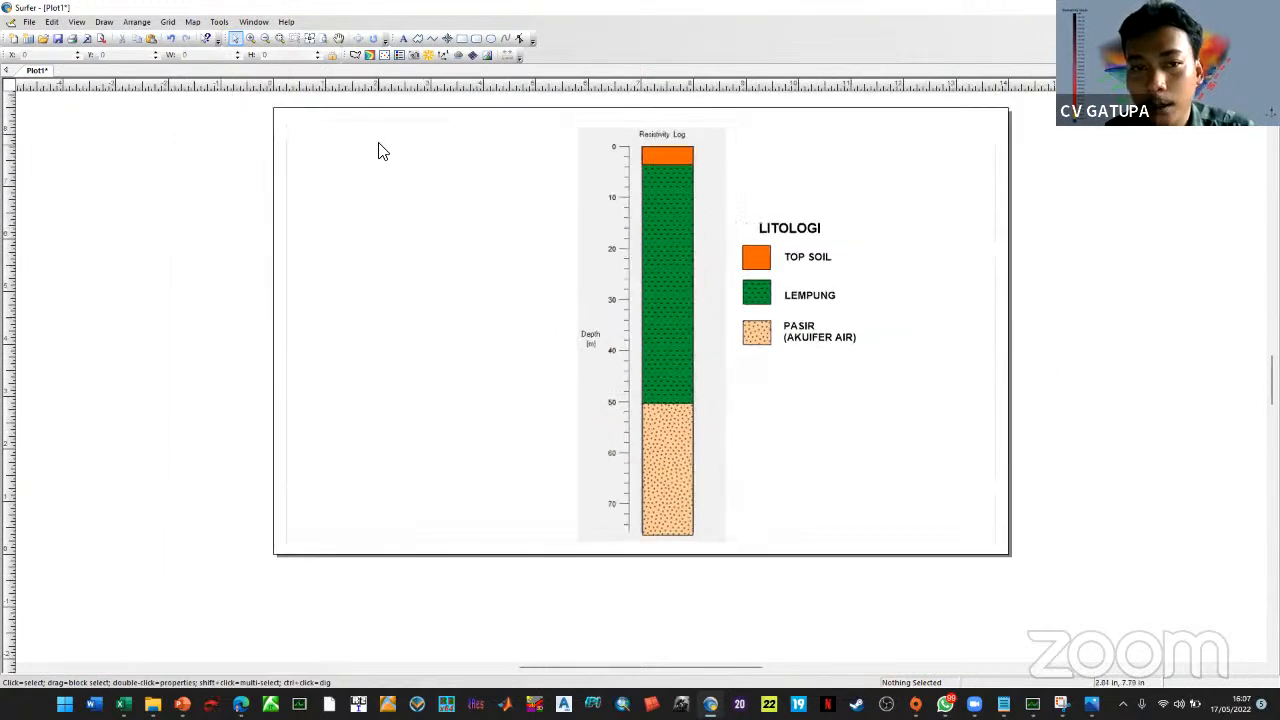
scroll(380, 137, up, 1)
scroll(386, 120, down, 1)
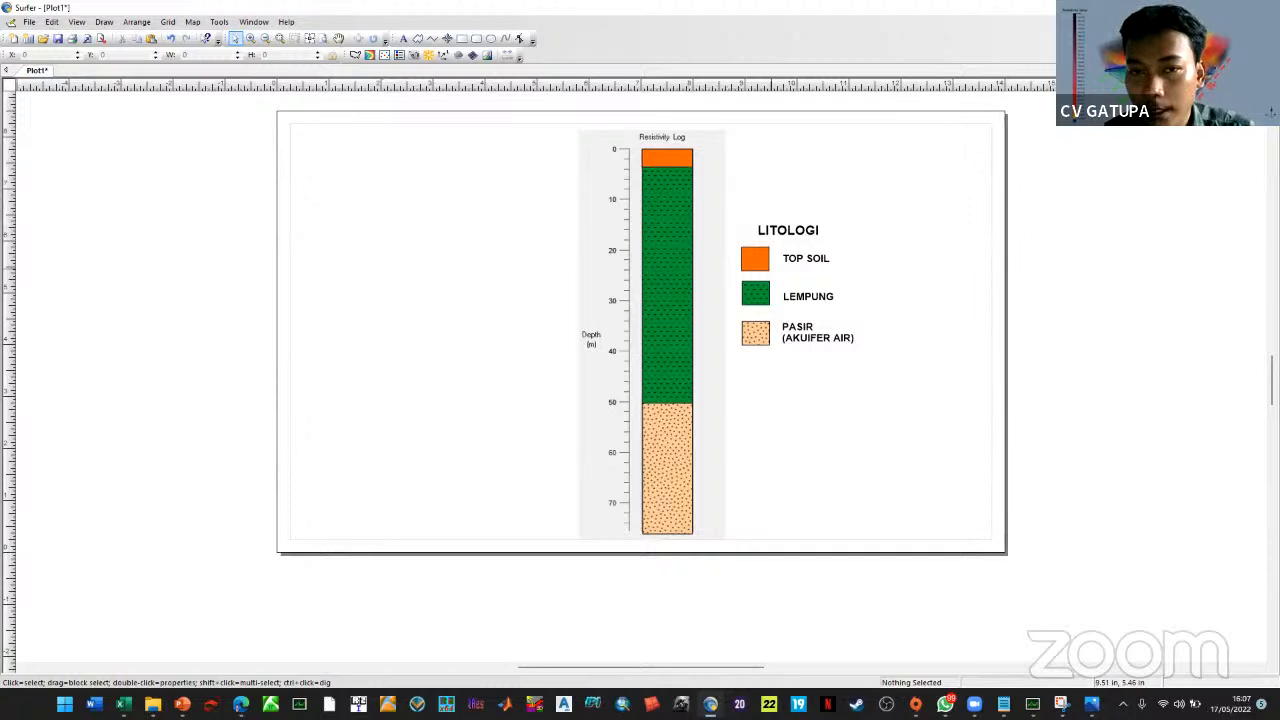
scroll(562, 406, up, 1)
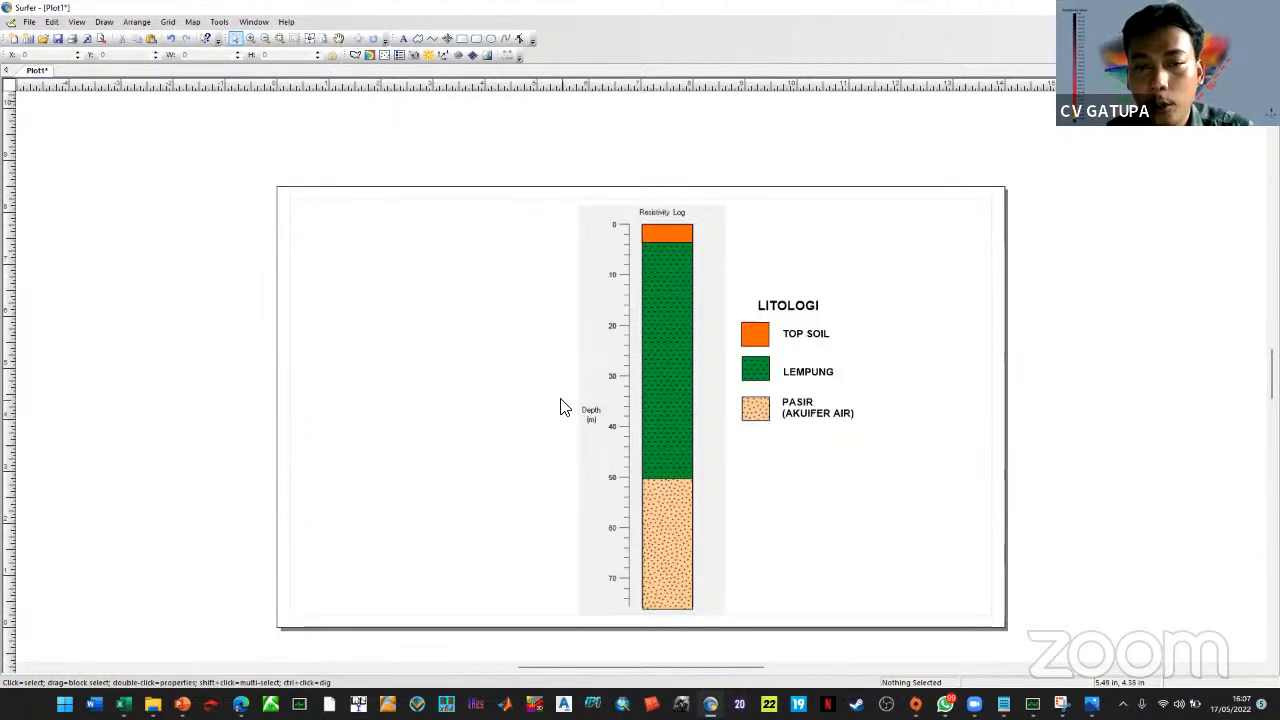
scroll(599, 483, up, 1)
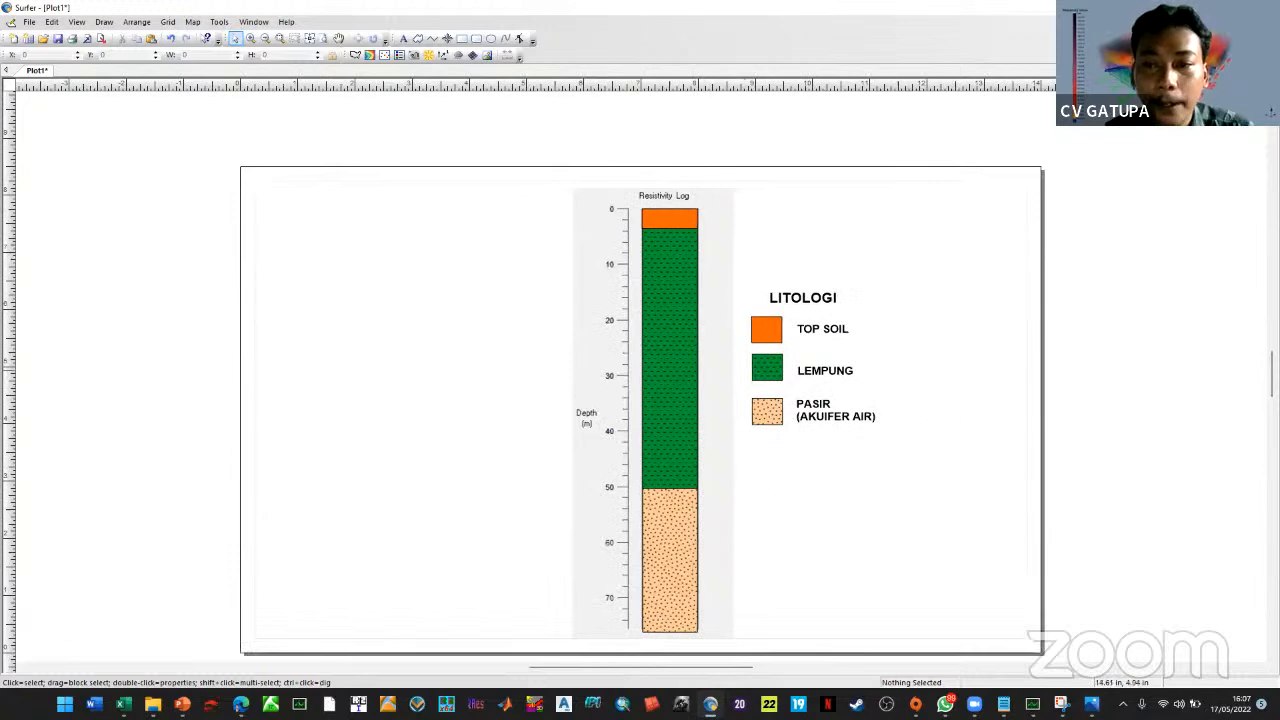
scroll(640, 400, down, 1)
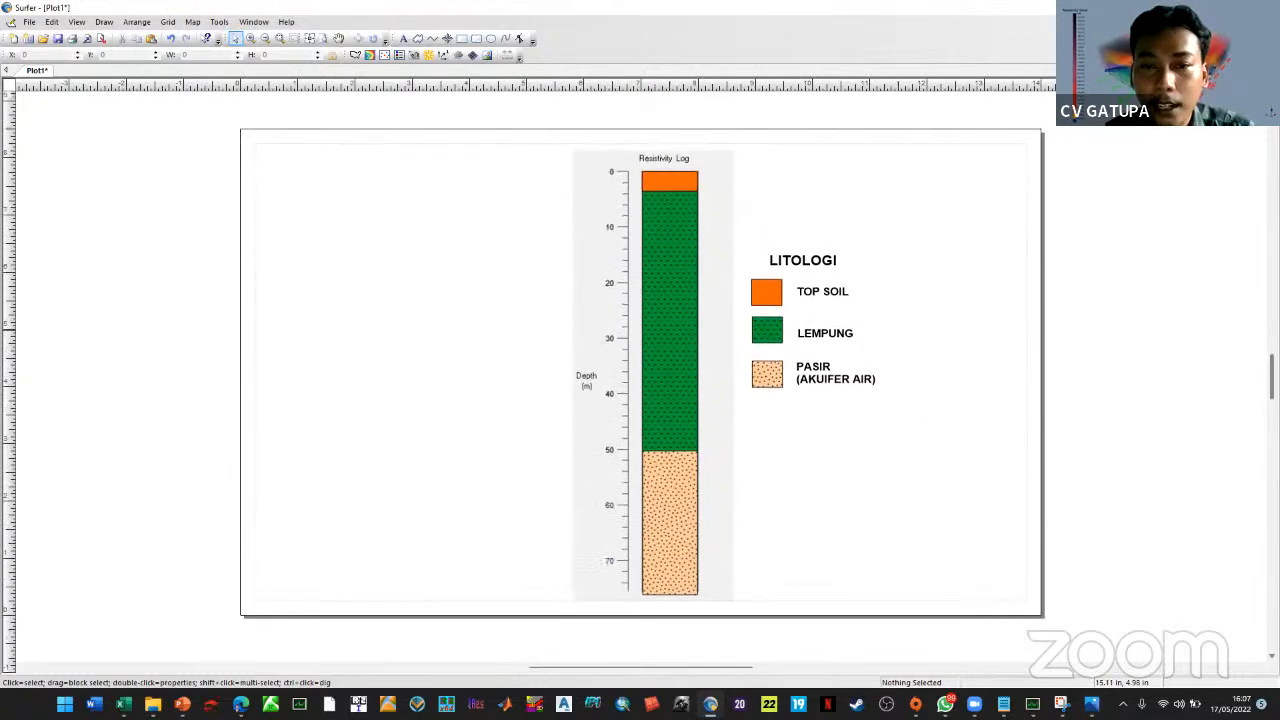
Drag the LEMPUNG block out, undo it to restore the log, and launch RockWorks16
drag(668, 348, 507, 343)
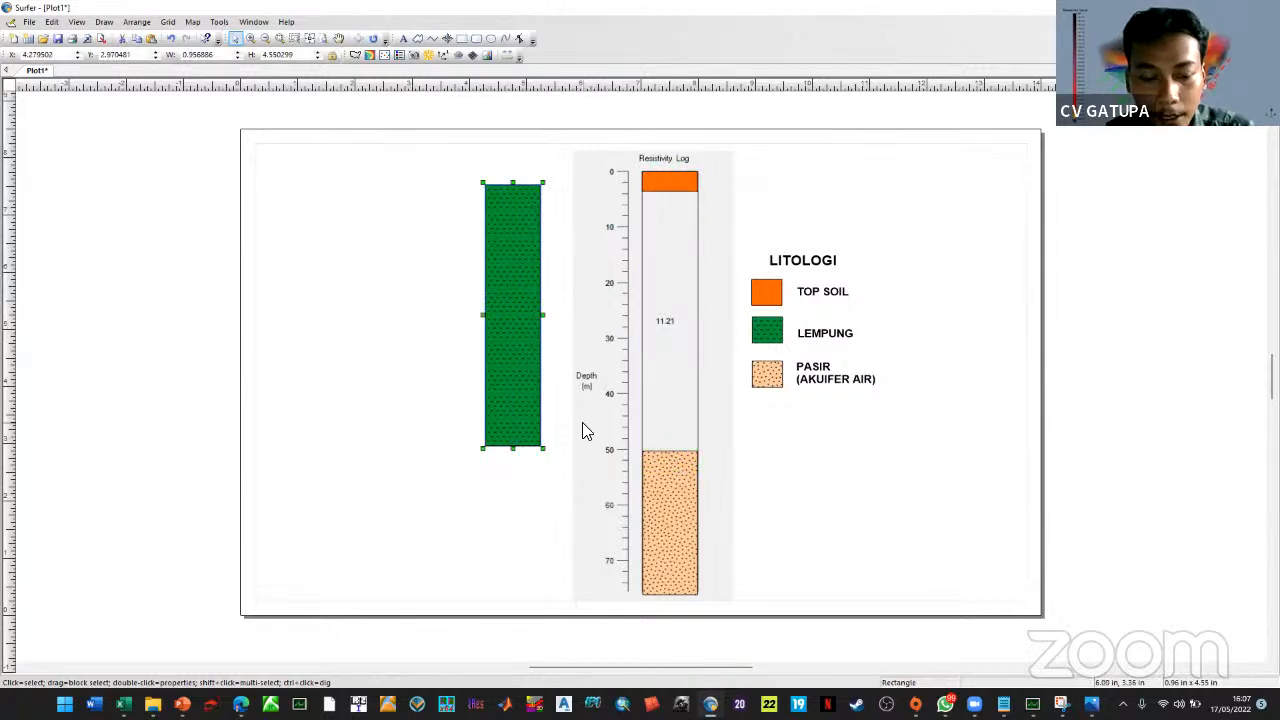
key(ctrl+z)
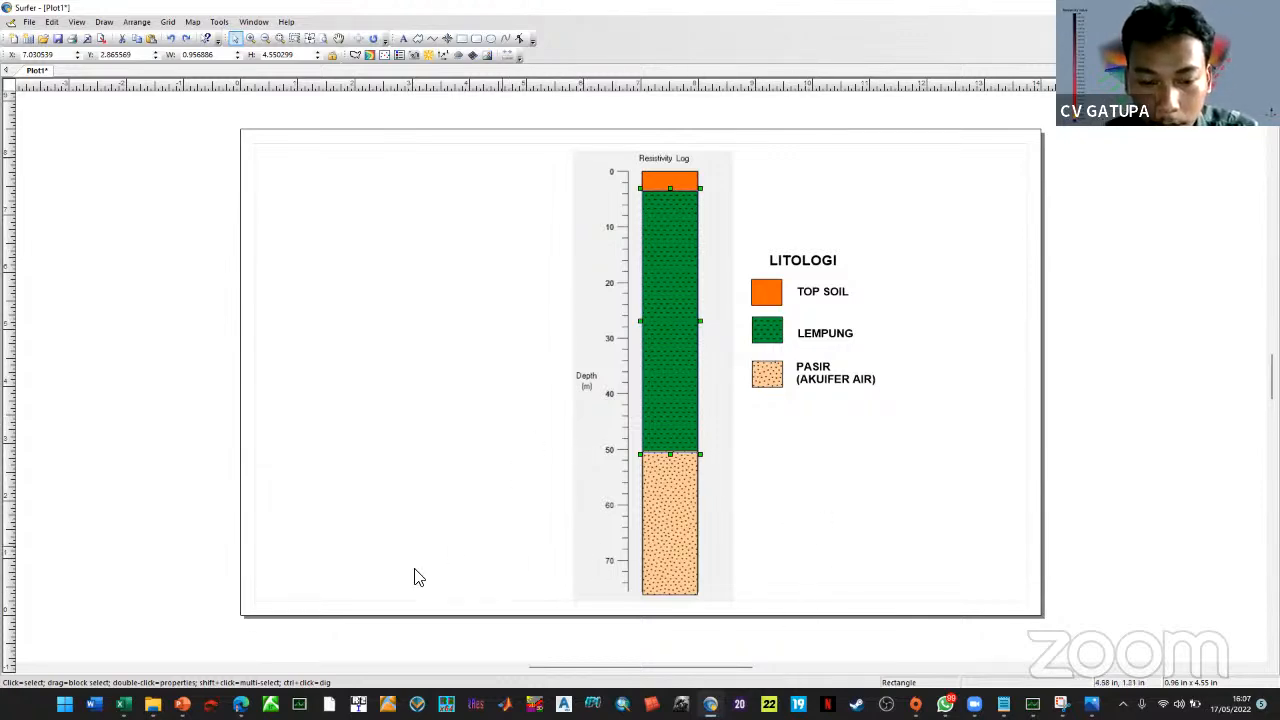
click(323, 551)
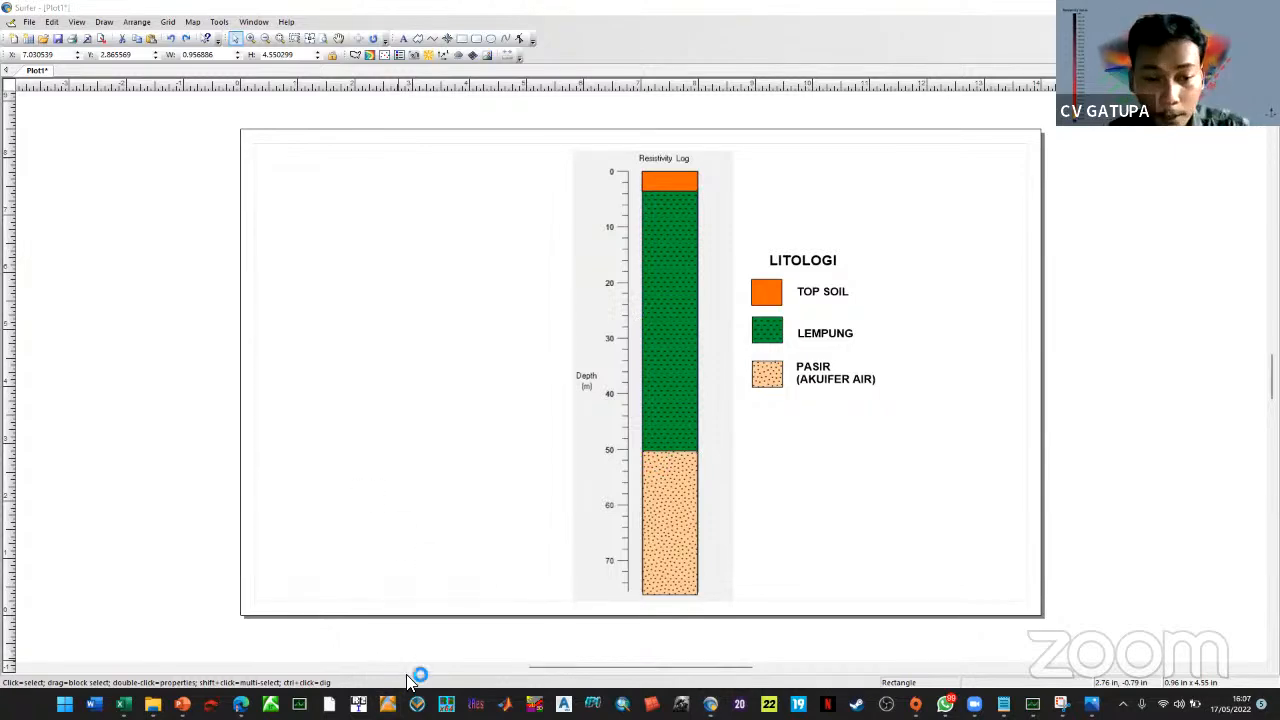
click(388, 703)
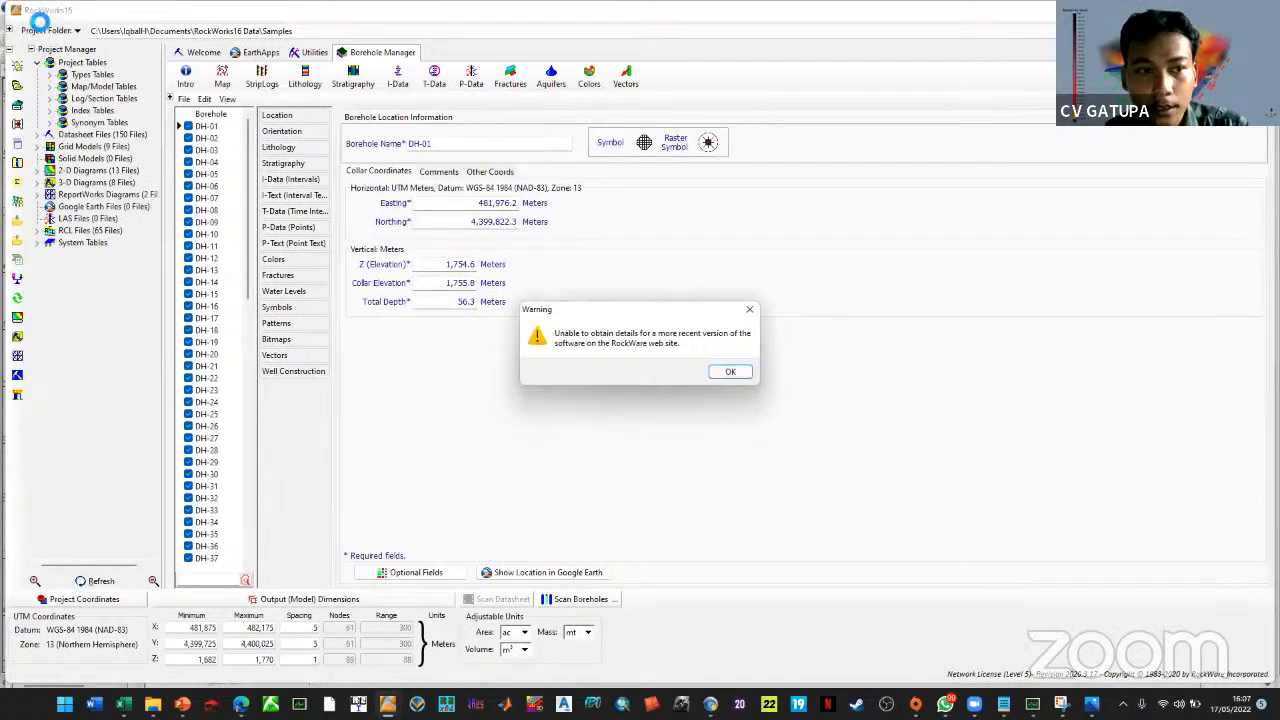
Create a new project with PELATIHAN TEKNIK GEOFISIKA as its folder
key(Return)
click(68, 32)
click(100, 49)
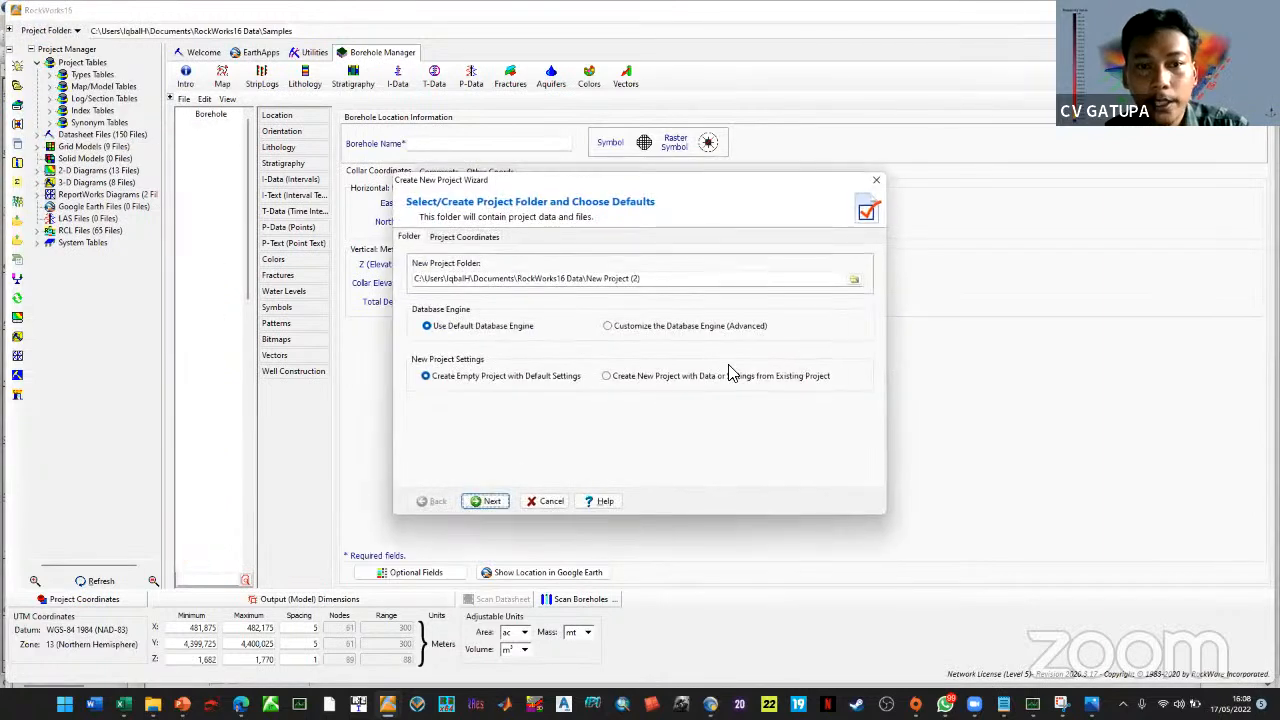
click(846, 284)
click(852, 280)
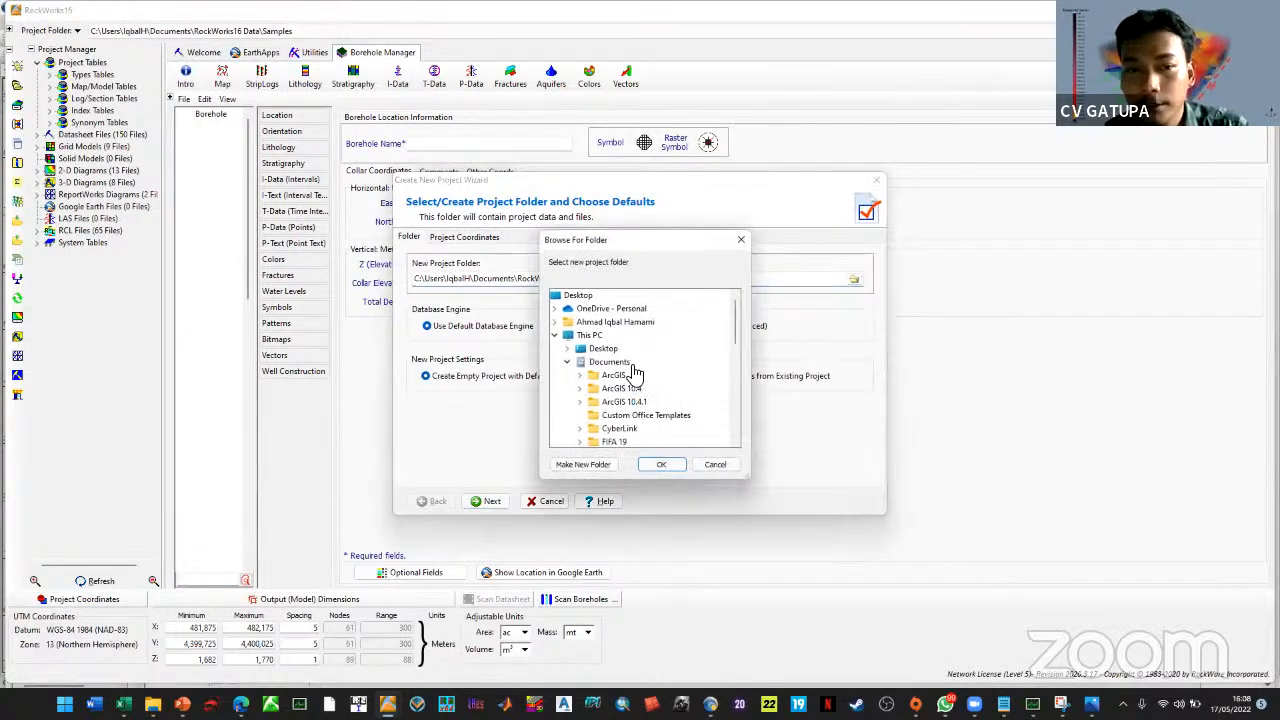
scroll(630, 366, down, 2)
click(617, 402)
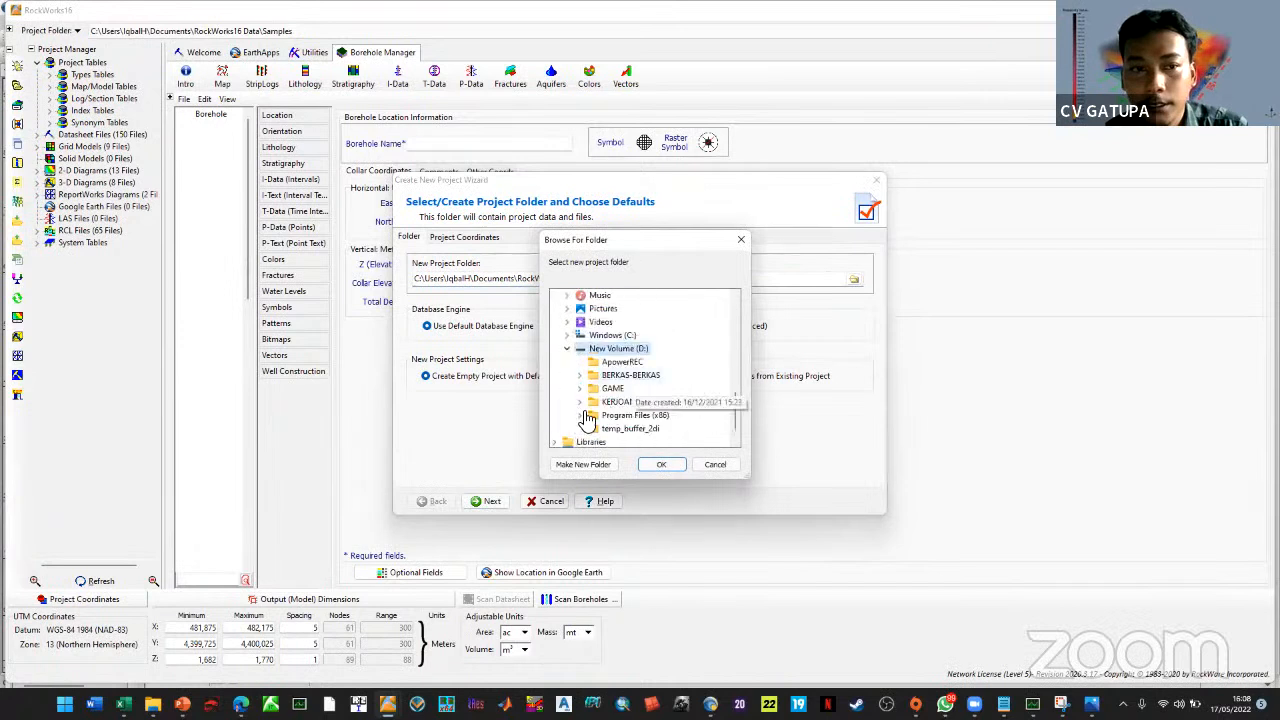
click(637, 402)
click(648, 388)
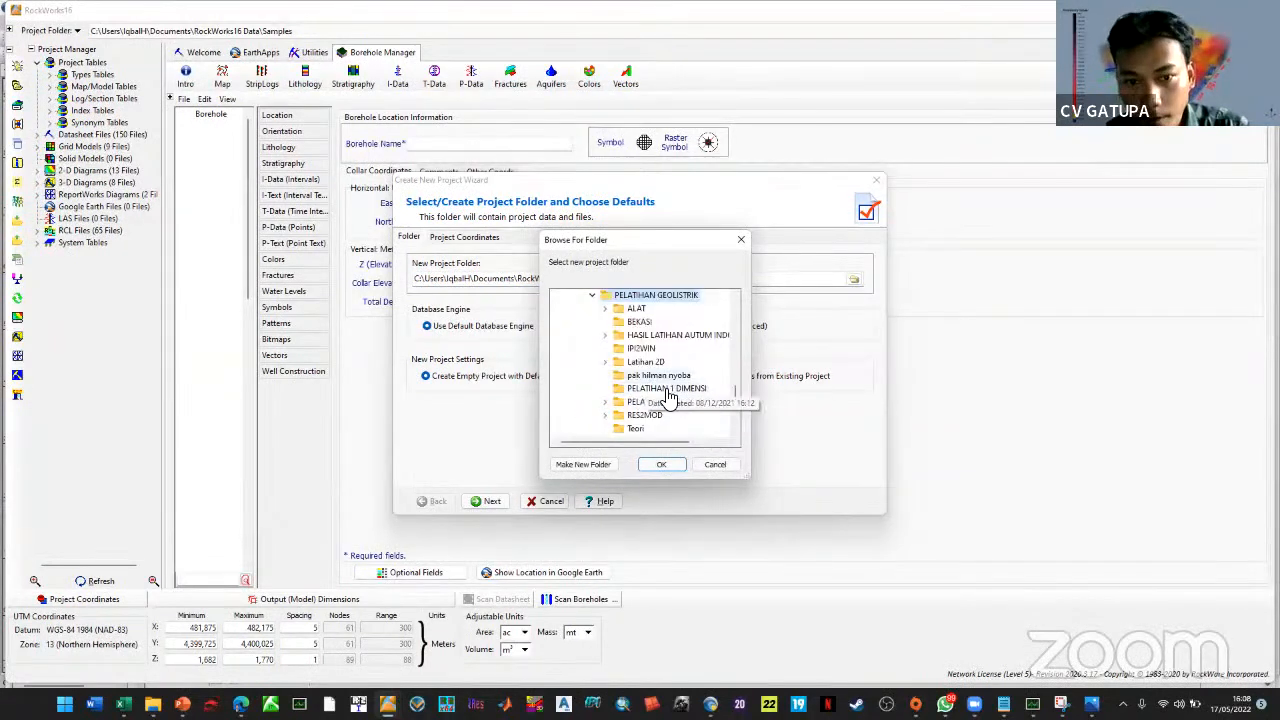
click(676, 405)
click(661, 464)
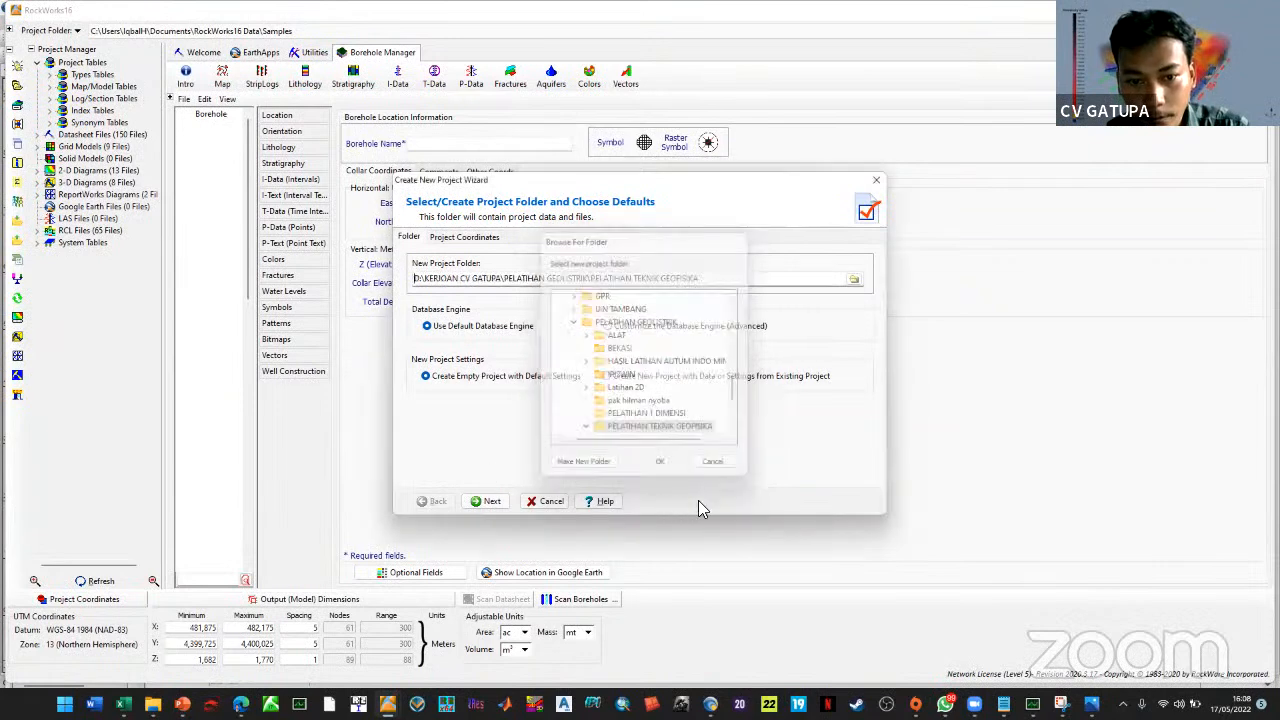
Choose Local (Custom) coordinates in meters and finish creating the project
click(490, 502)
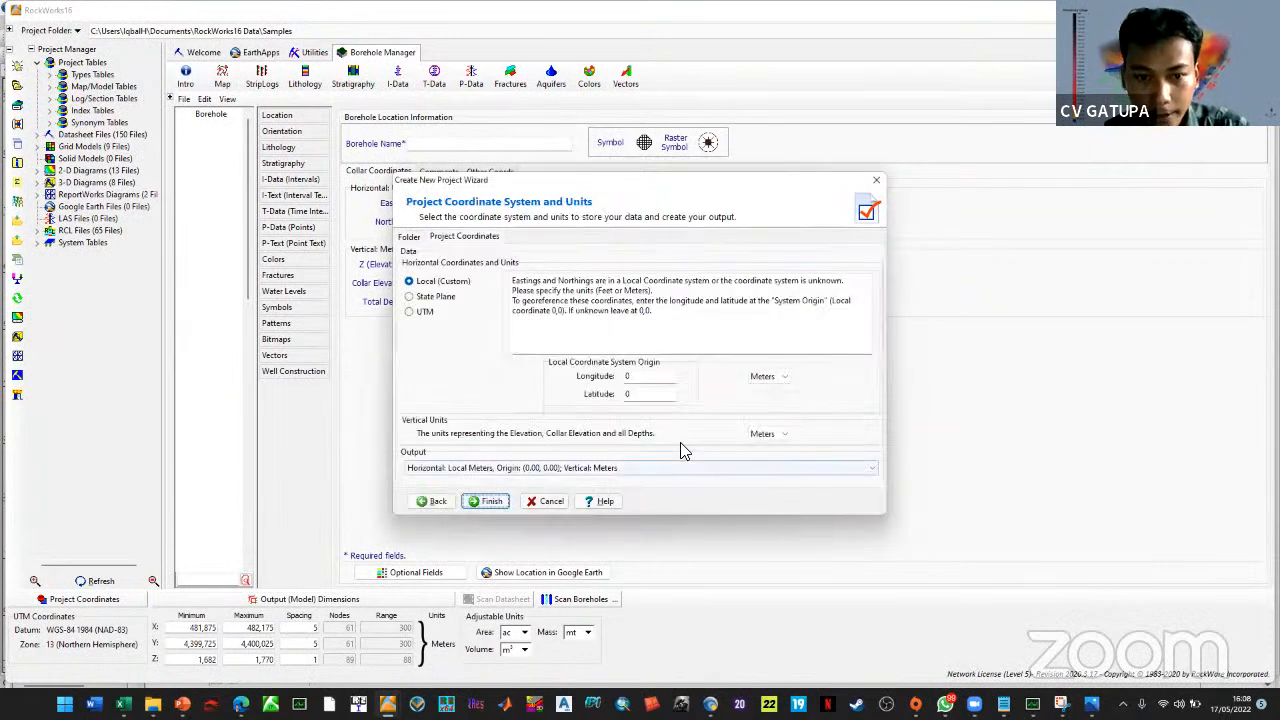
click(428, 312)
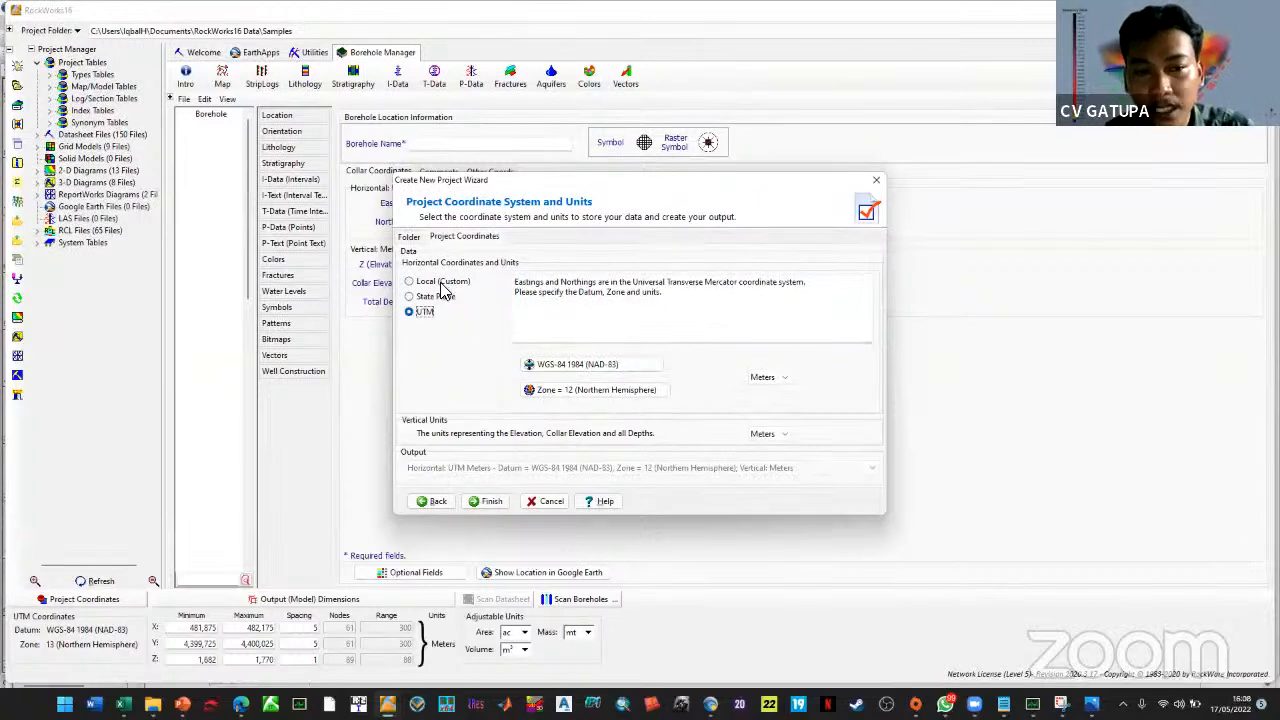
click(590, 392)
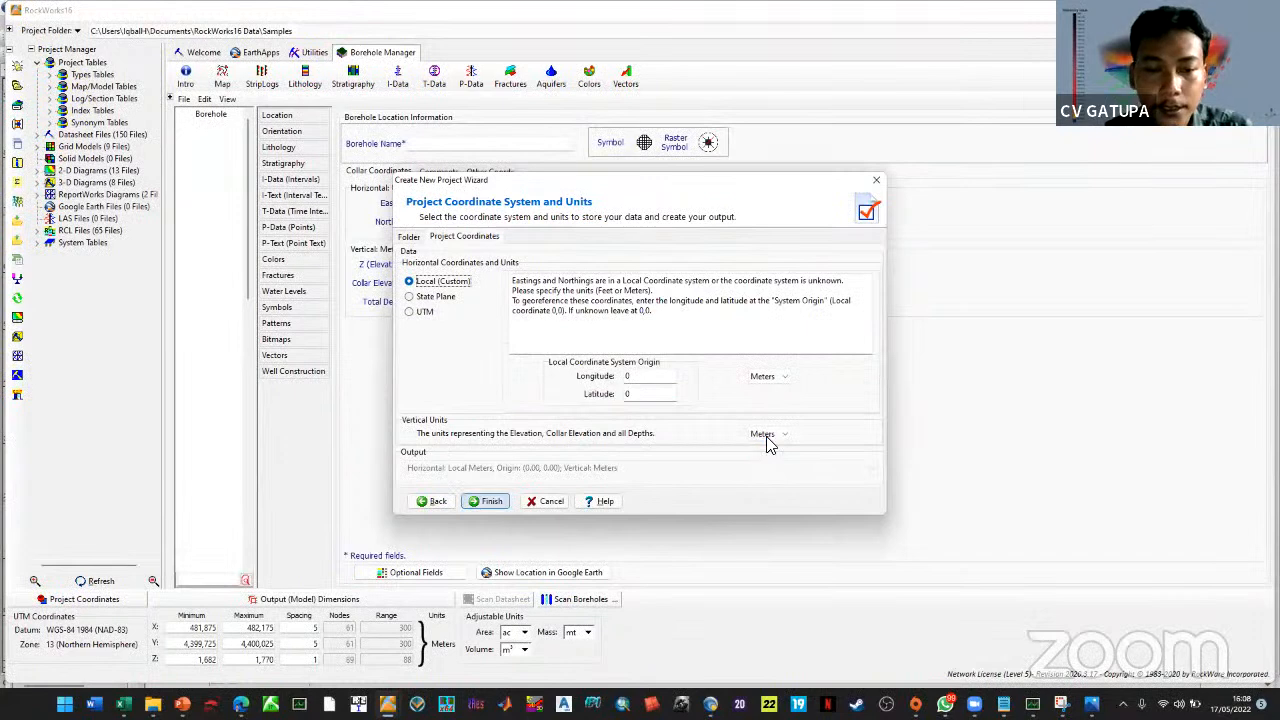
click(463, 453)
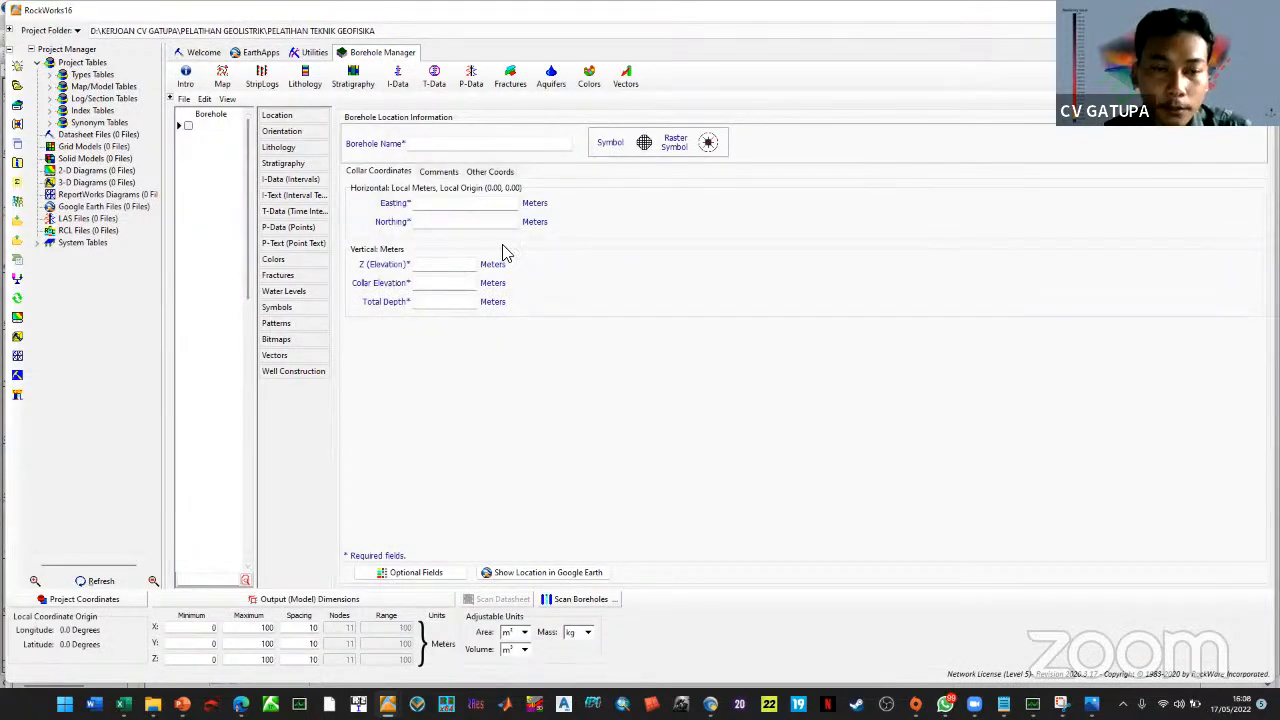
Begin entering GL-03 as the borehole name
click(440, 148)
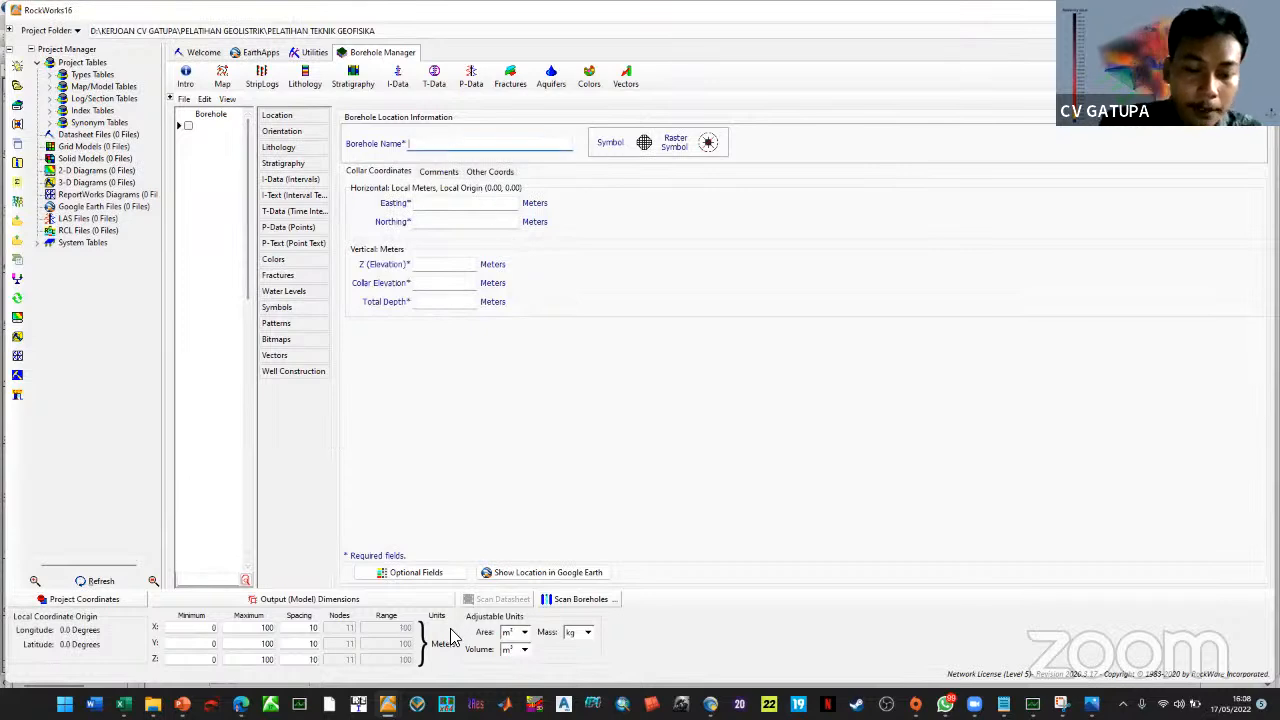
text(GL-03)
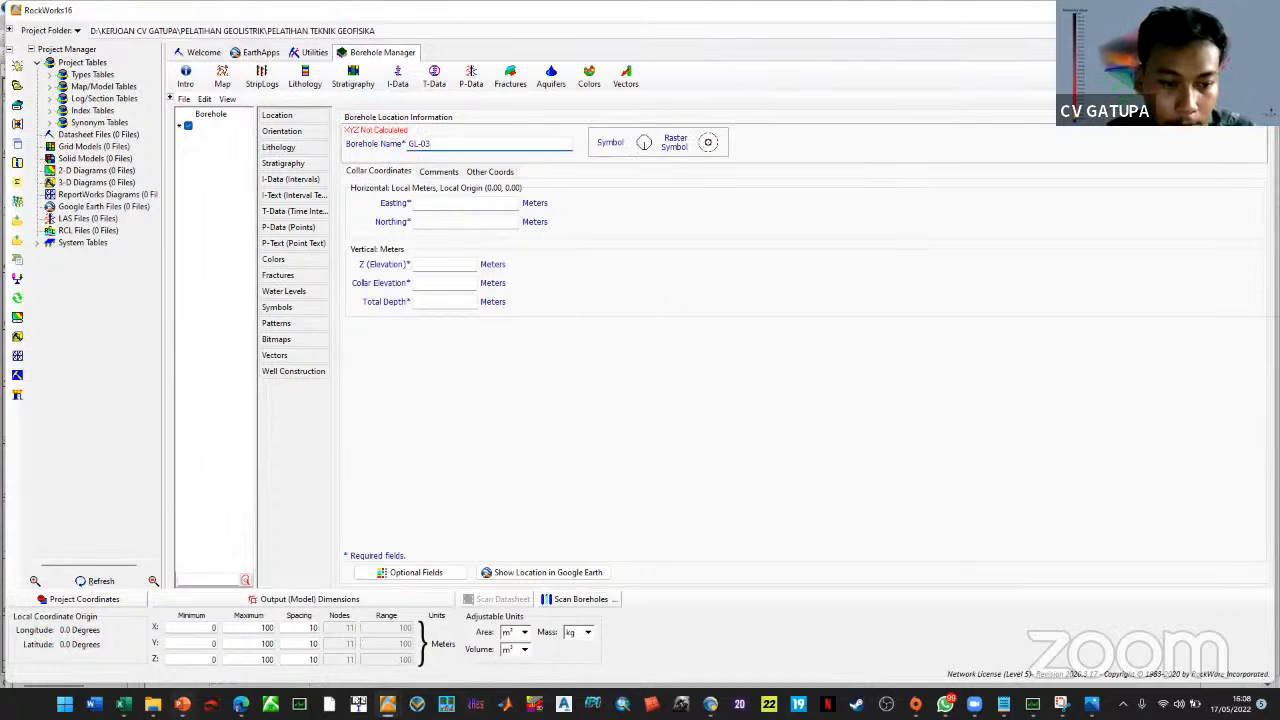
key(alt+Tab)
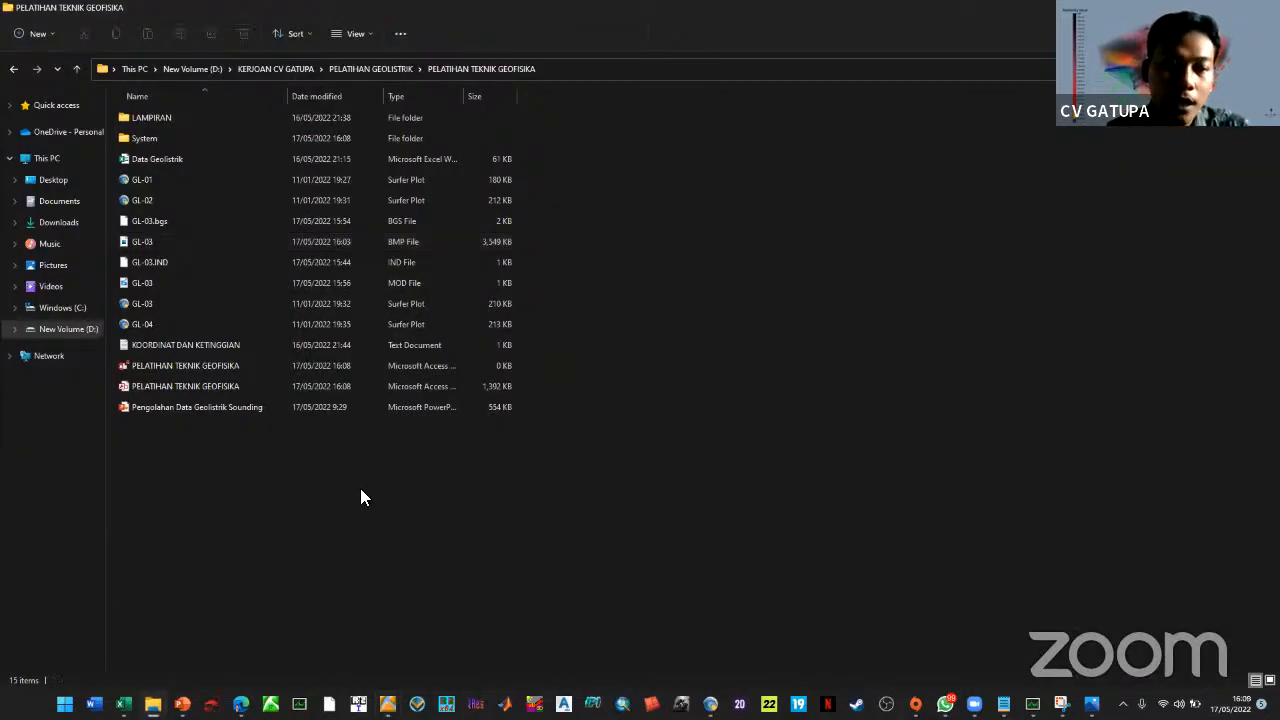
Open KOORDINAT DAN KETINGGIAN to read borehole coordinates, then return to RockWorks' Borehole Manager
double_click(206, 344)
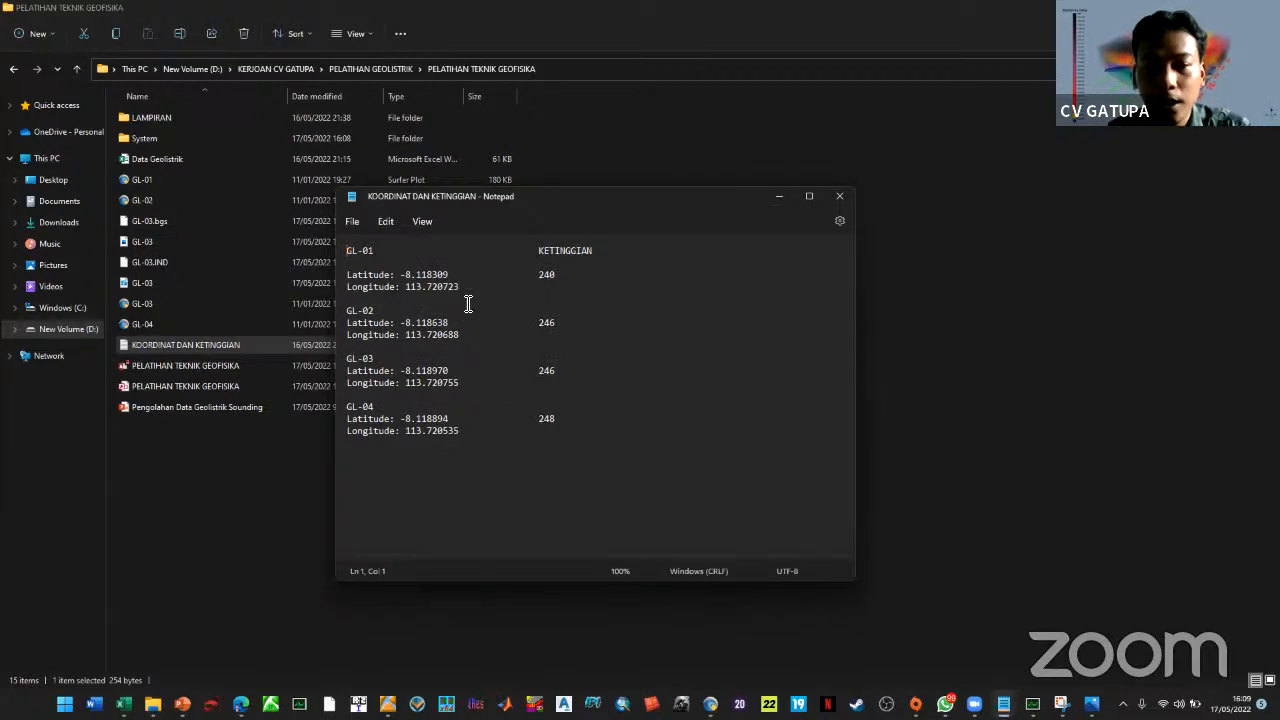
click(457, 276)
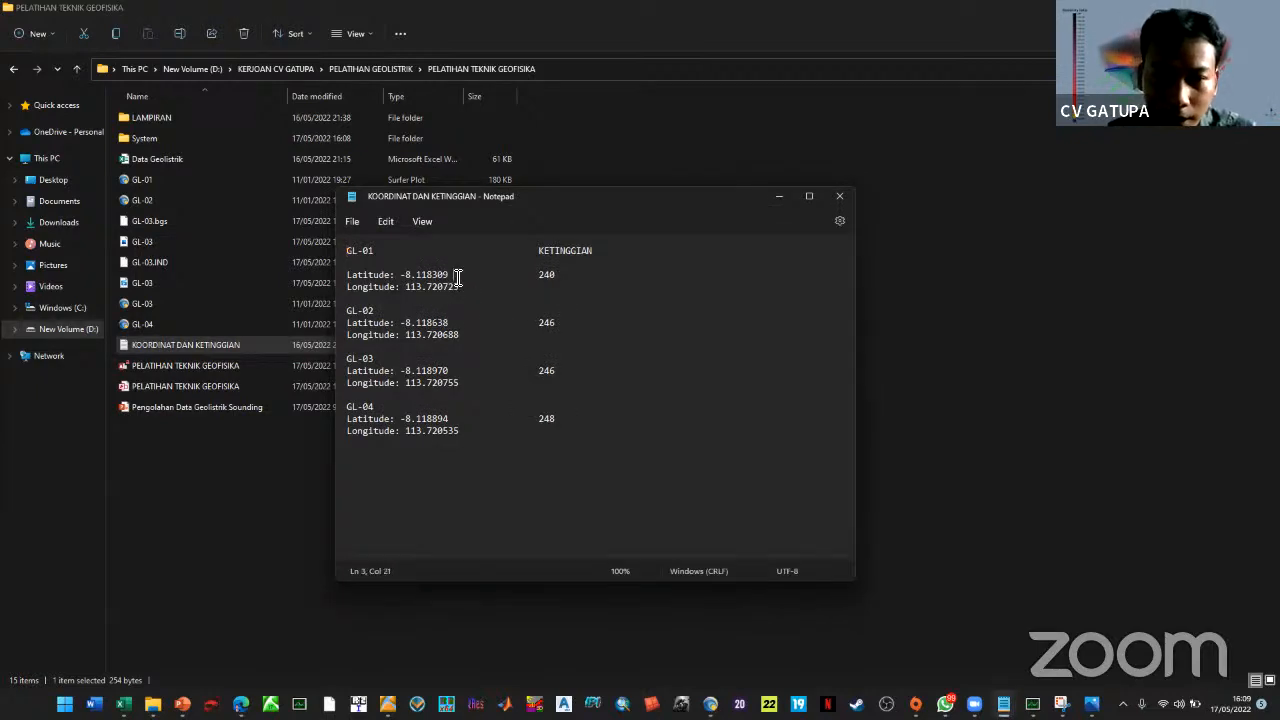
key(alt+Tab)
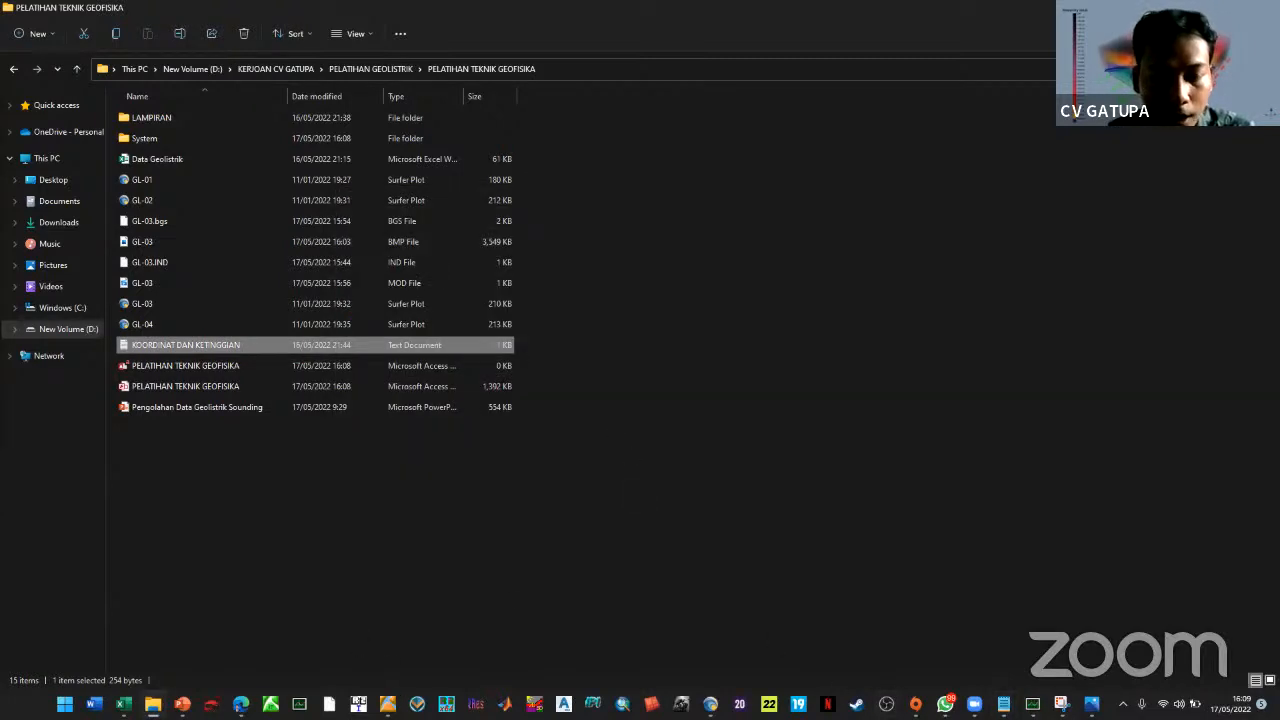
mouse_move(387, 704)
click(353, 640)
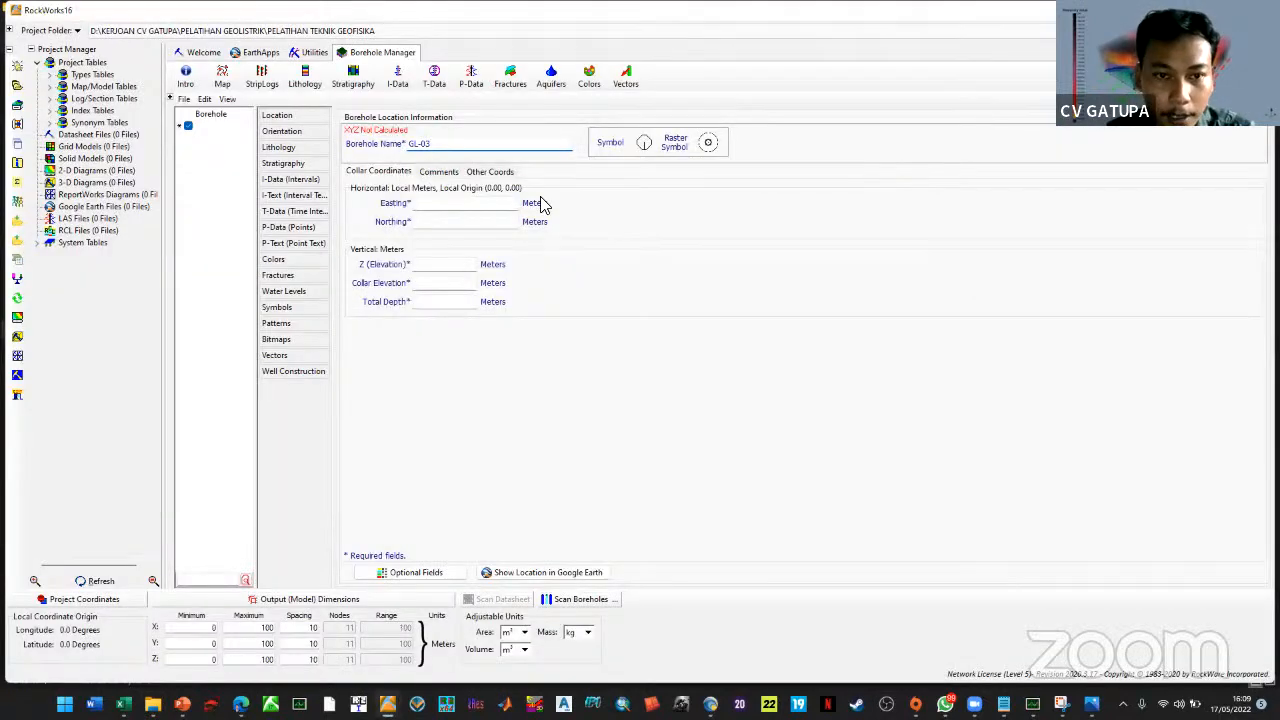
Switch GL-03's location entry to longitude/latitude and snap the coordinates notes beside RockWorks
click(500, 172)
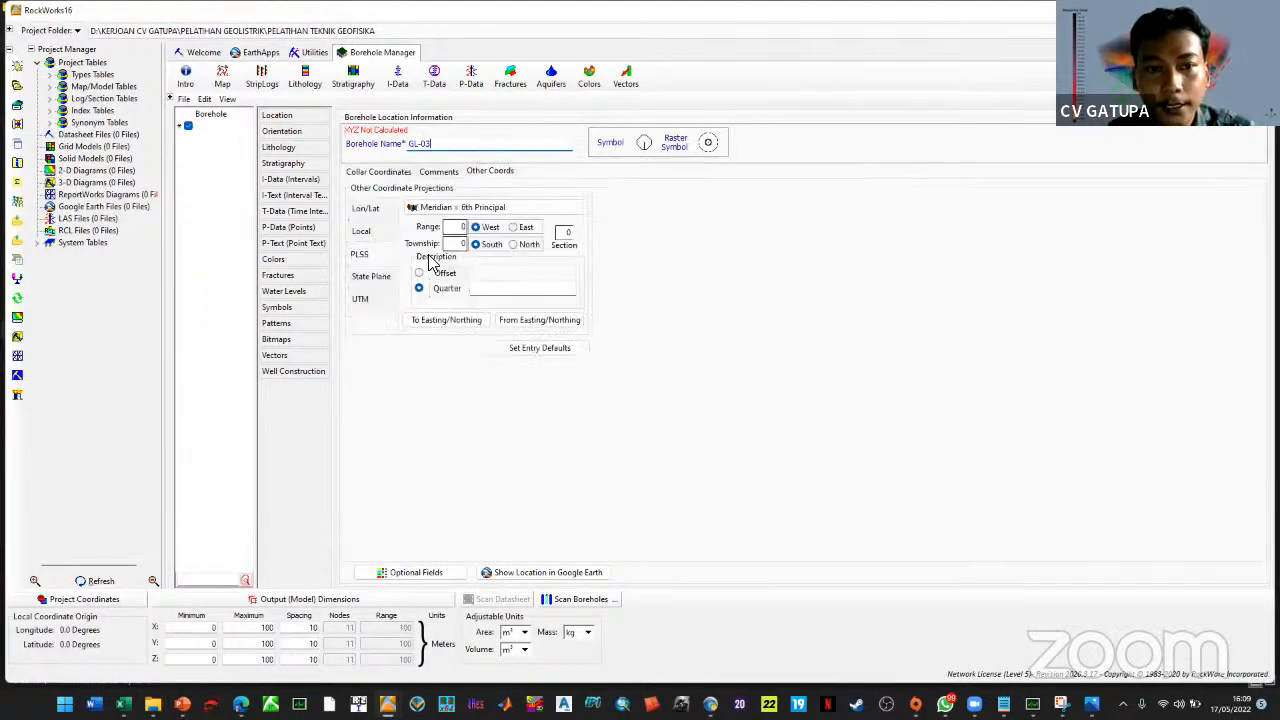
click(372, 215)
key(alt+Tab)
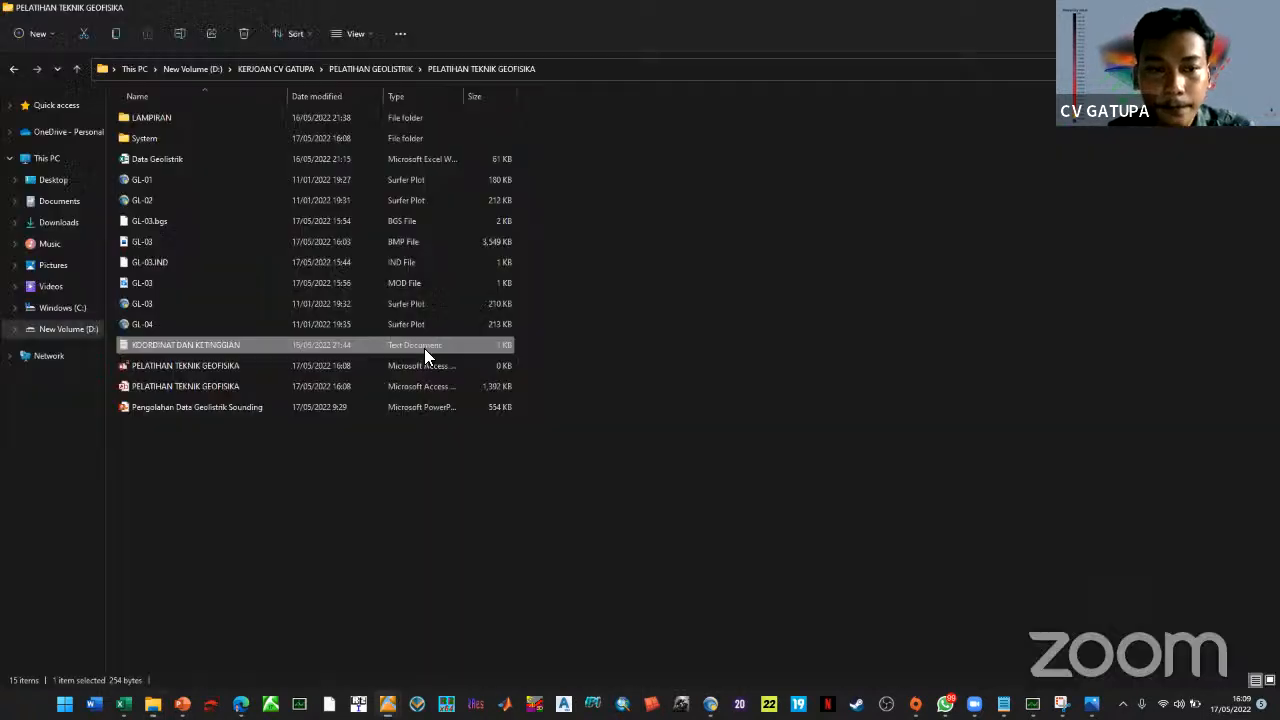
key(alt+Tab)
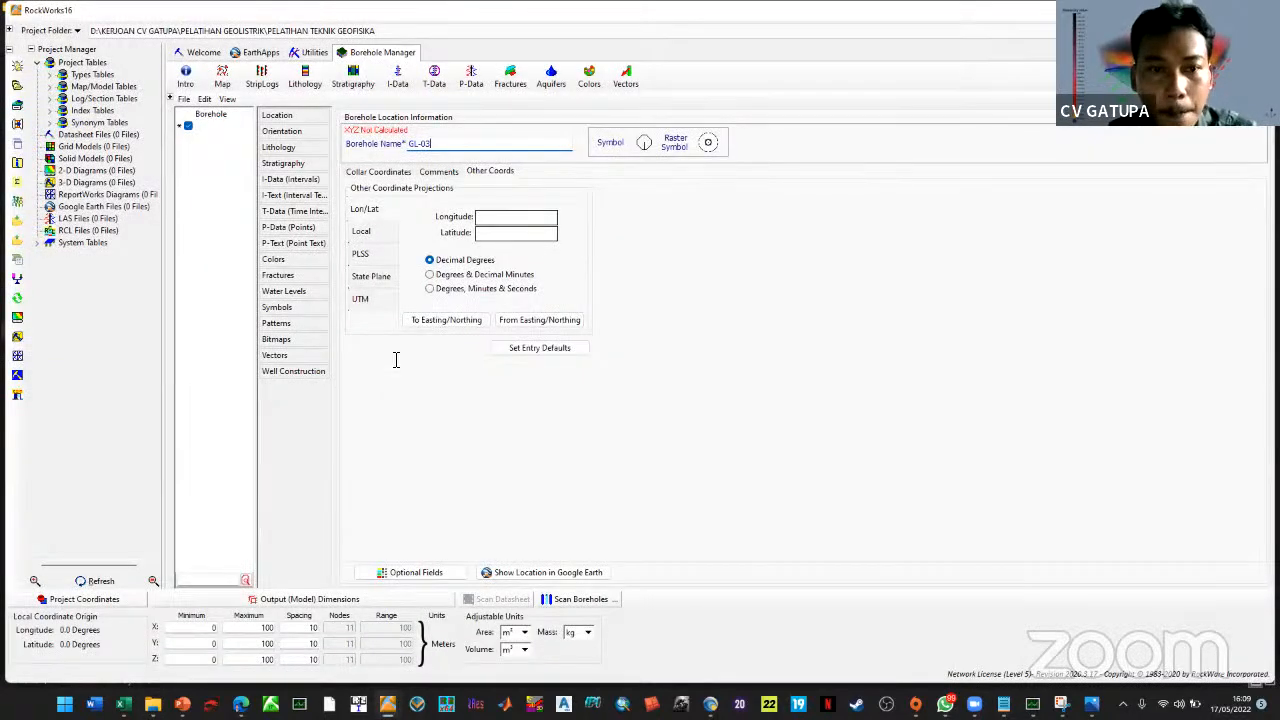
key(alt+Tab)
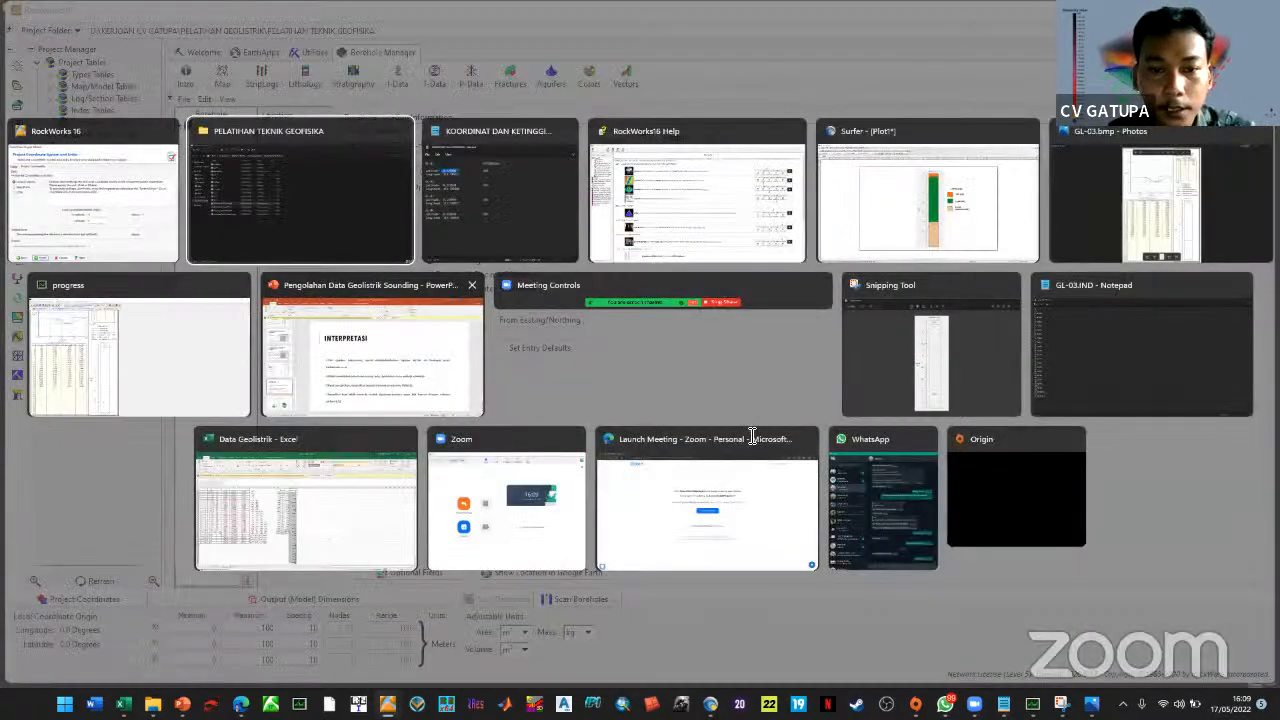
key(alt+Tab)
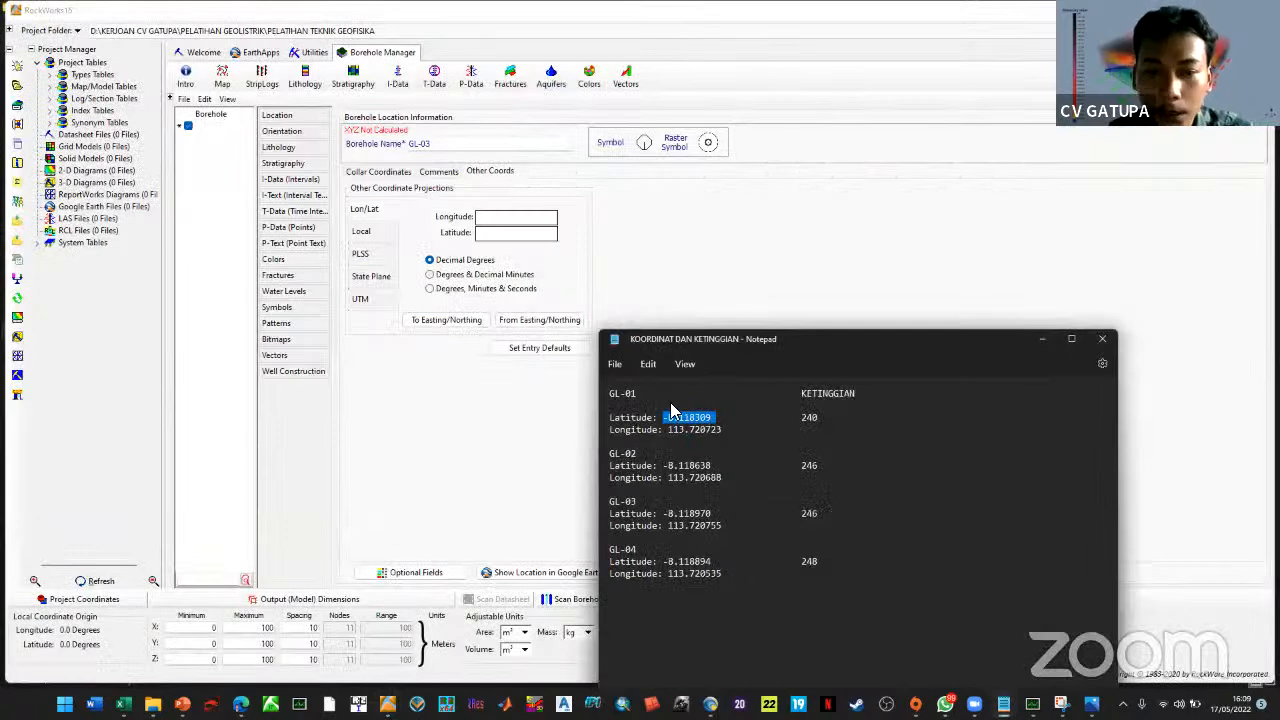
key(super+Right)
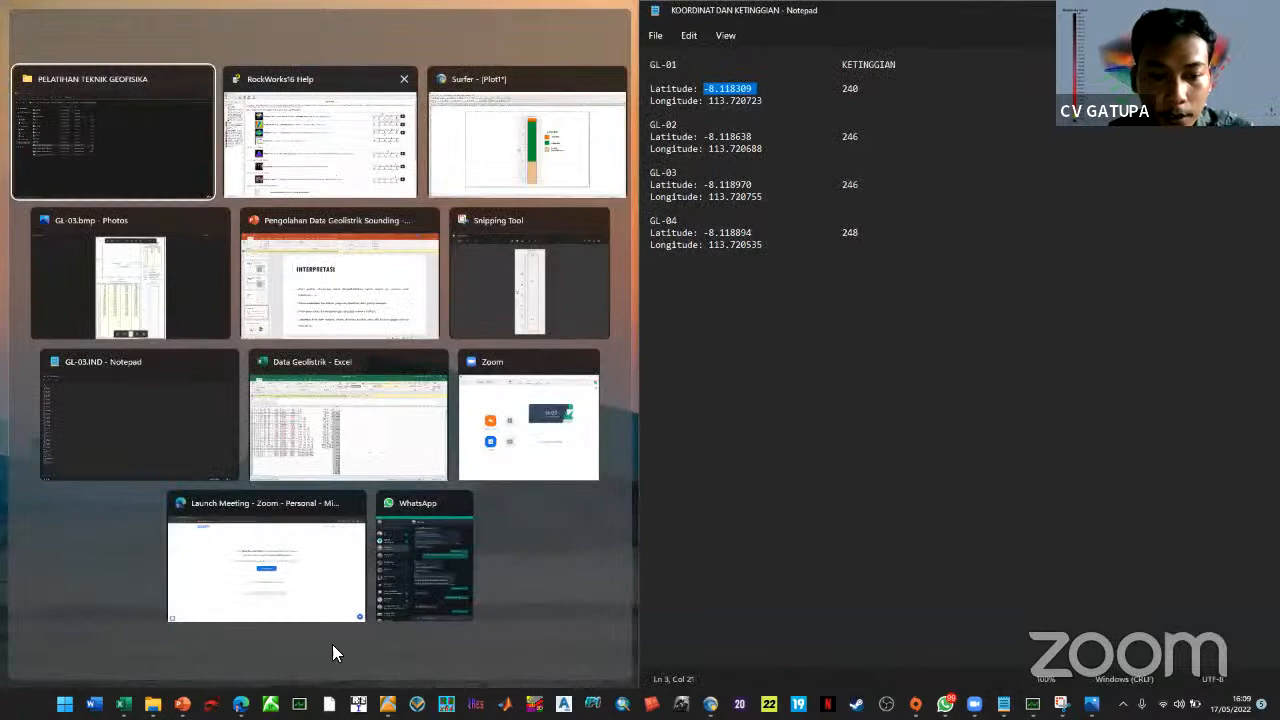
key(alt+Tab)
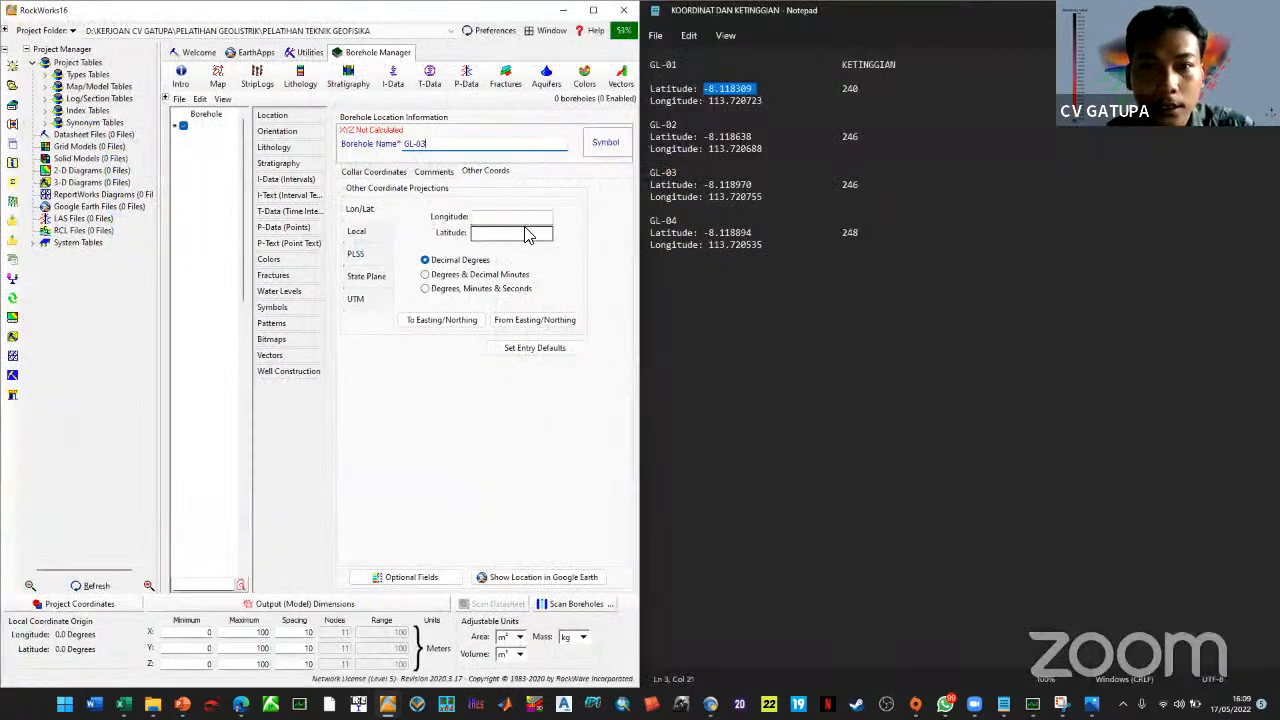
click(525, 233)
Enter latitude -8.118309 and longitude 113.720723 from the notes and convert to Easting/Northing
drag(757, 88, 708, 88)
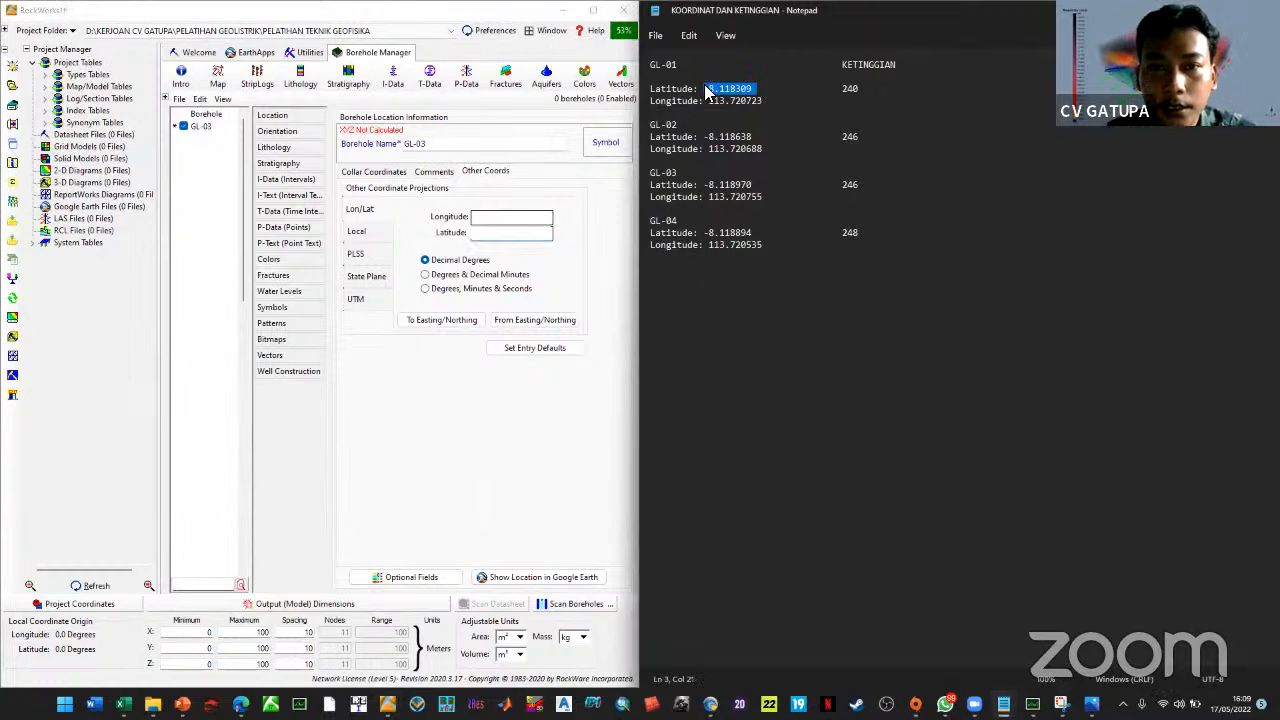
click(504, 234)
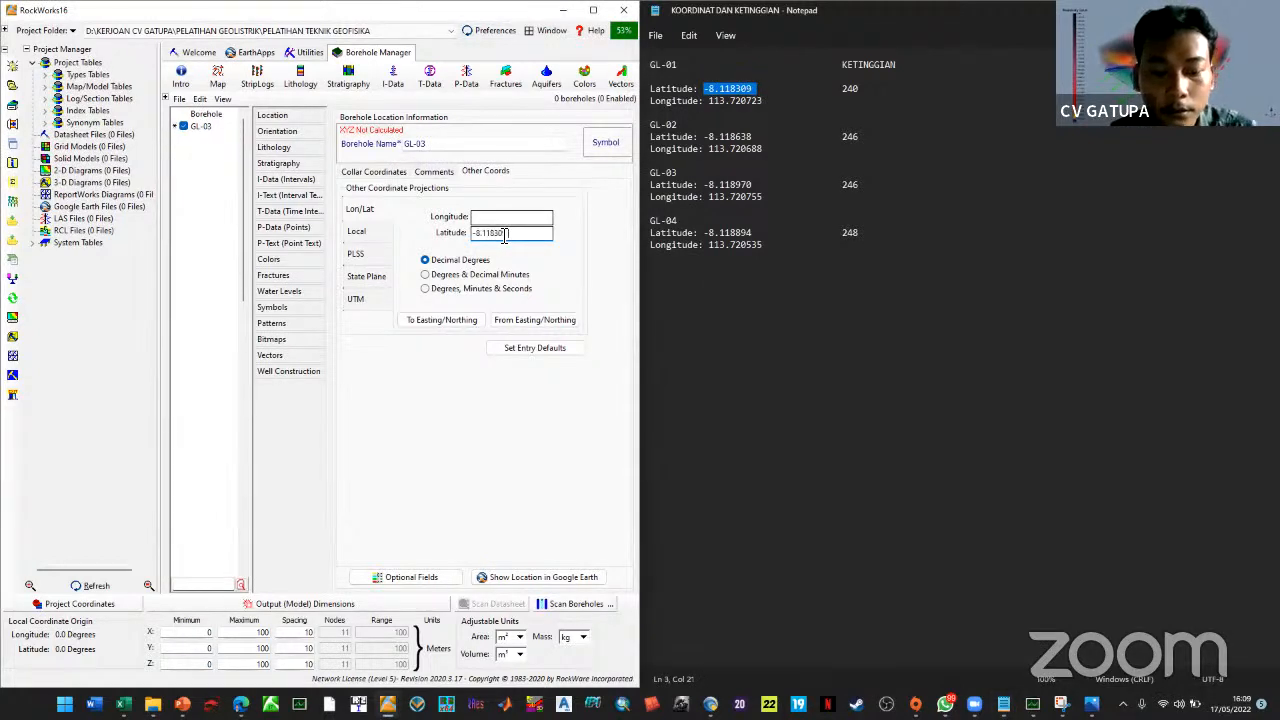
drag(762, 101, 710, 110)
key(ctrl+c)
click(512, 218)
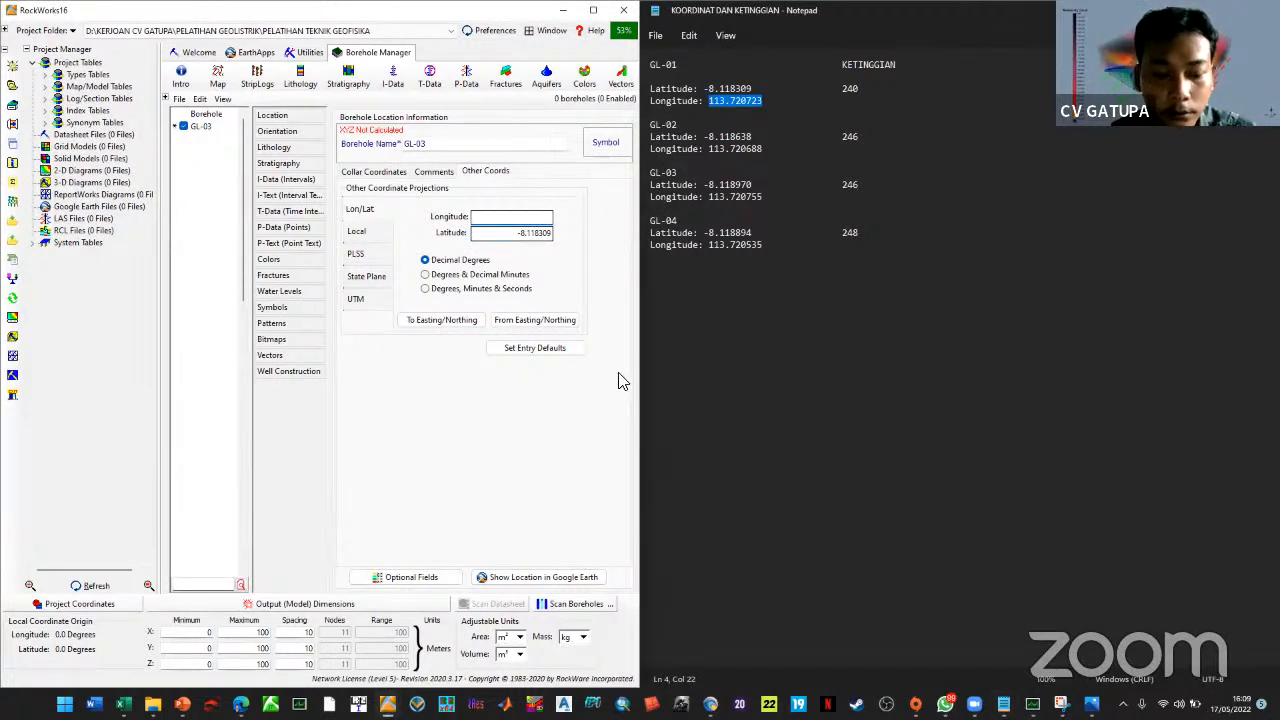
key(ctrl+v)
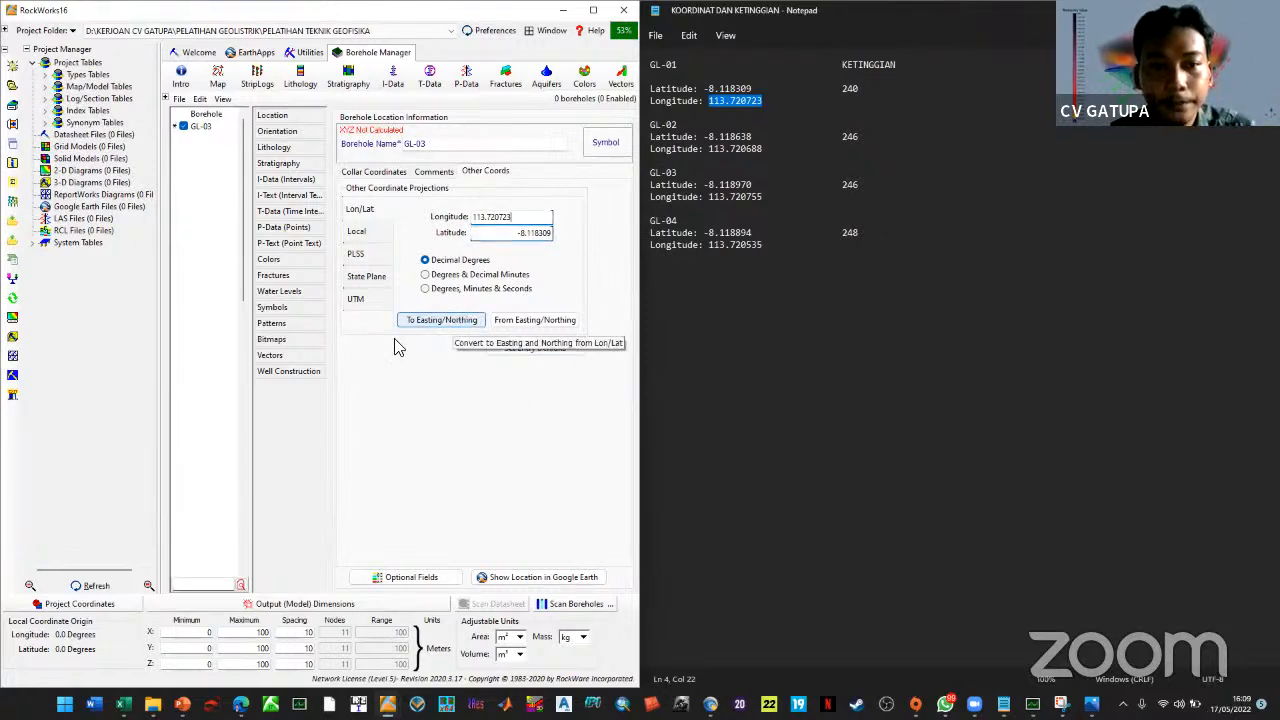
click(443, 322)
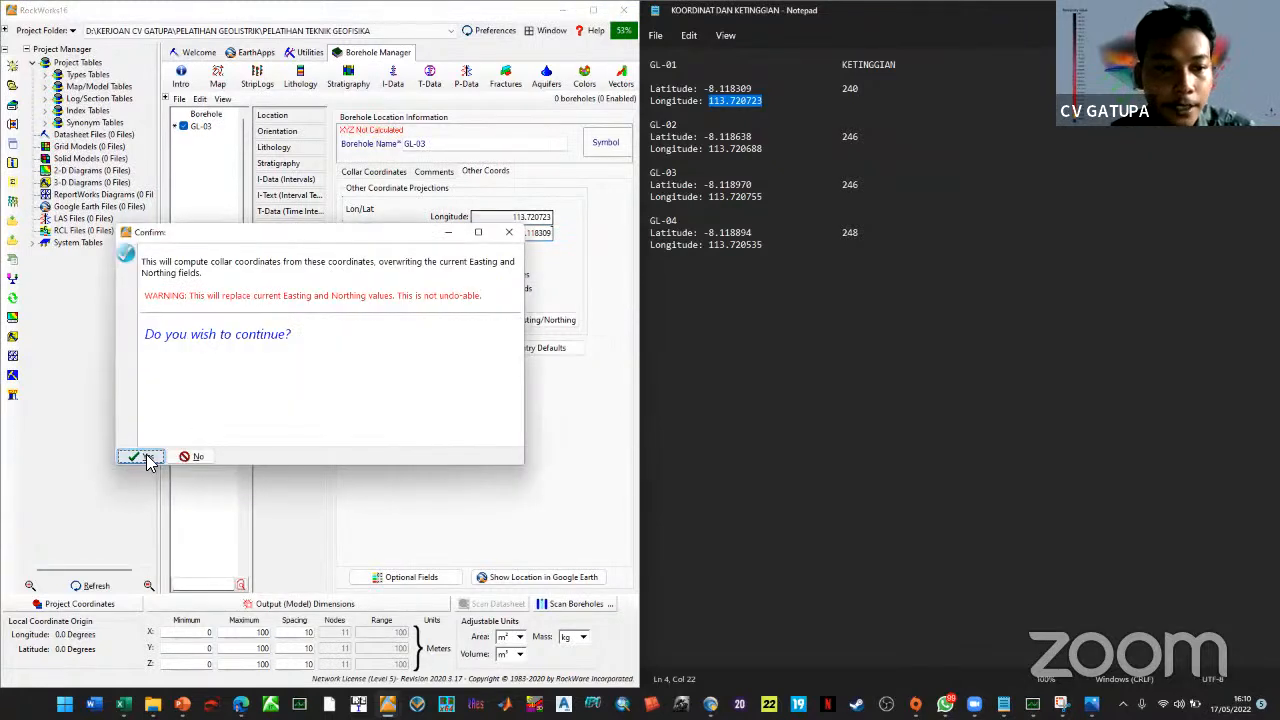
click(147, 444)
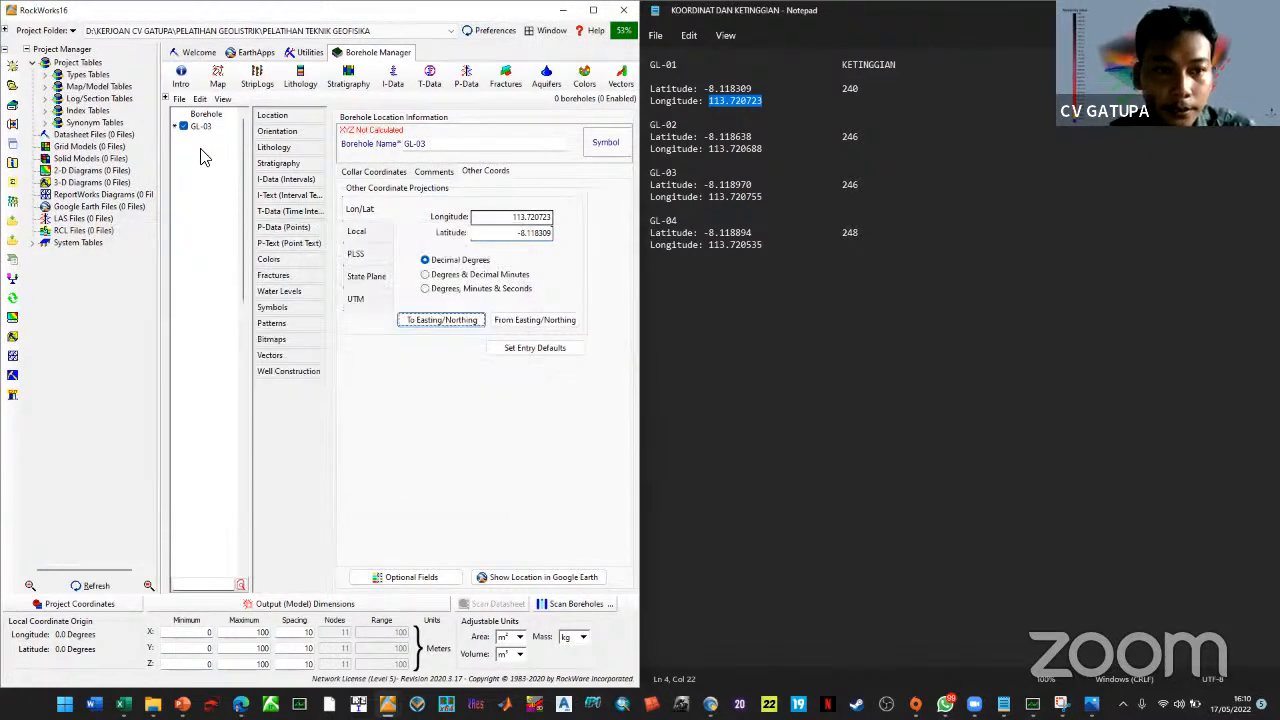
Dismiss the missing elevation warning and show the collar coordinate fields
click(280, 148)
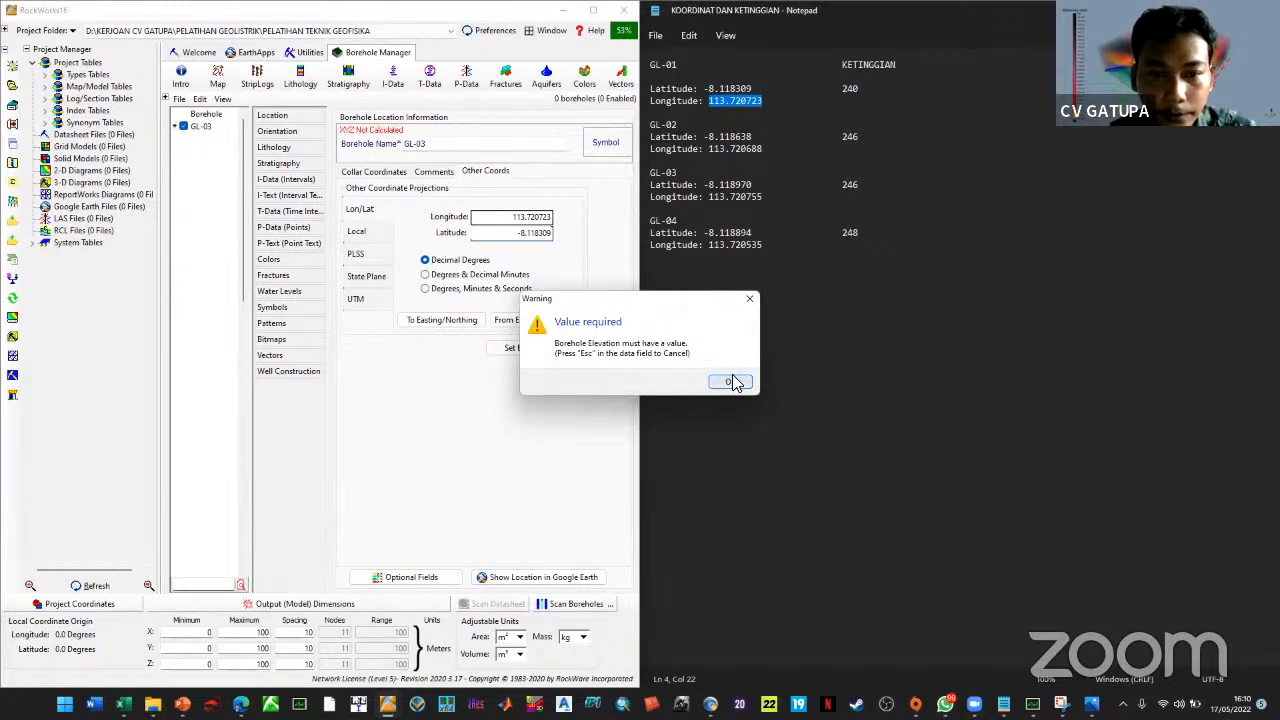
click(732, 380)
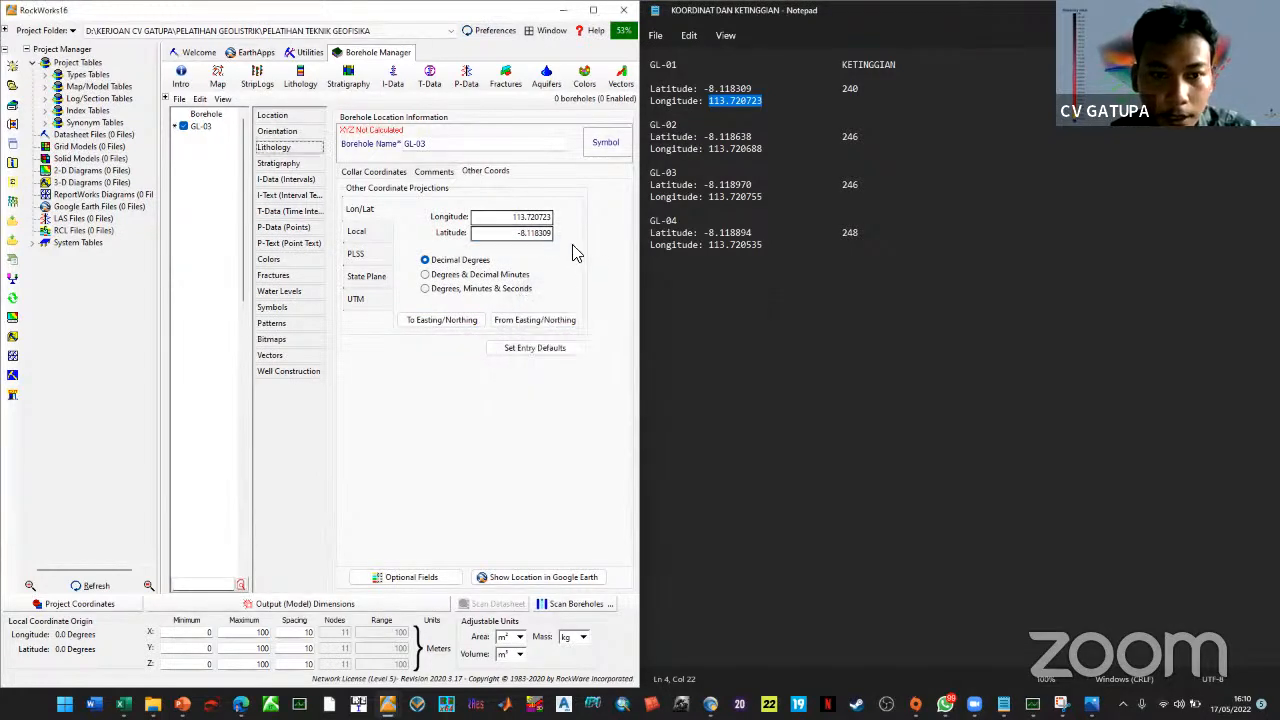
click(356, 173)
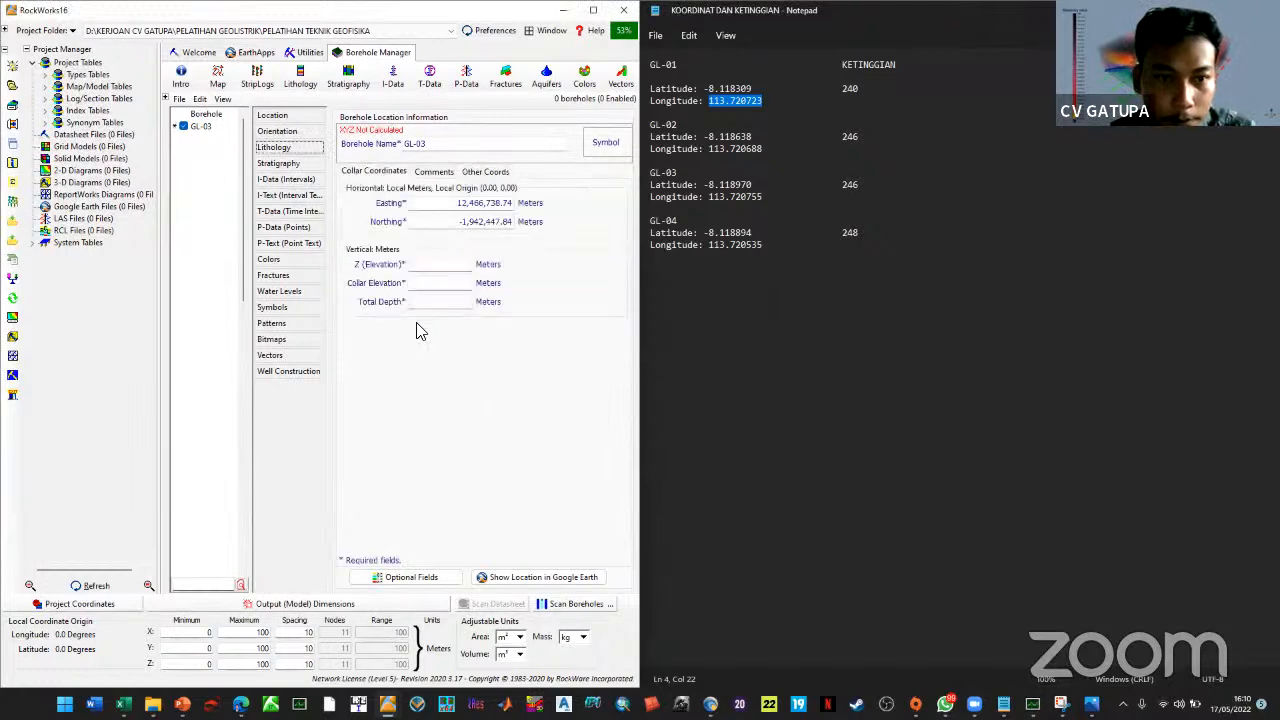
Enter elevation 0, collar elevation 0 and total depth 80 m, then scan boreholes
click(441, 265)
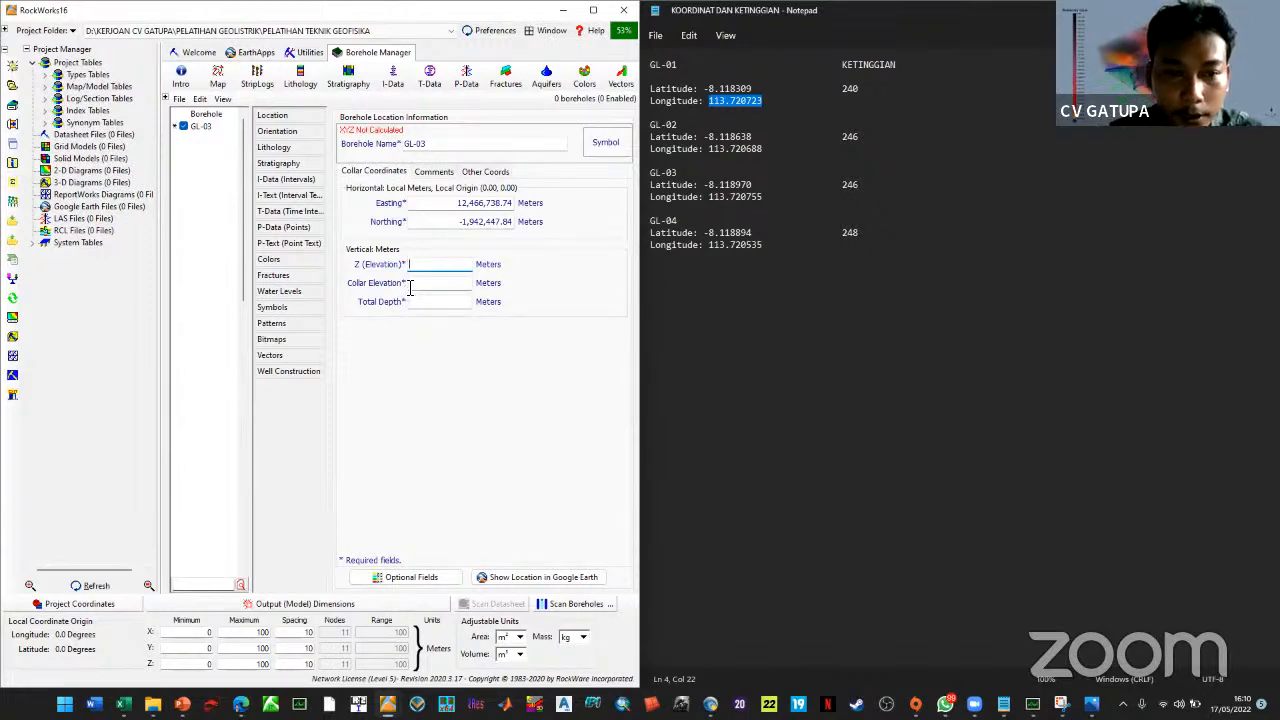
text(0)
key(Tab)
text(0)
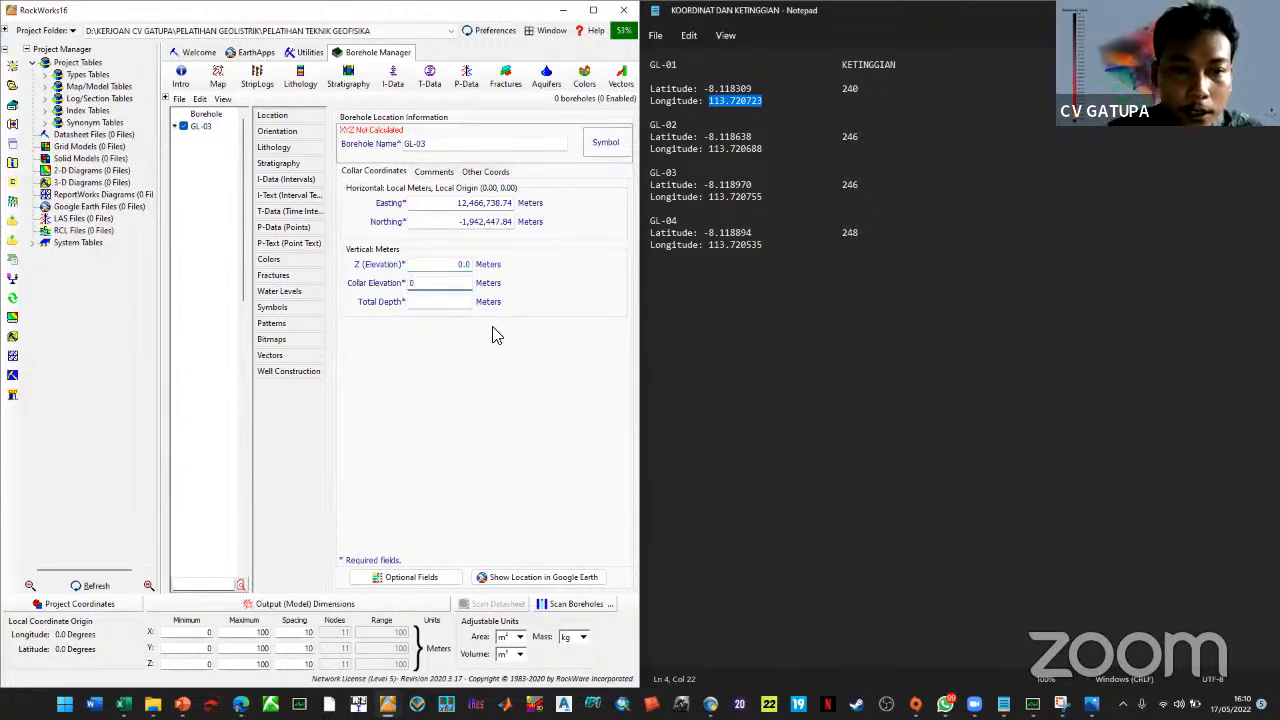
key(Tab)
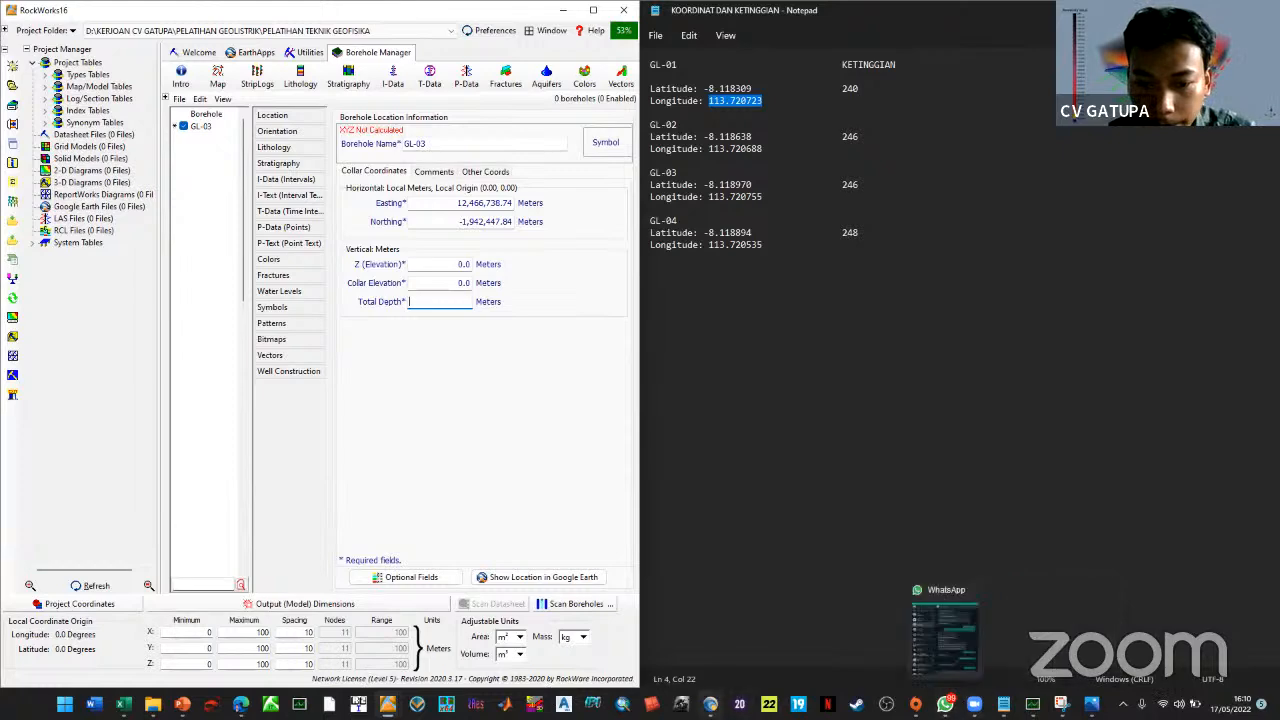
click(710, 703)
click(1203, 8)
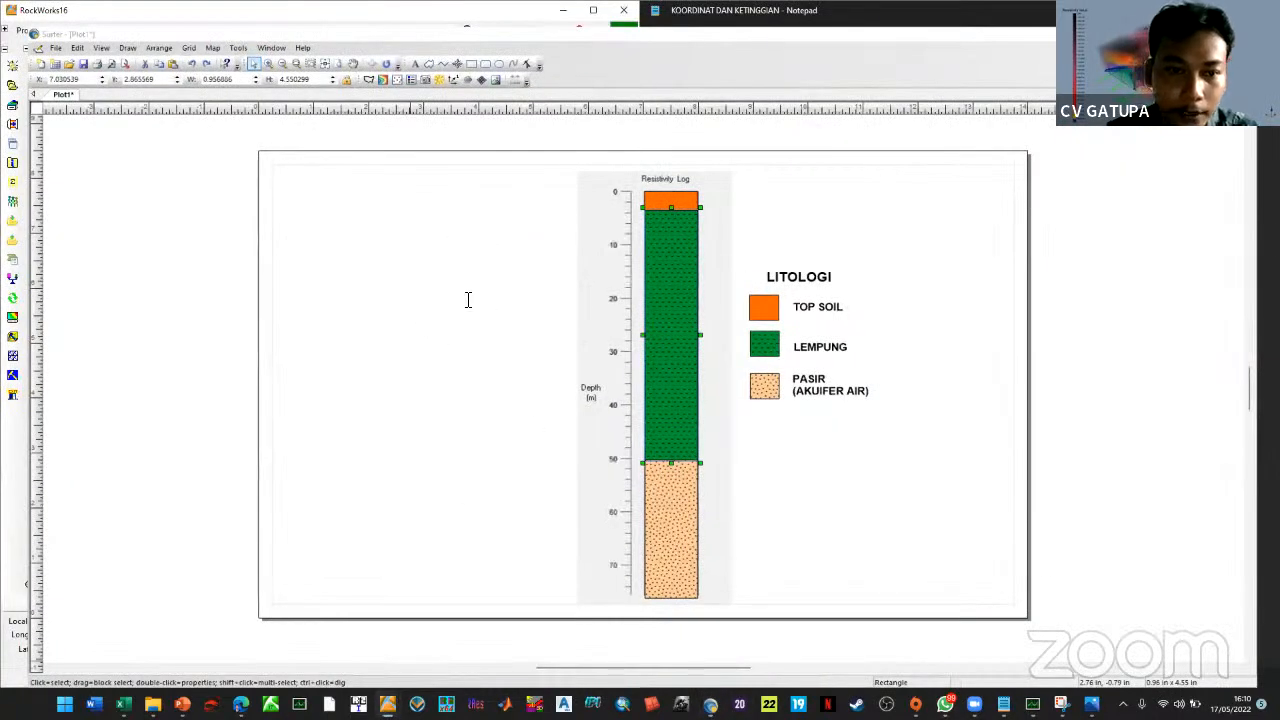
text(80)
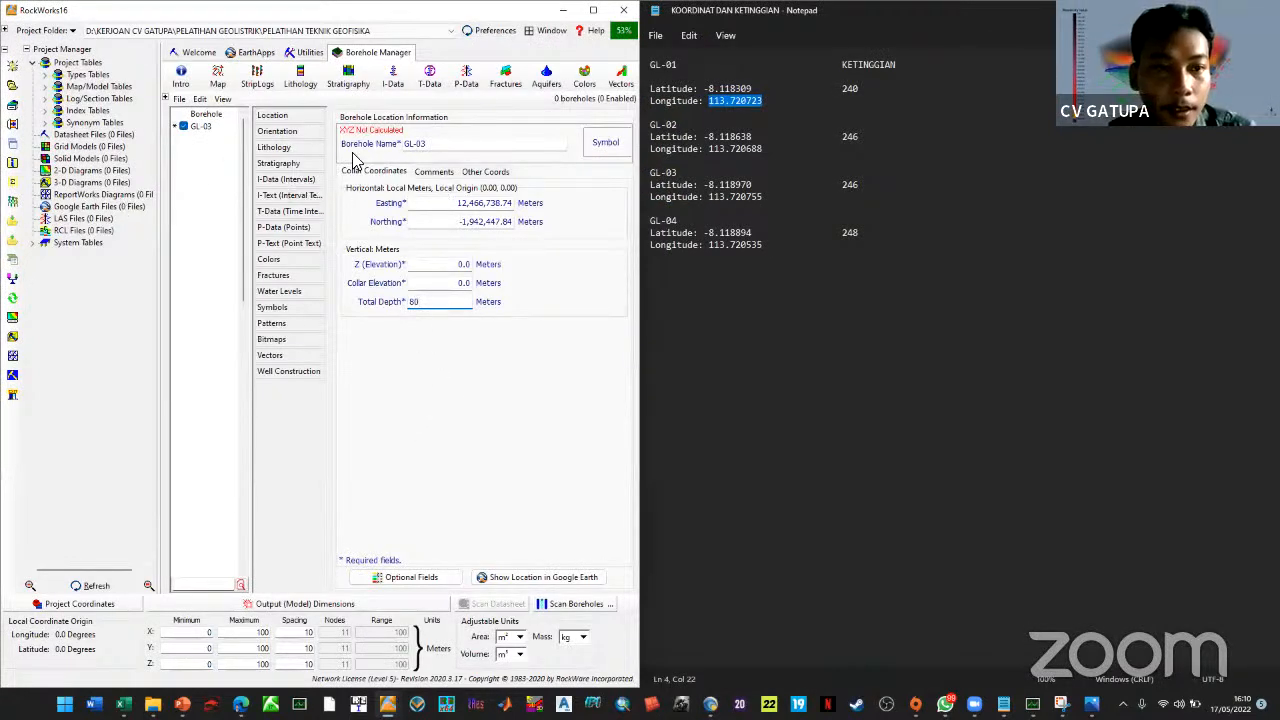
click(198, 126)
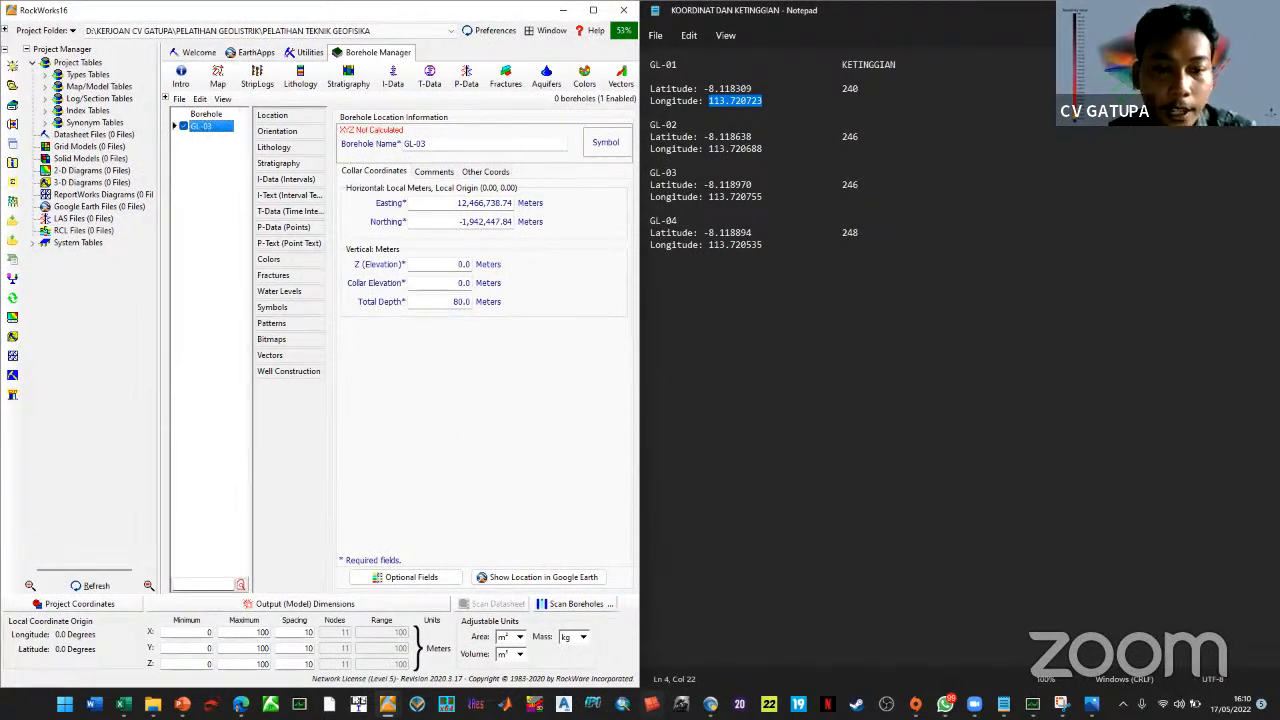
click(585, 608)
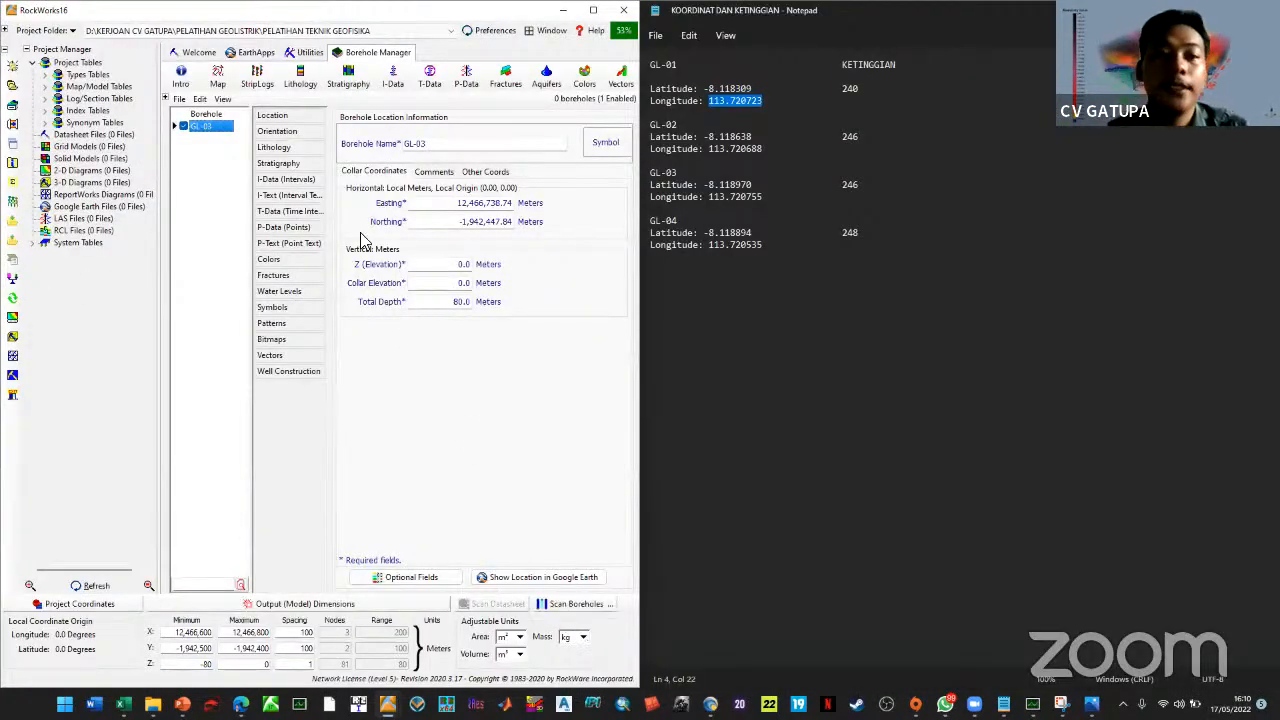
click(286, 150)
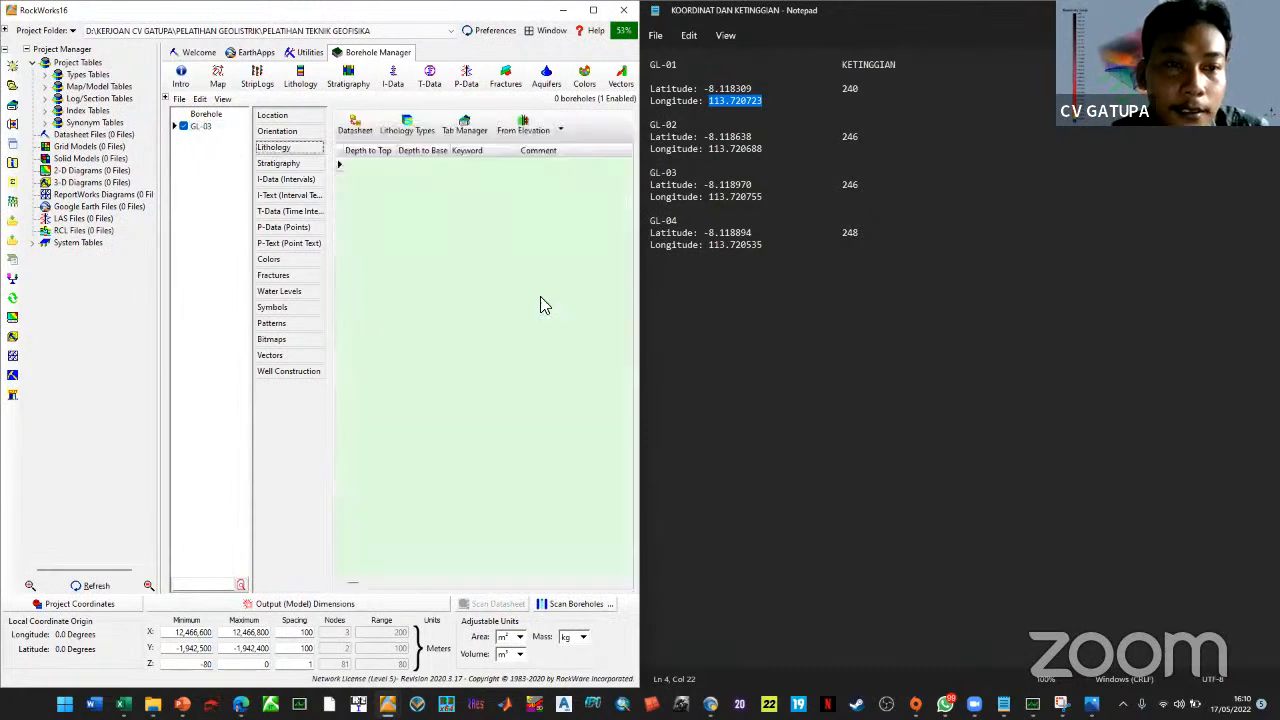
Look through GL-03's location, lithology and interval forms
click(288, 116)
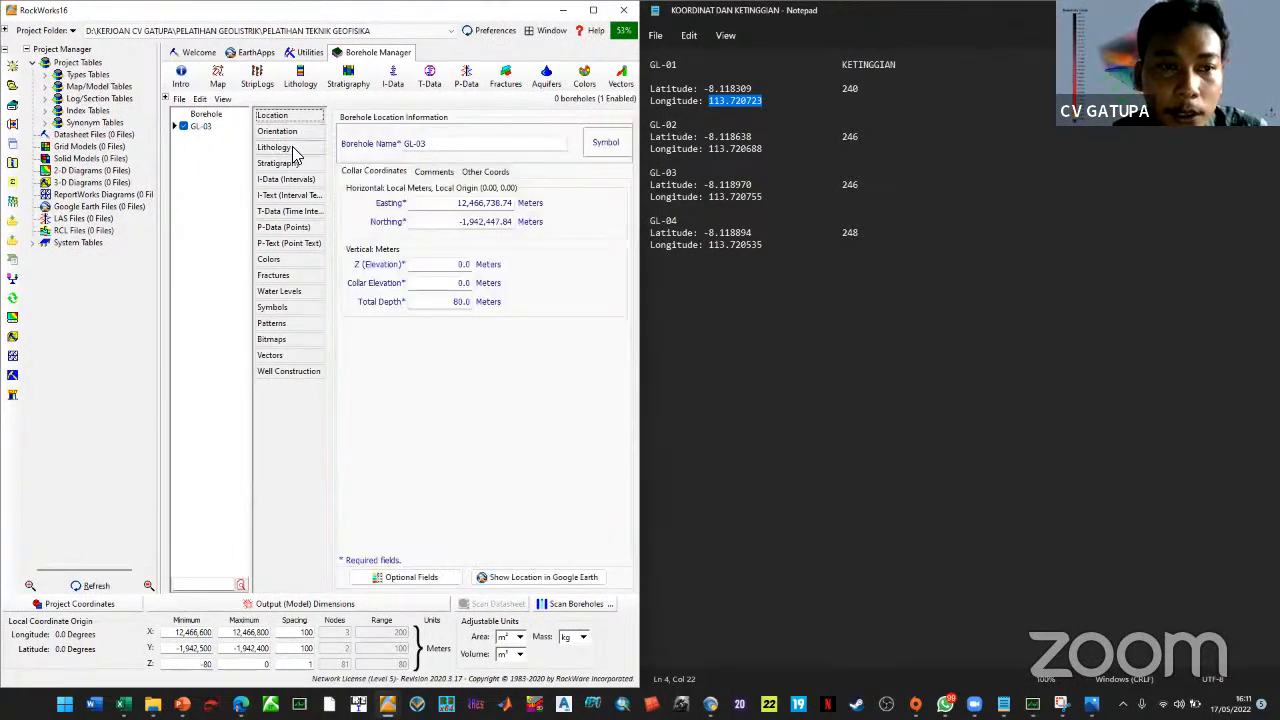
click(290, 150)
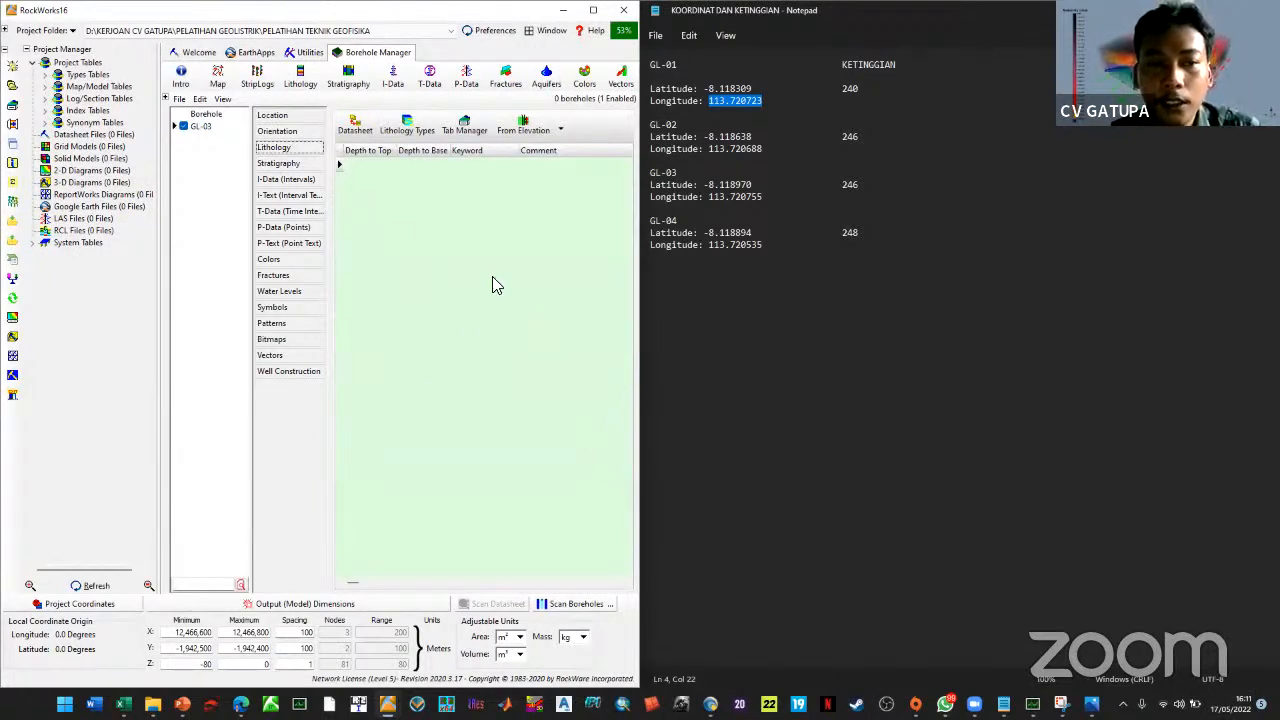
click(288, 180)
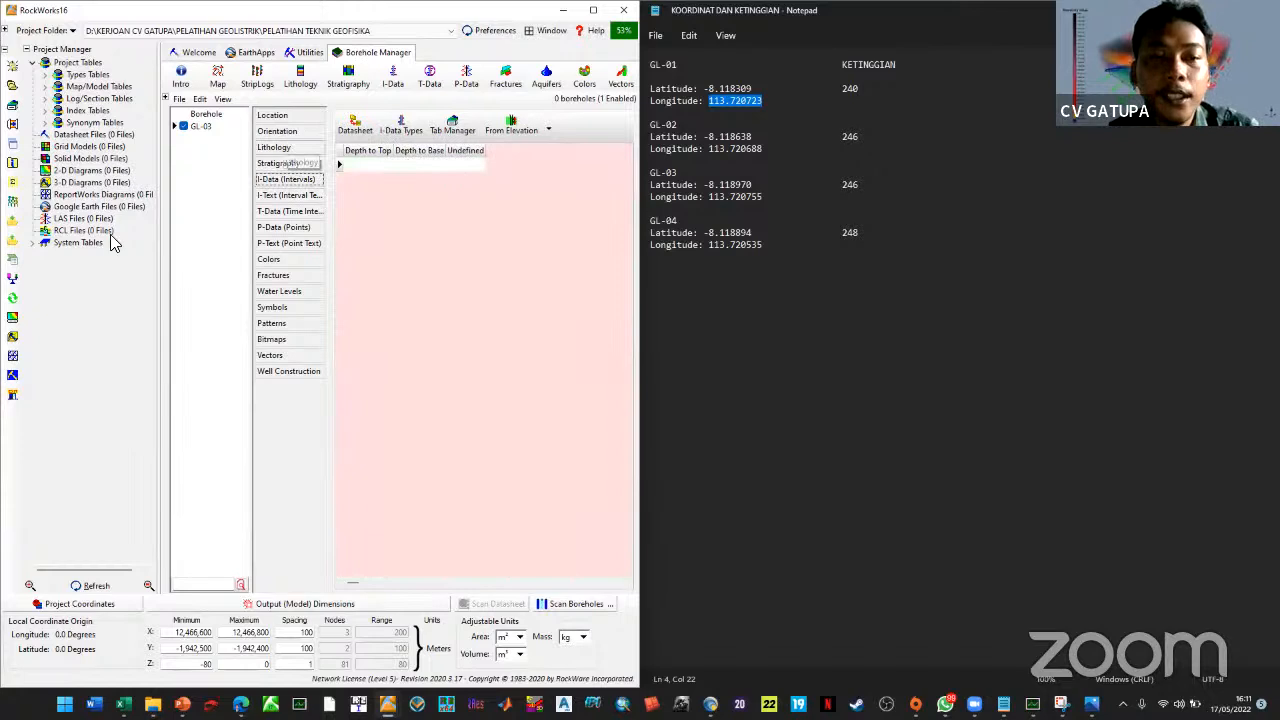
click(285, 148)
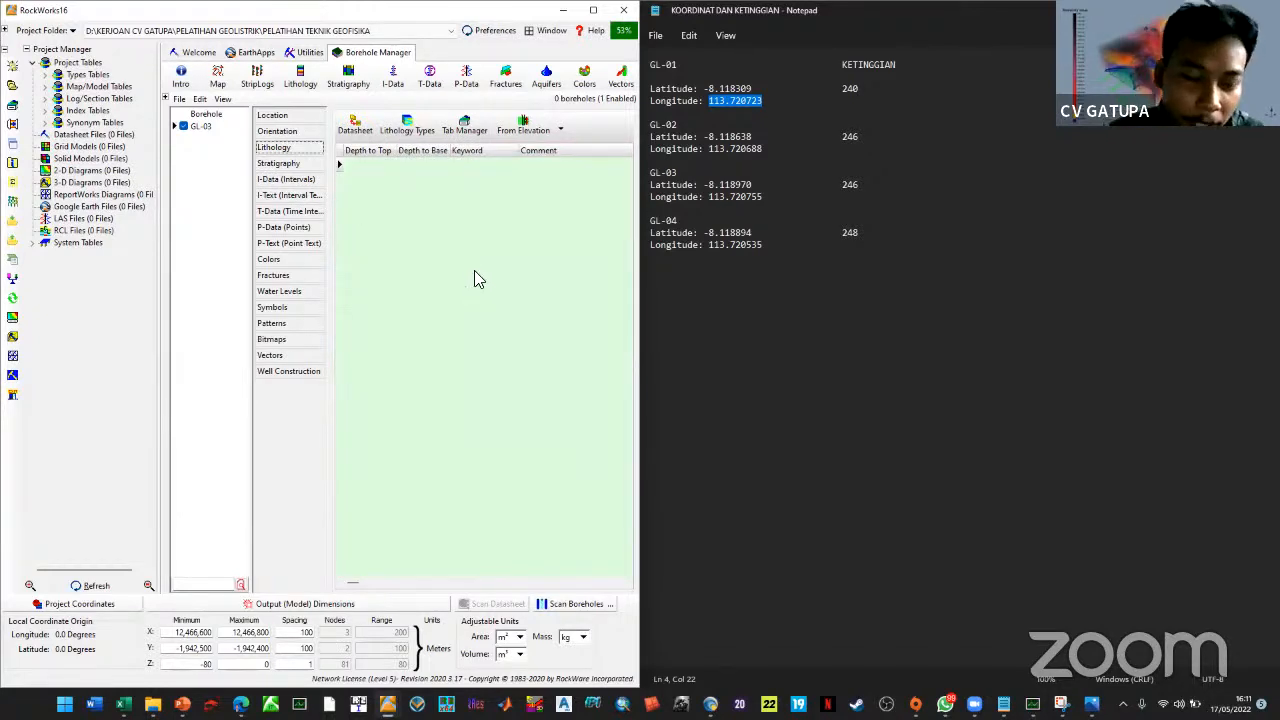
Arrange Surfer's lithology log for reference and open GL-03's lithology datasheet
click(710, 704)
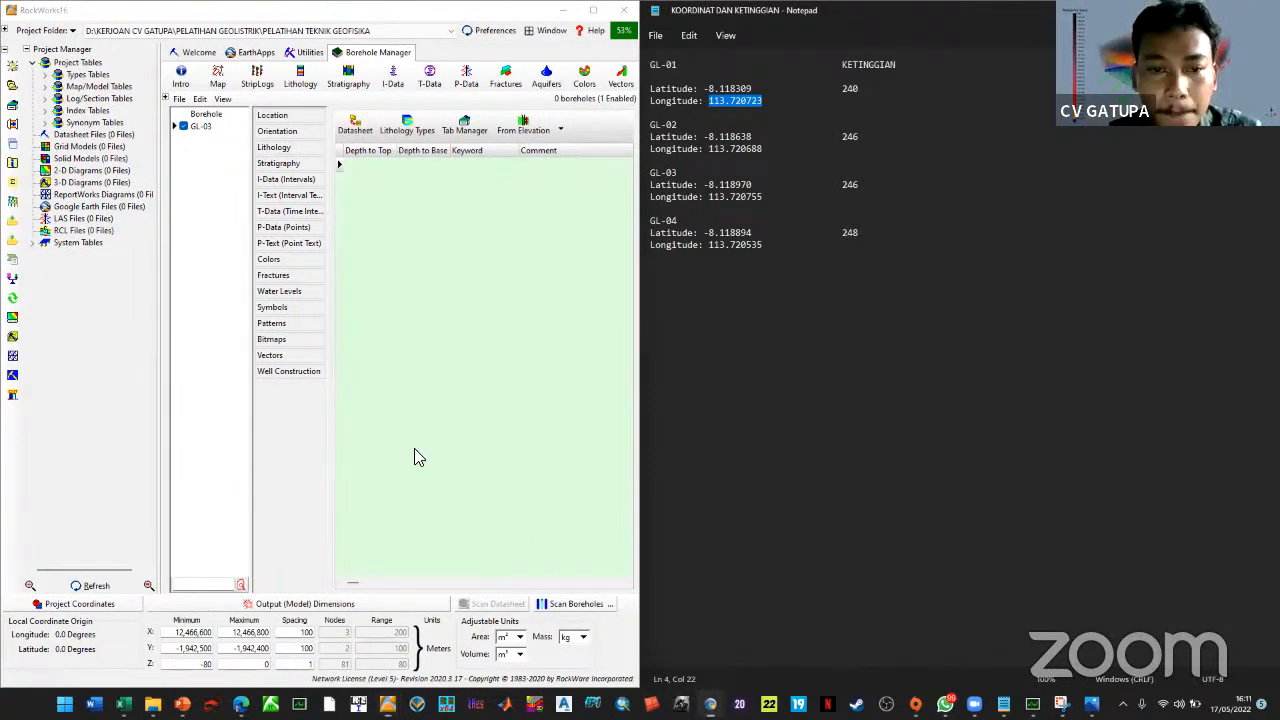
key(super+Right)
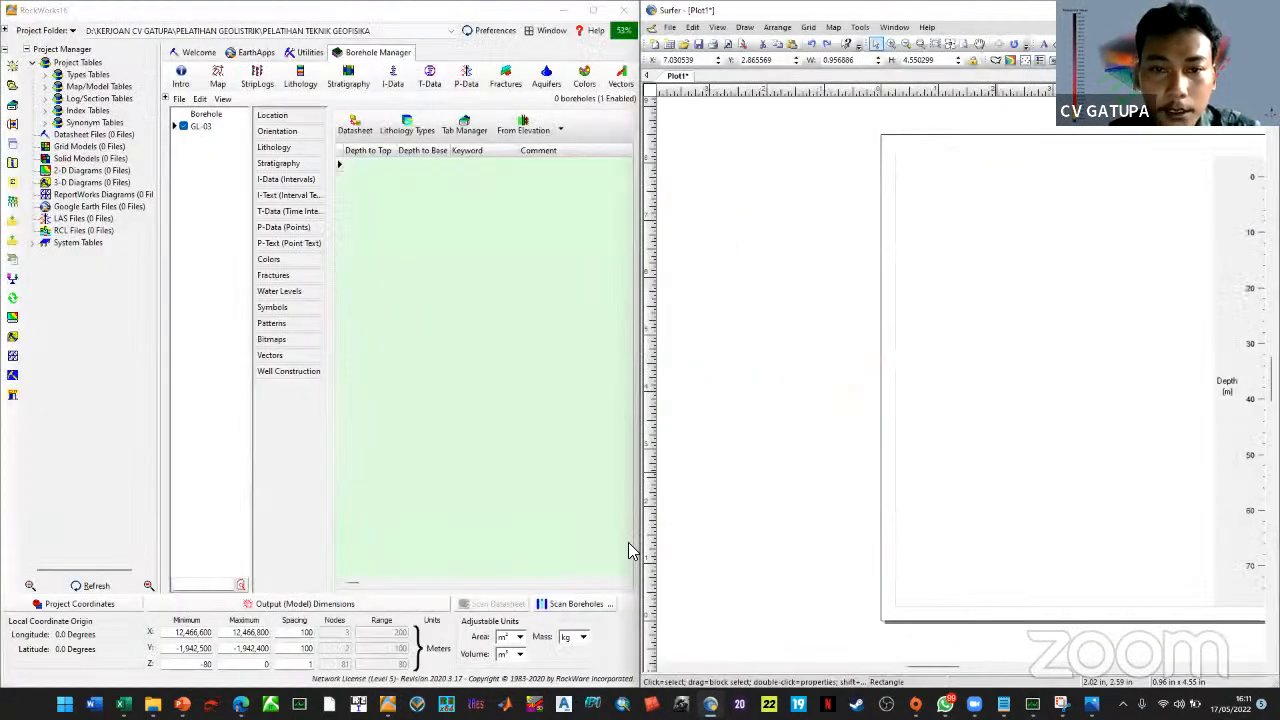
click(979, 549)
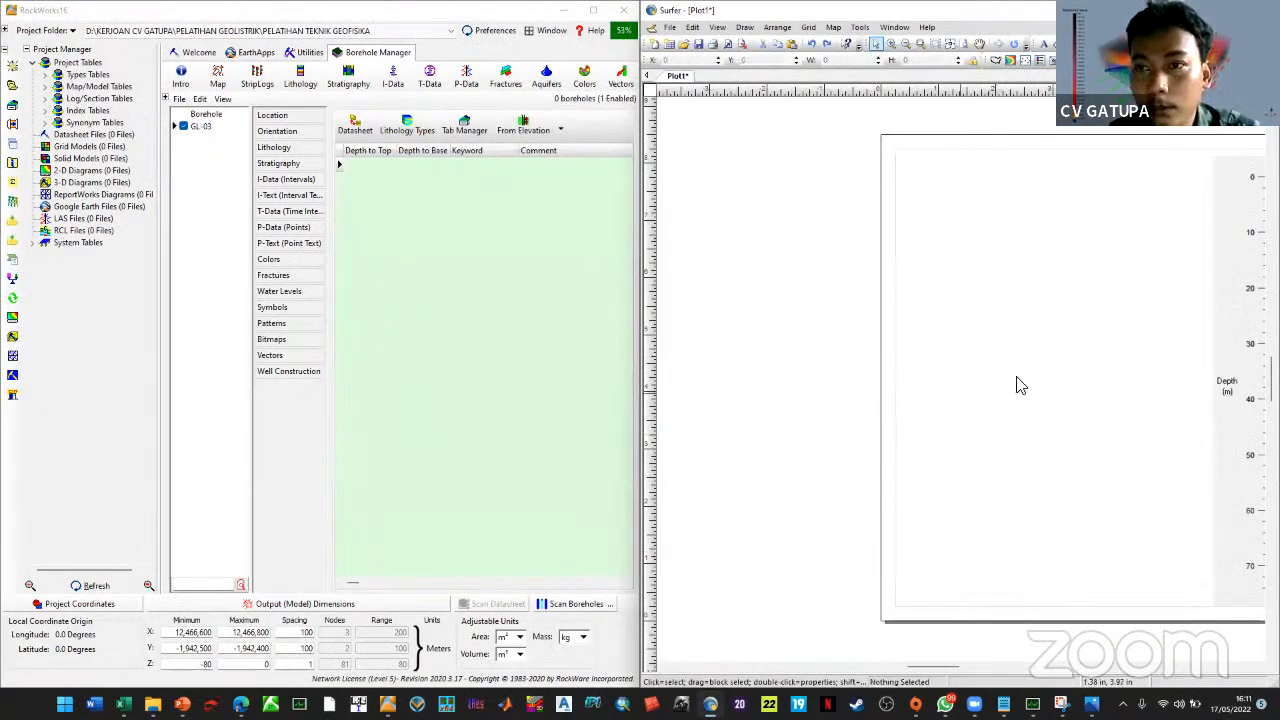
key(super+Up)
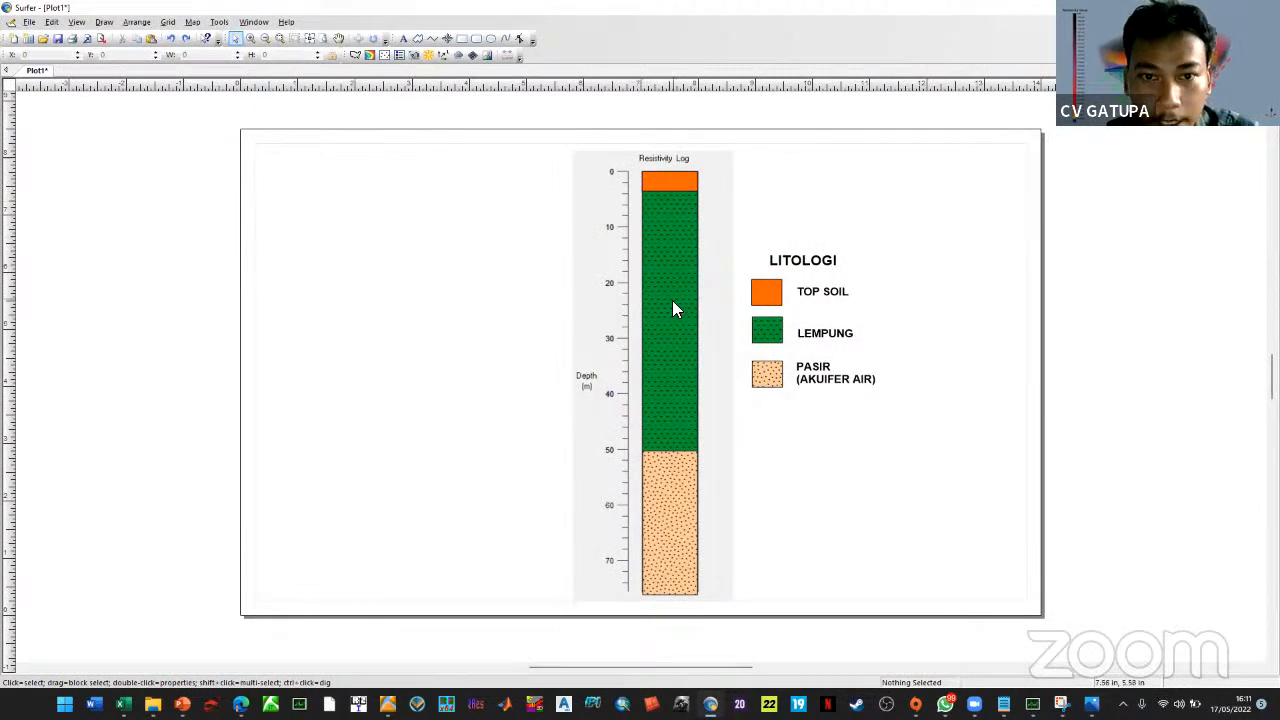
key(alt+Tab)
click(358, 131)
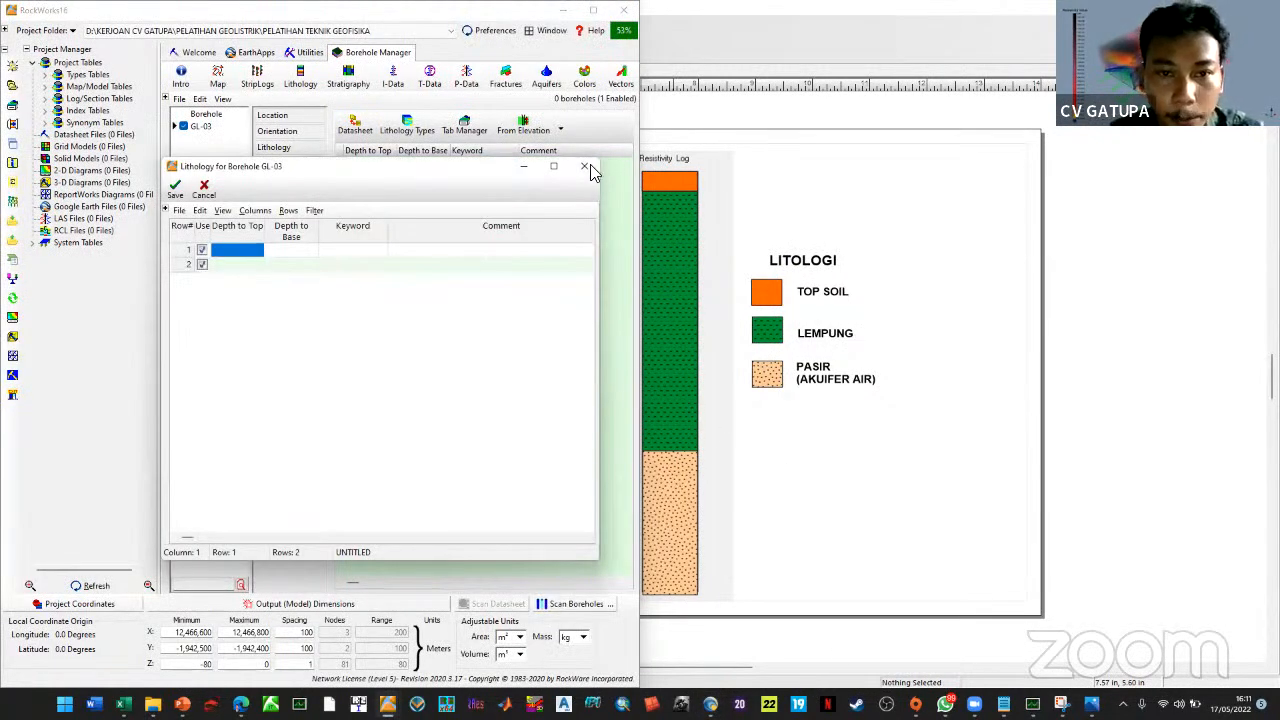
Open Lithology Types and give the Undefined type a solid orange pattern
click(584, 166)
click(392, 122)
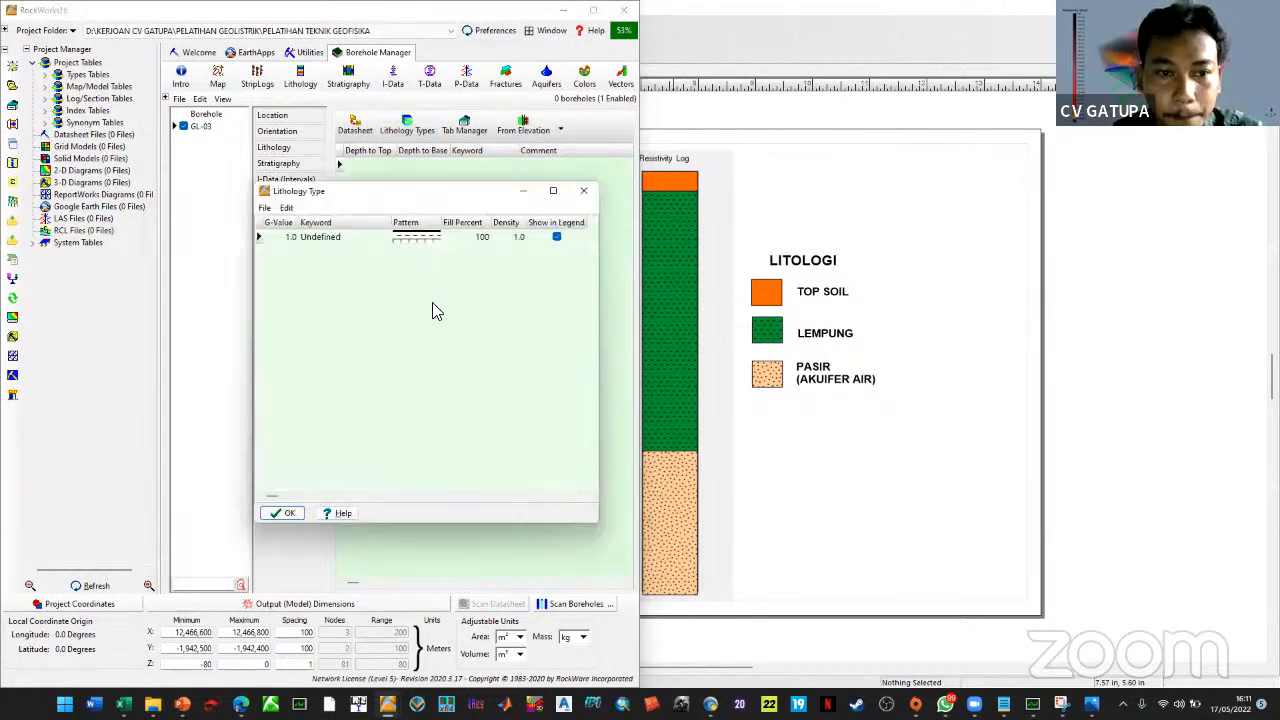
click(433, 240)
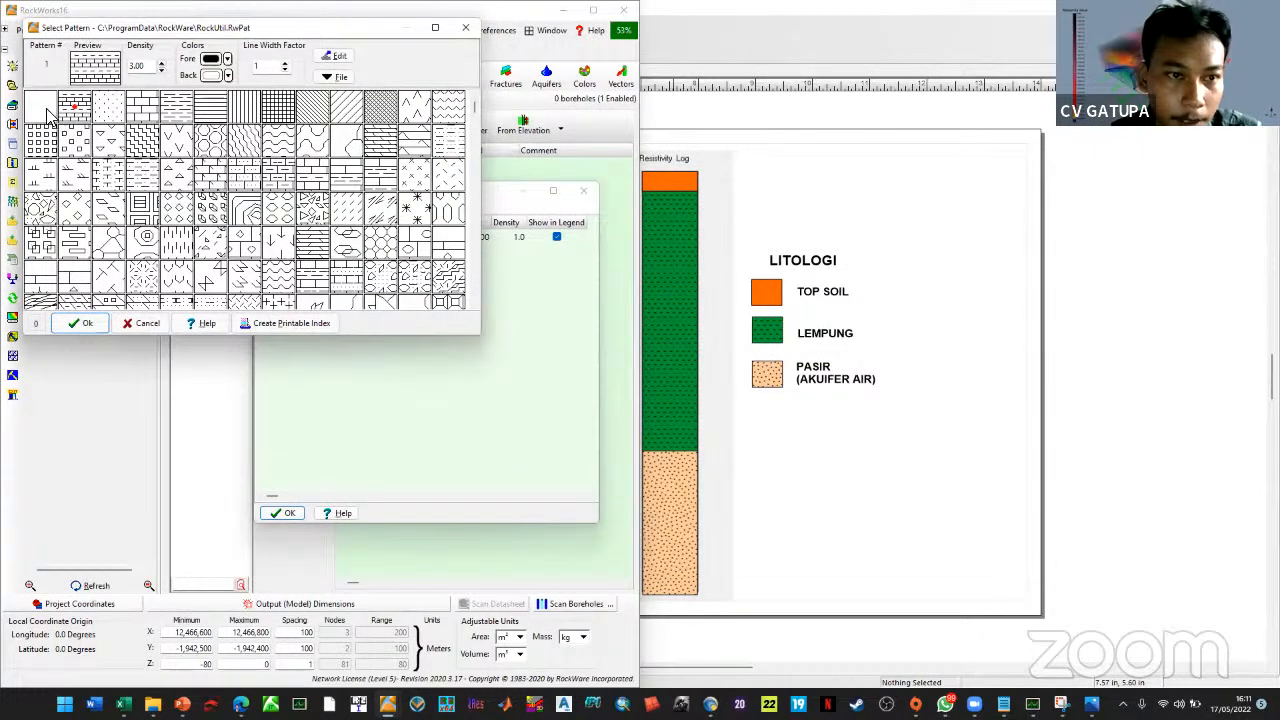
click(228, 76)
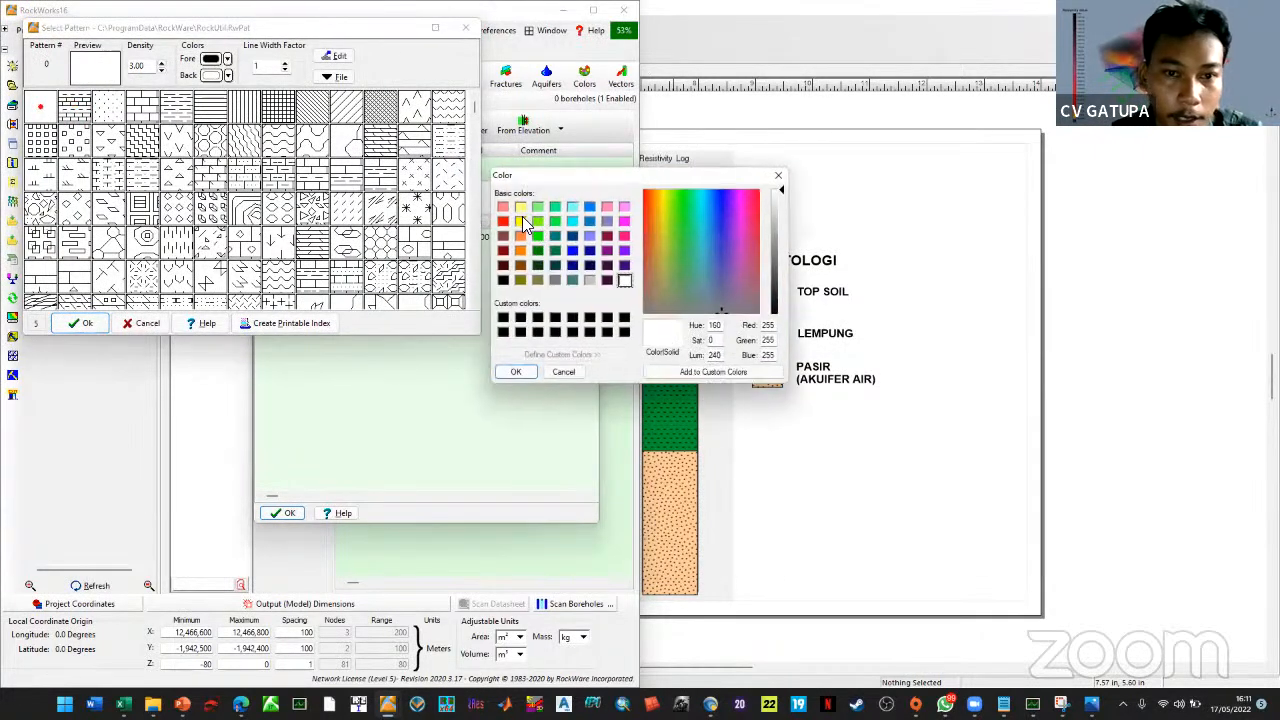
click(520, 240)
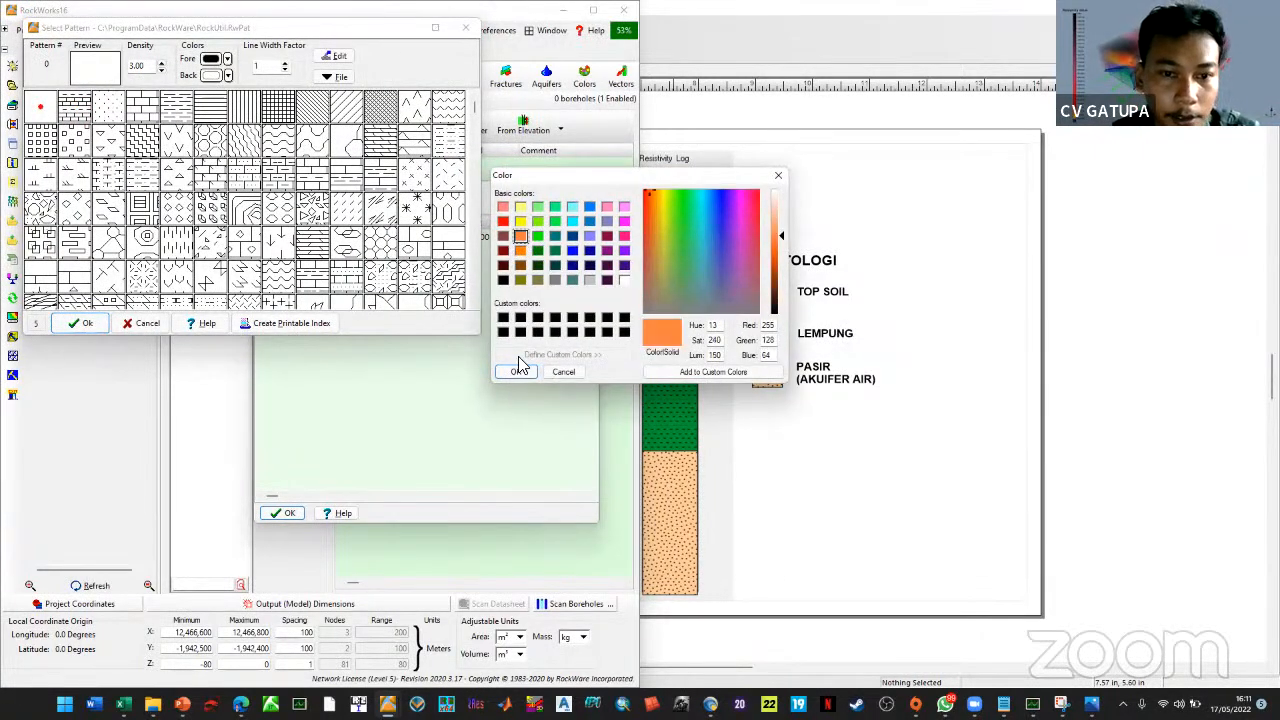
click(519, 375)
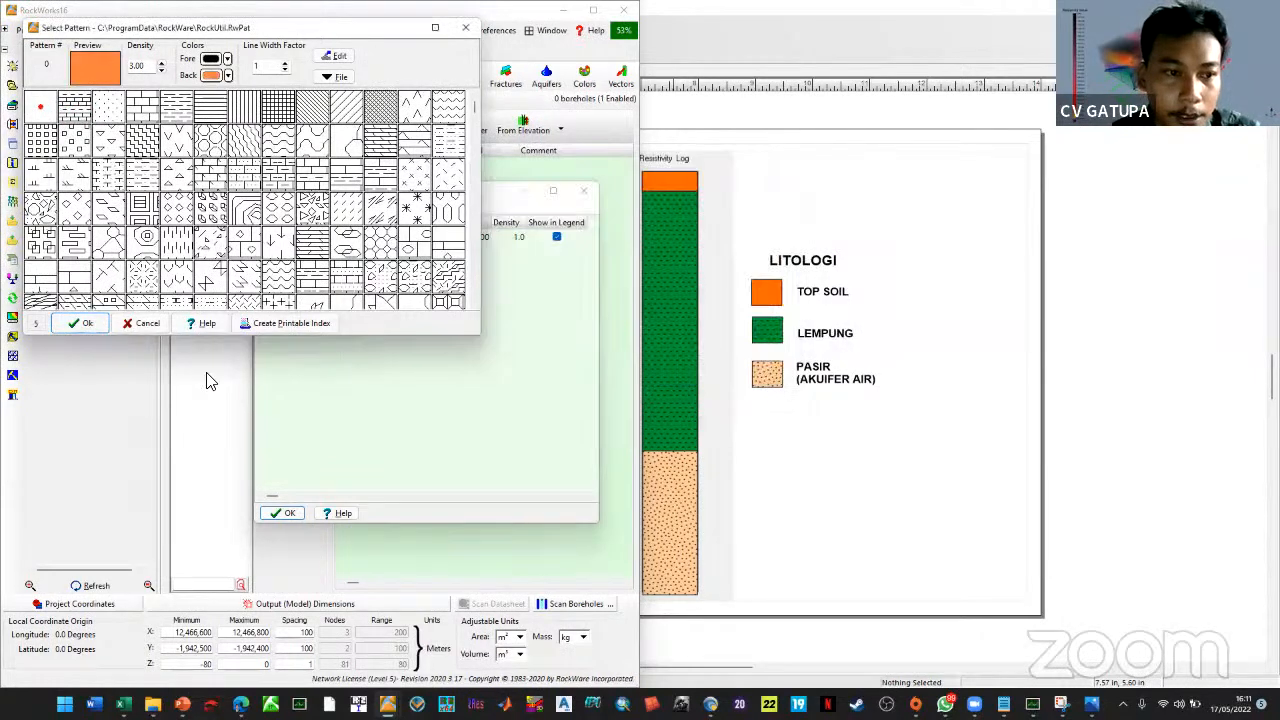
click(70, 335)
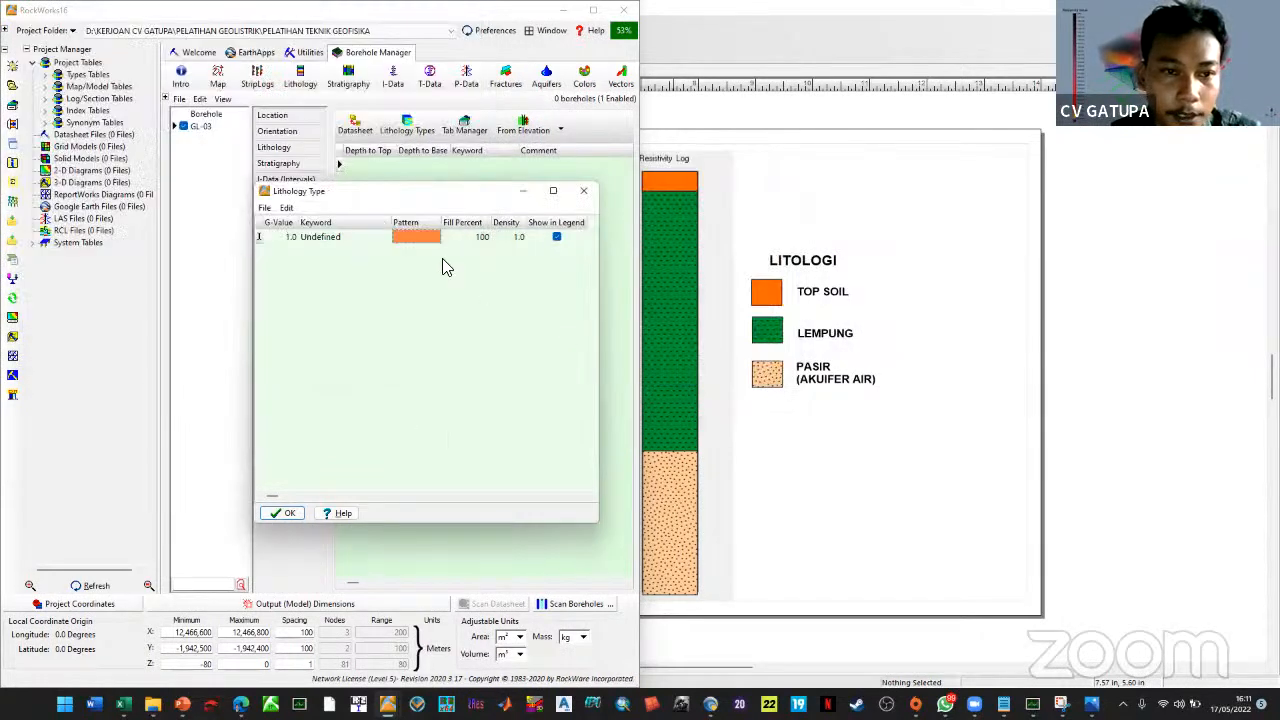
Rename the orange type's keyword to TOP SOIL
click(340, 237)
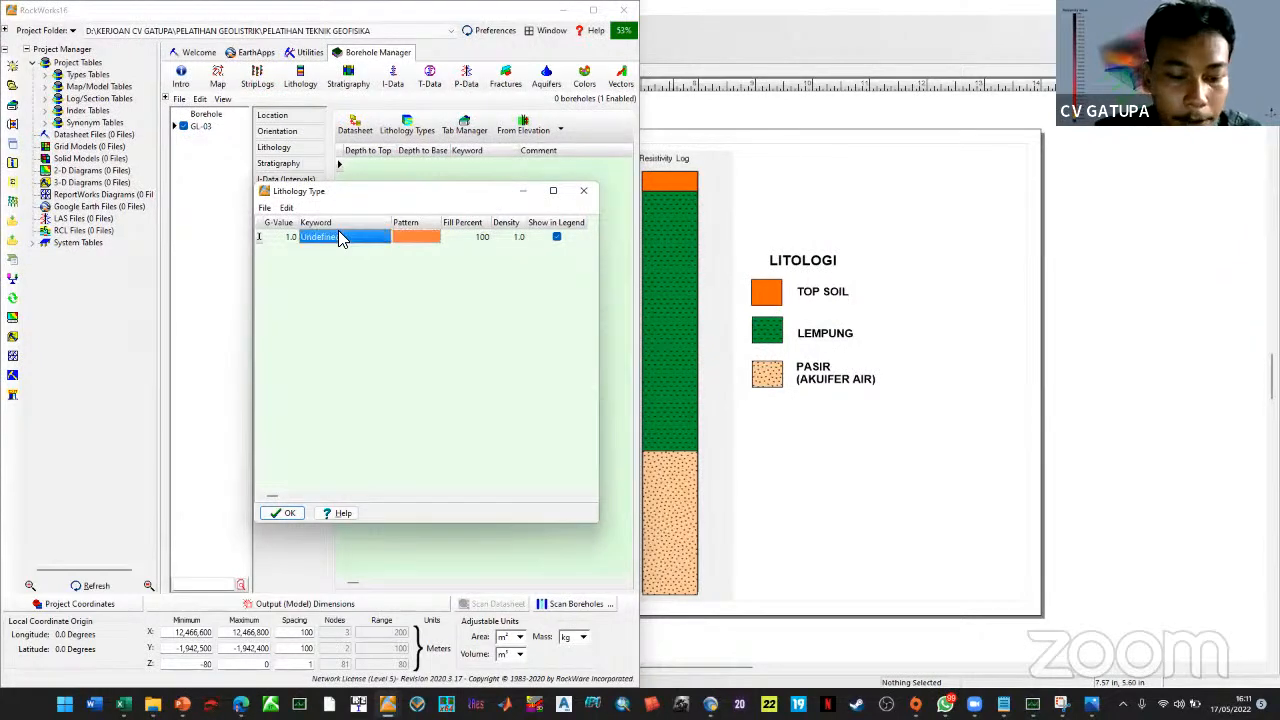
click(343, 237)
text(T)
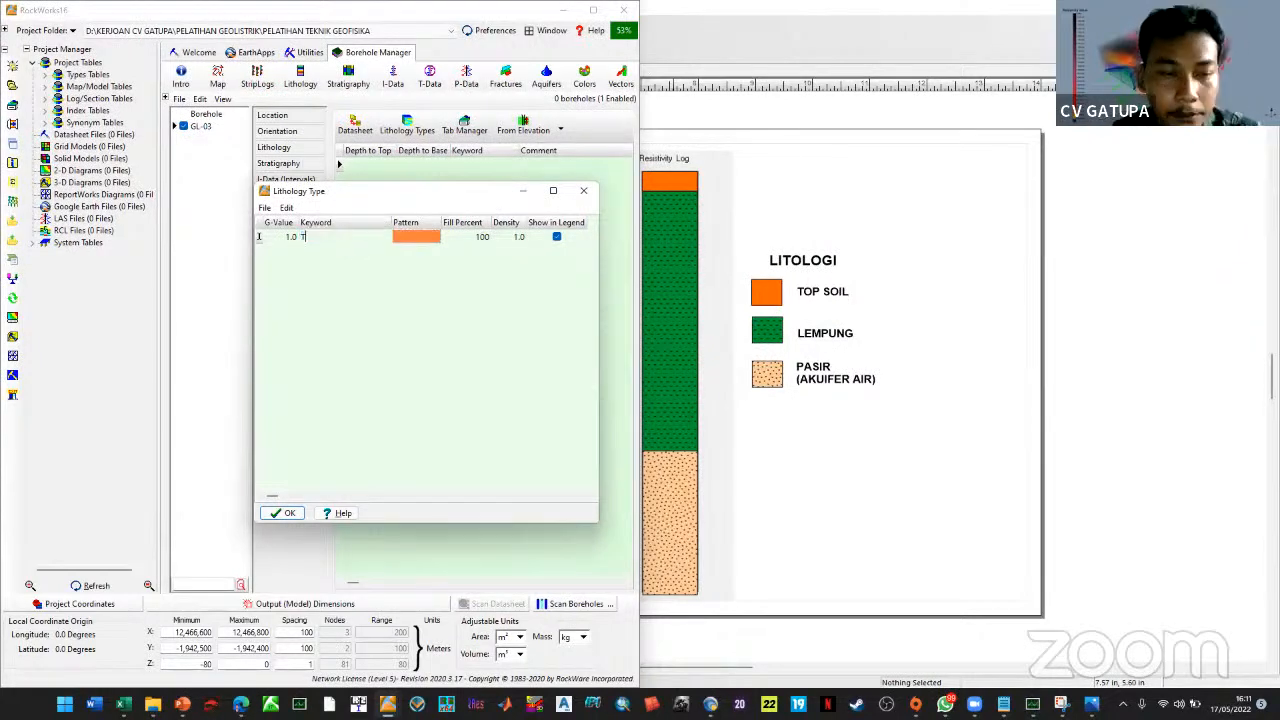
text(OP SOIL)
key(Return)
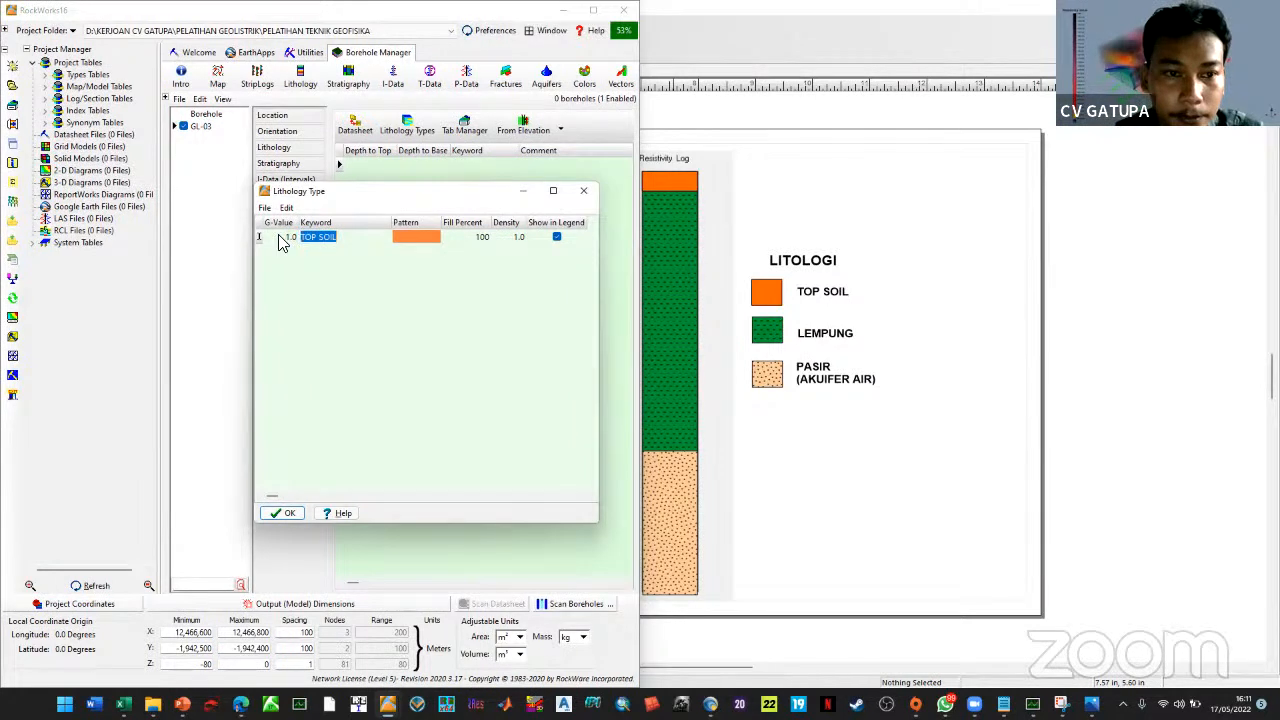
Insert a new lithology type row after TOP SOIL
click(266, 208)
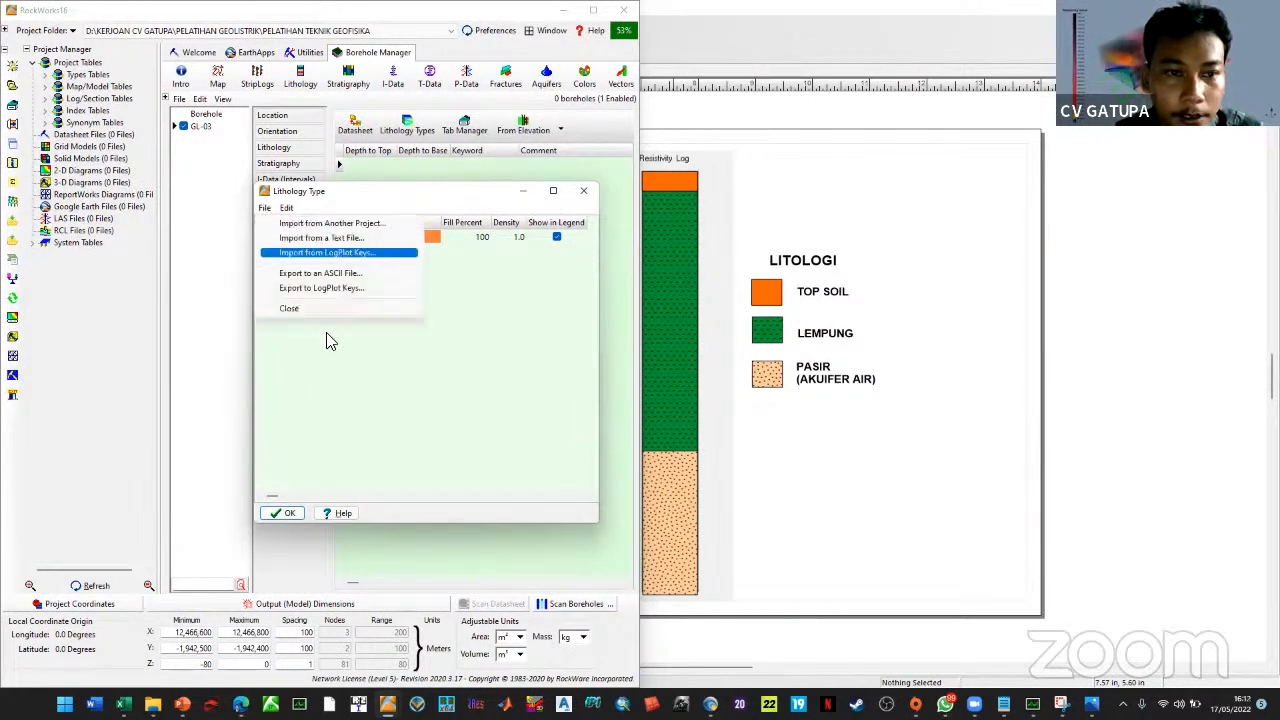
click(342, 372)
click(264, 240)
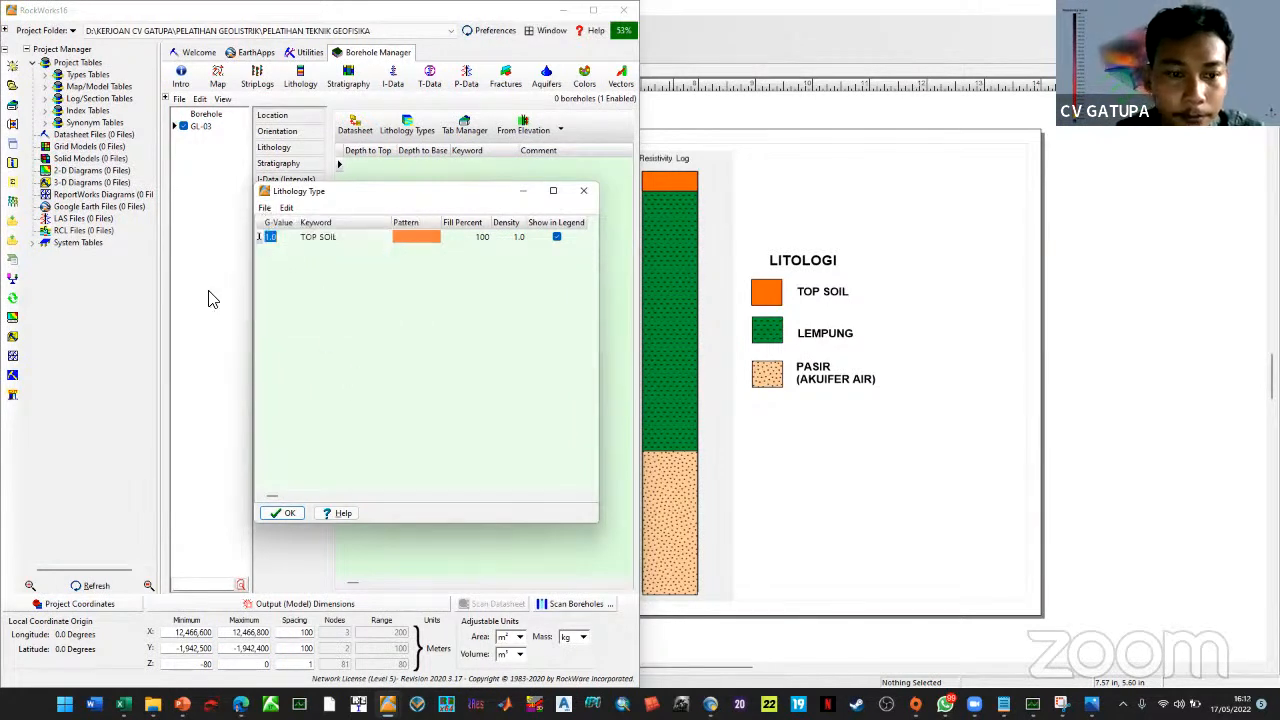
click(298, 512)
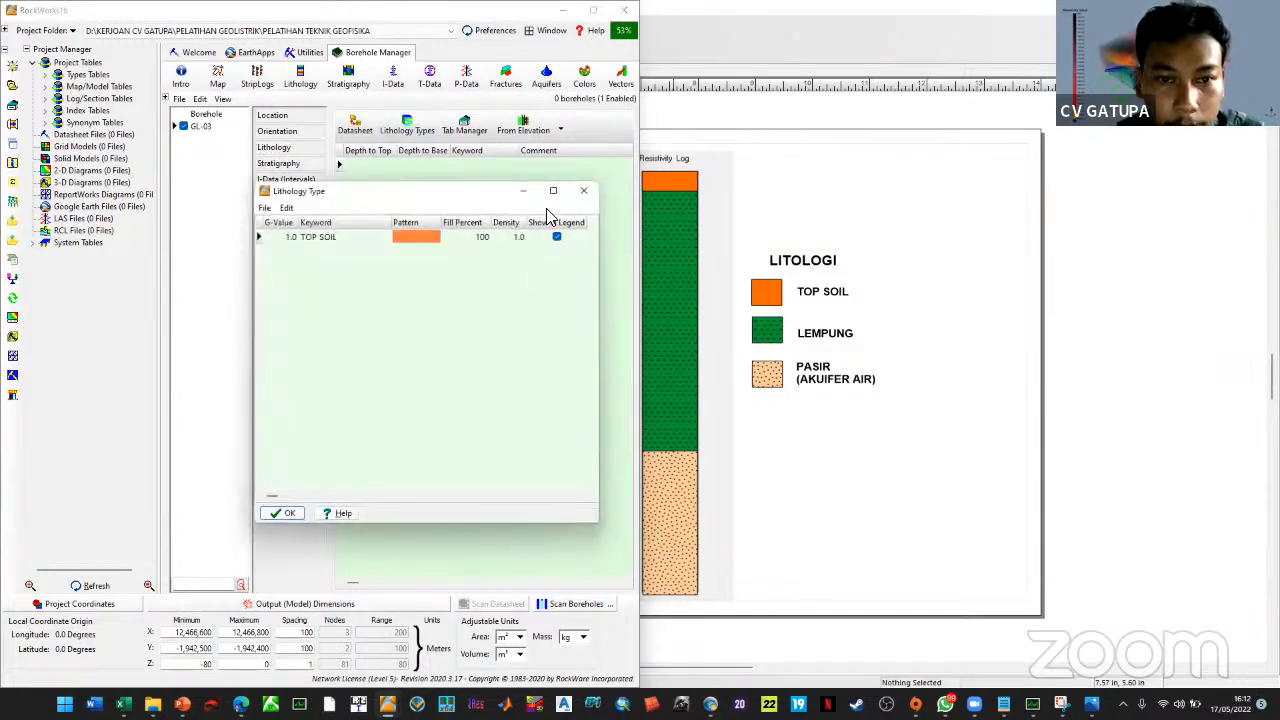
right_click(358, 240)
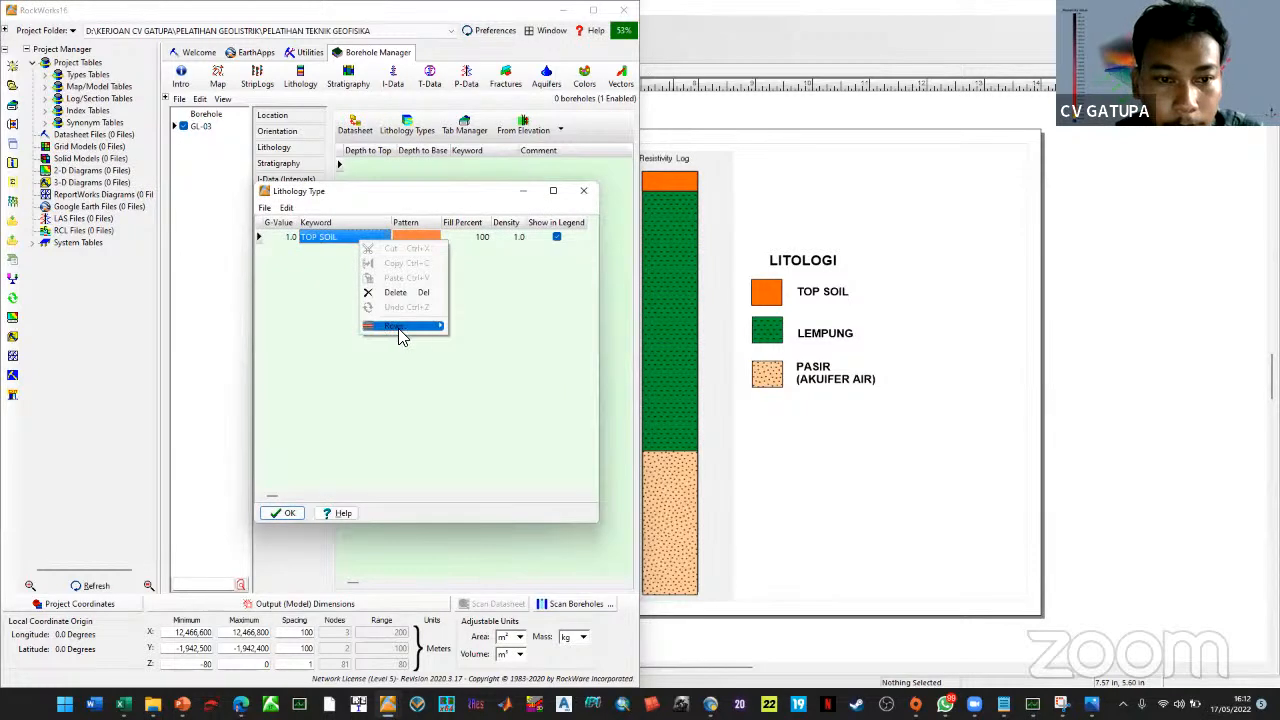
click(436, 328)
Add a LEMPUNG lithology type with a dashed pattern on a dark green background
click(480, 326)
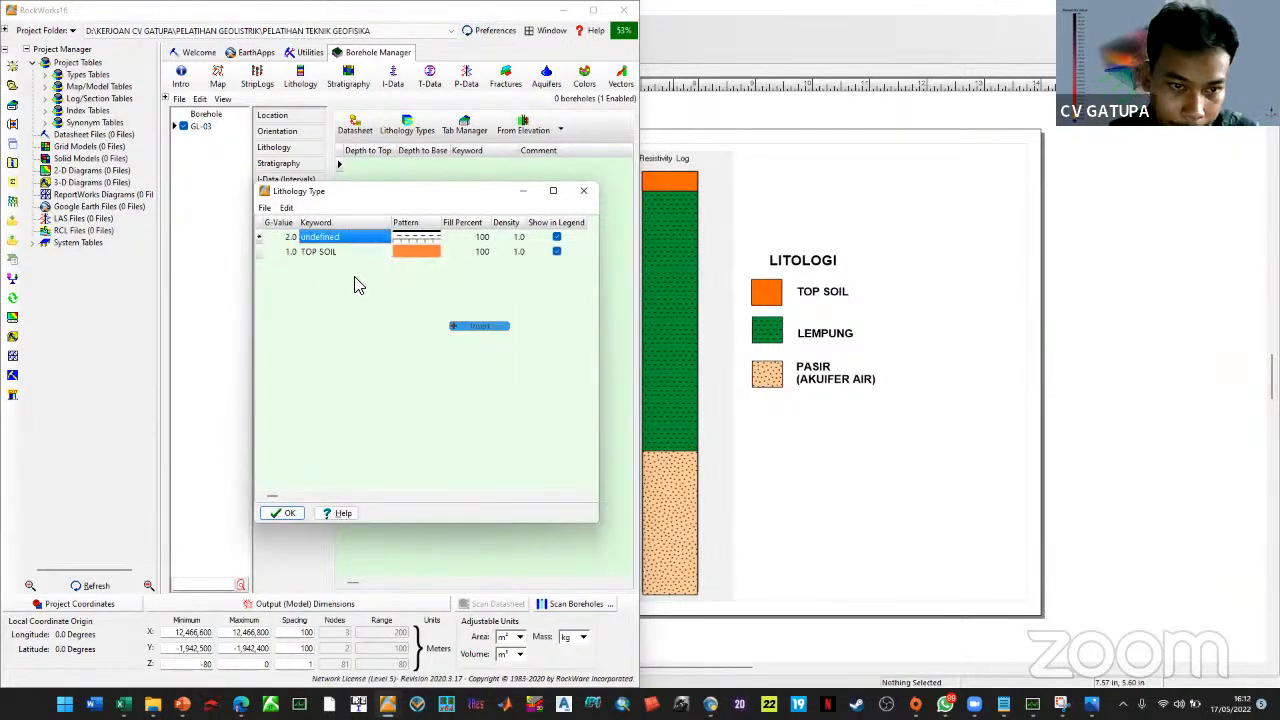
click(326, 238)
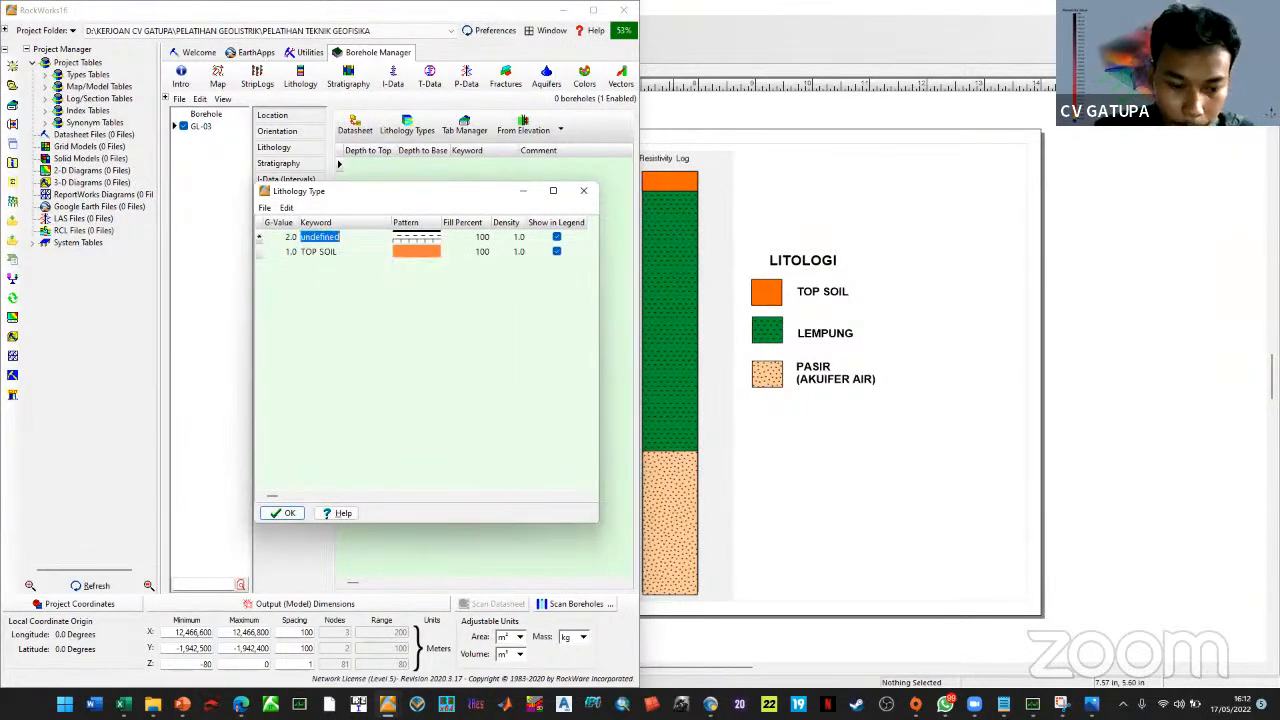
text(LEMPUNG)
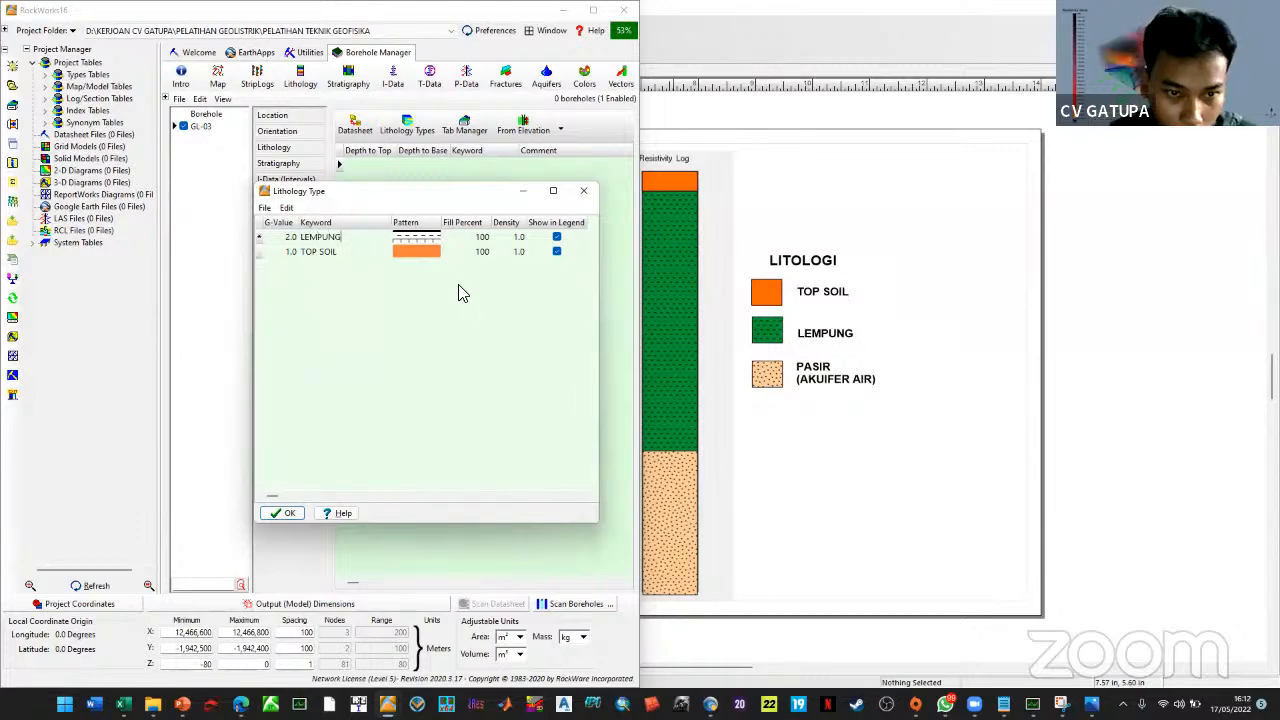
click(422, 245)
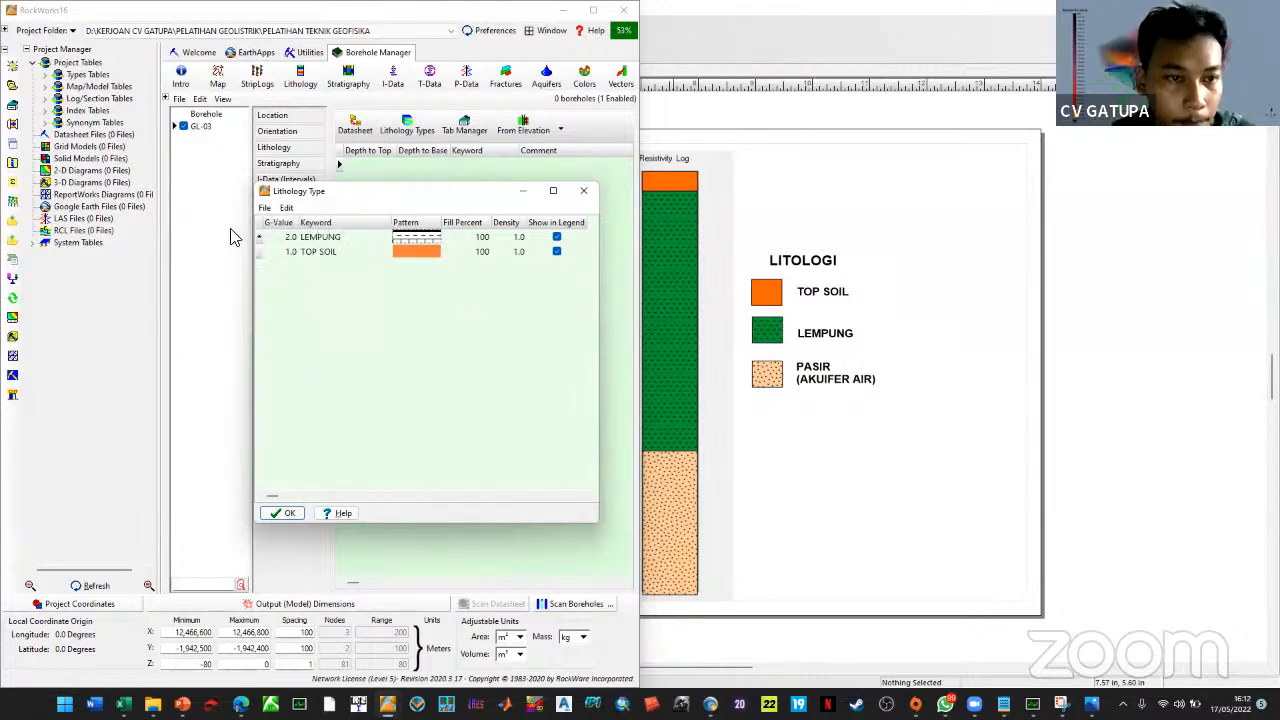
click(220, 150)
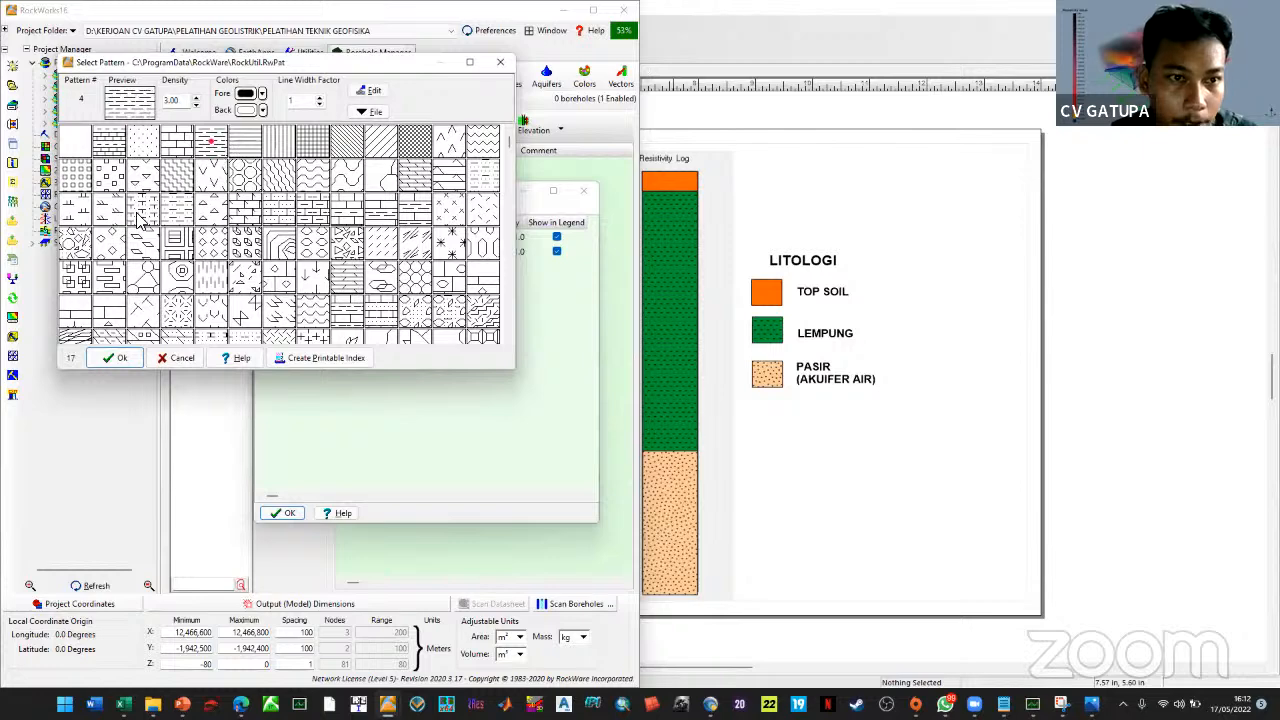
click(258, 110)
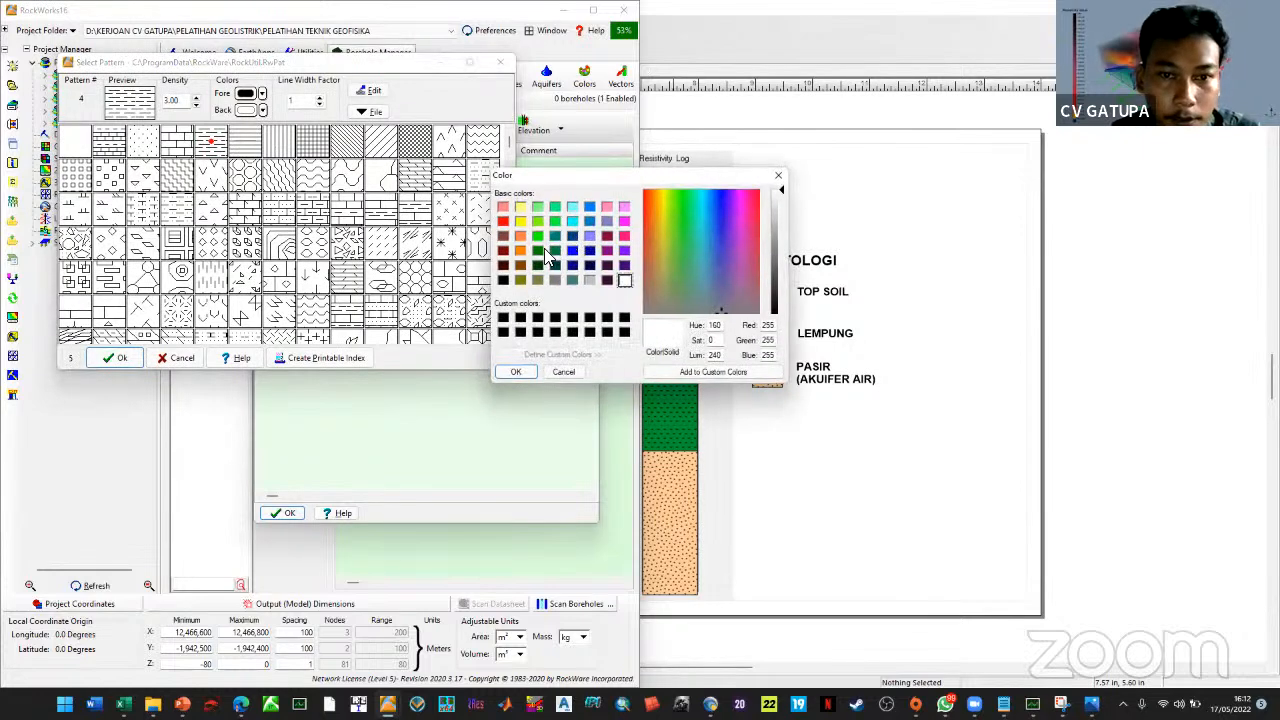
click(540, 248)
click(538, 233)
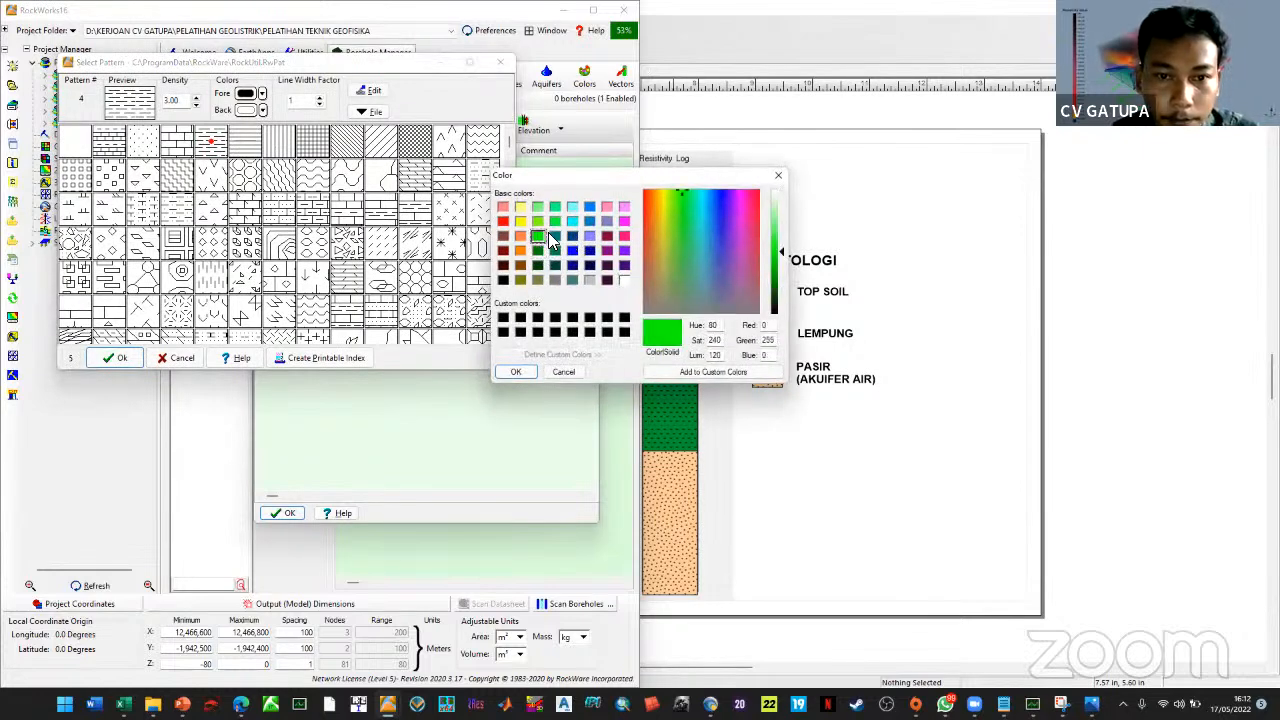
click(541, 250)
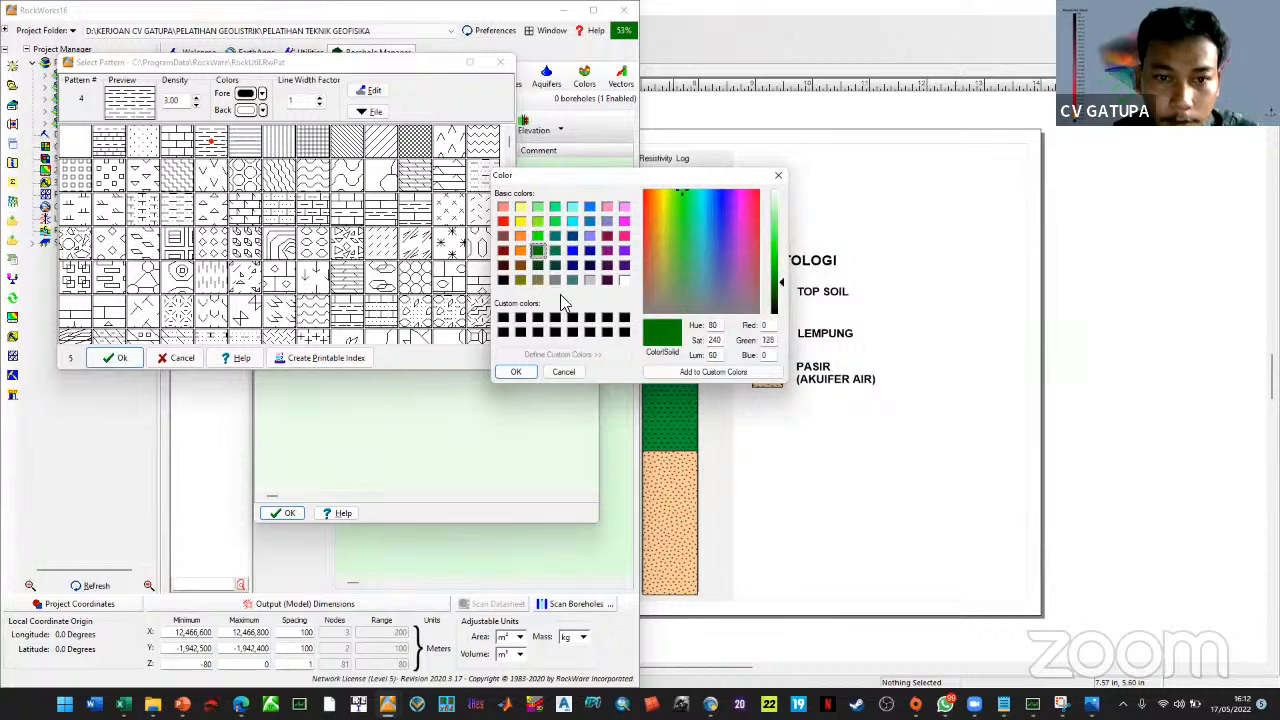
click(514, 371)
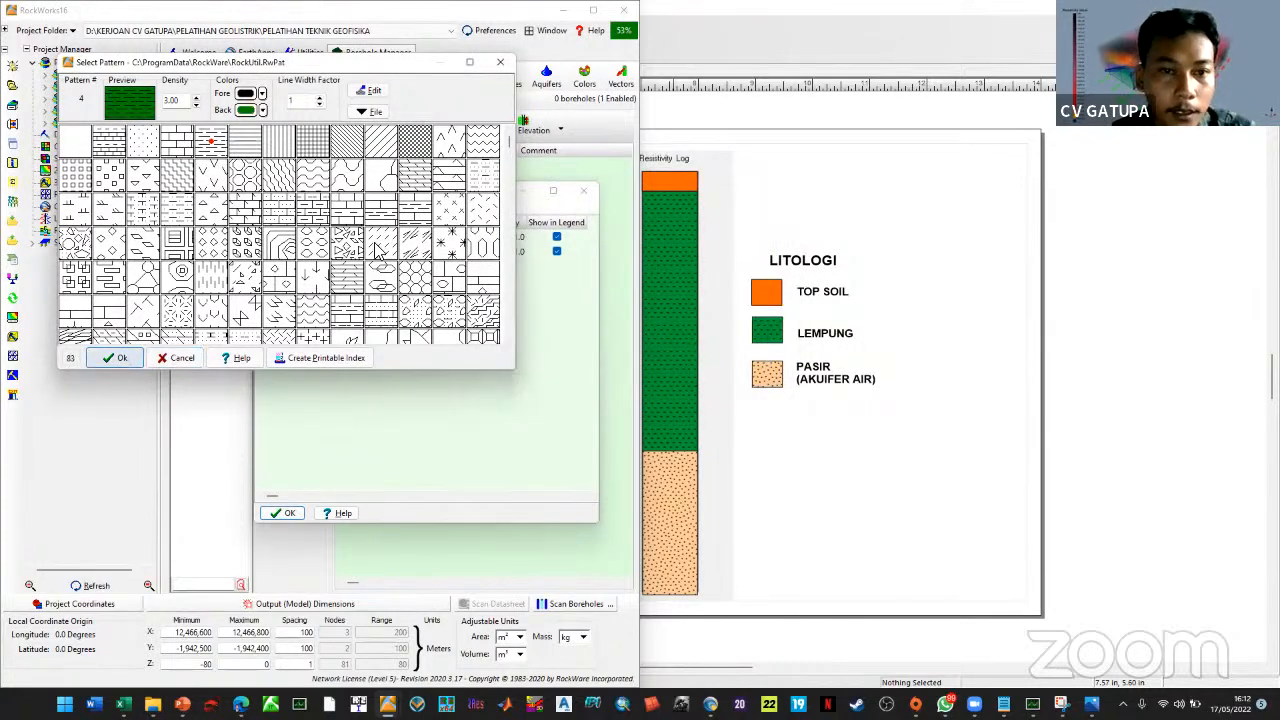
key(Return)
Insert a third lithology type row keyed 'PA' for PASIR and choose its pattern
right_click(336, 254)
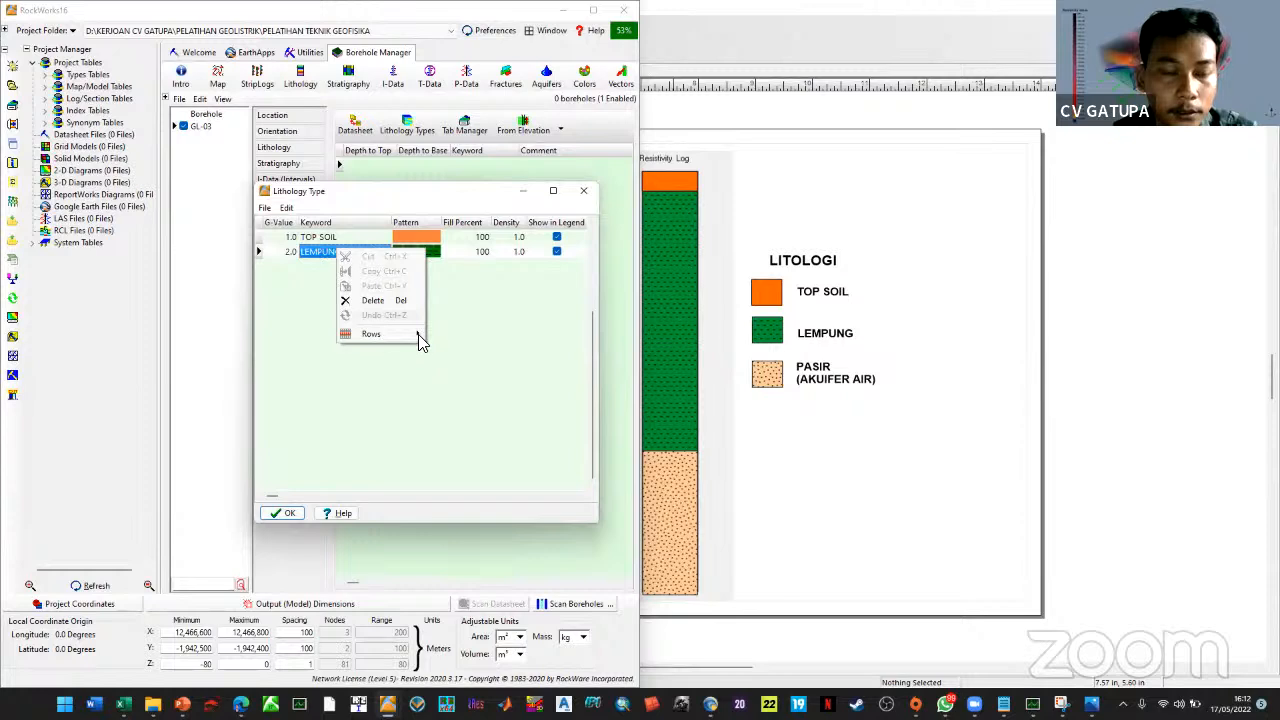
click(457, 334)
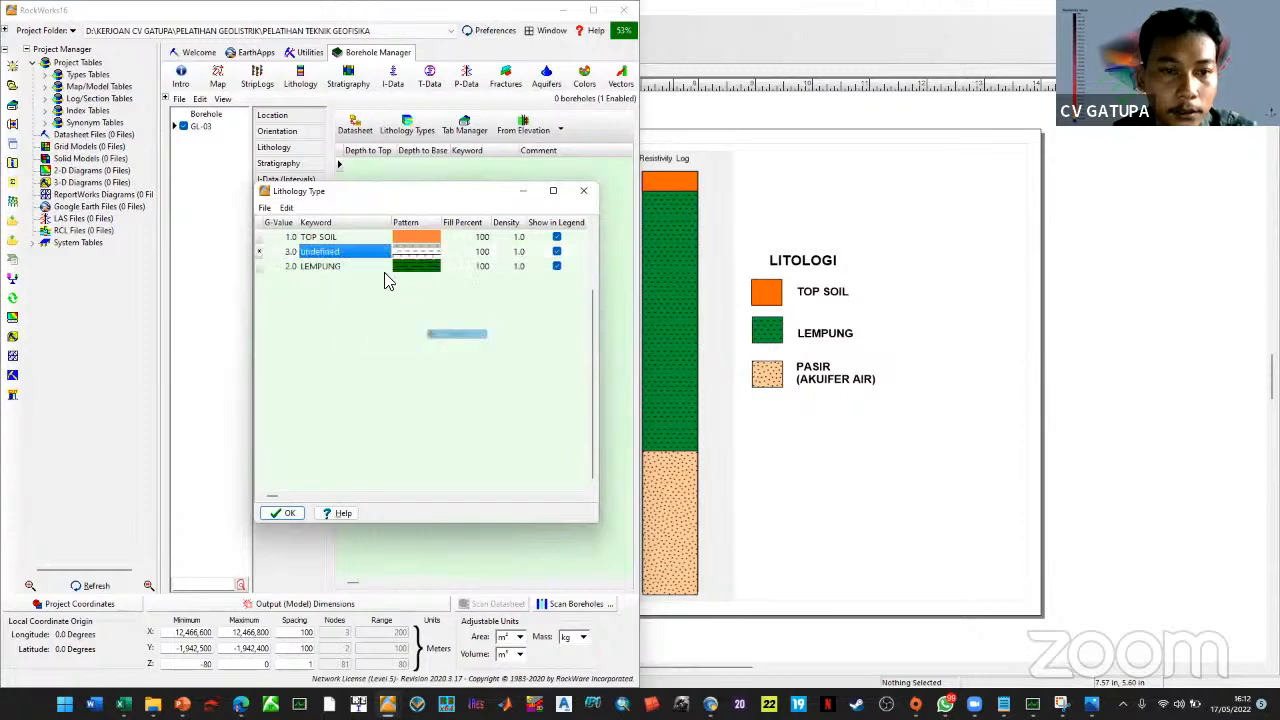
click(322, 252)
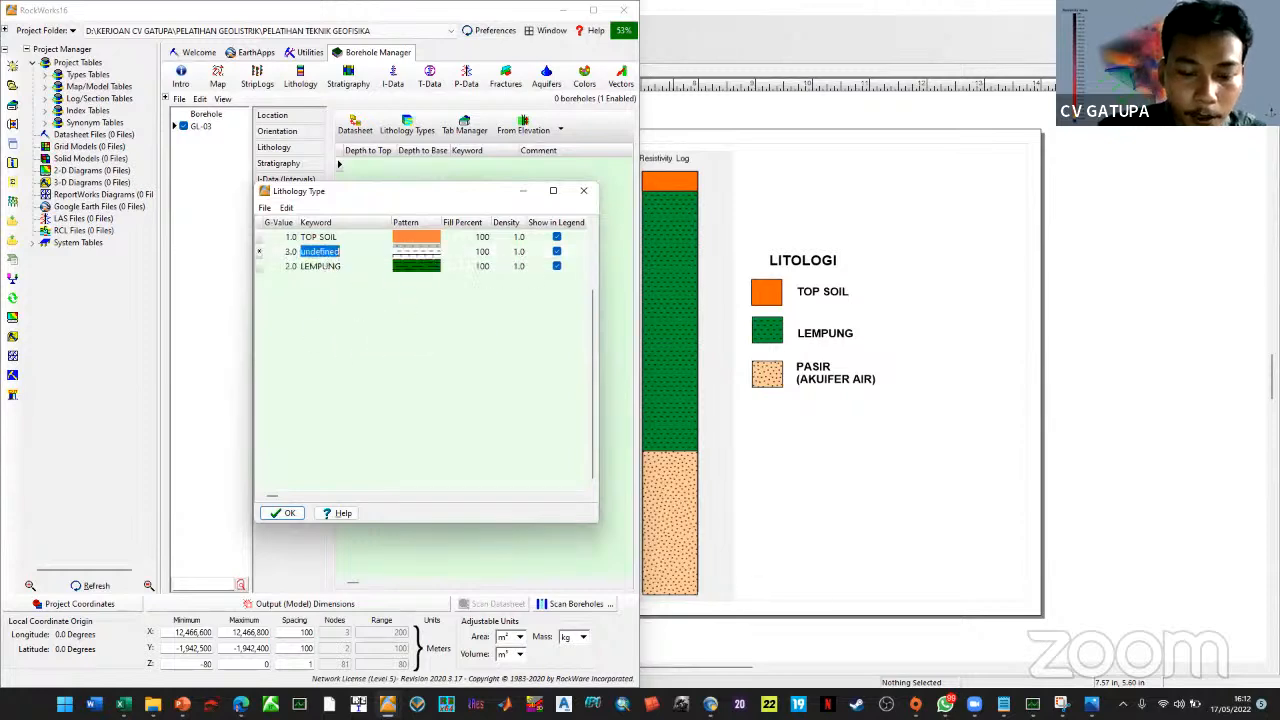
text(PASIR (AKUIFER AIR)
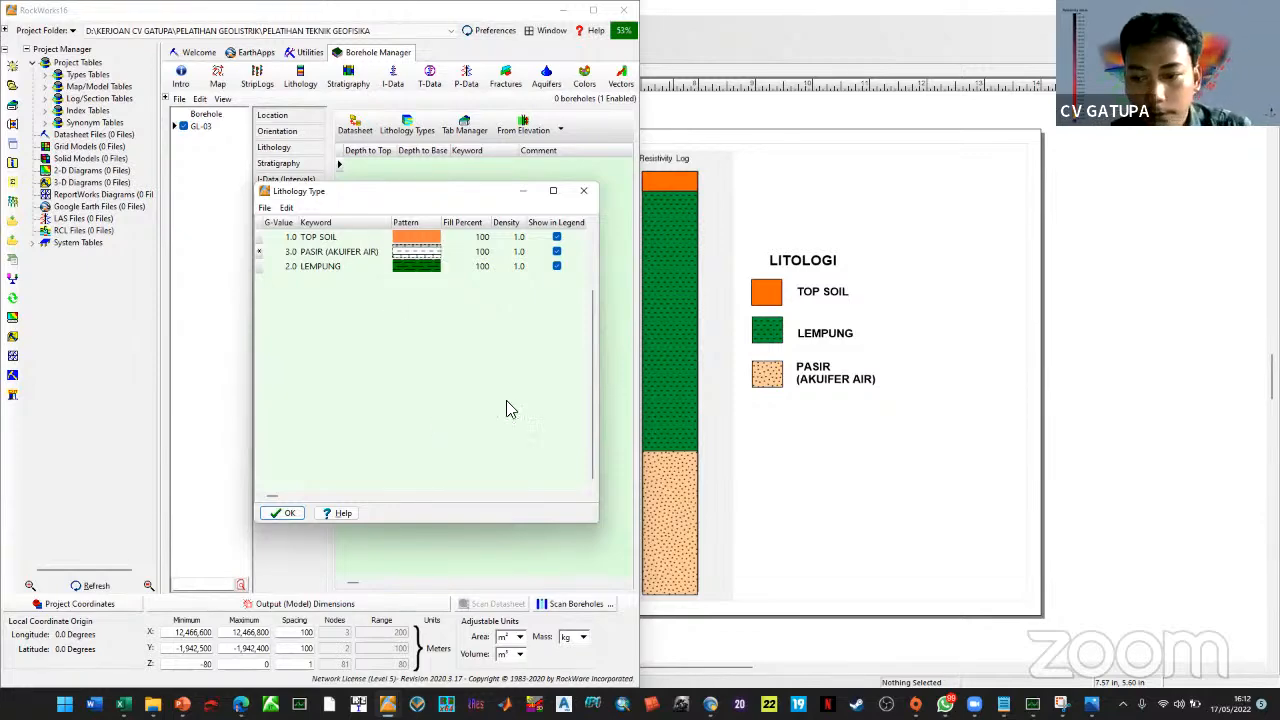
click(392, 250)
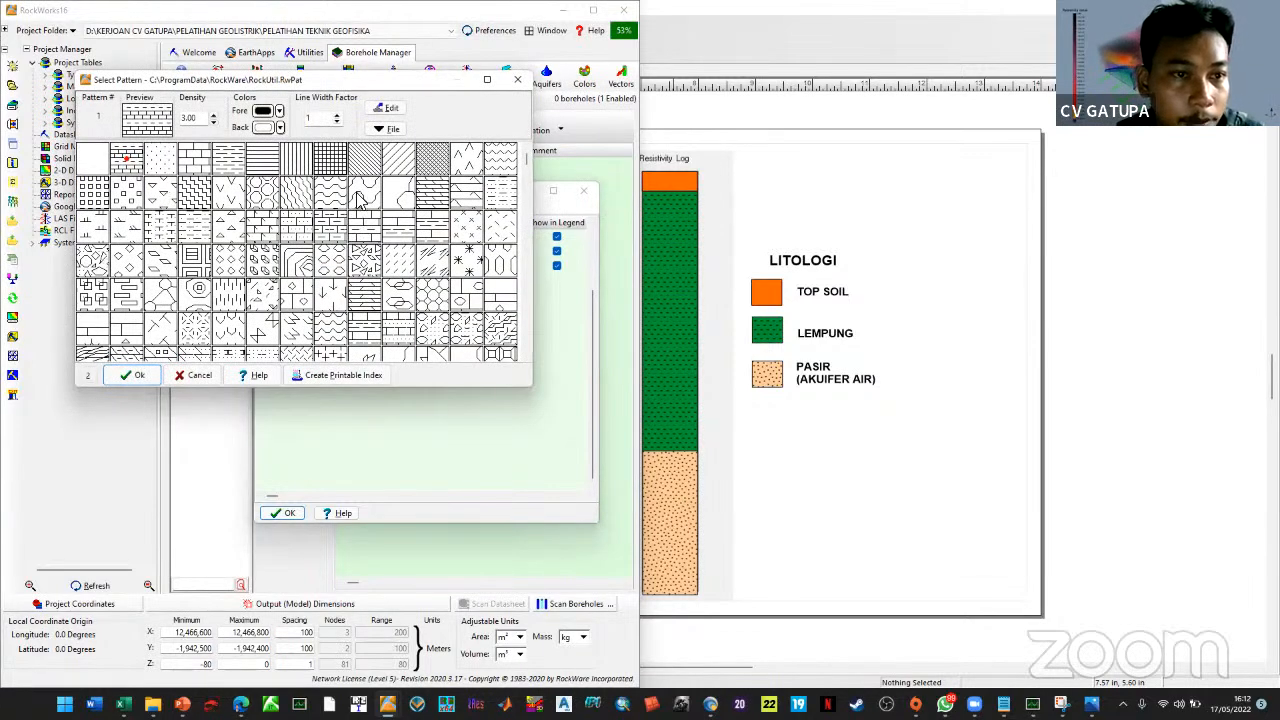
Give the dotted PASIR pattern a pale yellow background and close the Lithology Types list
click(268, 127)
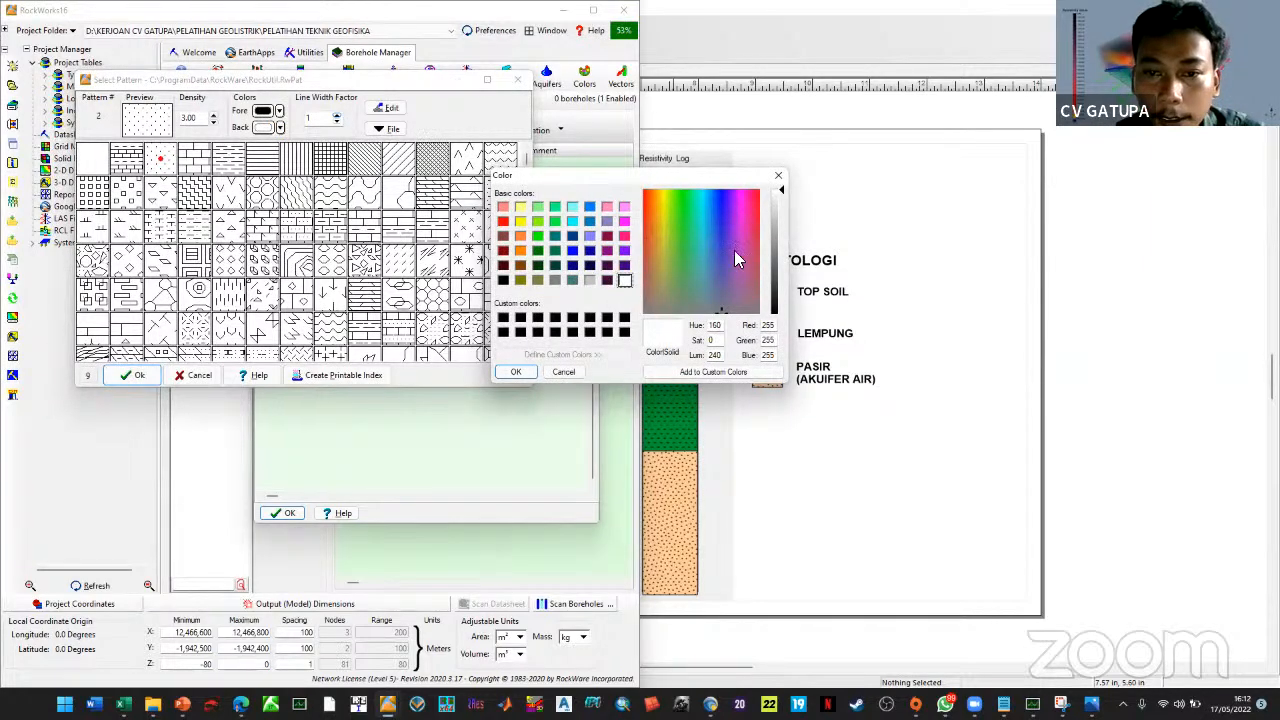
drag(658, 226, 655, 218)
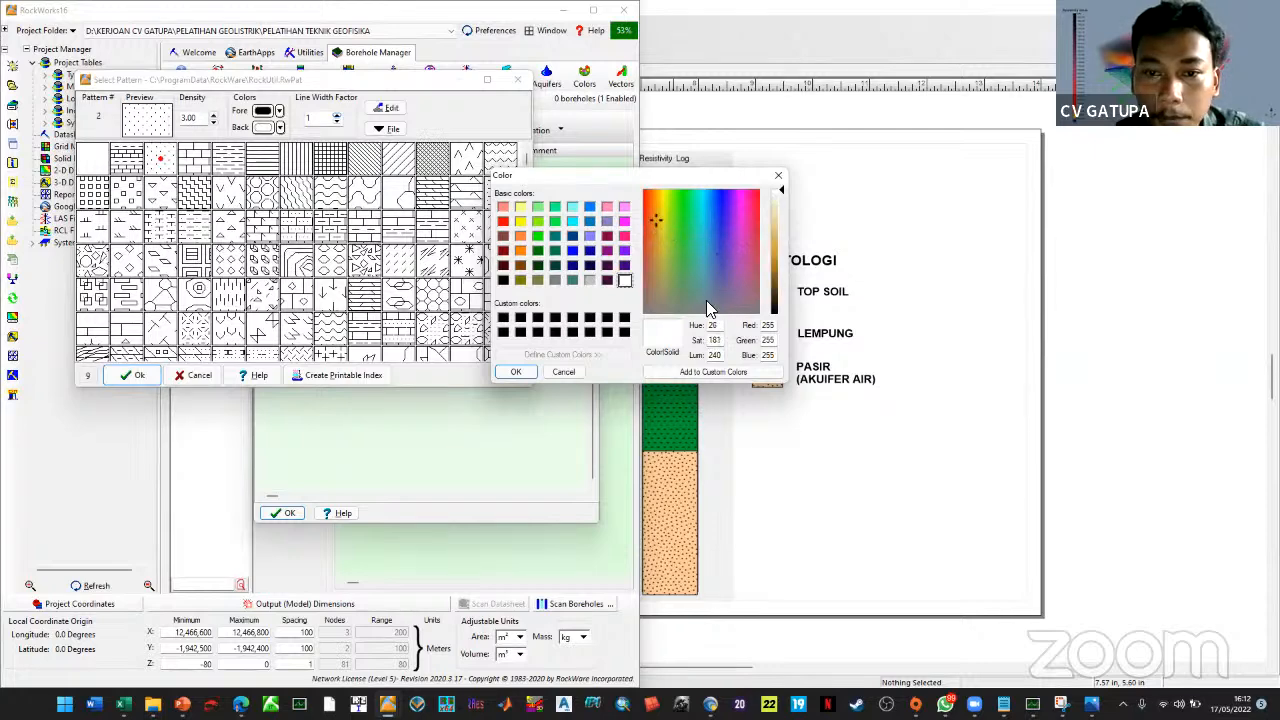
click(520, 251)
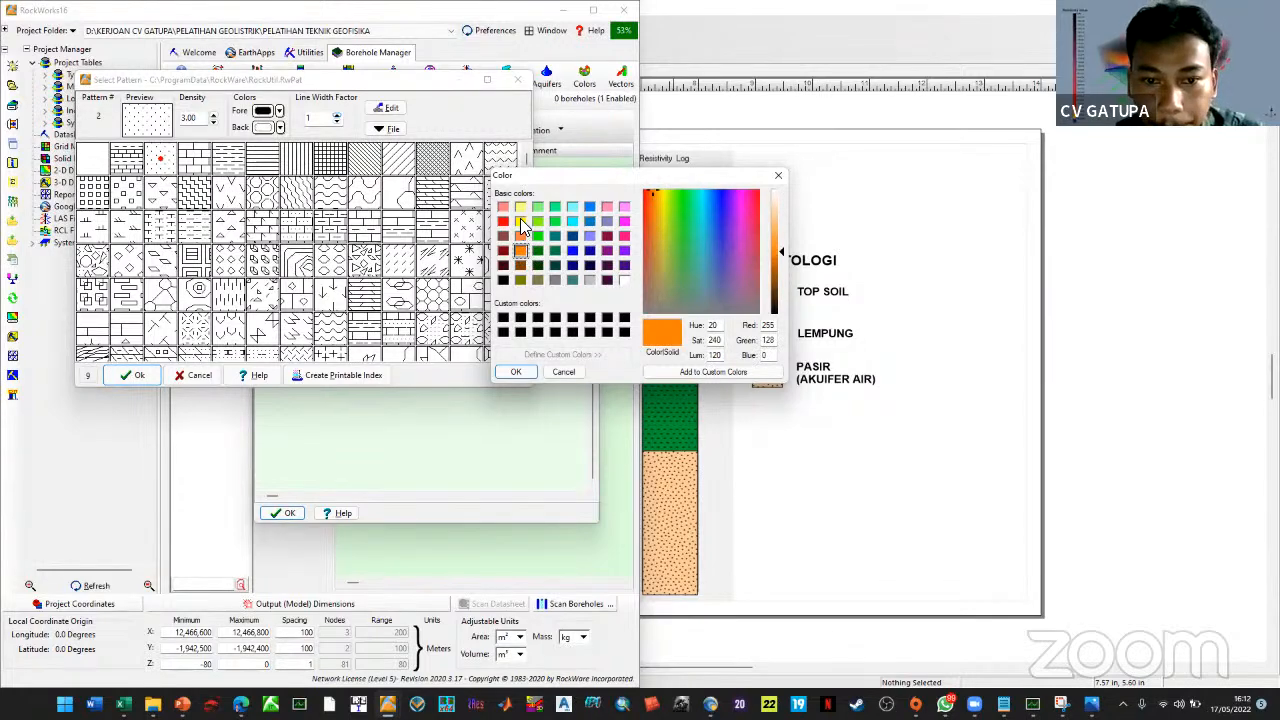
click(520, 220)
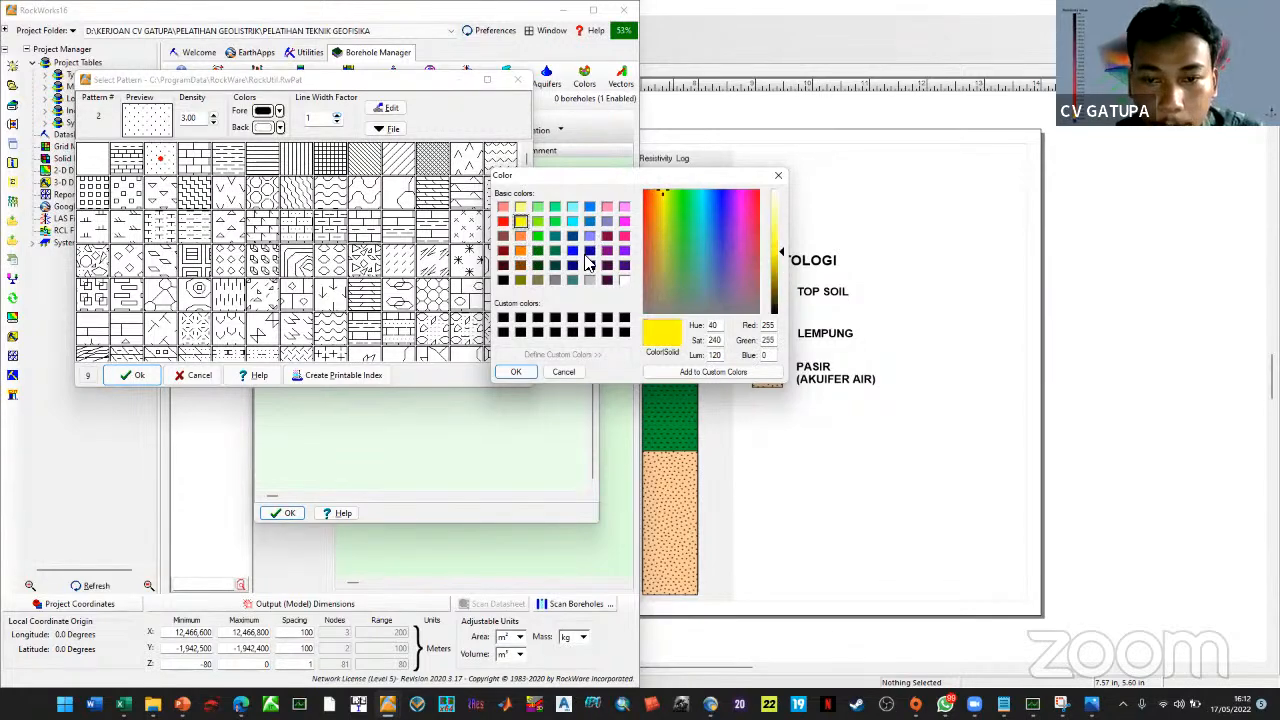
click(777, 222)
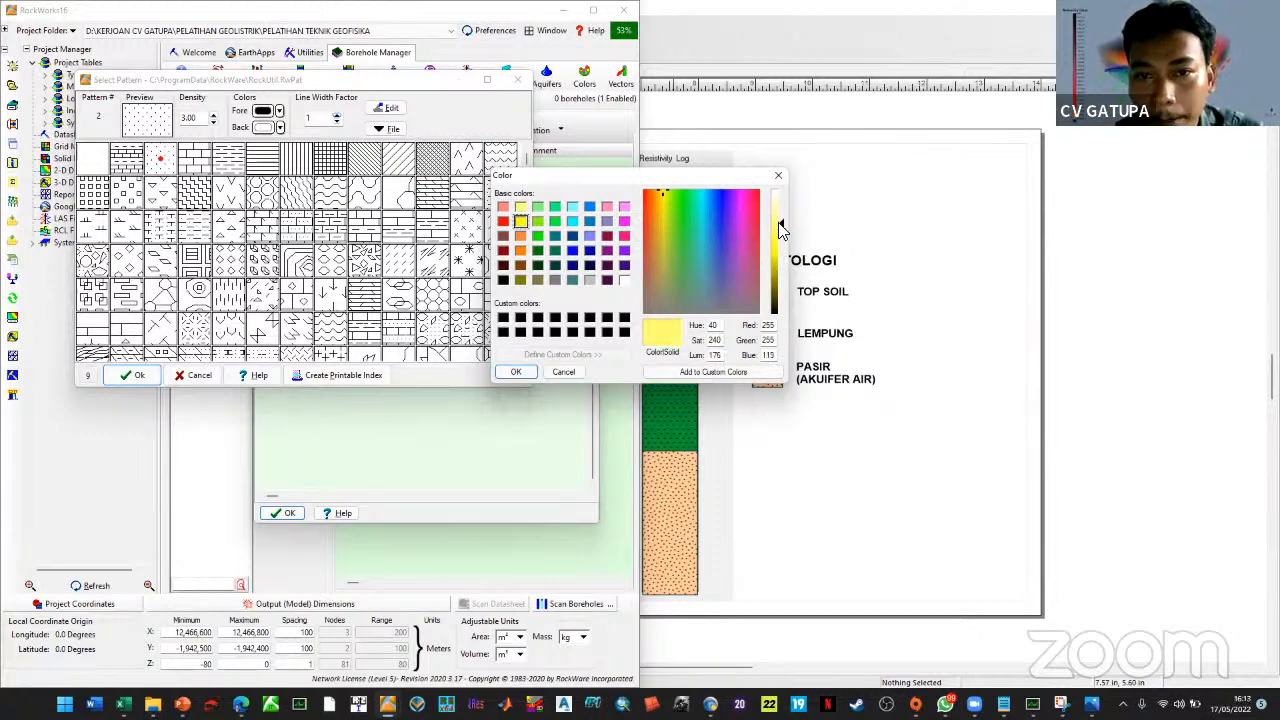
drag(778, 232, 779, 235)
click(515, 372)
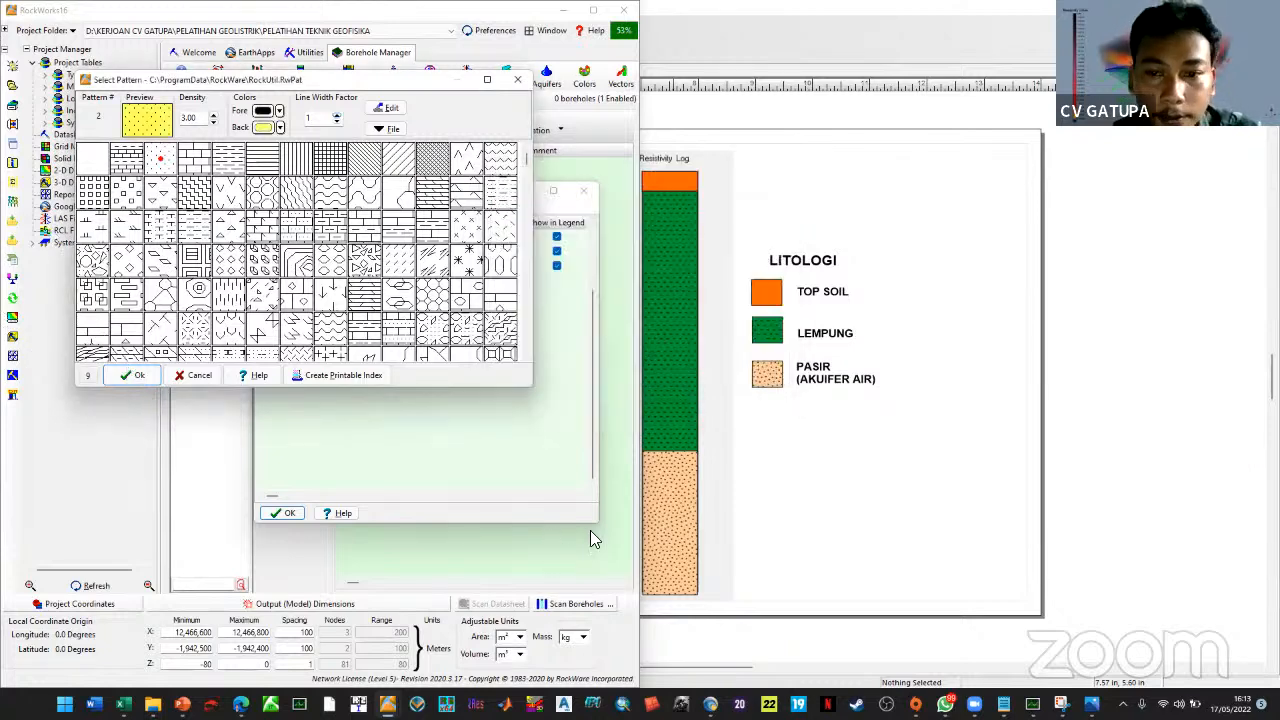
key(Return)
click(283, 513)
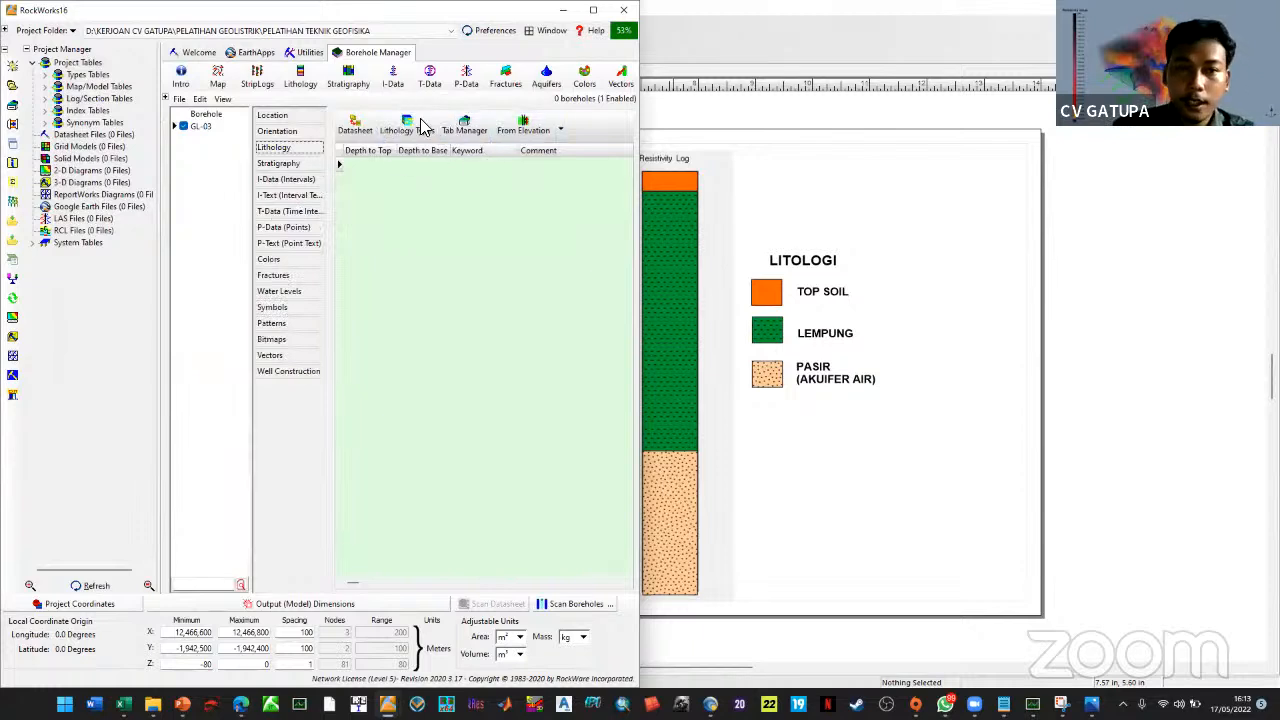
Enter the first interval, 0–3 m TOP SOIL, in GL-03's lithology datasheet
click(358, 131)
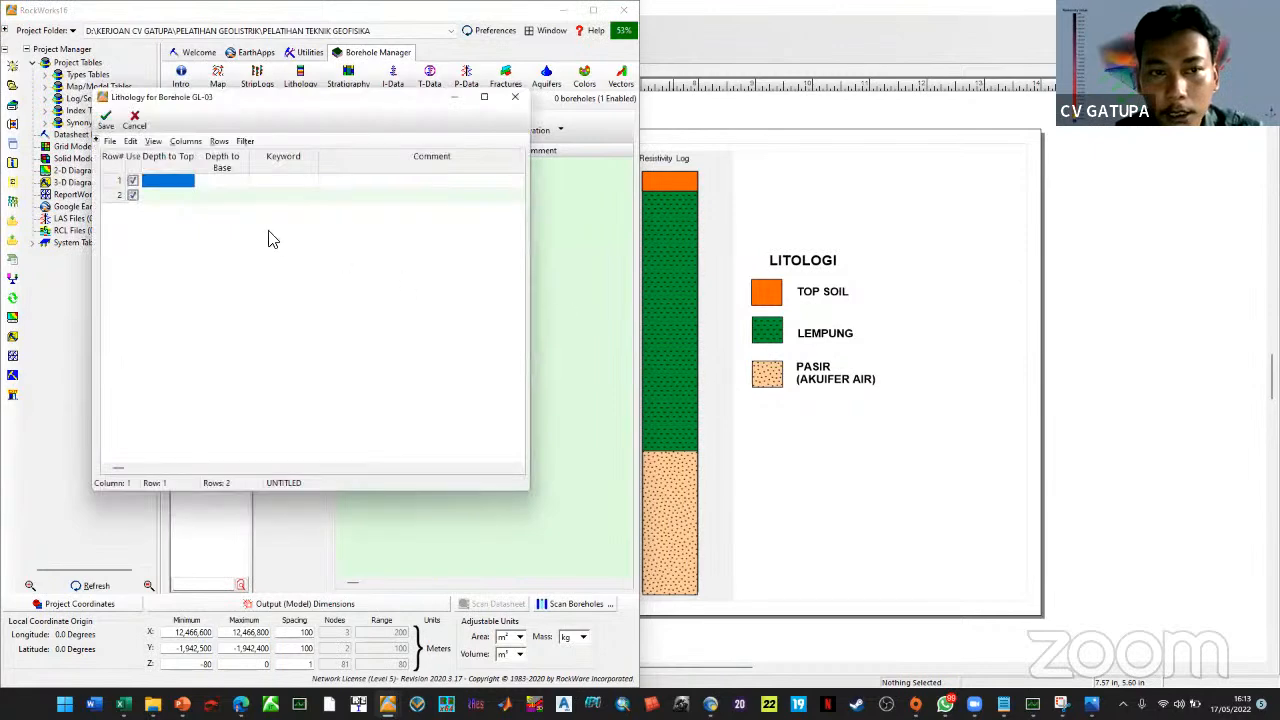
click(862, 460)
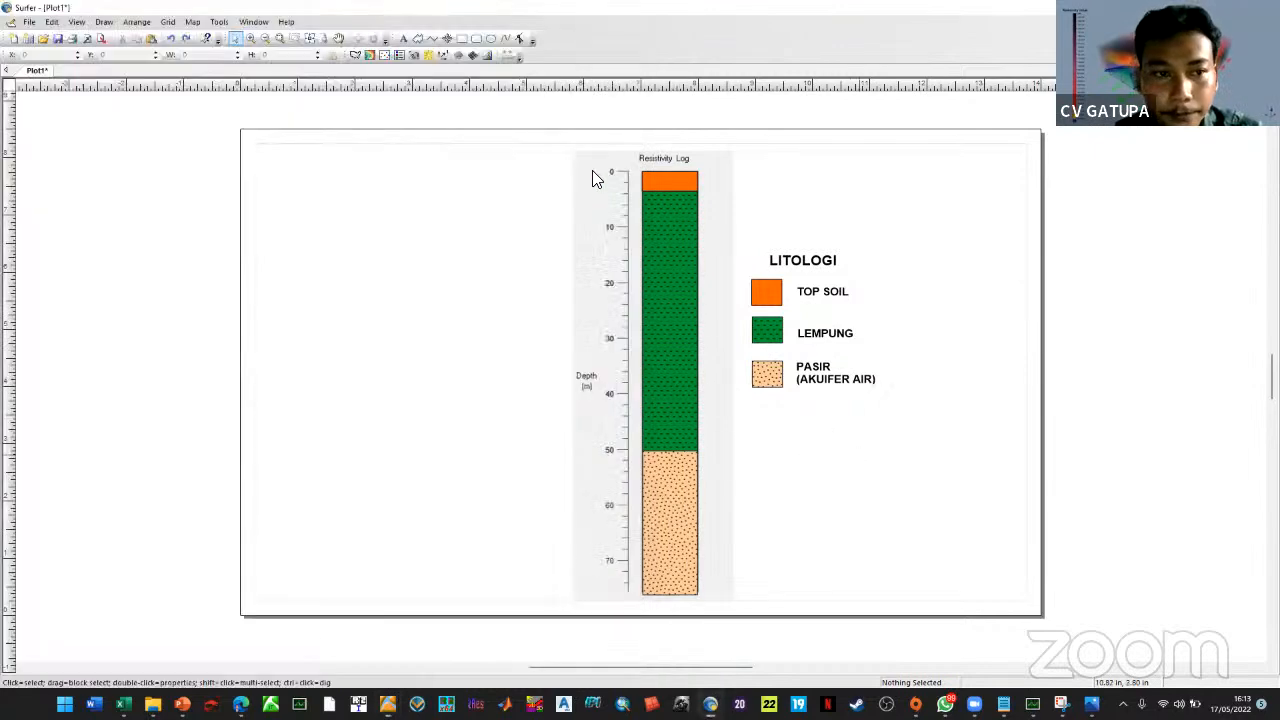
key(alt+Tab)
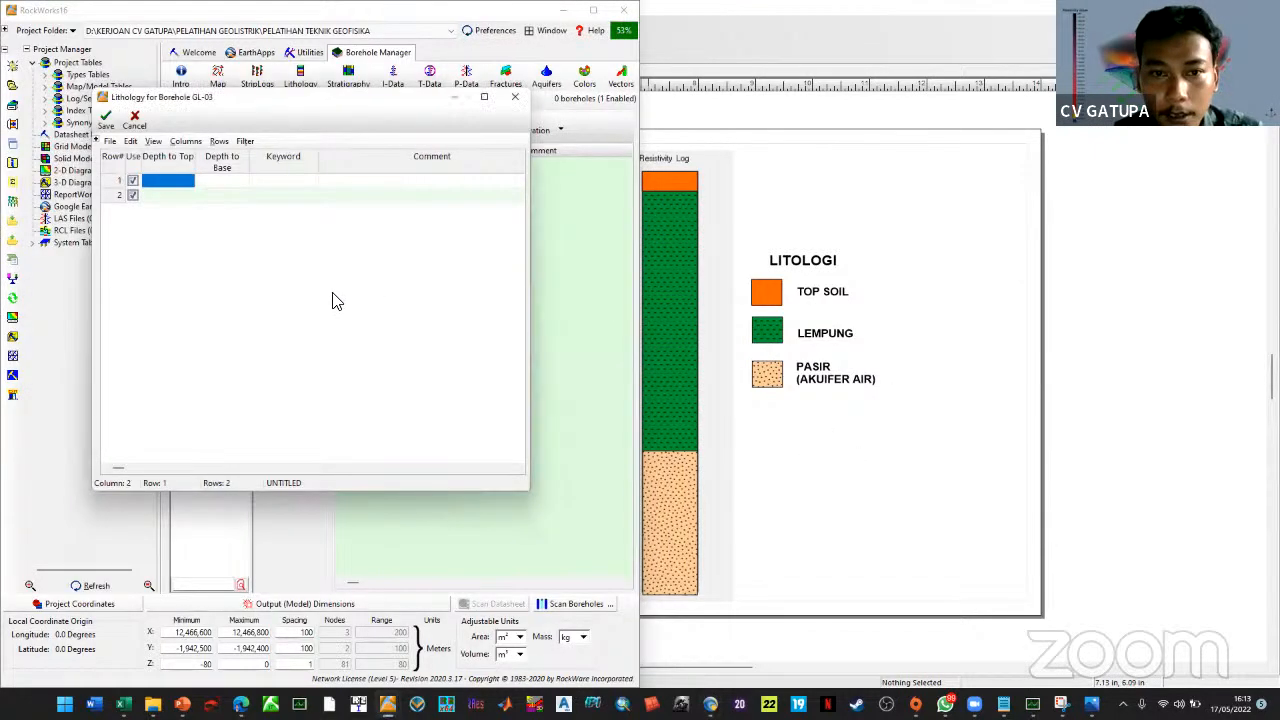
text(0)
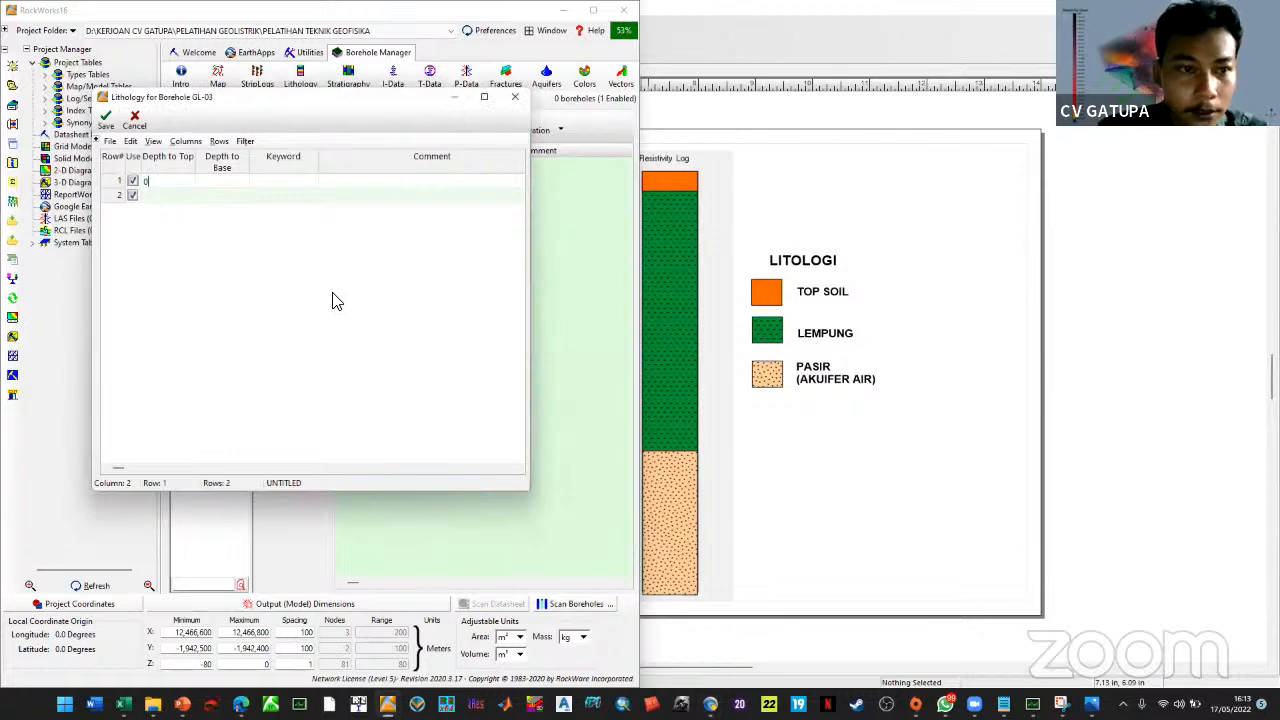
key(Tab)
text(3)
key(Tab)
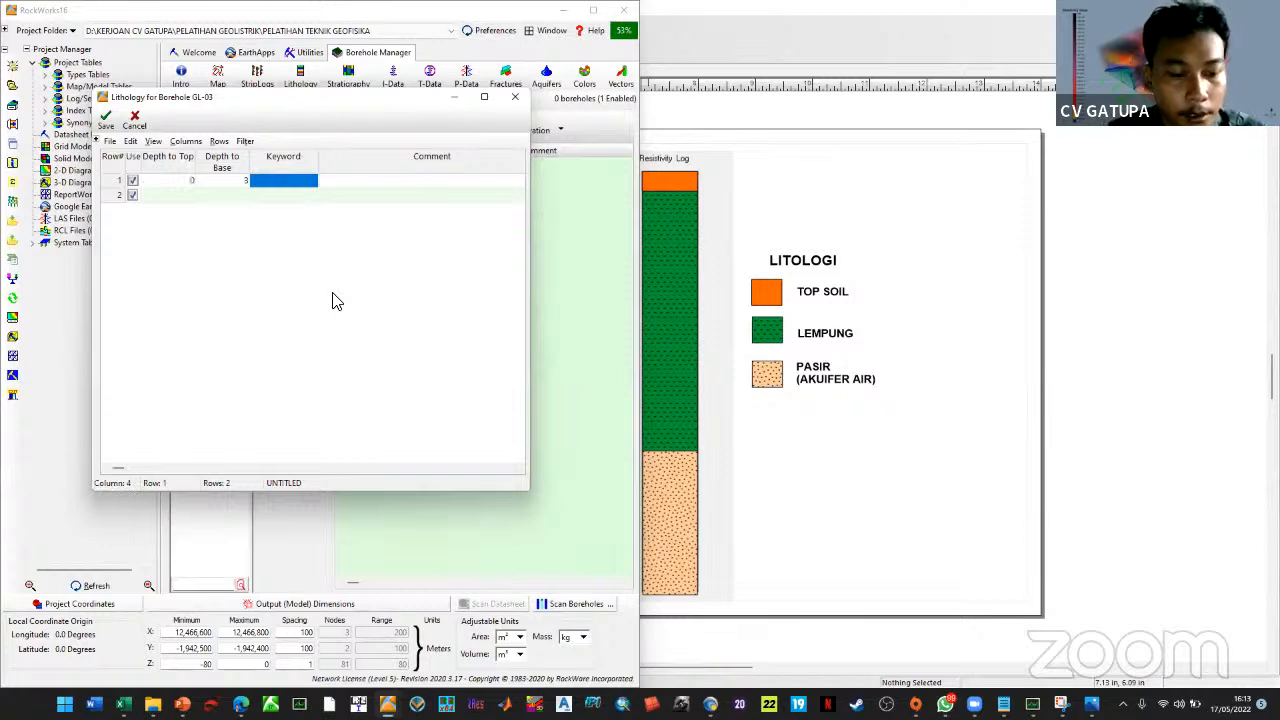
text(TOP SO)
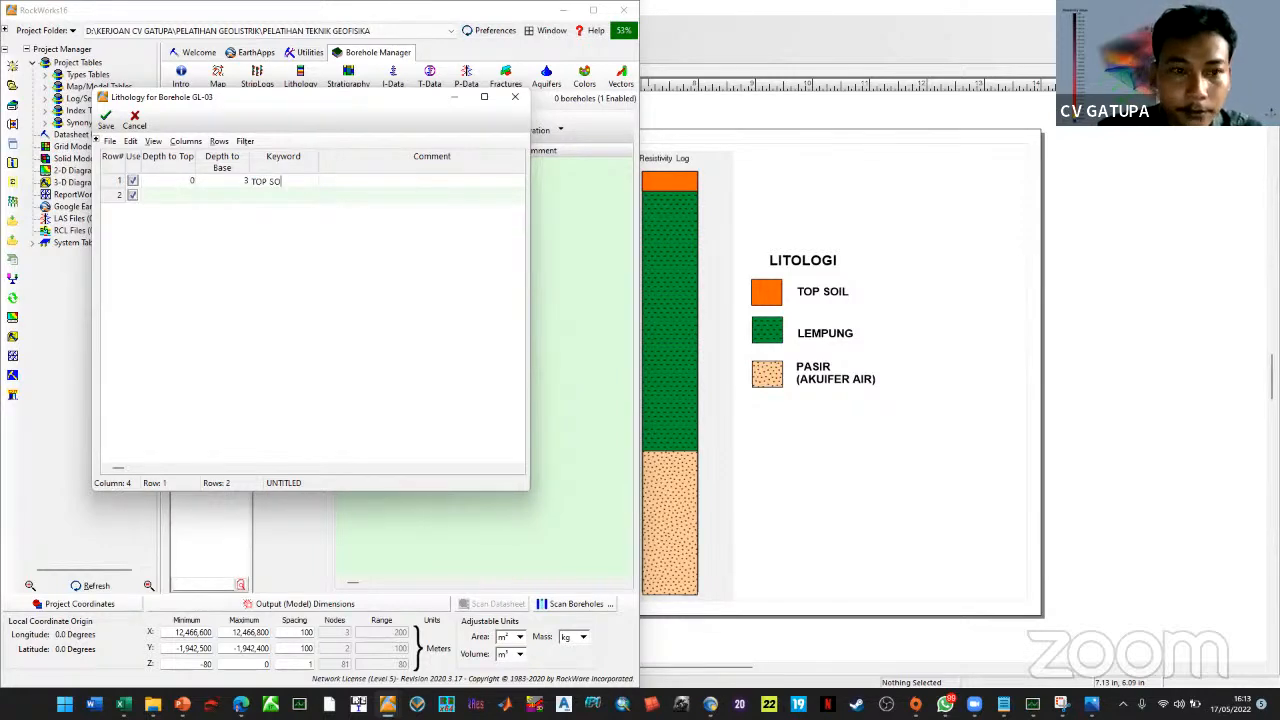
text(IL)
key(Return)
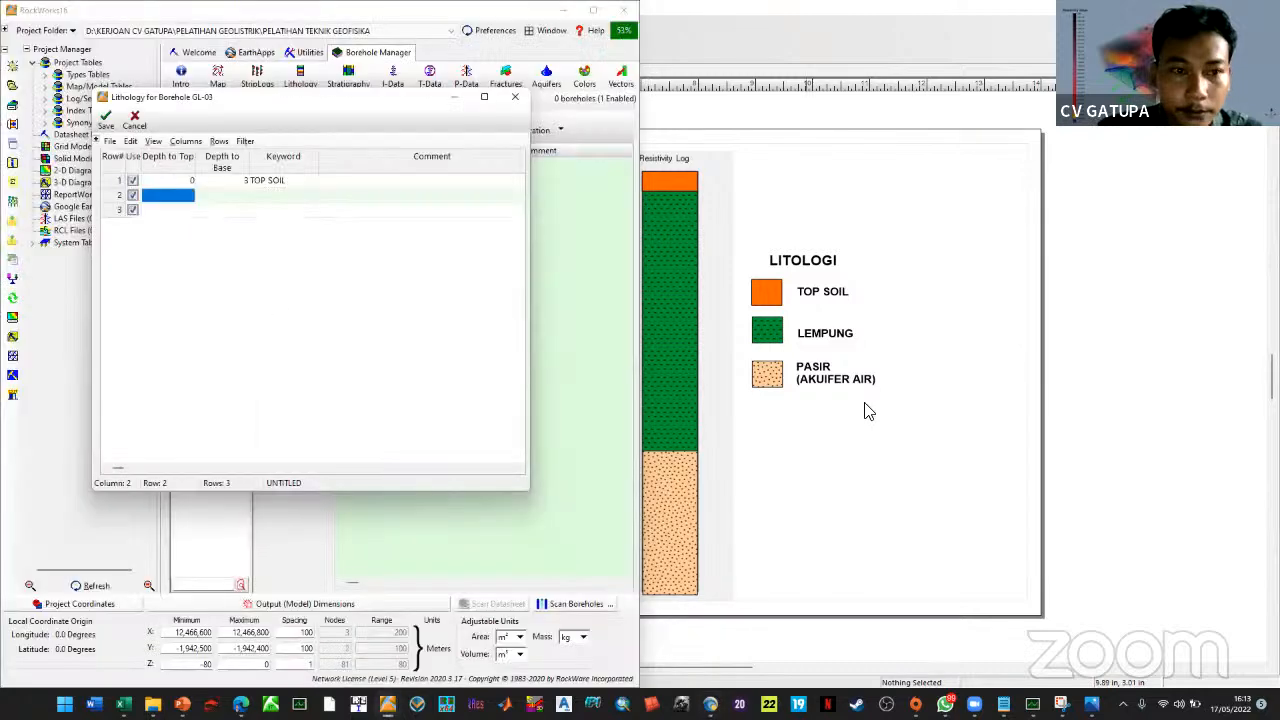
Add the 3–50 m LEMPUNG interval and start the next row at 50 m
text(3)
key(Tab)
text(50)
key(Tab)
text(LEMPUNG)
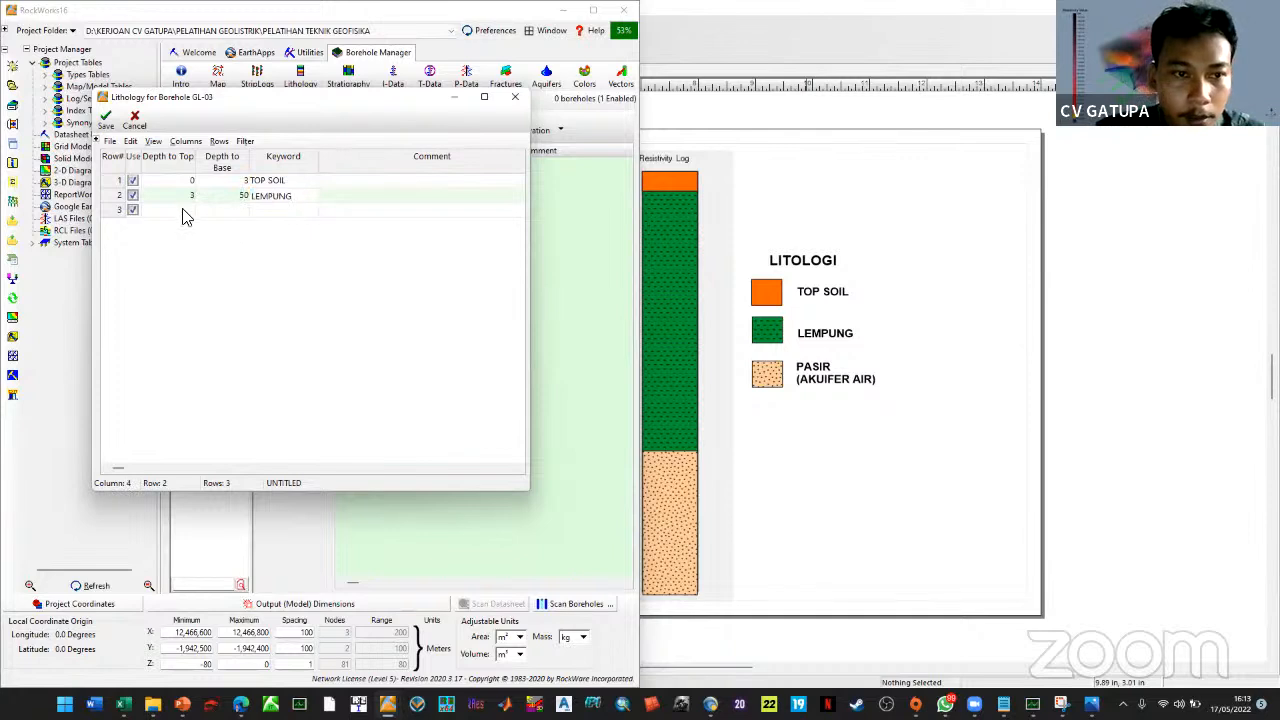
key(Return)
text(50)
key(Tab)
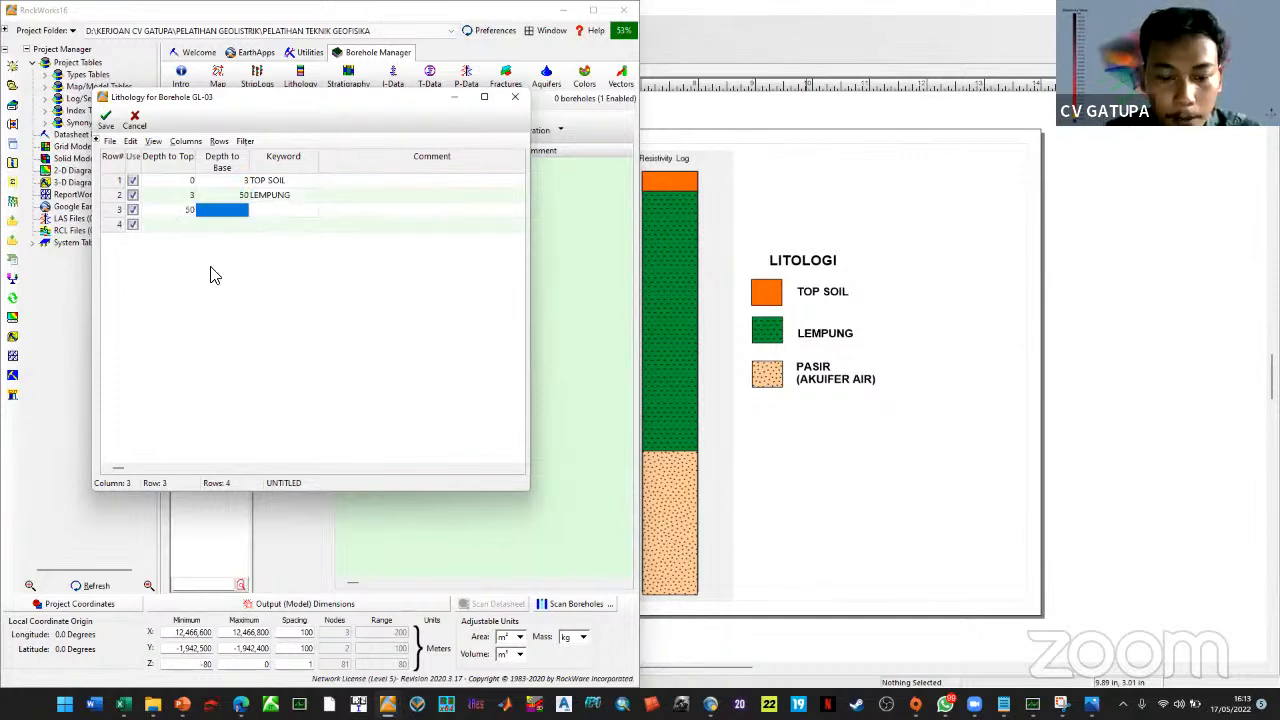
After checking the resistivity logs, complete the 50–150 m PASIR (AKUIFER AIR) interval and save
click(709, 486)
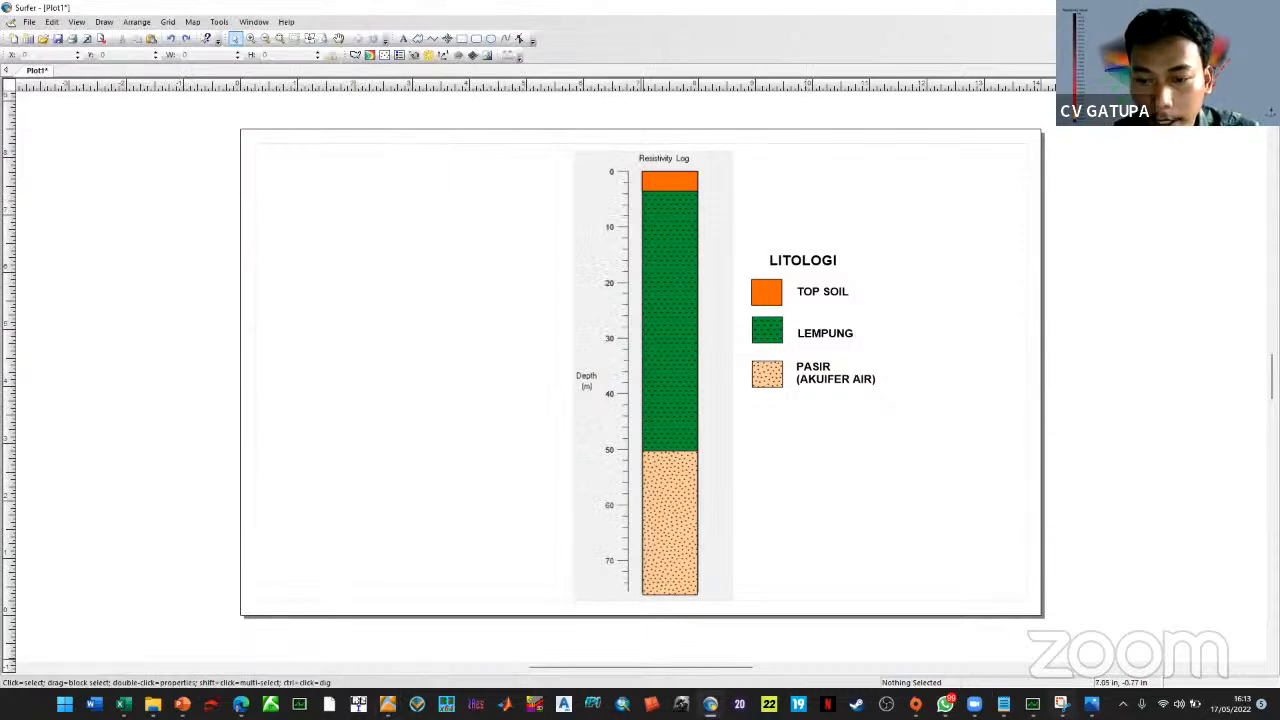
click(416, 674)
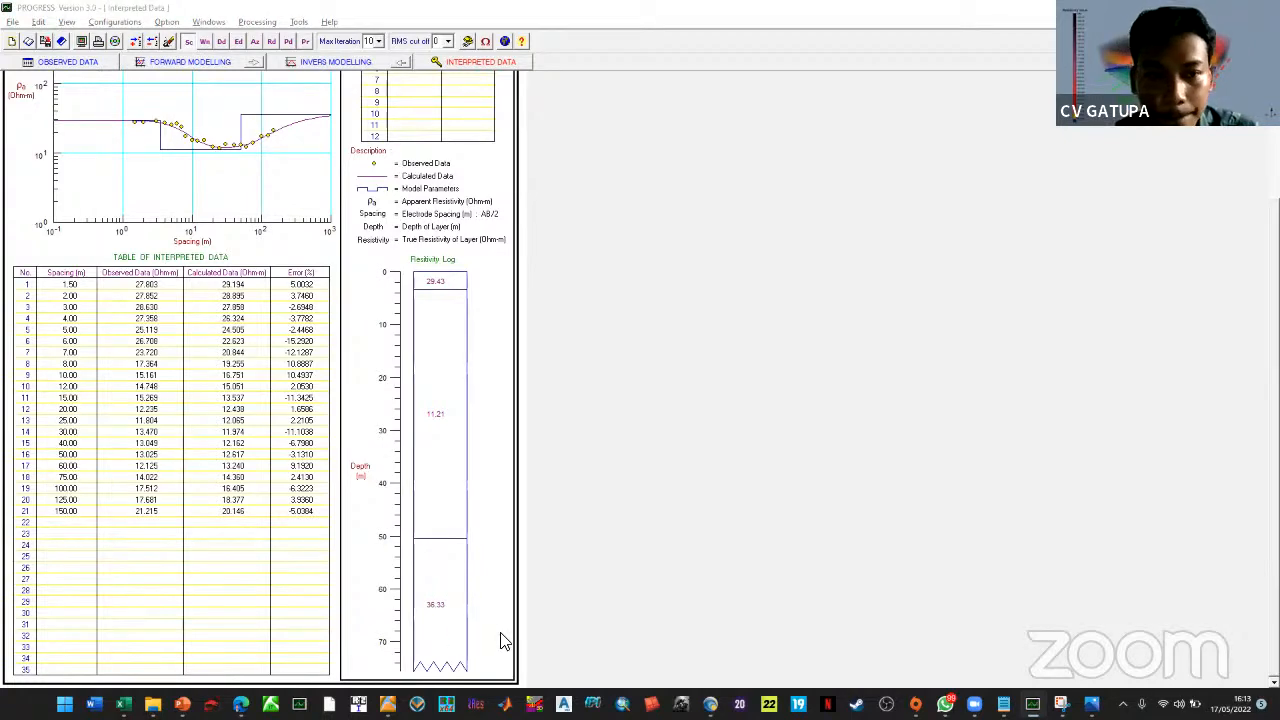
key(alt+Tab)
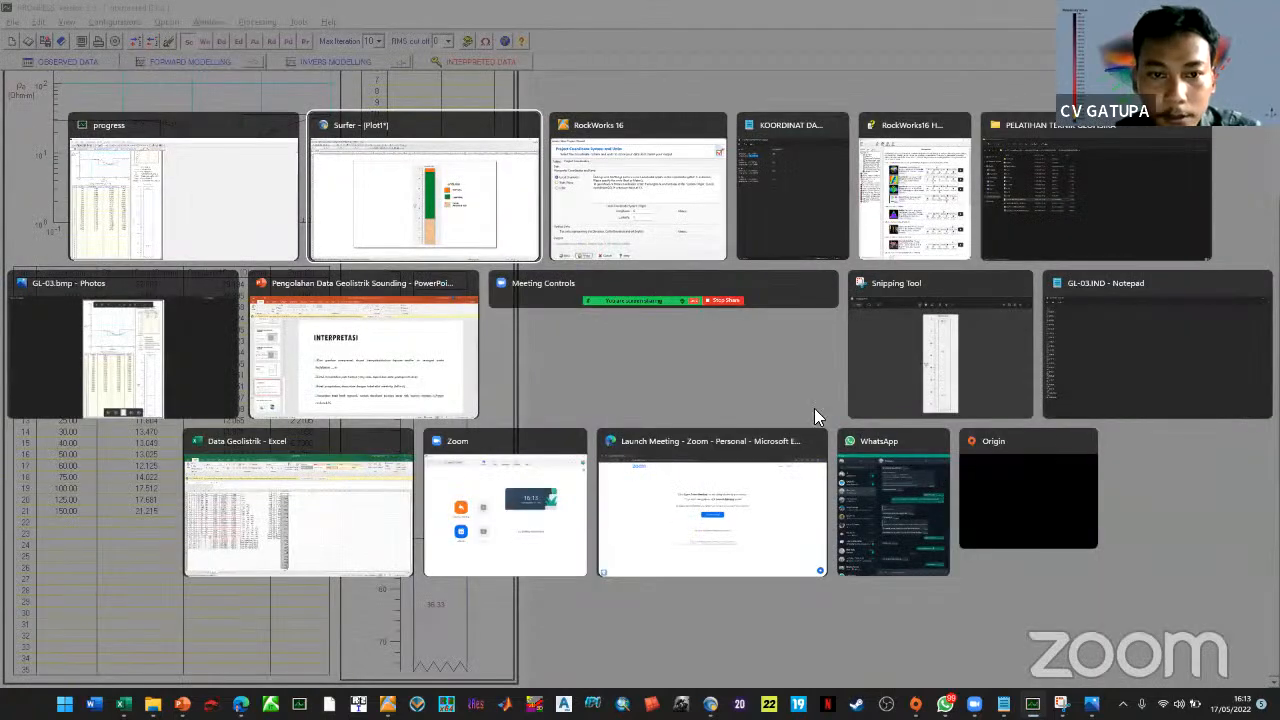
key(alt+Tab)
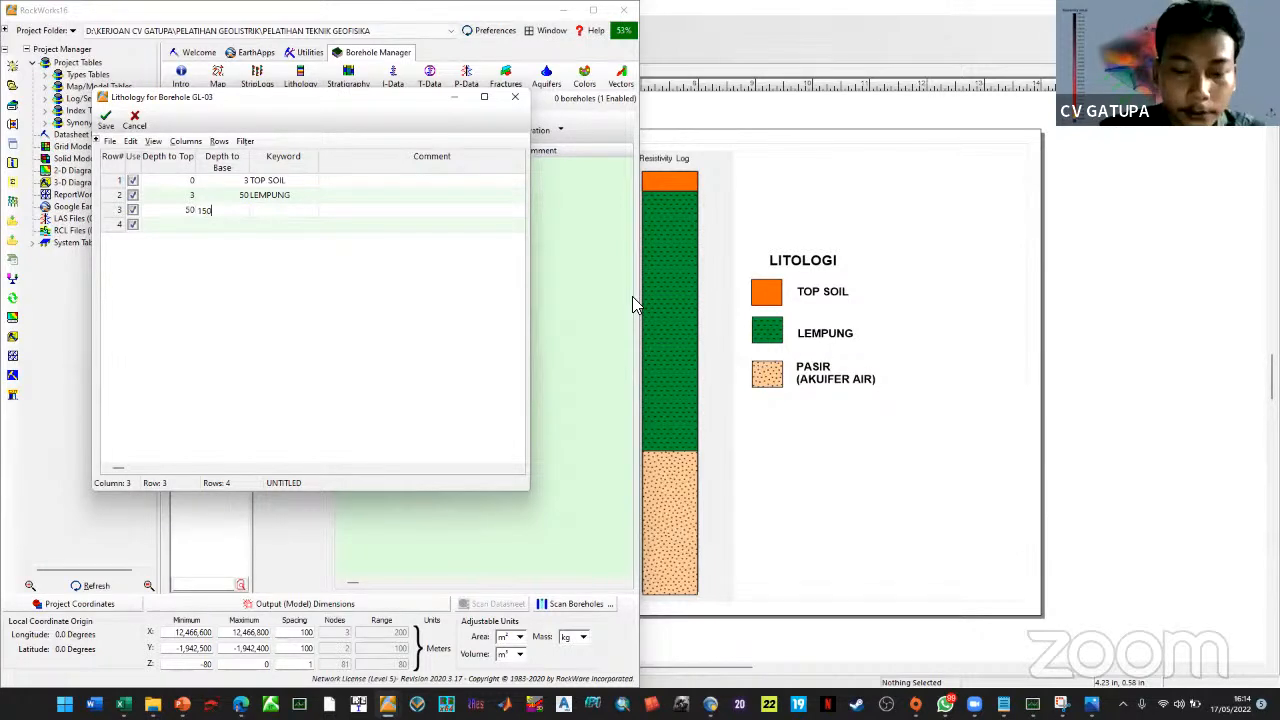
key(Tab)
text(PASIR)
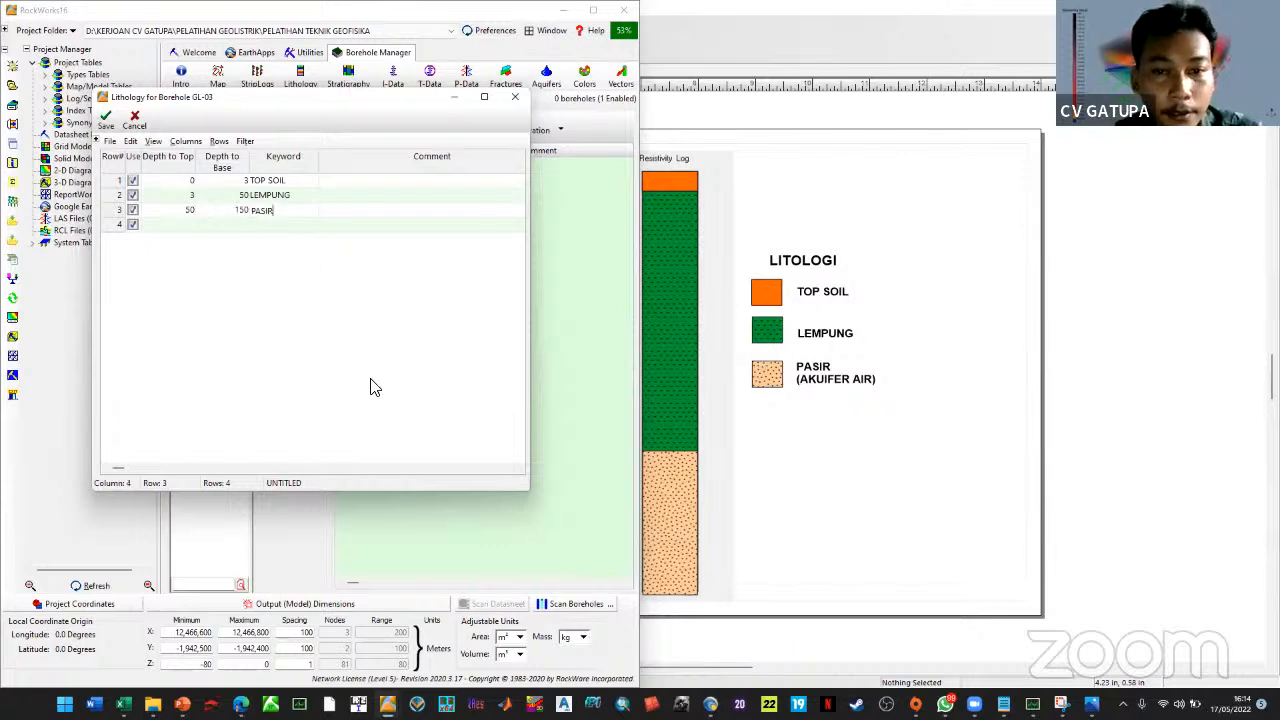
text( (AKUIFER AIR))
click(100, 125)
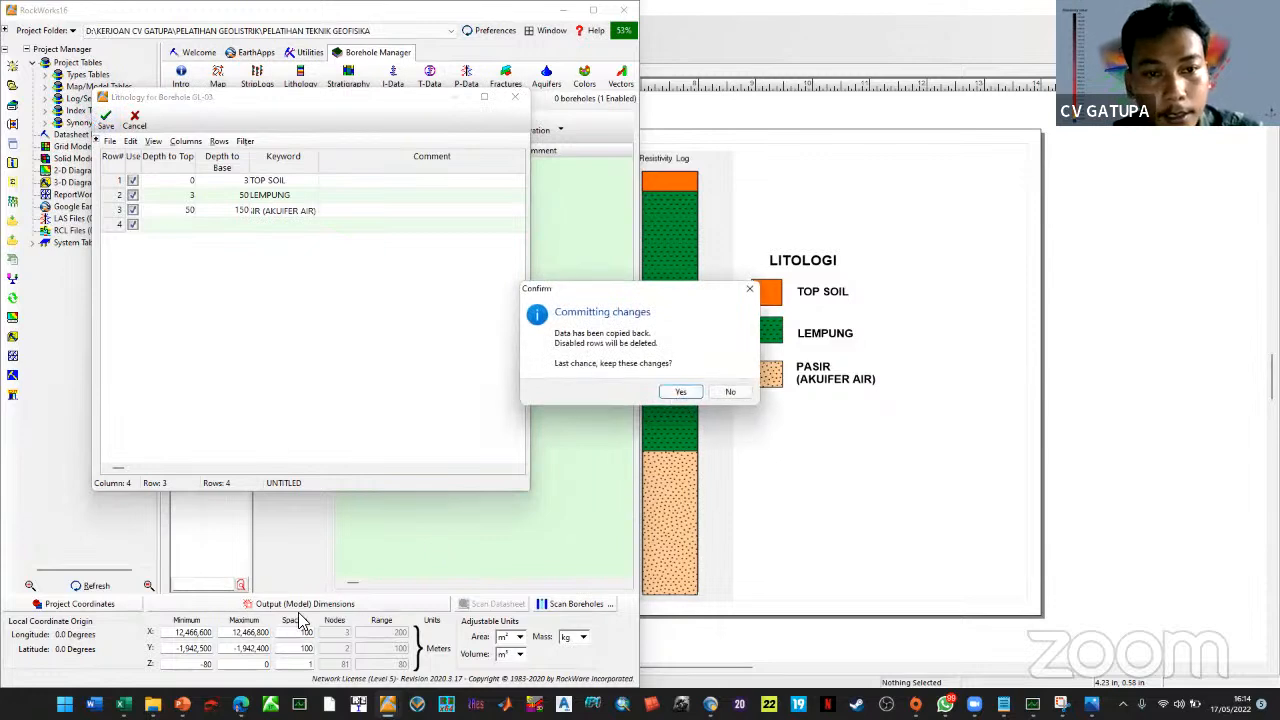
key(Return)
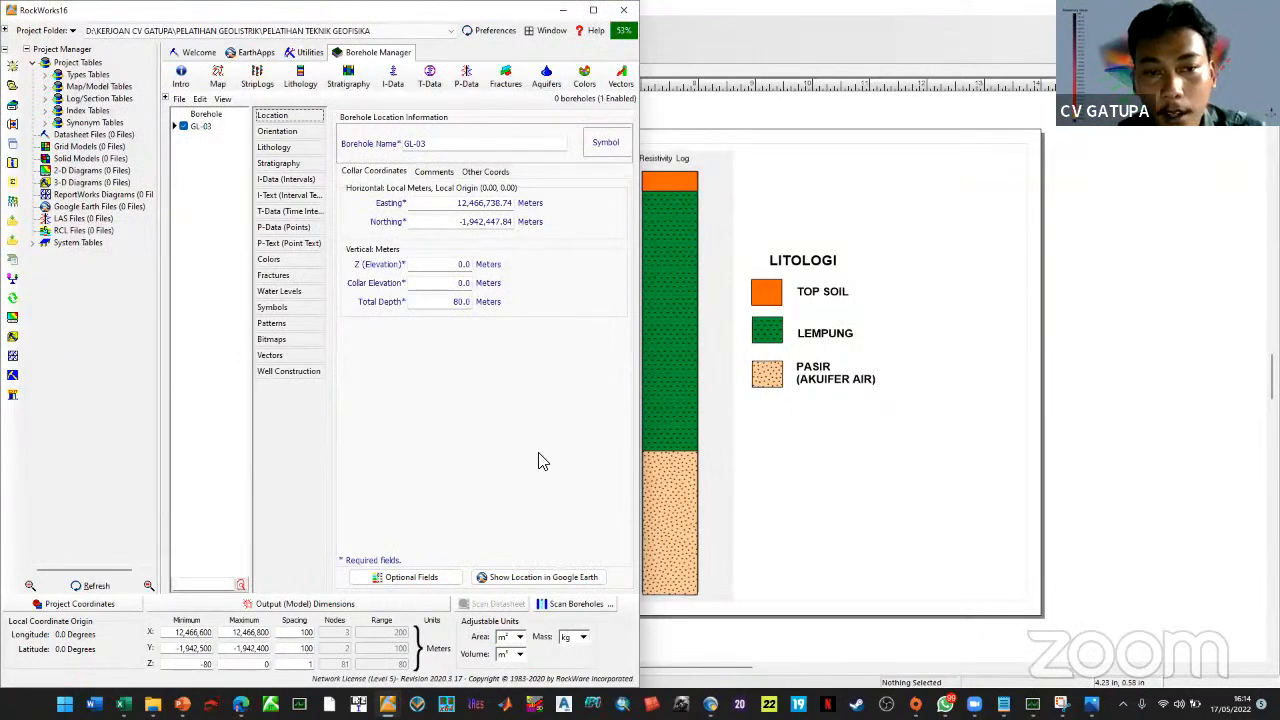
Enter GL-03's total depth and rescan the boreholes to update output dimensions
click(440, 302)
text(100)
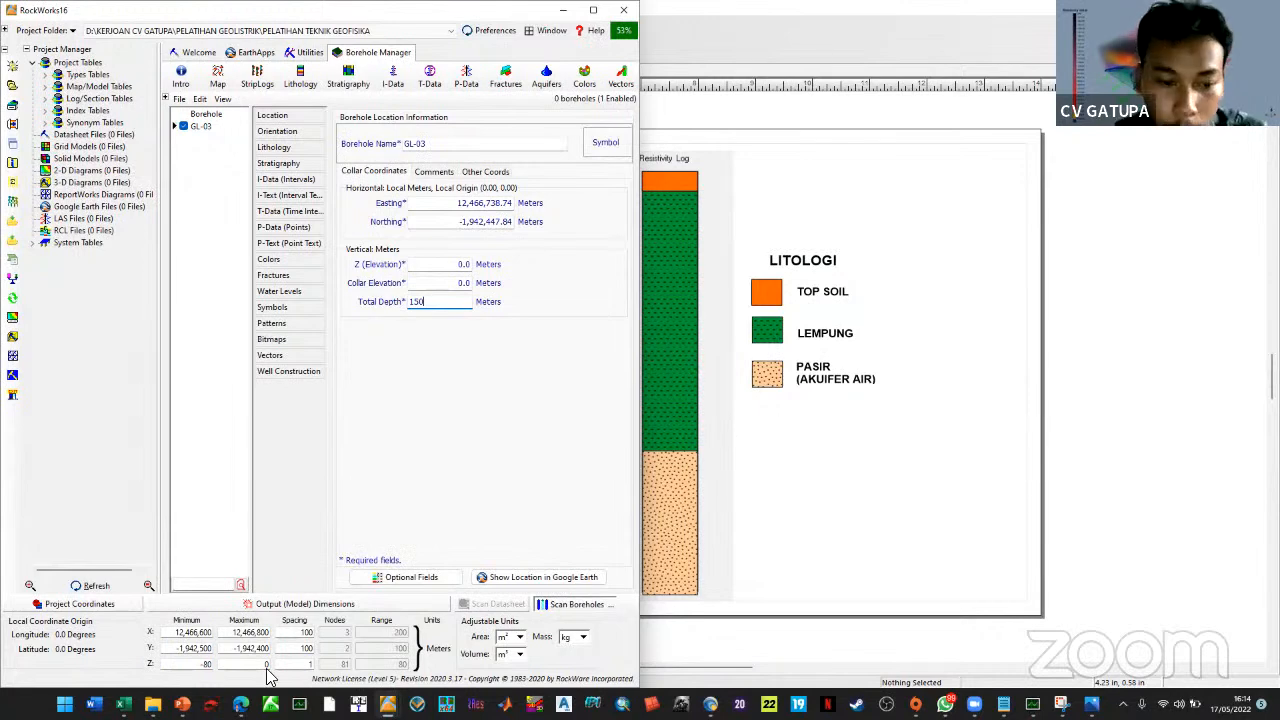
click(1034, 703)
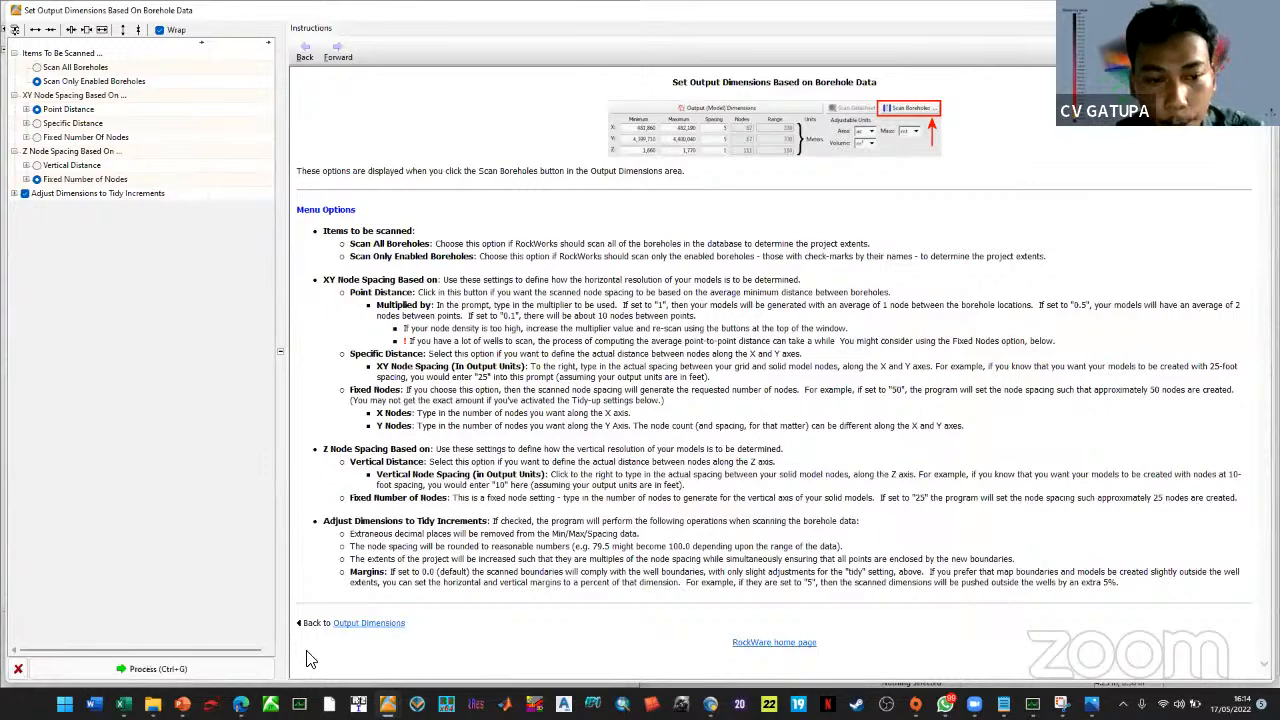
click(184, 665)
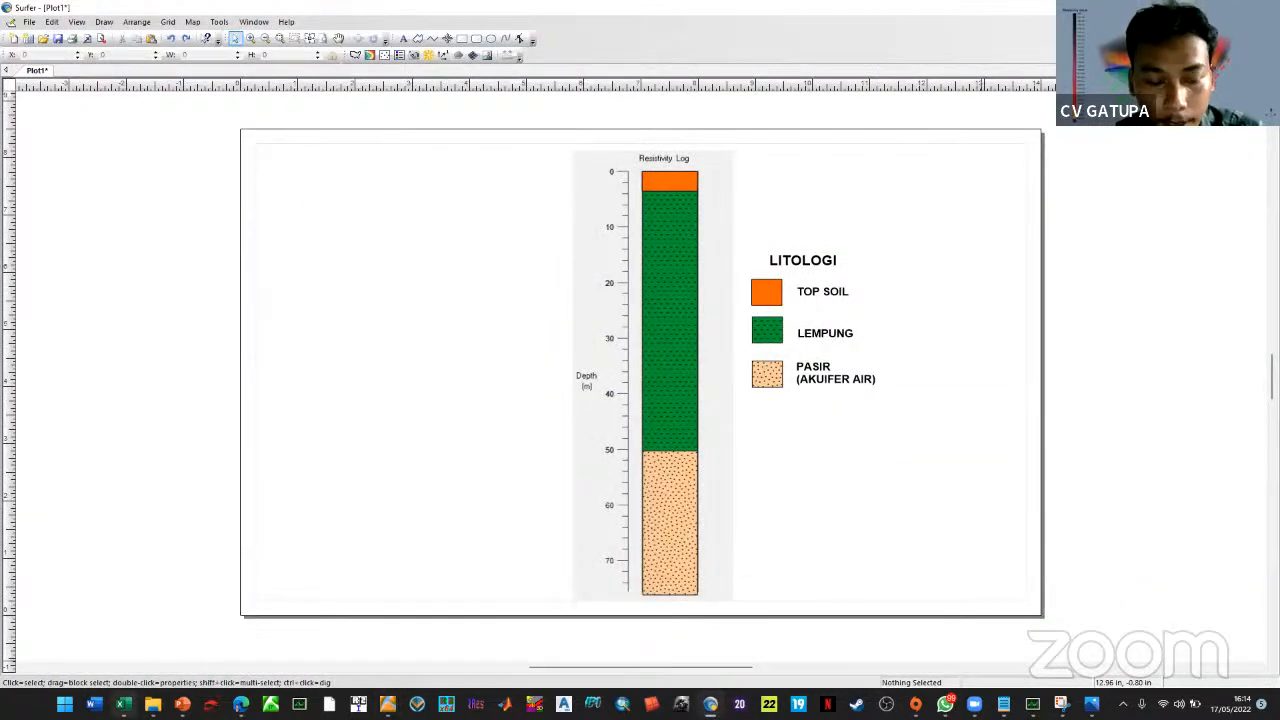
Bring the project folder forward and select the GL-01, GL-03 and GL-04 Surfer plot files
key(alt+Tab)
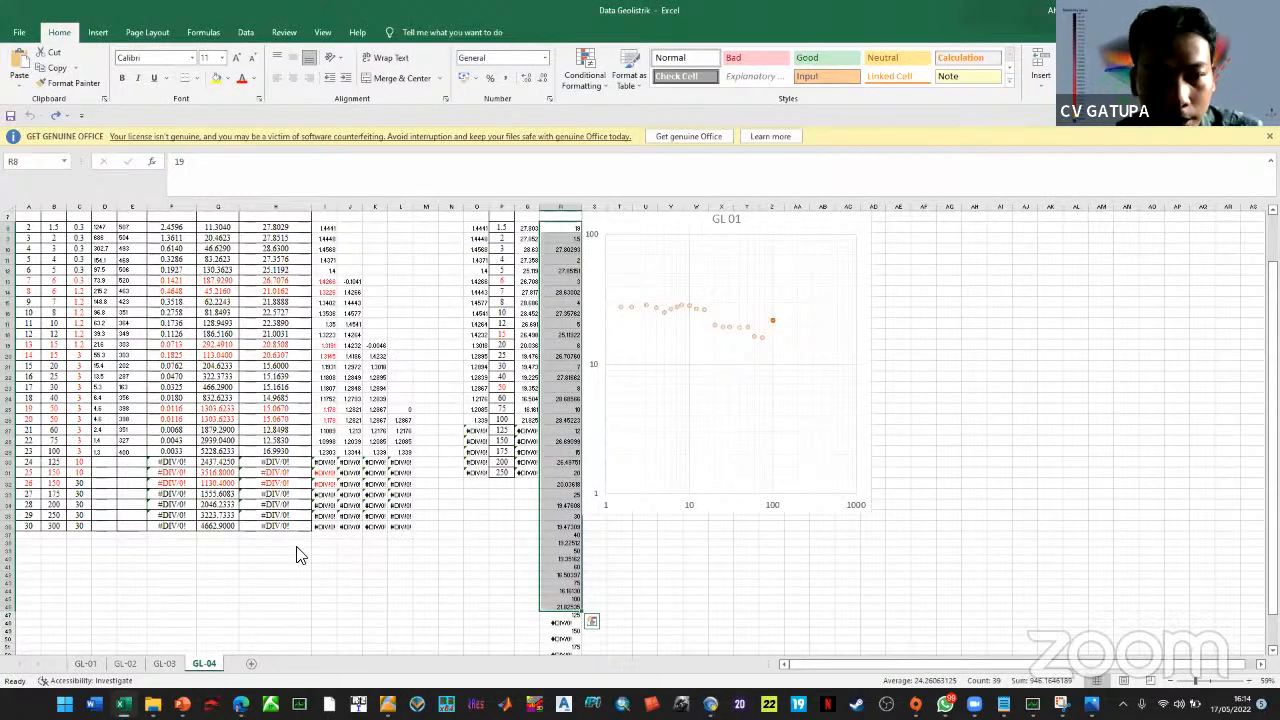
click(153, 704)
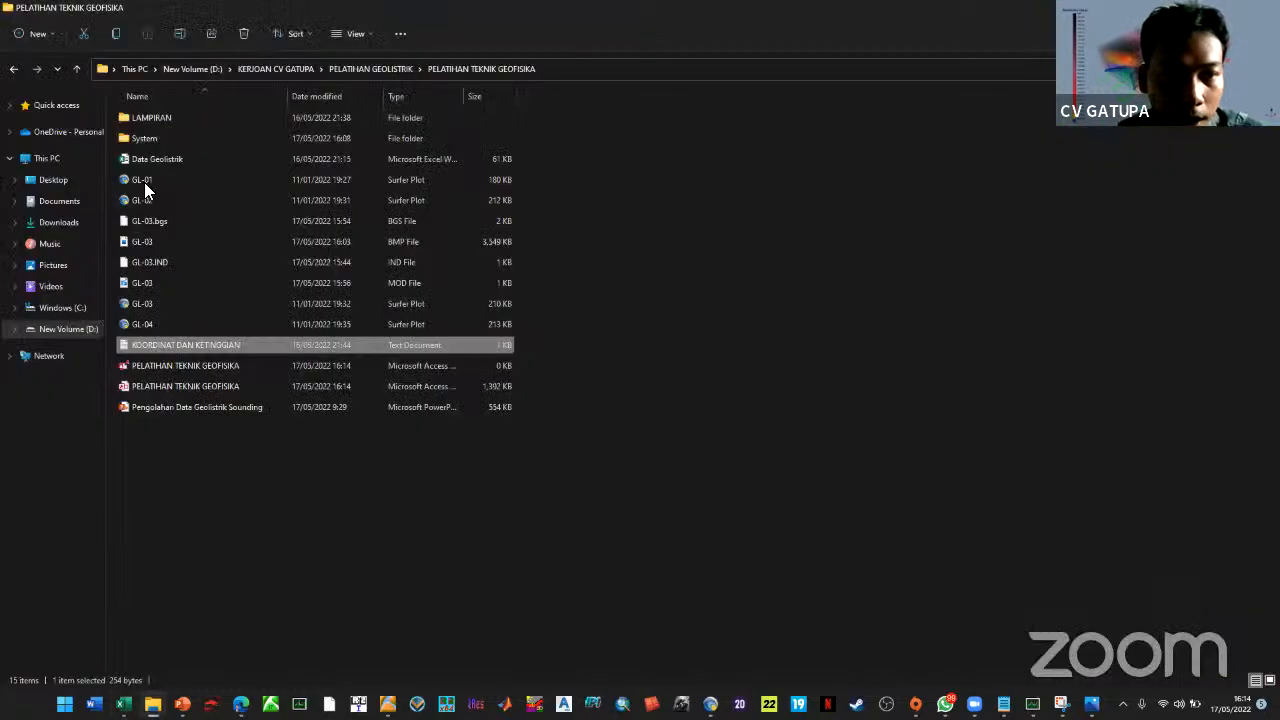
key(g)
ctrl+click(180, 303)
ctrl+click(180, 324)
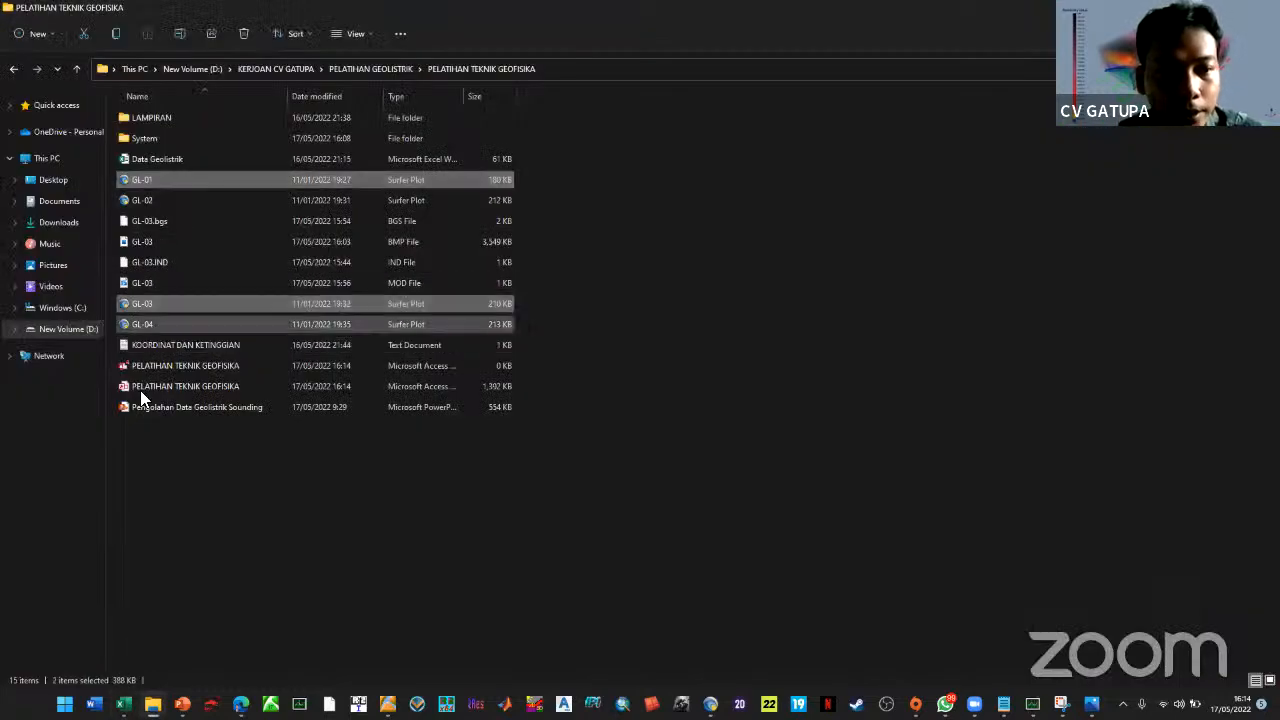
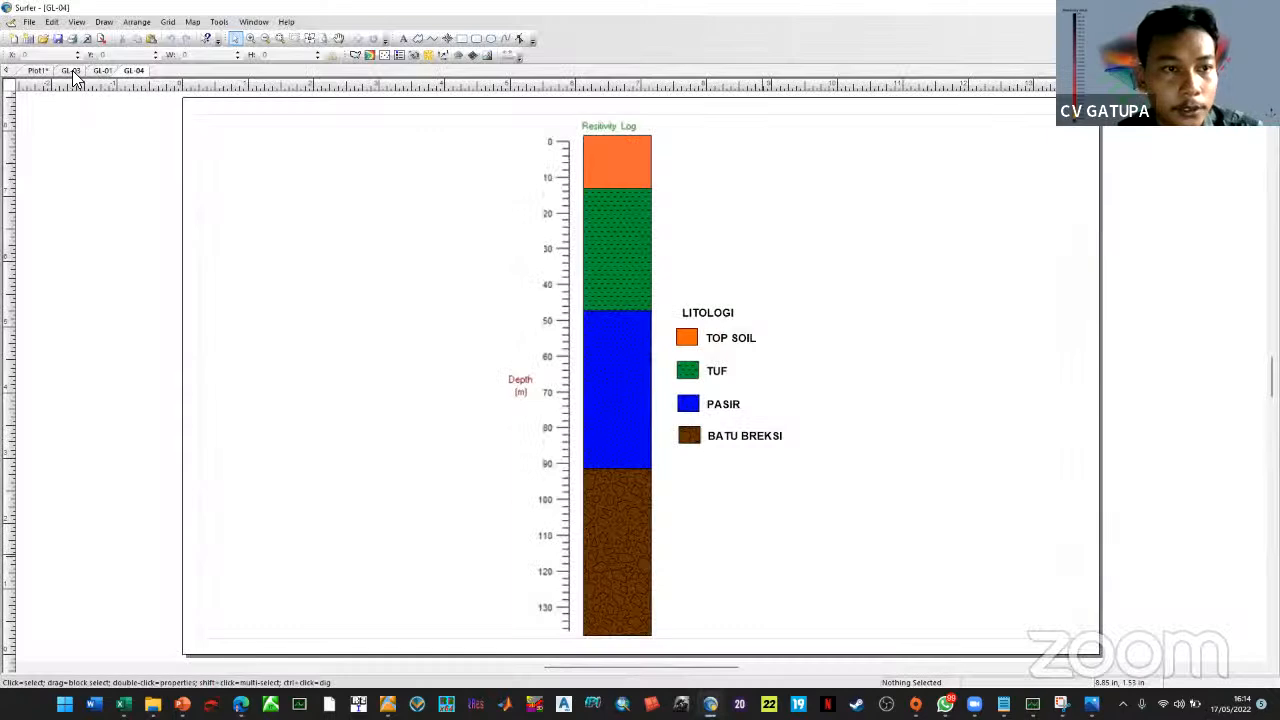
Browse the GL lithology plots in Surfer, closing the extra plot and opening the GL-02 plot file
click(96, 71)
right_click(72, 71)
click(95, 122)
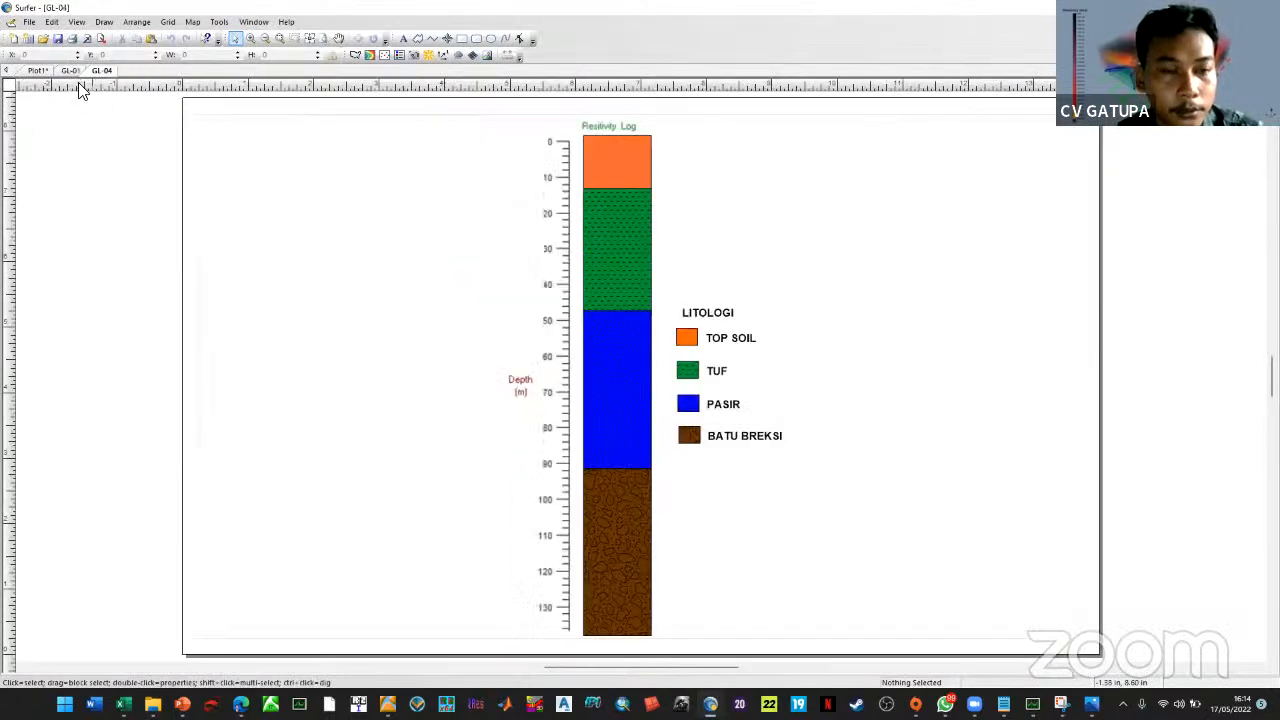
key(alt+Tab)
click(142, 202)
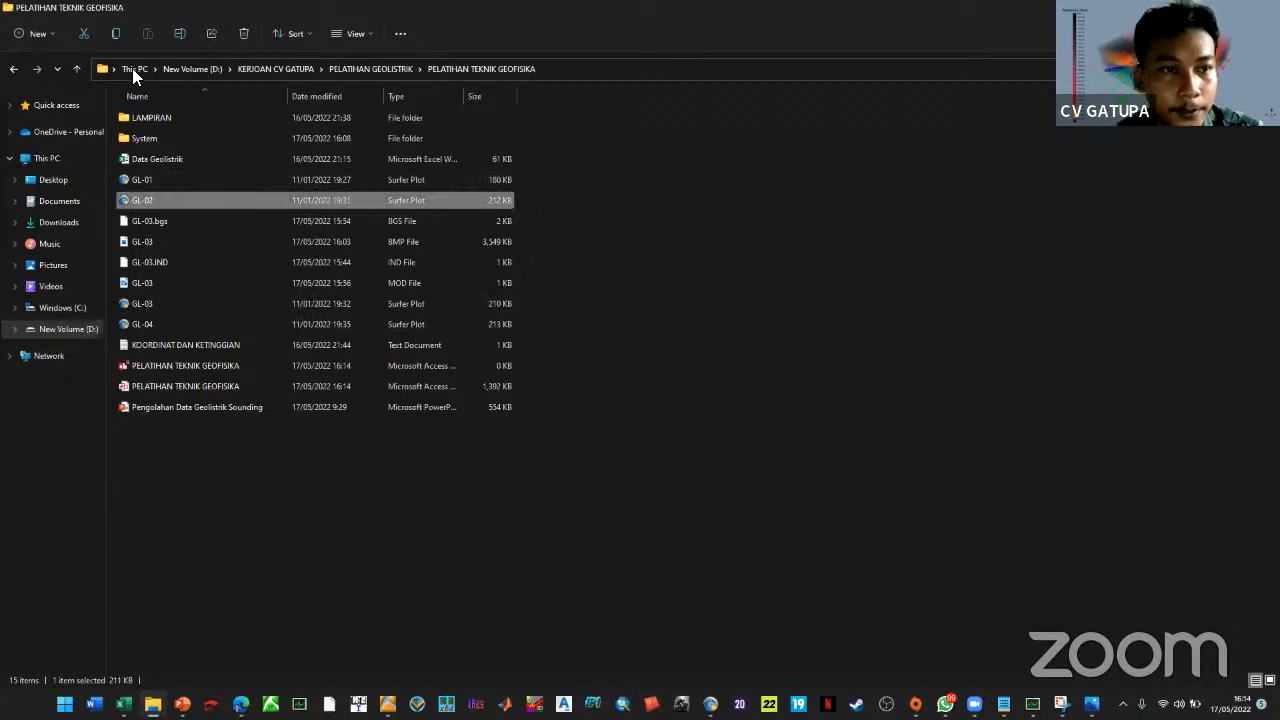
key(alt+Tab)
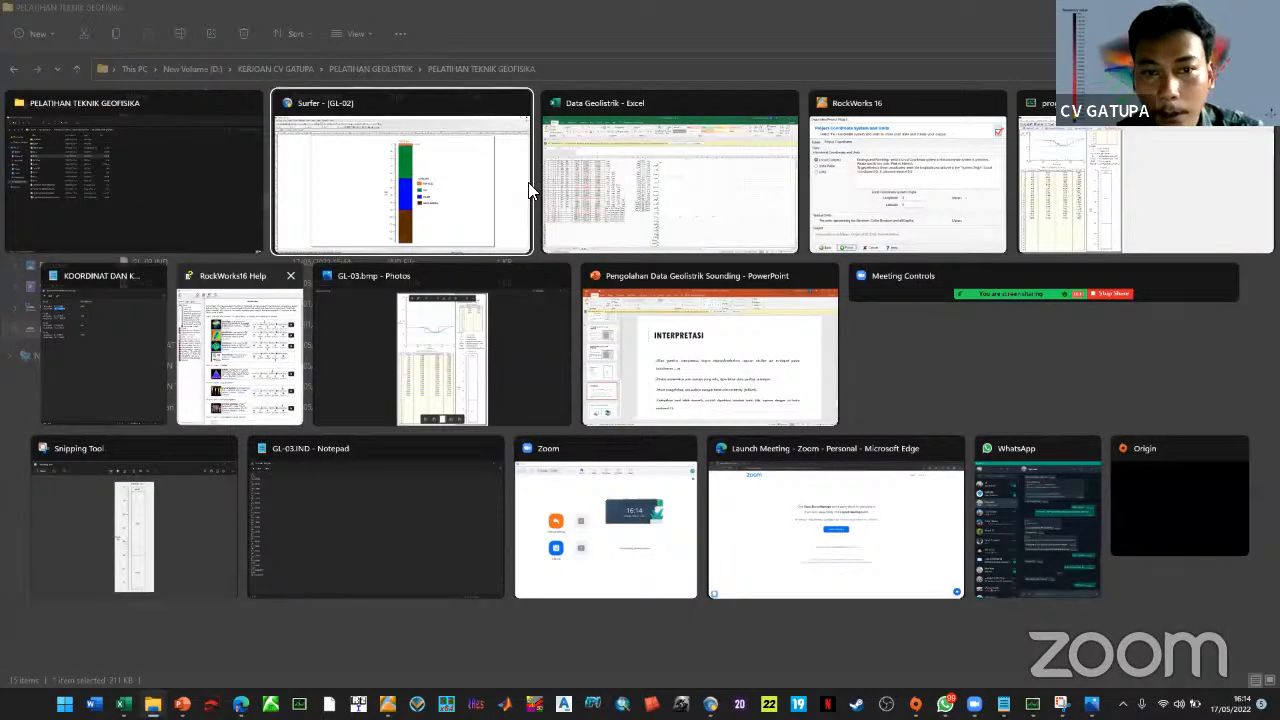
click(400, 198)
scroll(428, 222, up, 2)
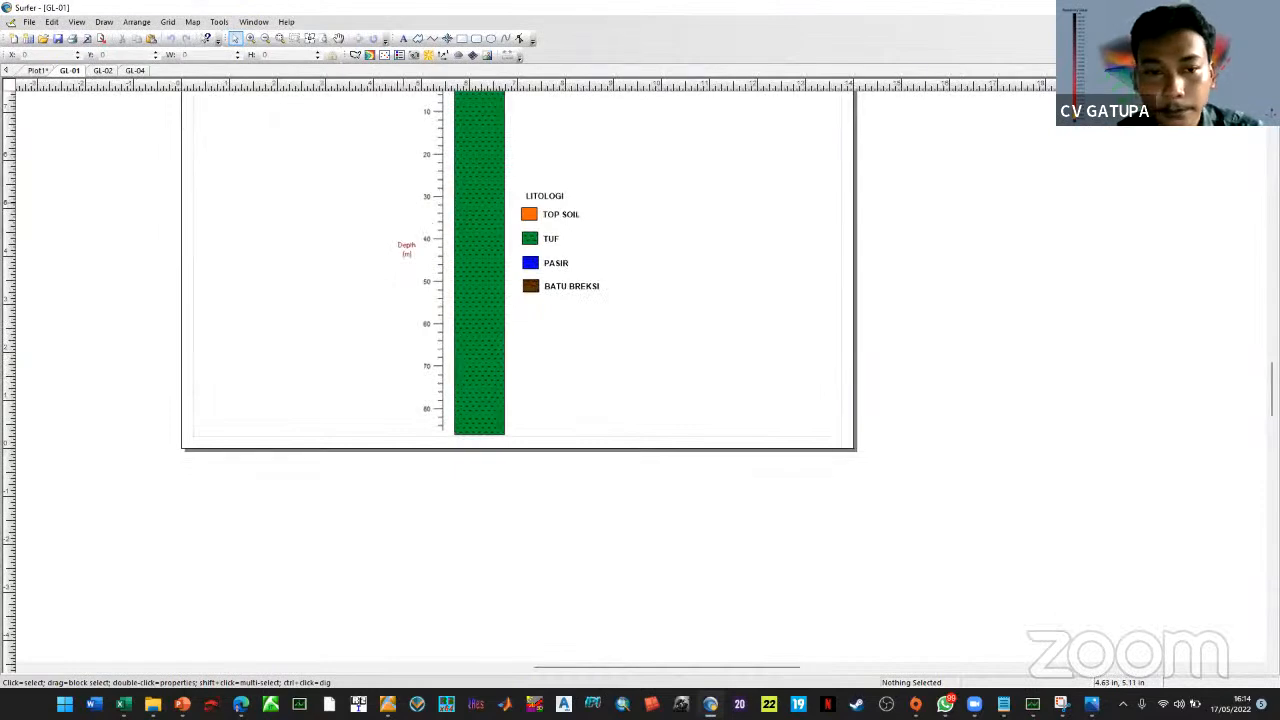
scroll(518, 360, up, 3)
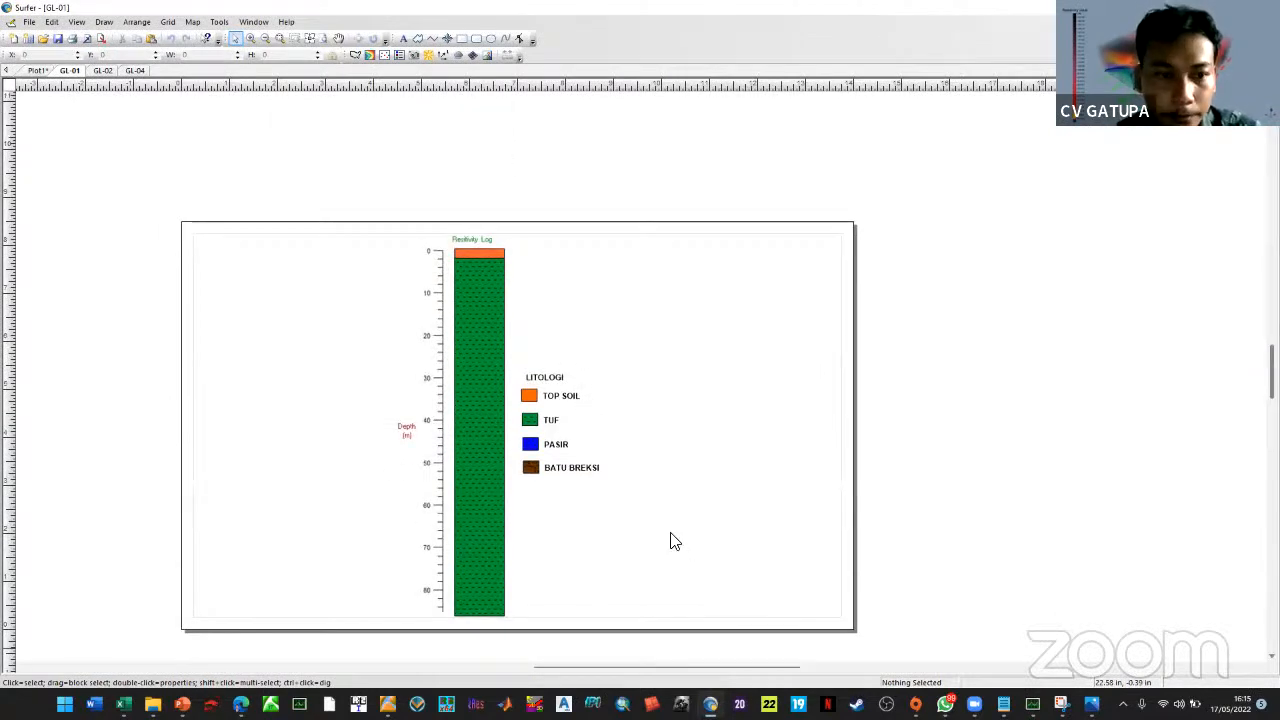
Cycle past the GL-03 resistivity image to RockWorks16 and maximize its window
key(alt+Tab)
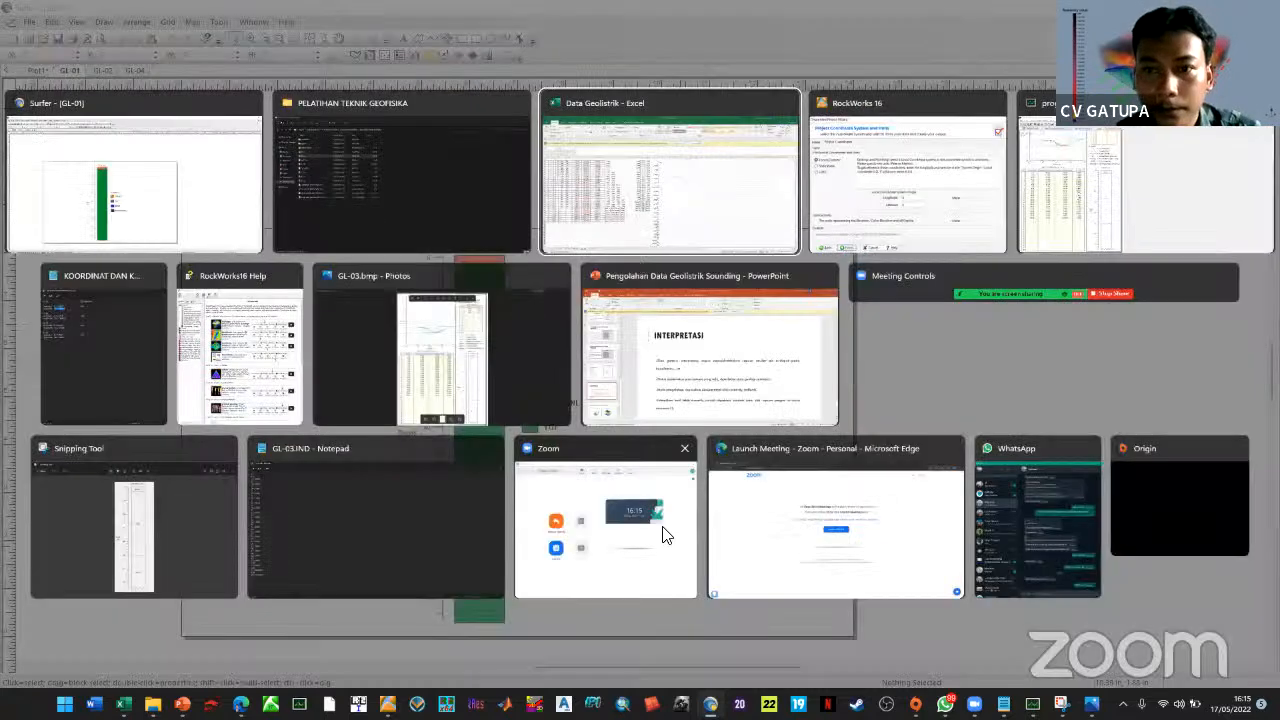
key(alt+Tab)
key(alt+Tab)
key(alt+Tab)
key(alt+Tab)
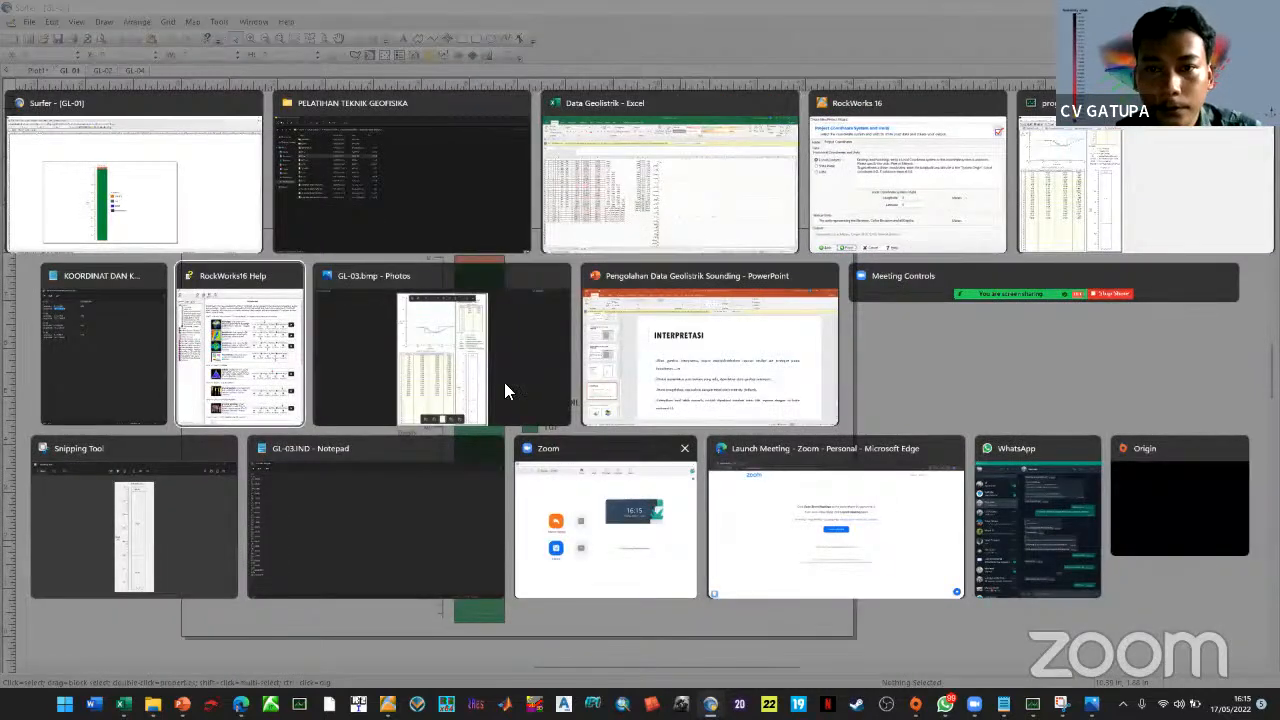
key(alt+Tab)
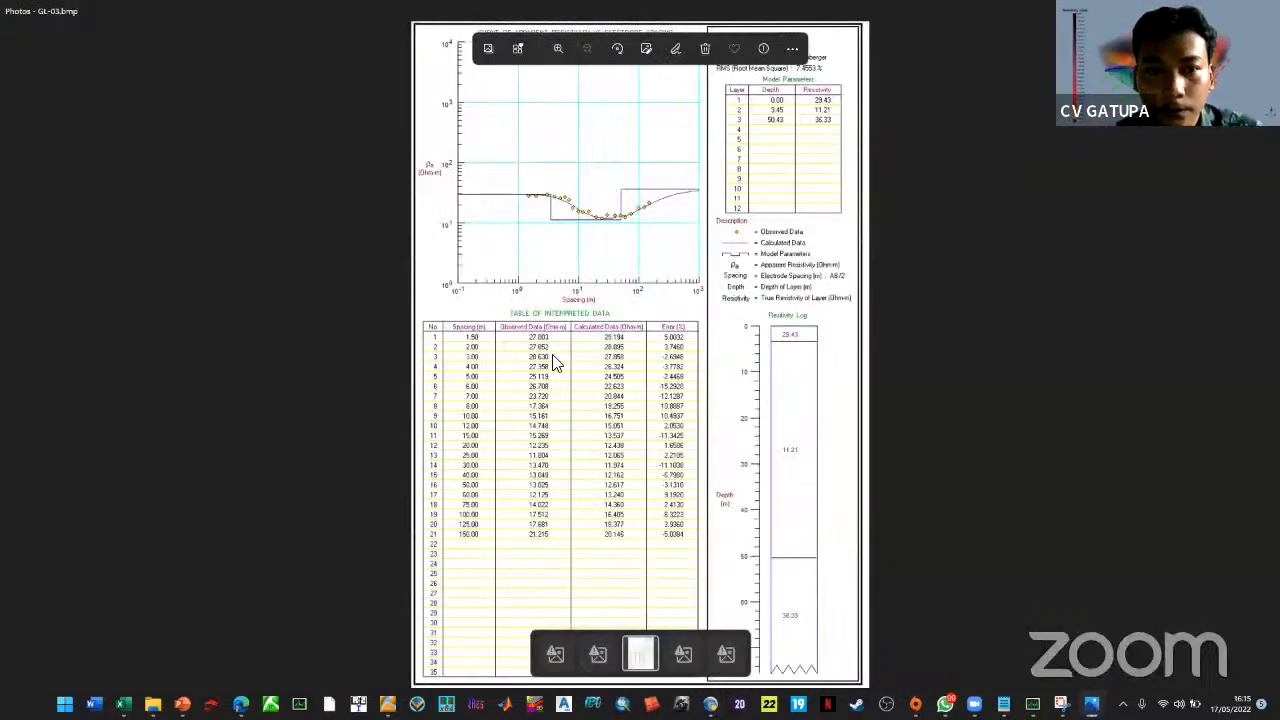
key(alt+Tab)
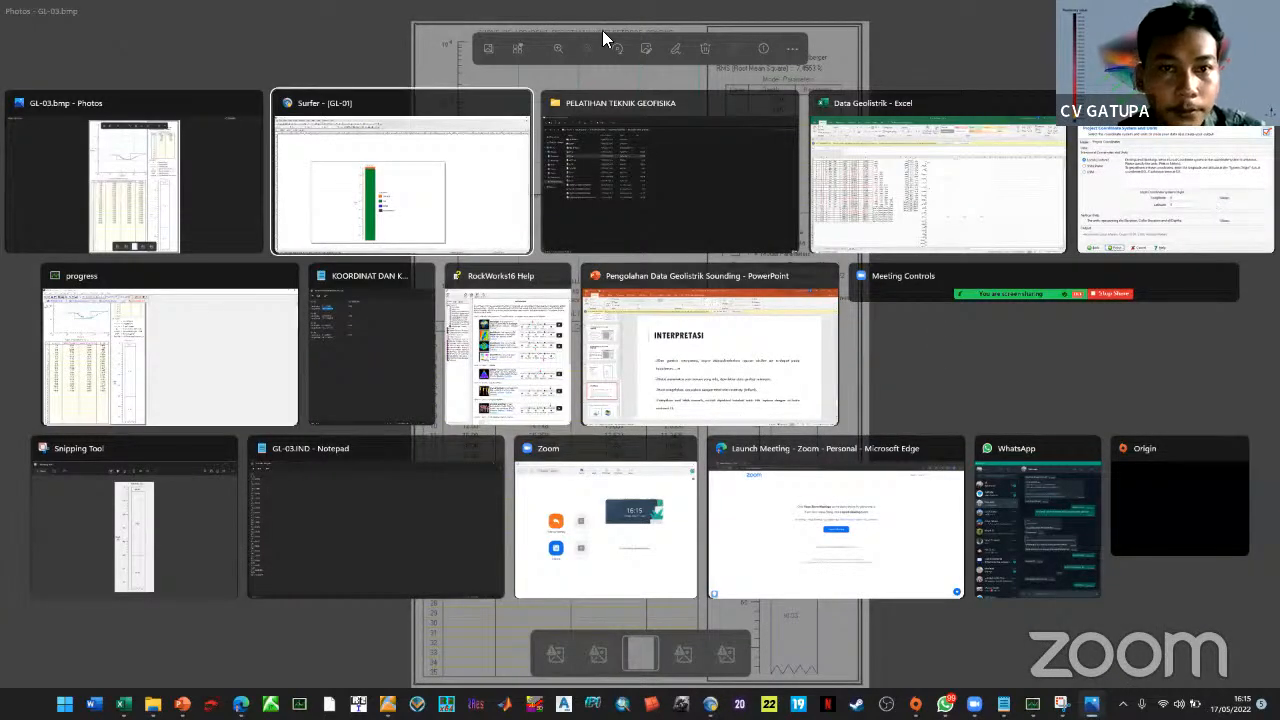
key(alt+Tab)
key(alt+Tab)
key(alt+Tab)
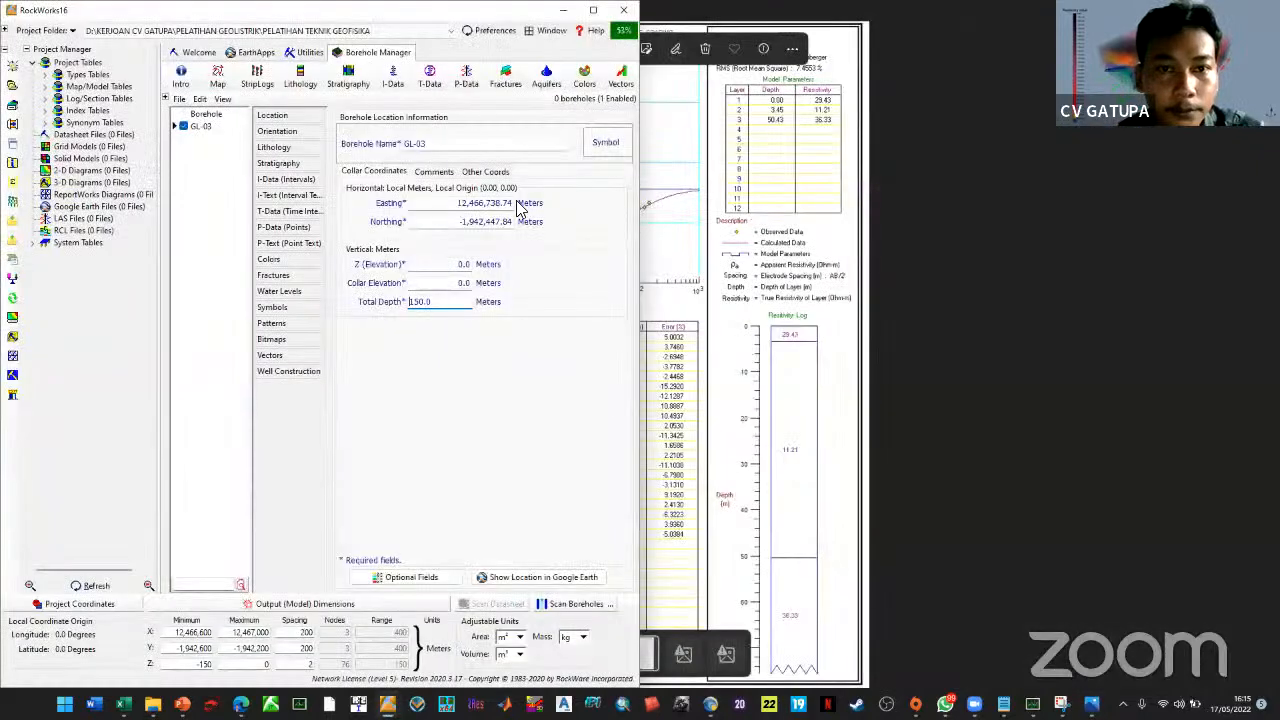
key(super+Up)
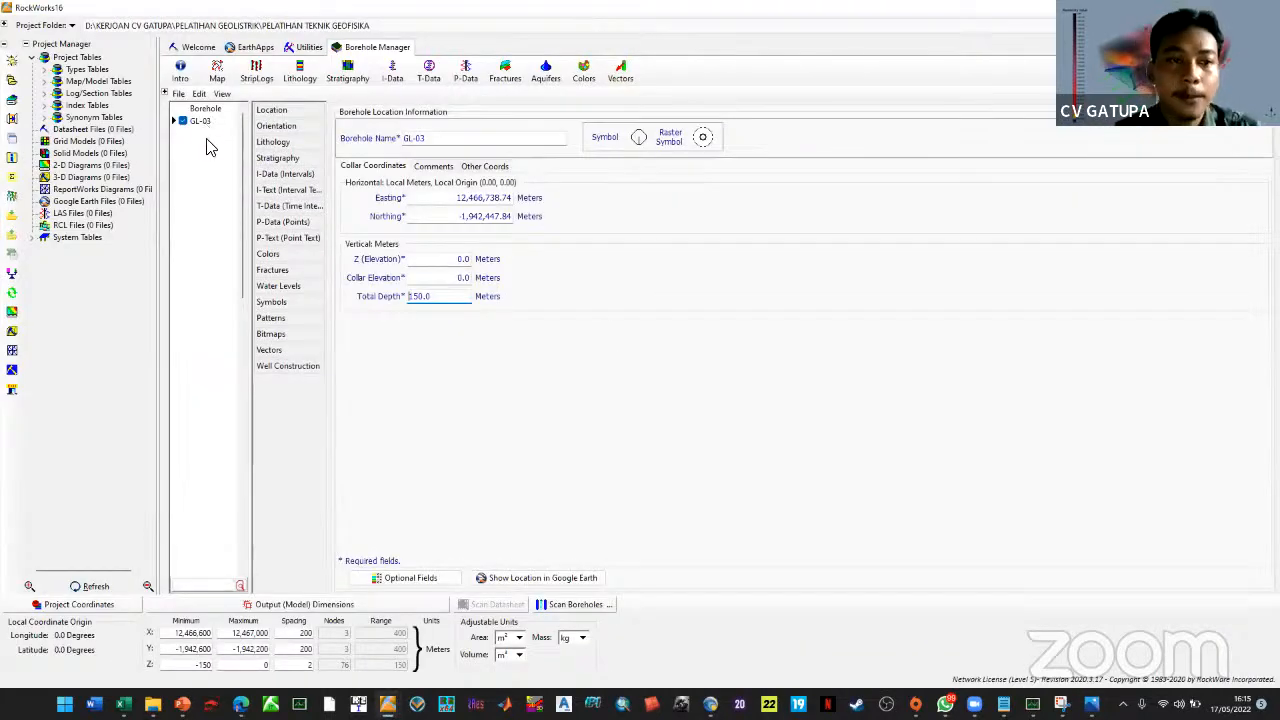
Copy borehole GL-03's name and duplicate GL-03 from the borehole list
click(201, 121)
right_click(201, 124)
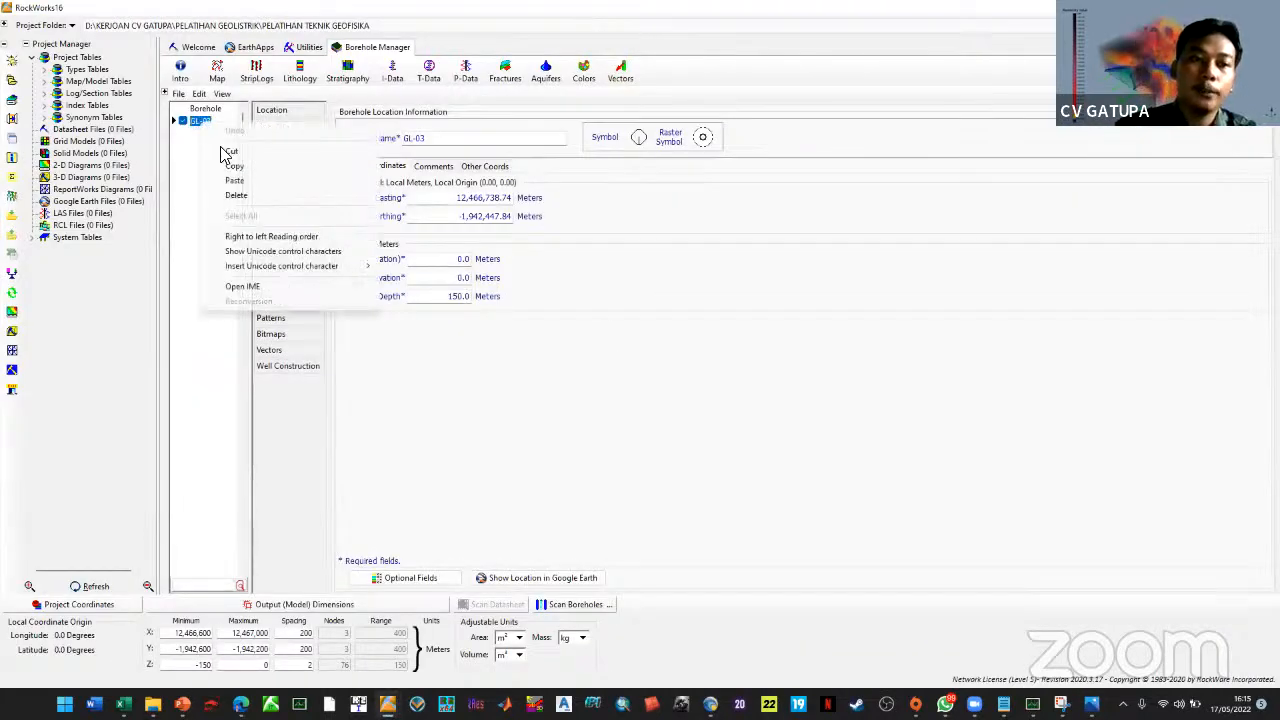
click(191, 210)
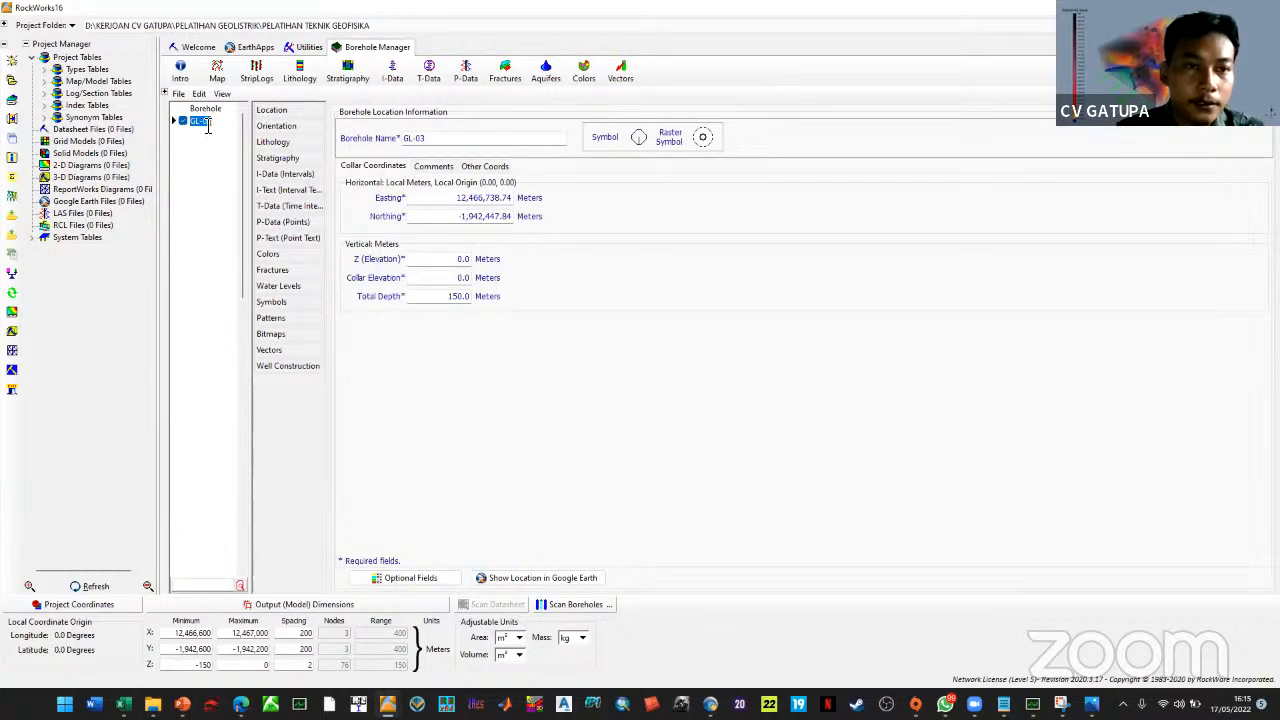
right_click(206, 126)
click(240, 167)
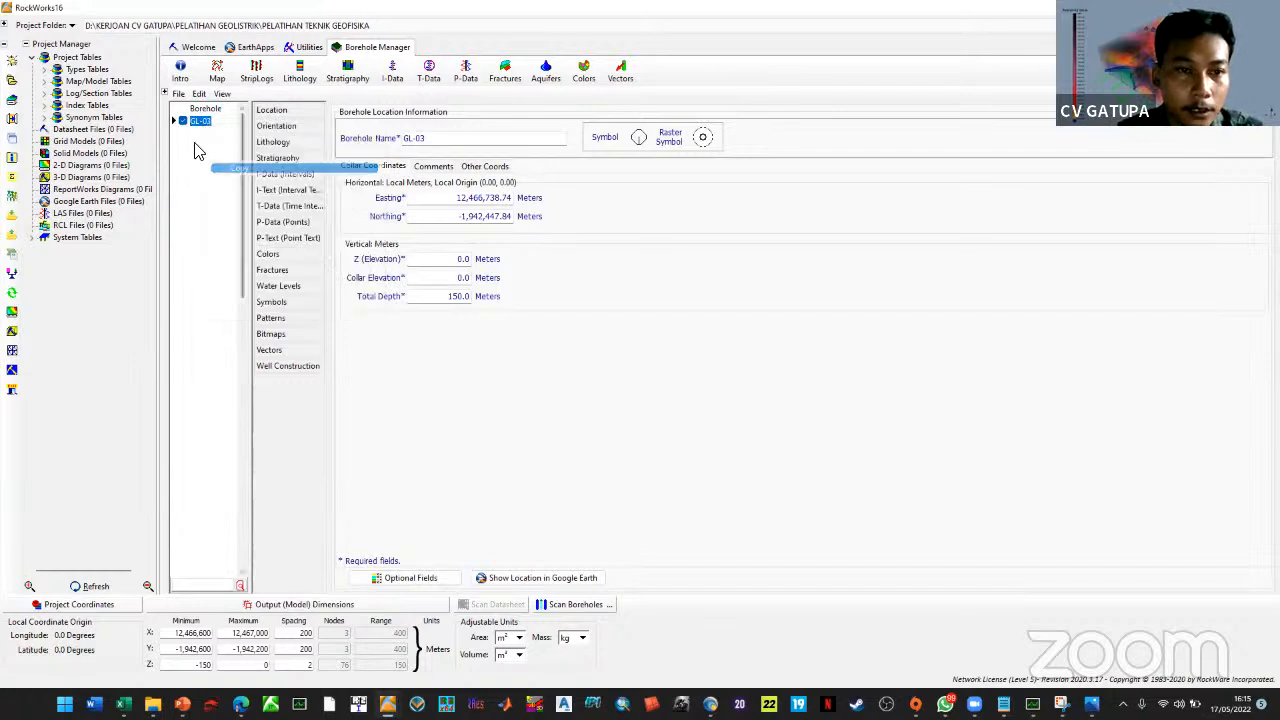
right_click(192, 148)
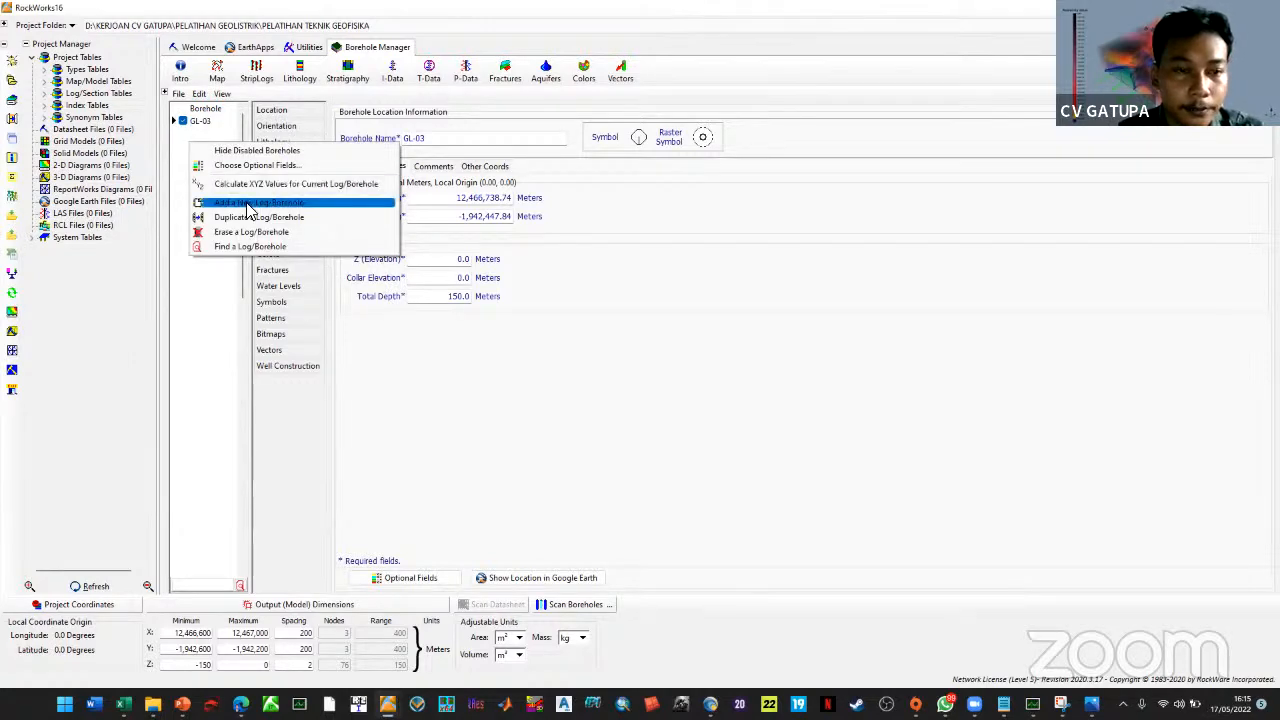
click(252, 218)
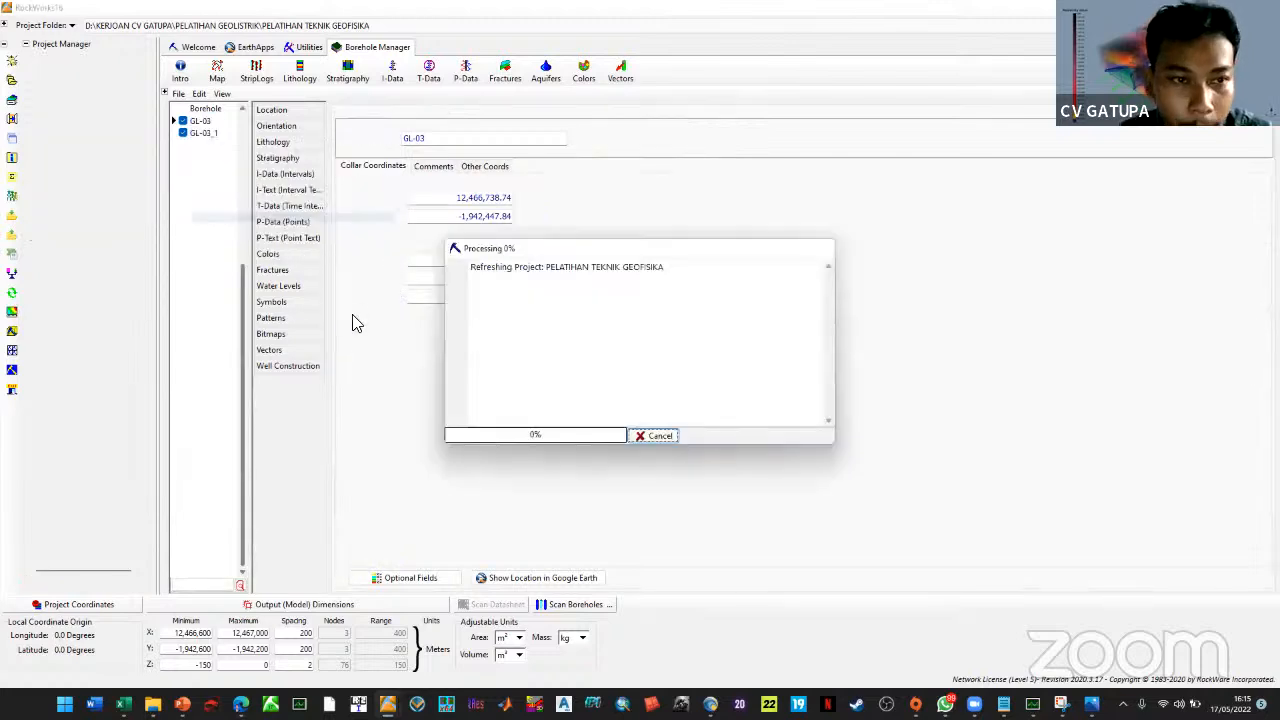
Rename the duplicate to GL-01, show its latitude/longitude, and dock RockWorks16 to the left
double_click(219, 136)
text(01)
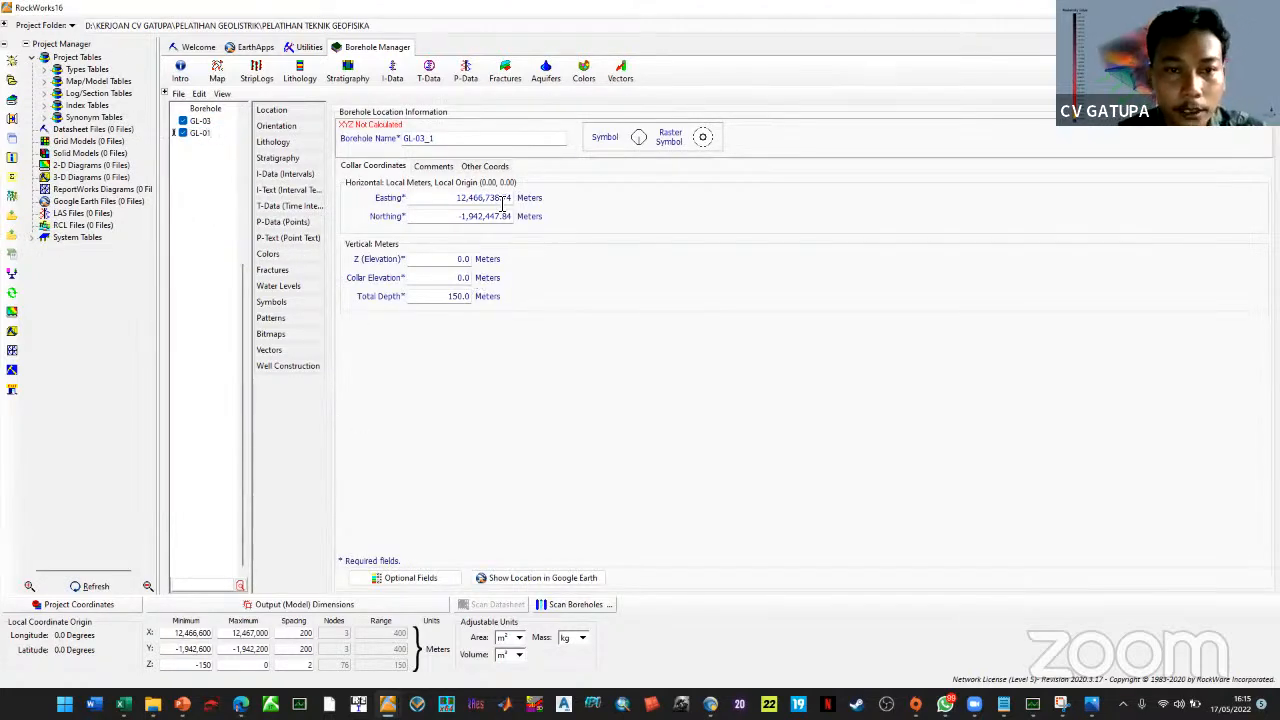
click(490, 168)
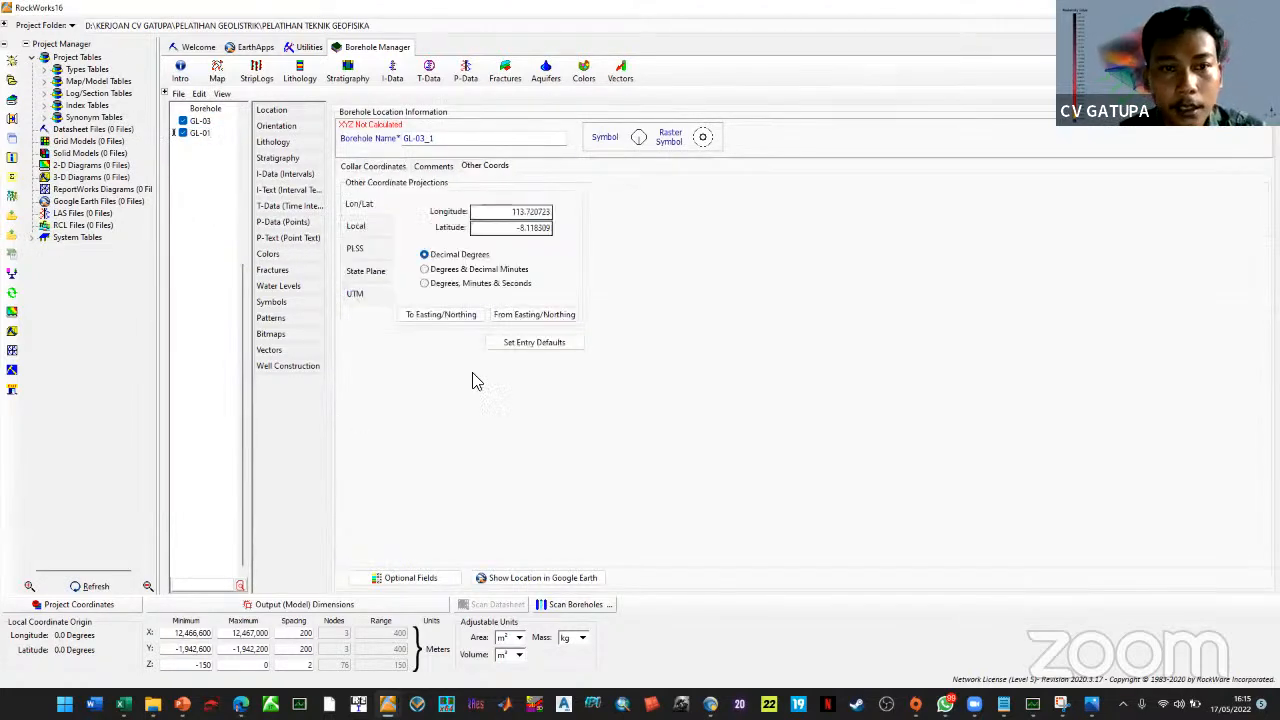
click(450, 145)
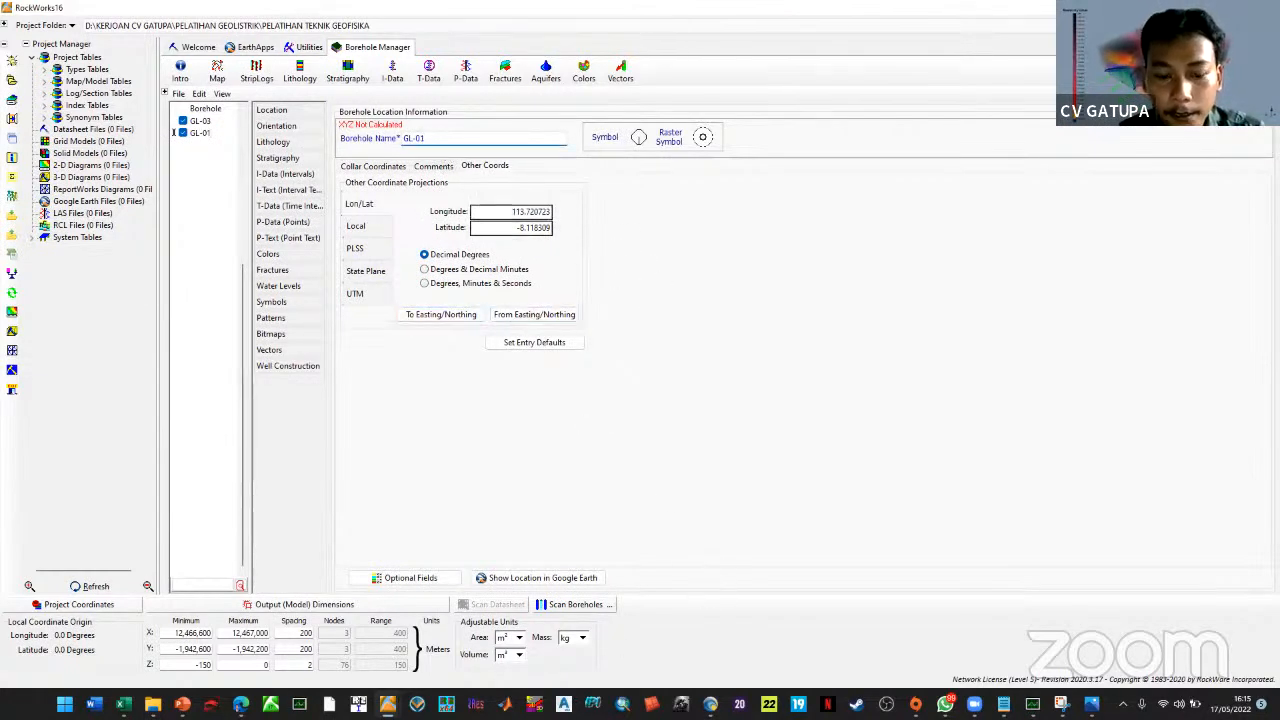
key(super+Left)
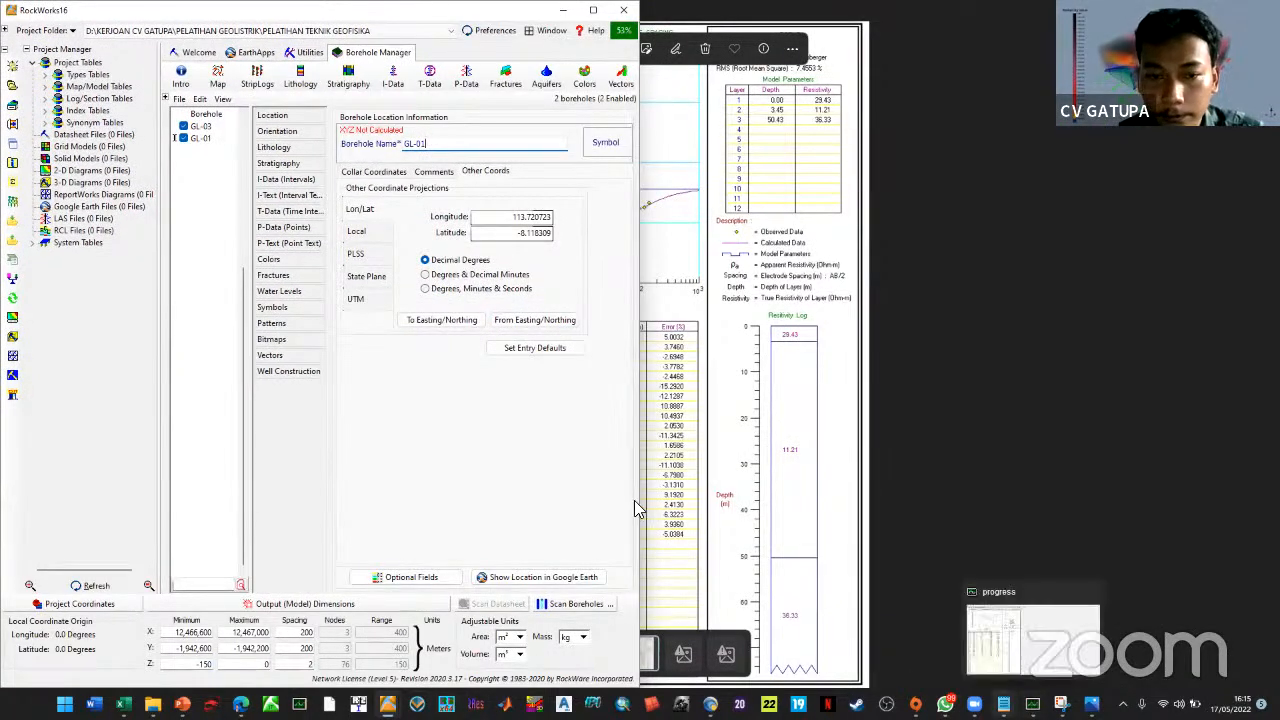
Paste GL-03's latitude -8.118970 and longitude 113.720755 and convert them to easting/northing
mouse_move(1066, 636)
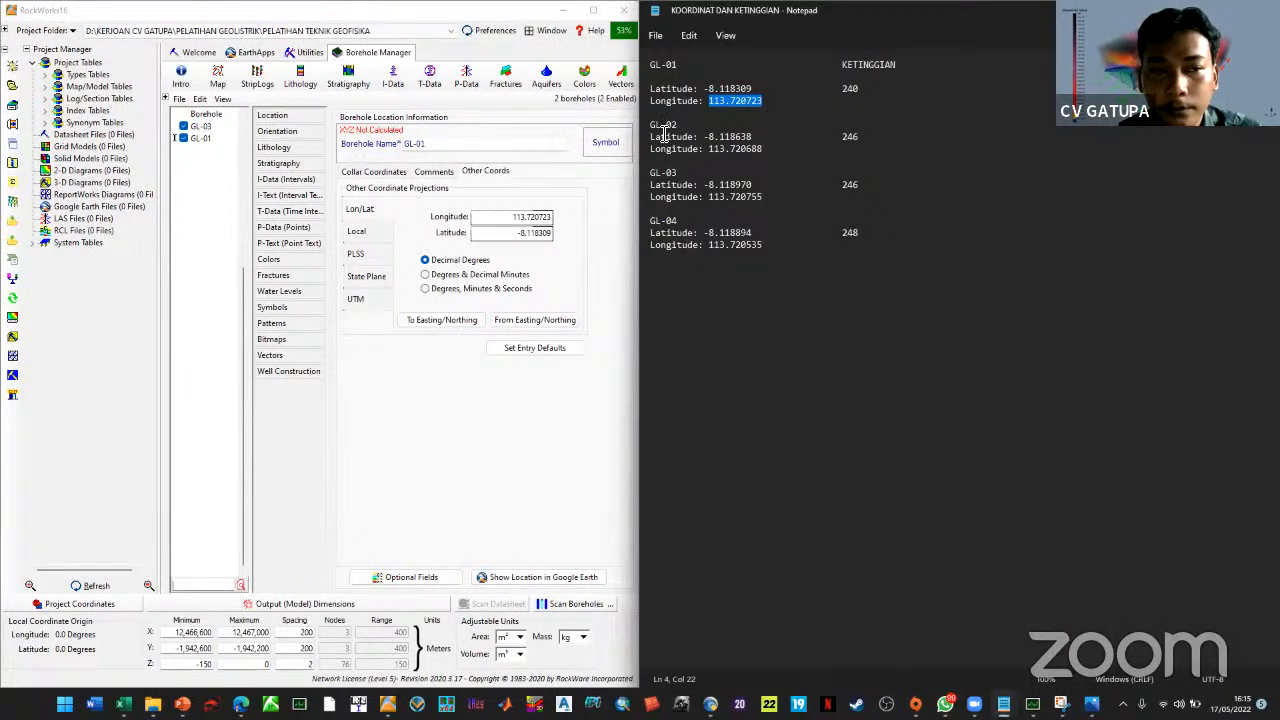
click(201, 126)
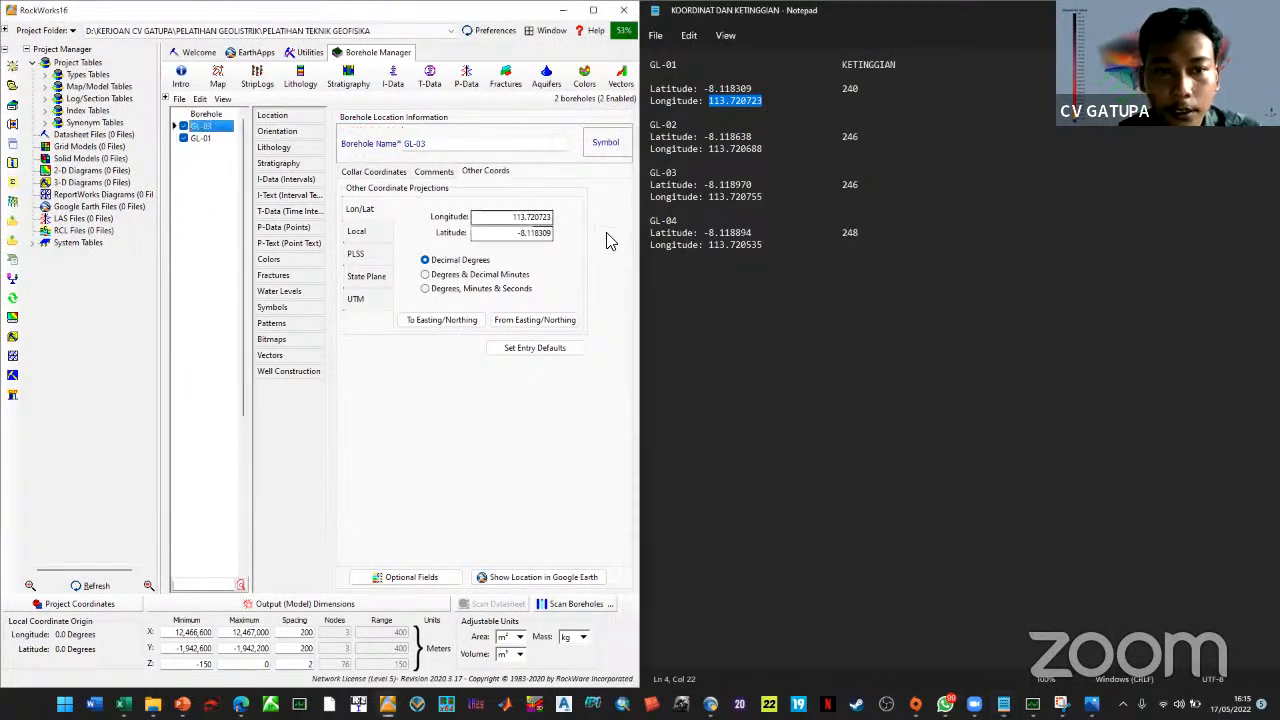
drag(768, 198, 709, 189)
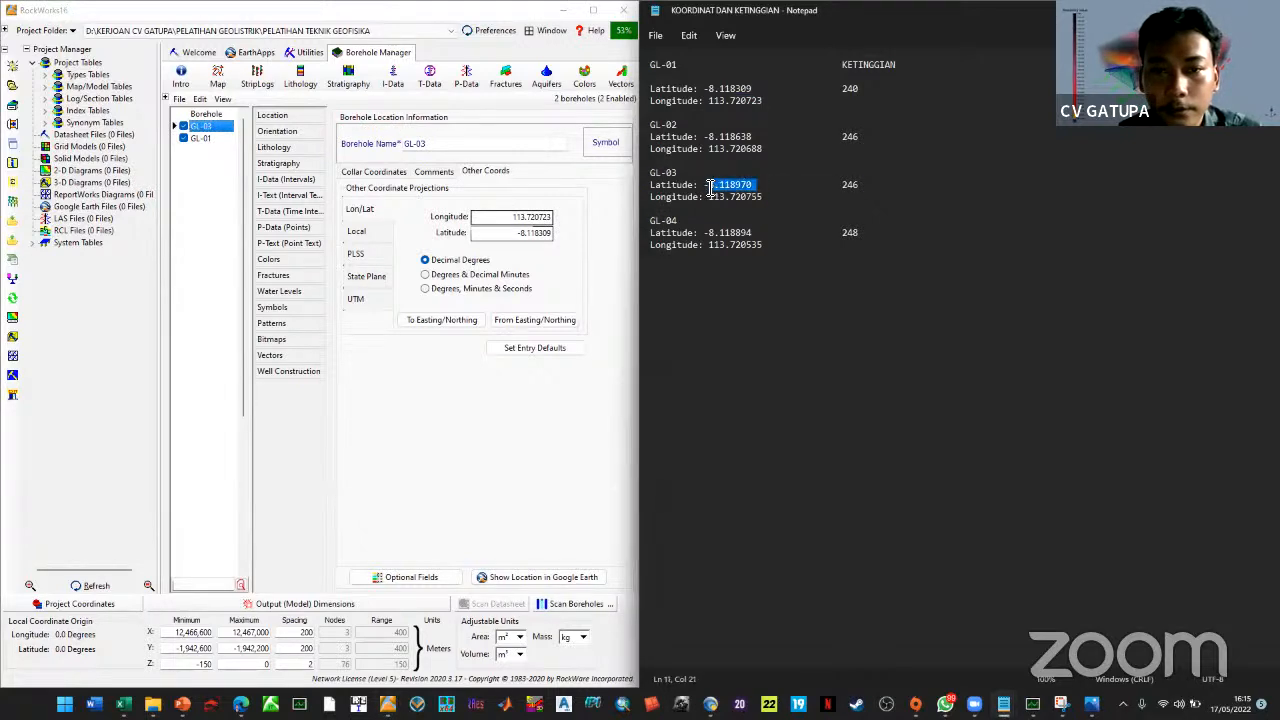
drag(547, 235, 434, 251)
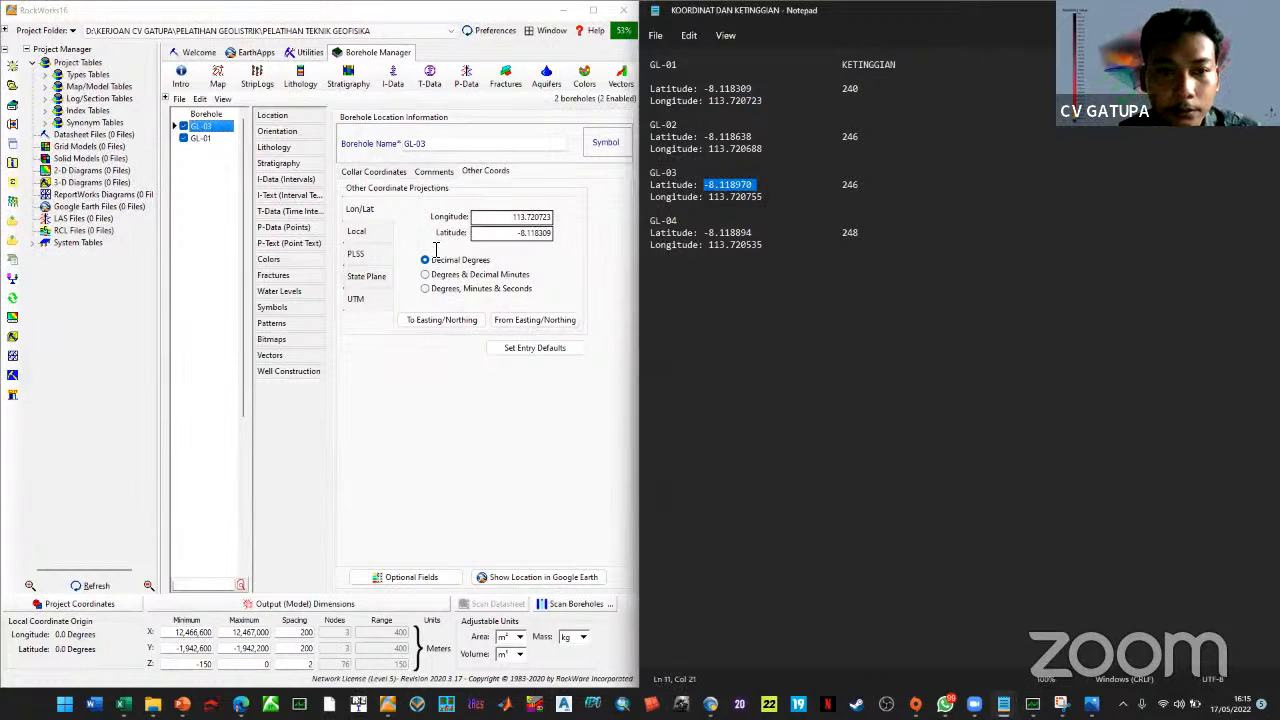
key(ctrl+v)
drag(765, 198, 709, 204)
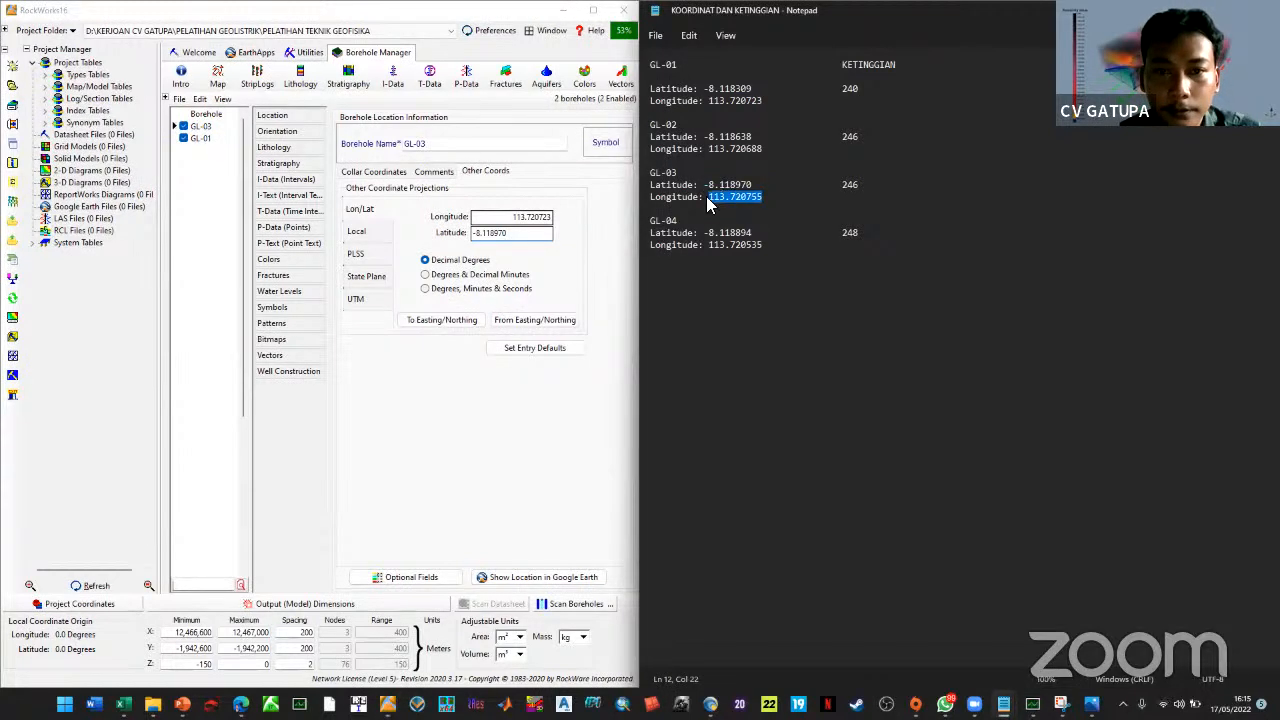
drag(550, 217, 424, 234)
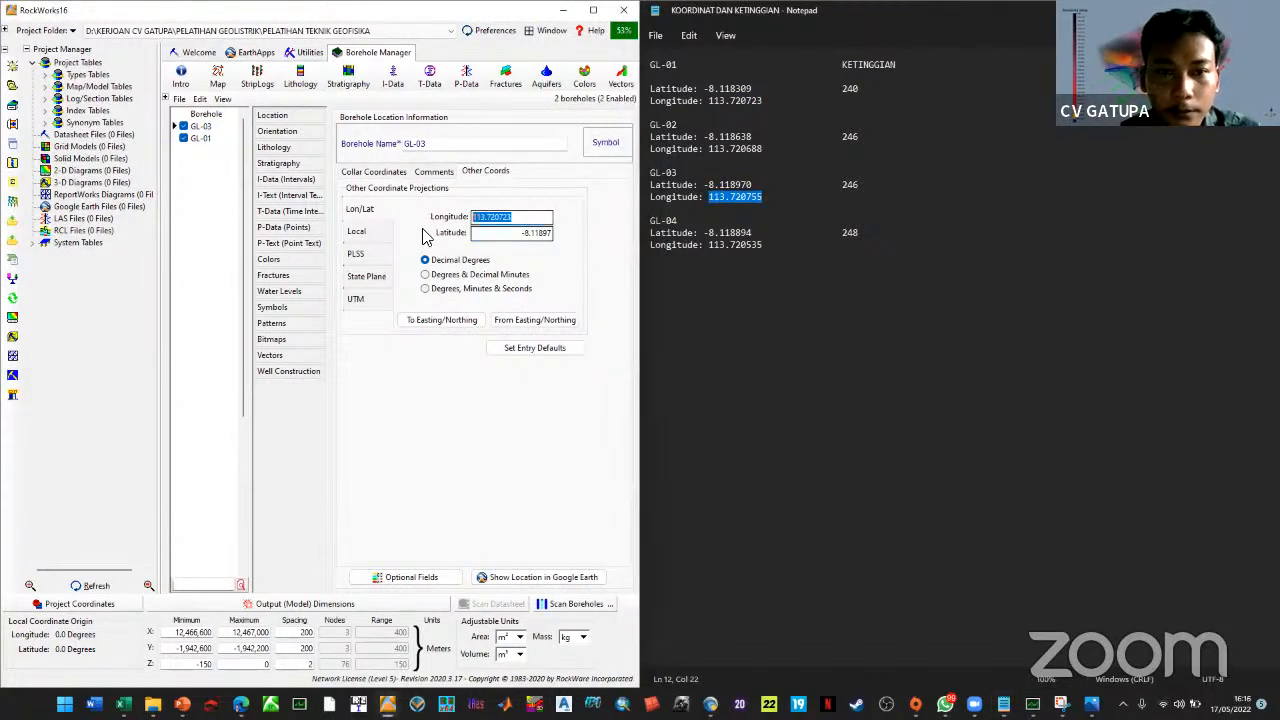
key(ctrl+v)
click(457, 325)
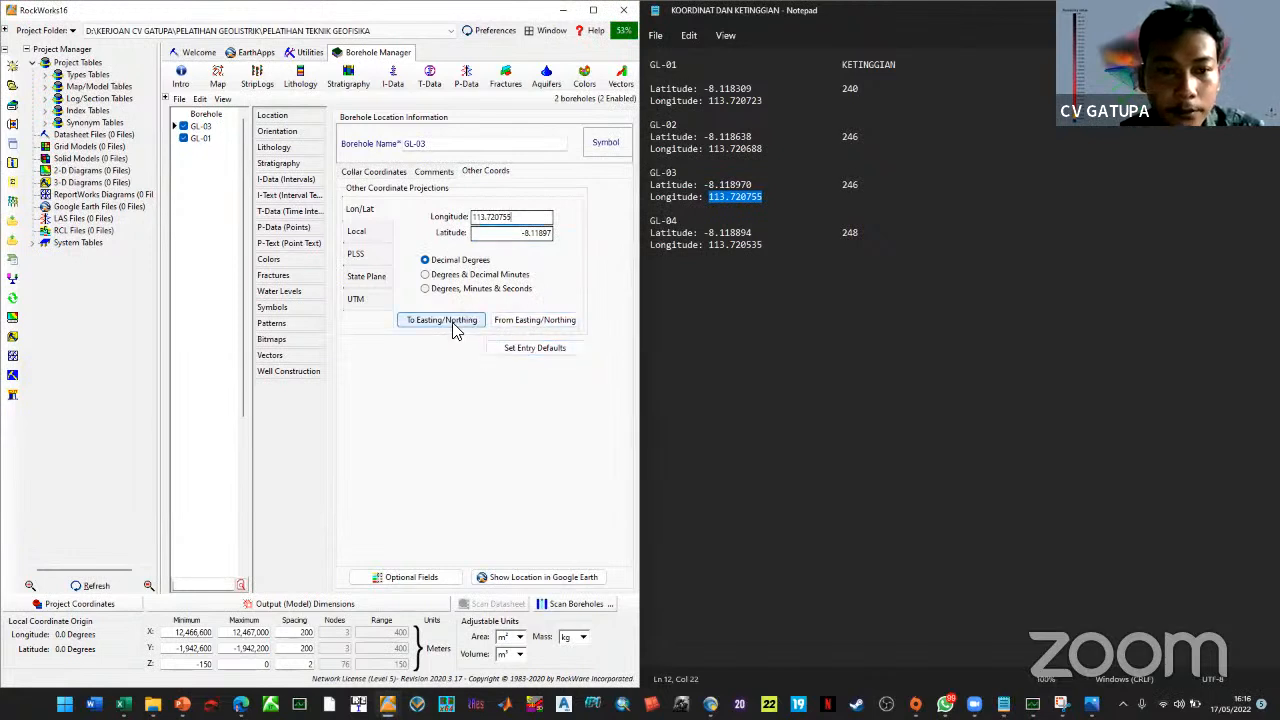
click(136, 458)
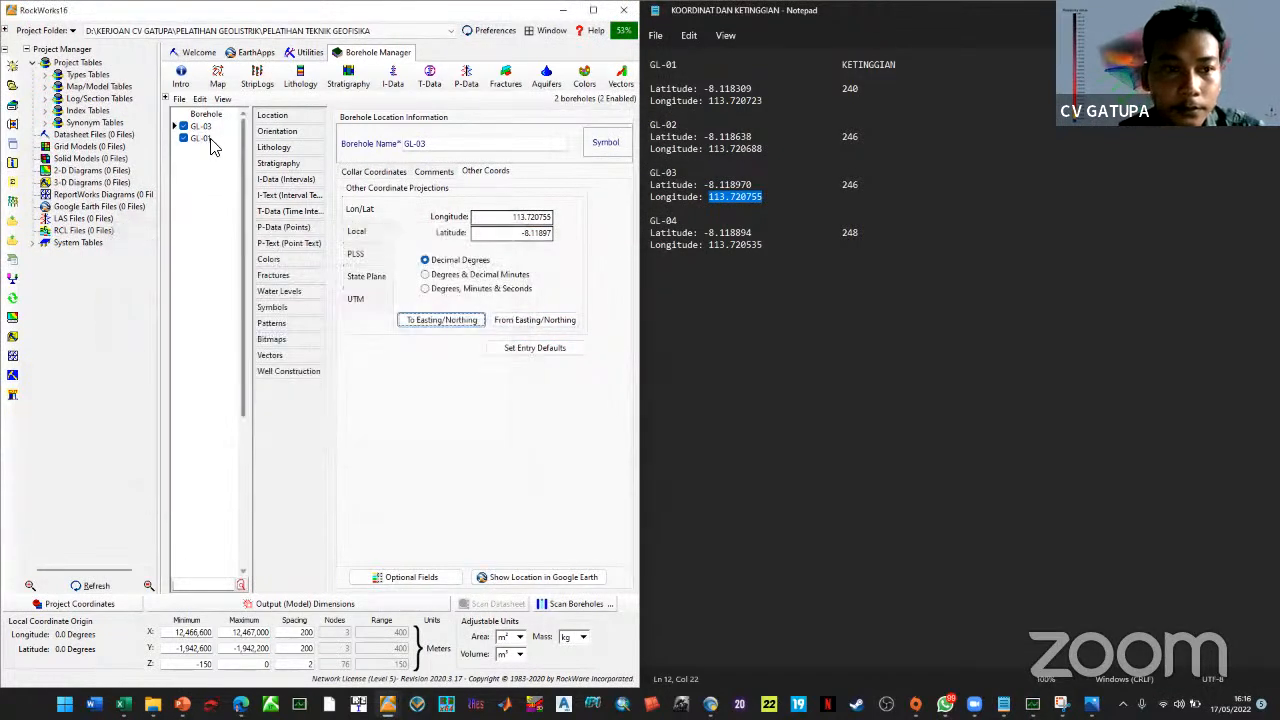
Paste GL-01's latitude -8.118309 and longitude 113.720723 and convert them to easting/northing
click(208, 139)
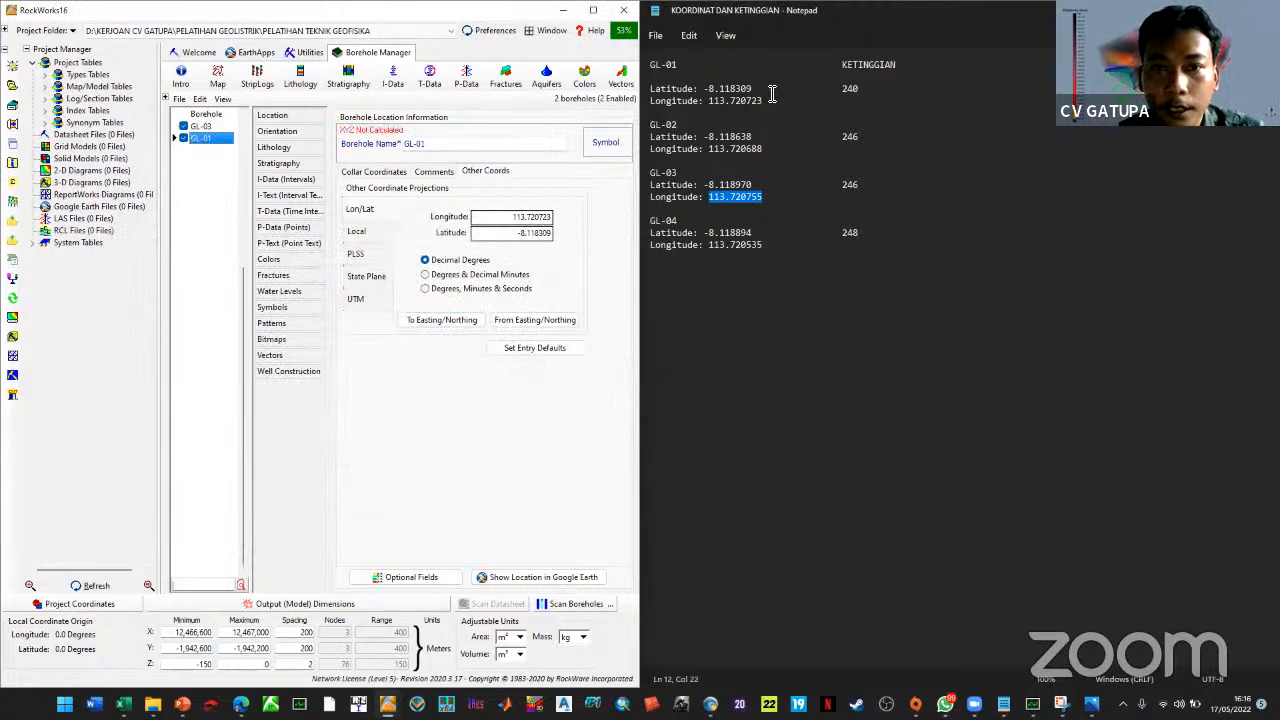
drag(758, 88, 702, 90)
key(ctrl+c)
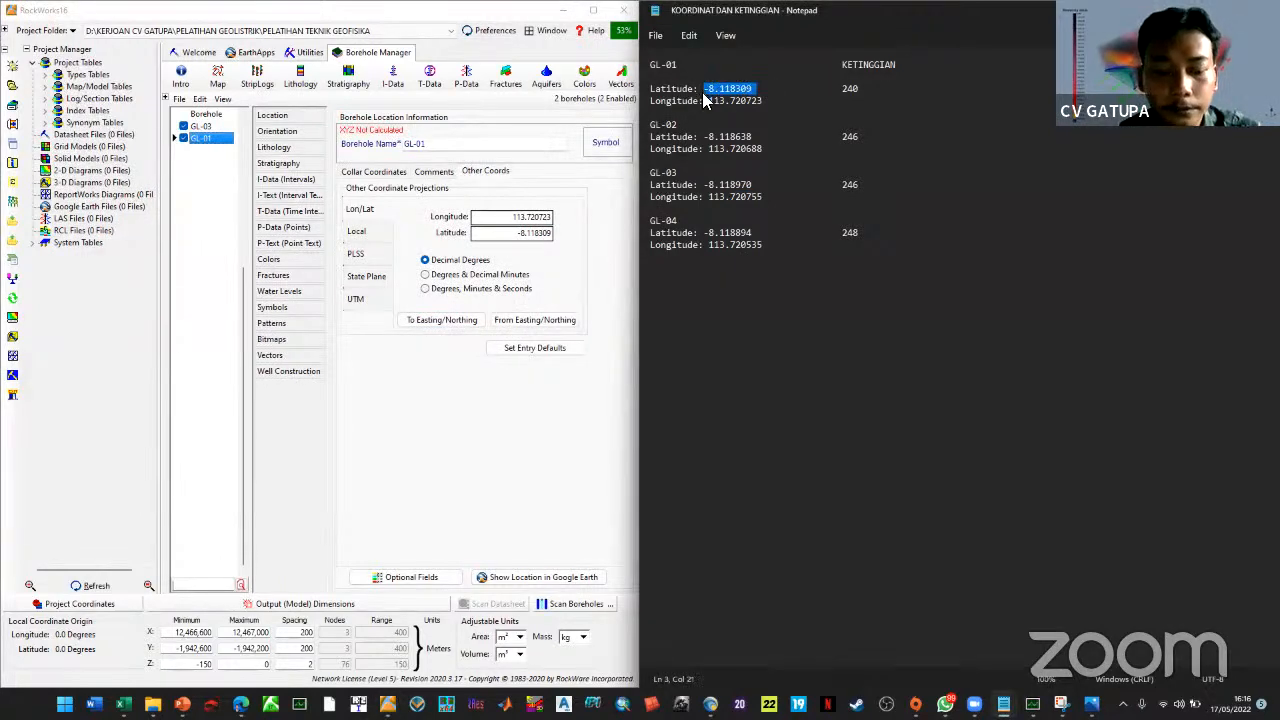
click(478, 233)
drag(480, 236, 429, 242)
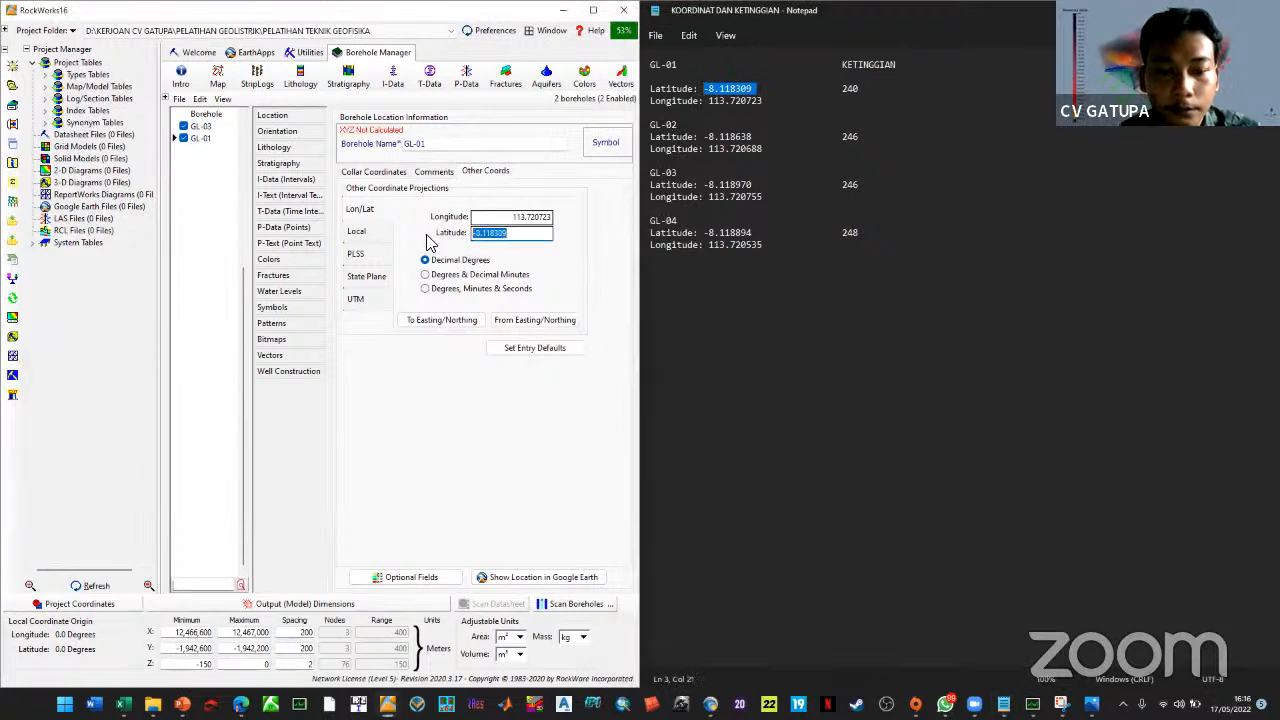
key(ctrl+v)
drag(766, 101, 710, 101)
key(ctrl+c)
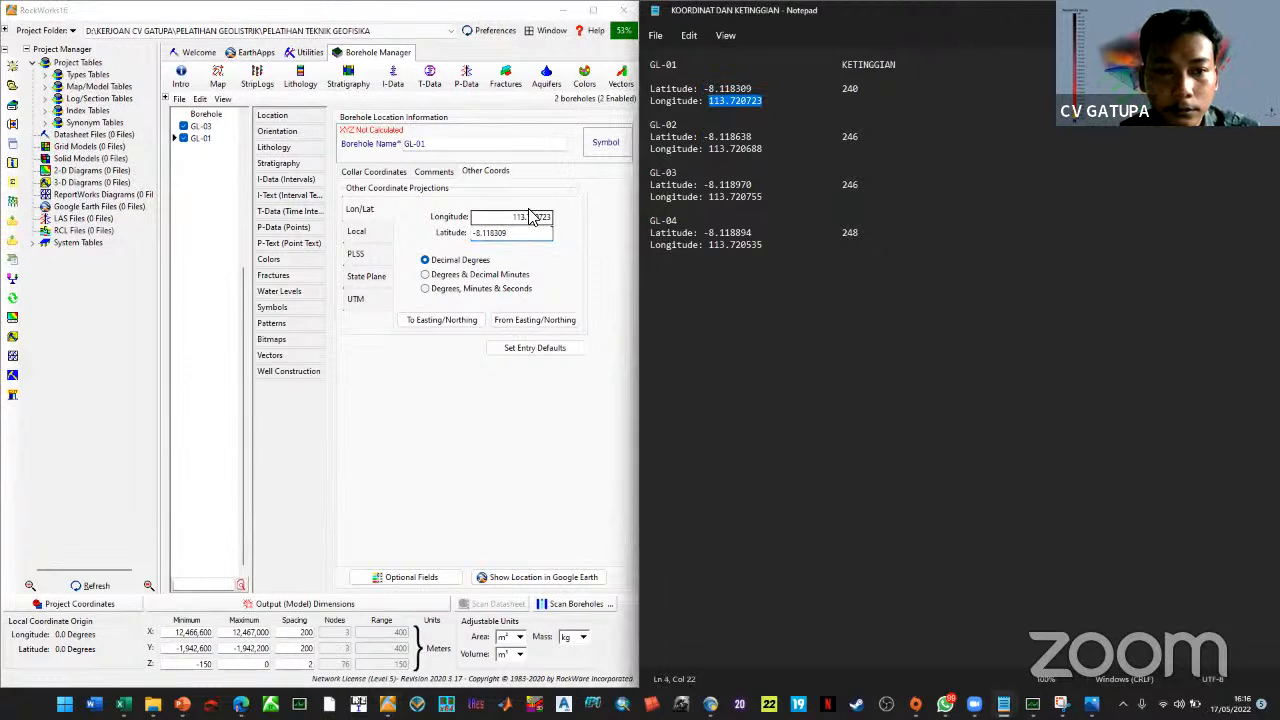
drag(548, 217, 417, 245)
key(ctrl+v)
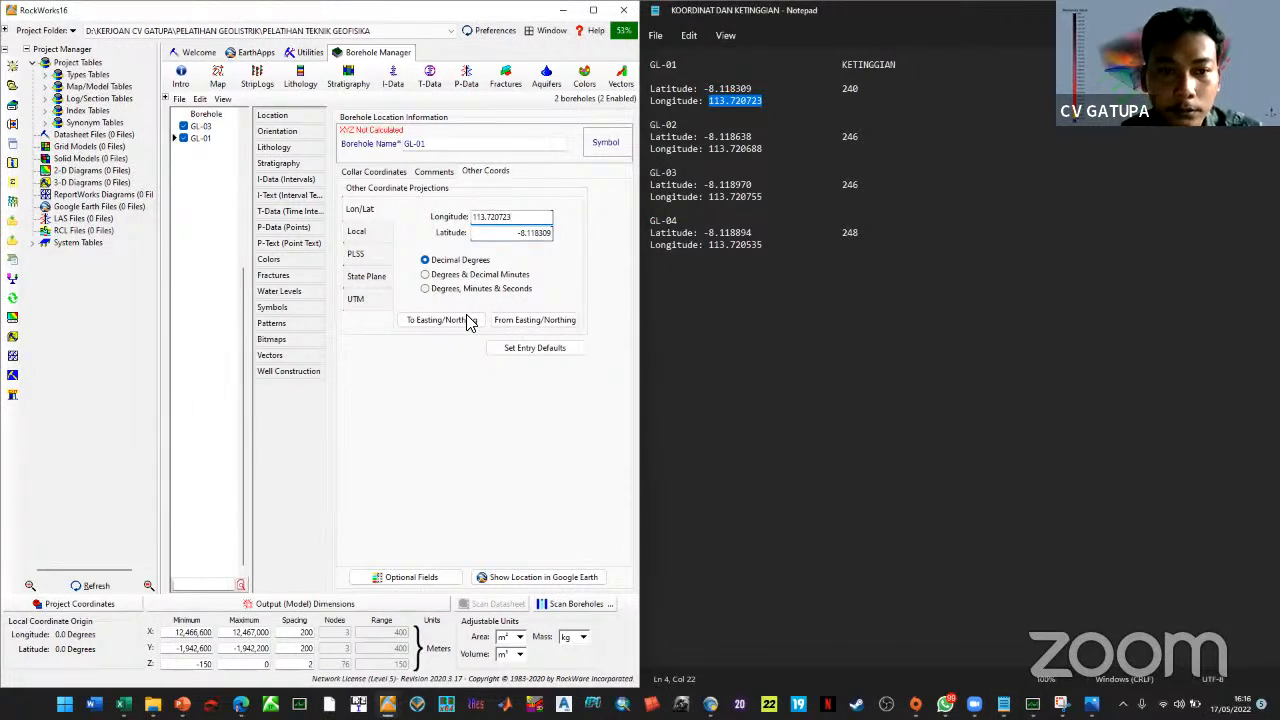
click(445, 320)
click(145, 454)
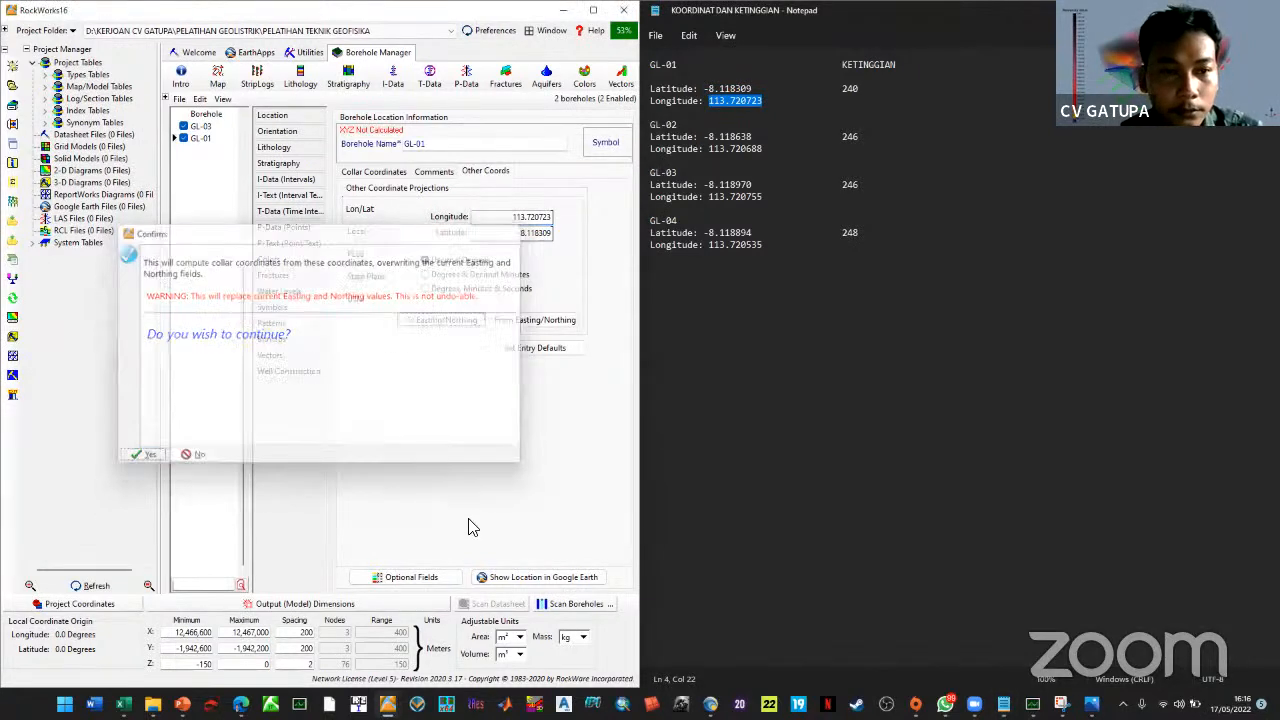
click(205, 139)
Duplicate GL-01 twice into GL-01_1 and GL-01_1_1, deleting an accidentally added blank borehole
right_click(213, 140)
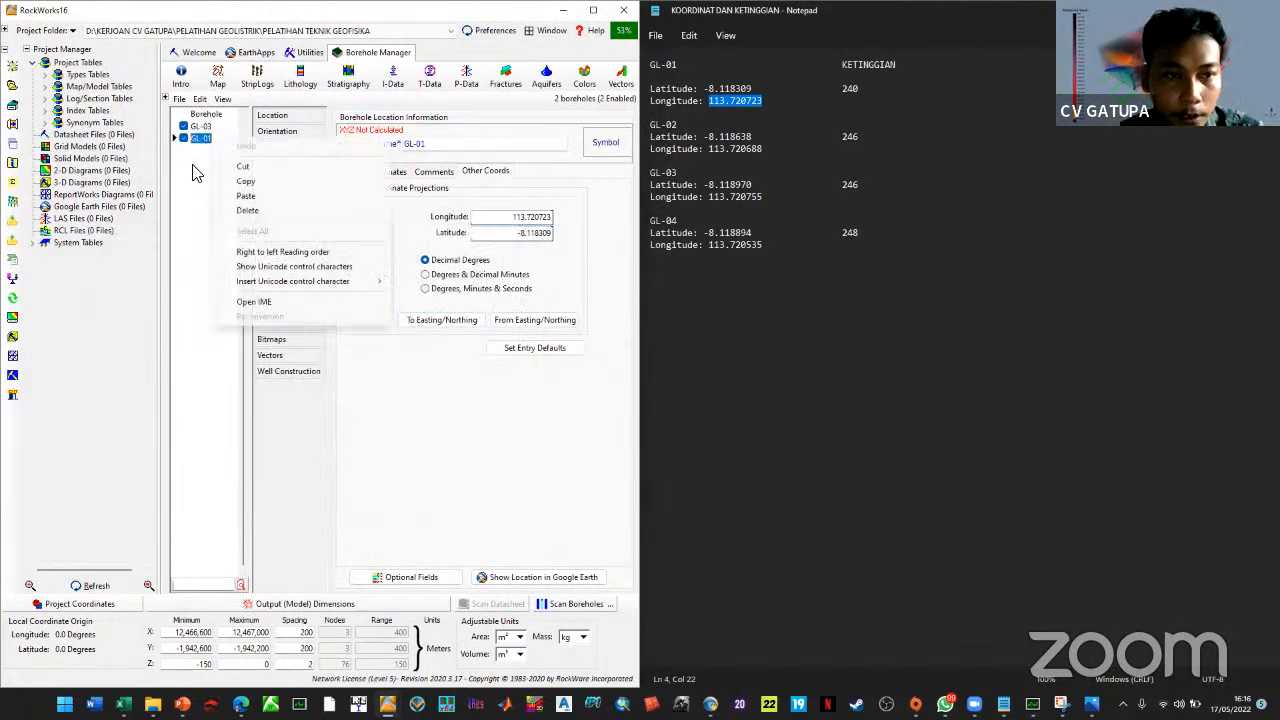
right_click(192, 173)
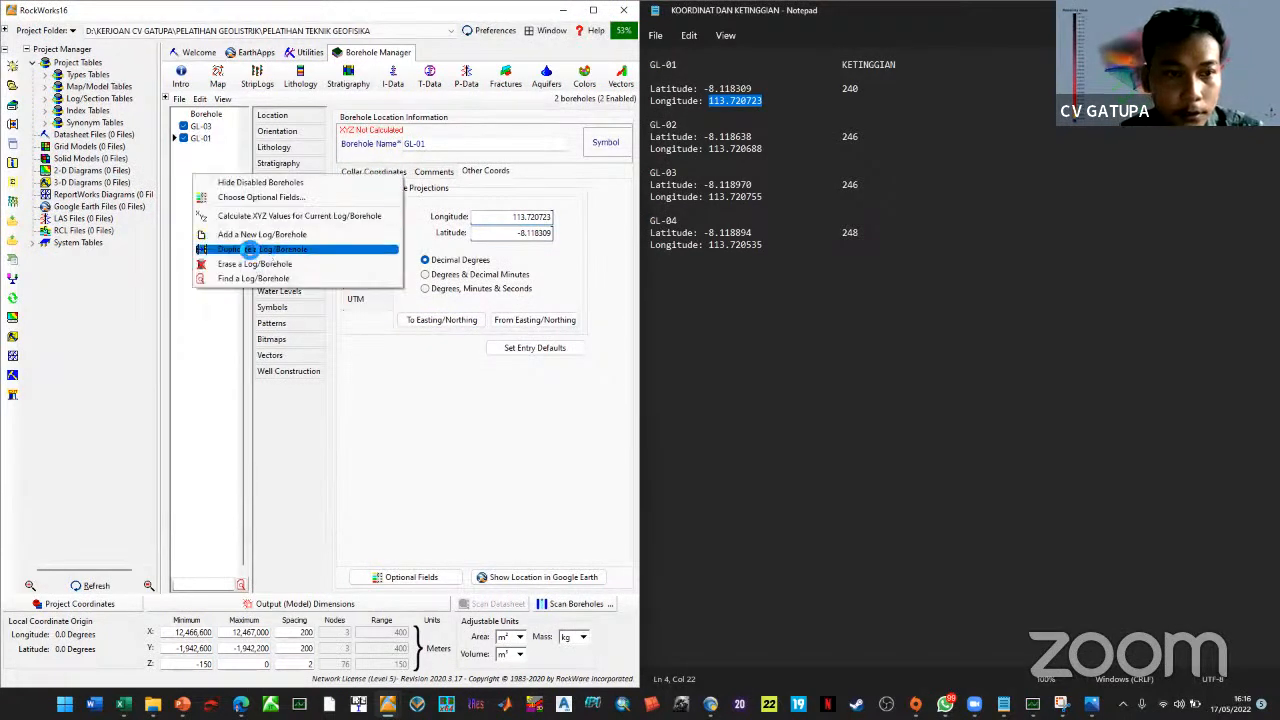
click(247, 247)
right_click(215, 178)
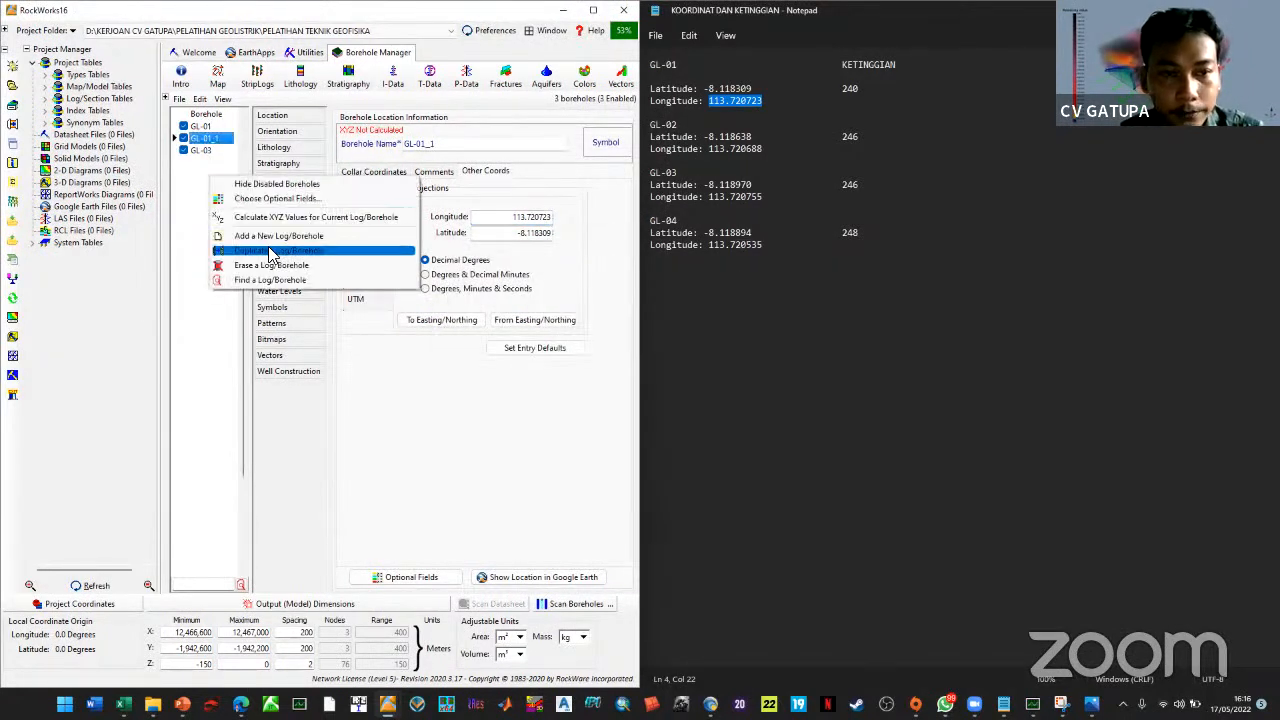
click(285, 237)
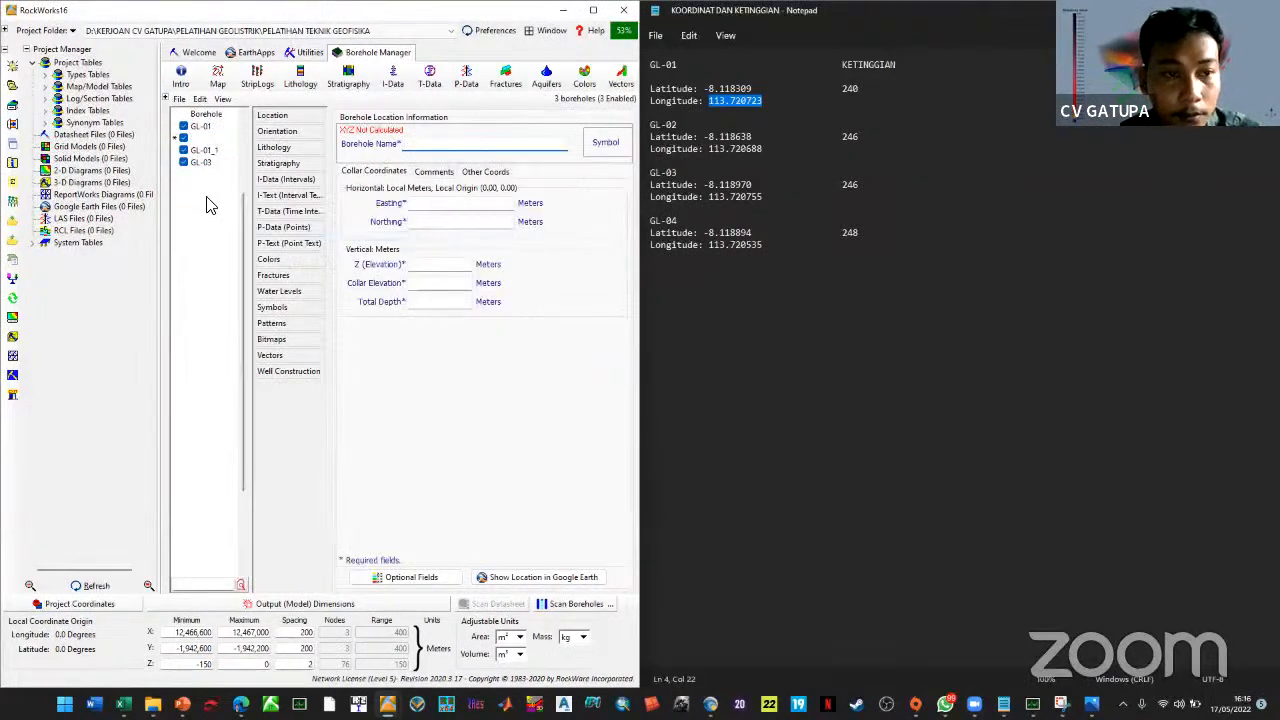
right_click(190, 143)
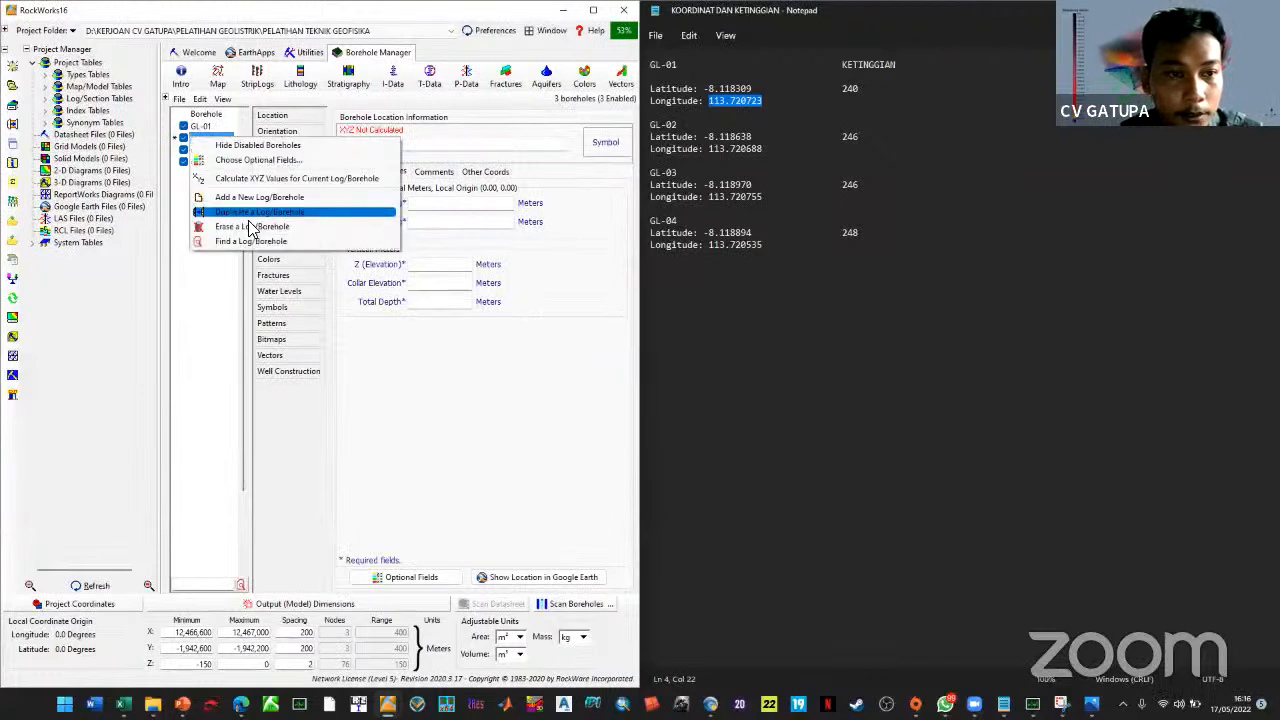
click(225, 227)
right_click(216, 194)
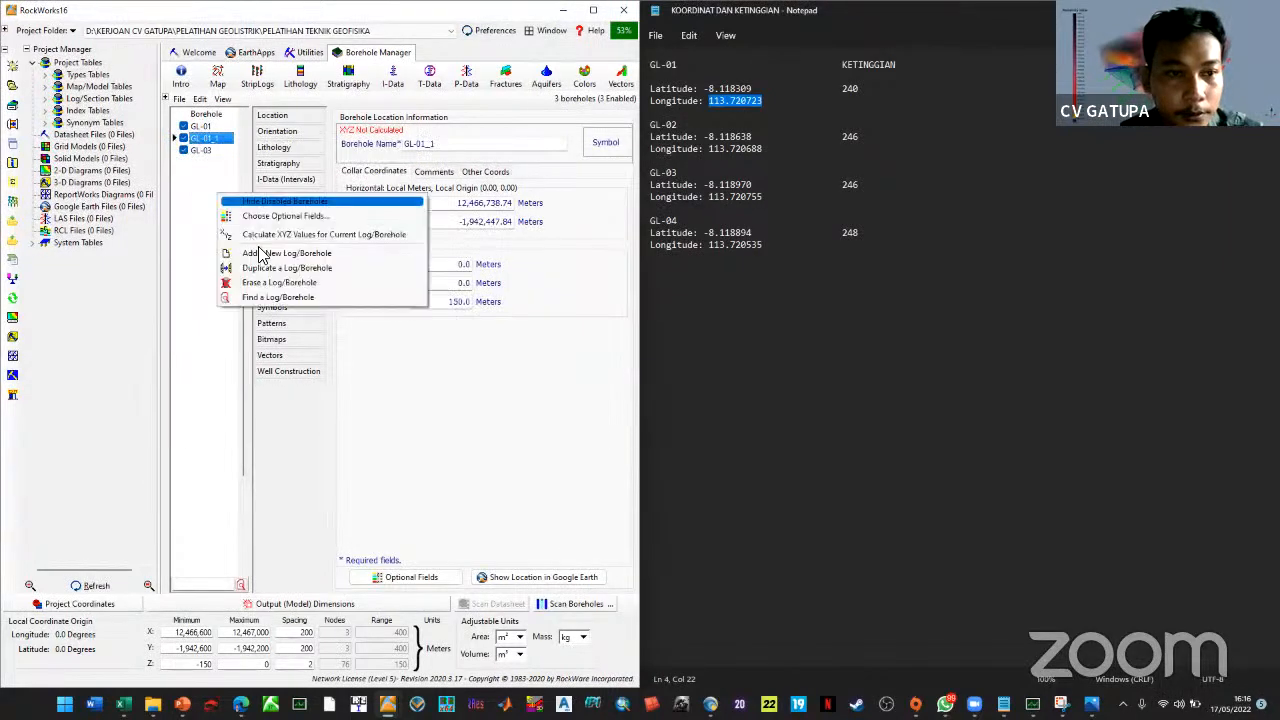
click(220, 266)
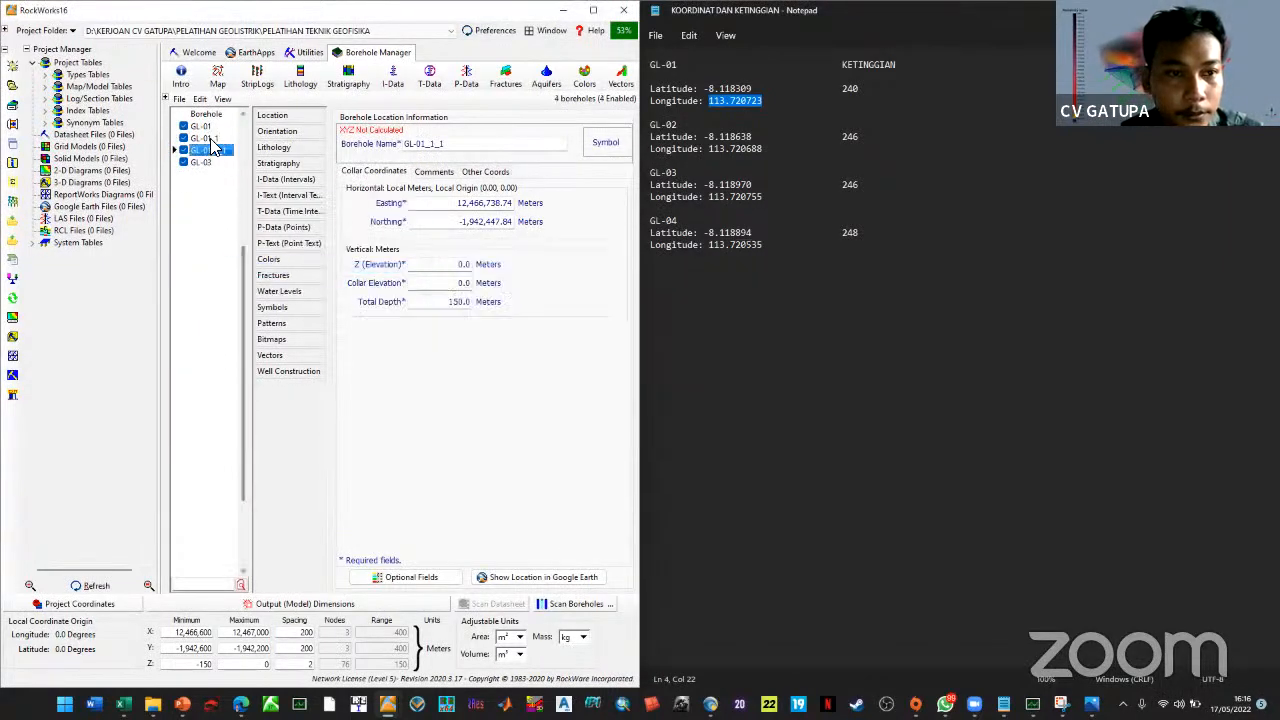
drag(440, 149, 426, 151)
Rename GL-01_1 to GL-02, paste latitude -8.118638 and longitude 113.720688, and convert to easting/northing
text(2)
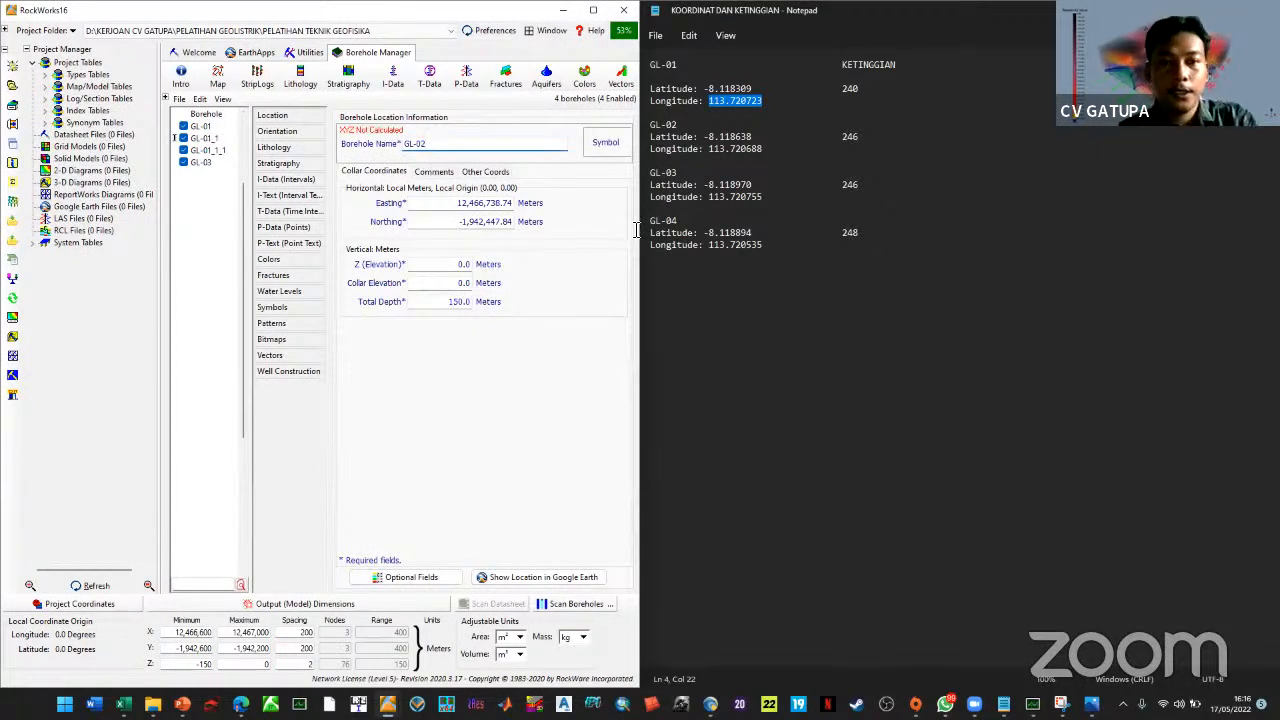
double_click(716, 137)
key(ctrl+c)
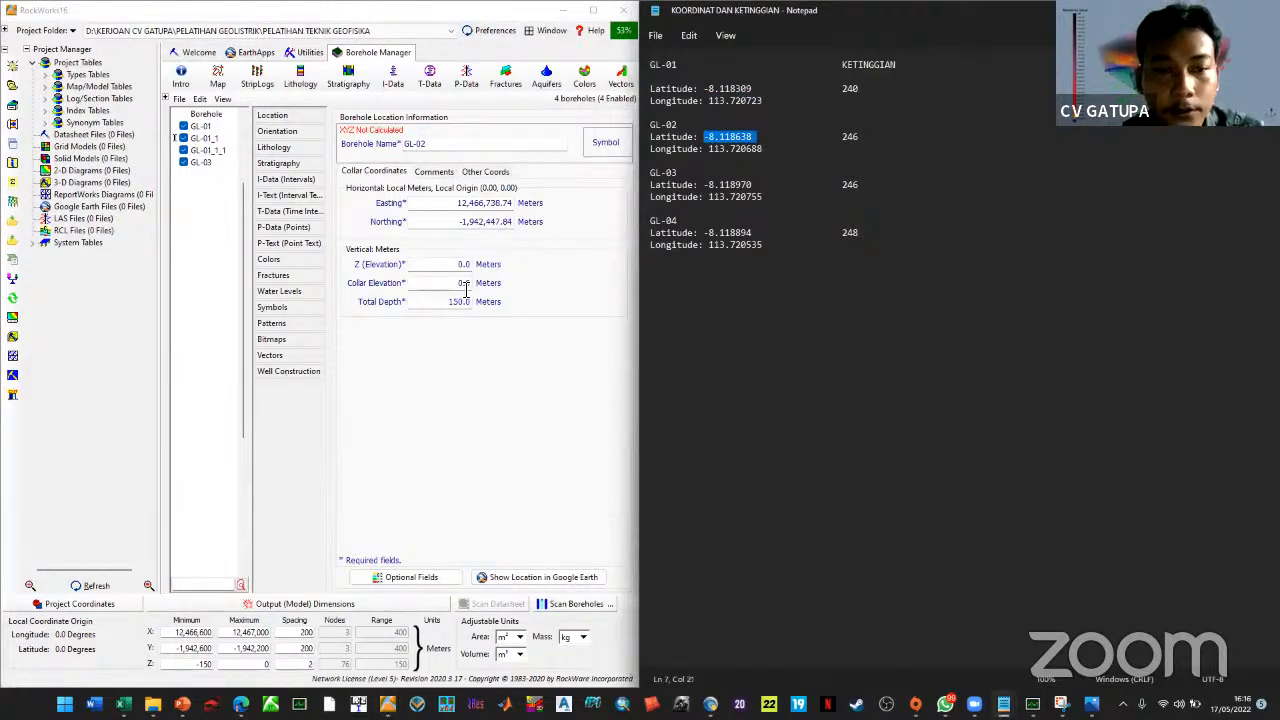
click(486, 171)
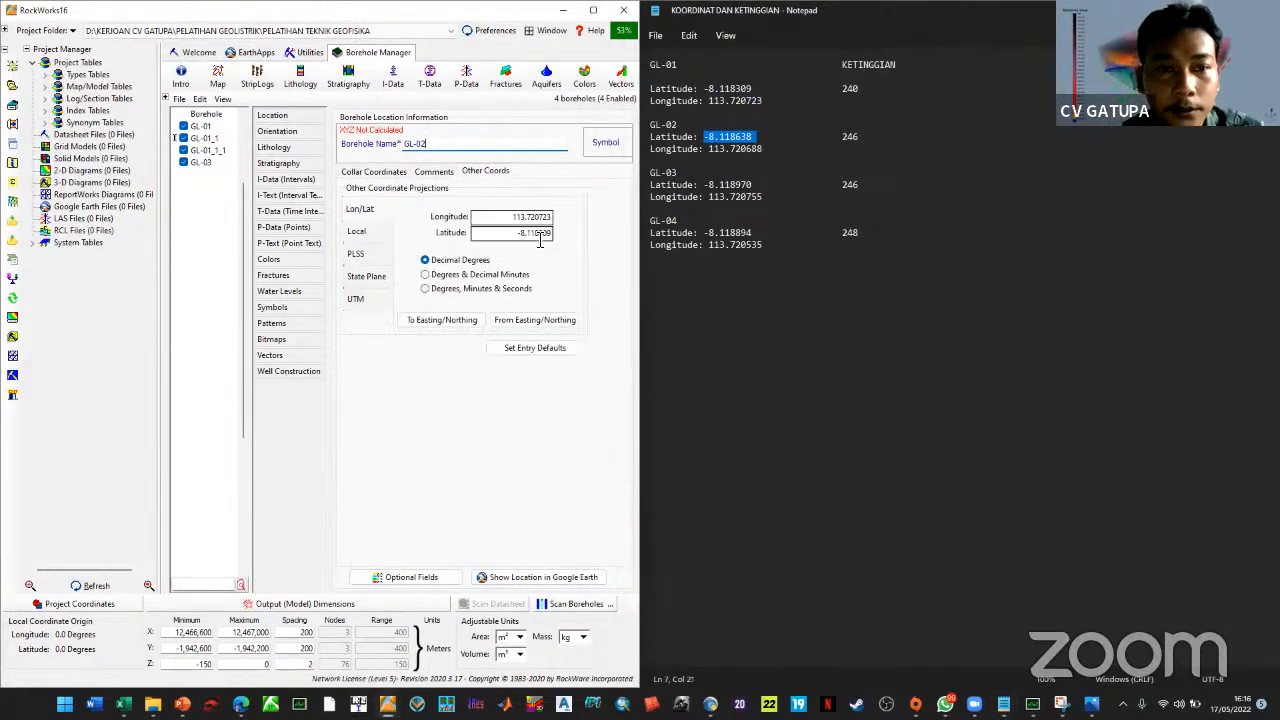
drag(538, 234, 385, 257)
key(ctrl+v)
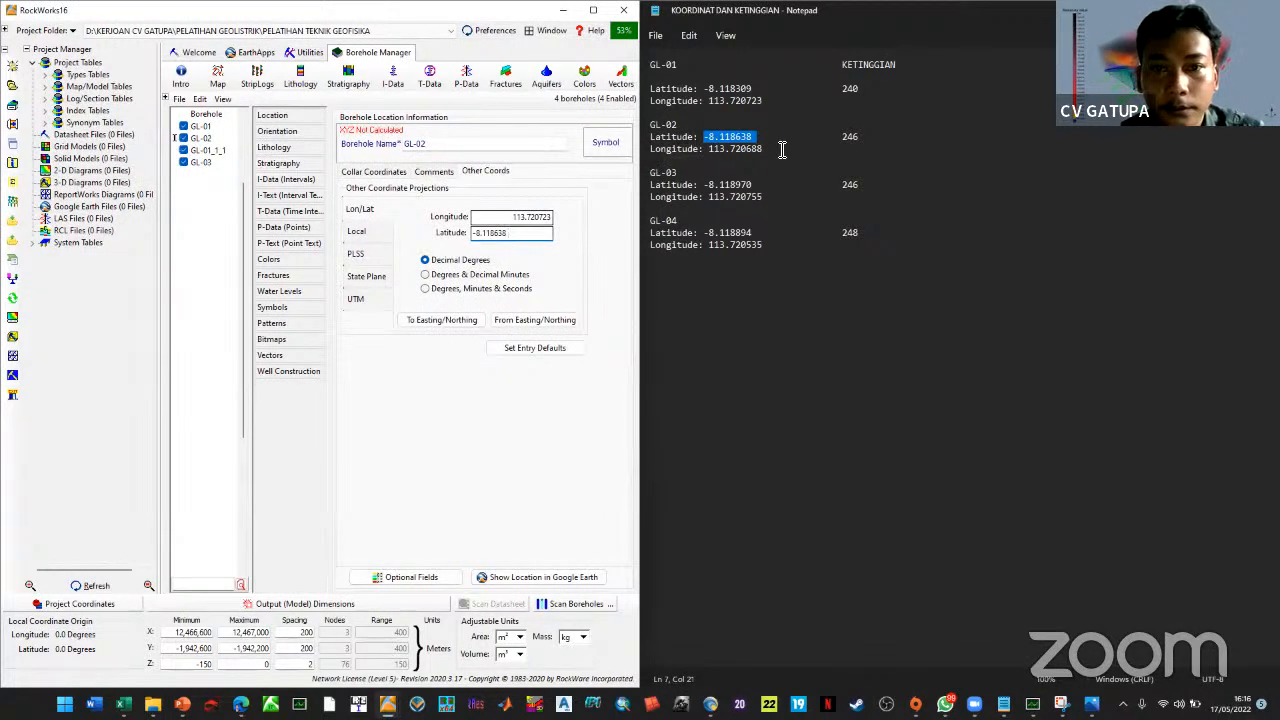
double_click(714, 152)
key(ctrl+c)
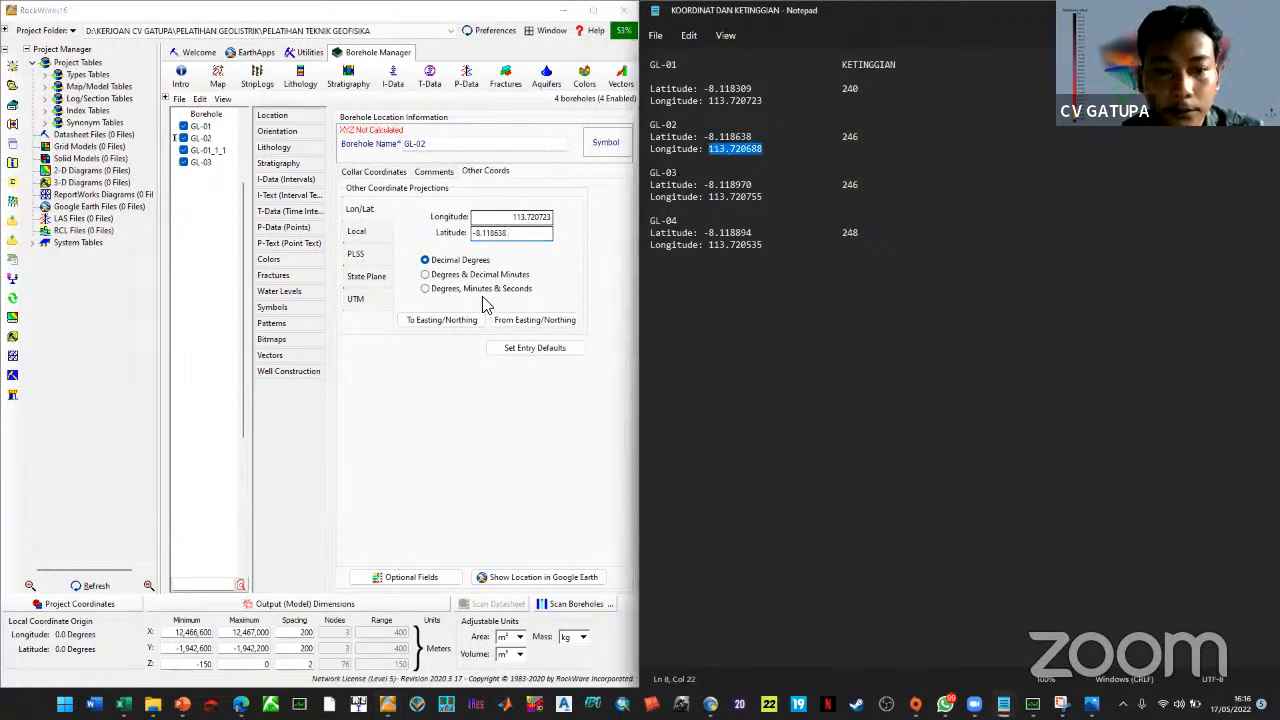
drag(548, 217, 433, 228)
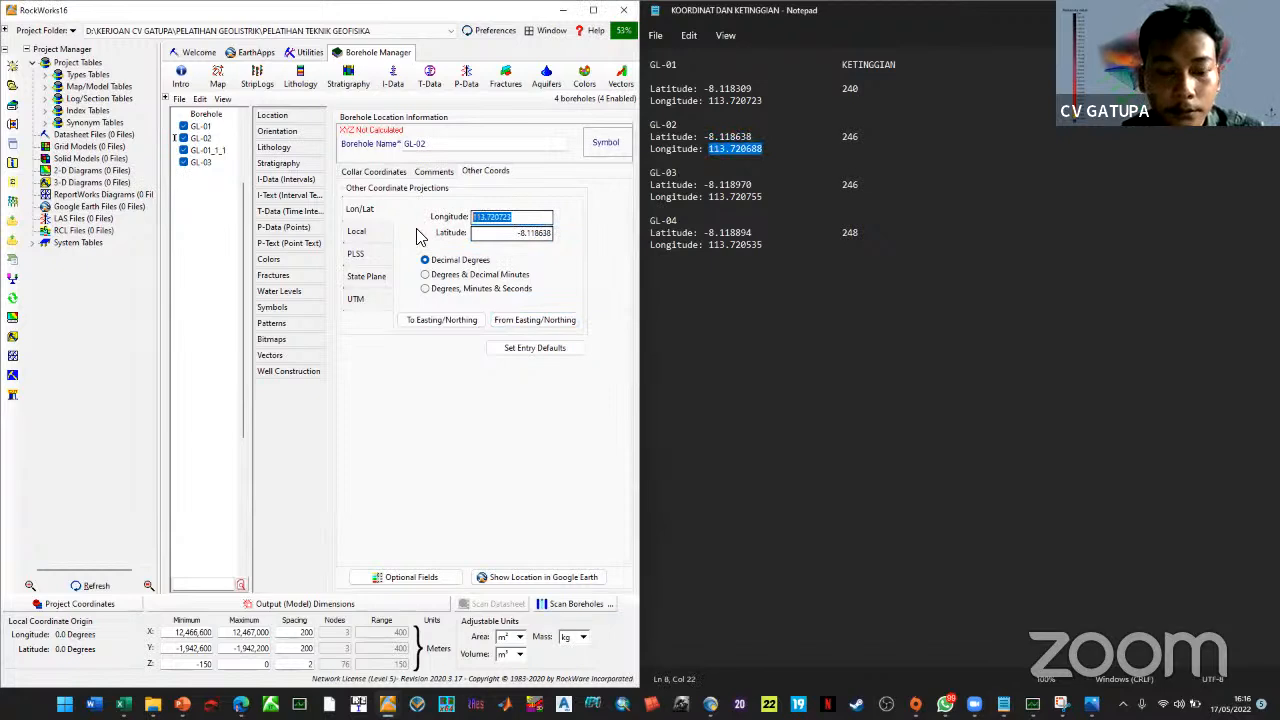
key(ctrl+v)
click(445, 320)
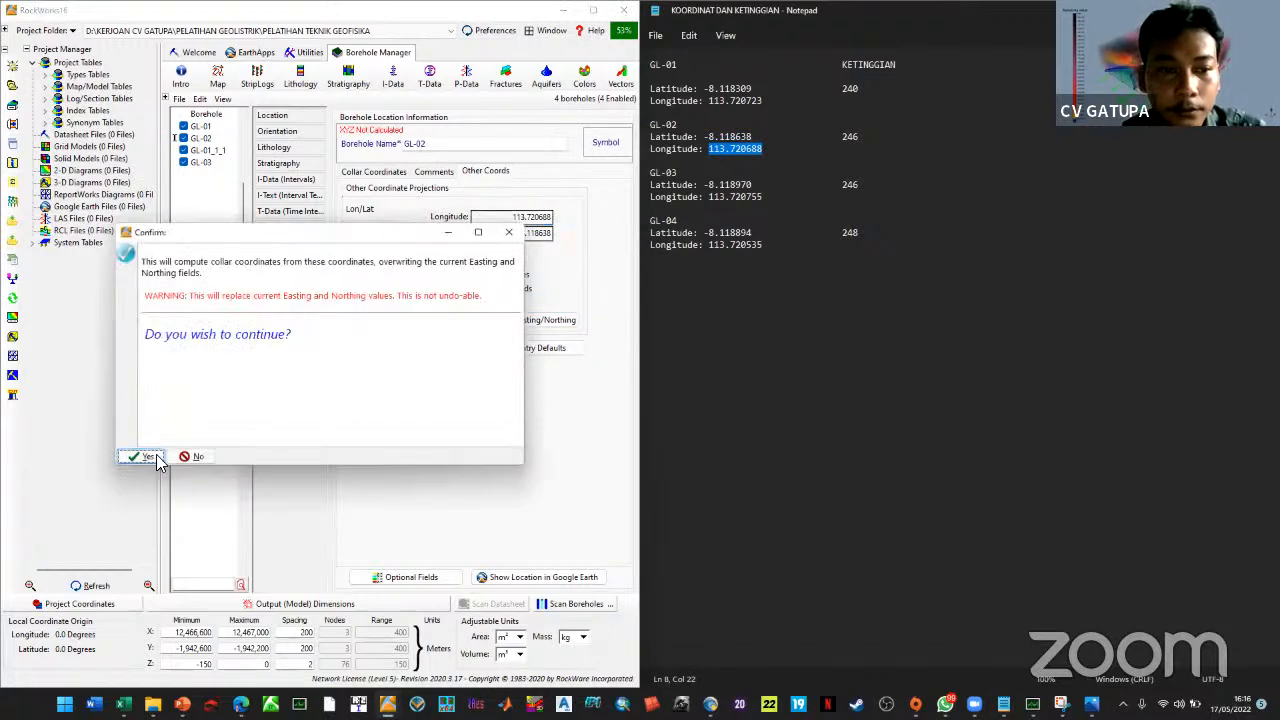
click(146, 457)
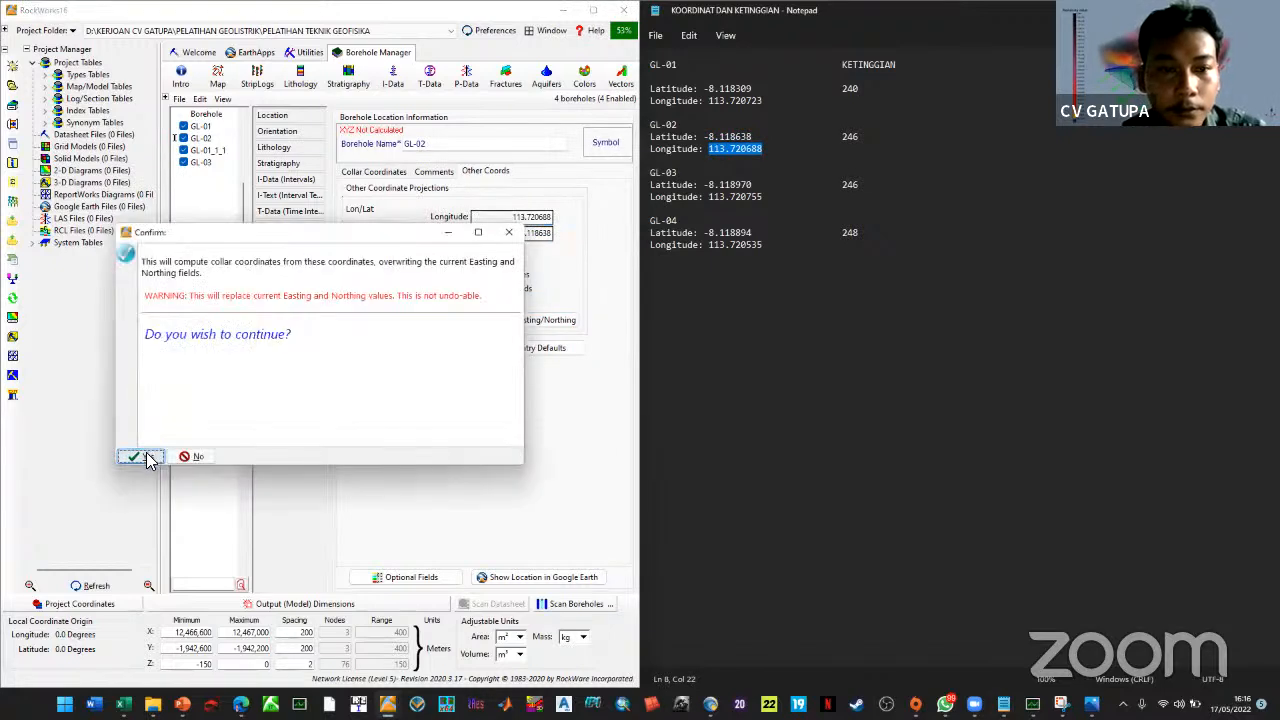
click(210, 151)
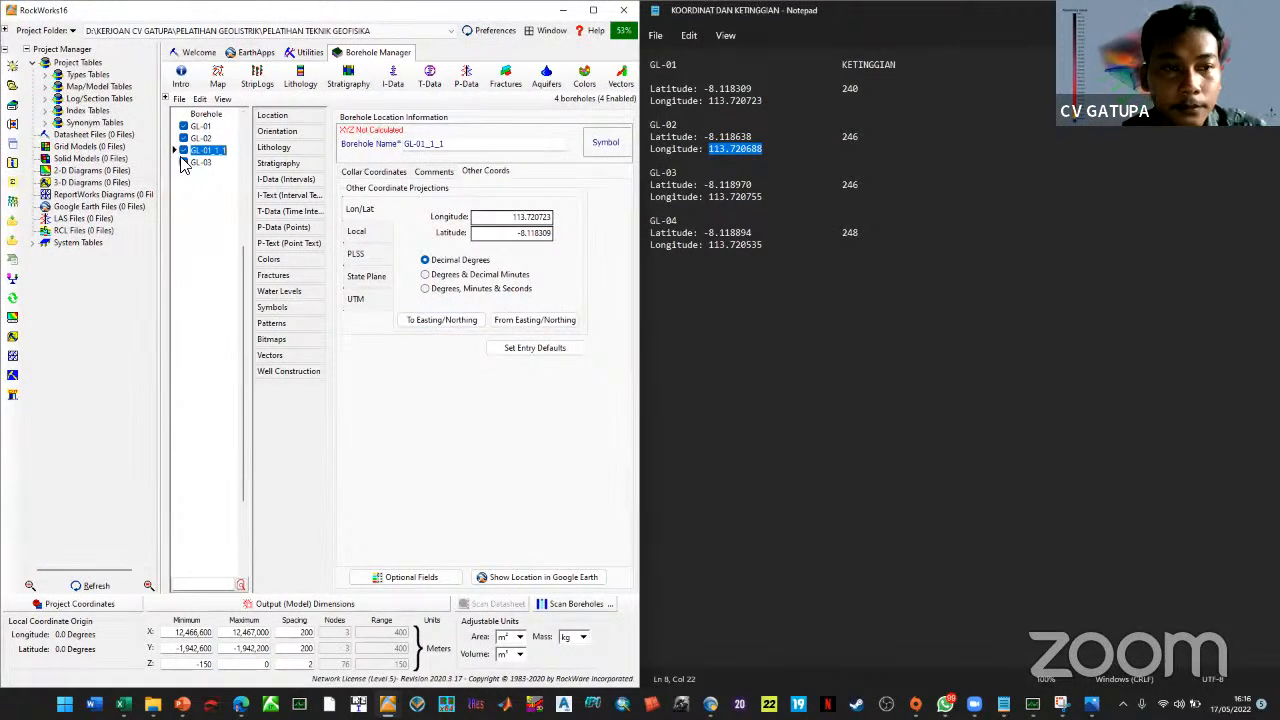
Rename borehole GL-01_1_1 to GL-04
click(207, 151)
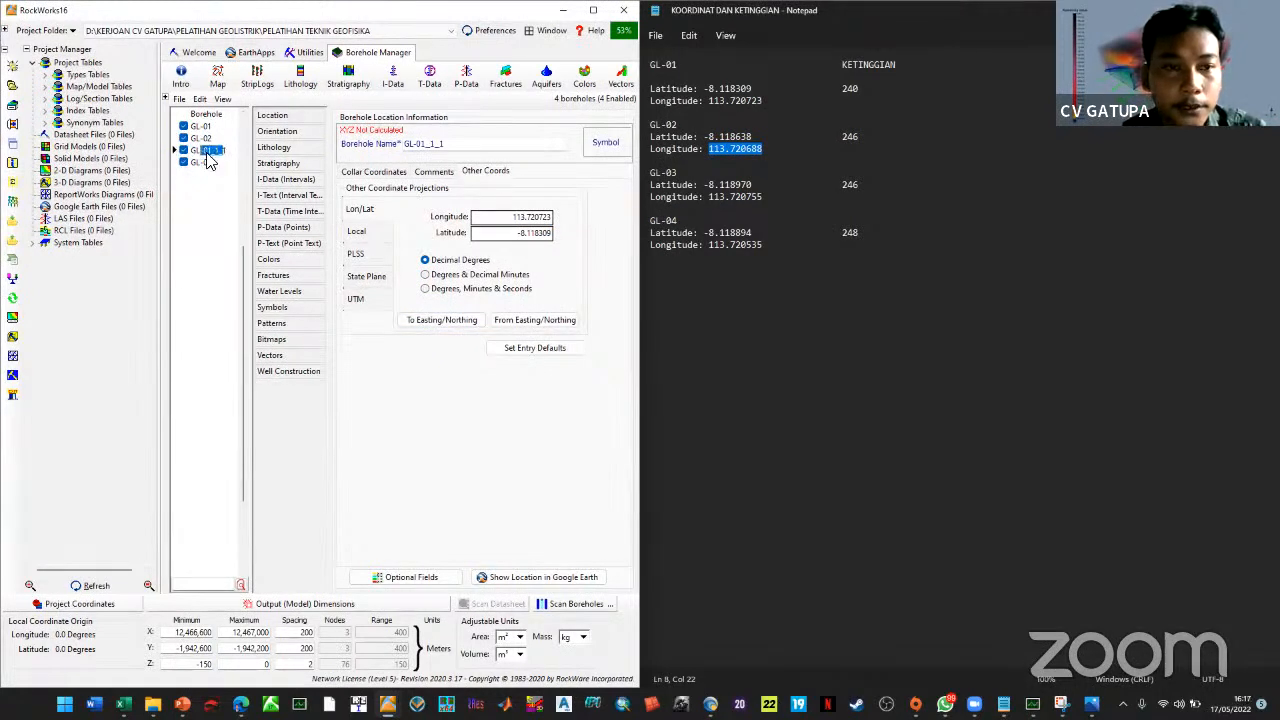
drag(446, 144, 422, 144)
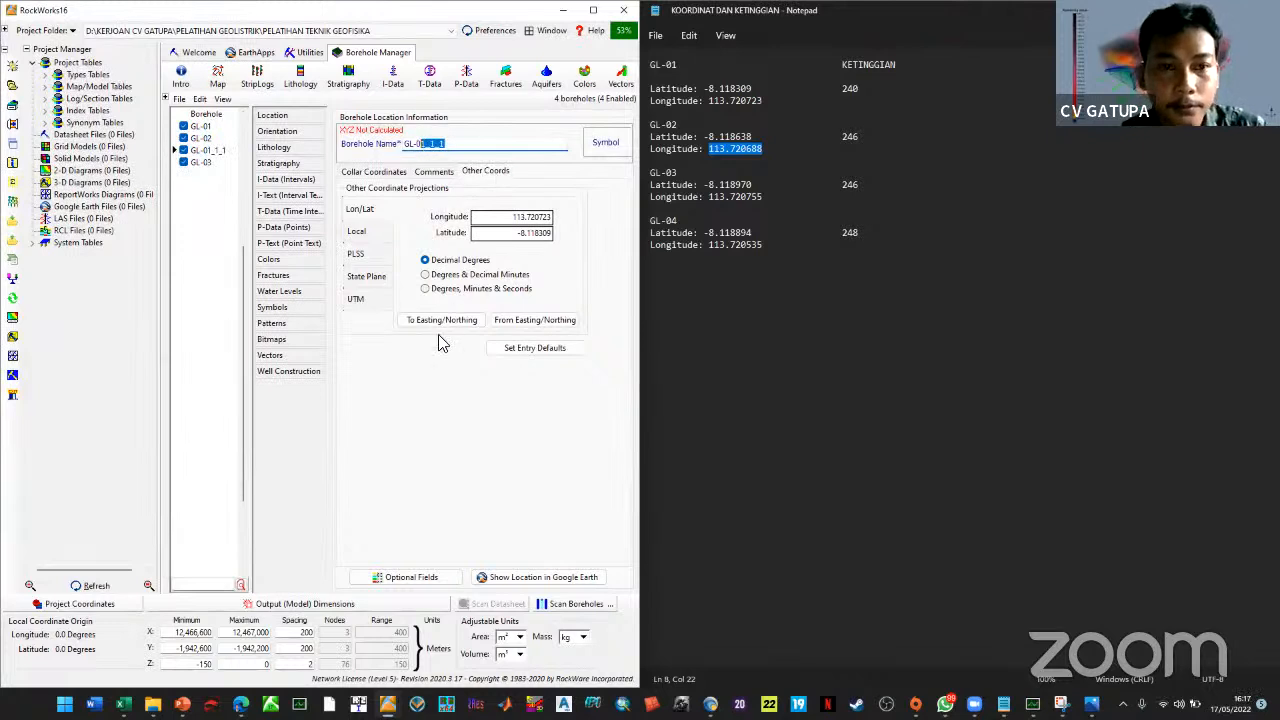
text(4)
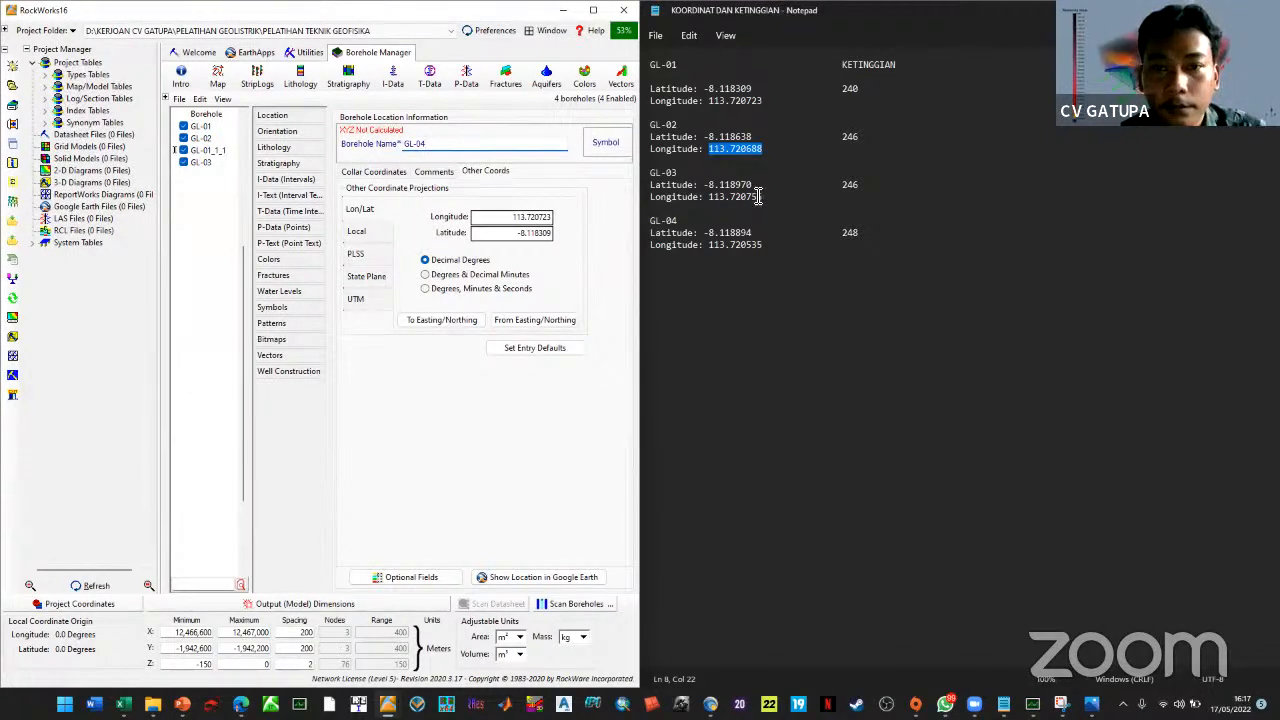
Paste GL-04's latitude -8.118894 and longitude 113.720535 and convert them to easting/northing
drag(752, 233, 704, 234)
key(ctrl+c)
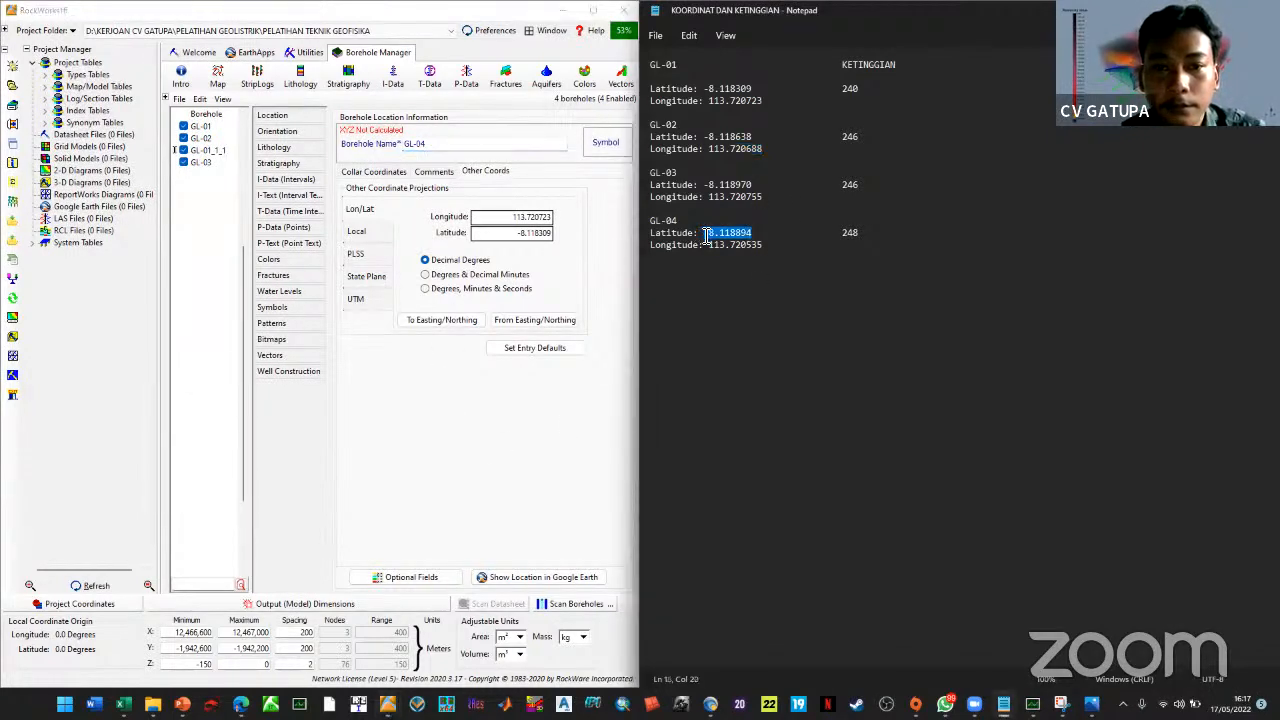
click(527, 232)
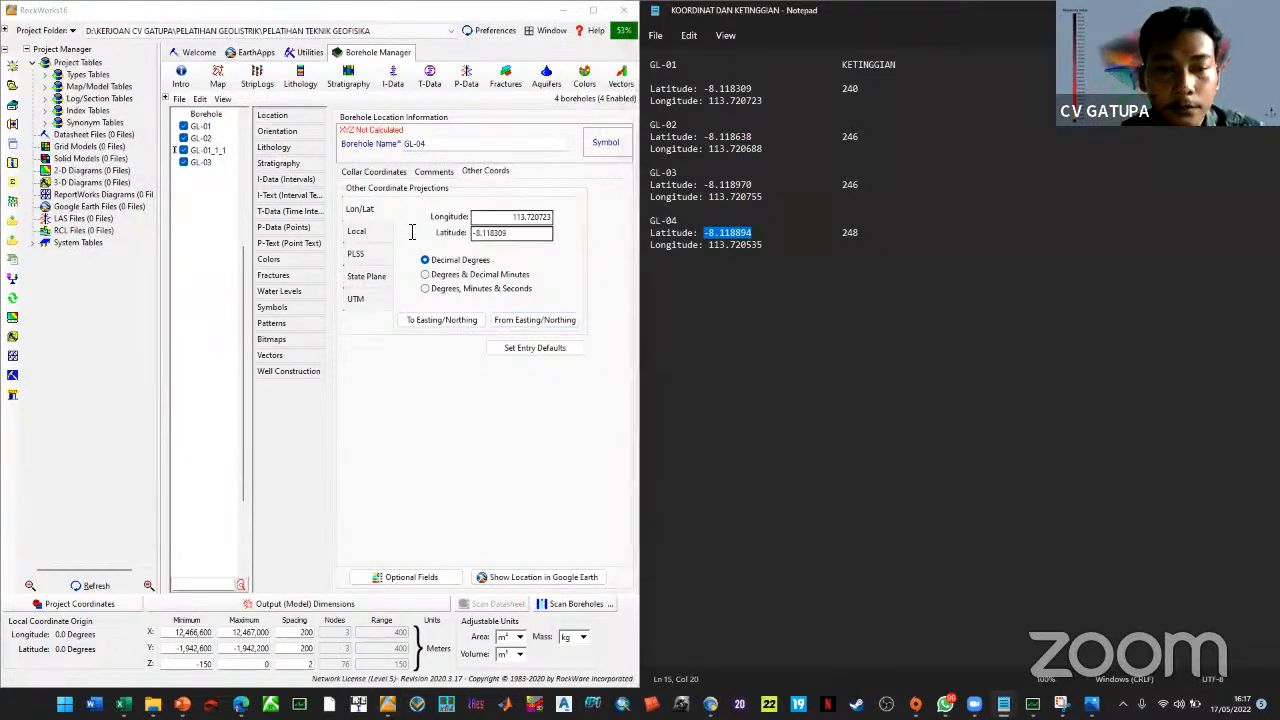
key(ctrl+a)
key(ctrl+v)
drag(763, 245, 713, 246)
key(ctrl+c)
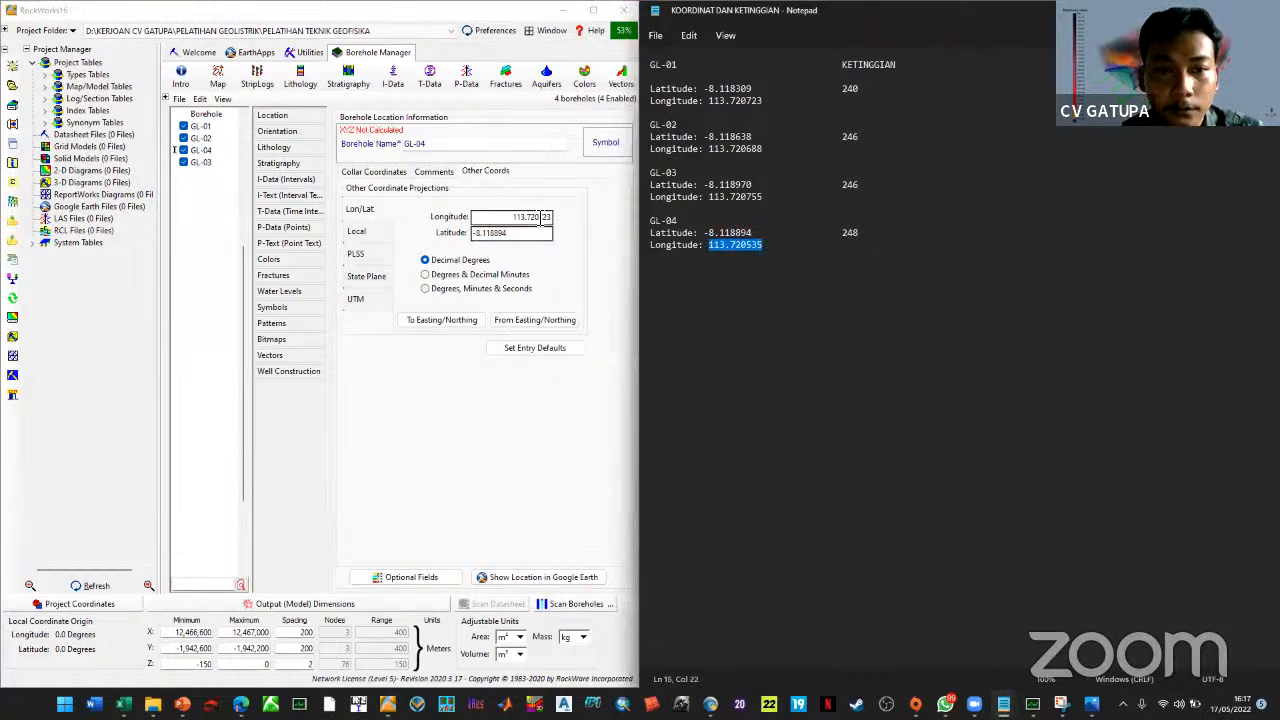
click(530, 217)
key(ctrl+a)
key(ctrl+v)
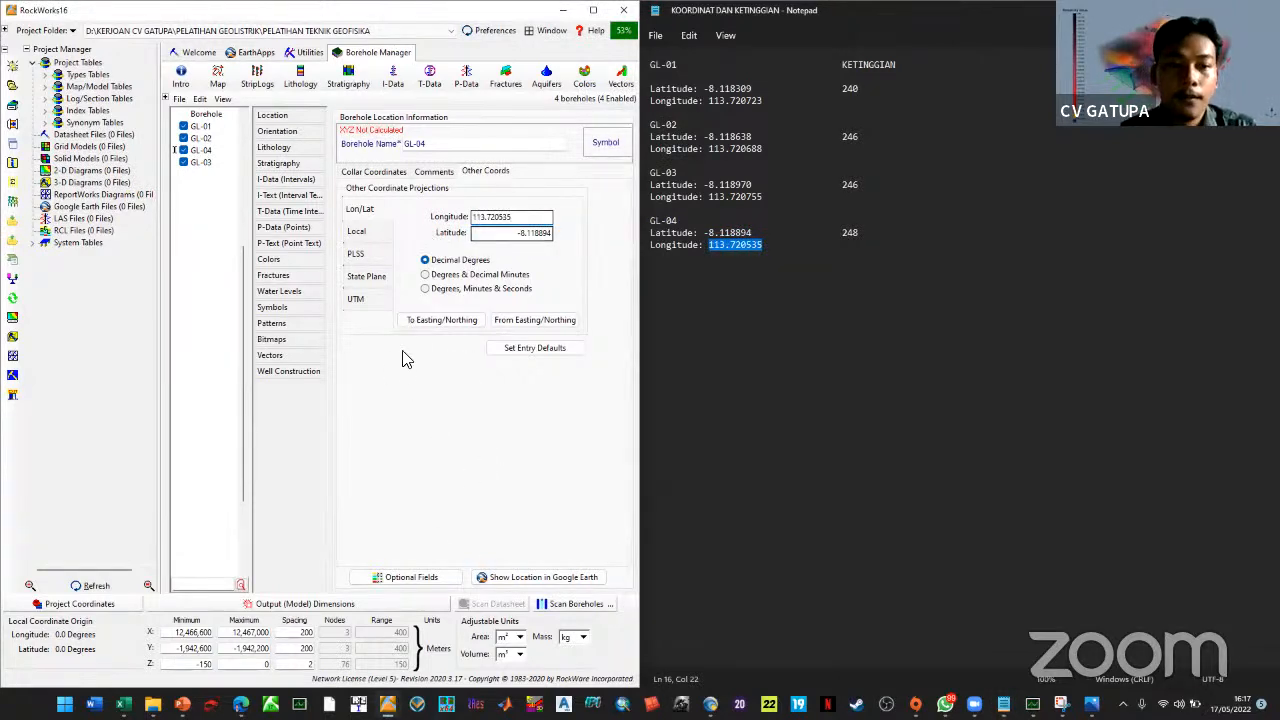
click(422, 324)
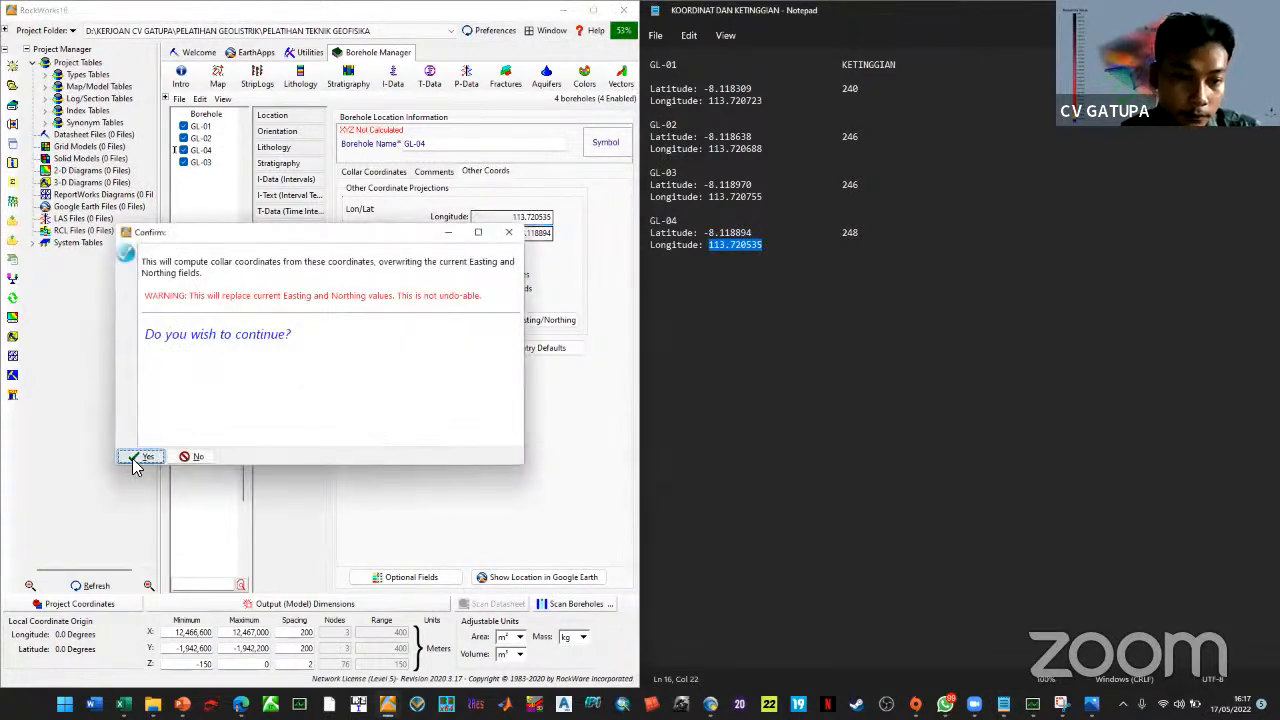
click(140, 459)
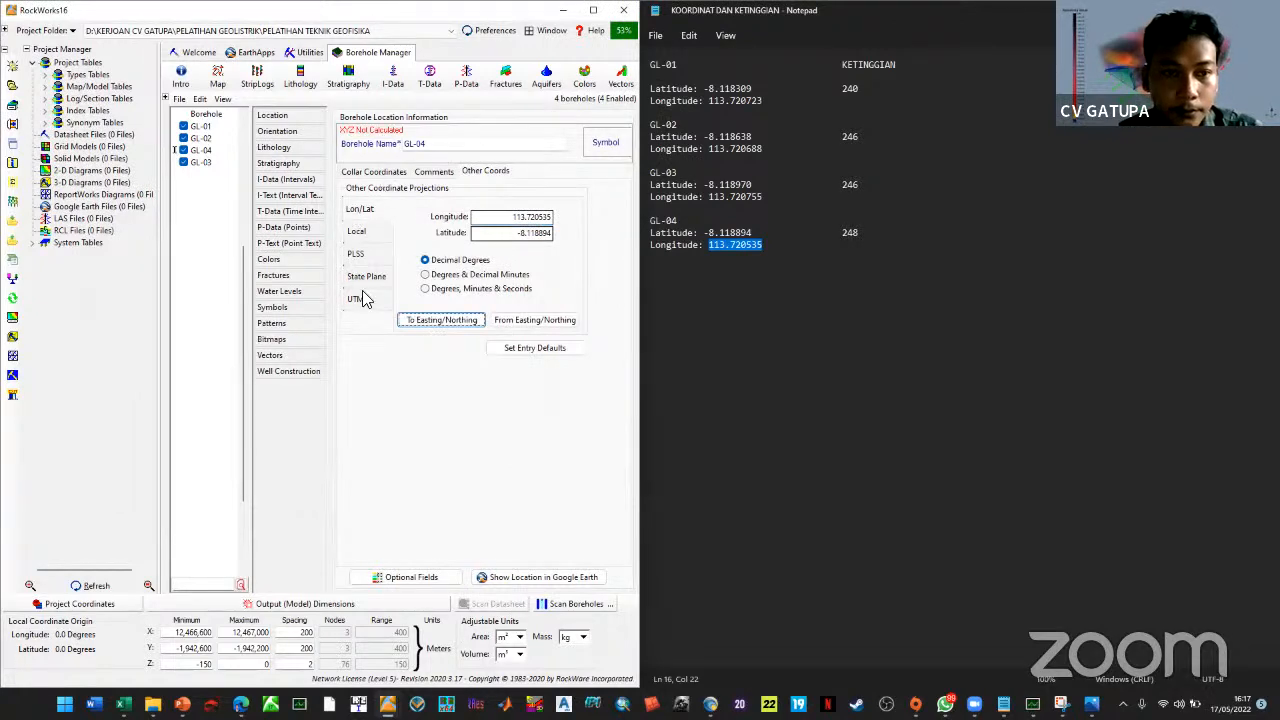
click(203, 162)
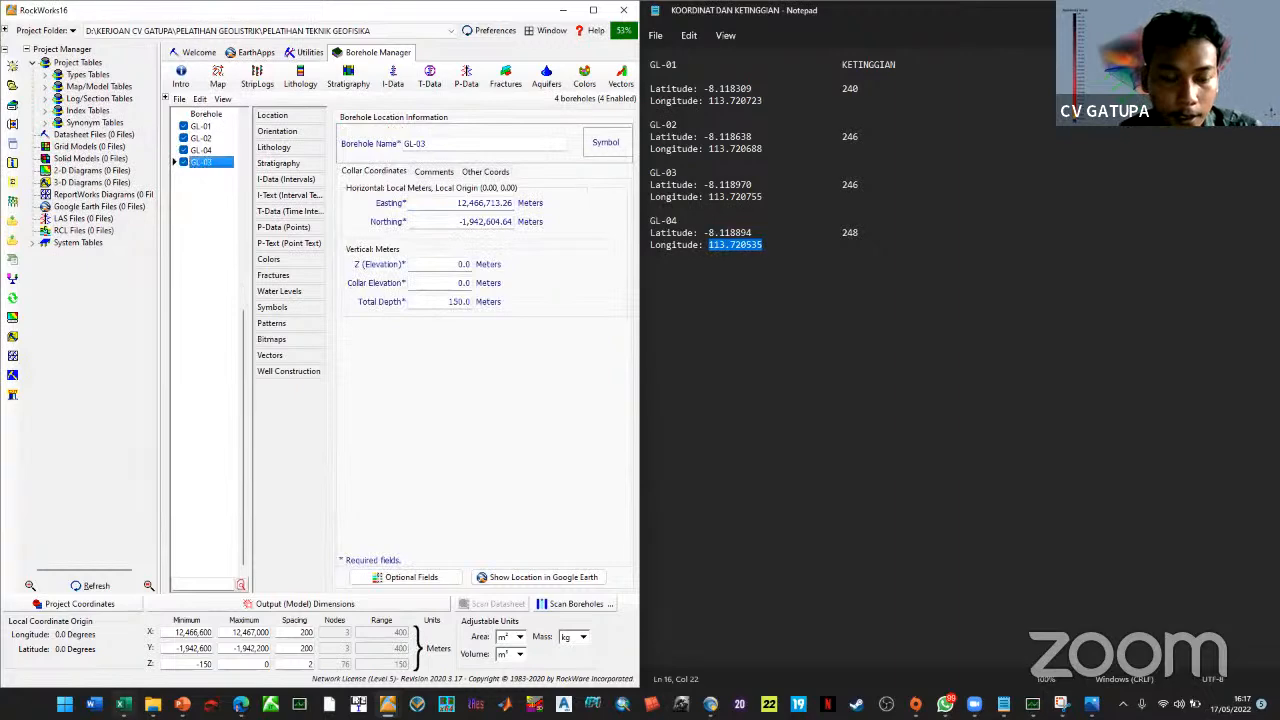
Look through the GL-01, GL-02, GL-03 and GL-04 sheets of the Data Geolistrik workbook
key(alt+Tab)
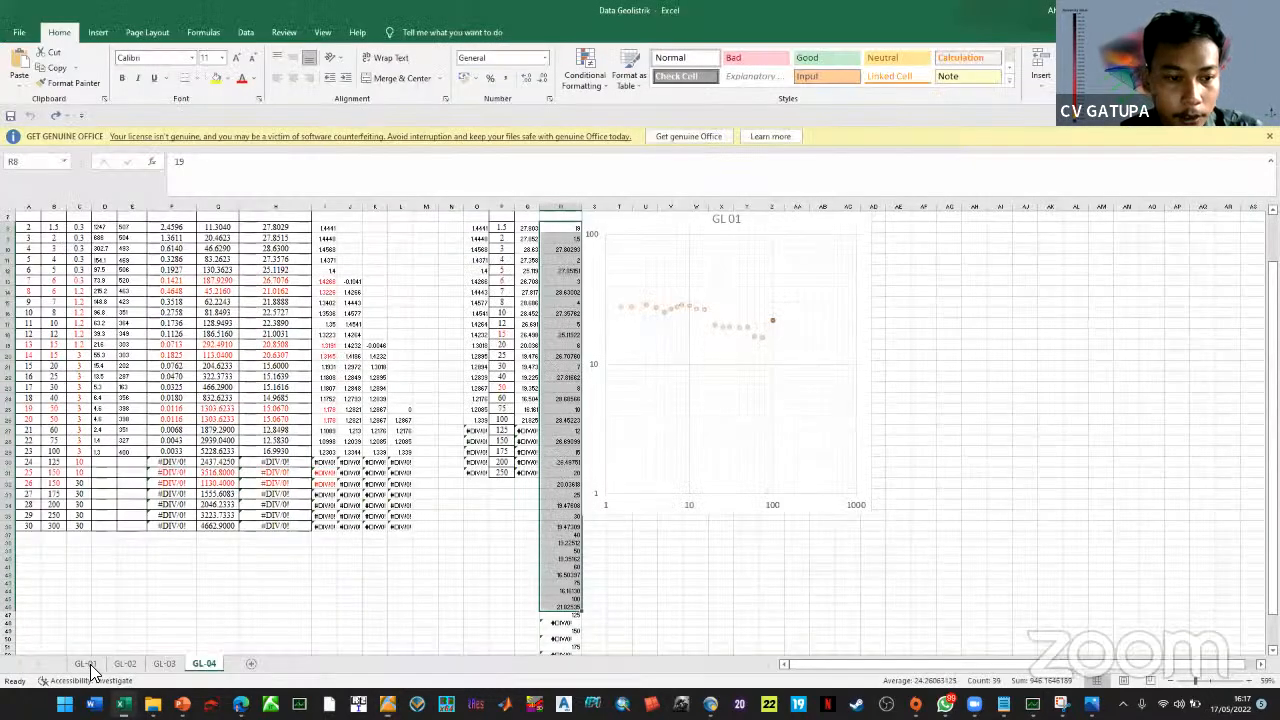
click(90, 664)
click(126, 664)
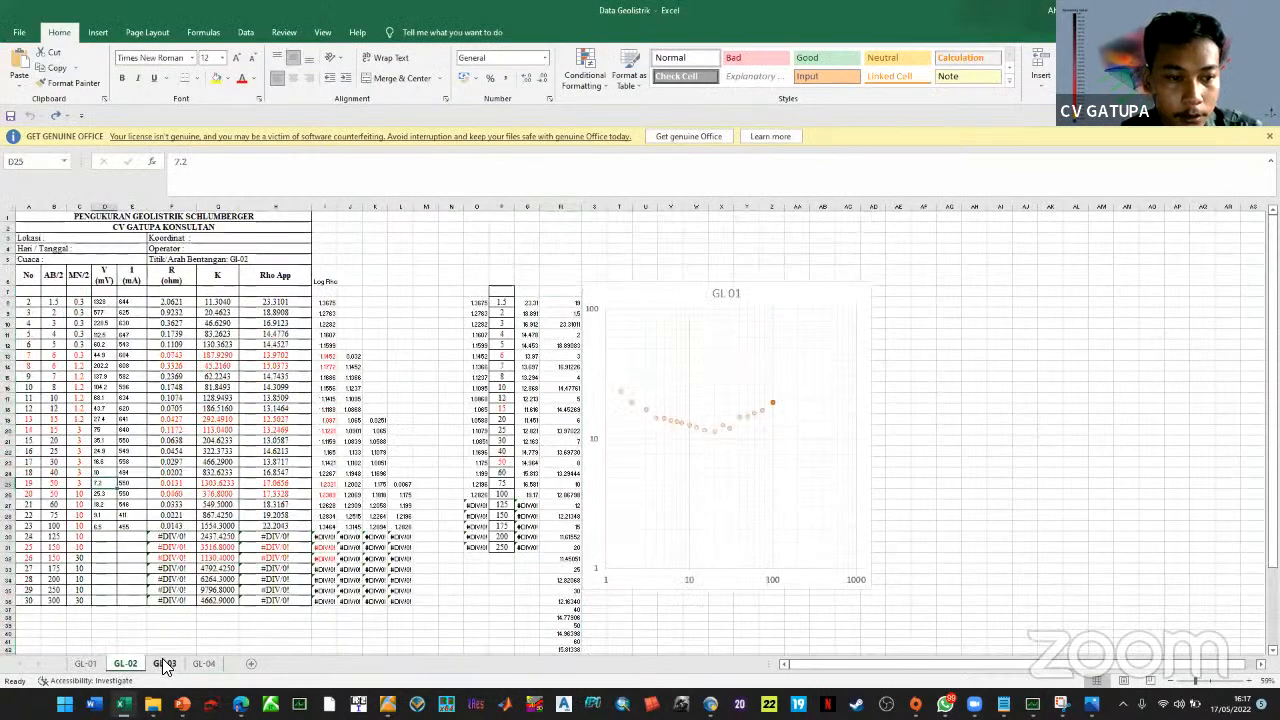
click(172, 663)
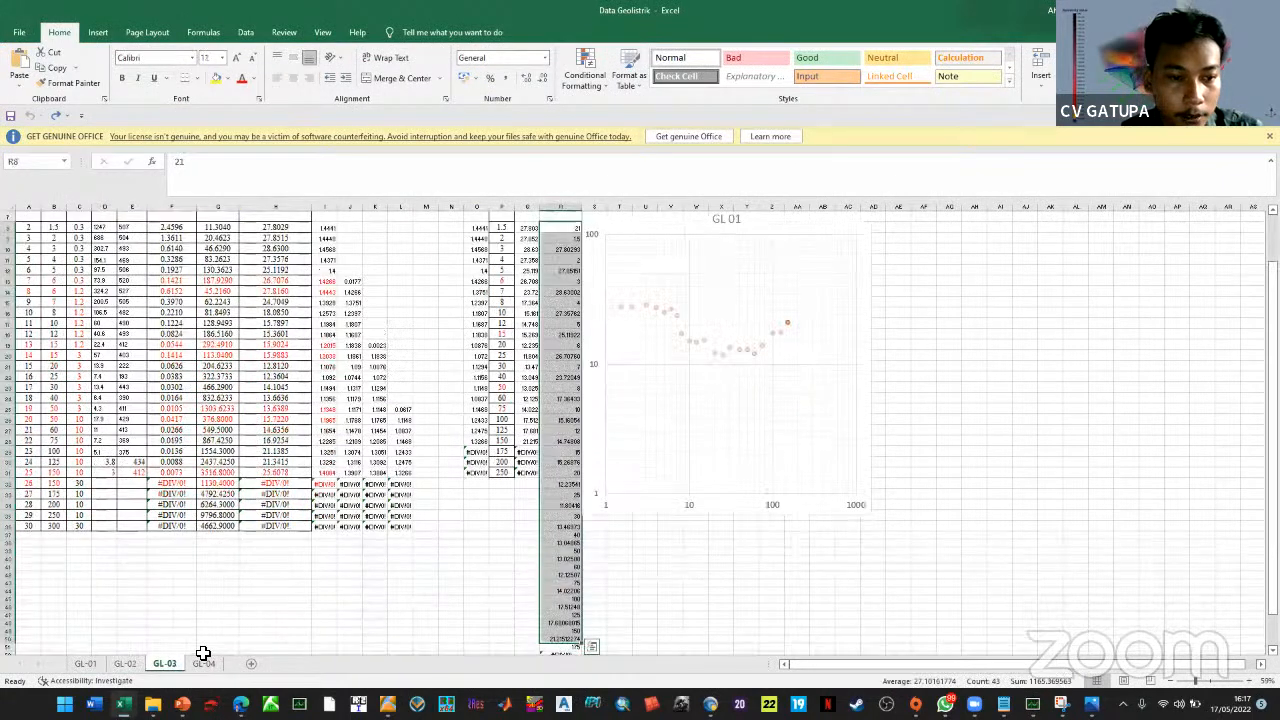
click(203, 663)
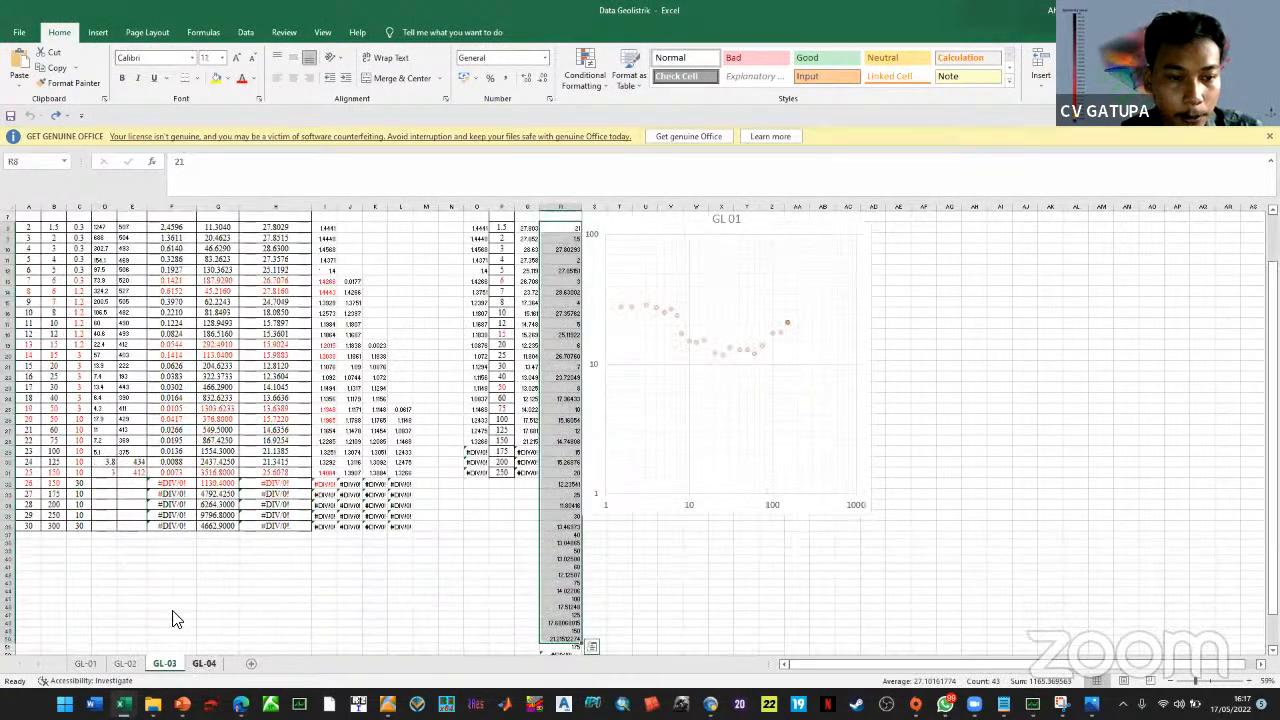
key(alt+Tab)
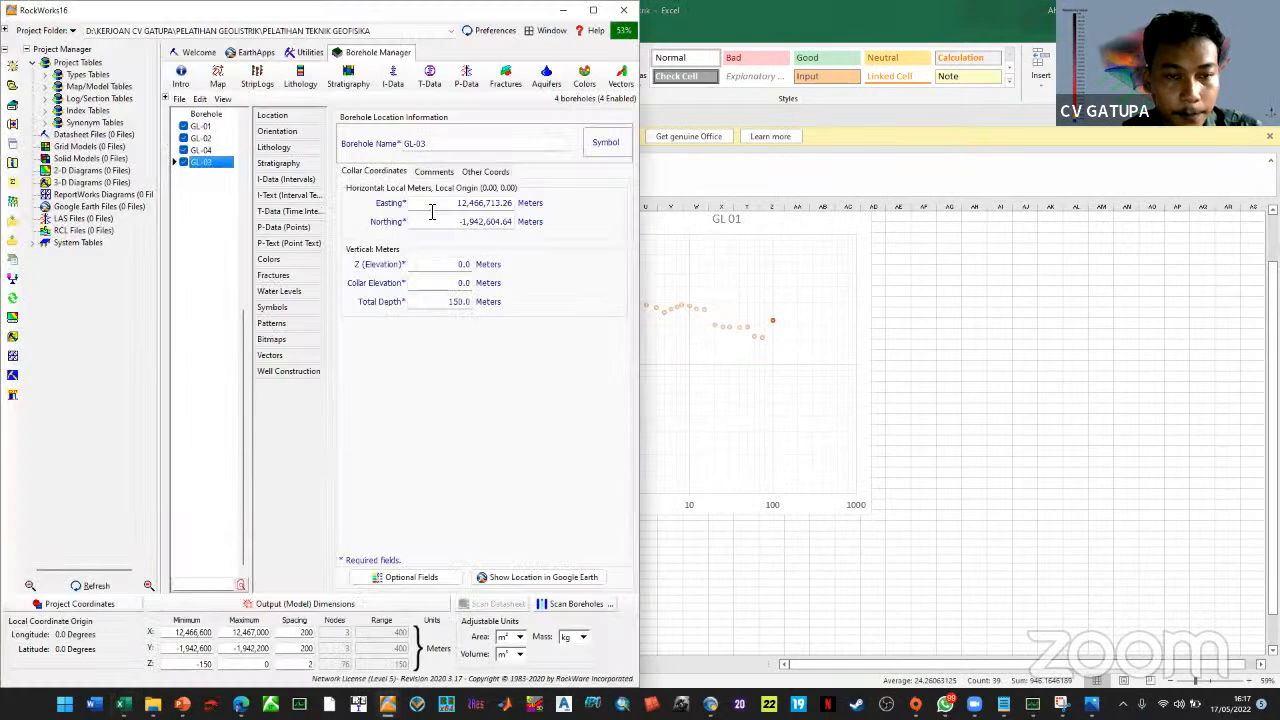
Enter a total depth of 100 m for GL-03, GL-01, GL-02 and GL-04
click(478, 297)
text(100)
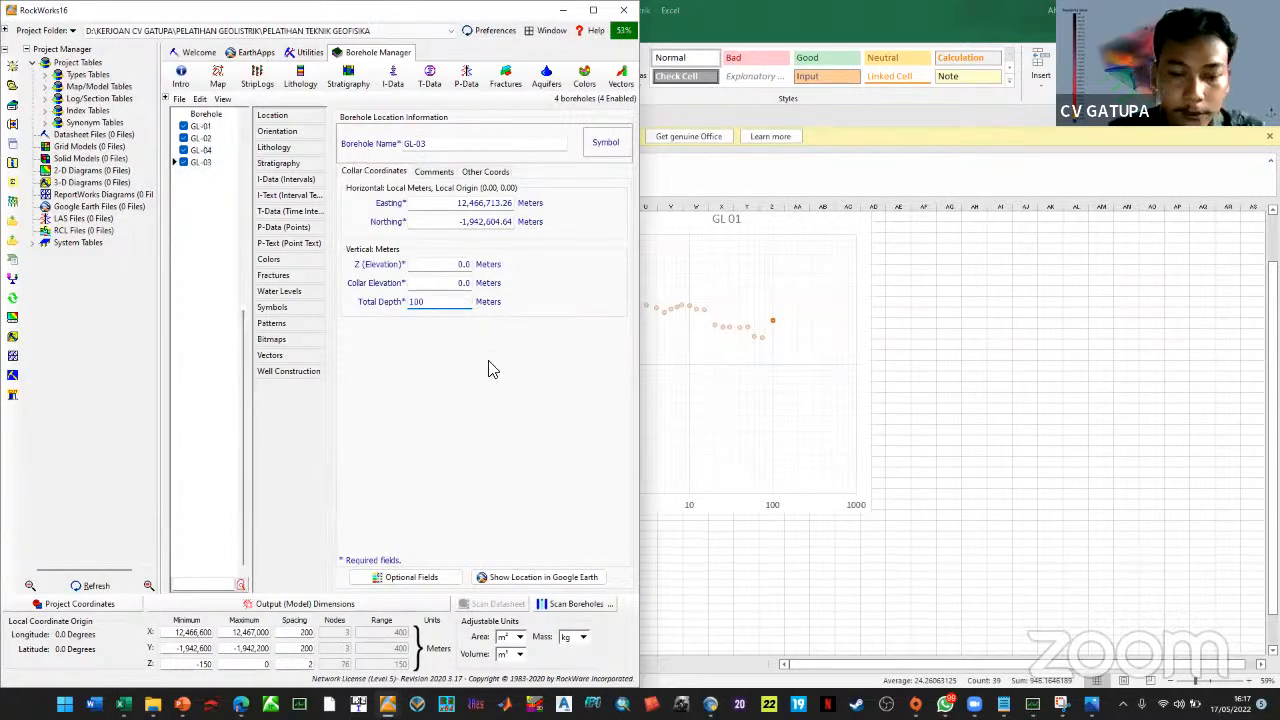
click(203, 127)
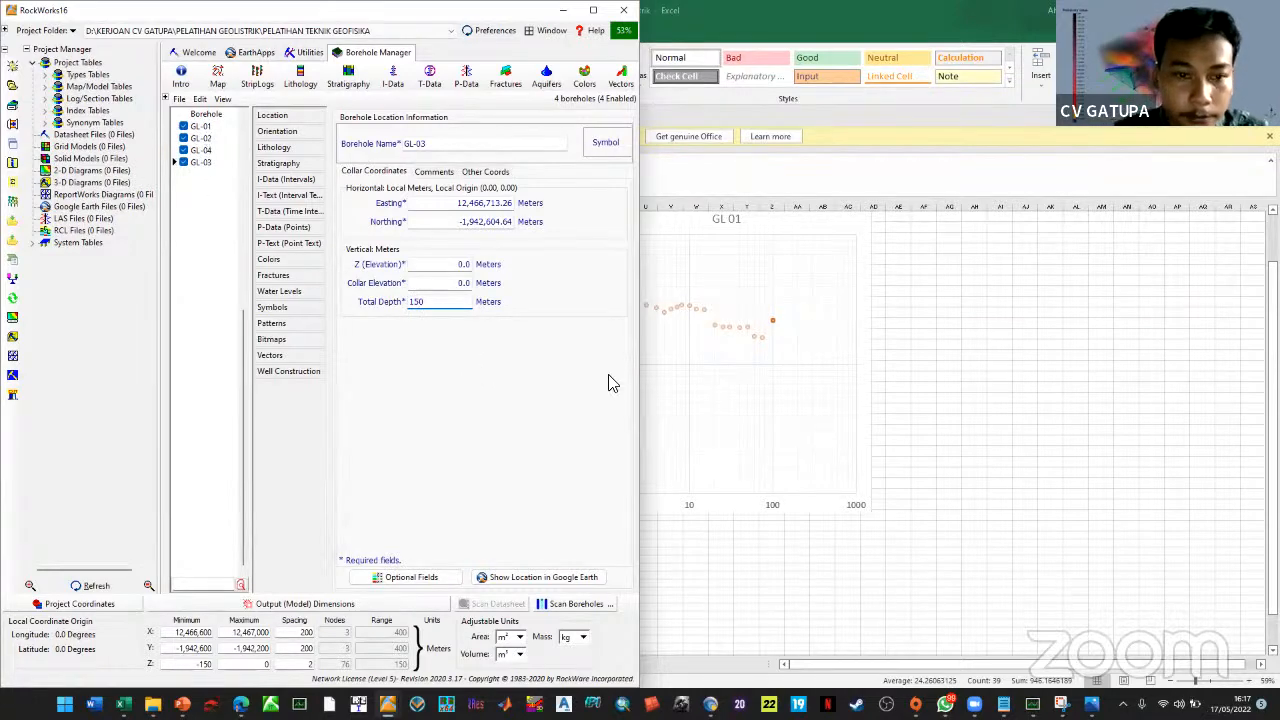
click(457, 302)
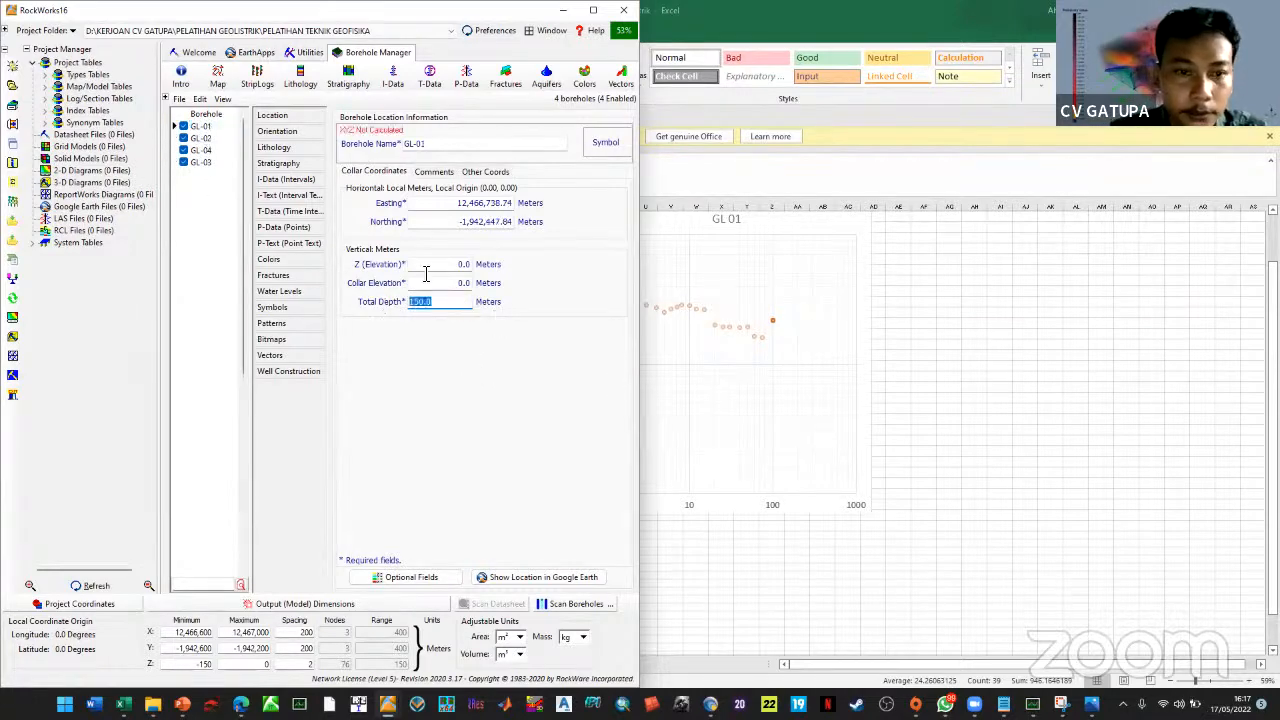
text(100)
click(207, 140)
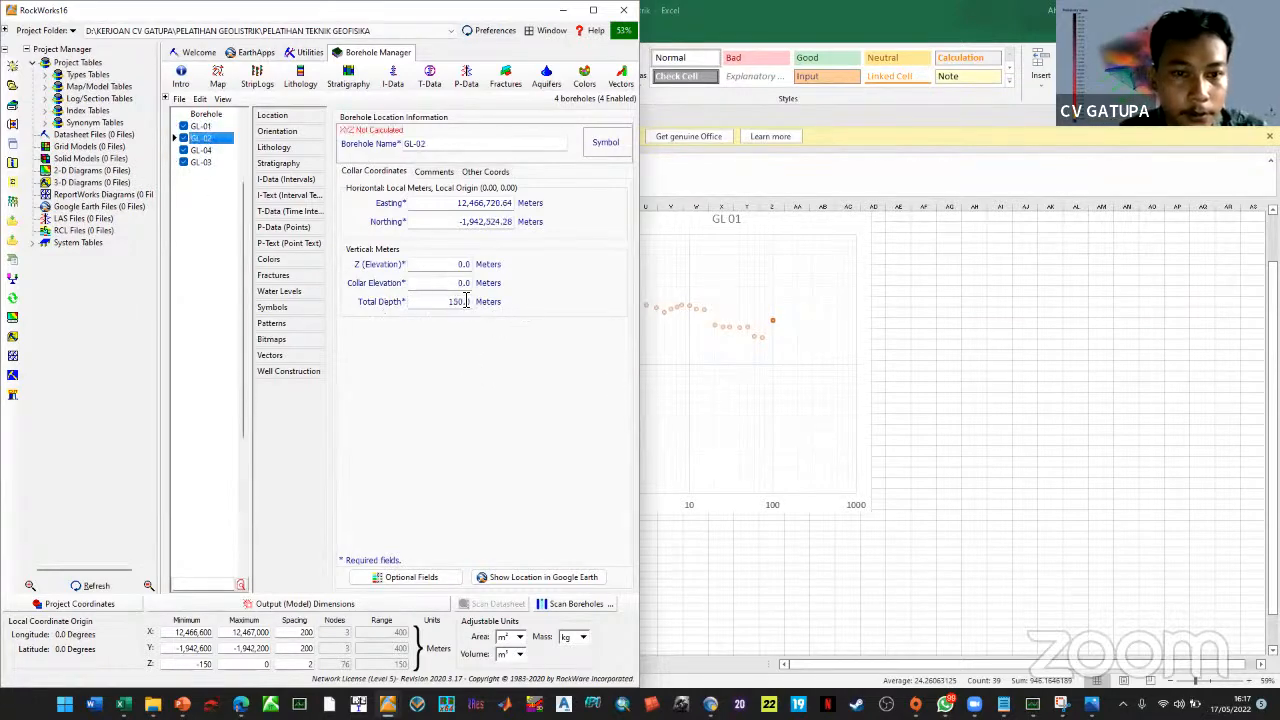
click(435, 302)
text(100)
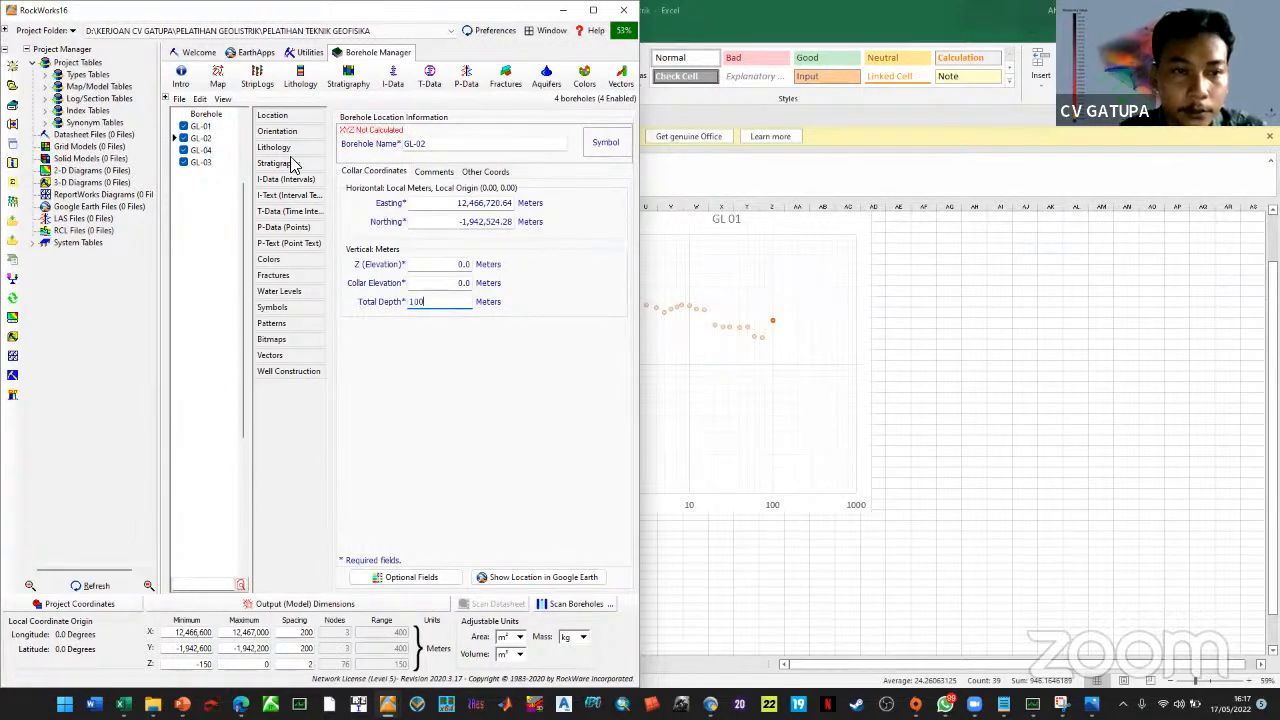
click(207, 150)
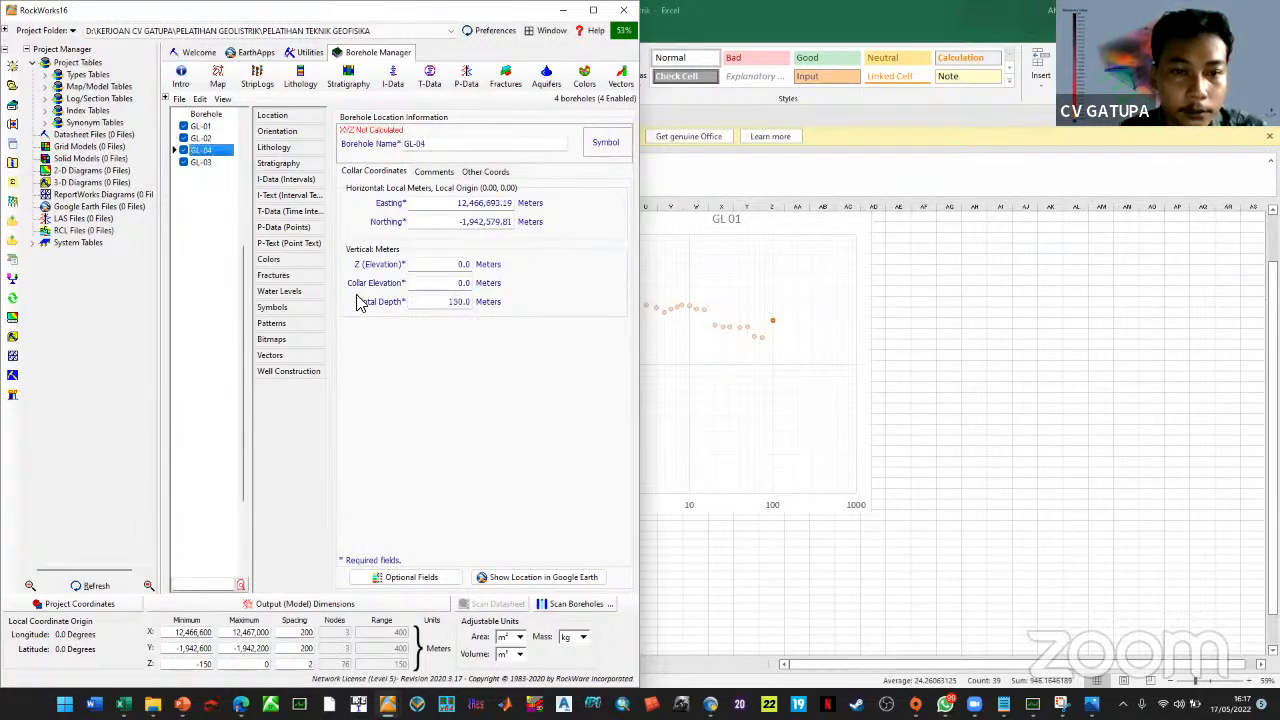
click(435, 302)
text(100)
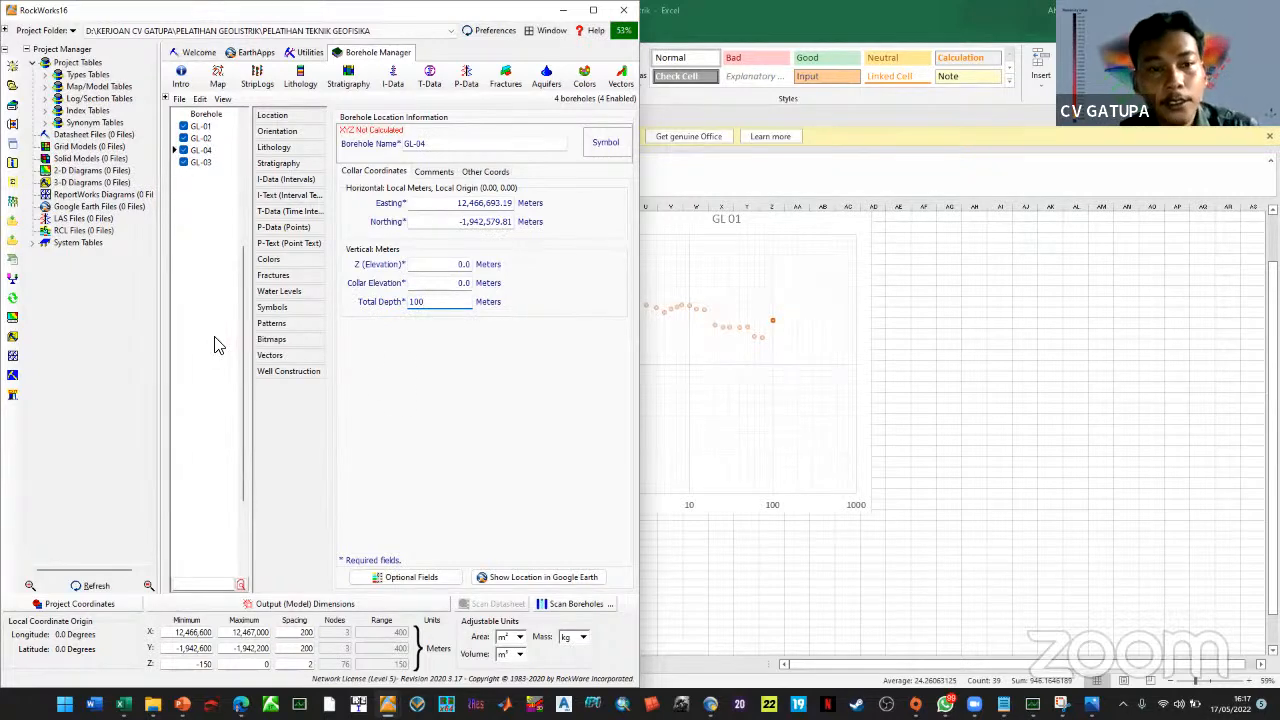
key(Return)
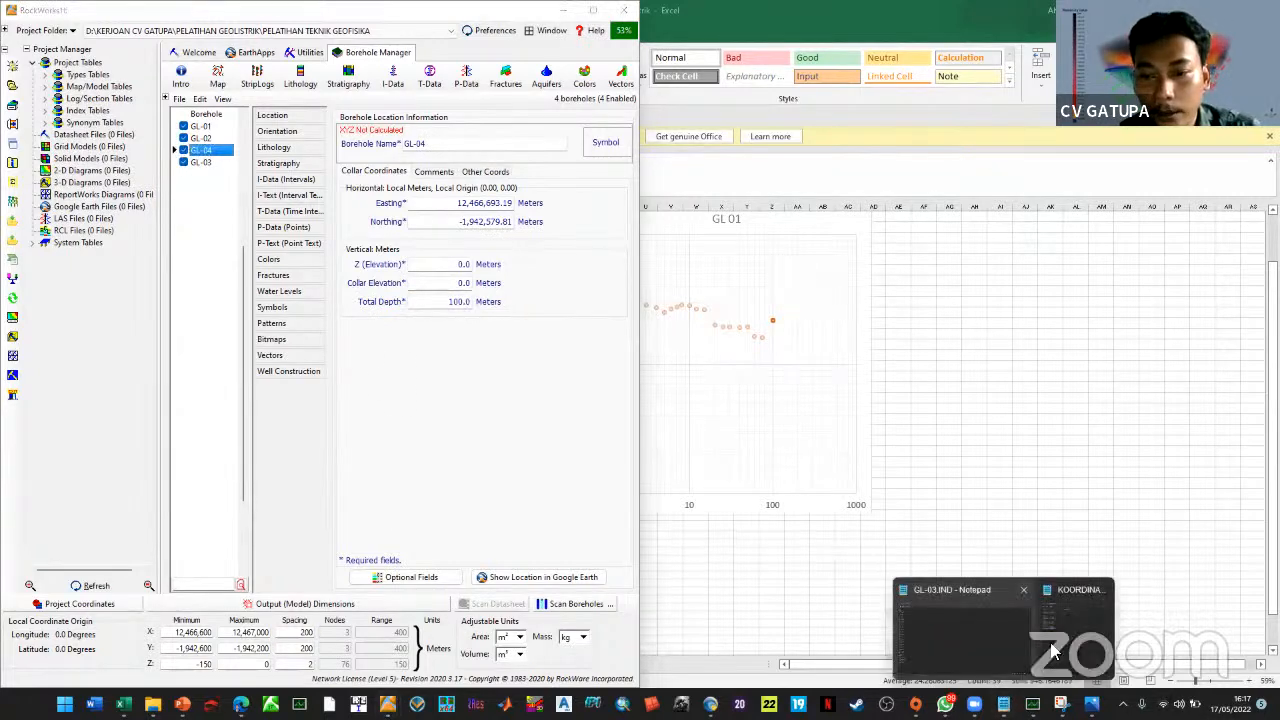
click(1055, 652)
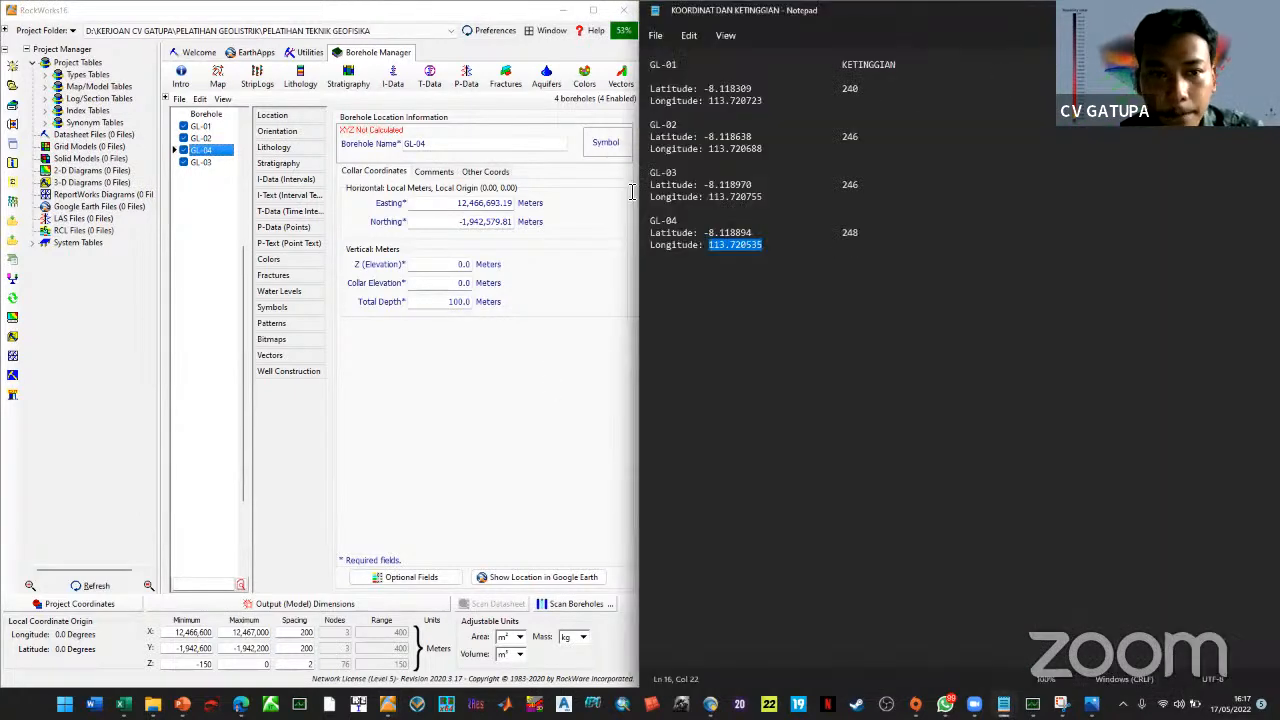
Set GL-01's elevation to 240 m and start editing GL-02's elevation
click(208, 127)
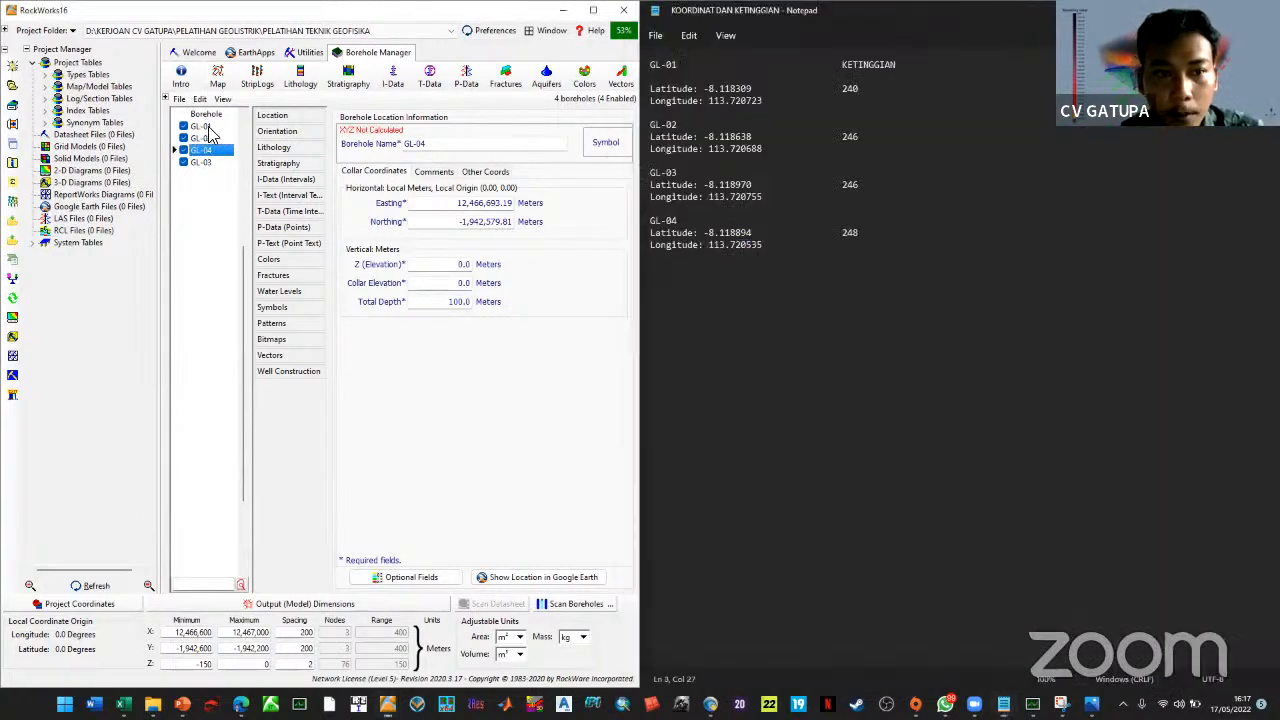
click(208, 127)
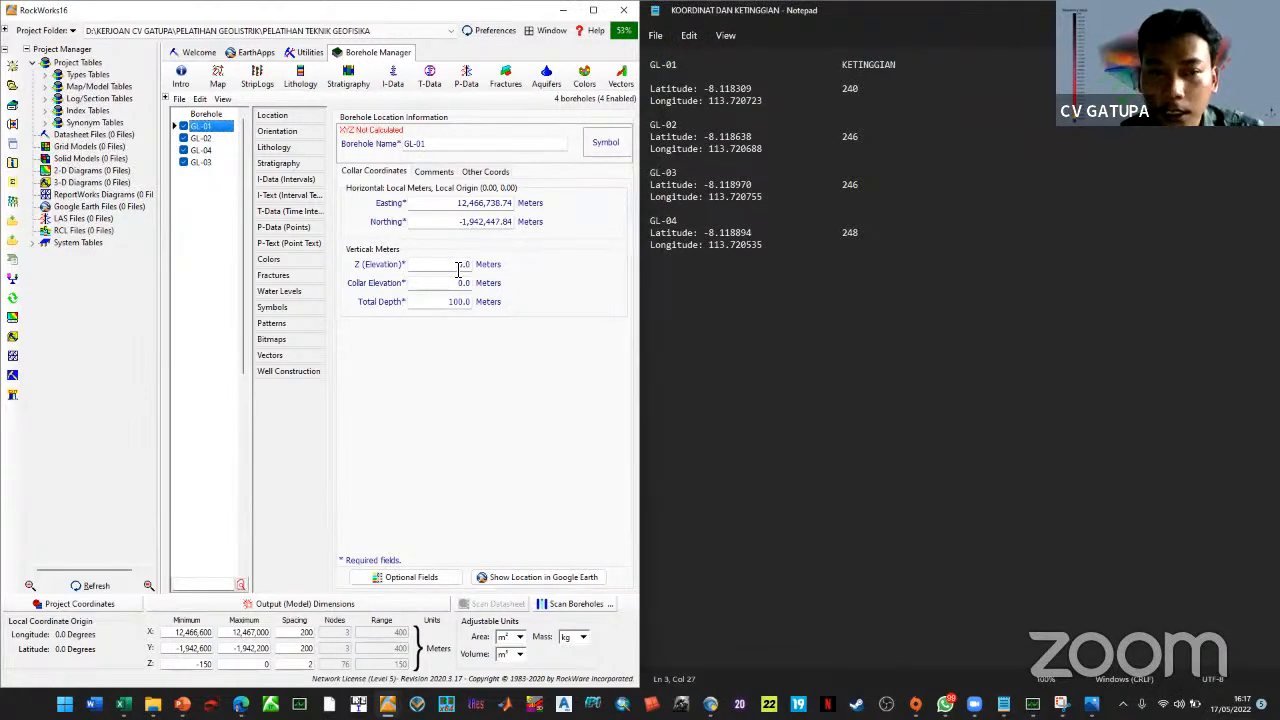
click(434, 264)
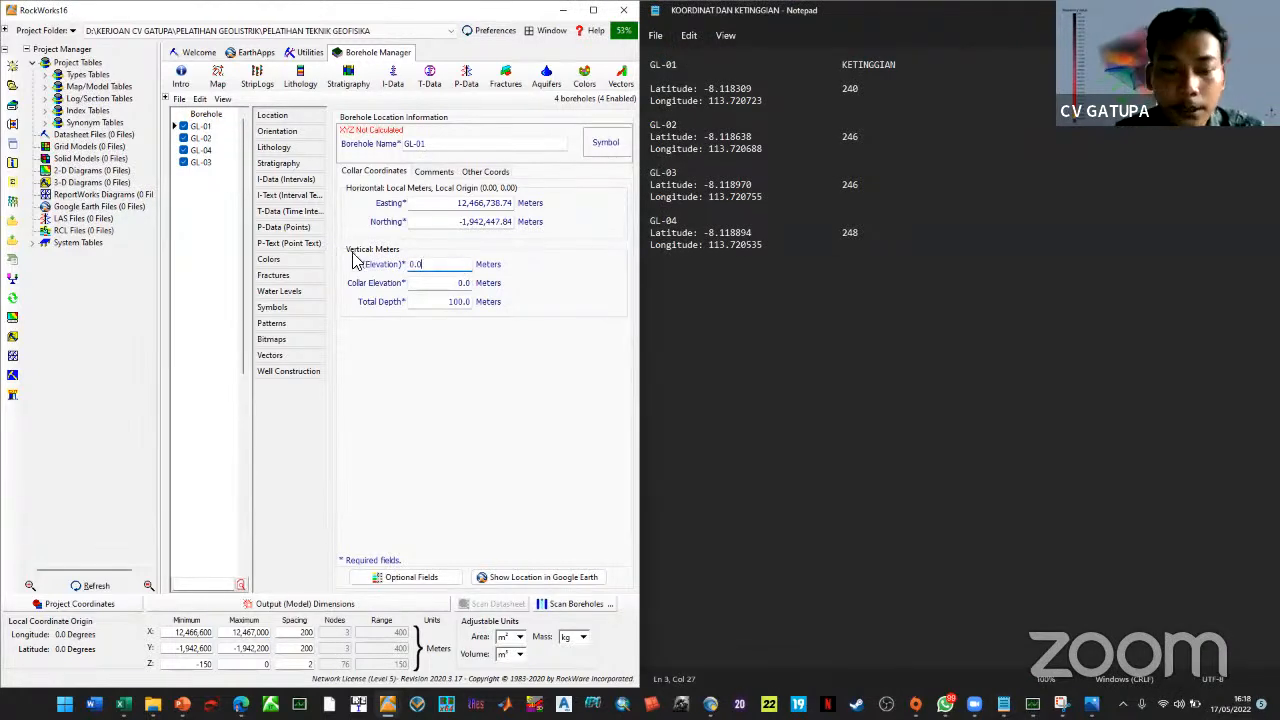
text(240)
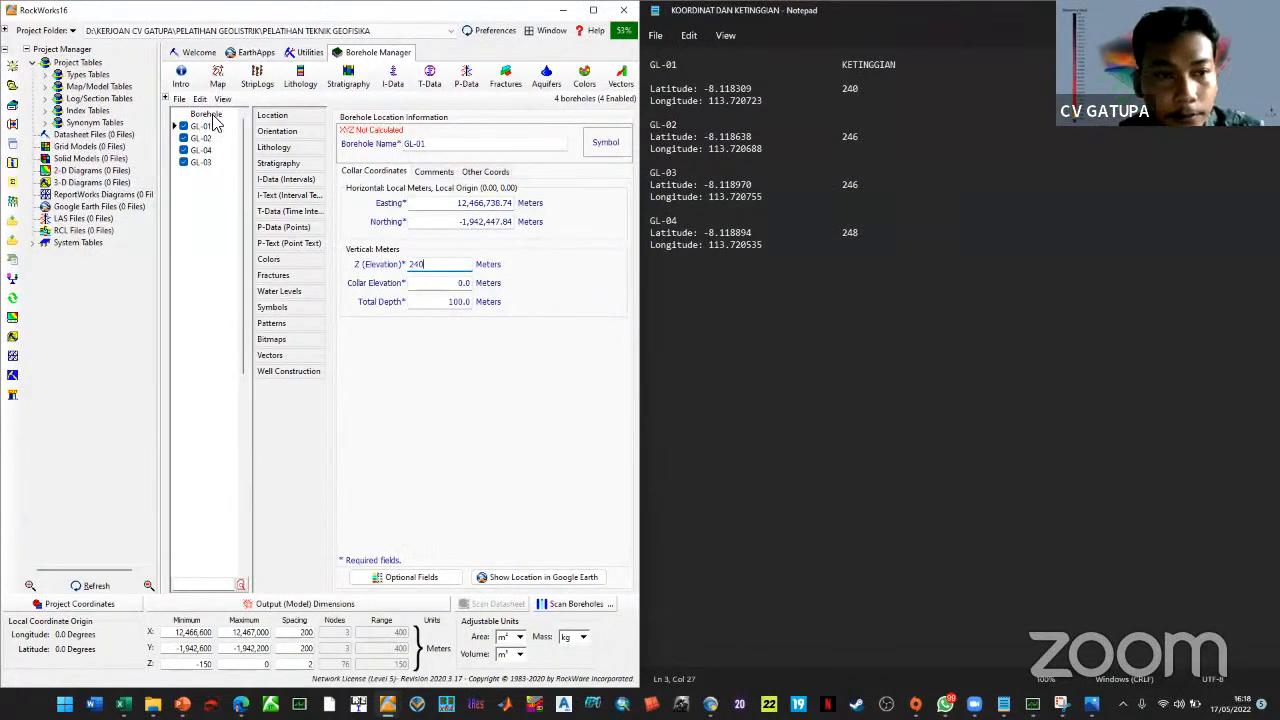
click(205, 137)
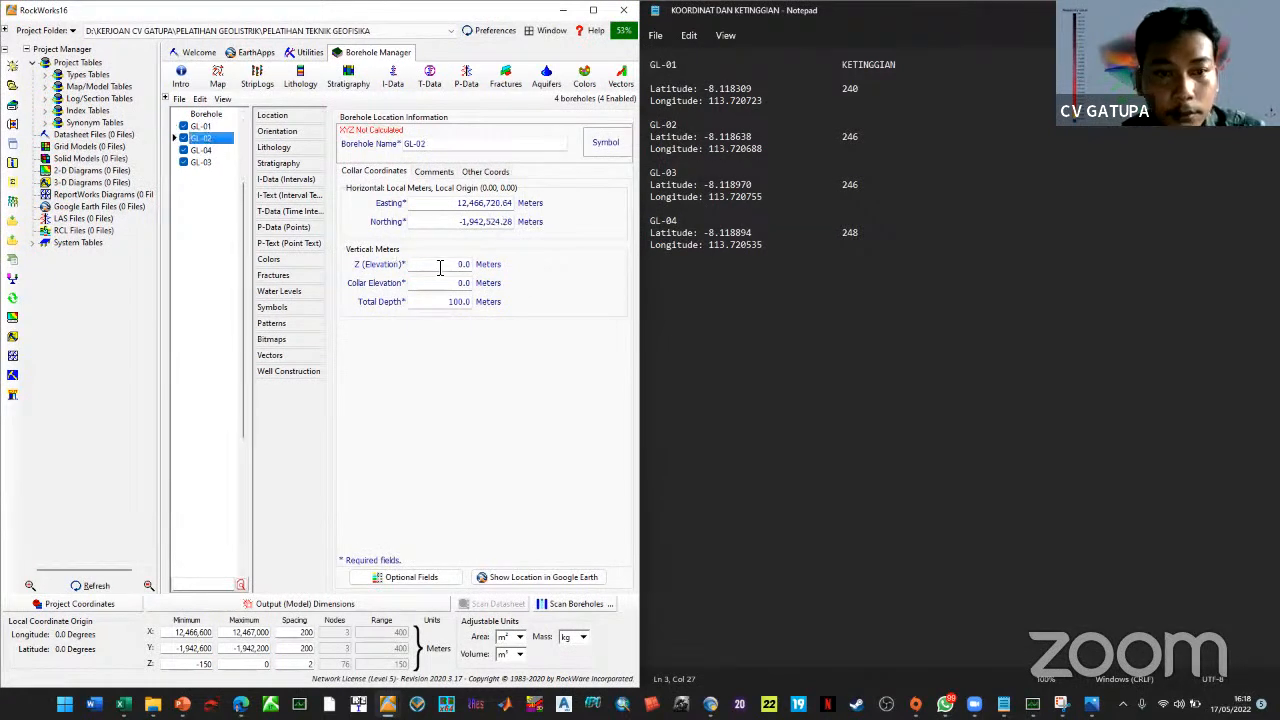
click(436, 264)
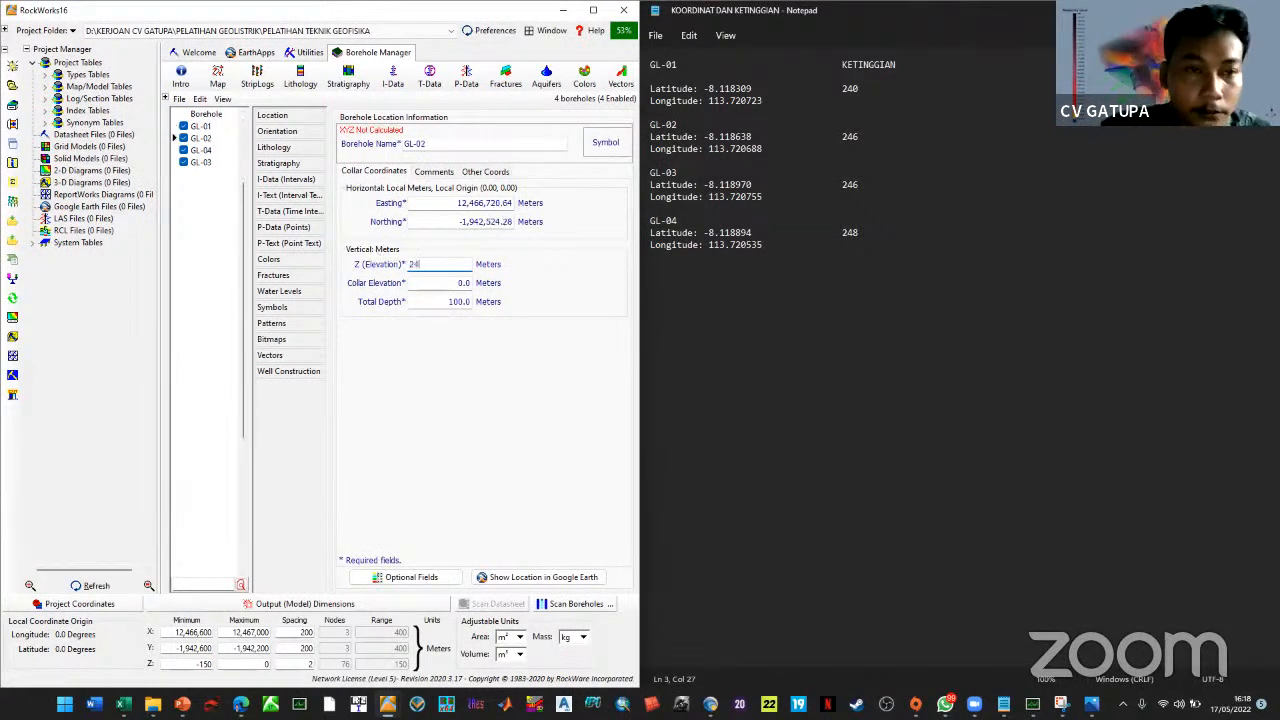
Set GL-03's elevation to 246 m and GL-04's to 248 m, then view Lithology
click(202, 162)
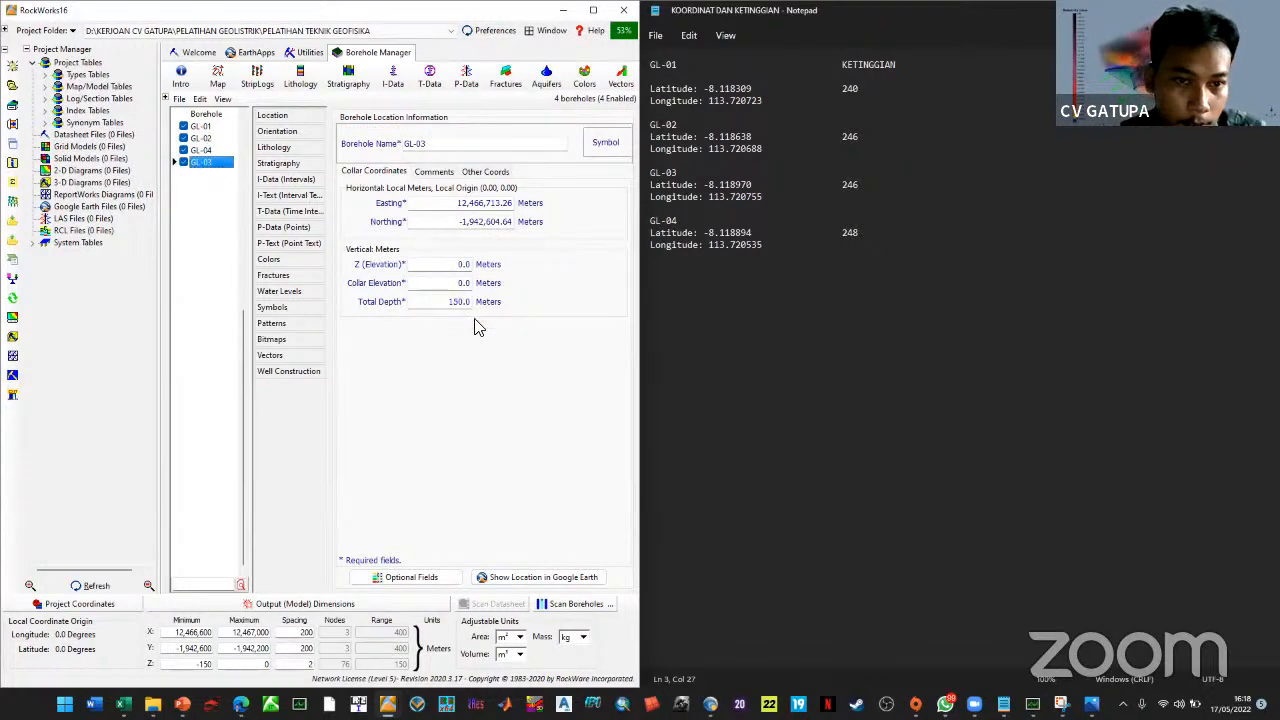
drag(458, 264, 392, 264)
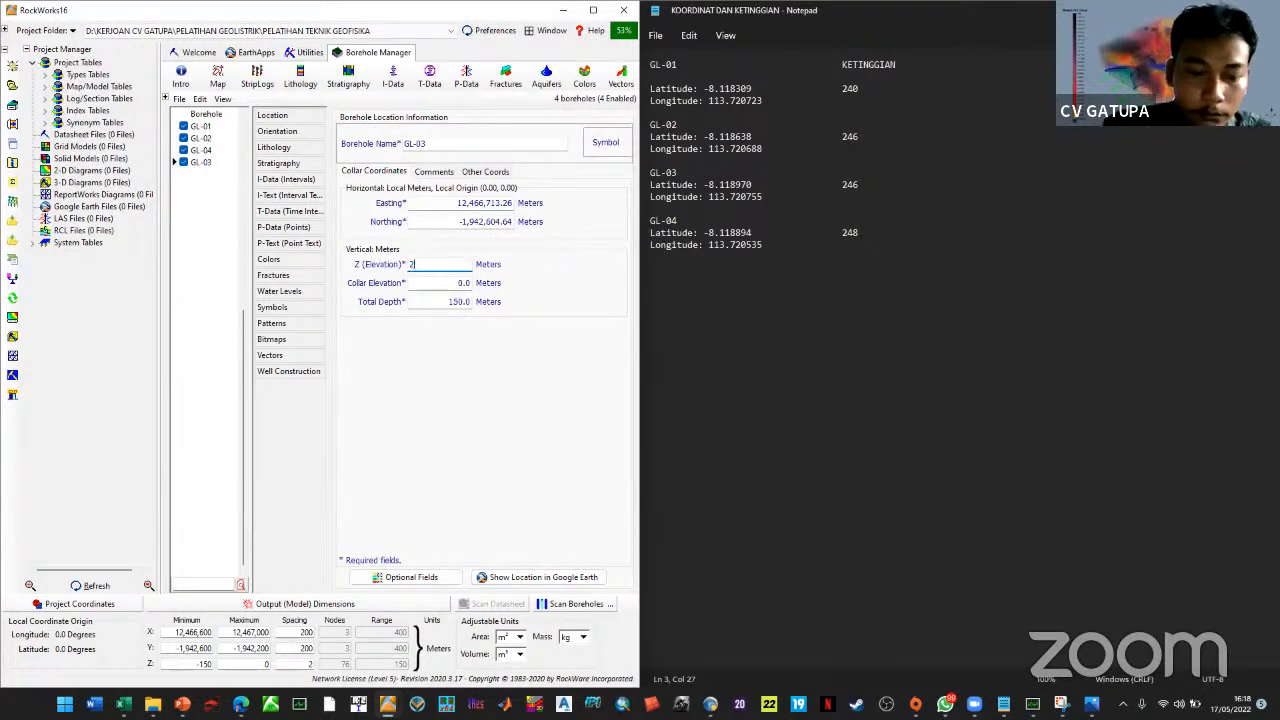
text(246)
click(201, 150)
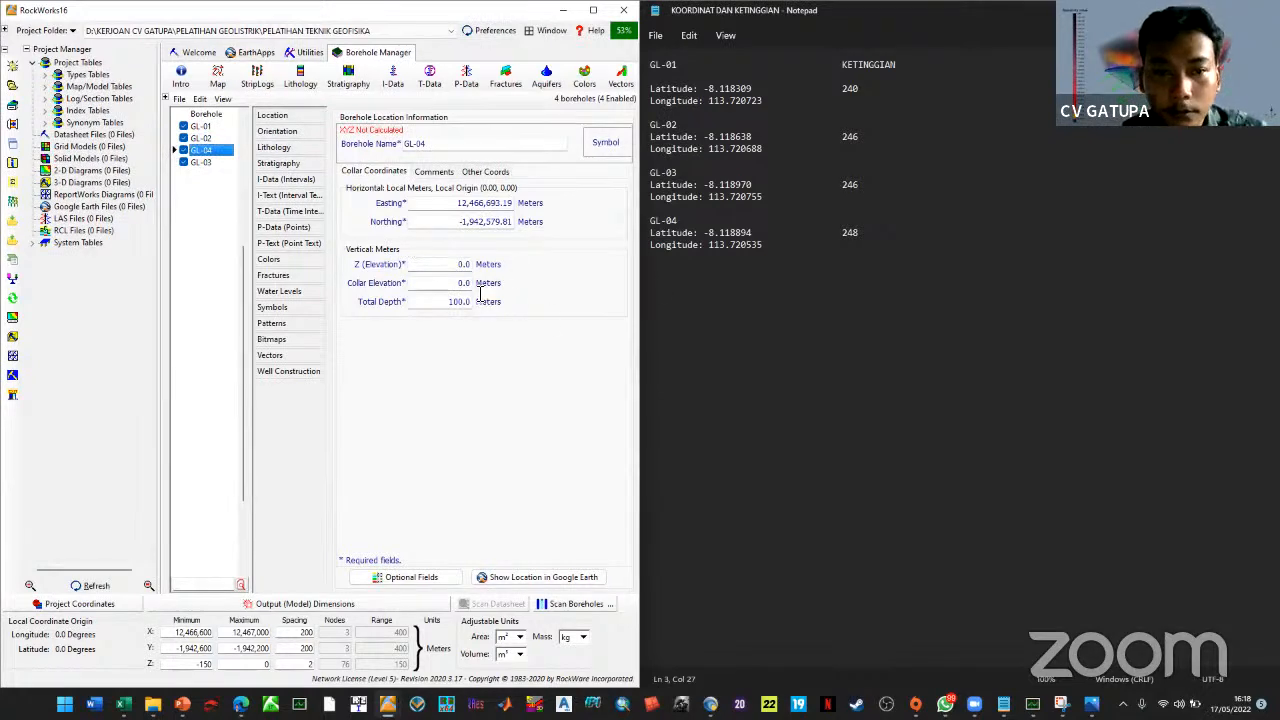
drag(466, 264, 390, 264)
text(248)
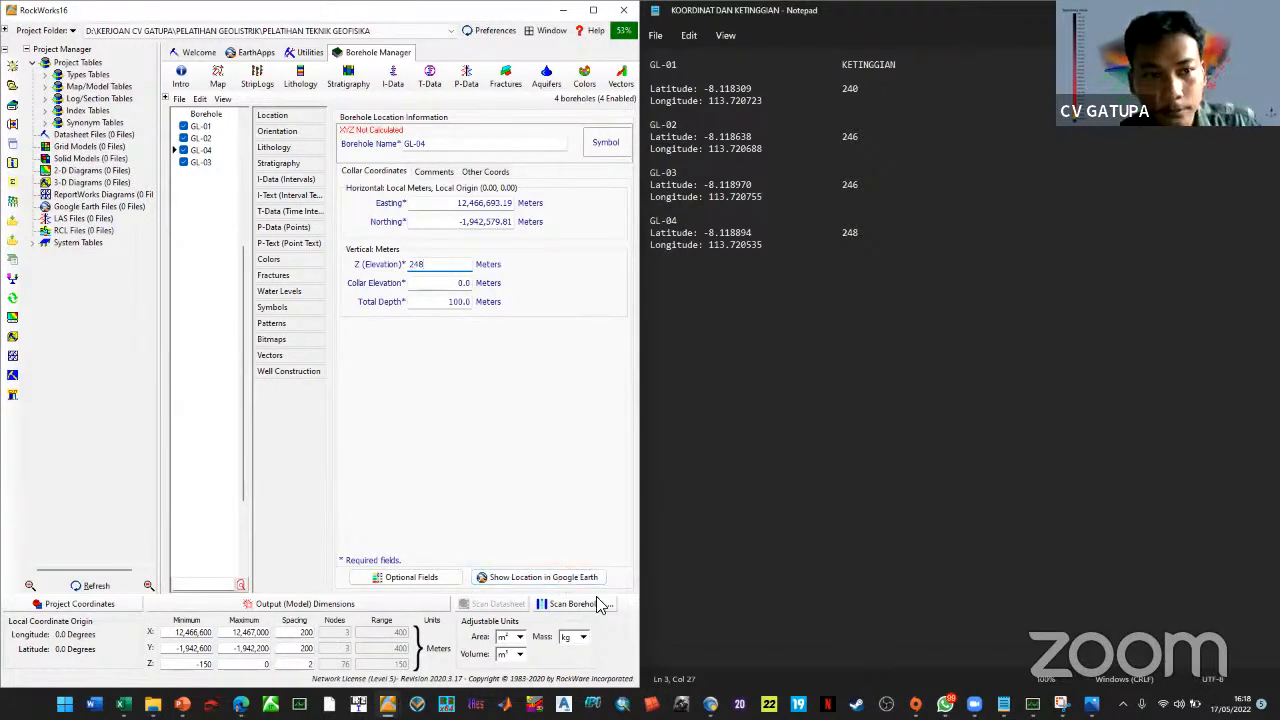
click(278, 148)
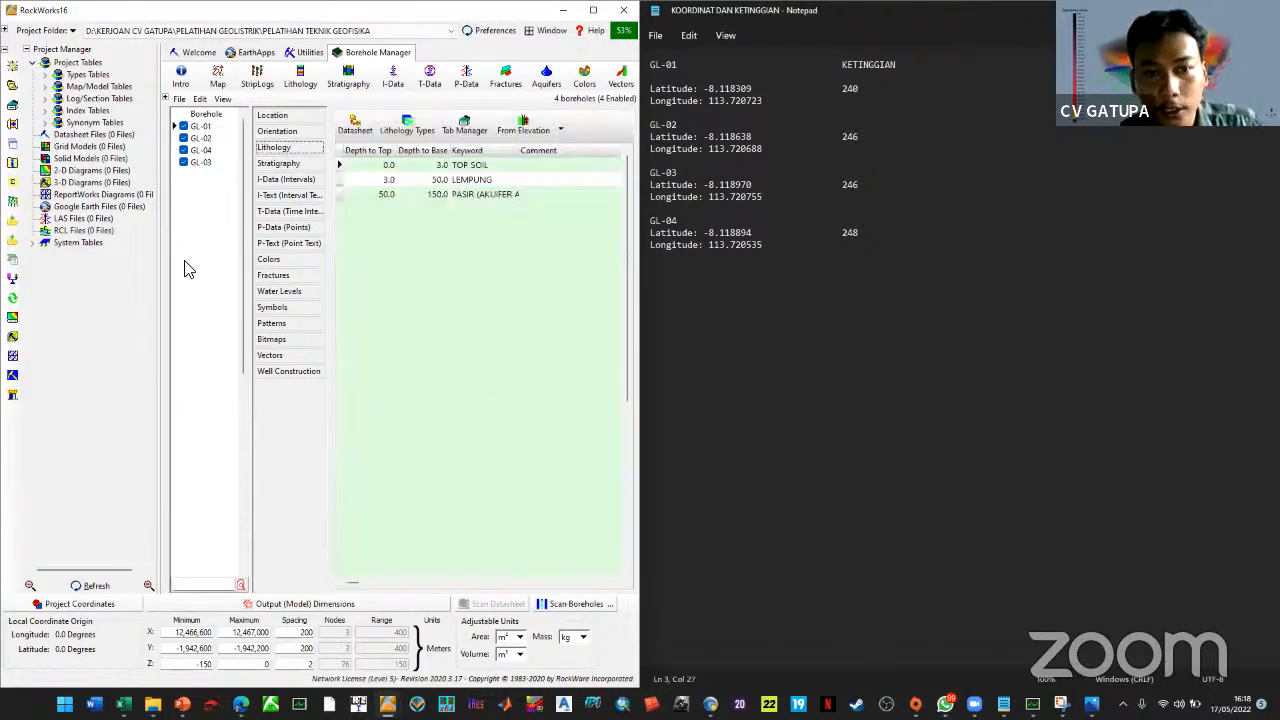
Return to RockWorks16 and open GL-01's lithology datasheet for editing
mouse_move(944, 704)
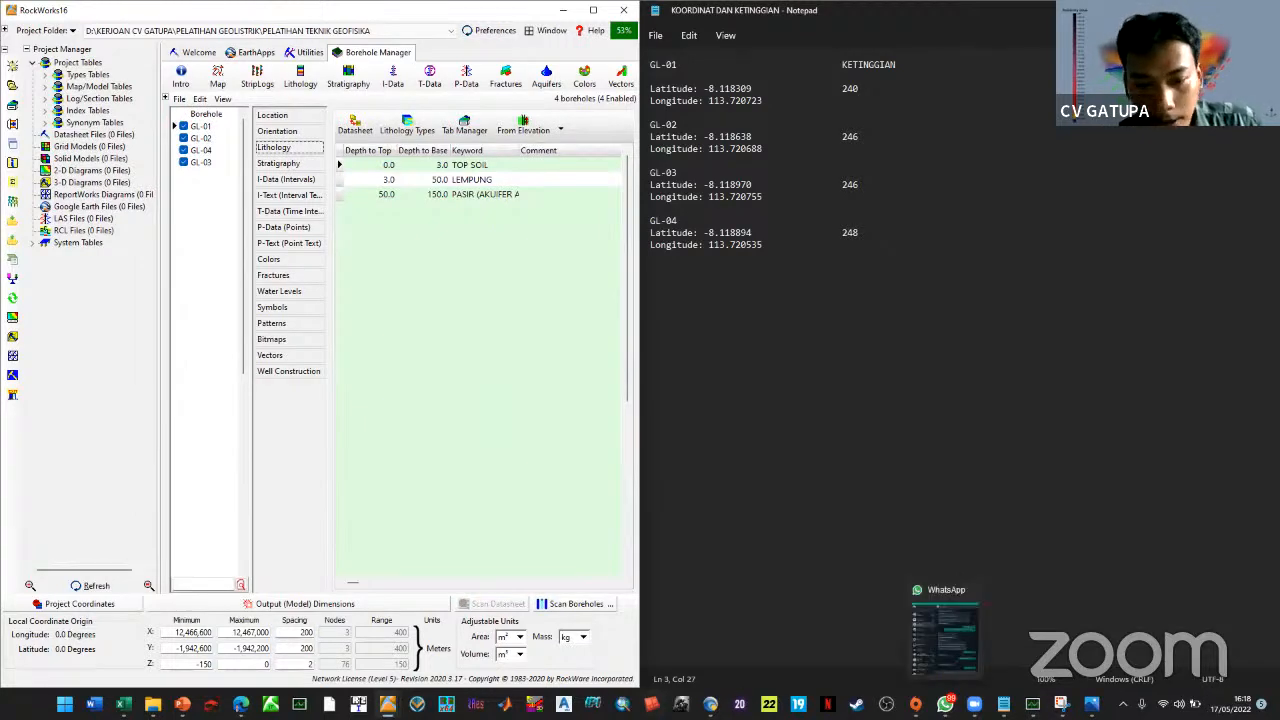
mouse_move(710, 700)
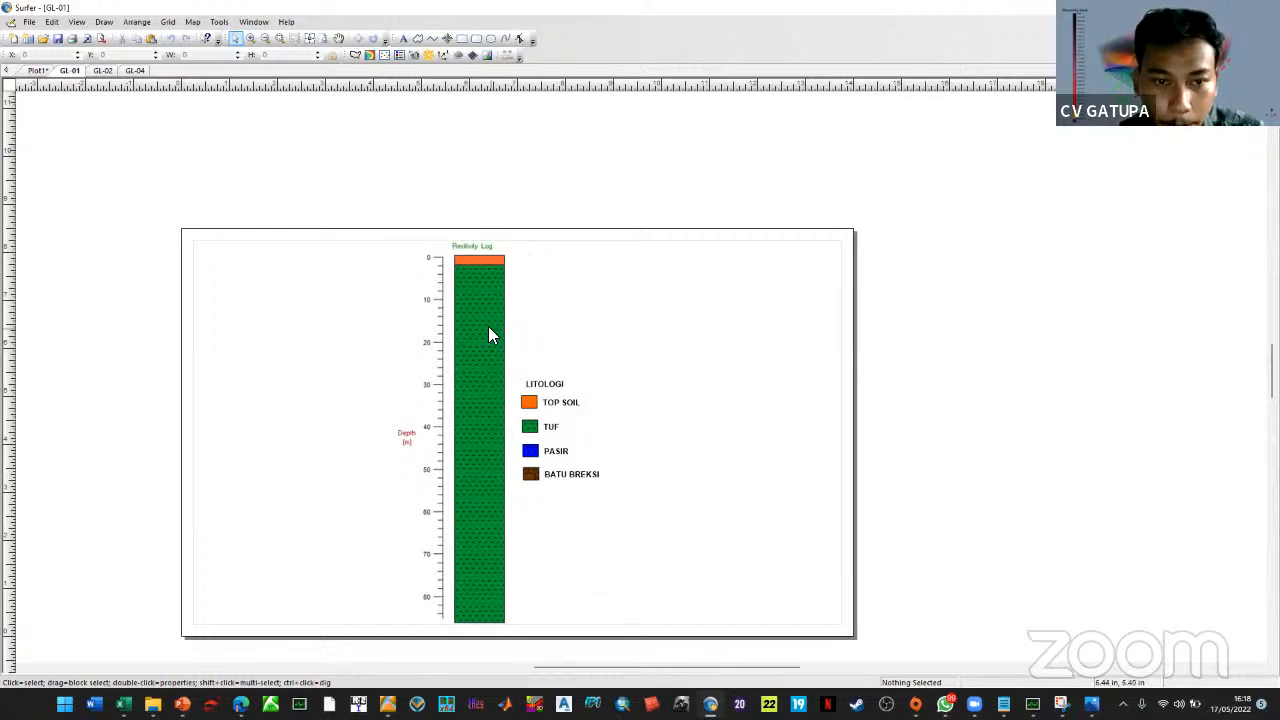
key(alt+Tab)
click(357, 127)
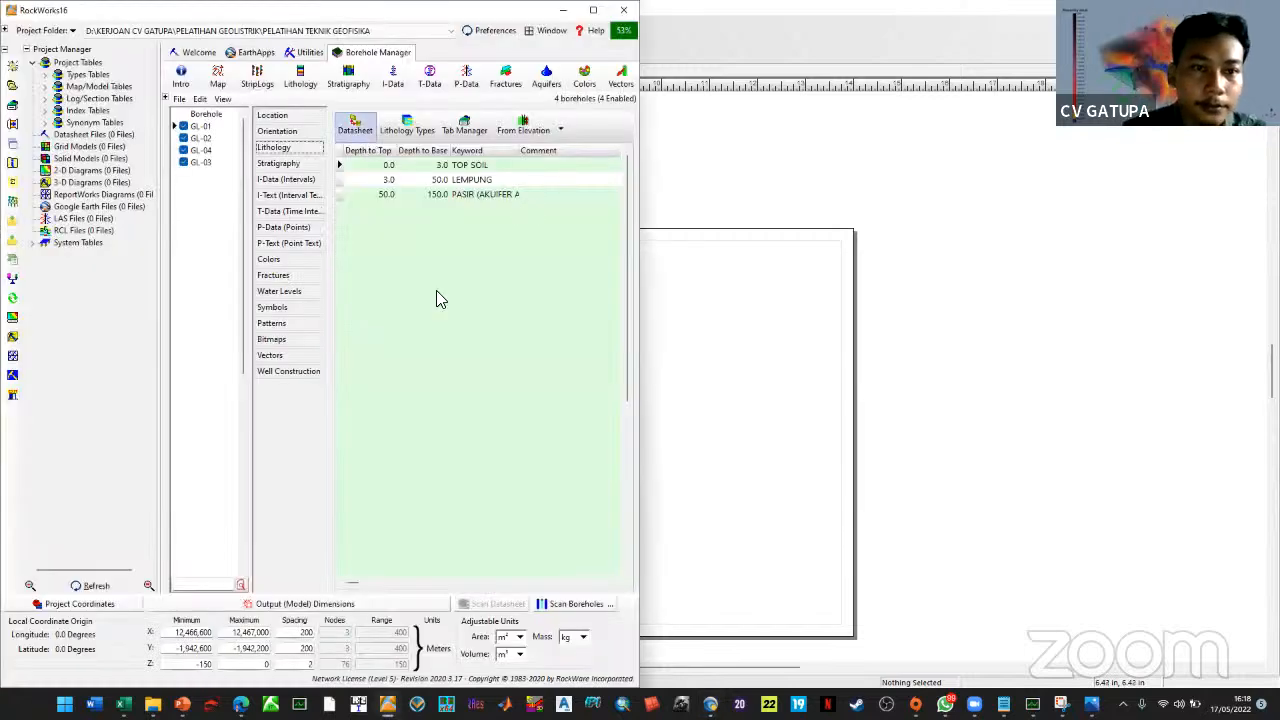
Set TOP SOIL to 0–2 m and LEMPUNG to 2–100 m, delete the PASIR row, and save
click(255, 200)
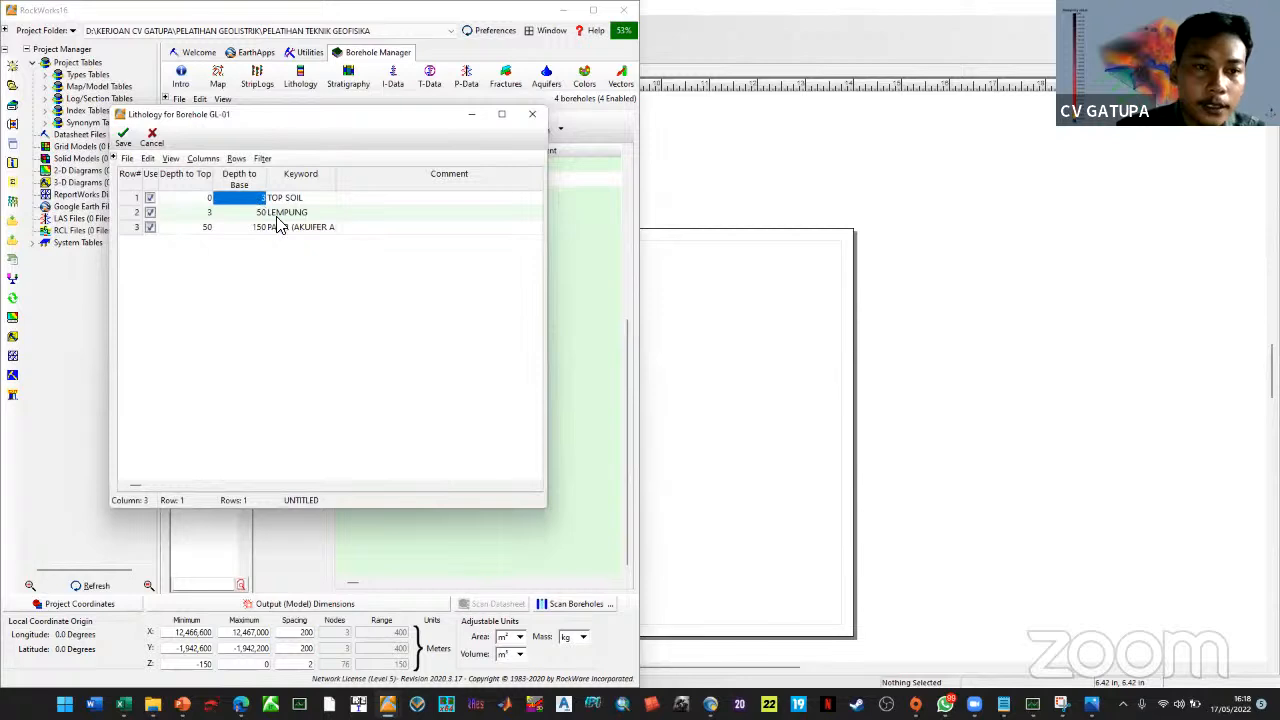
text(2)
drag(251, 230, 207, 242)
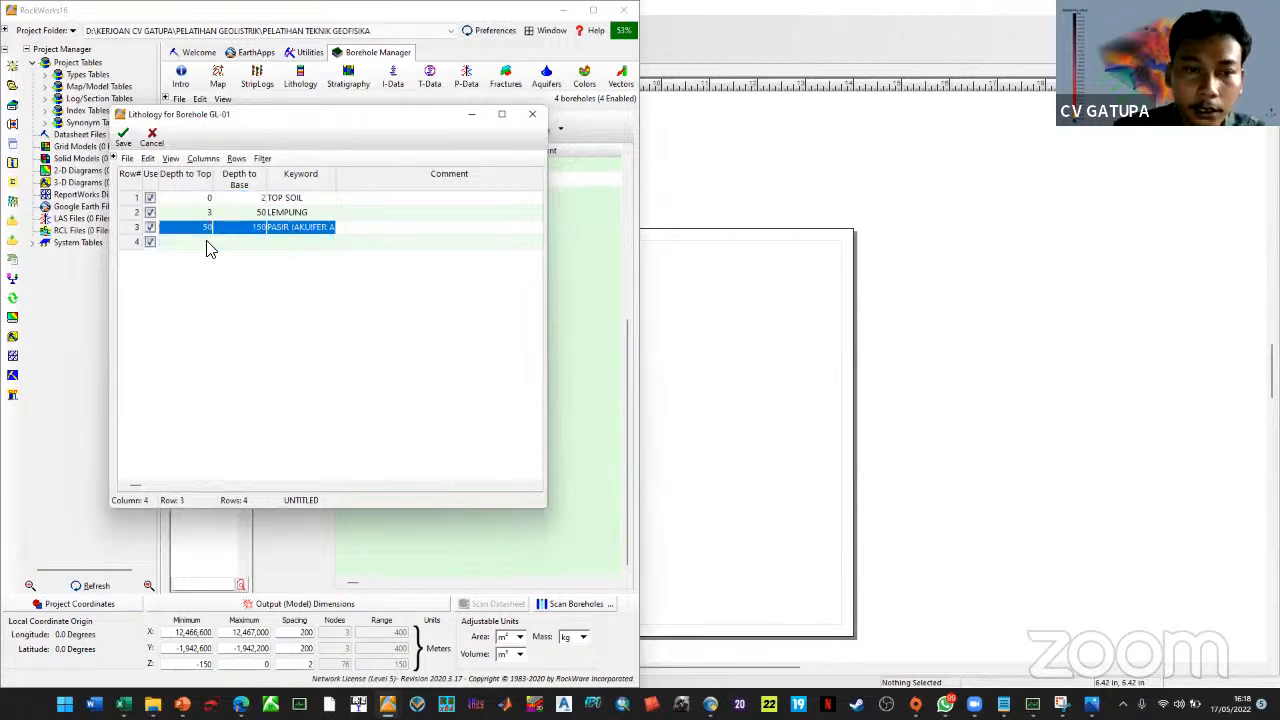
key(Delete)
click(204, 214)
text(2)
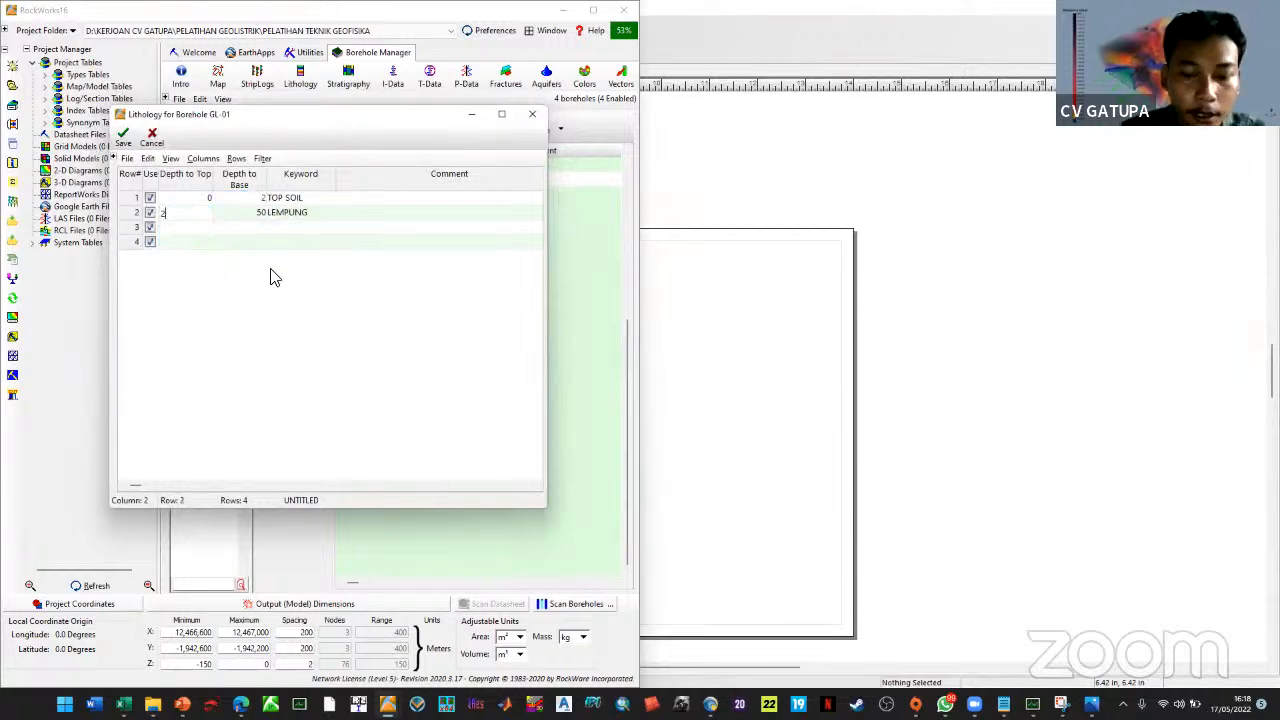
key(Tab)
text(1)
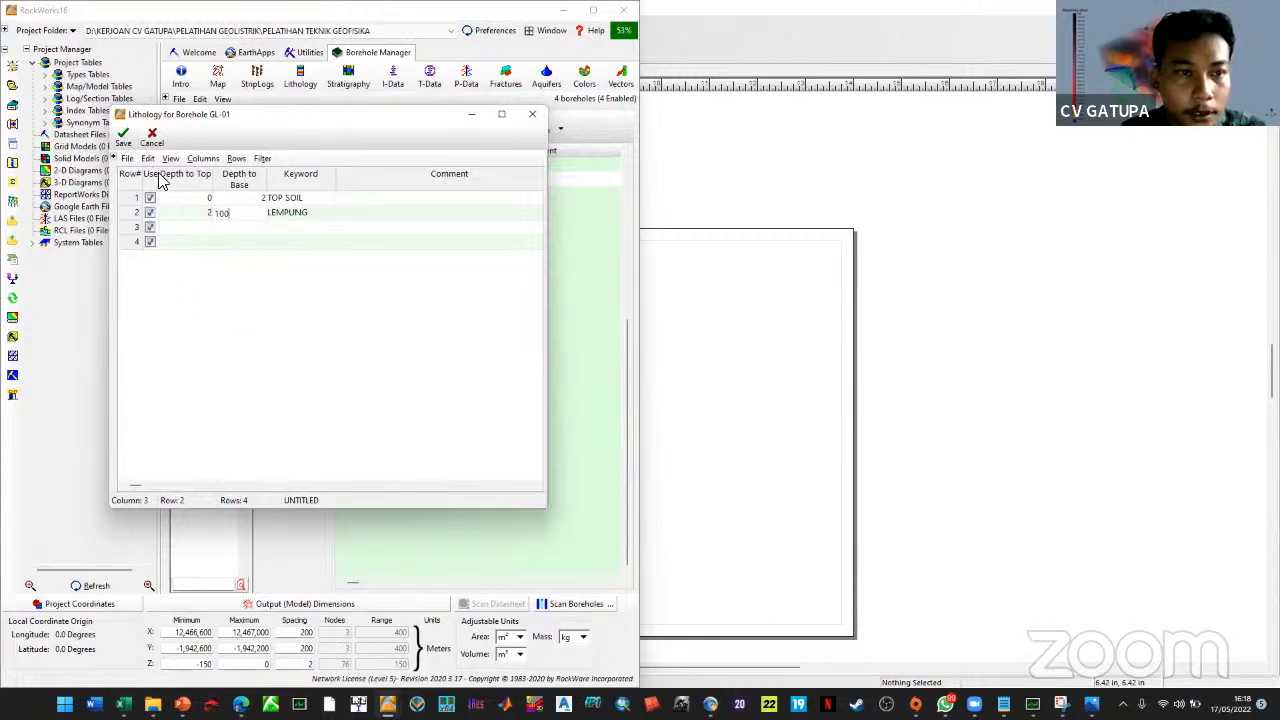
click(123, 137)
key(Return)
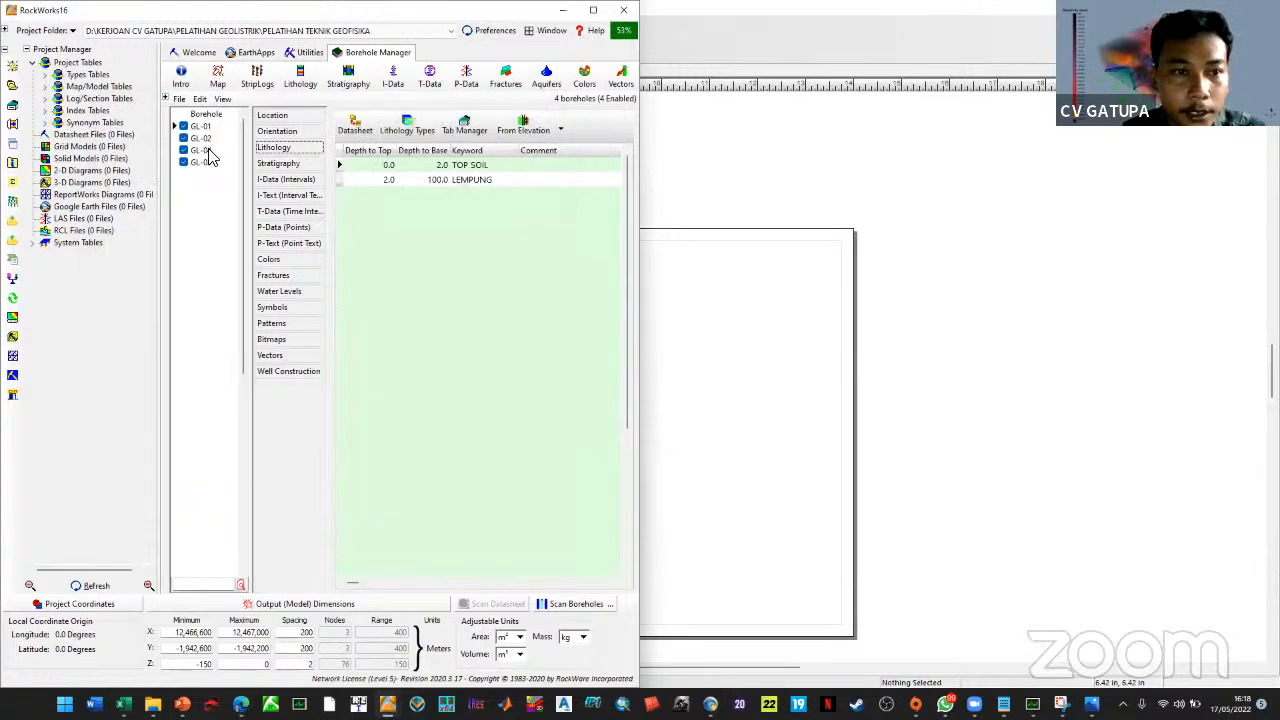
click(201, 138)
key(alt+Tab)
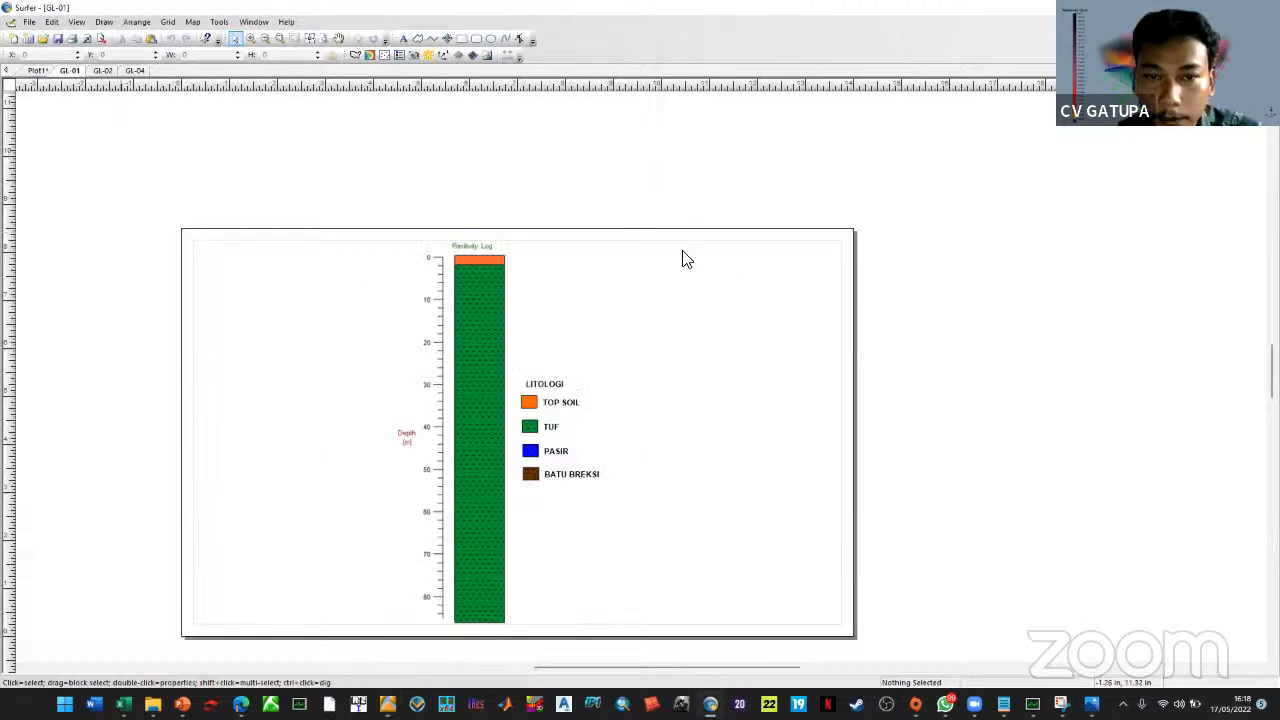
Open GL-02's lithology datasheet and set TOP SOIL's base to 2 m, checking the Surfer strip log
key(ctrl+Tab)
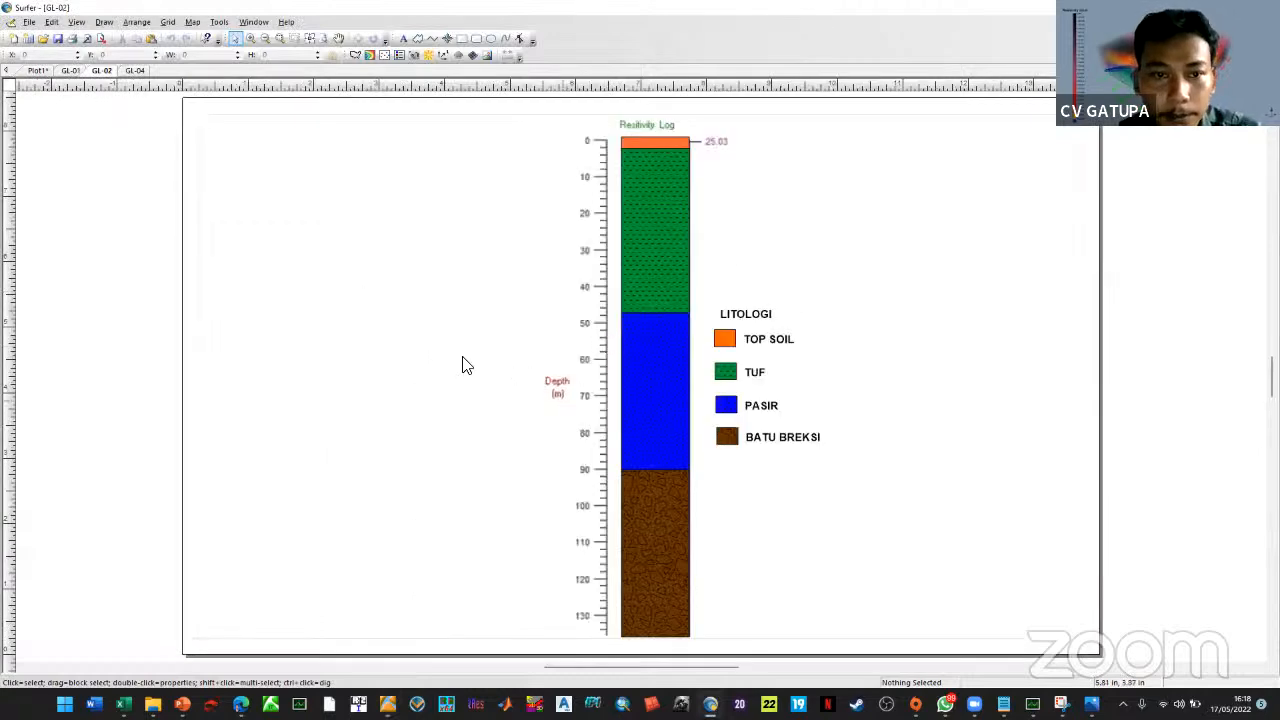
key(alt+Tab)
click(355, 130)
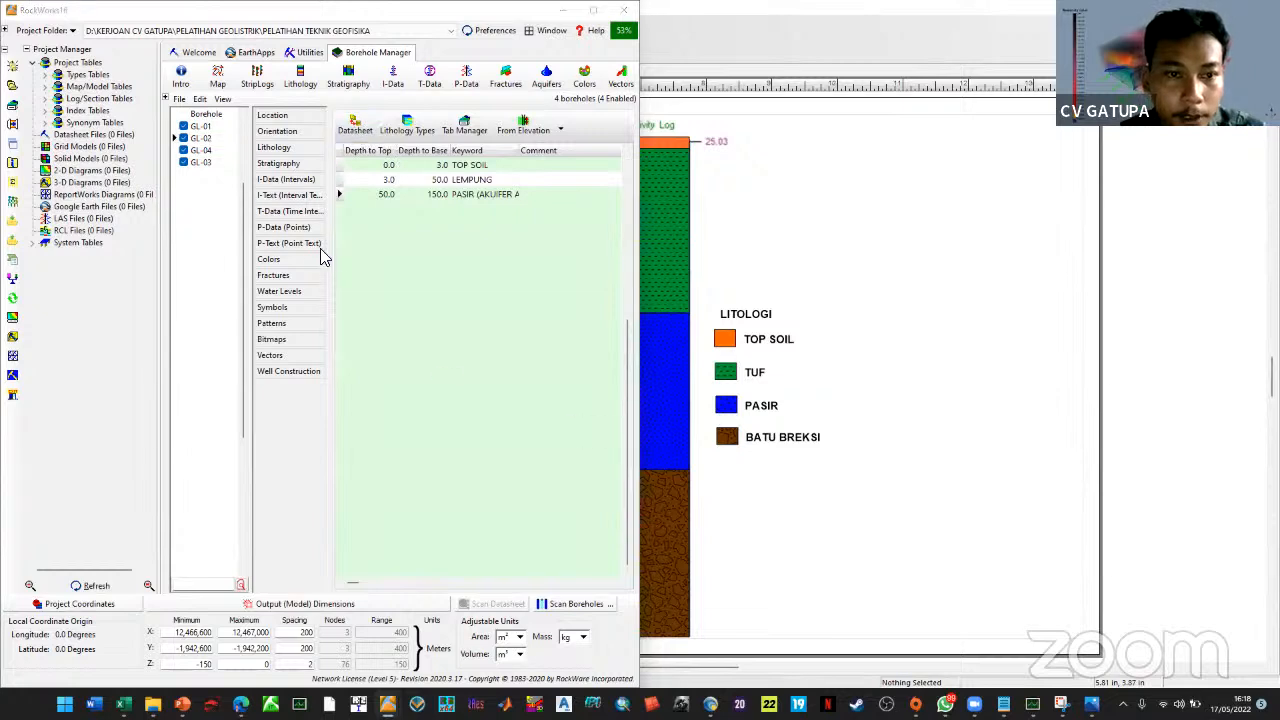
click(263, 216)
text(2)
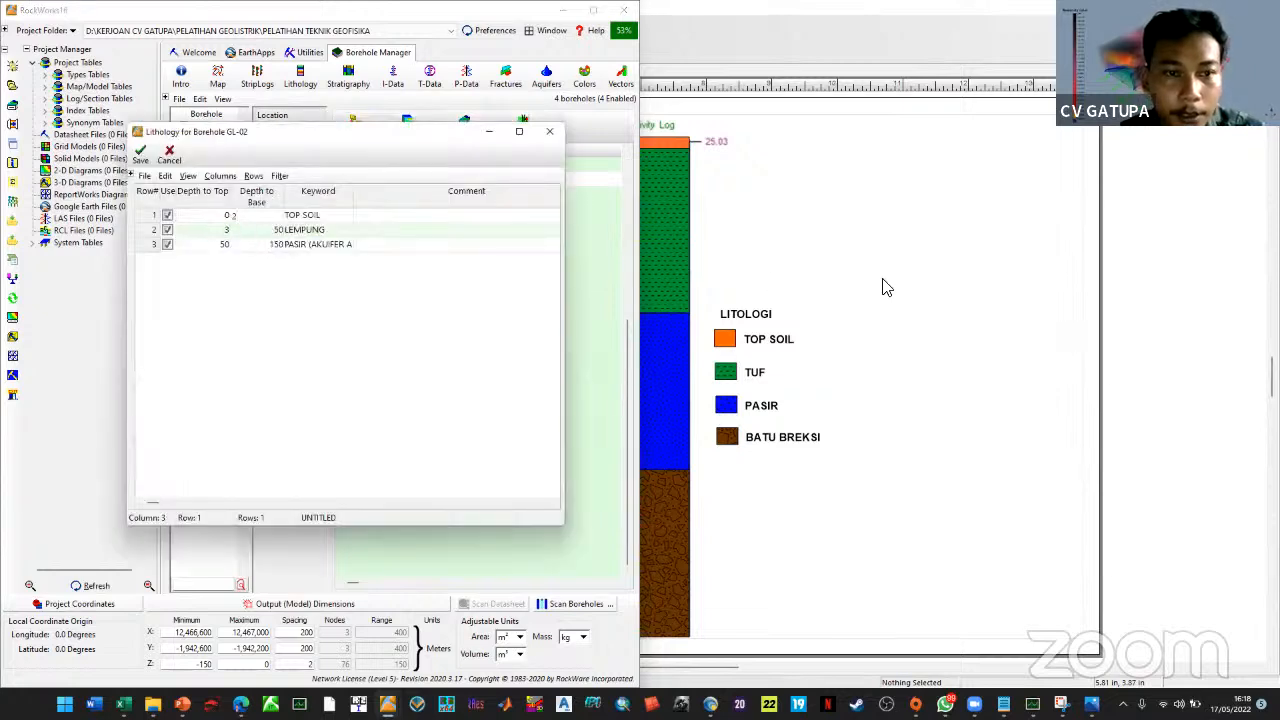
click(806, 363)
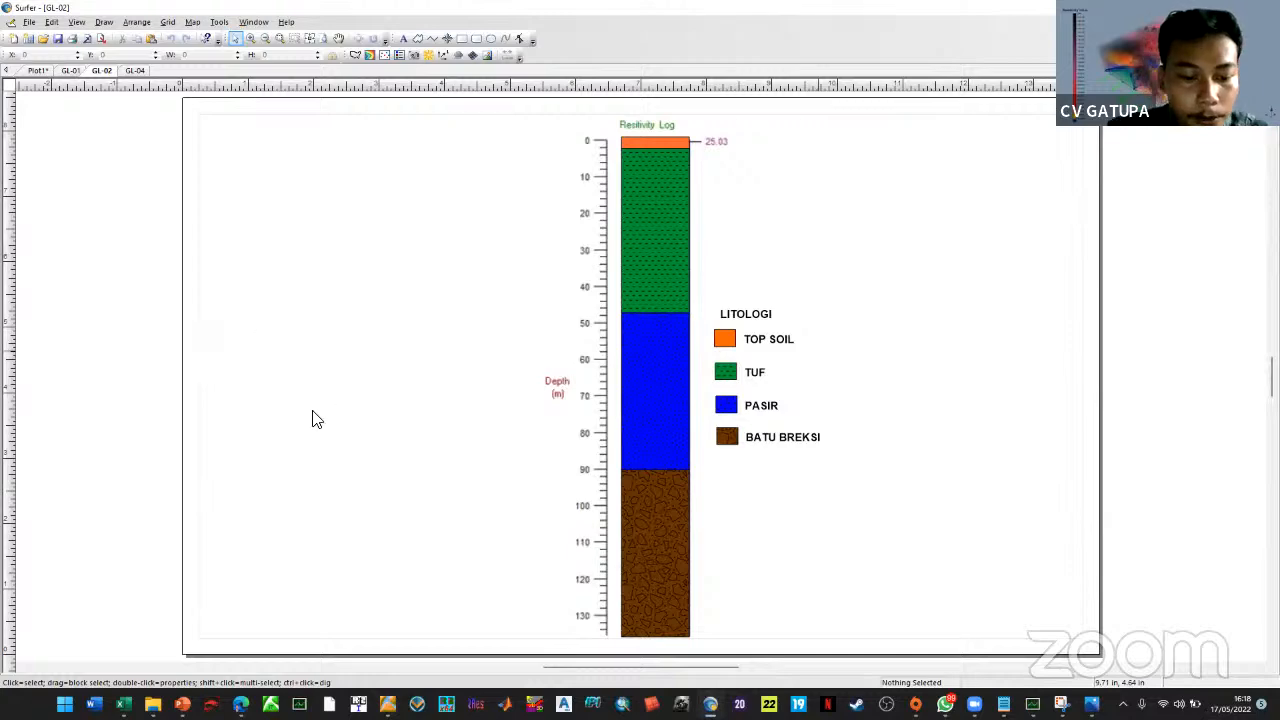
key(alt+Tab)
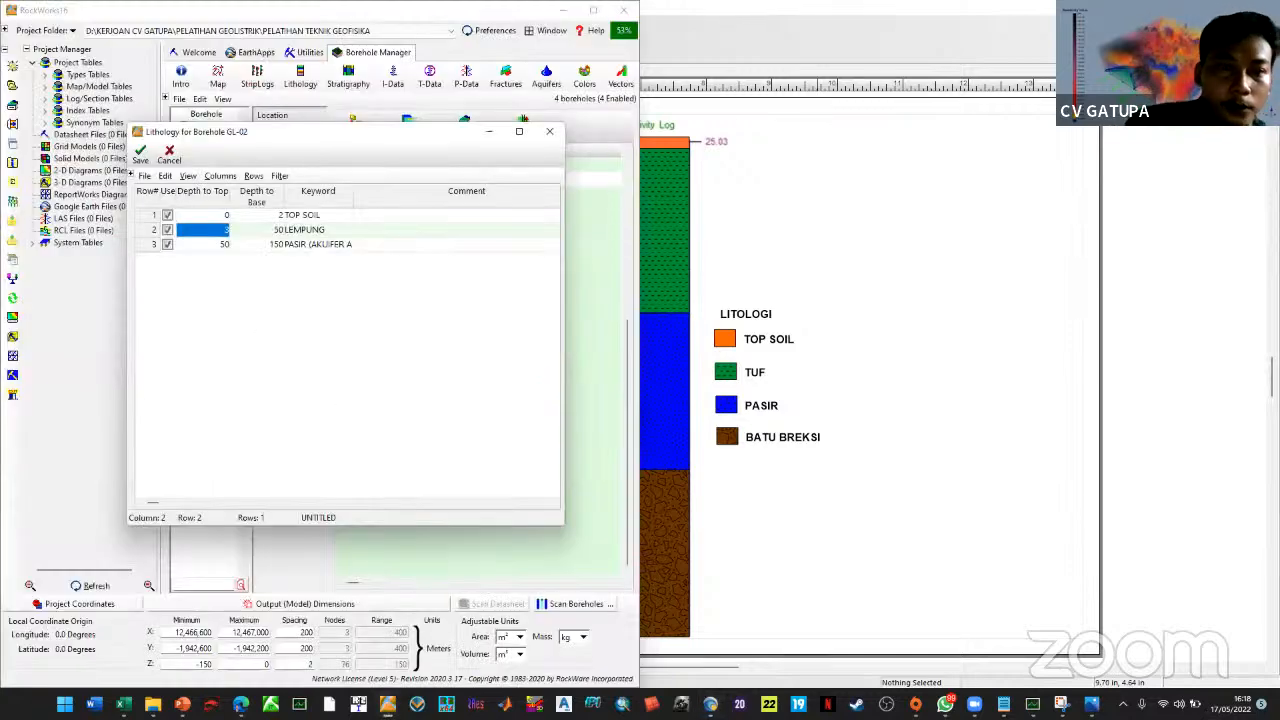
Set LEMPUNG to 2–47 m and PASIR to 47–90 m in GL-02's datasheet
key(Tab)
text(27)
key(Tab)
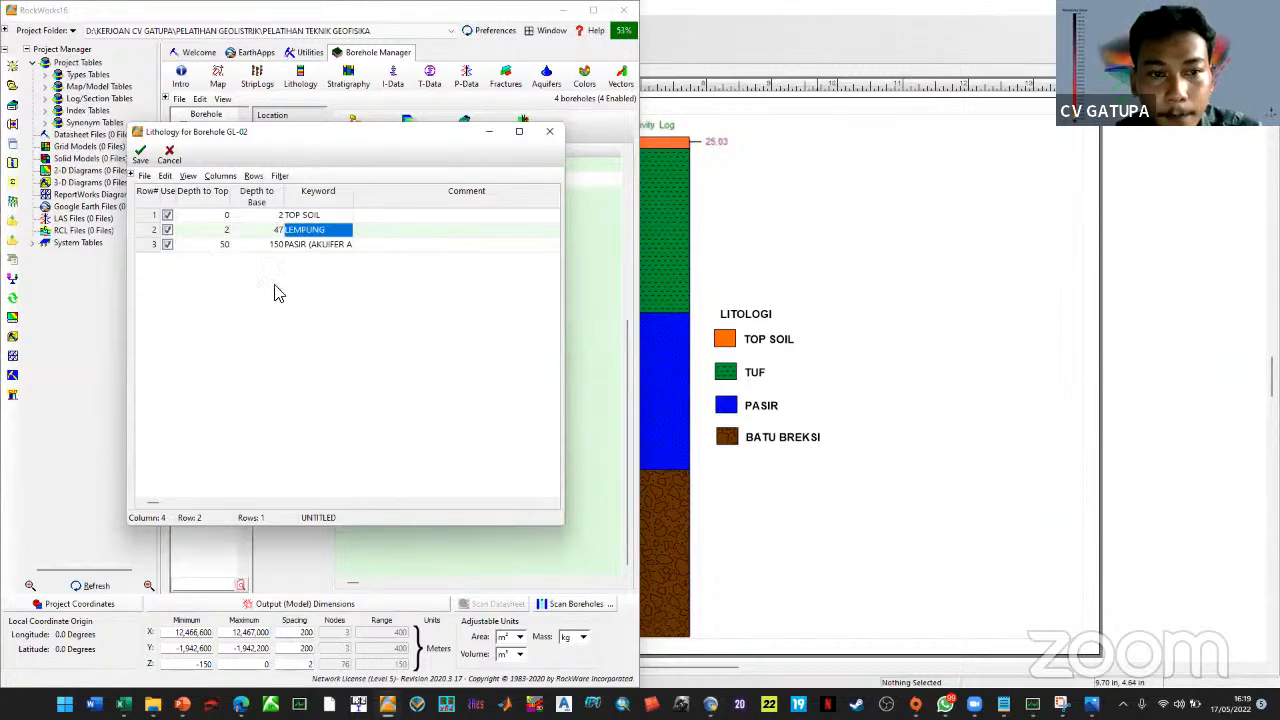
key(Tab)
key(Tab)
key(alt+Tab)
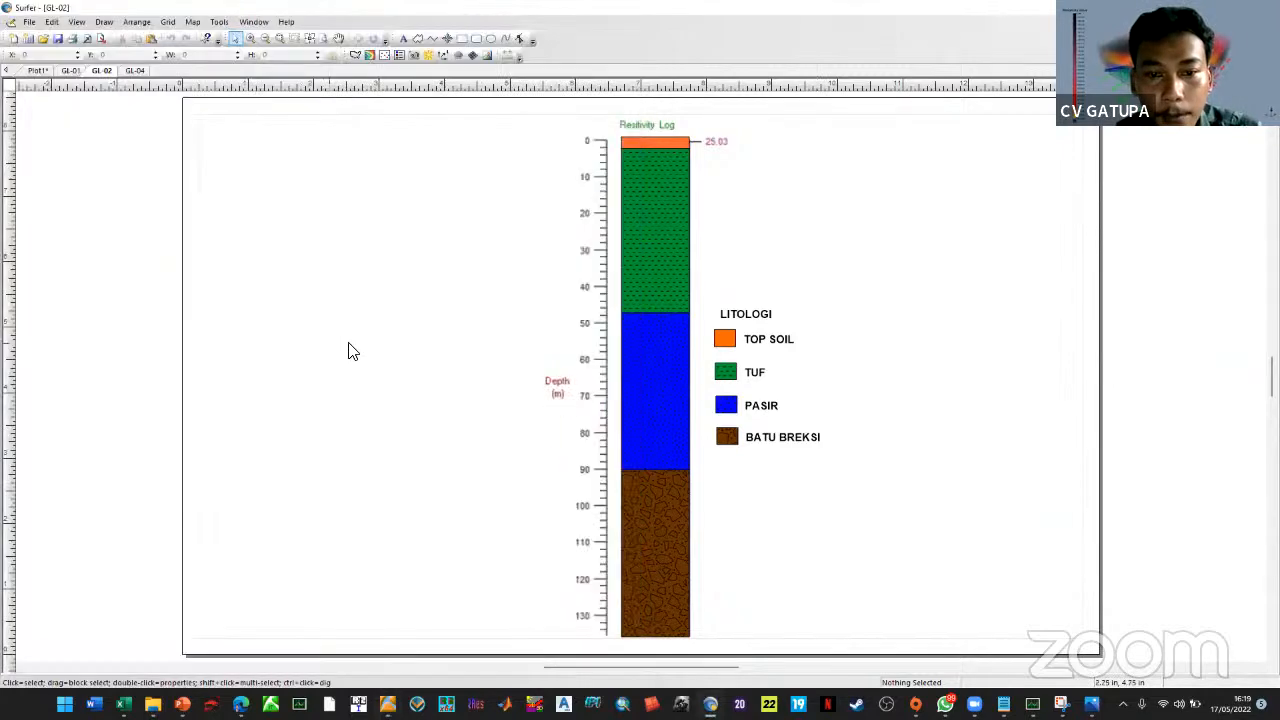
key(alt+Tab)
text(47)
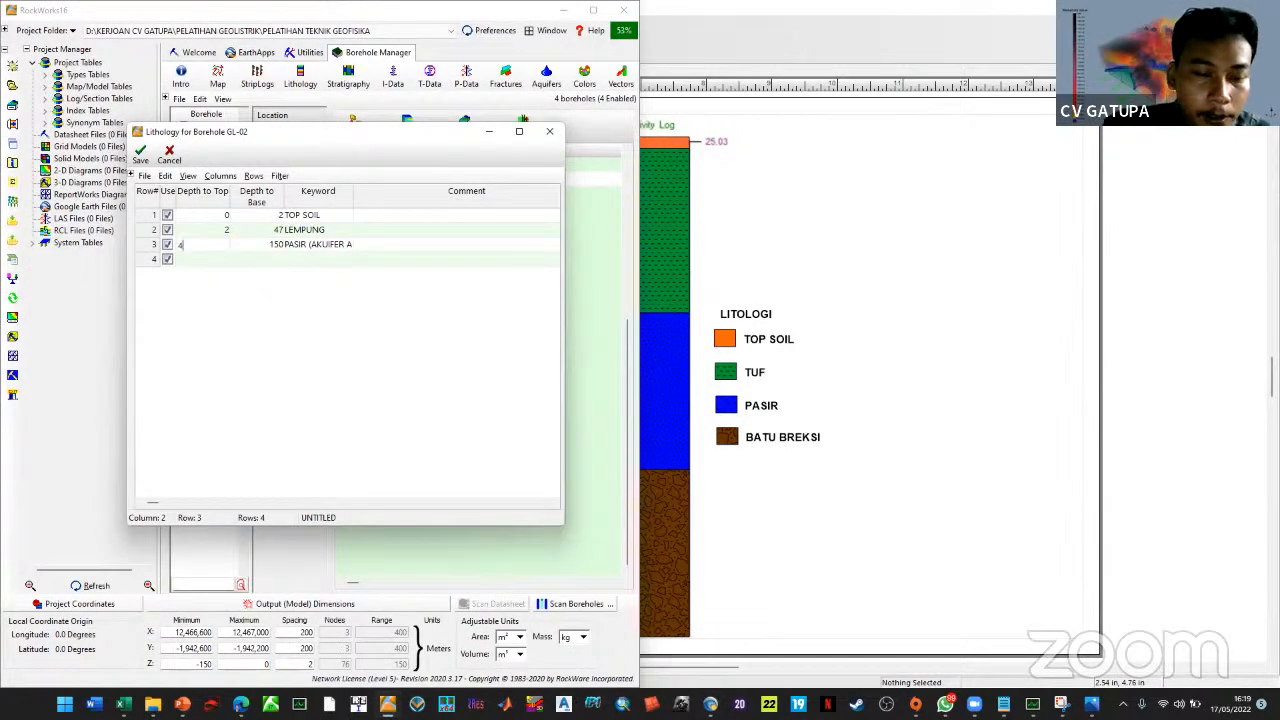
key(Tab)
text(90)
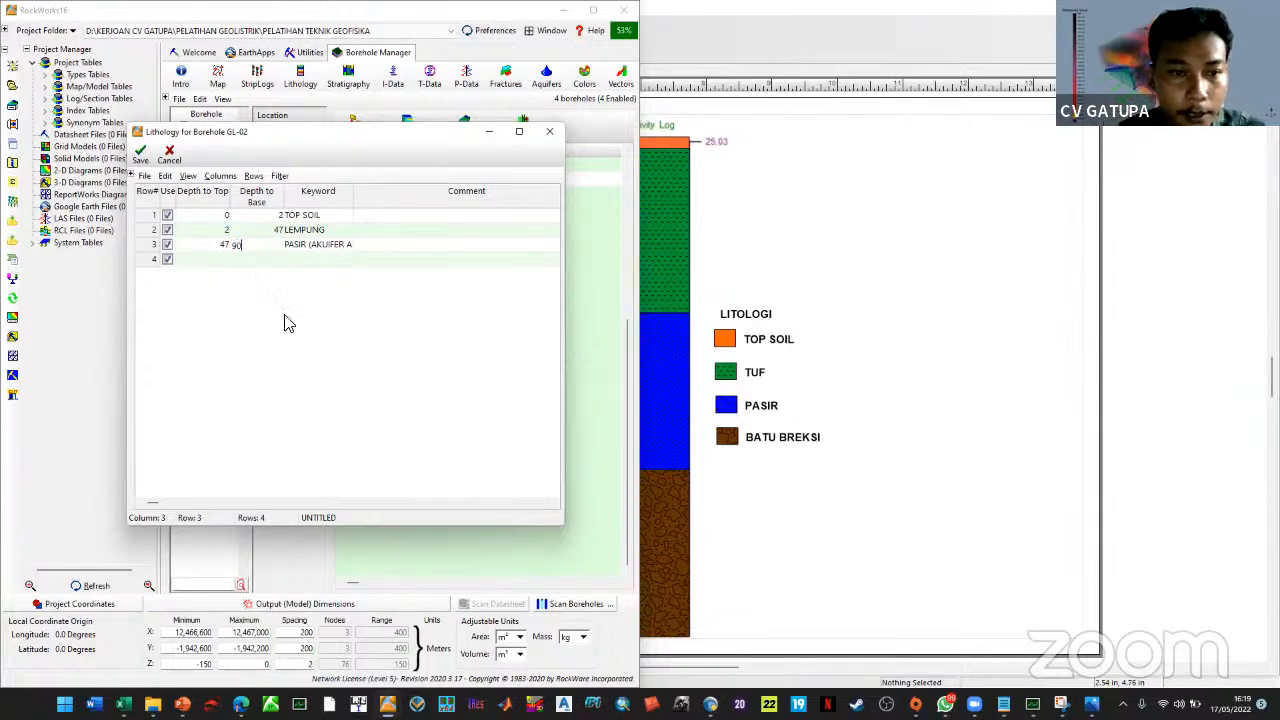
Save and confirm GL-02's revised lithology, then display borehole GL-04's layers
click(140, 152)
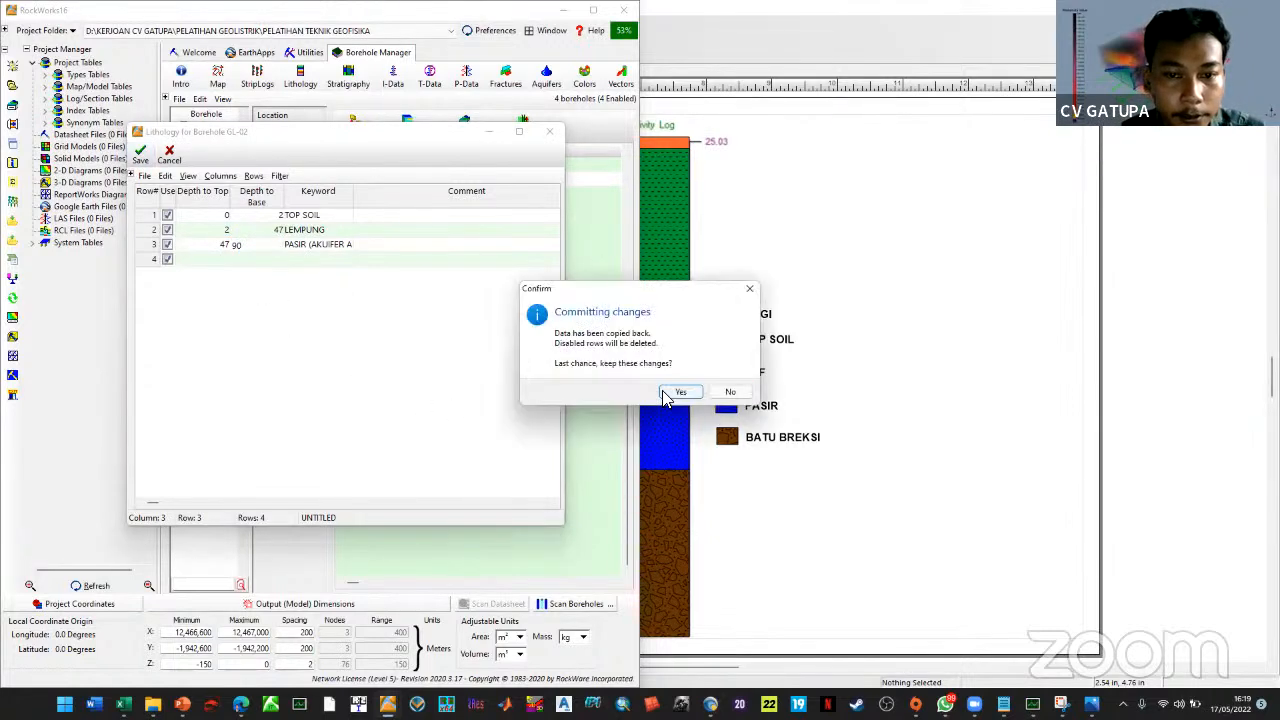
click(668, 394)
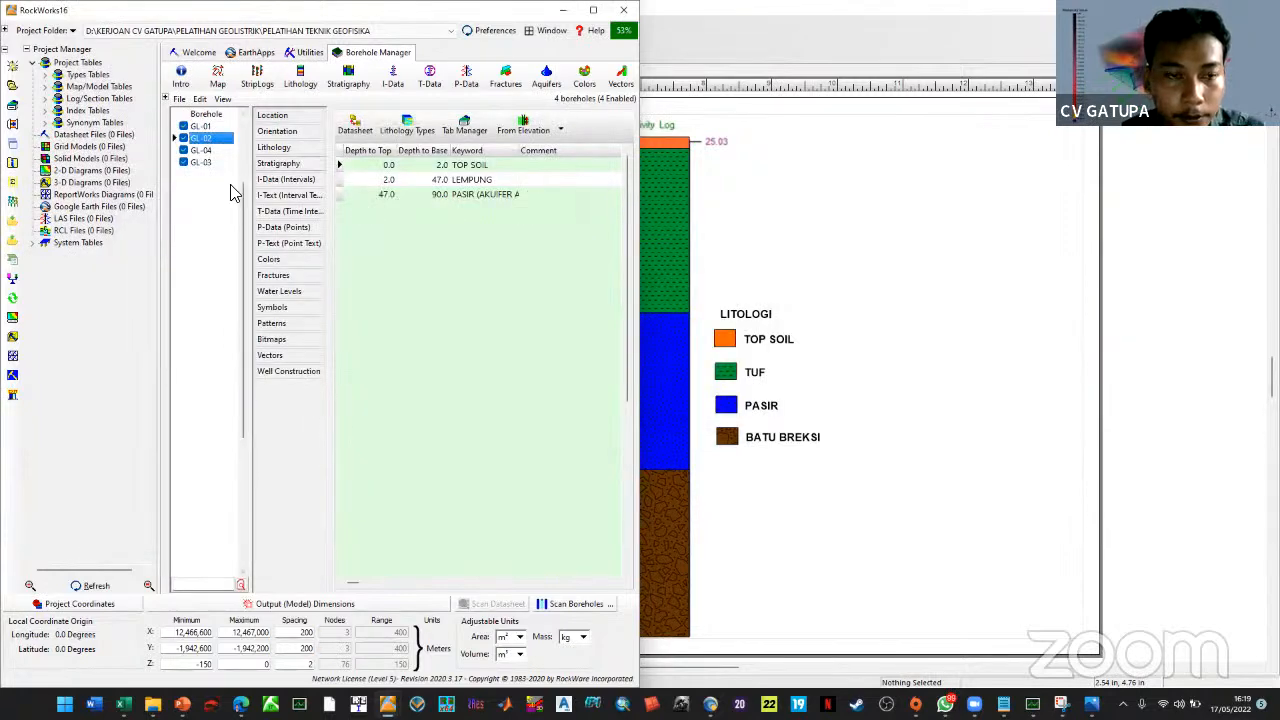
click(207, 161)
click(205, 152)
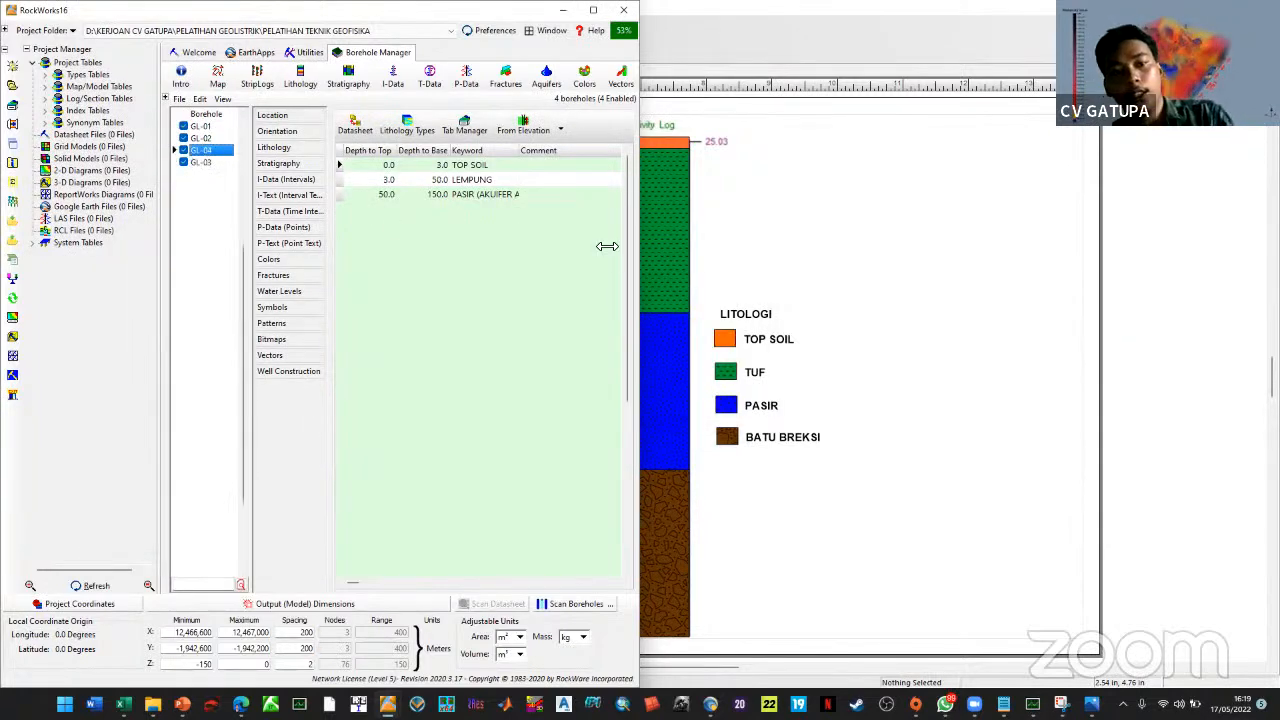
Open GL-04's lithology datasheet and set TOP SOIL to 0–12 m, with LEMPUNG starting at 12 m
click(740, 251)
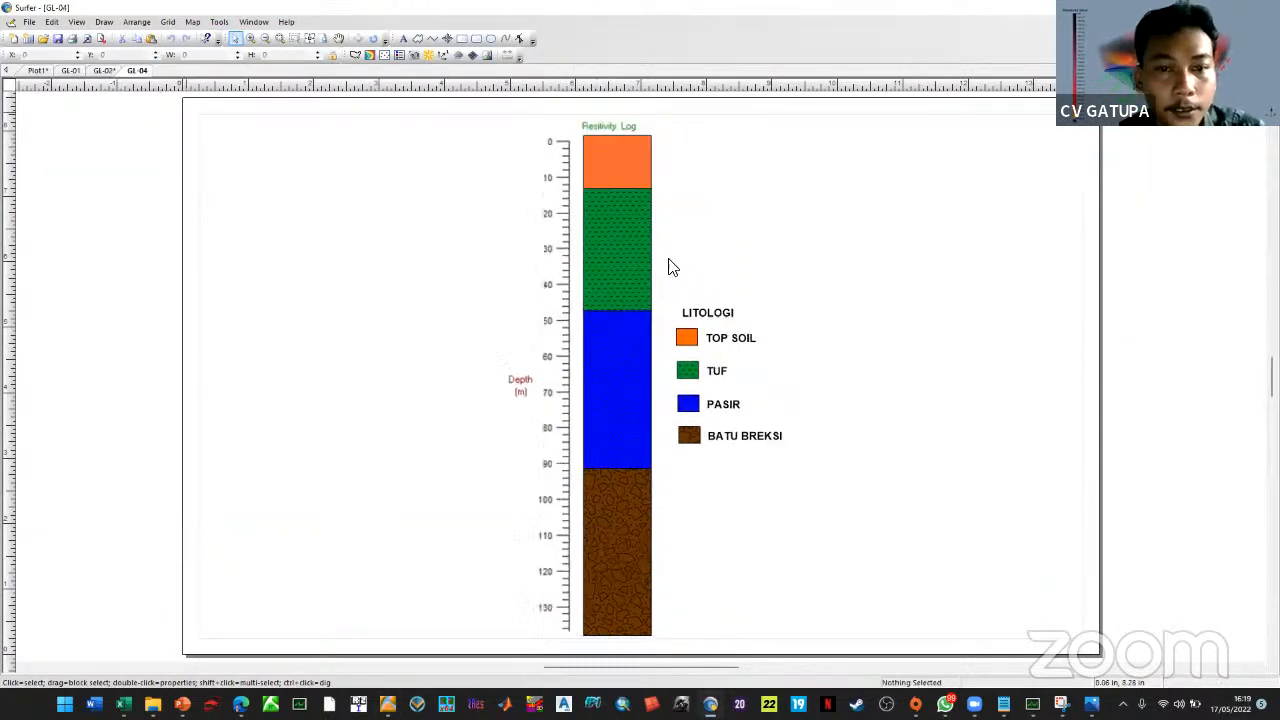
key(alt+Tab)
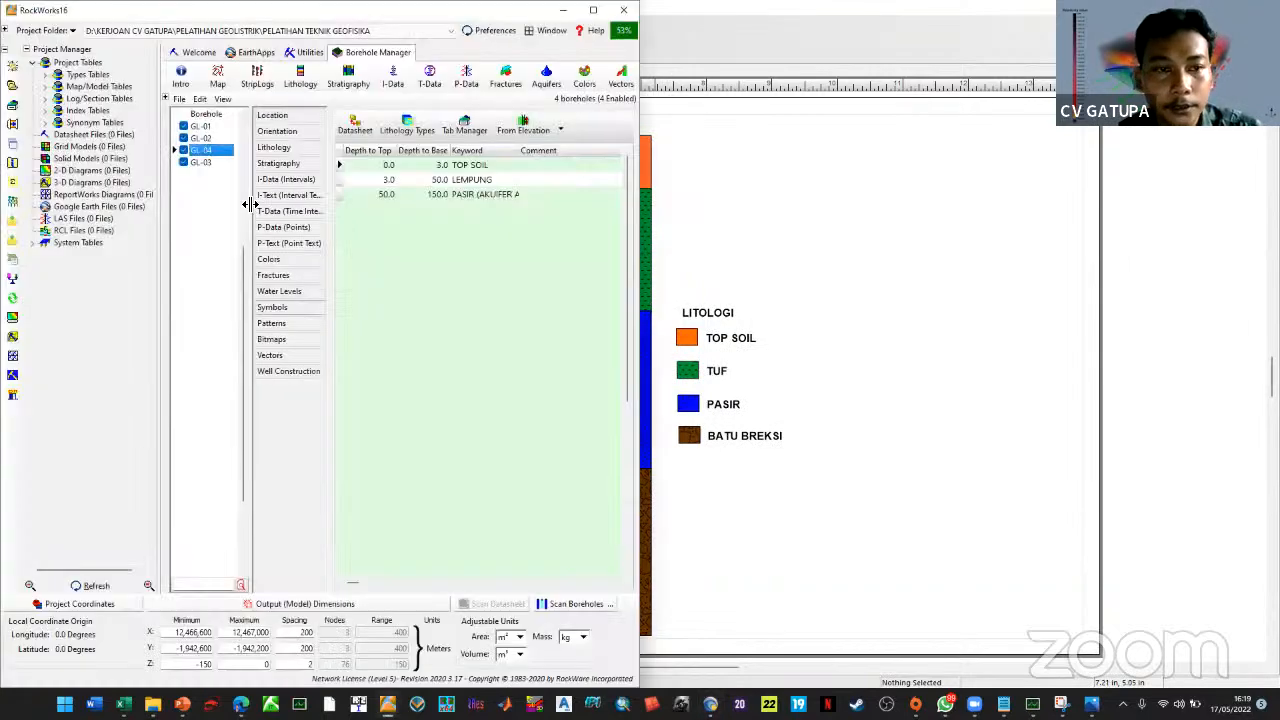
click(369, 129)
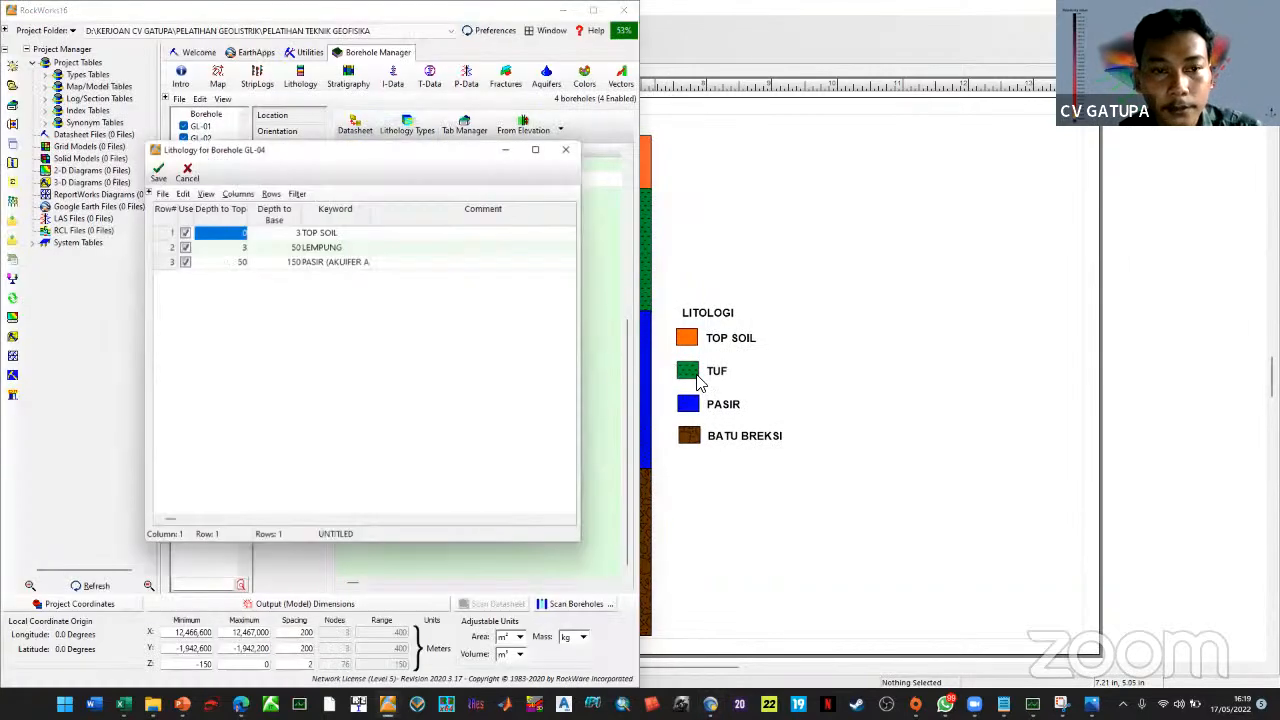
click(693, 333)
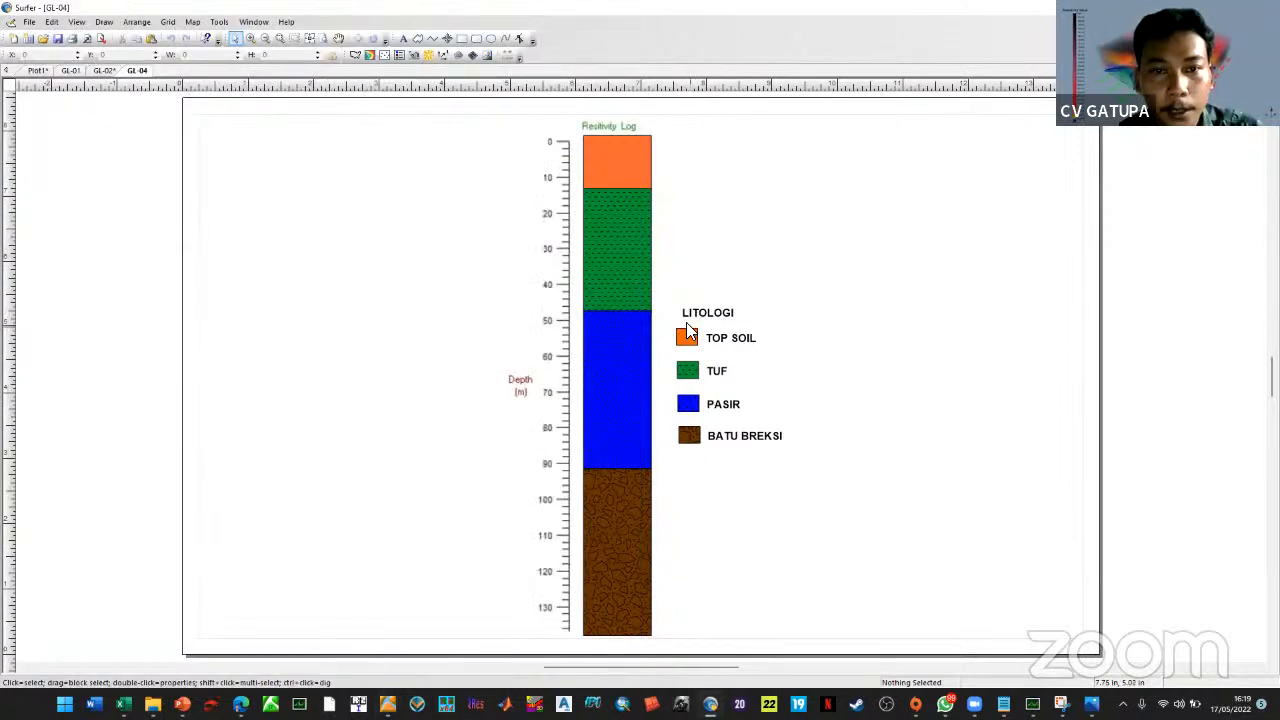
key(alt+Tab)
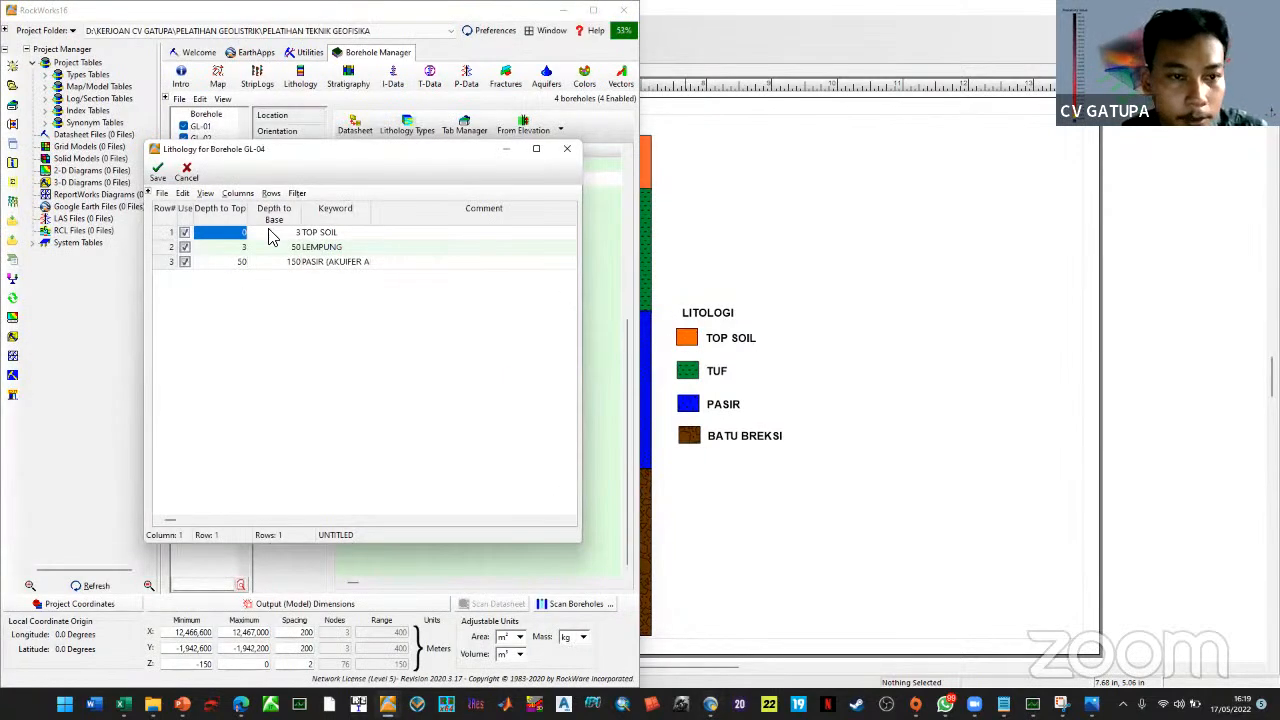
click(229, 248)
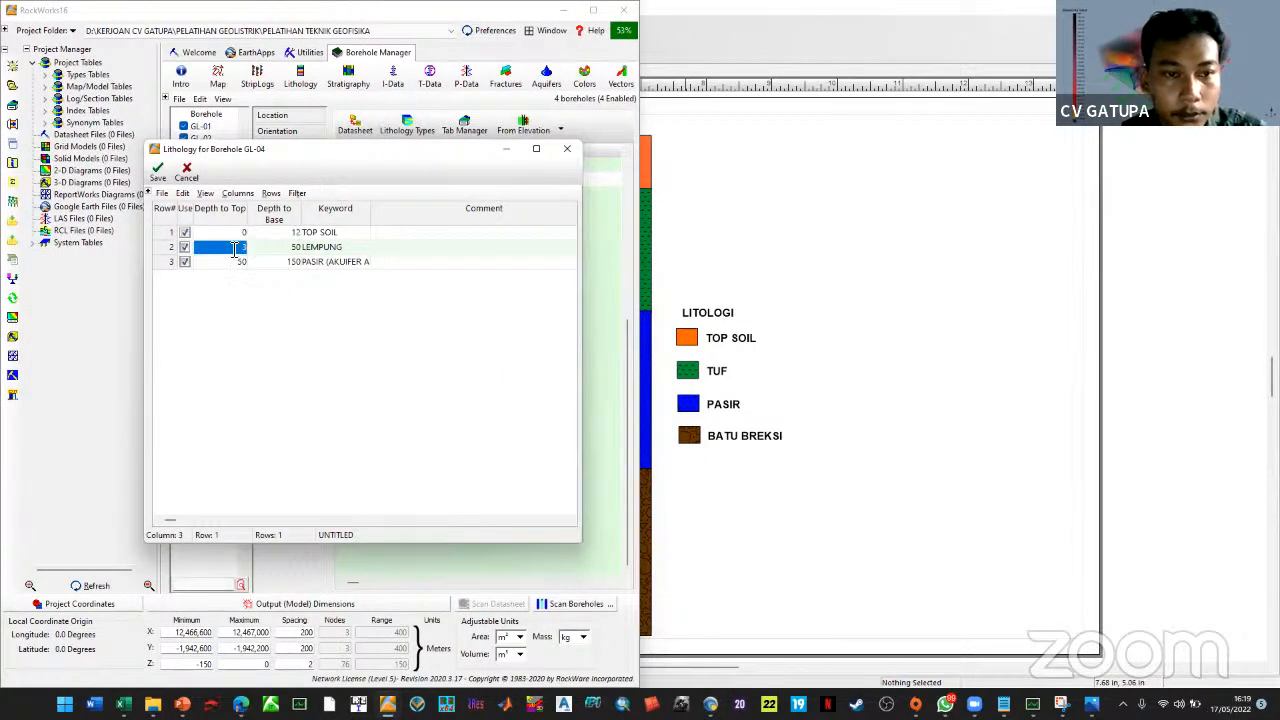
text(12)
key(alt+Tab)
key(alt+Tab)
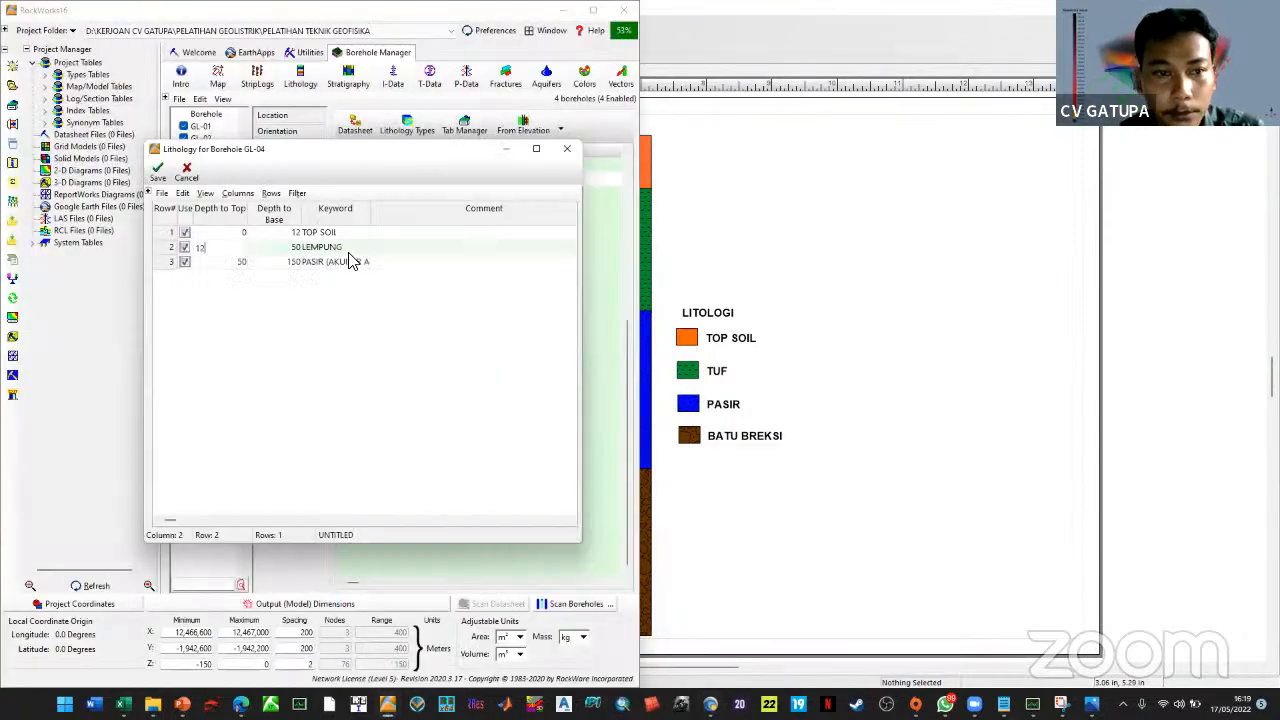
key(Tab)
Set LEMPUNG to 12–48 m and PASIR to 48–92 m, then save GL-04's lithology
text(48)
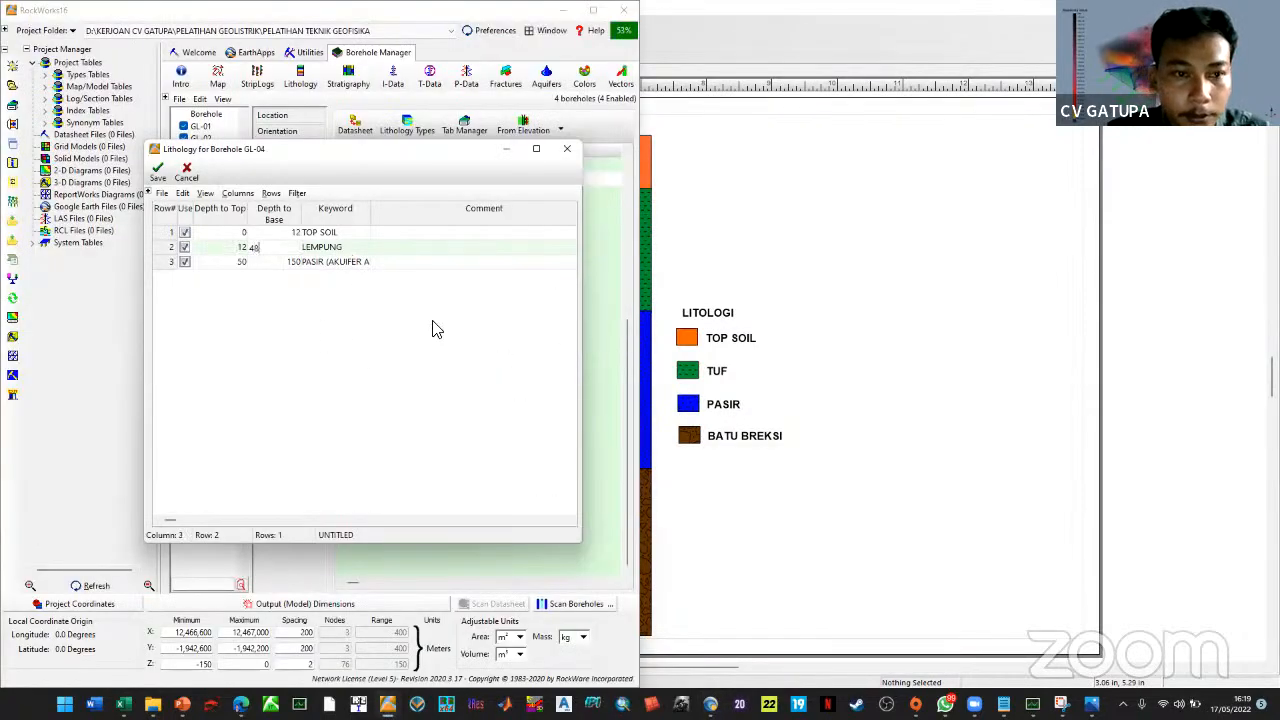
click(229, 263)
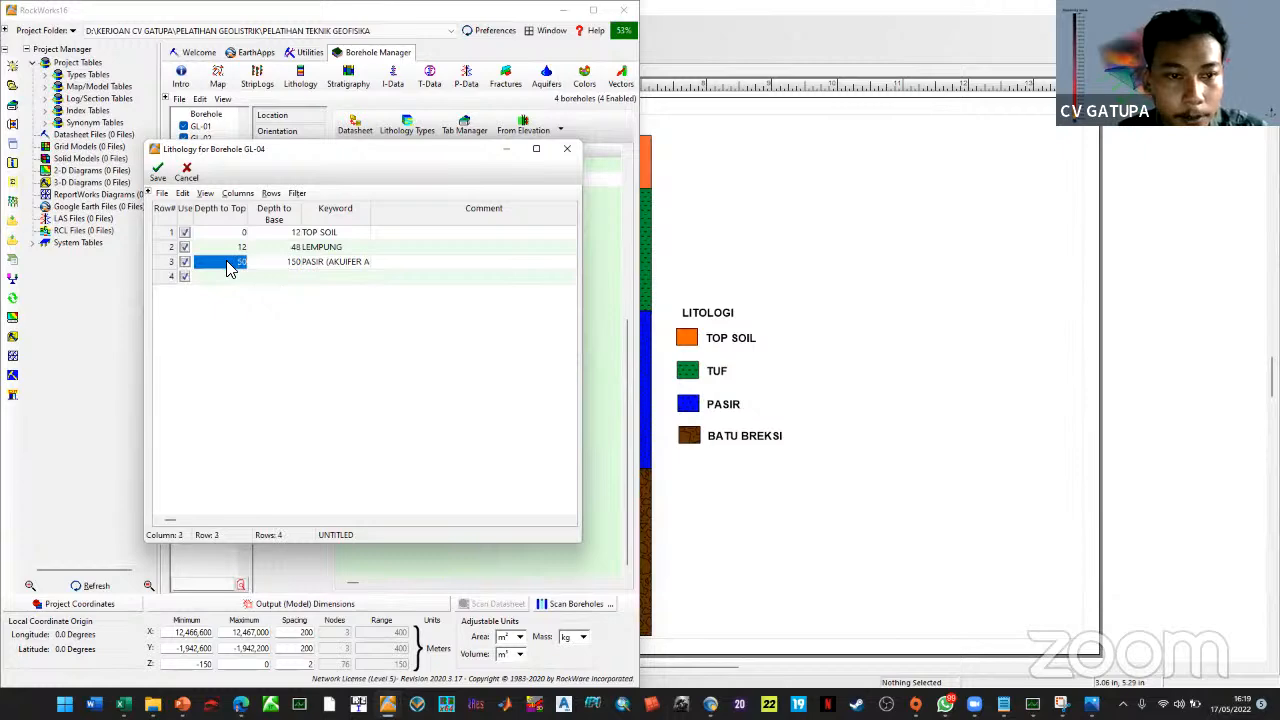
text(4)
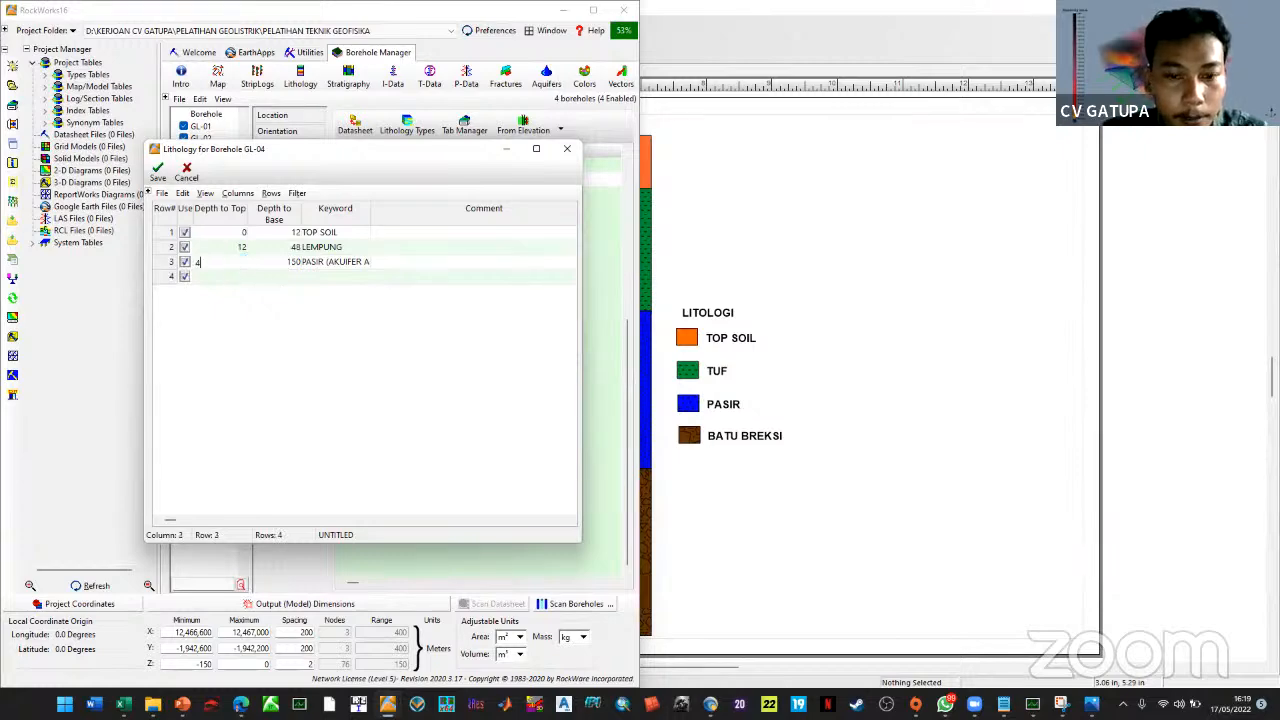
text(8)
key(Tab)
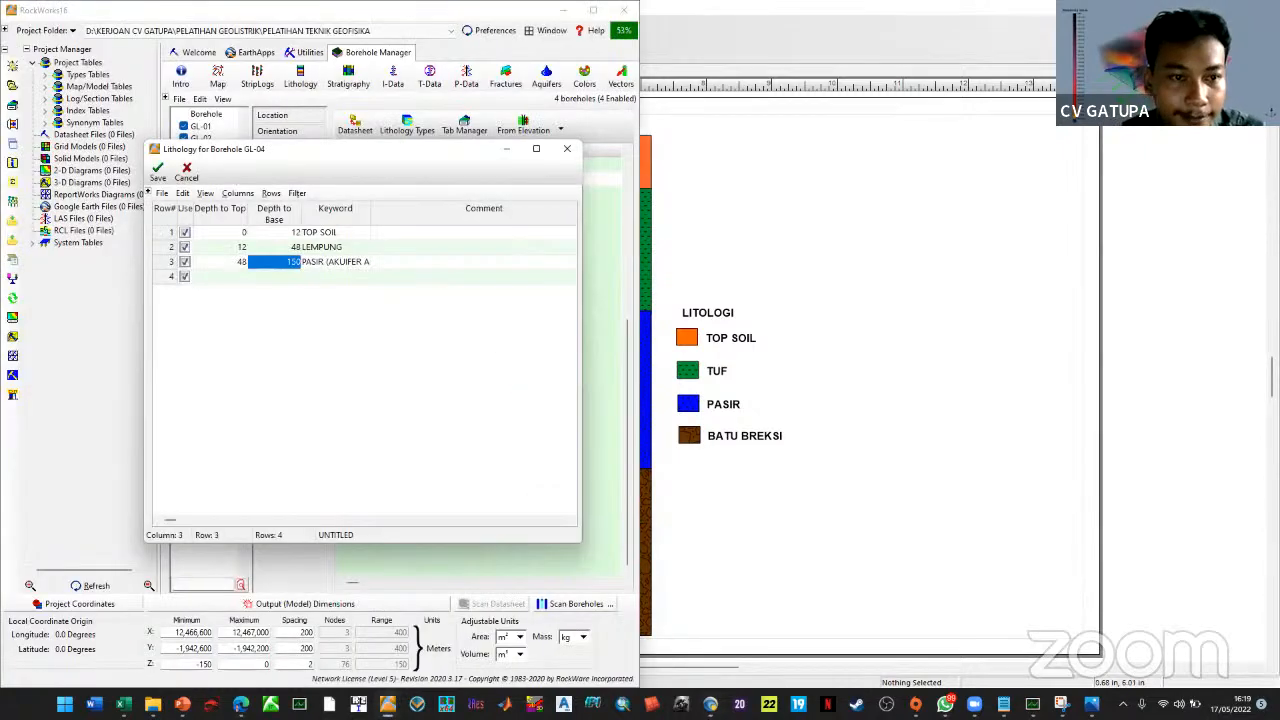
text(92)
click(674, 394)
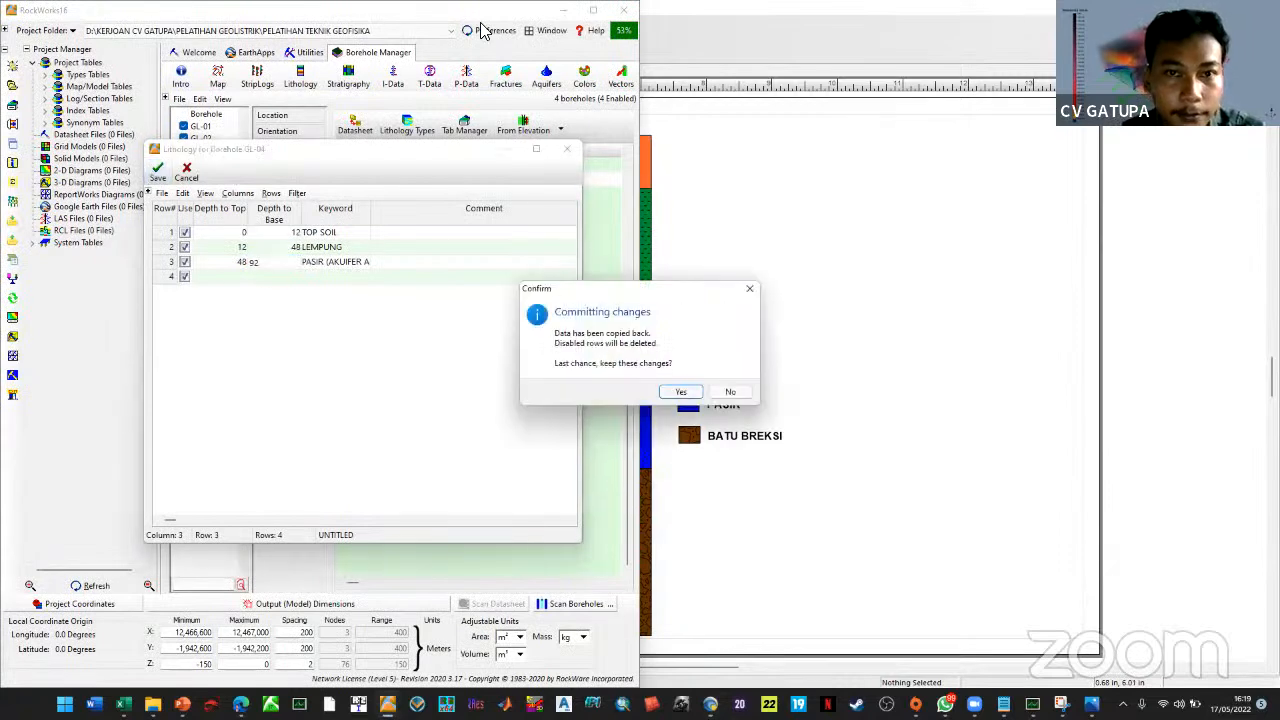
drag(480, 20, 1069, 377)
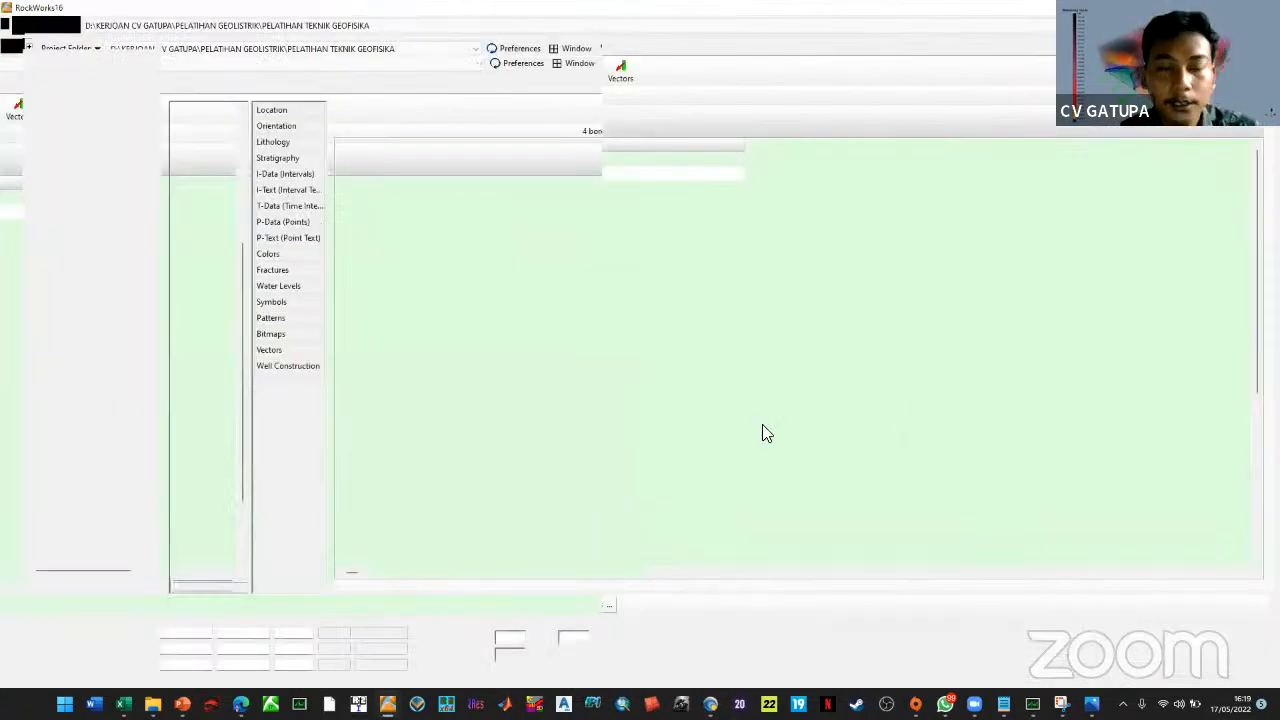
Generate the Borehole Locations map of GL-01 to GL-04, then close it without saving
click(201, 120)
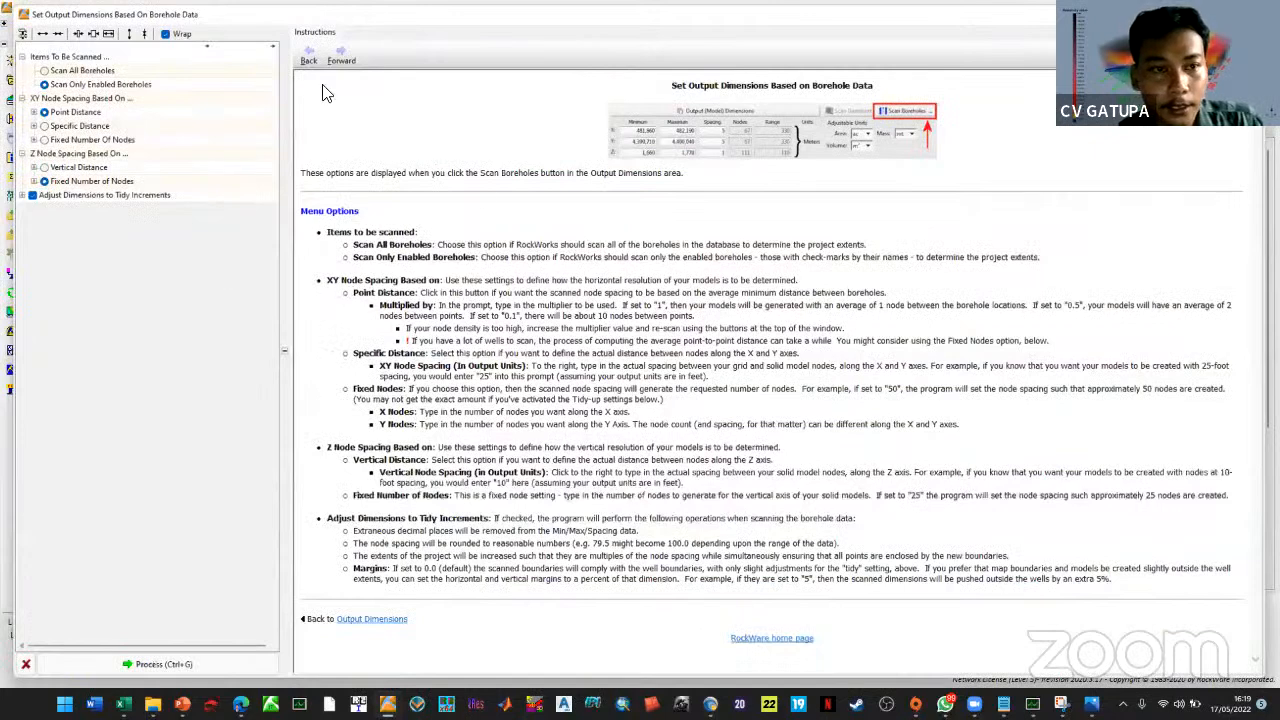
key(Escape)
click(209, 80)
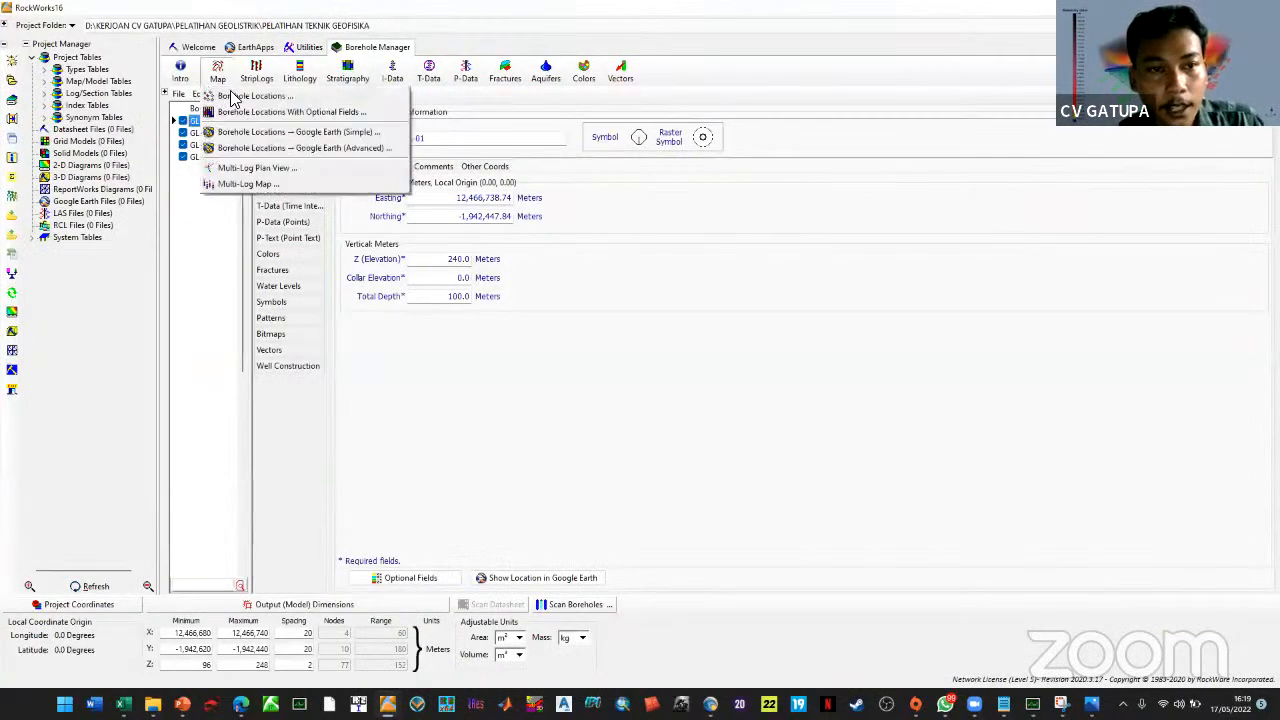
click(728, 313)
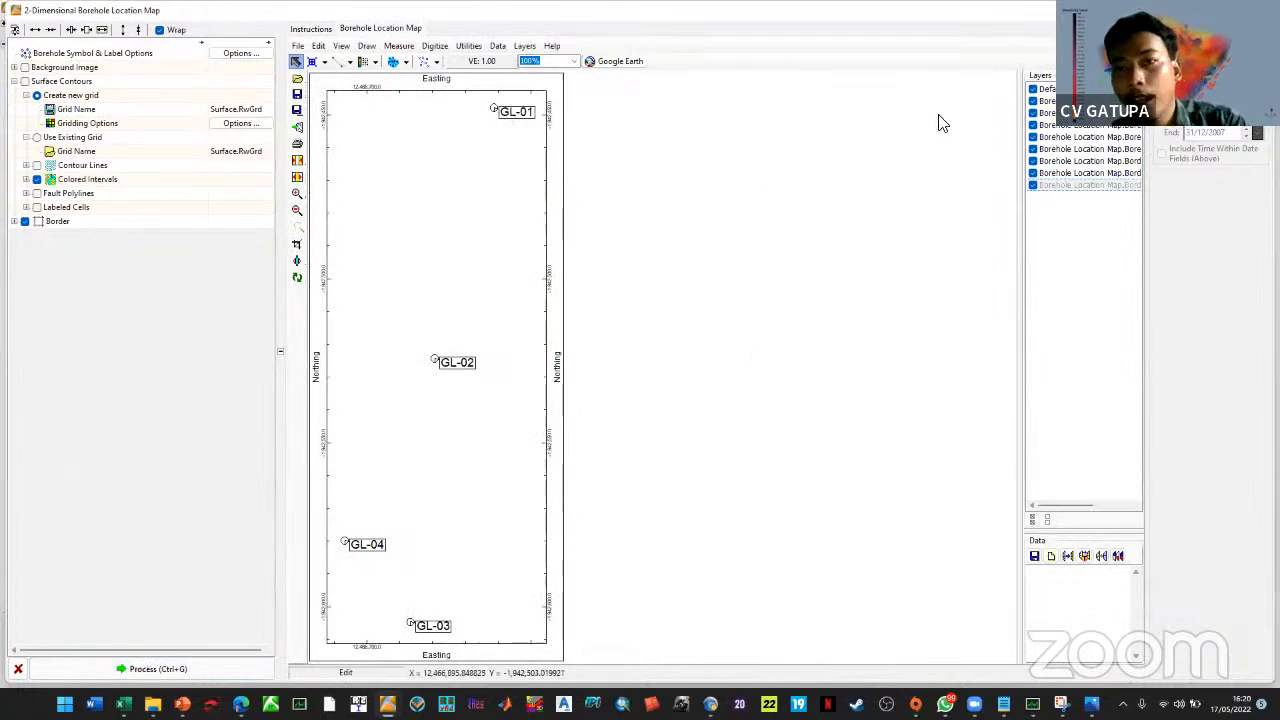
click(1262, 10)
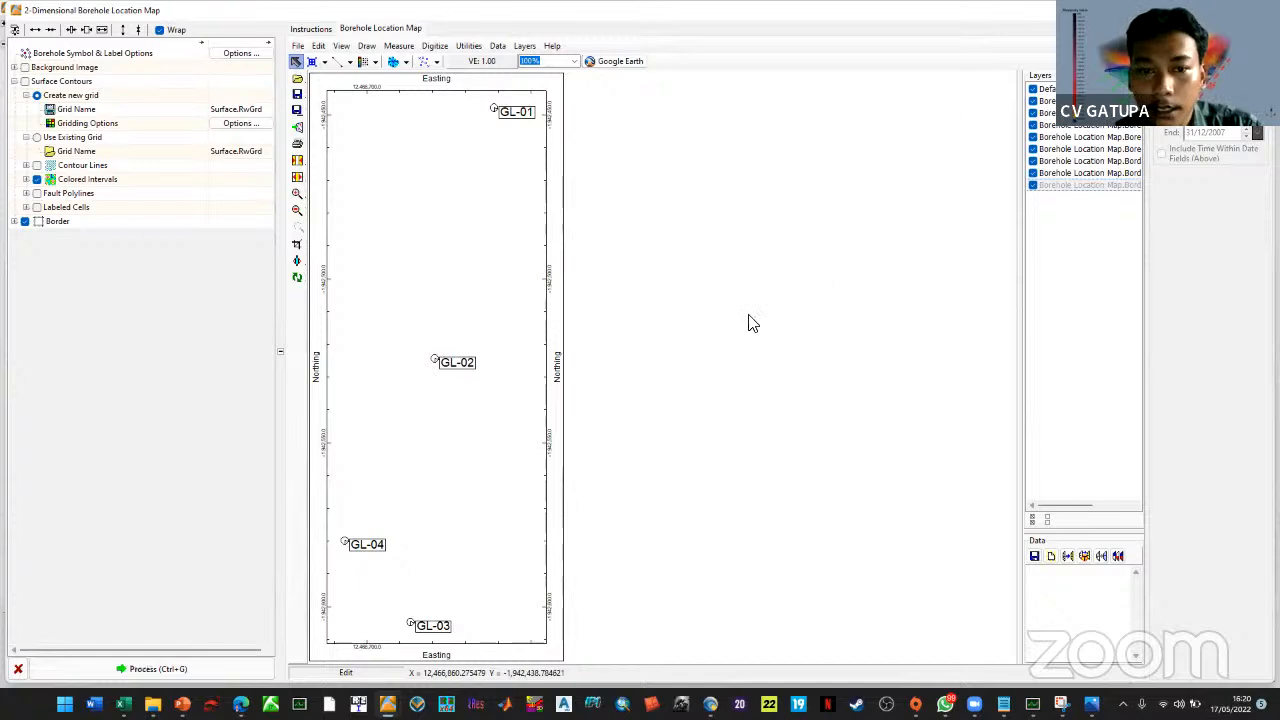
click(678, 383)
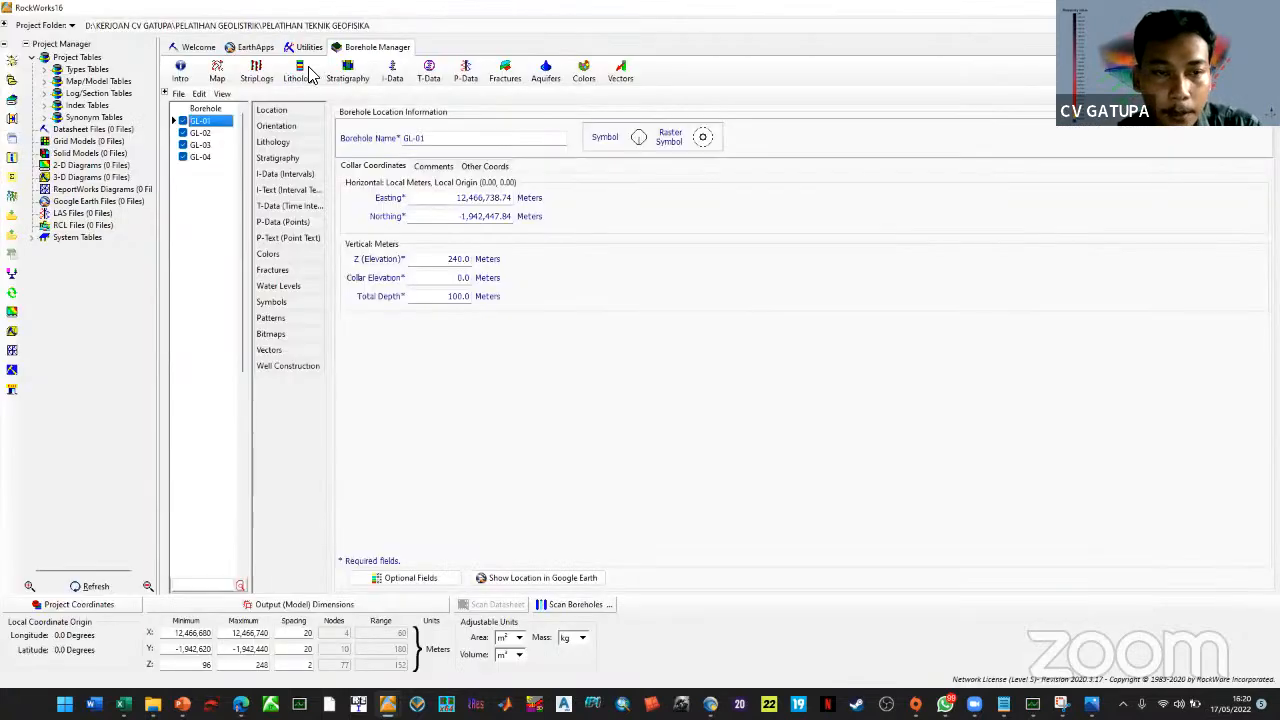
click(312, 76)
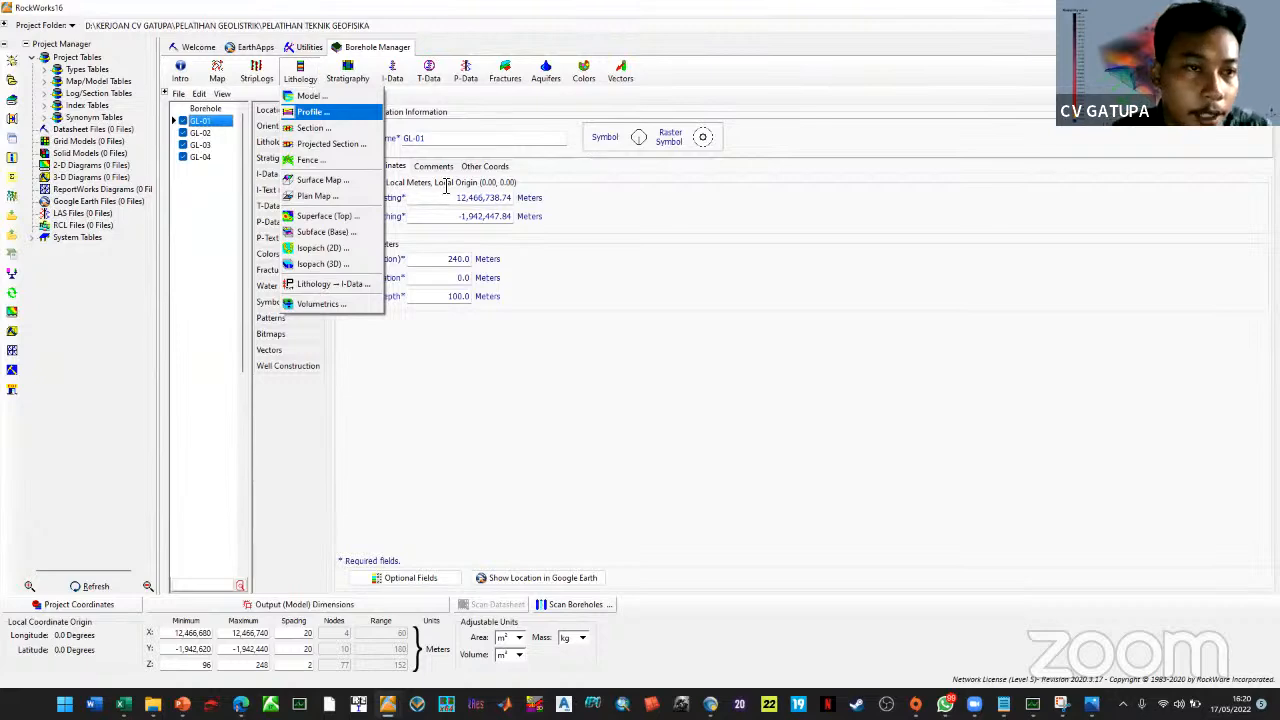
Choose Lithology > Model to open the Lithology Modeling dialog for Lith01.RwMod
click(355, 98)
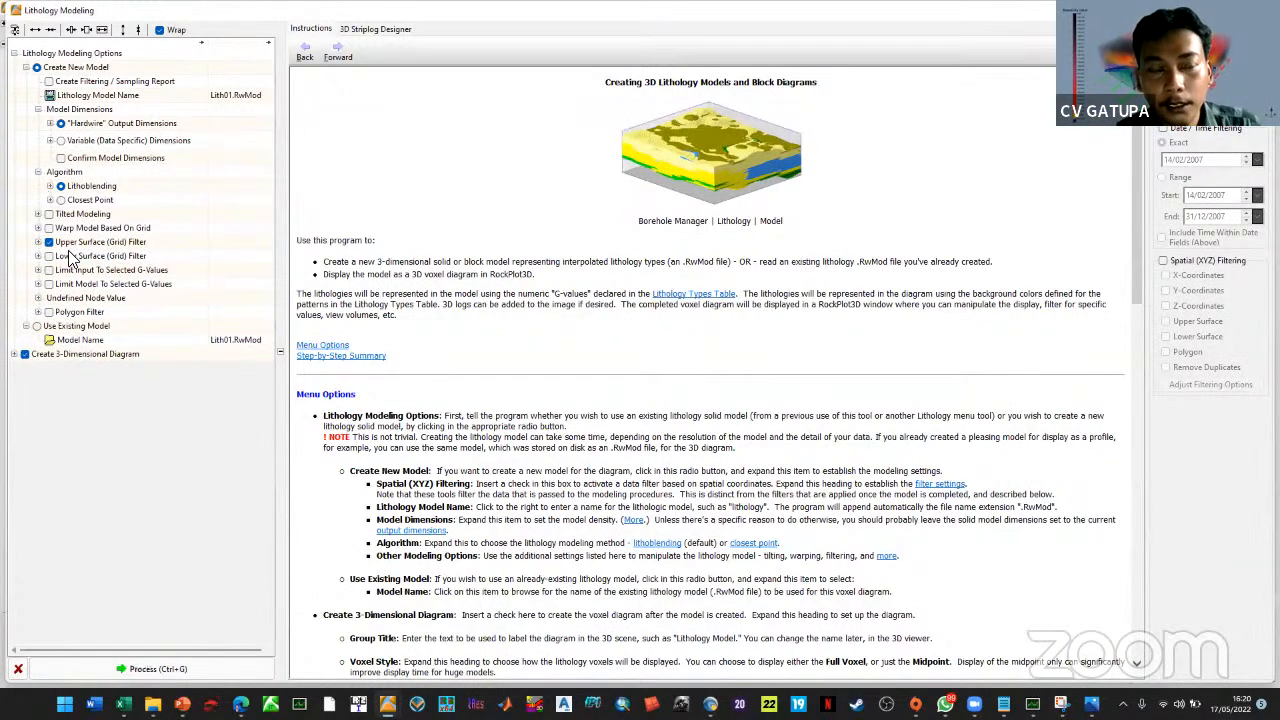
Turn on Include Volumetrics in the 3D diagram settings
click(51, 187)
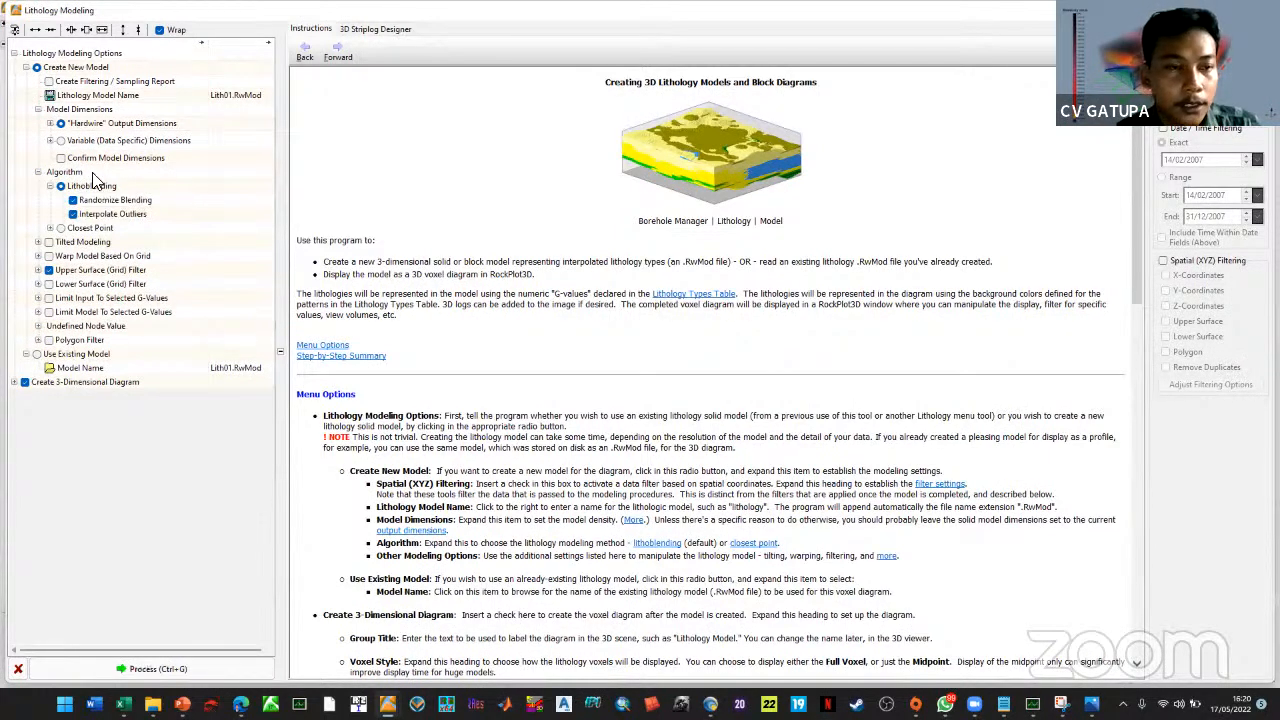
click(51, 187)
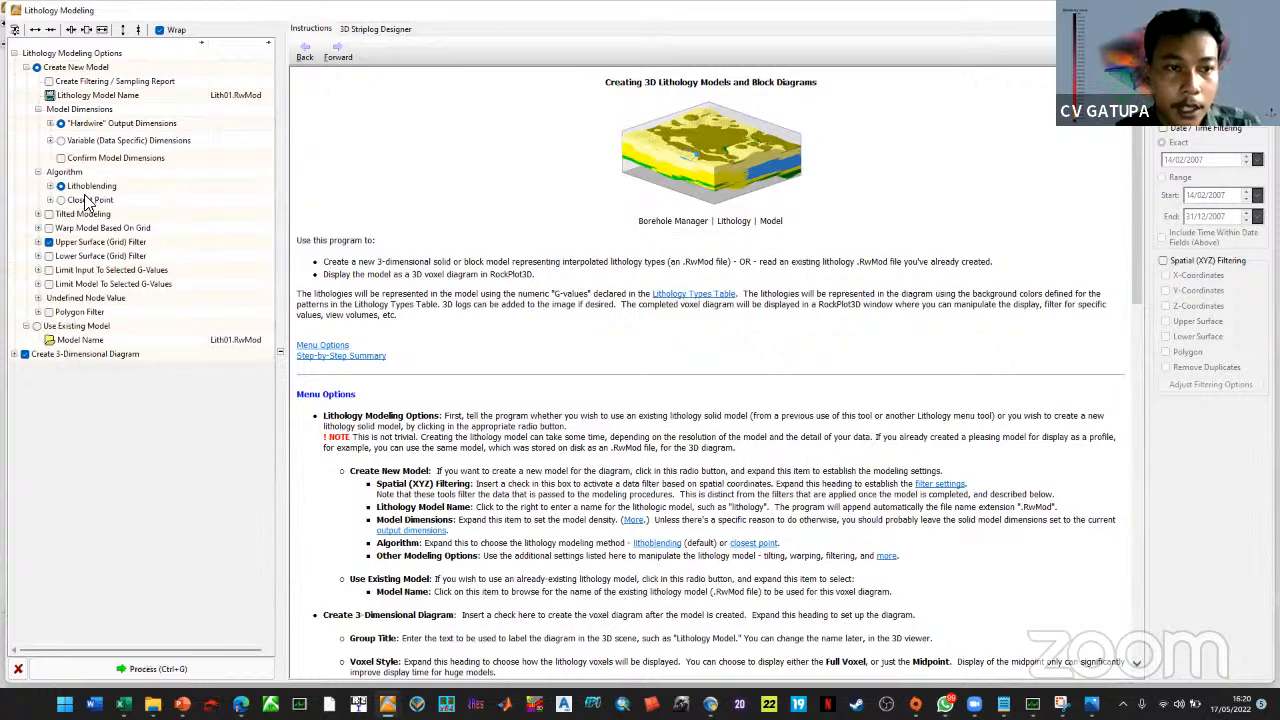
click(14, 354)
click(26, 382)
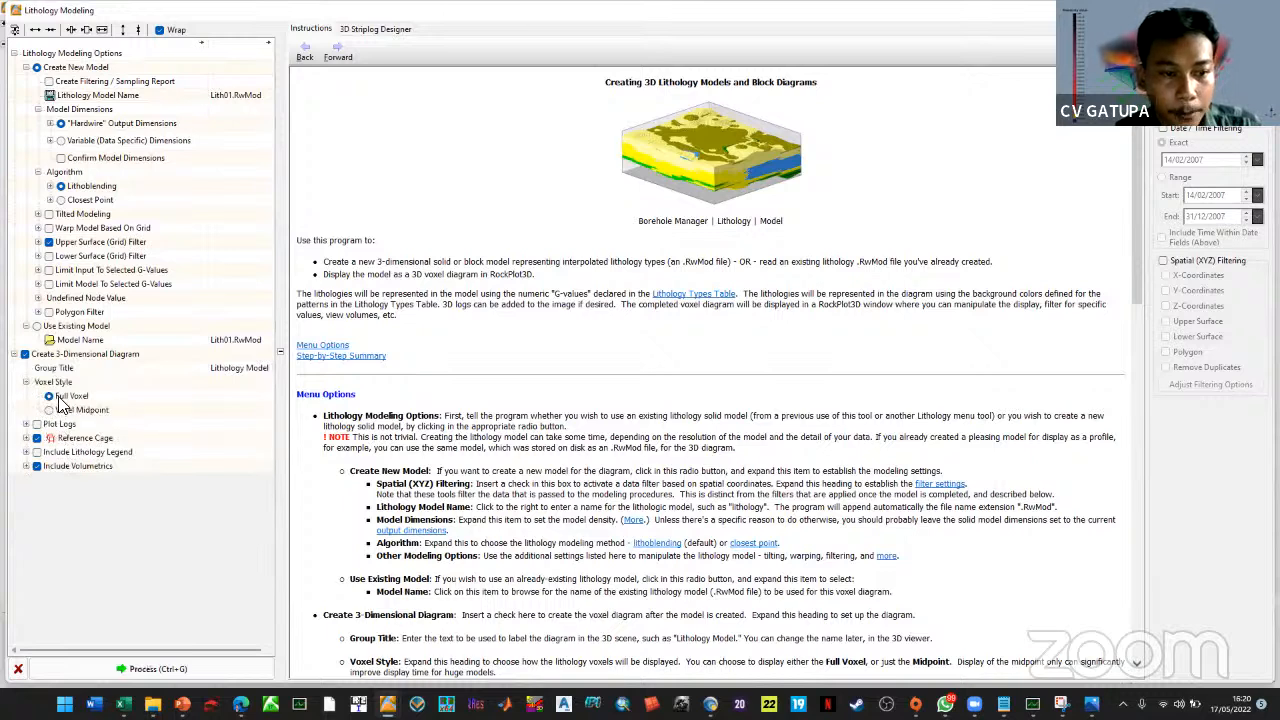
click(27, 438)
click(27, 438)
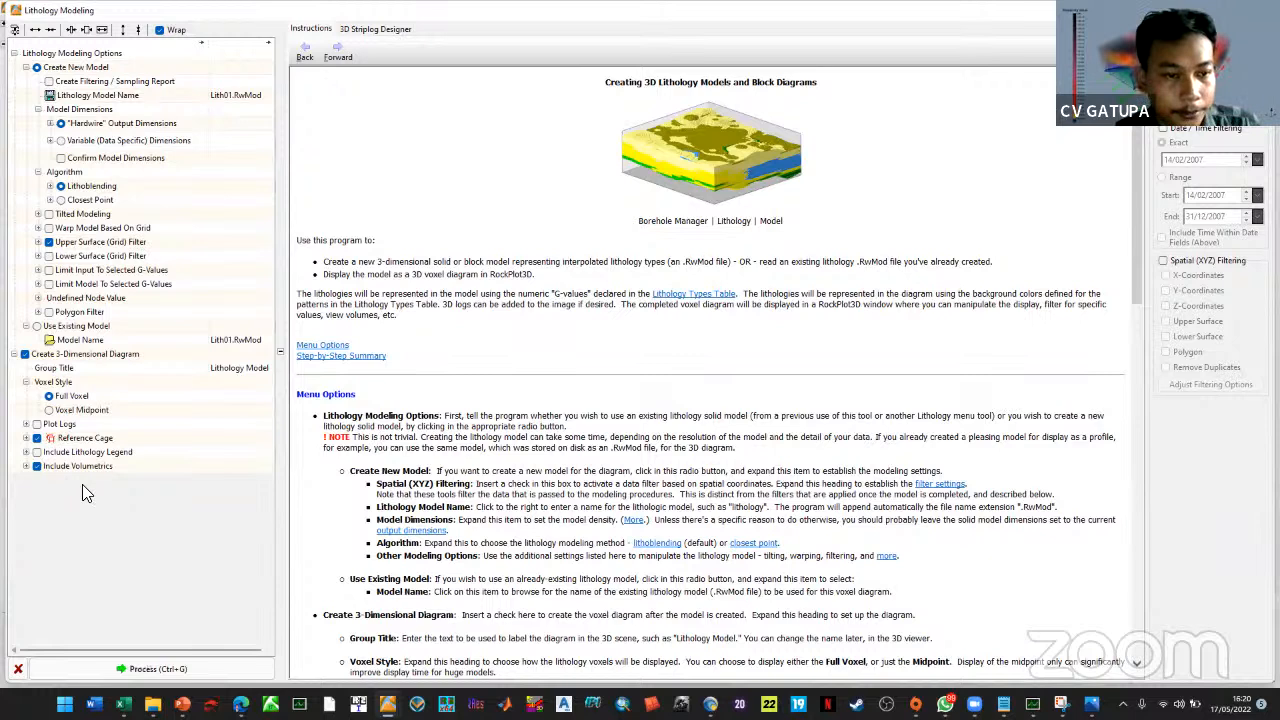
click(27, 466)
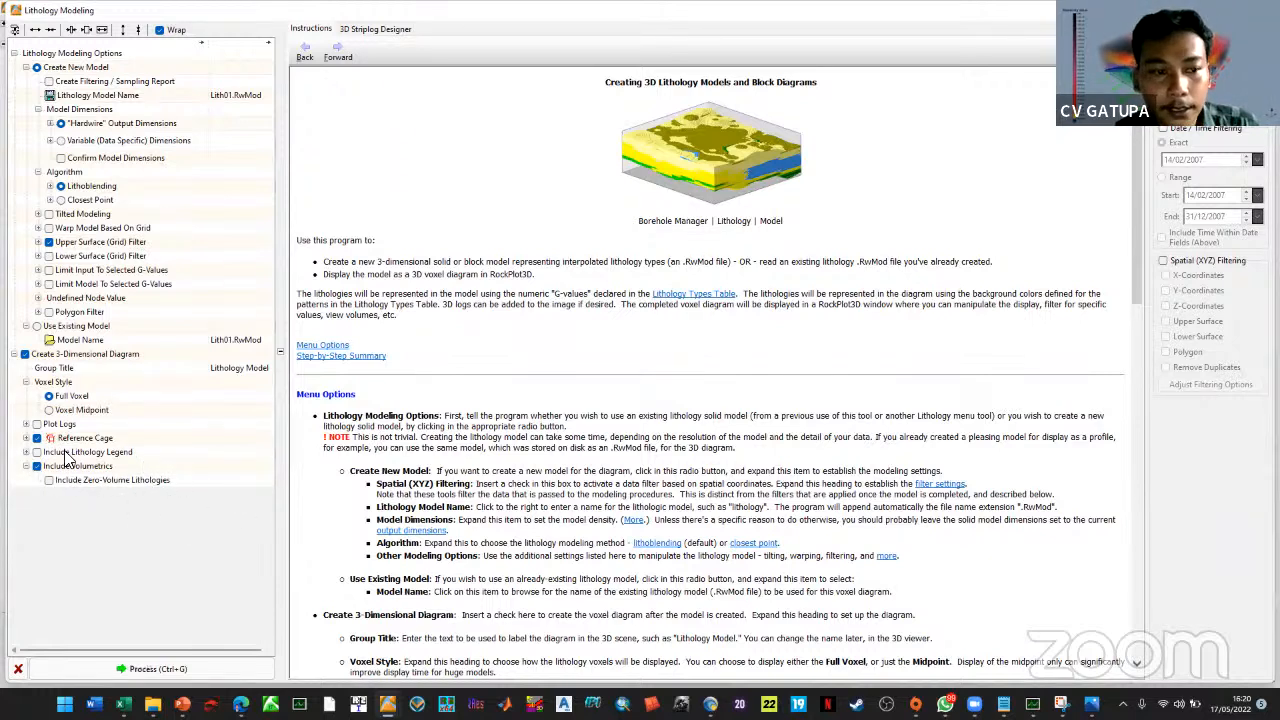
click(36, 467)
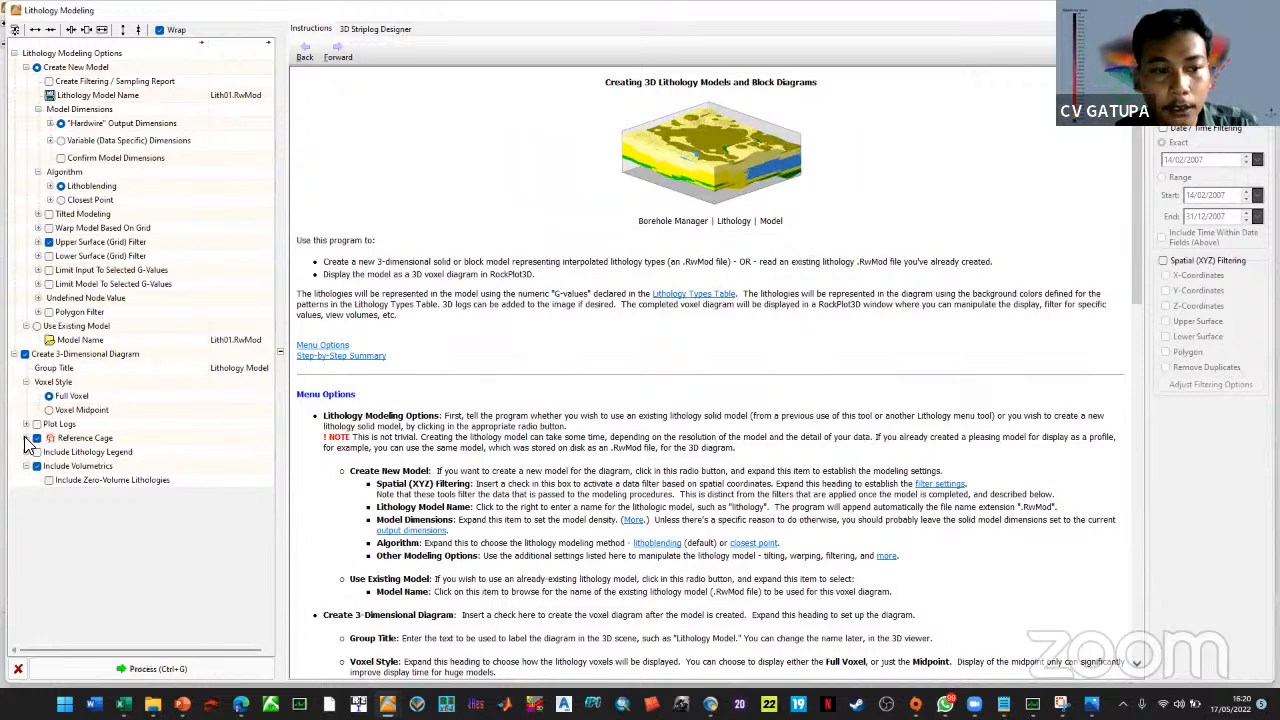
click(26, 438)
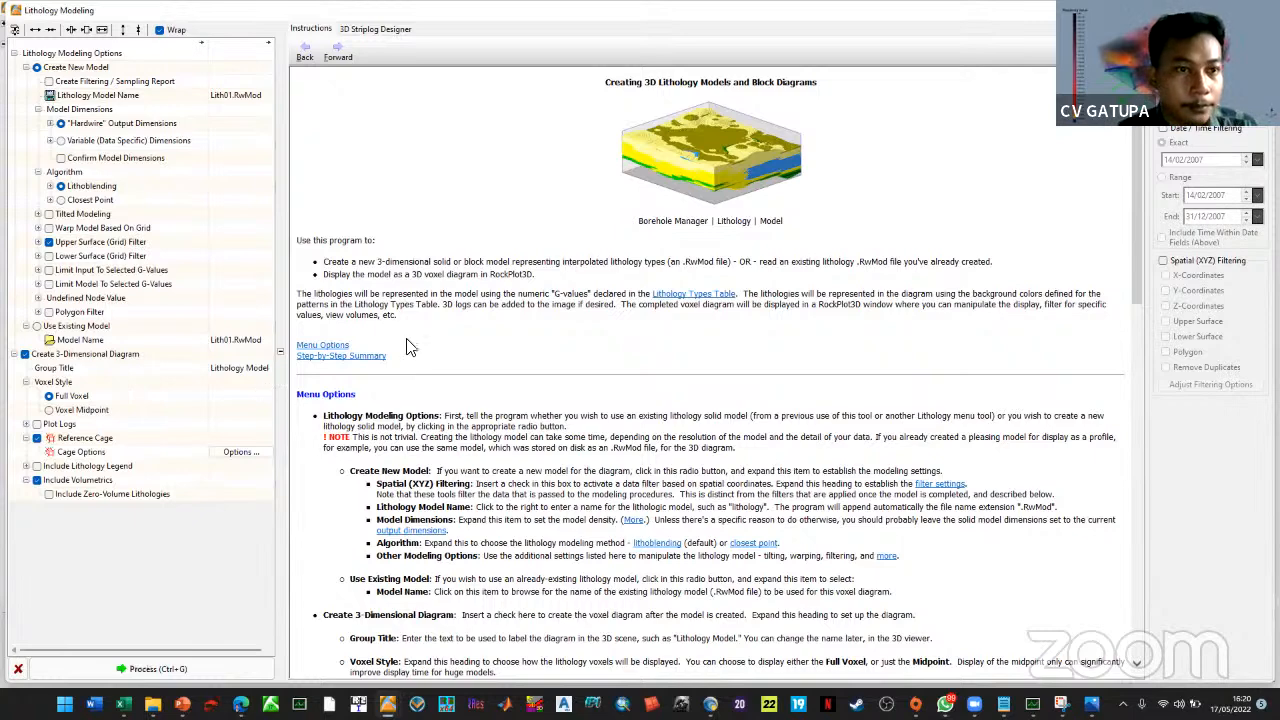
Switch the model to Variable (Data Specific) Dimensions instead of hardwired output dimensions
click(49, 123)
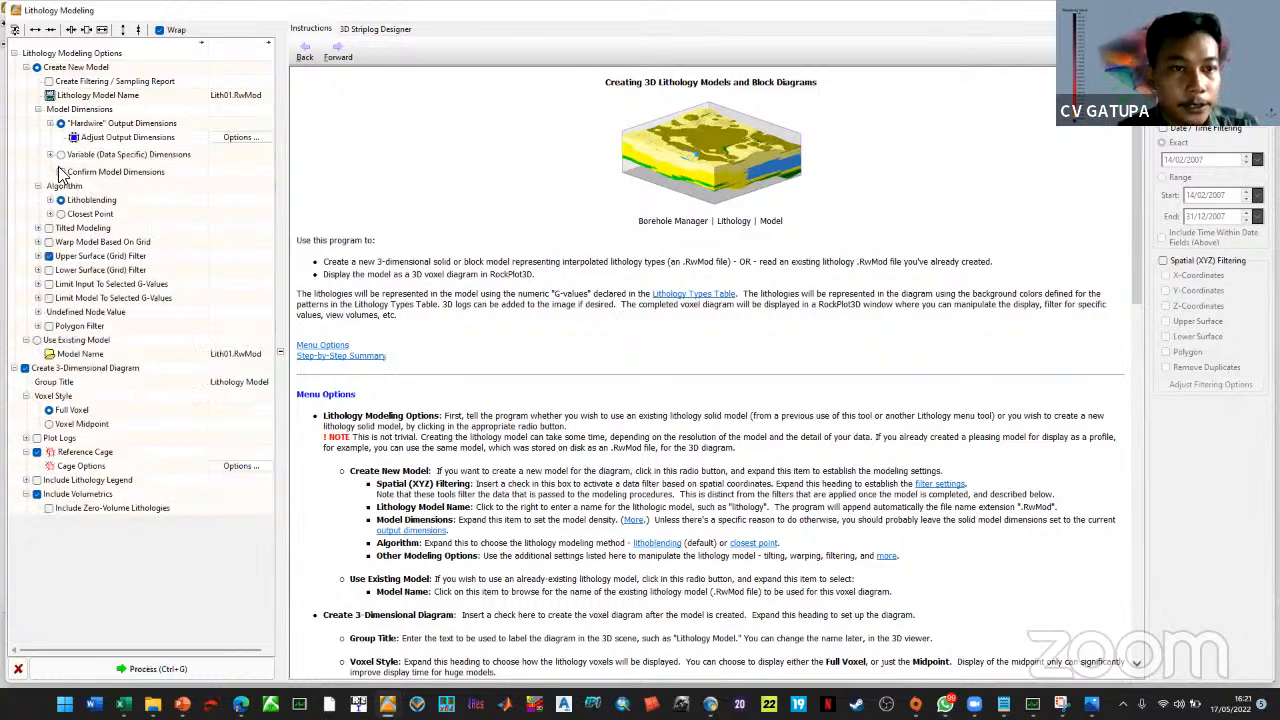
click(50, 155)
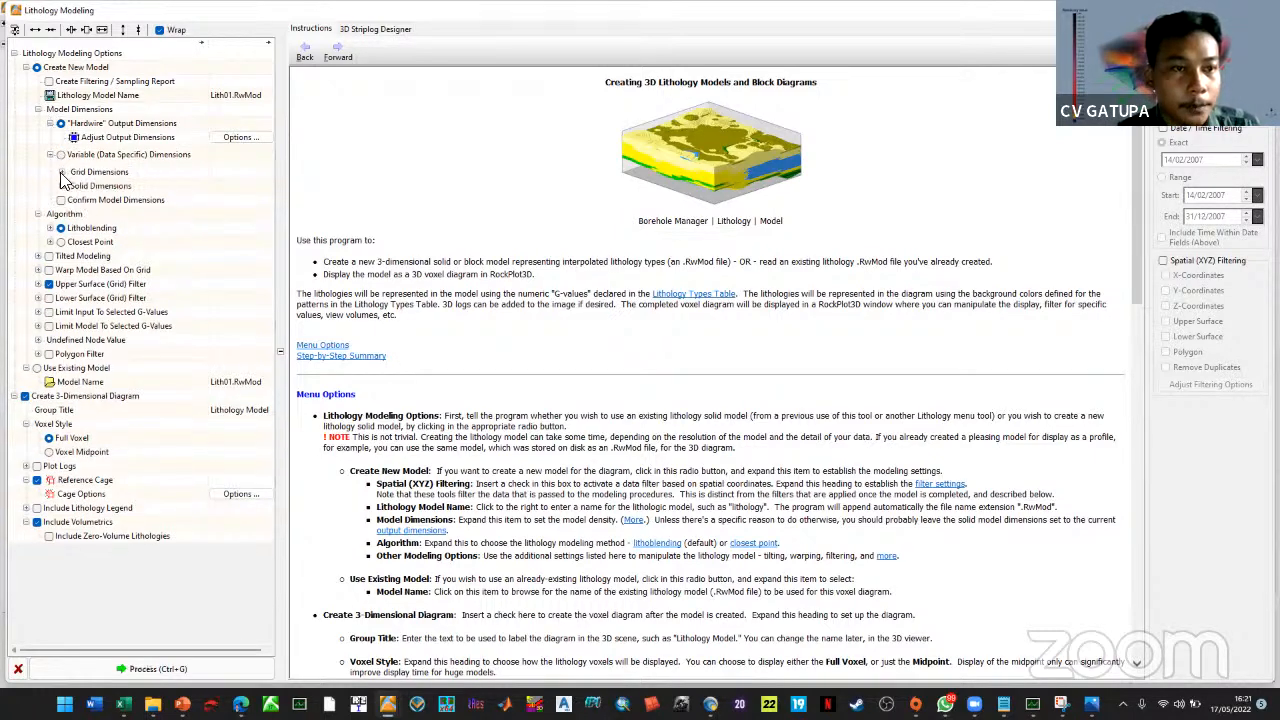
click(61, 172)
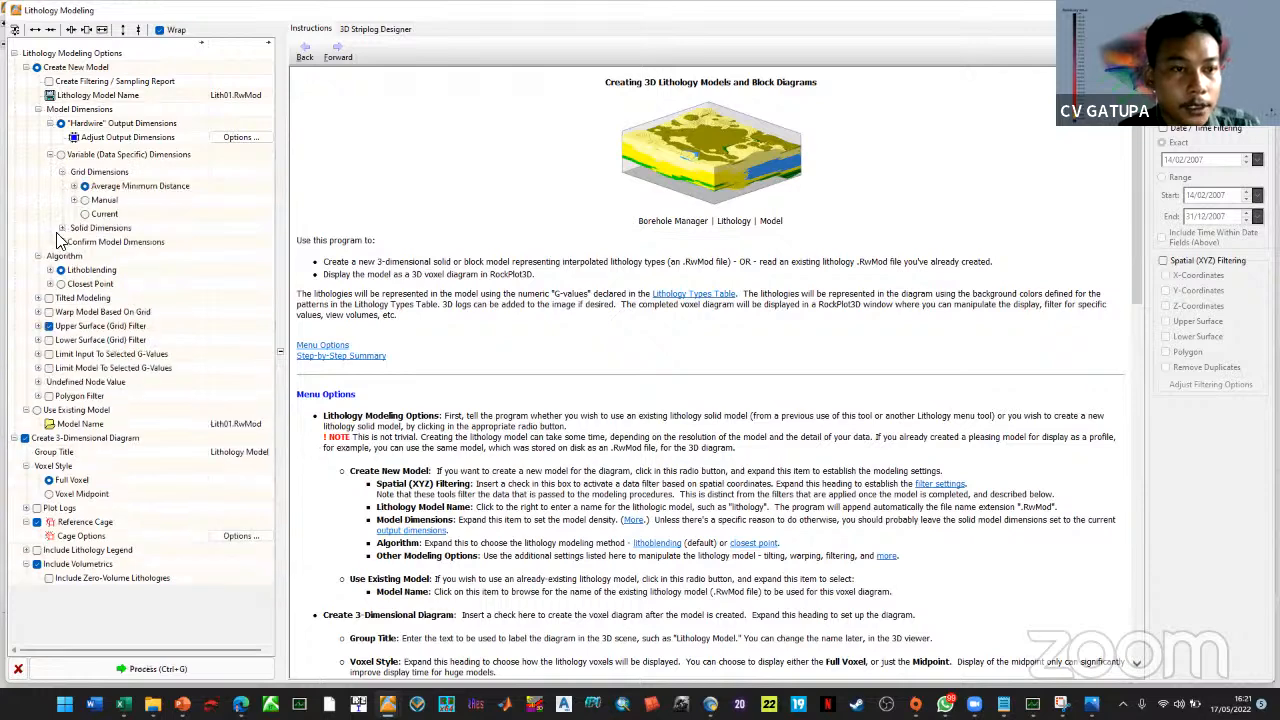
click(62, 228)
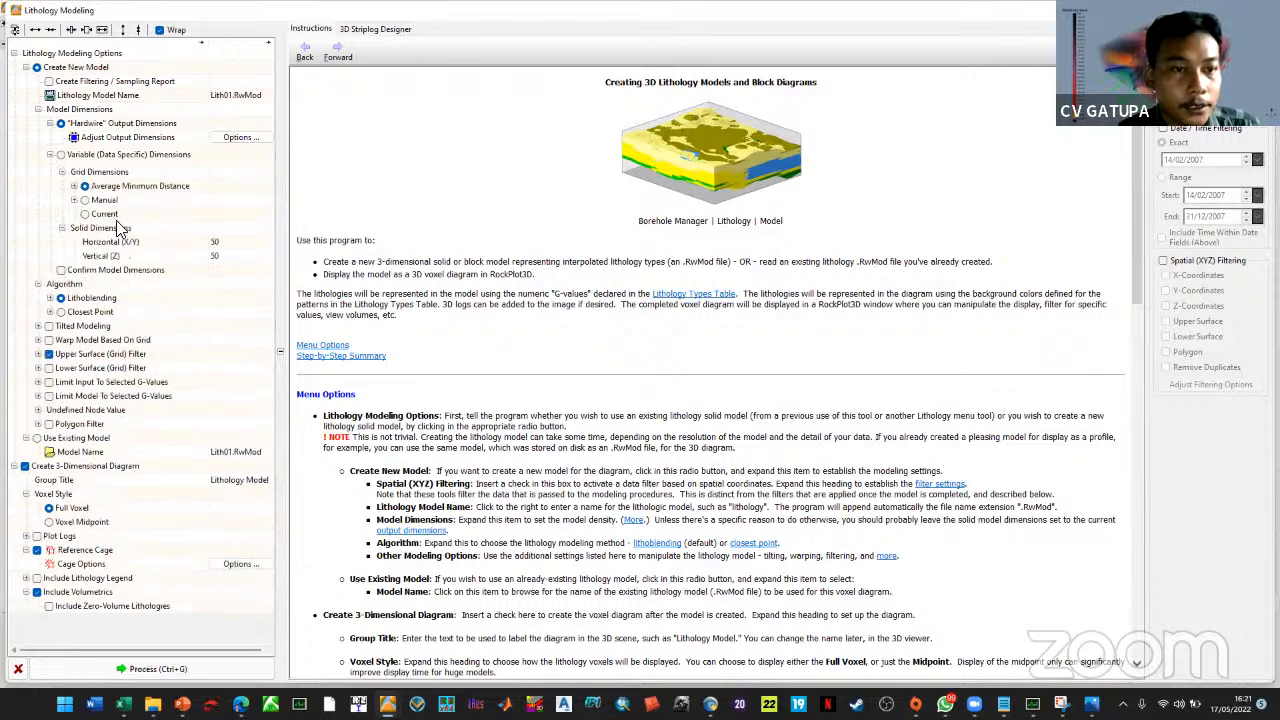
click(61, 155)
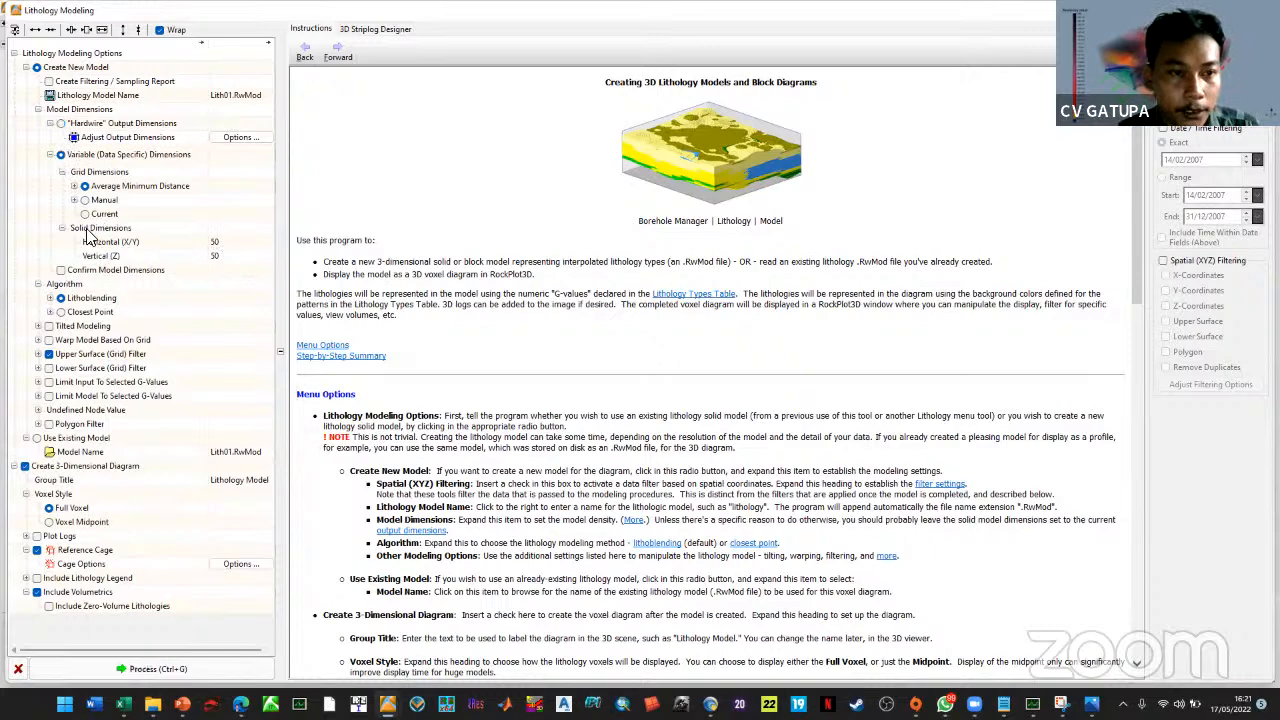
Set horizontal and vertical solid node counts to 125 and process Lith01.RwMod
click(236, 243)
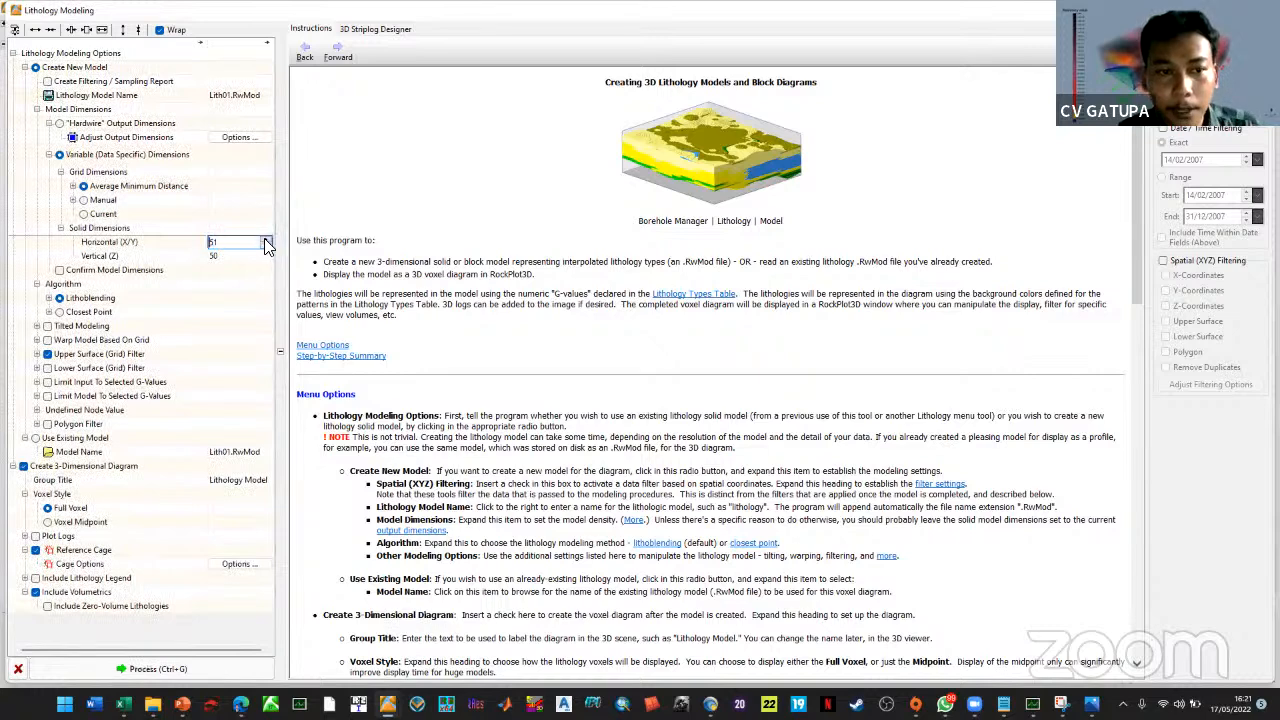
text(25)
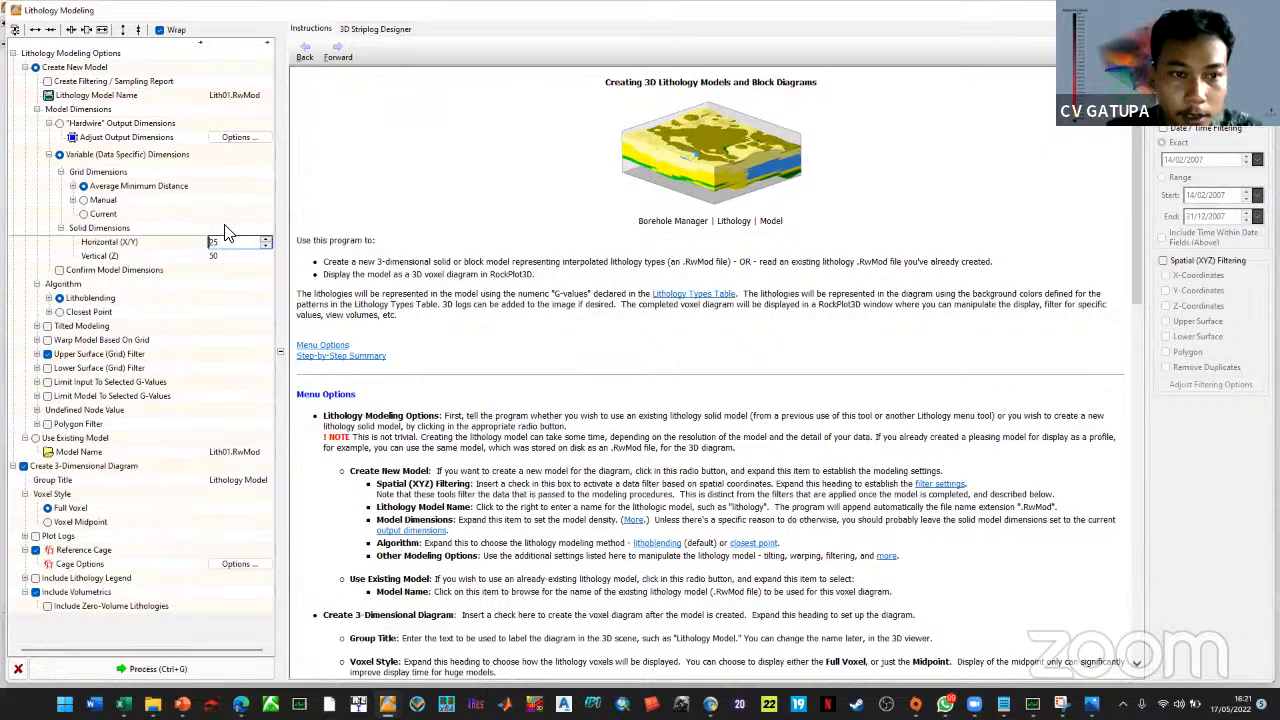
click(226, 257)
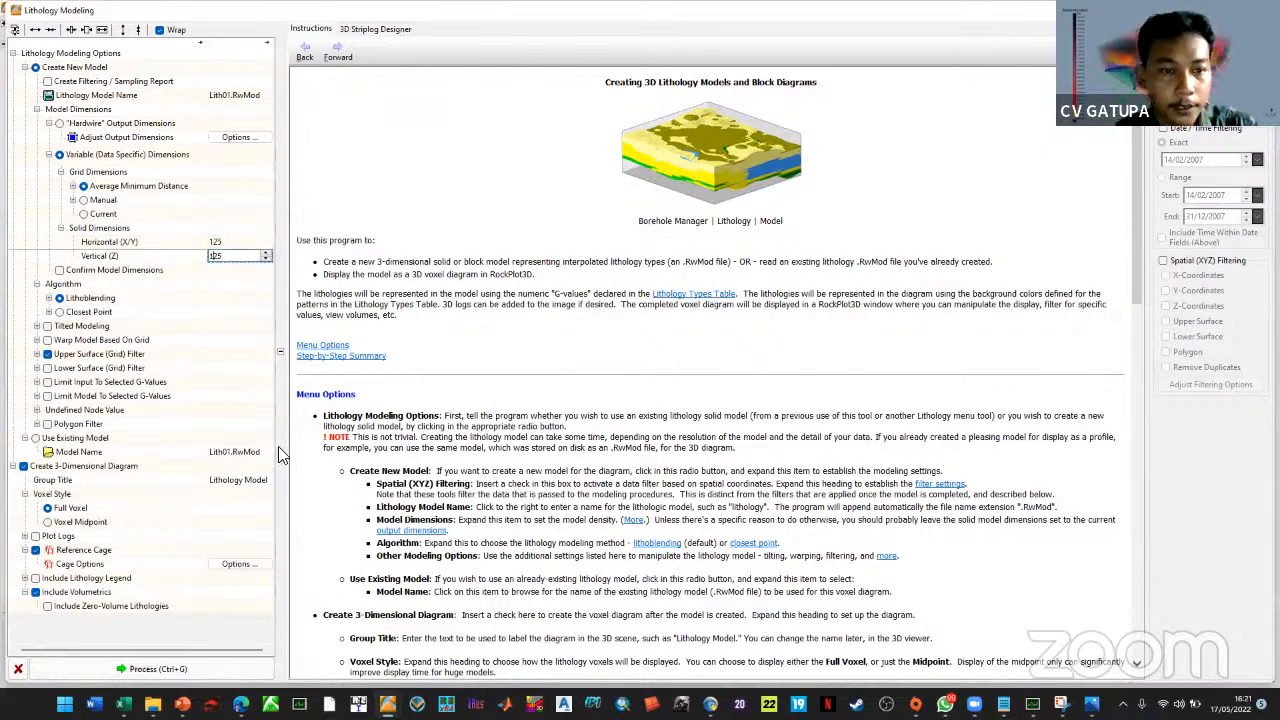
click(275, 610)
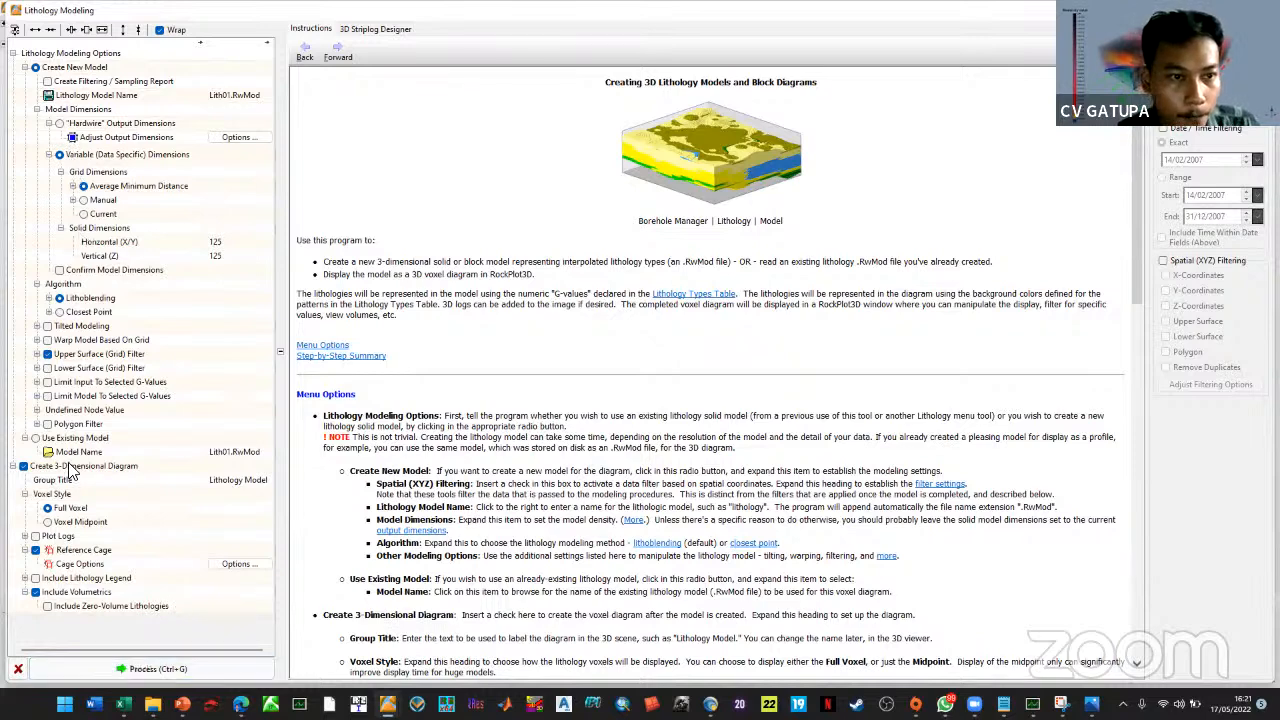
click(140, 668)
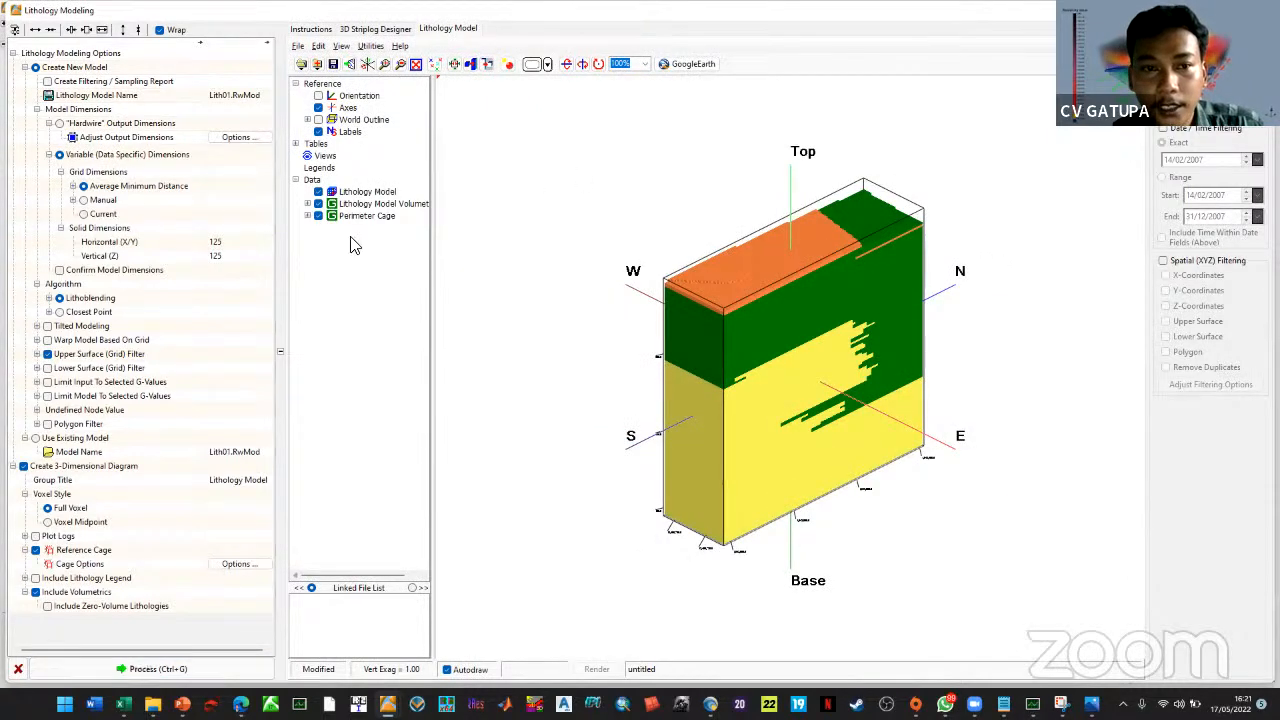
Widen the 3D view and pop the lithology block model into a standalone RockPlot3D window
drag(438, 300, 366, 297)
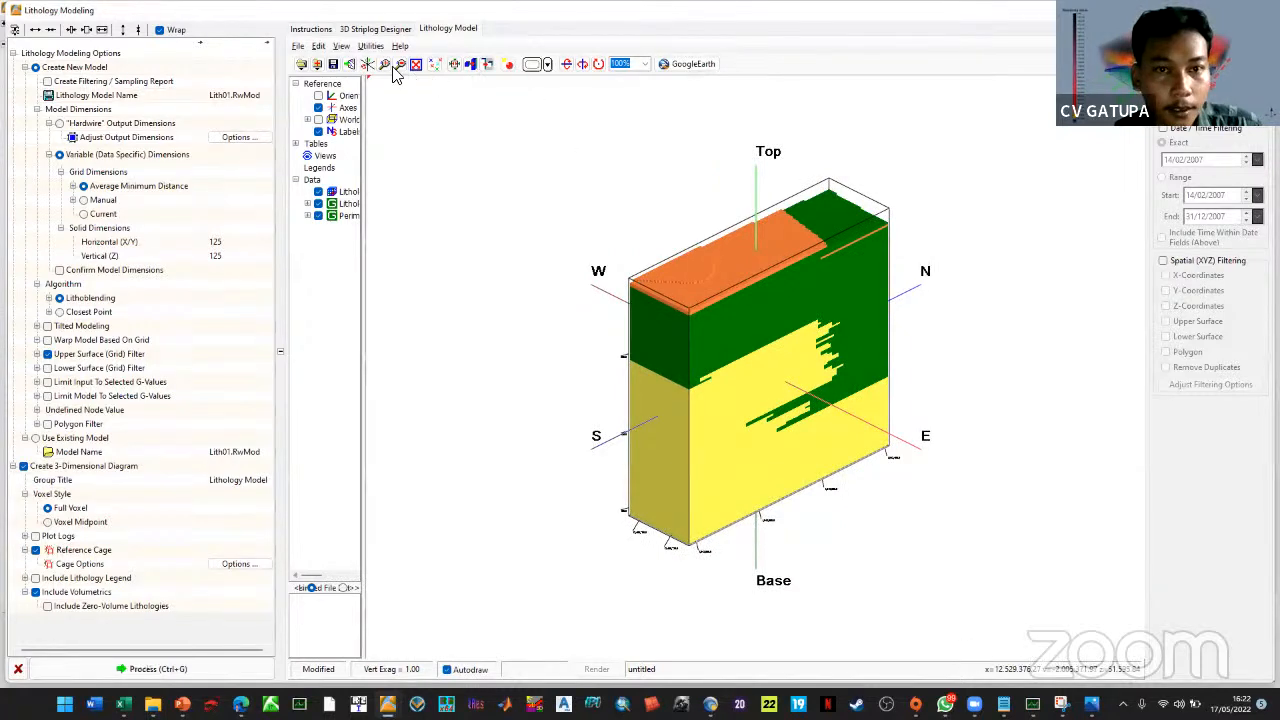
click(349, 64)
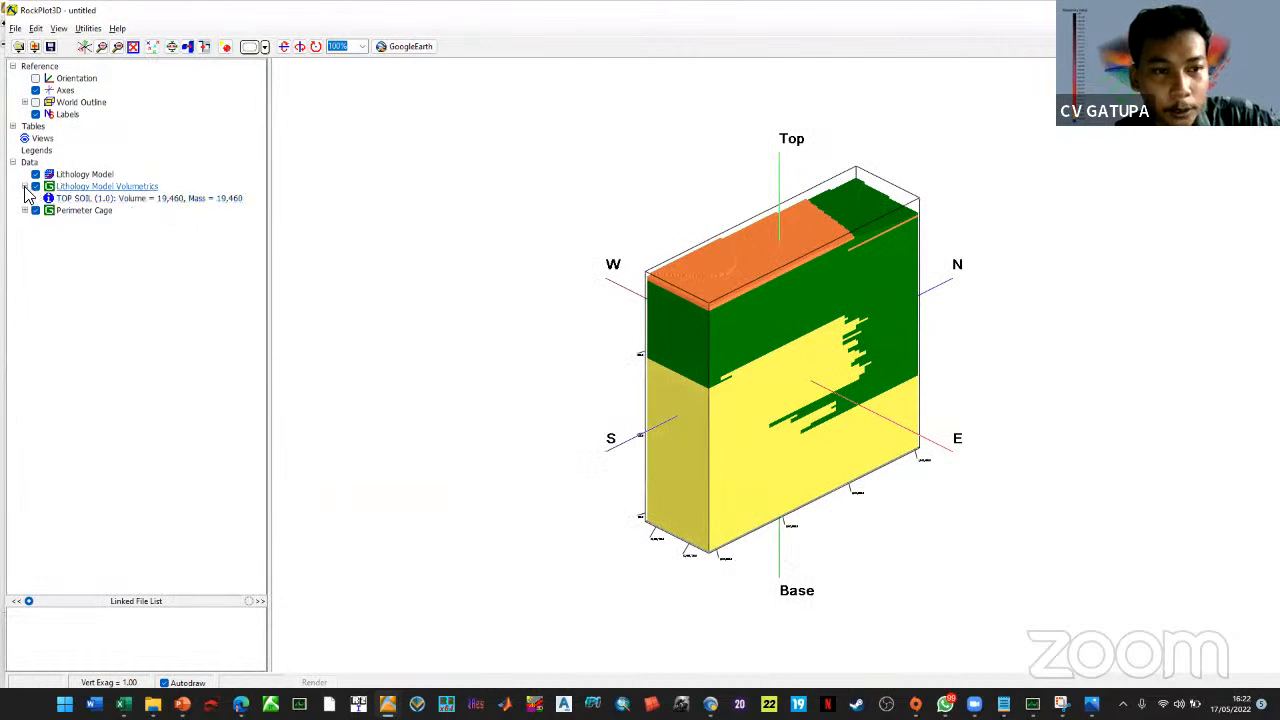
Collapse the TOP SOIL volumetrics row and toggle the Lithology Model layer's visibility
click(24, 187)
drag(284, 292, 142, 266)
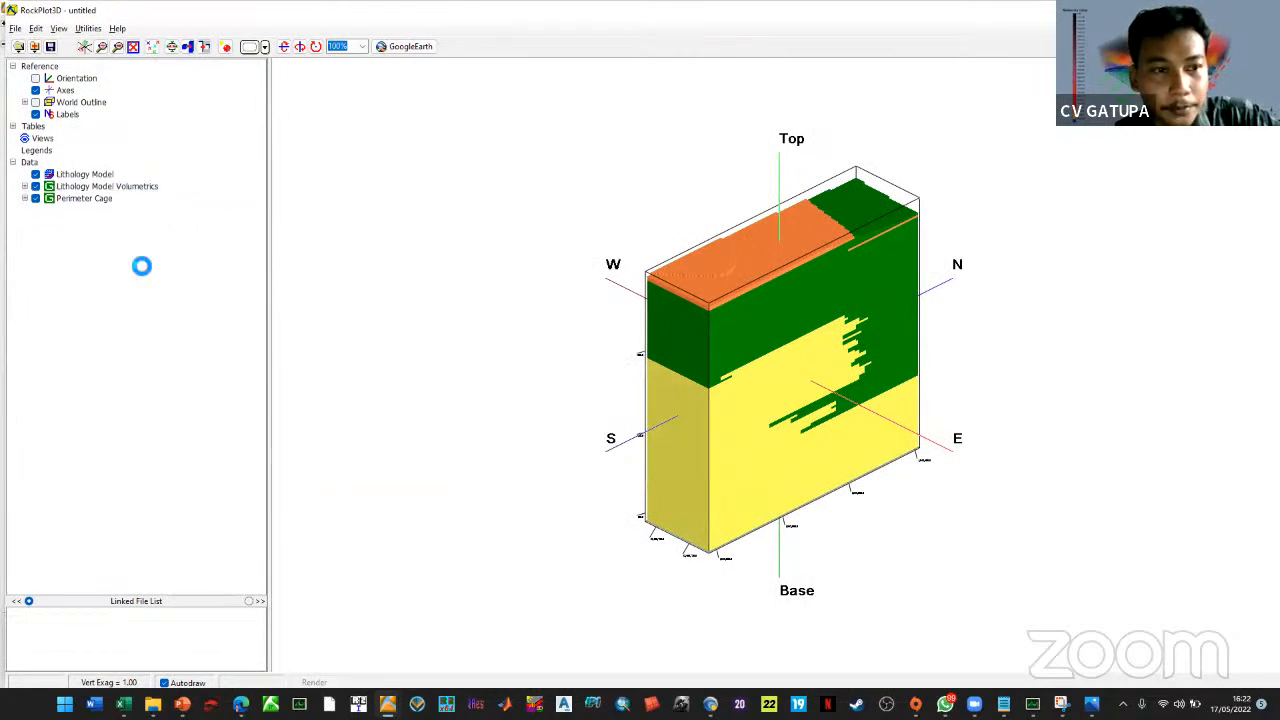
click(36, 176)
click(35, 175)
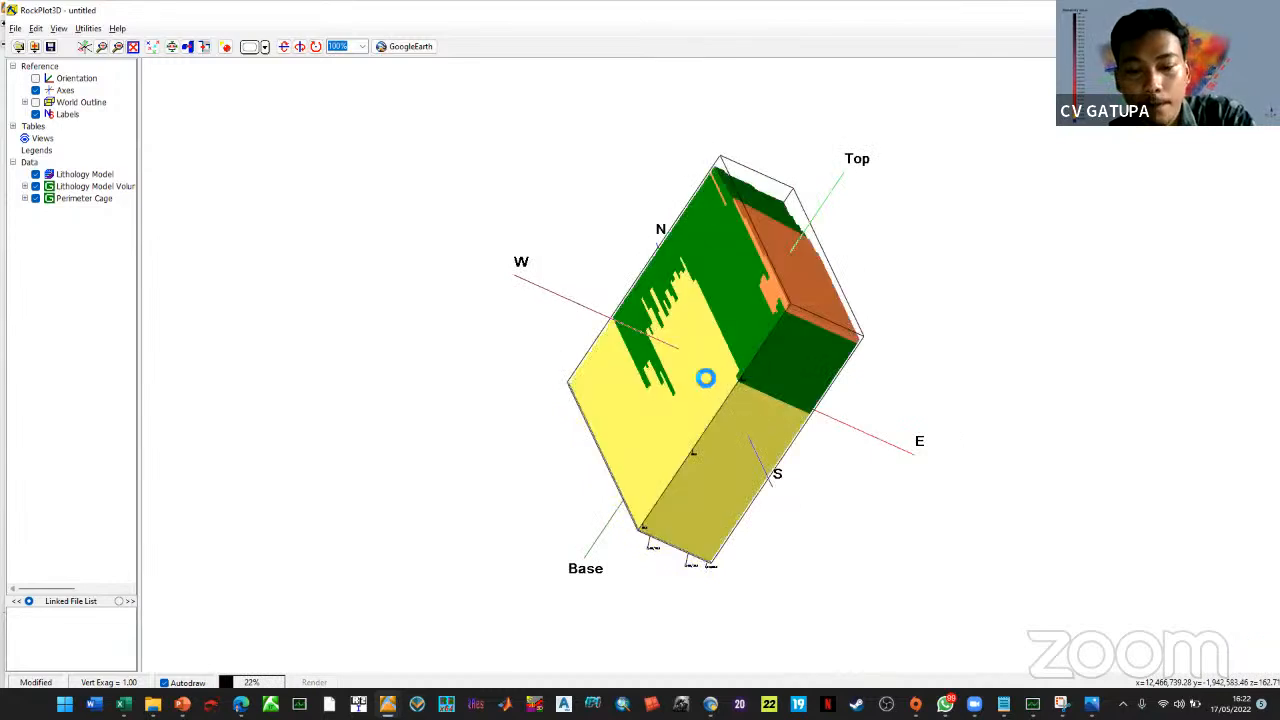
Rotate, tilt and zoom the three-layer block, then show the File > Export image formats
drag(706, 378, 614, 367)
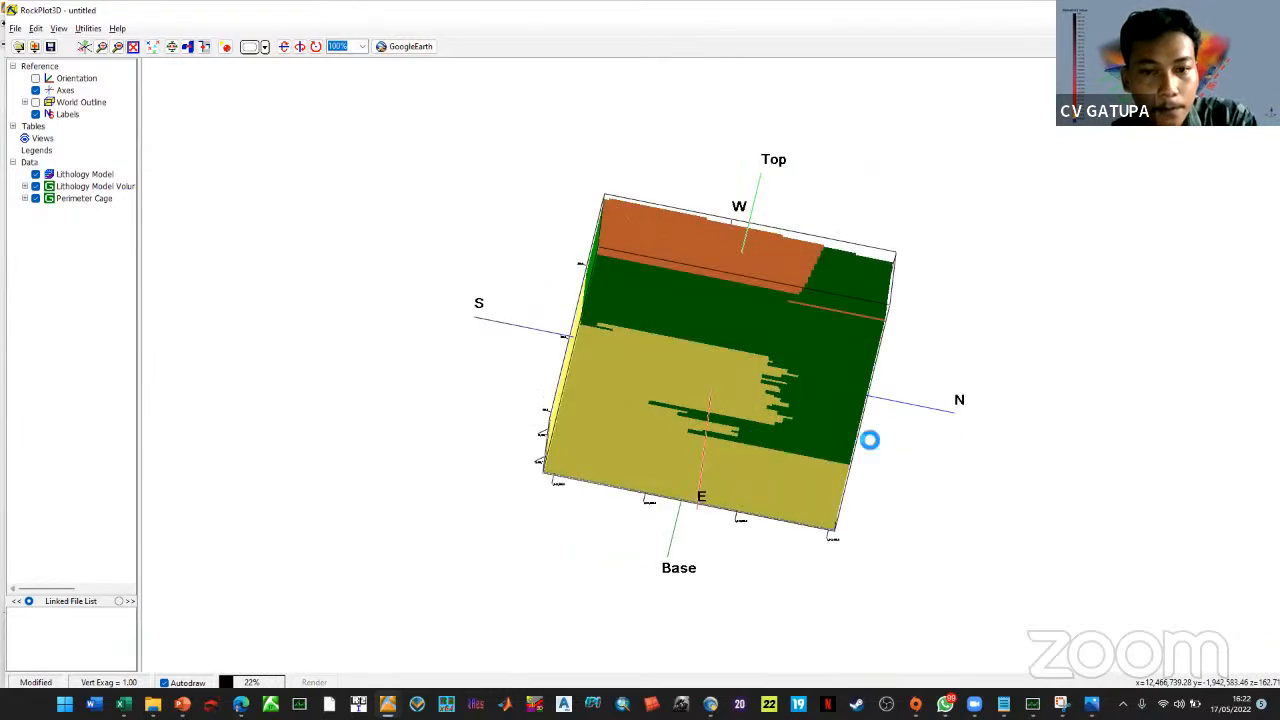
drag(873, 401, 861, 377)
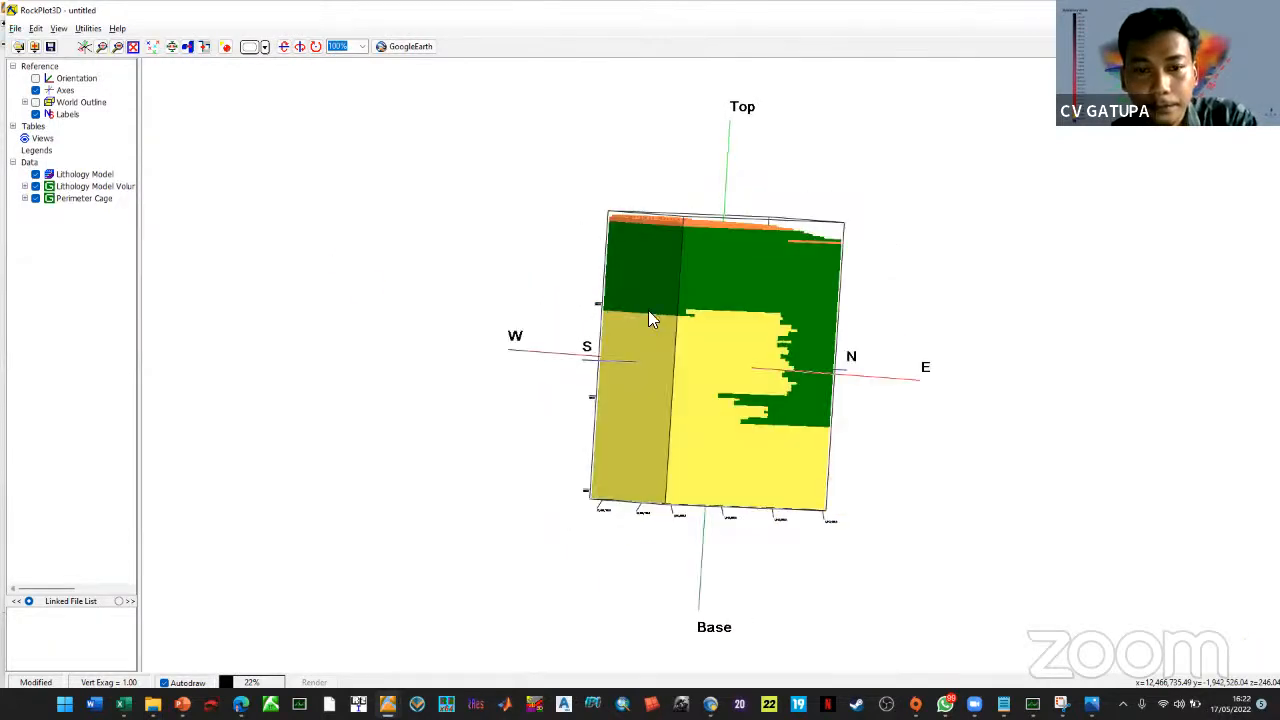
scroll(644, 308, up, 3)
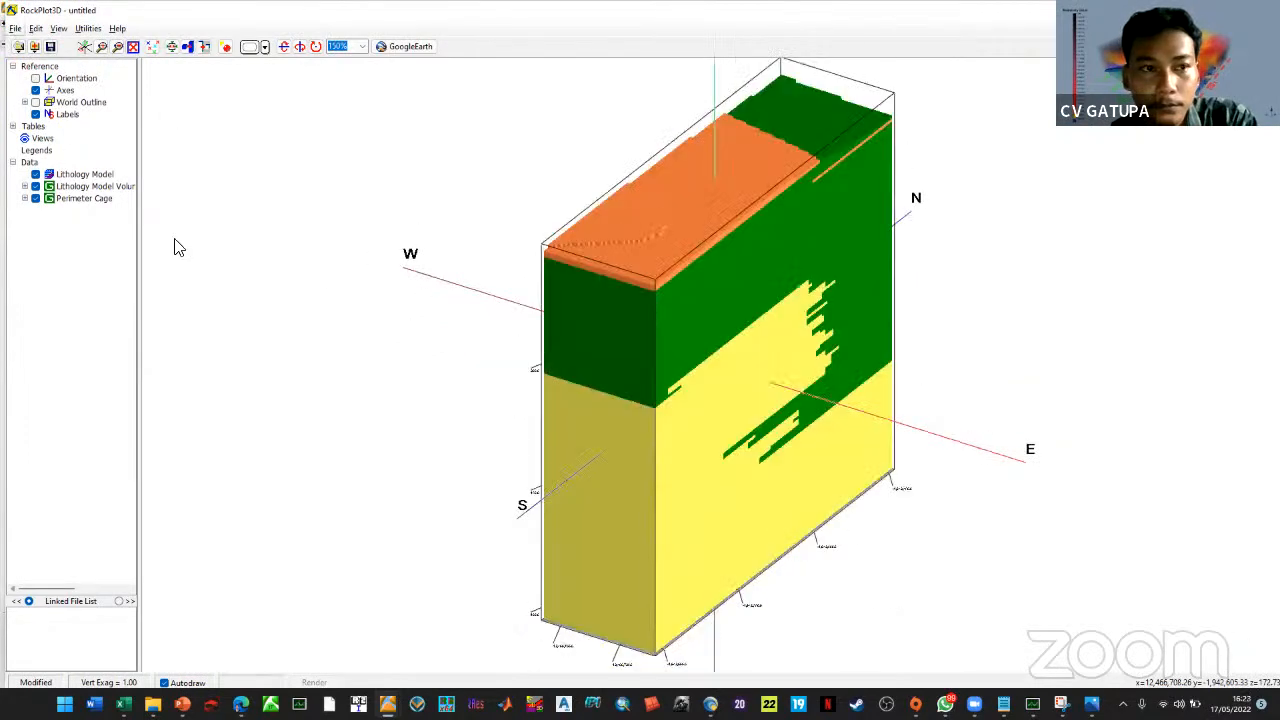
key(alt+f)
mouse_move(96, 165)
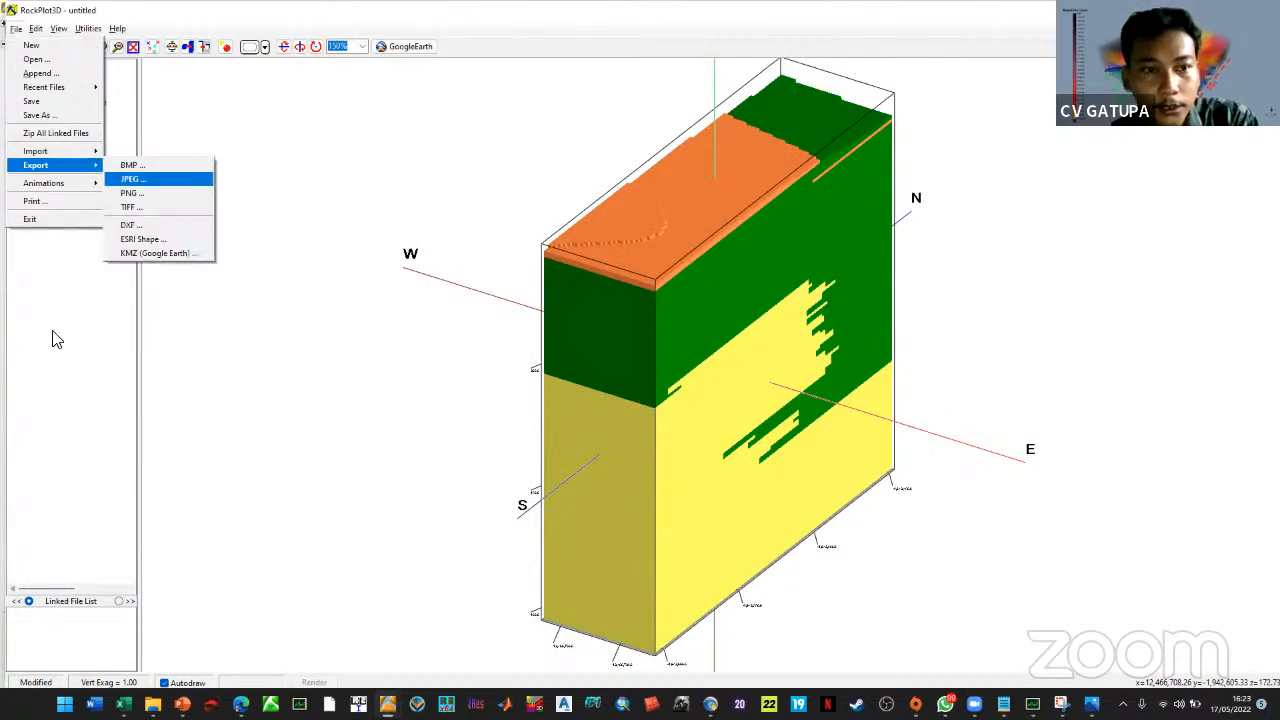
Export the 3D model as JPEG 'MODEL 3D' (1713 × 921, quality 100) into PELATIHAN TEKNIK GEOFISIKA
key(Return)
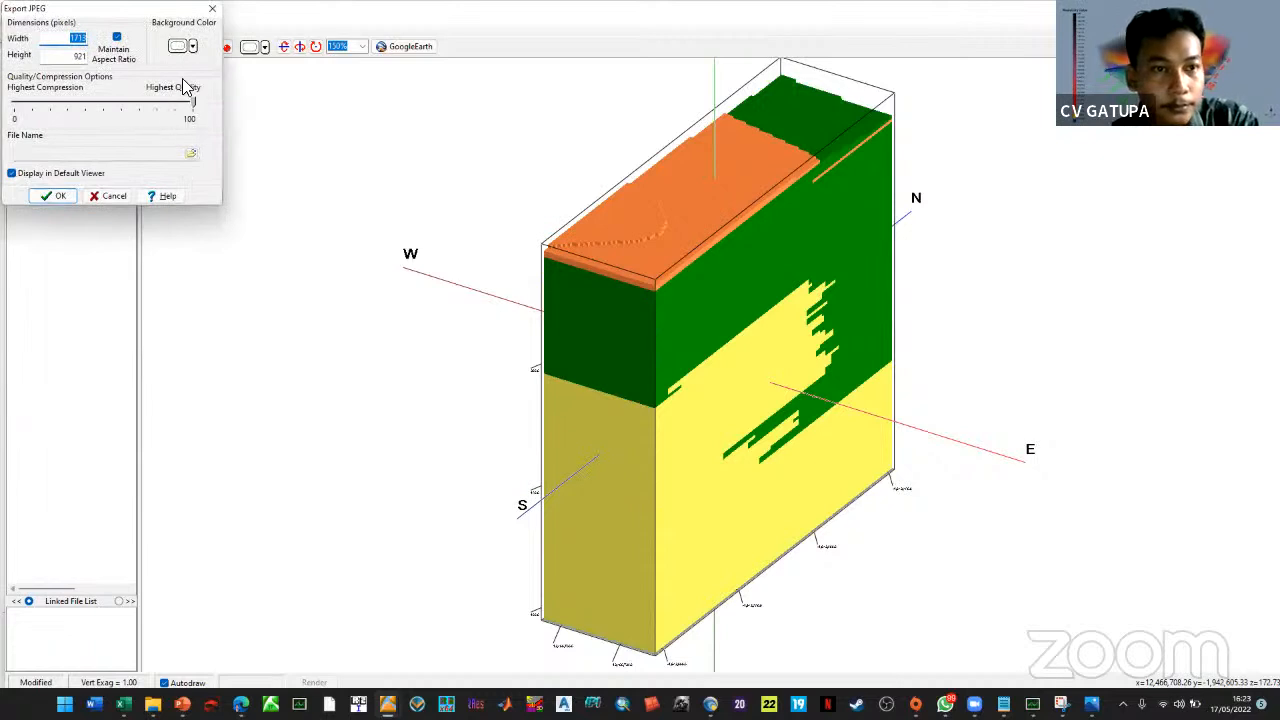
key(Return)
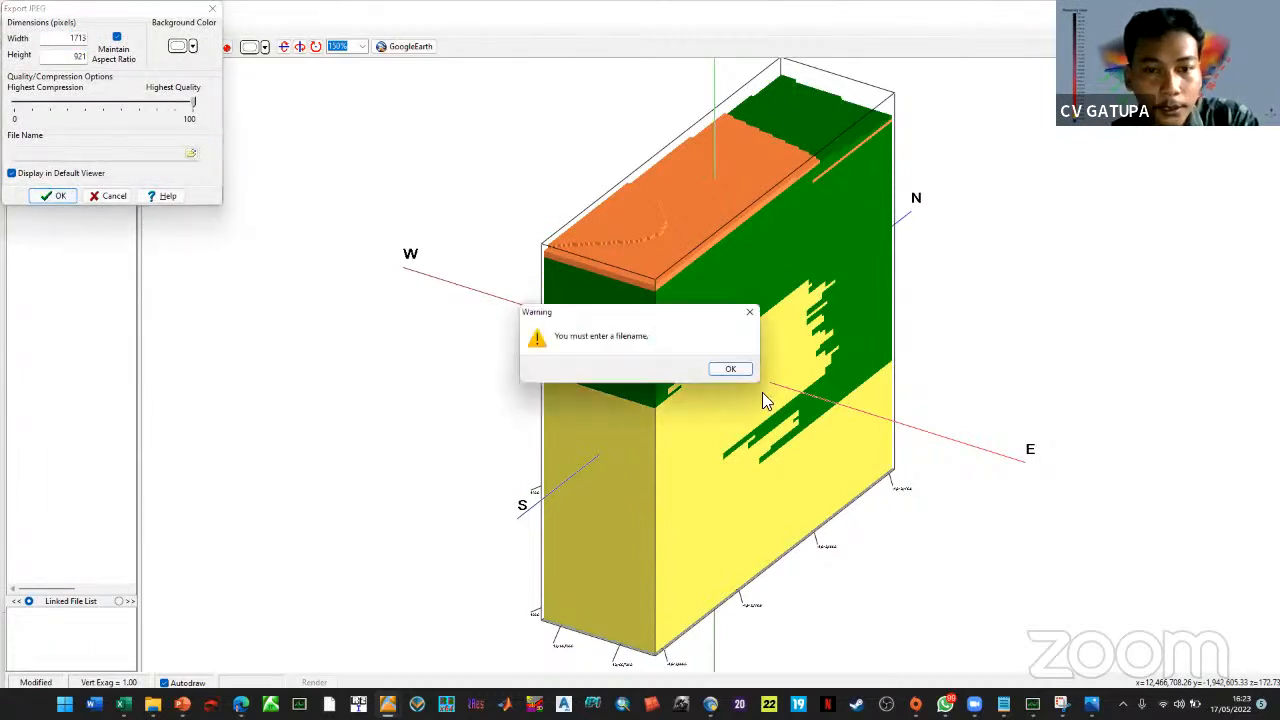
click(738, 372)
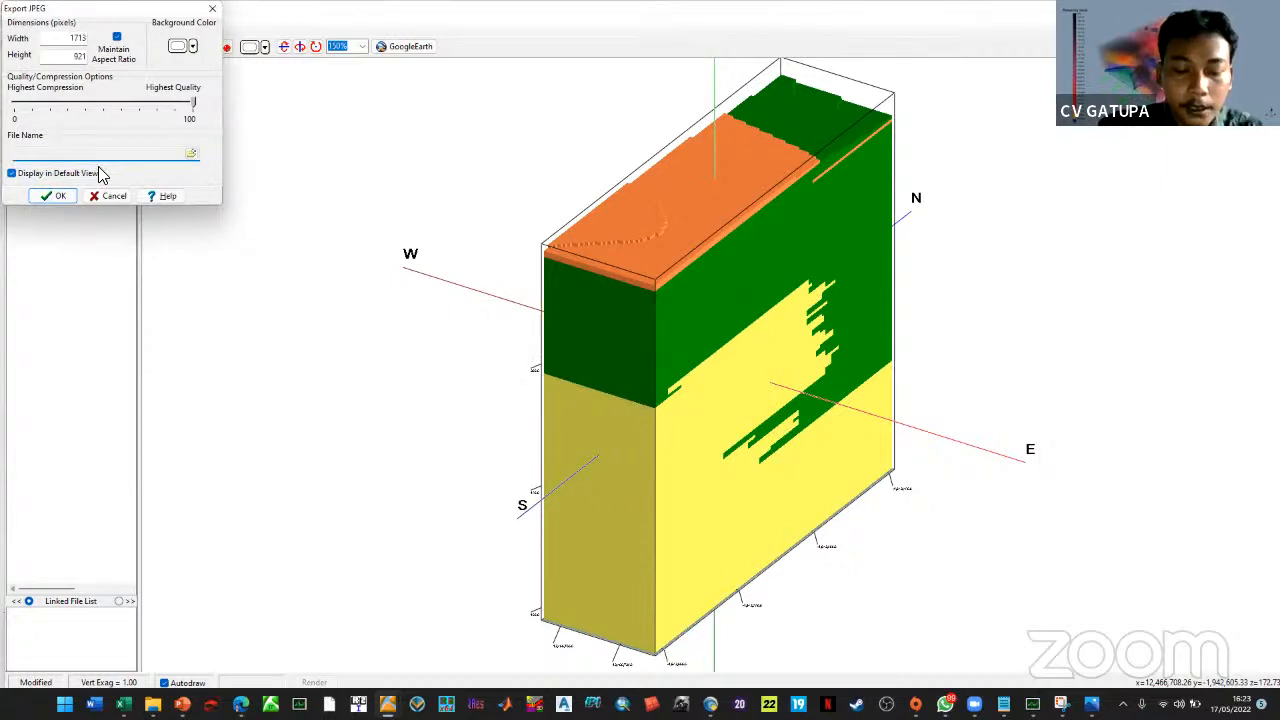
click(191, 154)
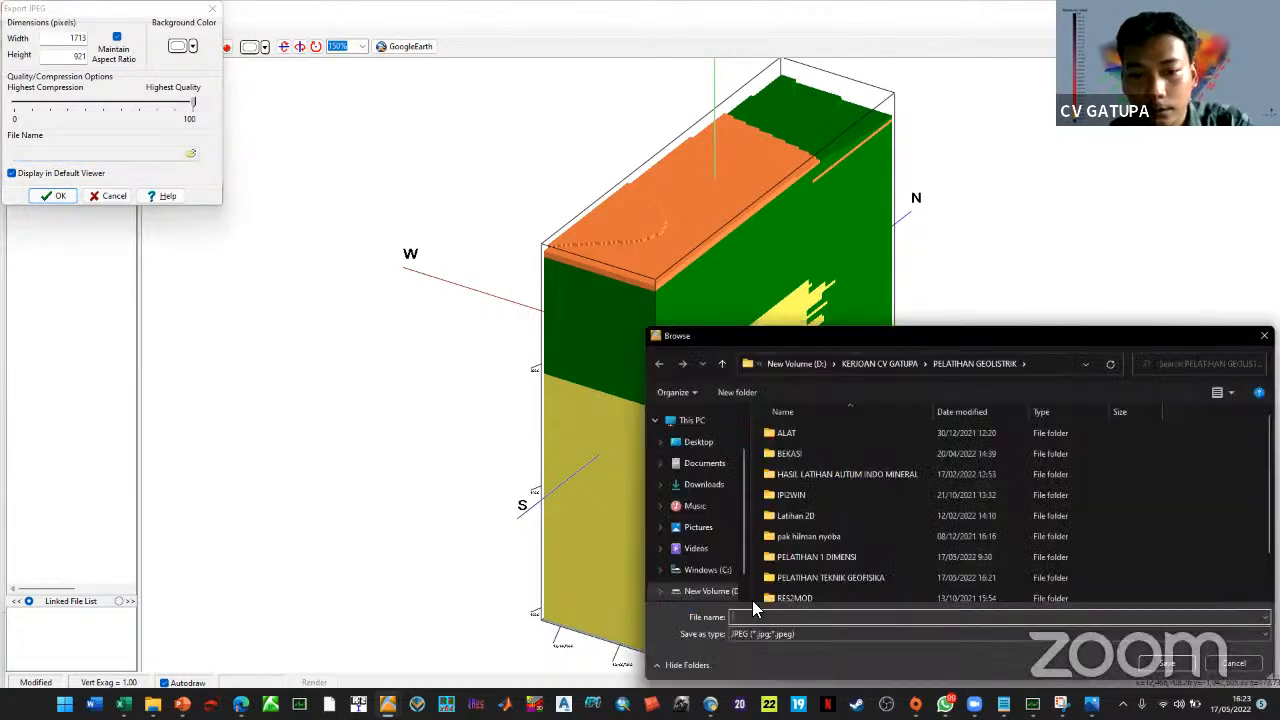
double_click(822, 578)
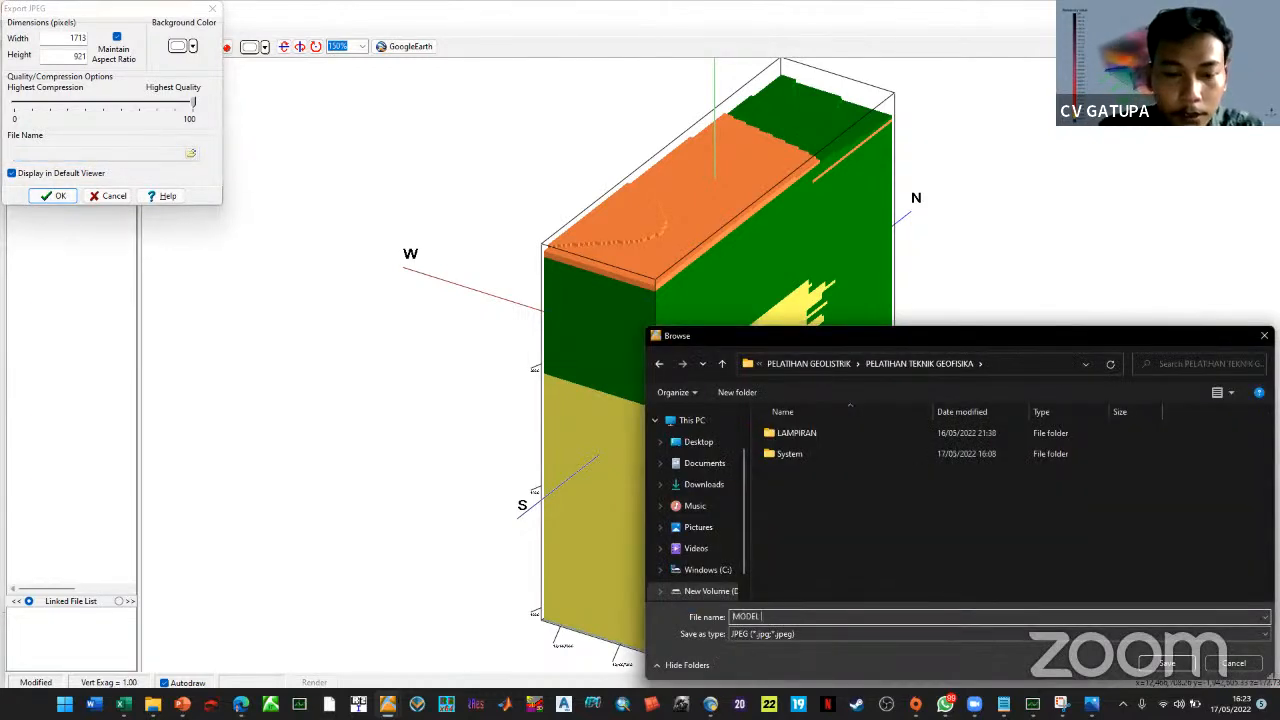
click(1168, 664)
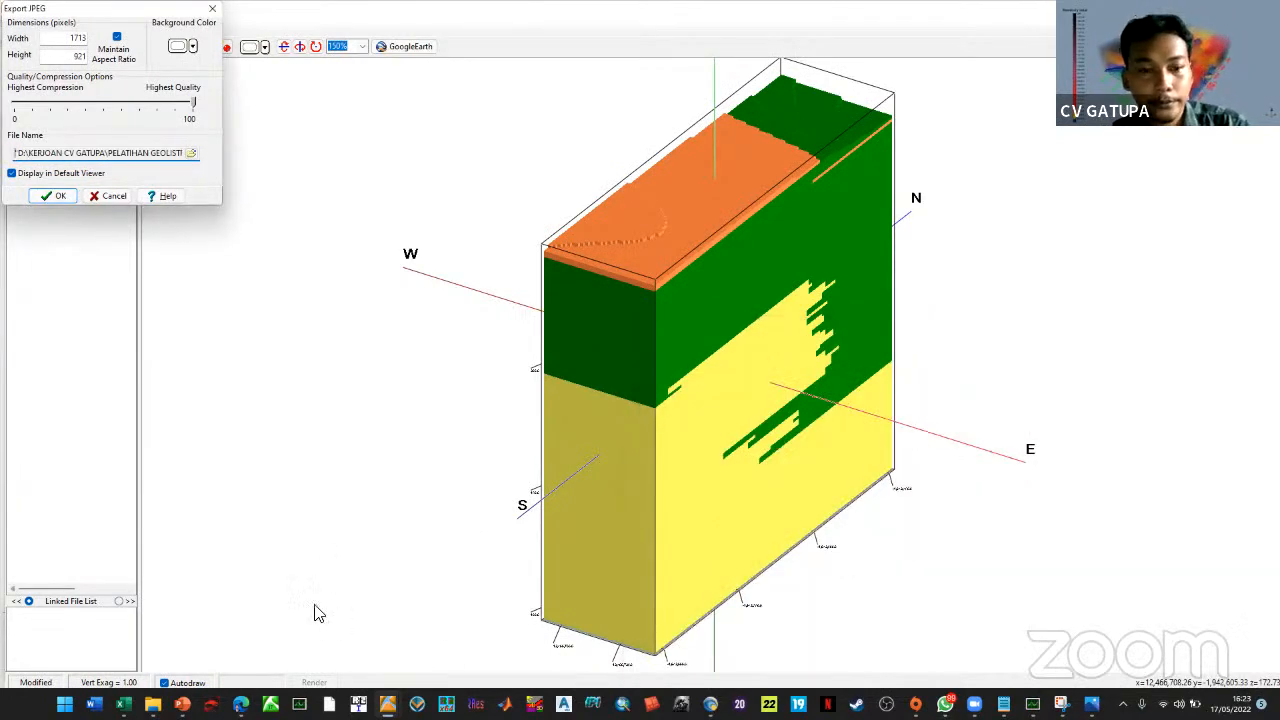
click(784, 302)
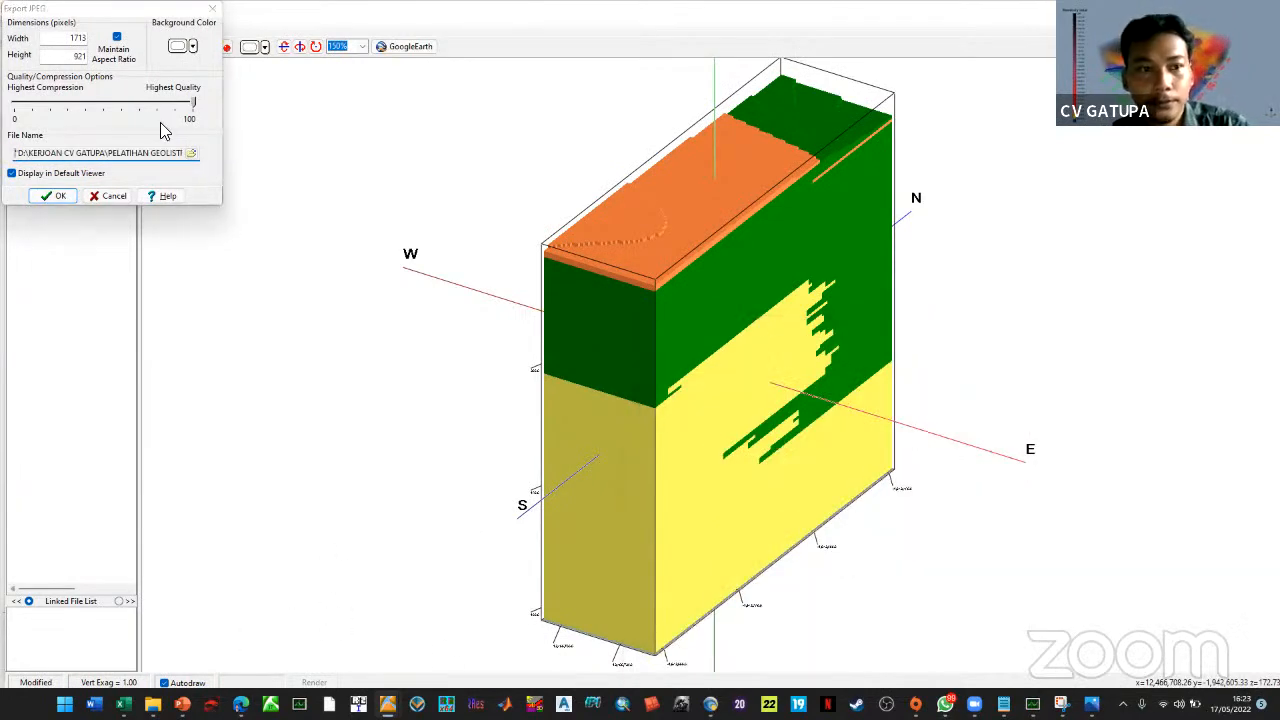
click(55, 196)
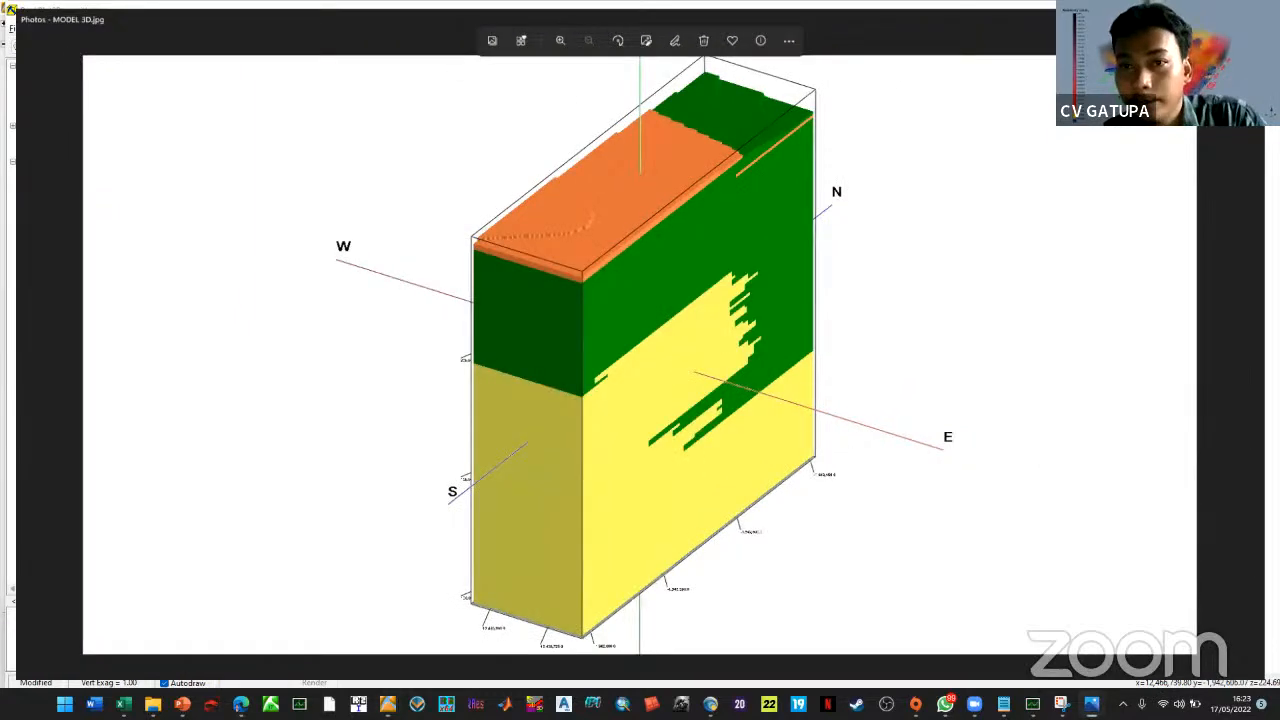
Minimize the Photos viewer and return to RockWorks16's Lithology Modeling window
click(1203, 10)
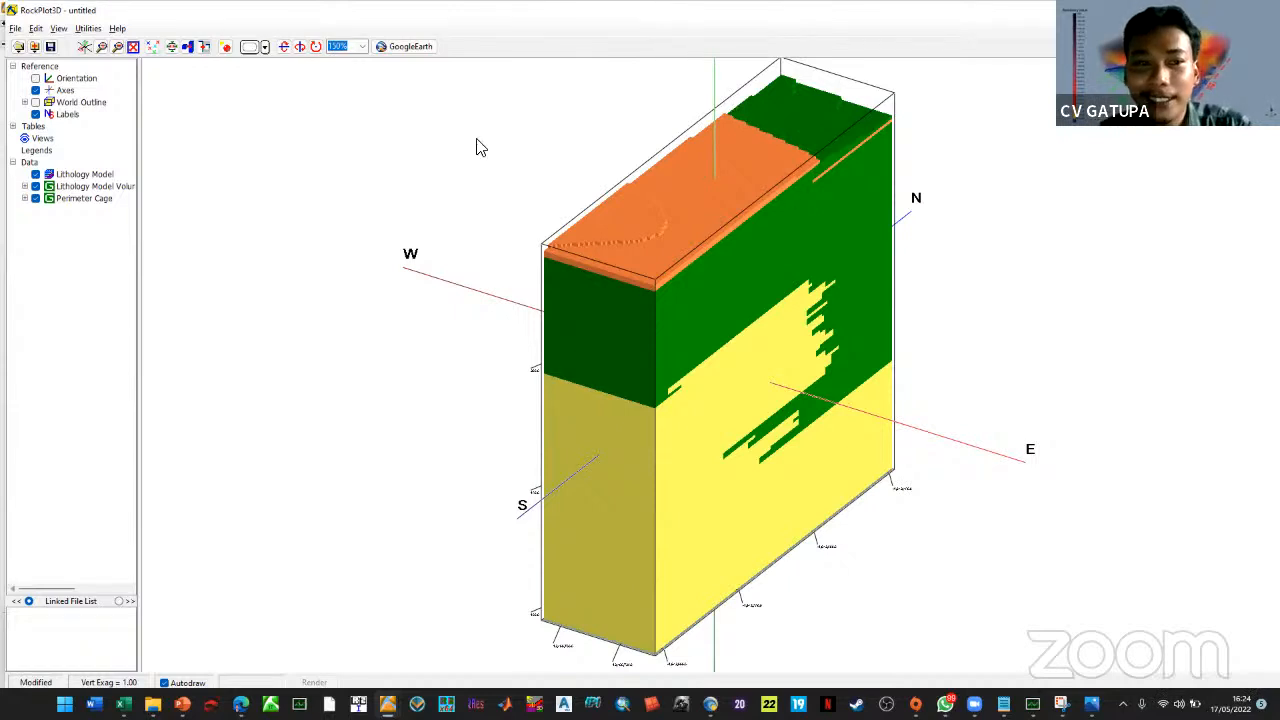
key(alt+Tab)
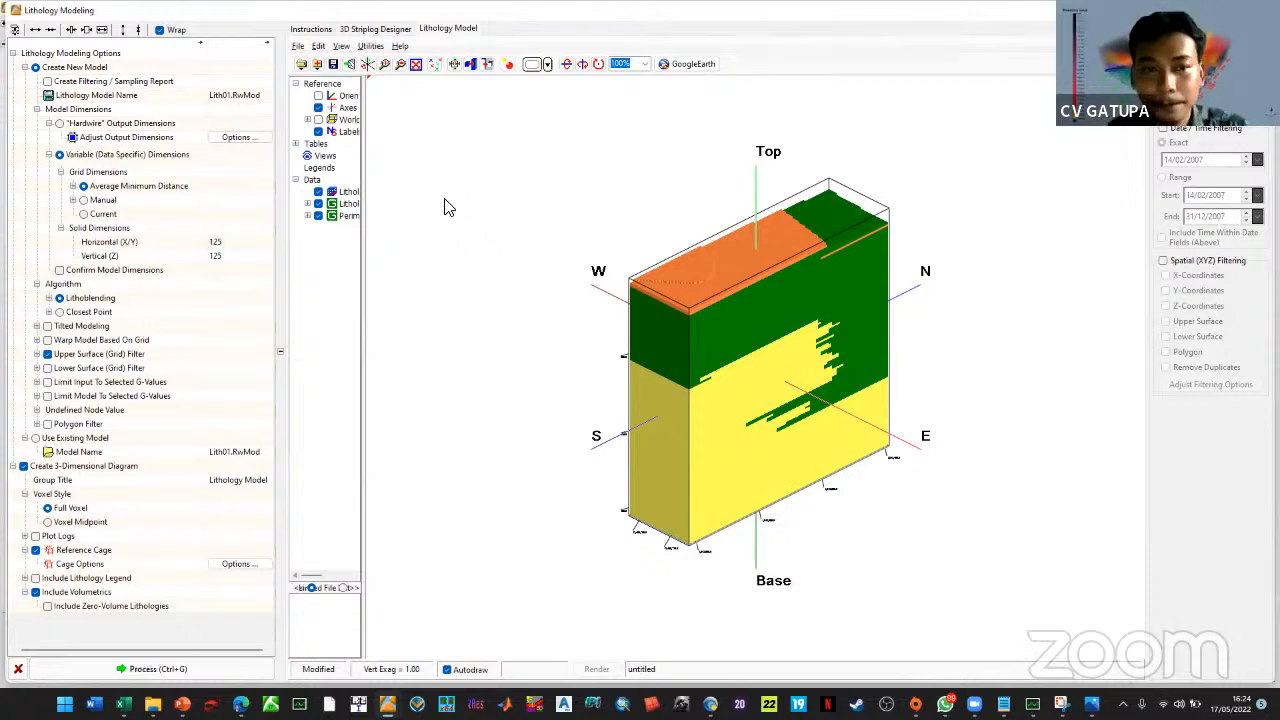
Add a lithology legend and zero-volume lithologies to the volumetrics, then rebuild the 3D model
drag(364, 279, 428, 294)
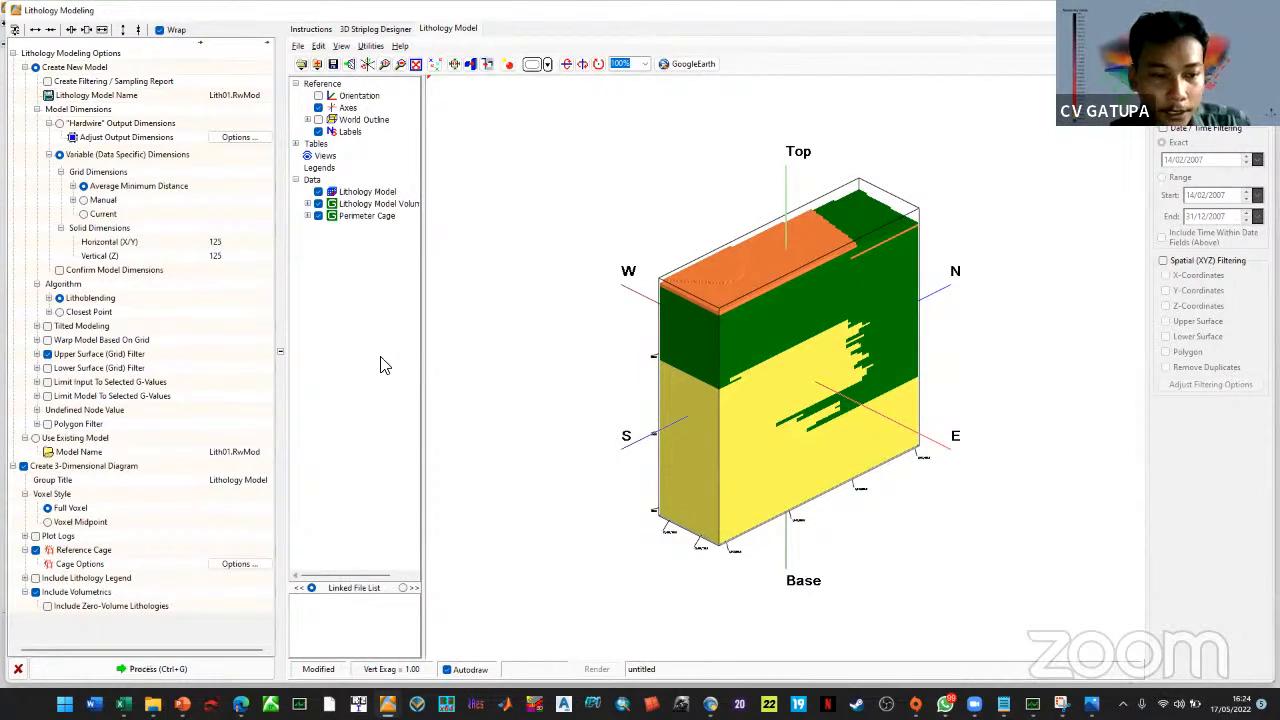
click(34, 579)
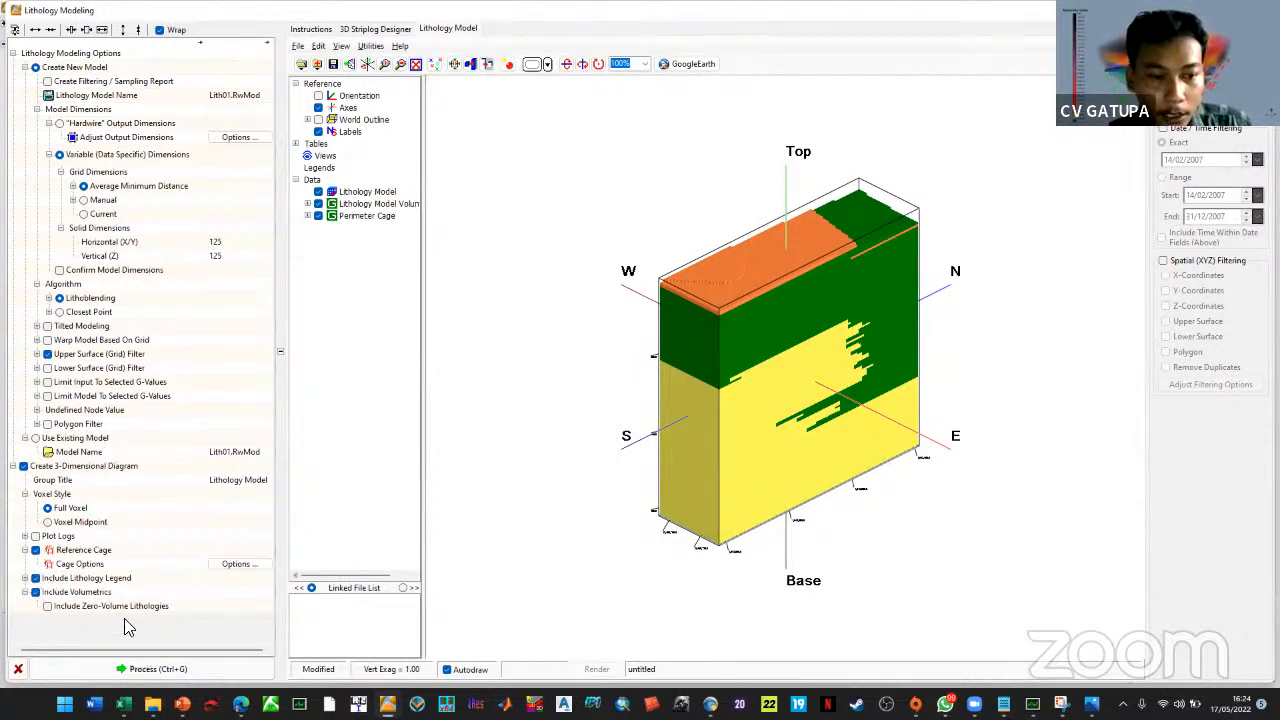
click(50, 610)
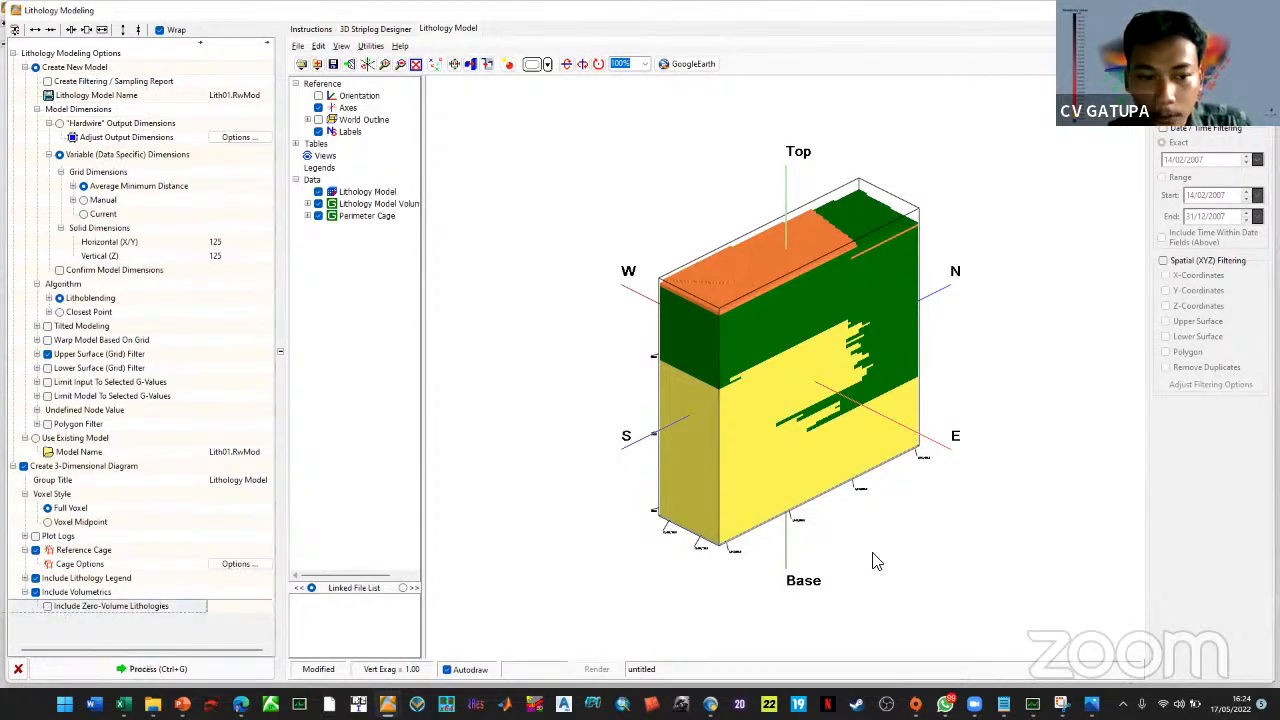
key(space)
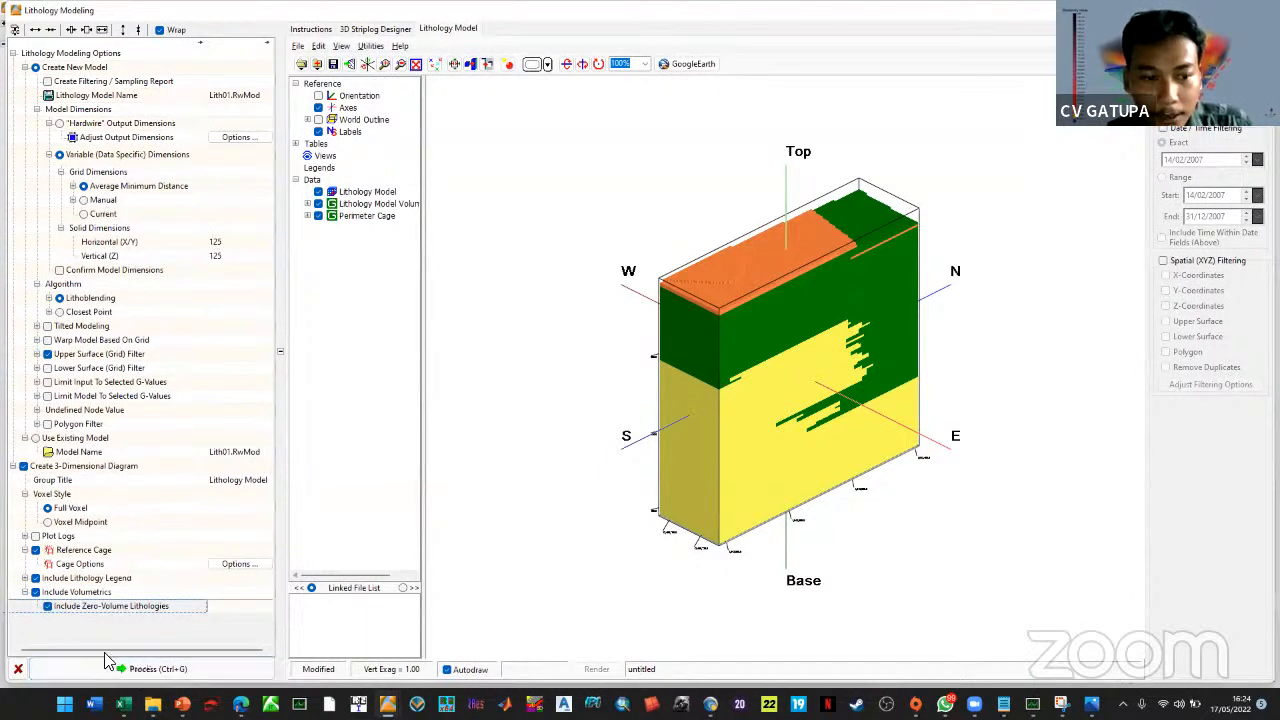
click(120, 672)
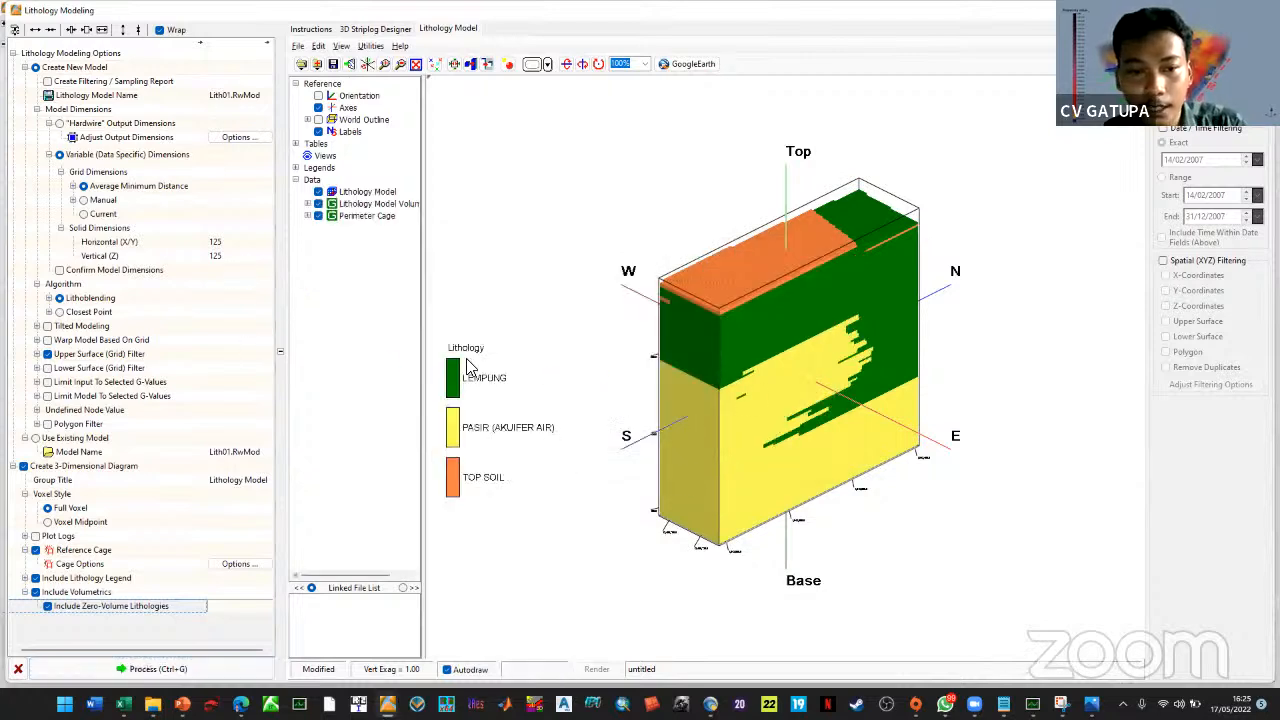
Expand Lithology Model Volumetrics to read each lithology's volume, then close the 3D model window
click(309, 204)
drag(424, 346, 486, 368)
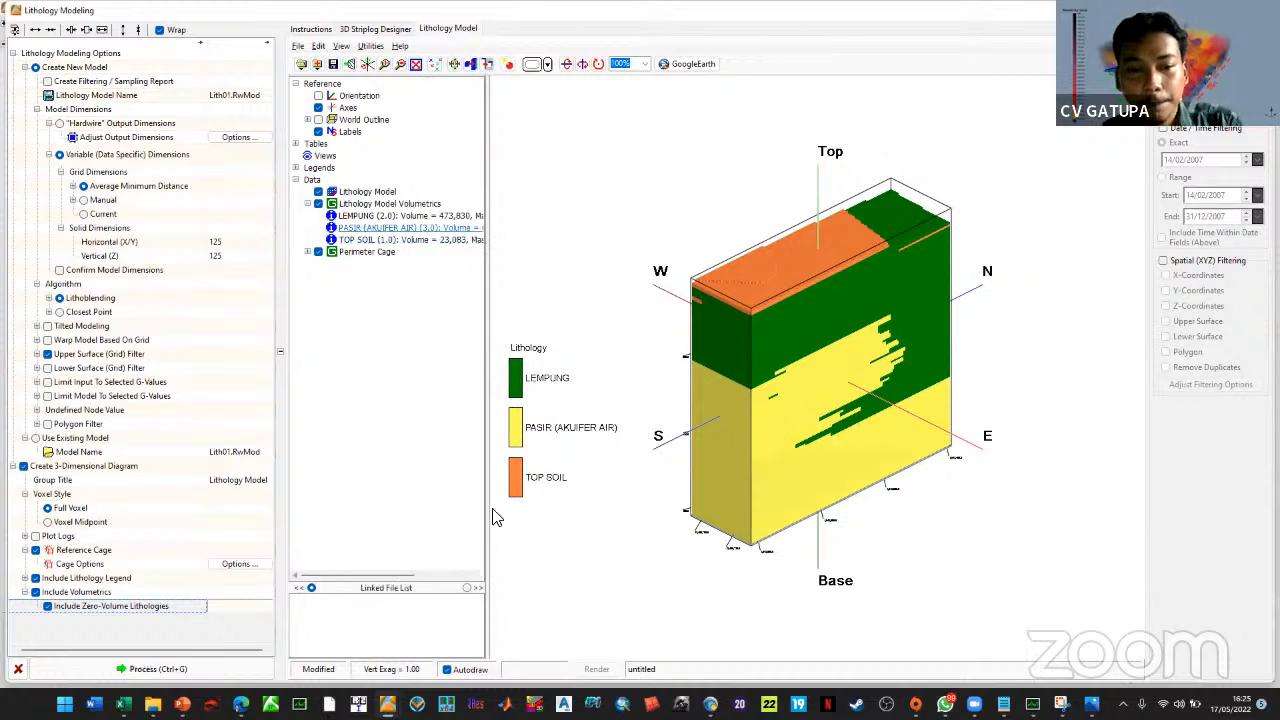
drag(436, 581, 502, 600)
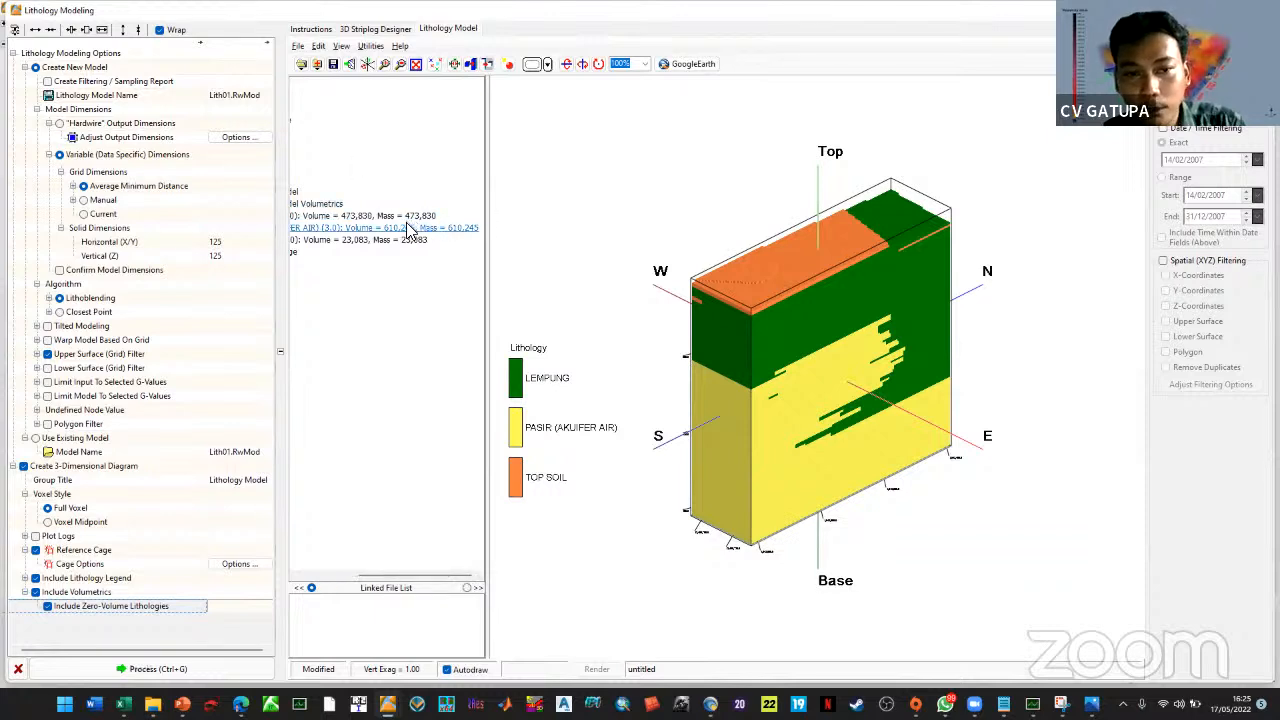
drag(420, 580, 495, 582)
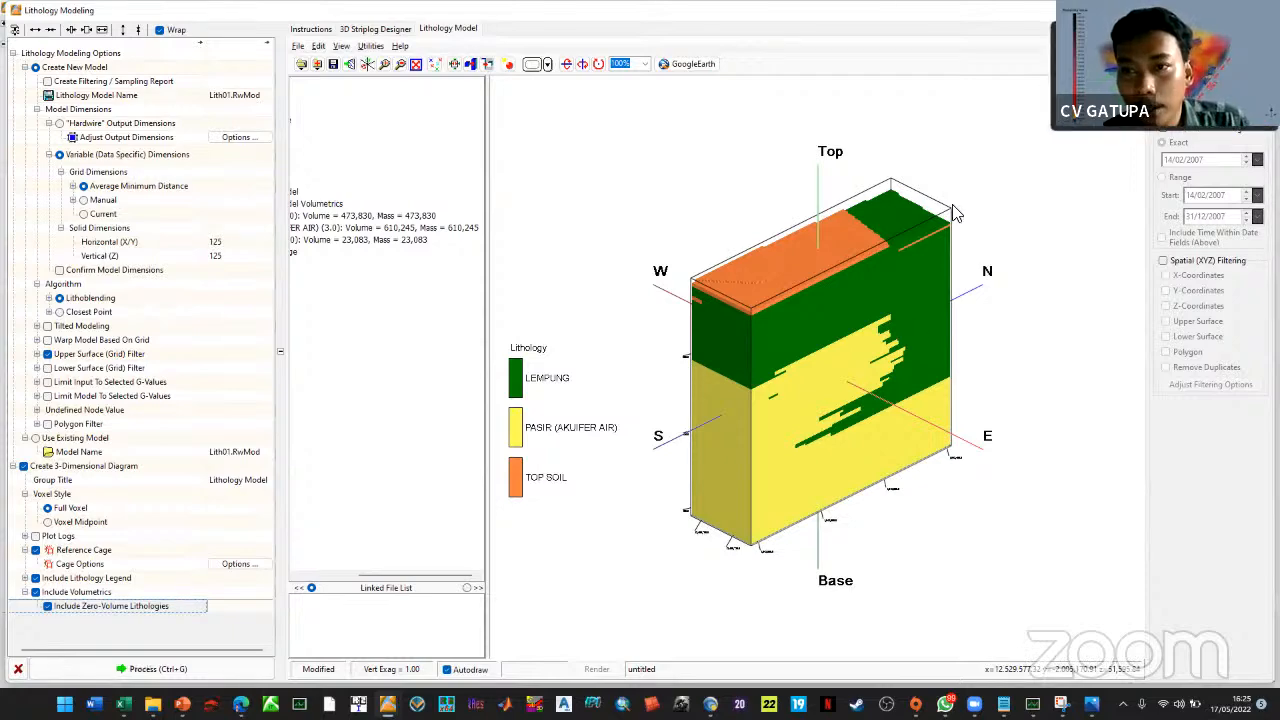
click(18, 669)
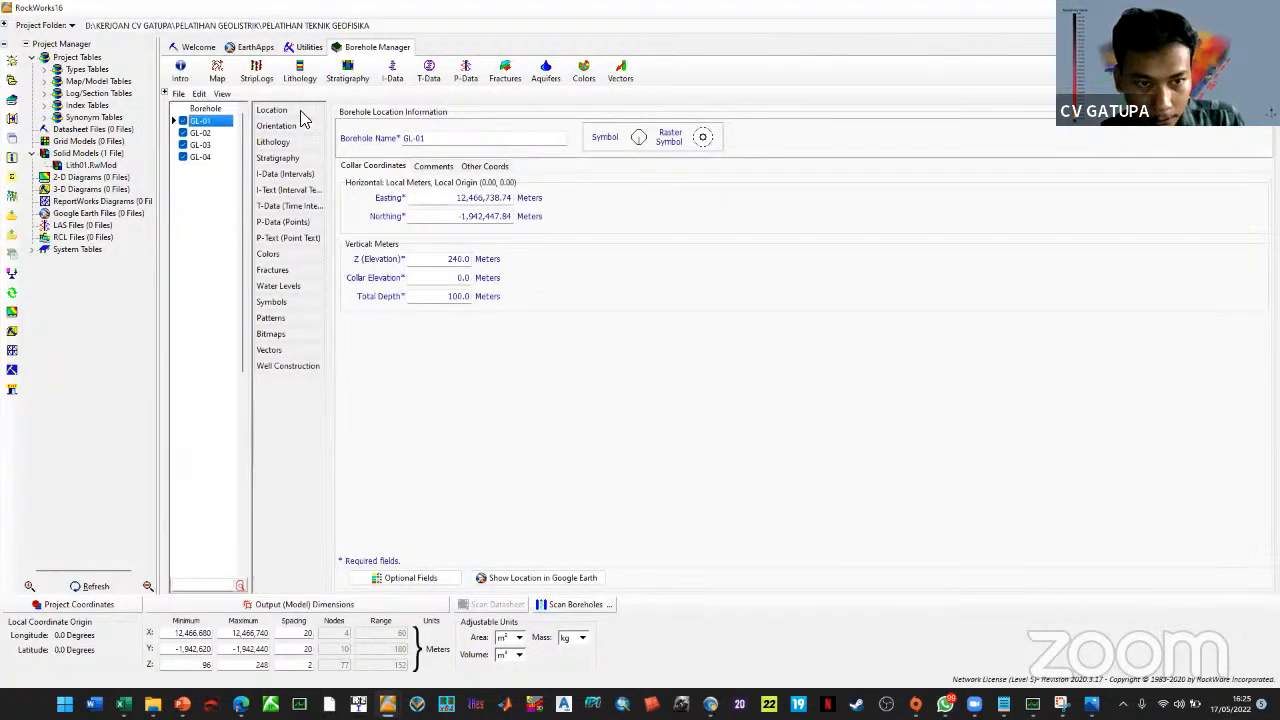
click(300, 74)
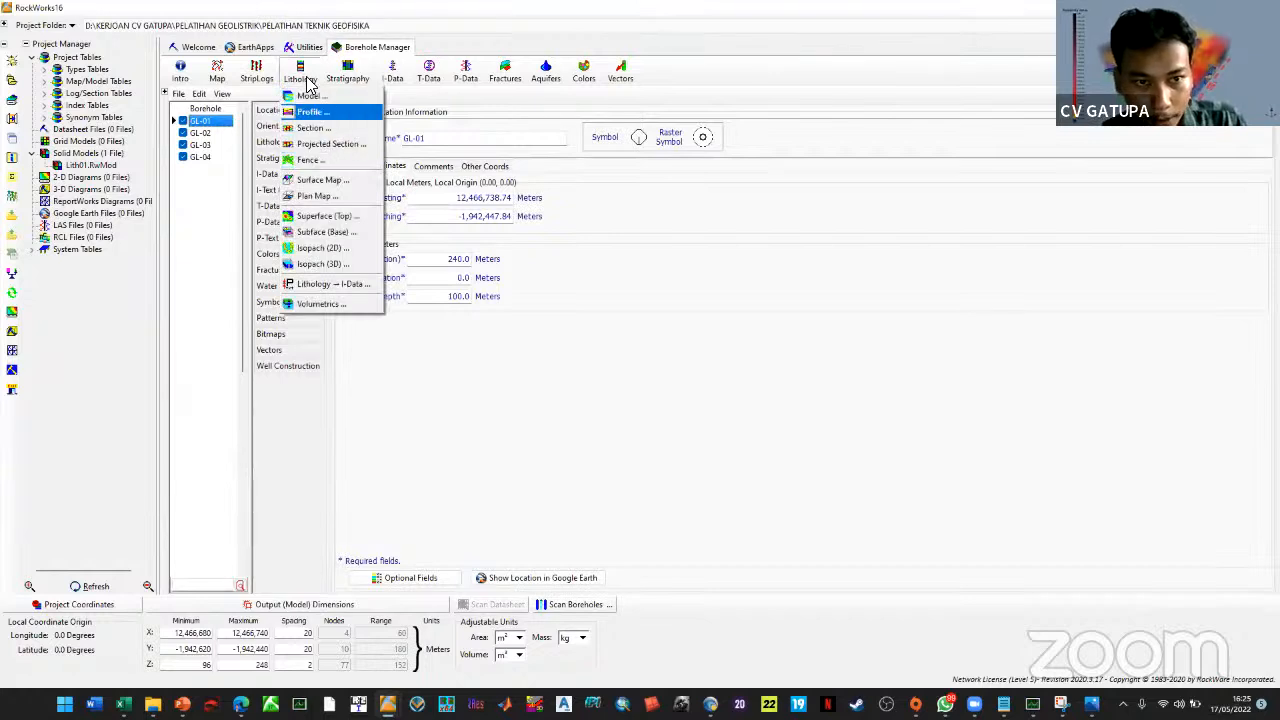
Draw a lithology profile line from borehole GL-01 to GL-03 and generate the cross-section
click(303, 78)
click(303, 78)
click(580, 340)
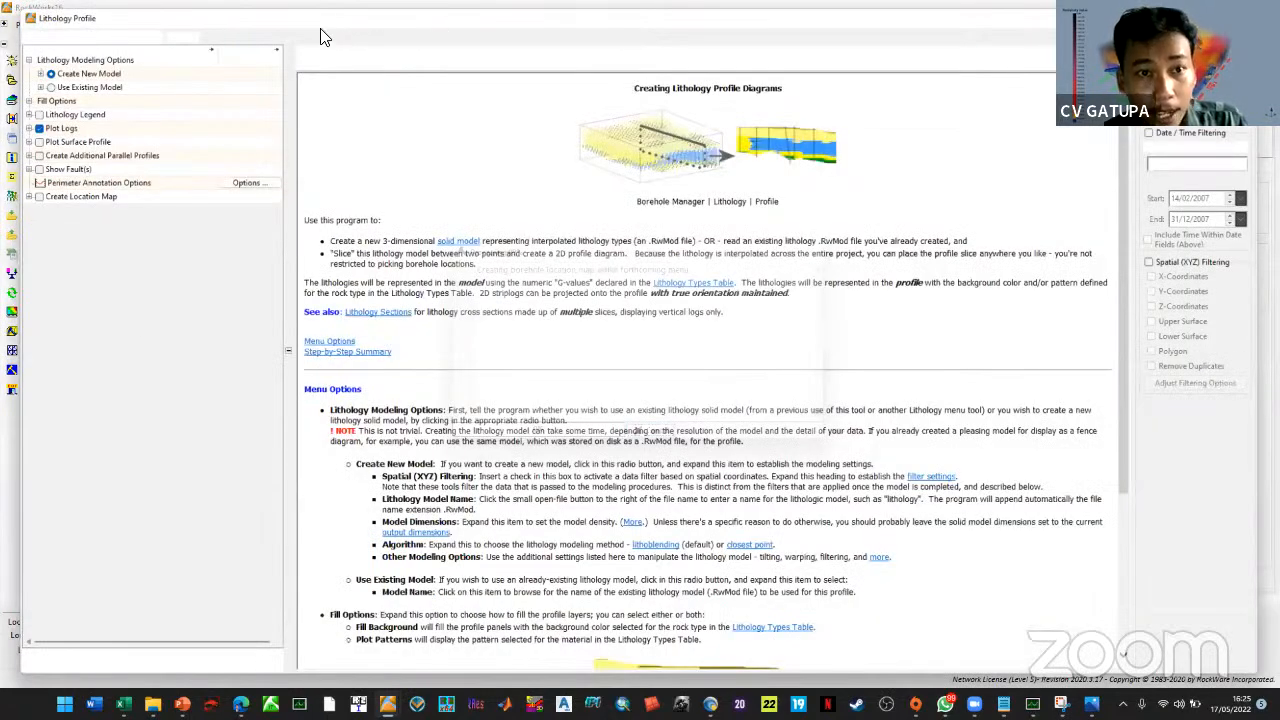
click(471, 29)
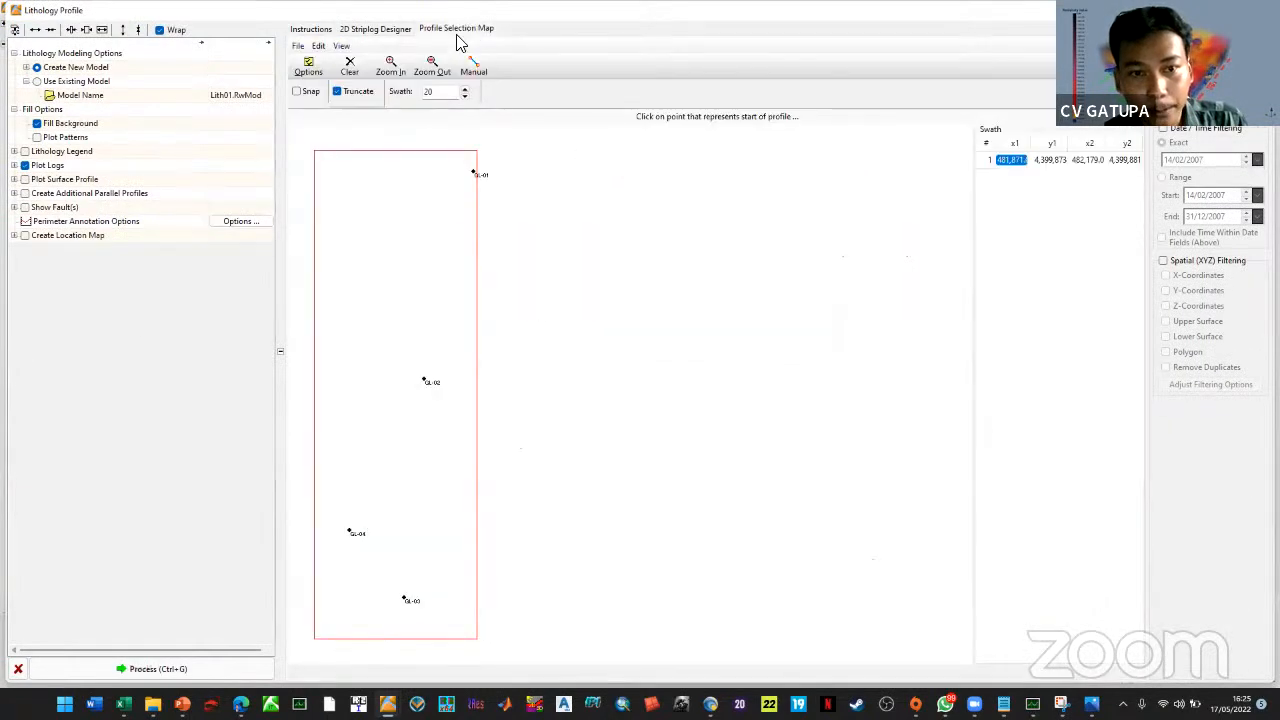
click(475, 232)
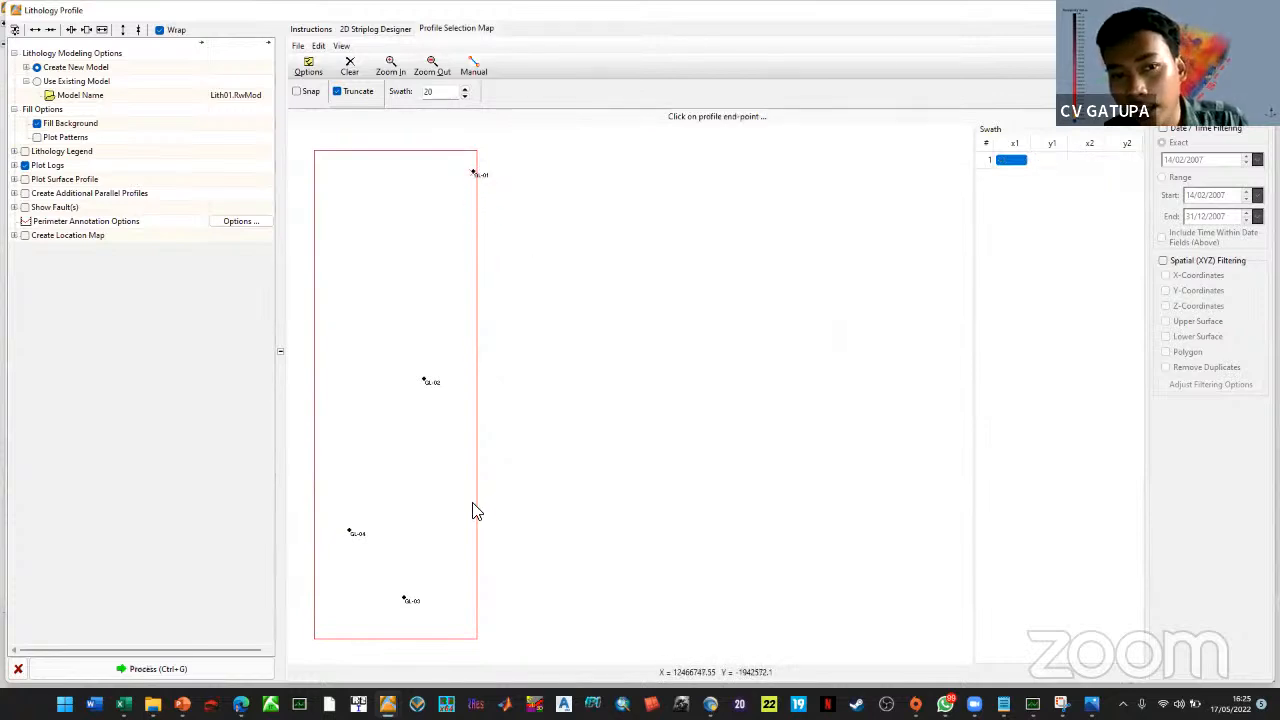
click(405, 598)
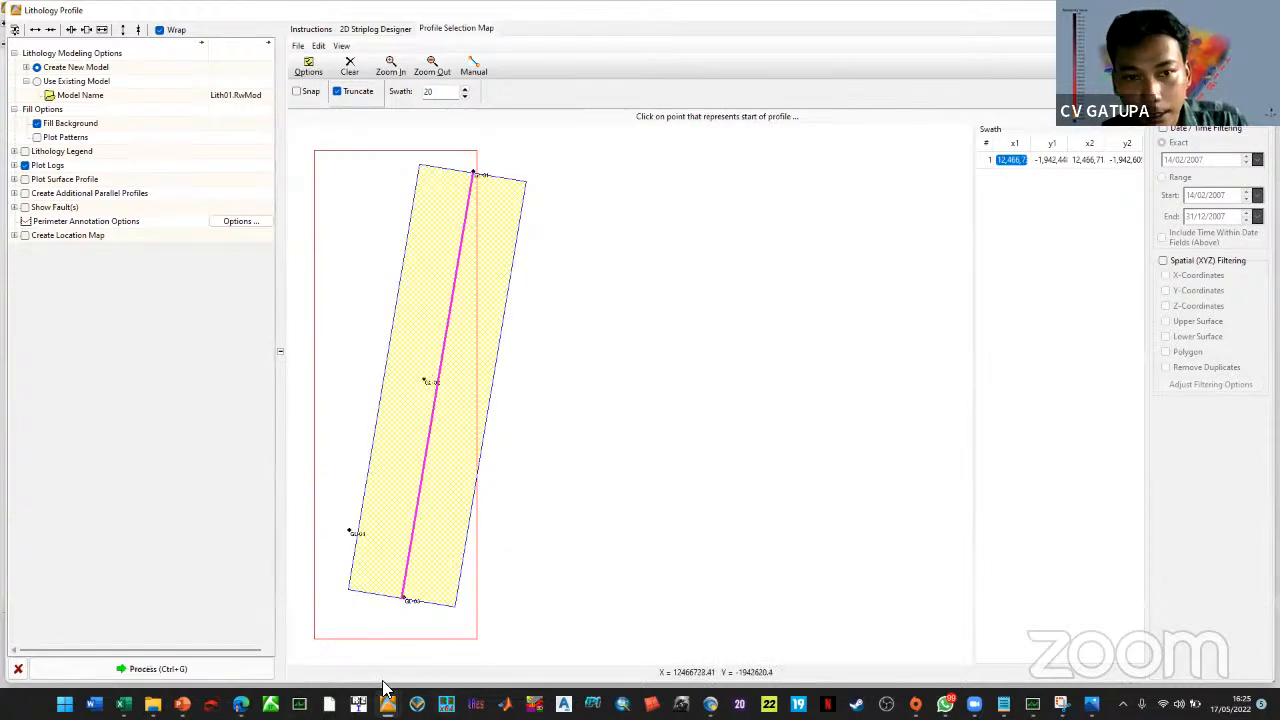
click(145, 669)
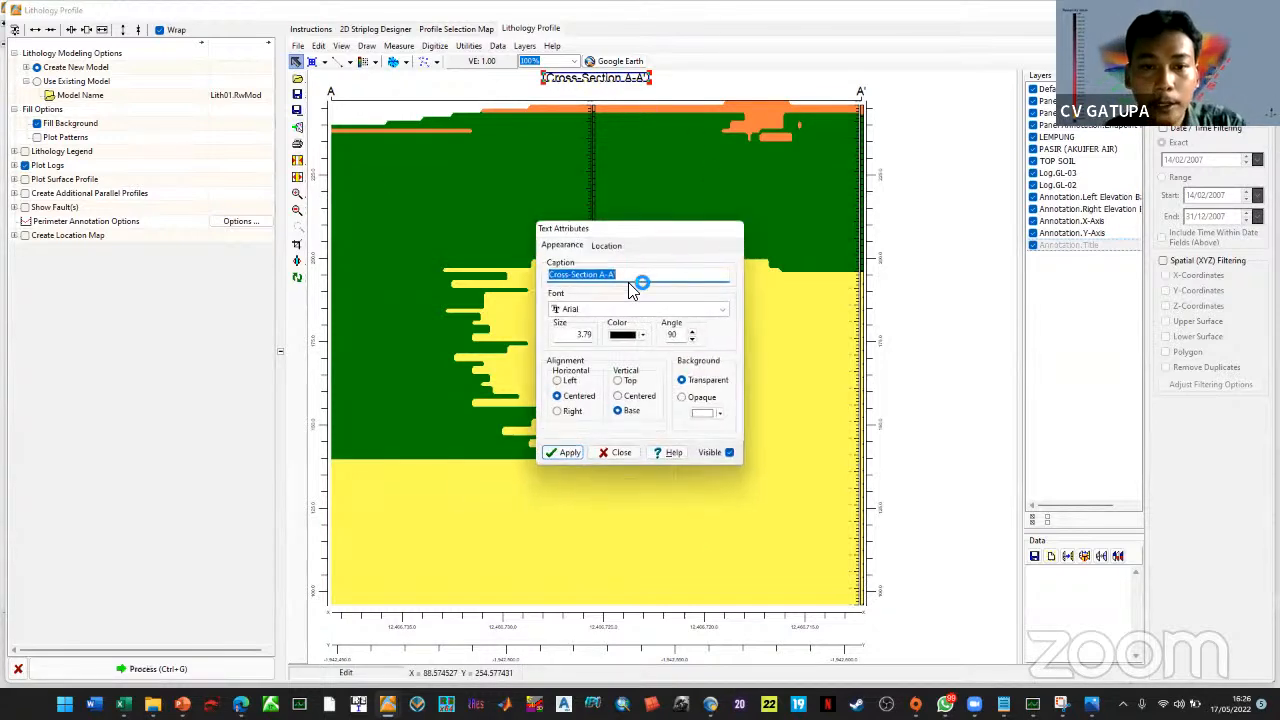
Change the profile title to 'Cross-Section A-B'
double_click(614, 278)
text(B)
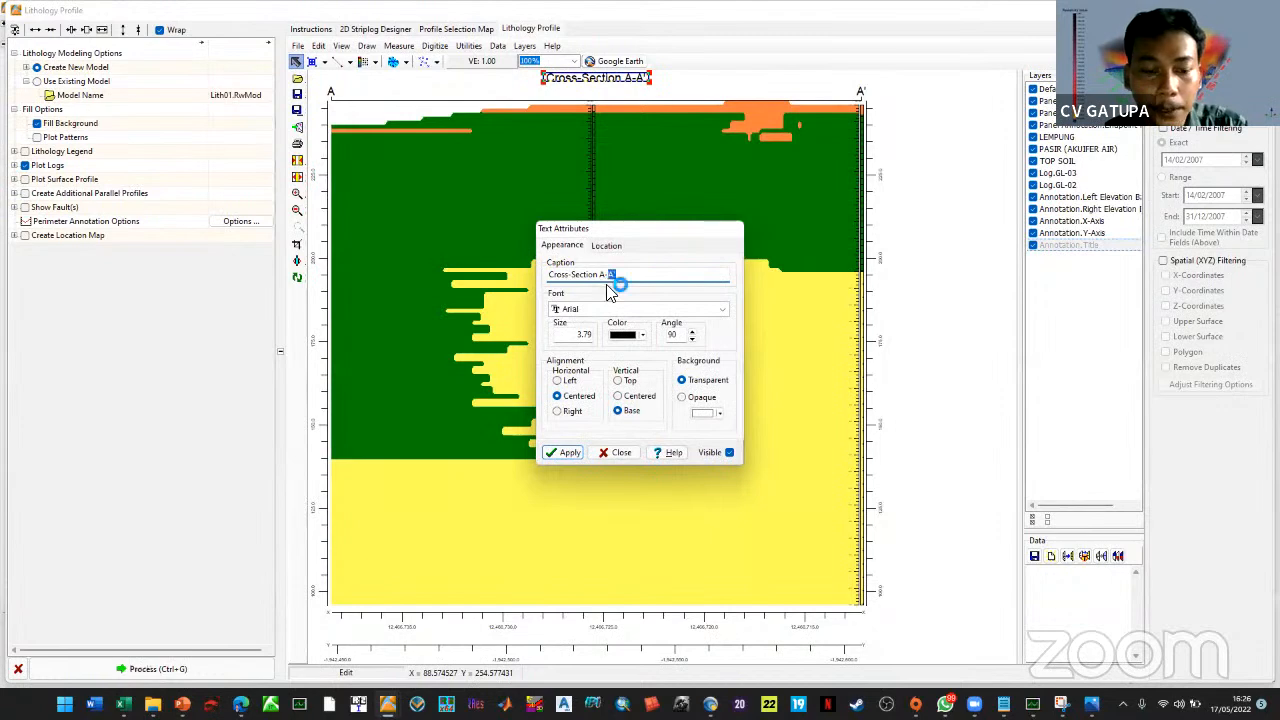
click(579, 453)
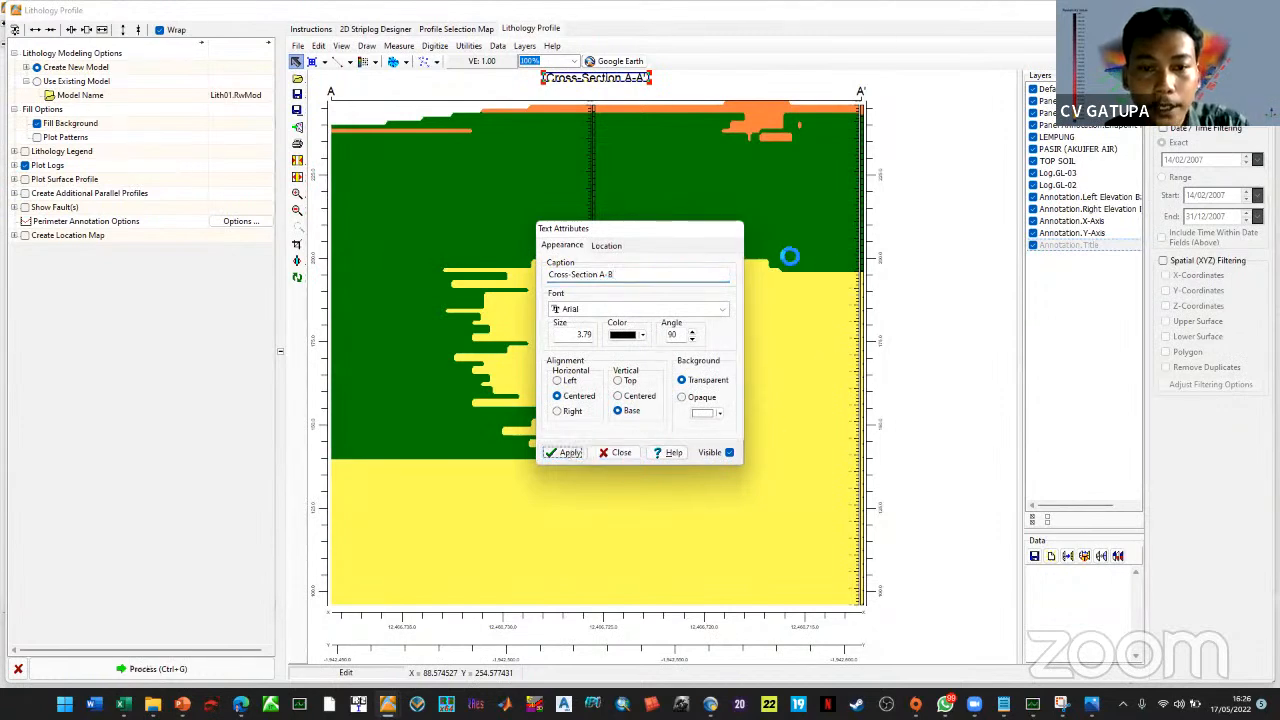
click(622, 452)
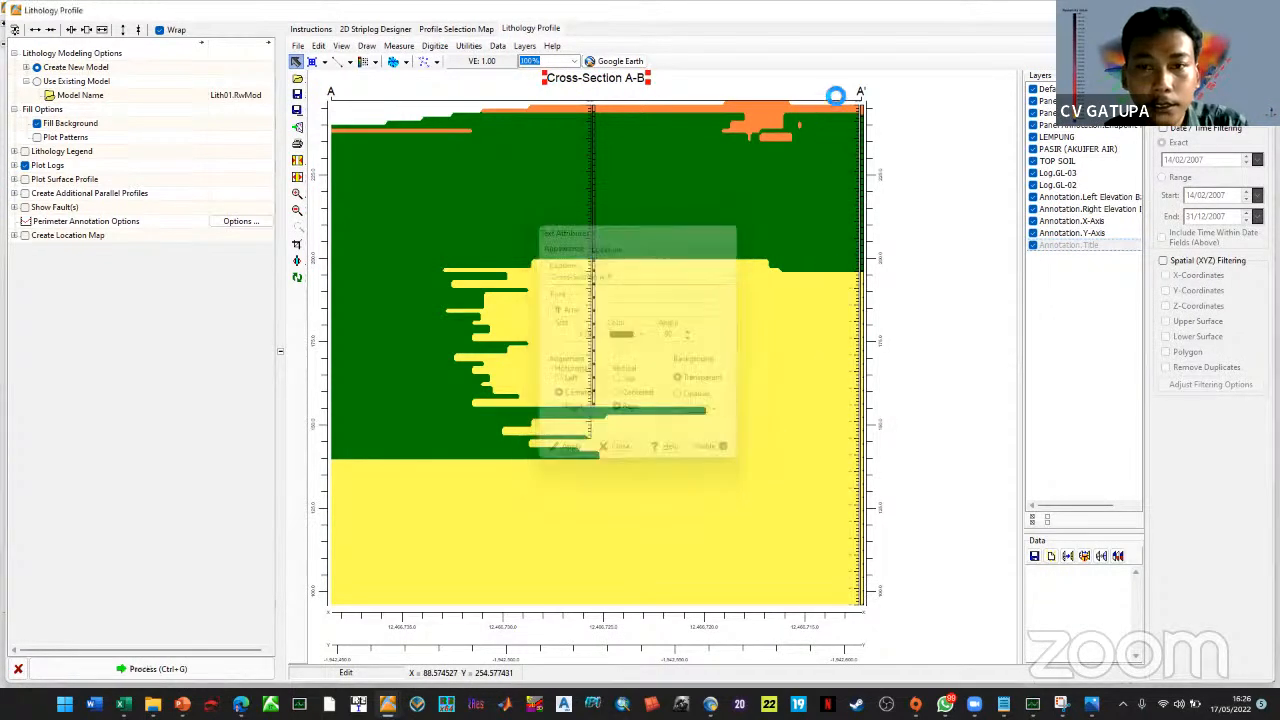
Relabel the A' end label as B and open the profile in RockPlot2D
double_click(861, 91)
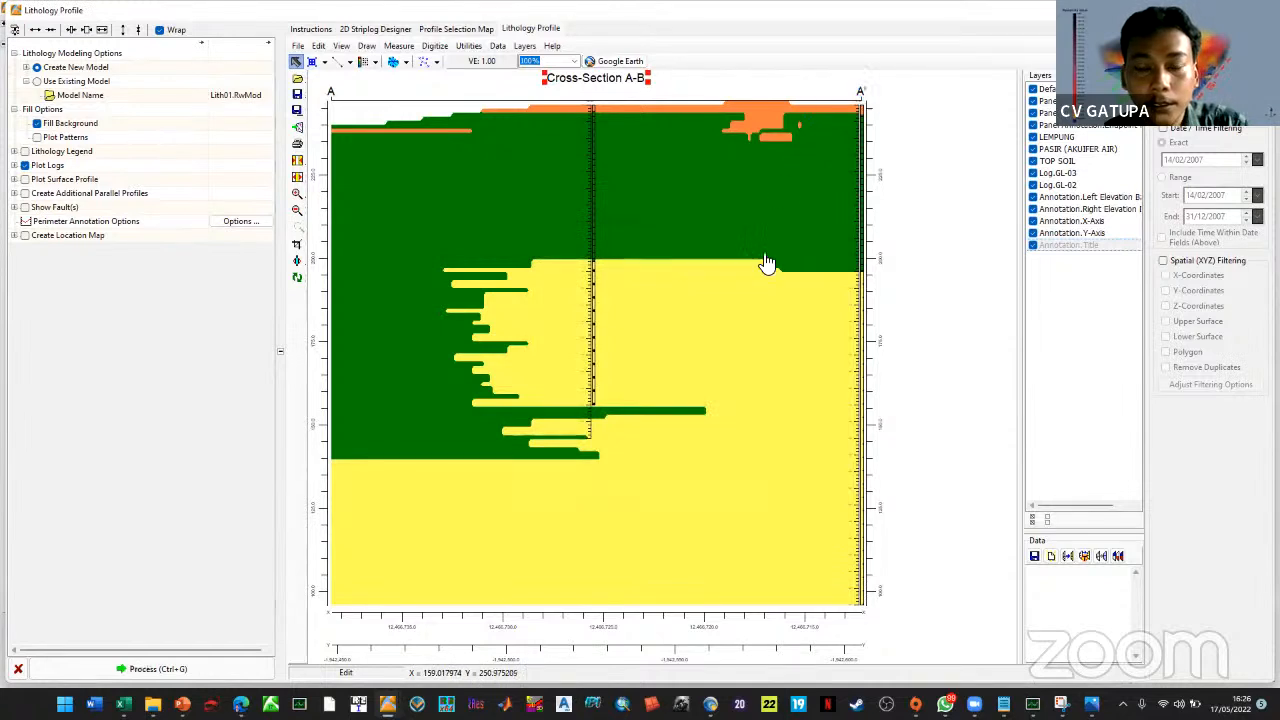
text(B)
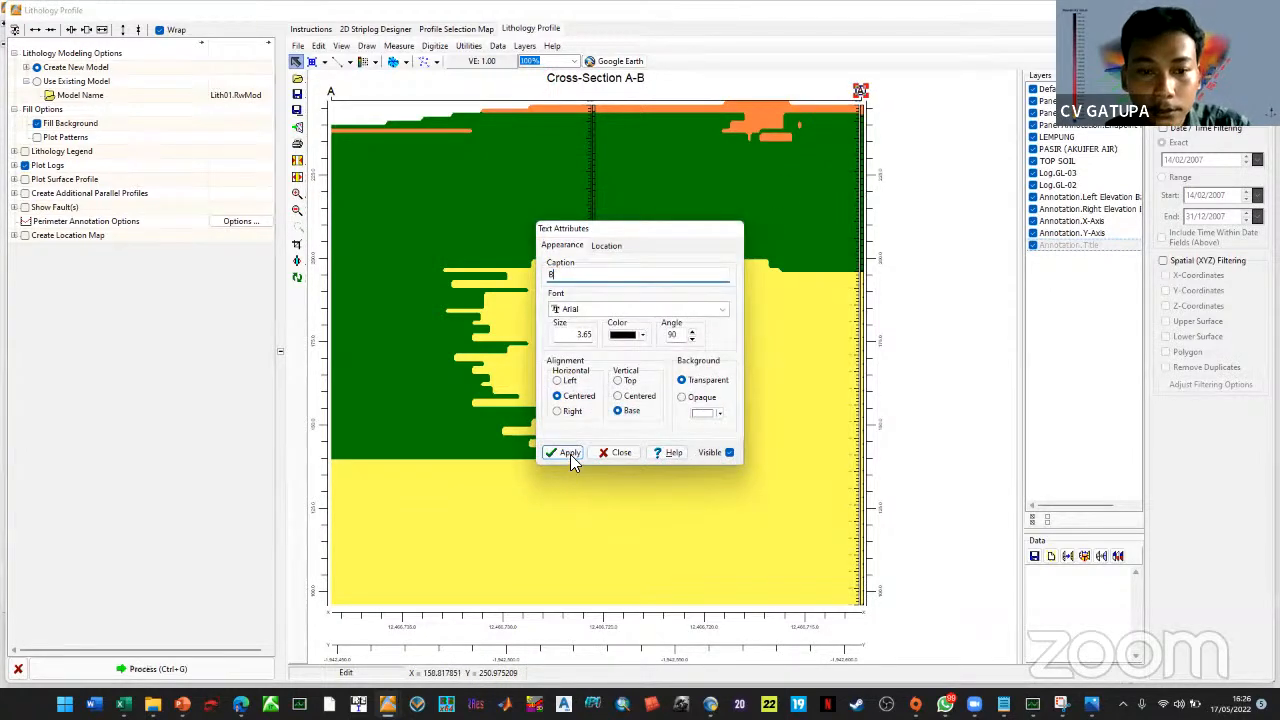
click(568, 453)
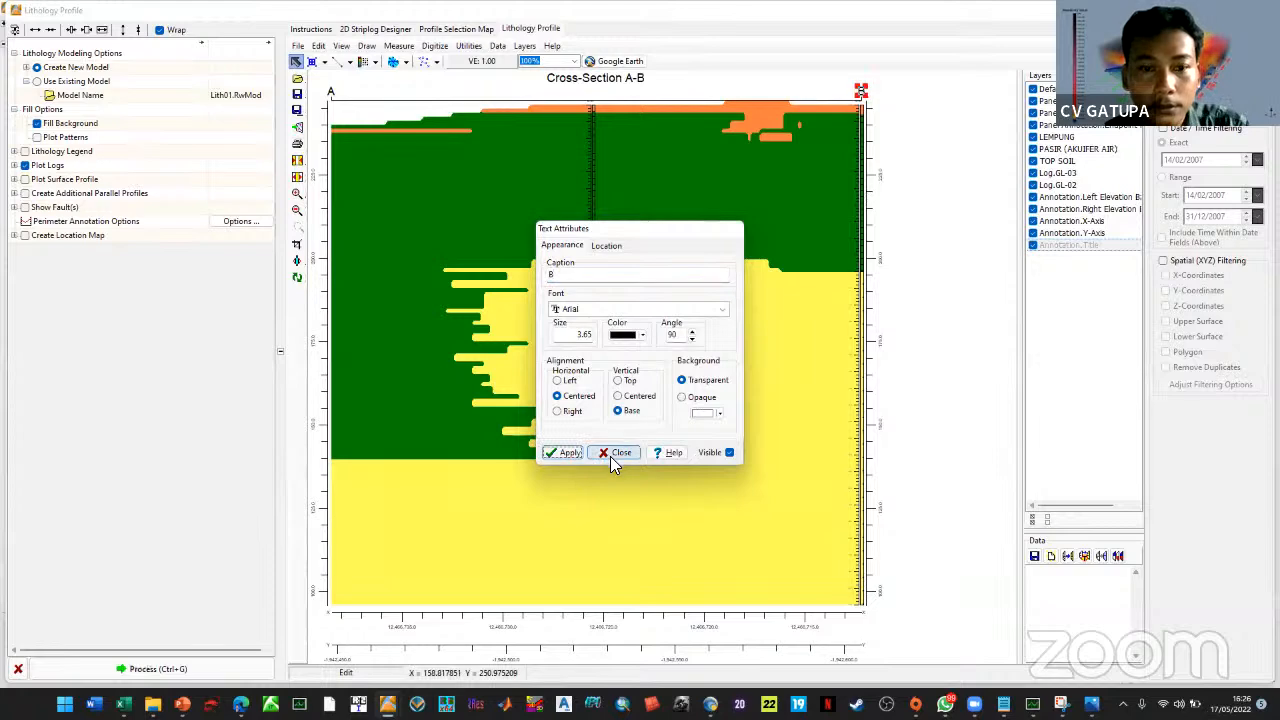
click(614, 453)
click(296, 127)
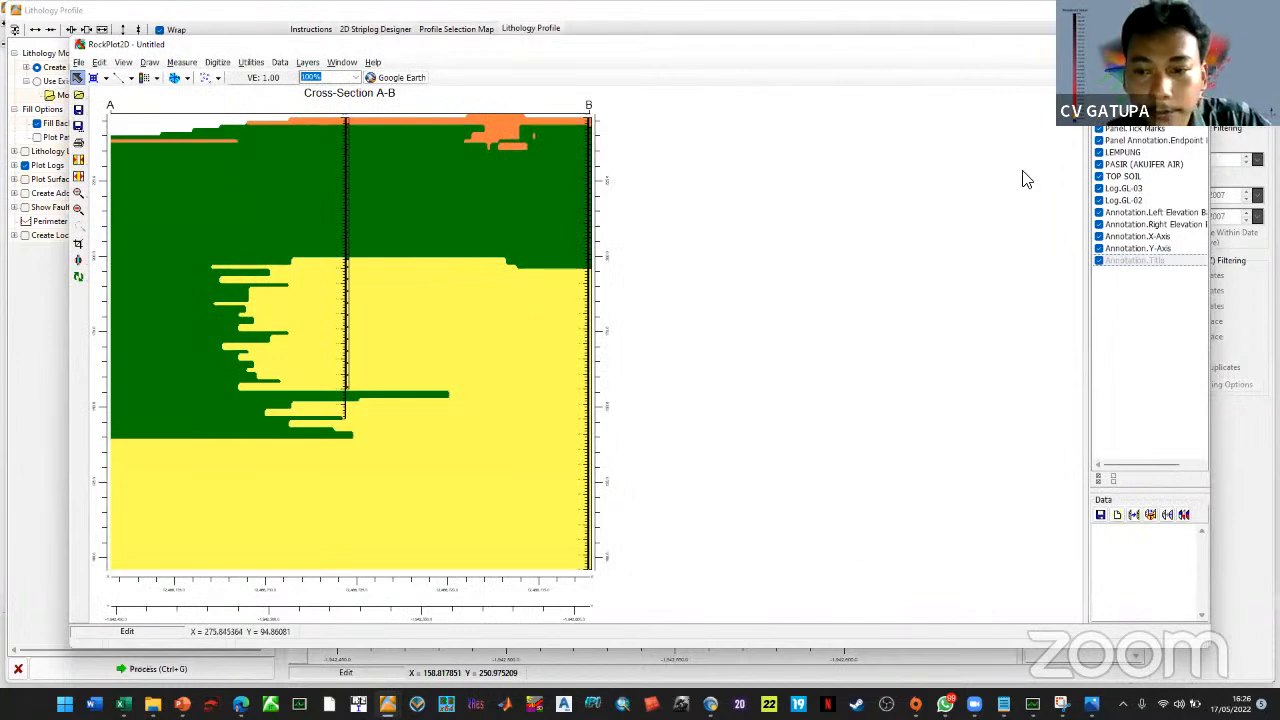
Maximize the RockPlot2D cross-section window, then minimize it and the Lithology Profile window
click(1164, 44)
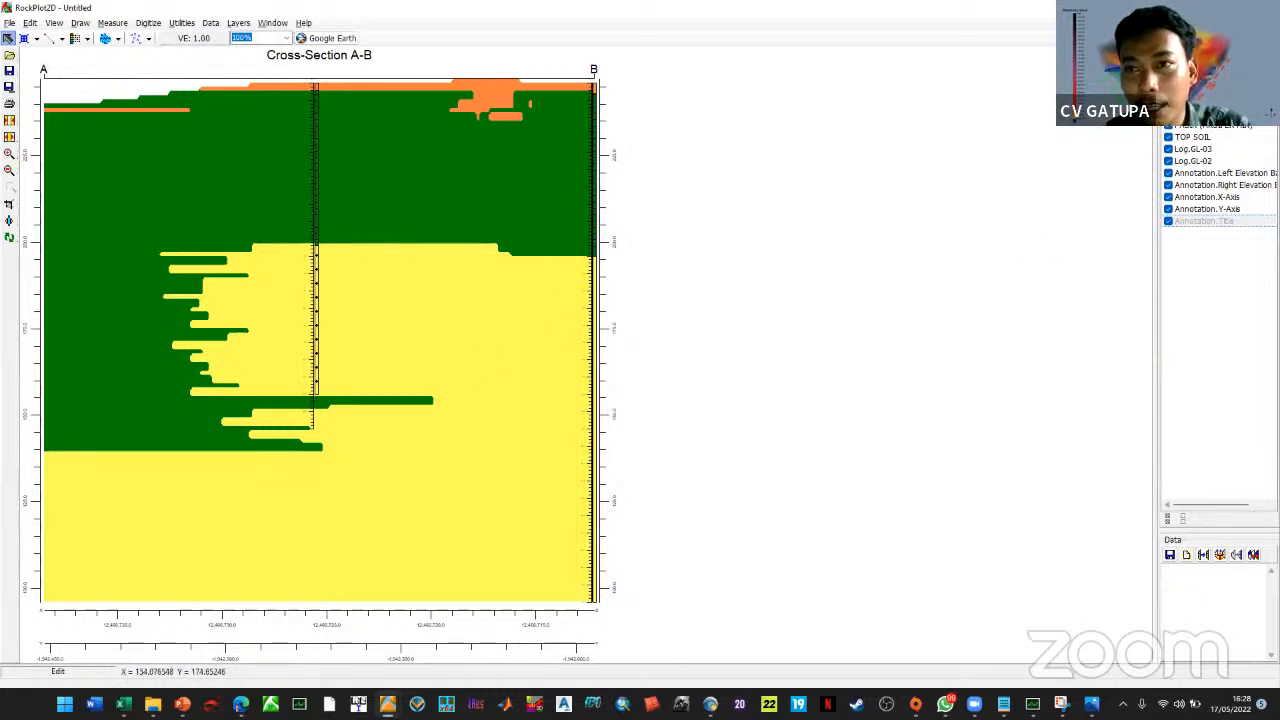
click(1265, 8)
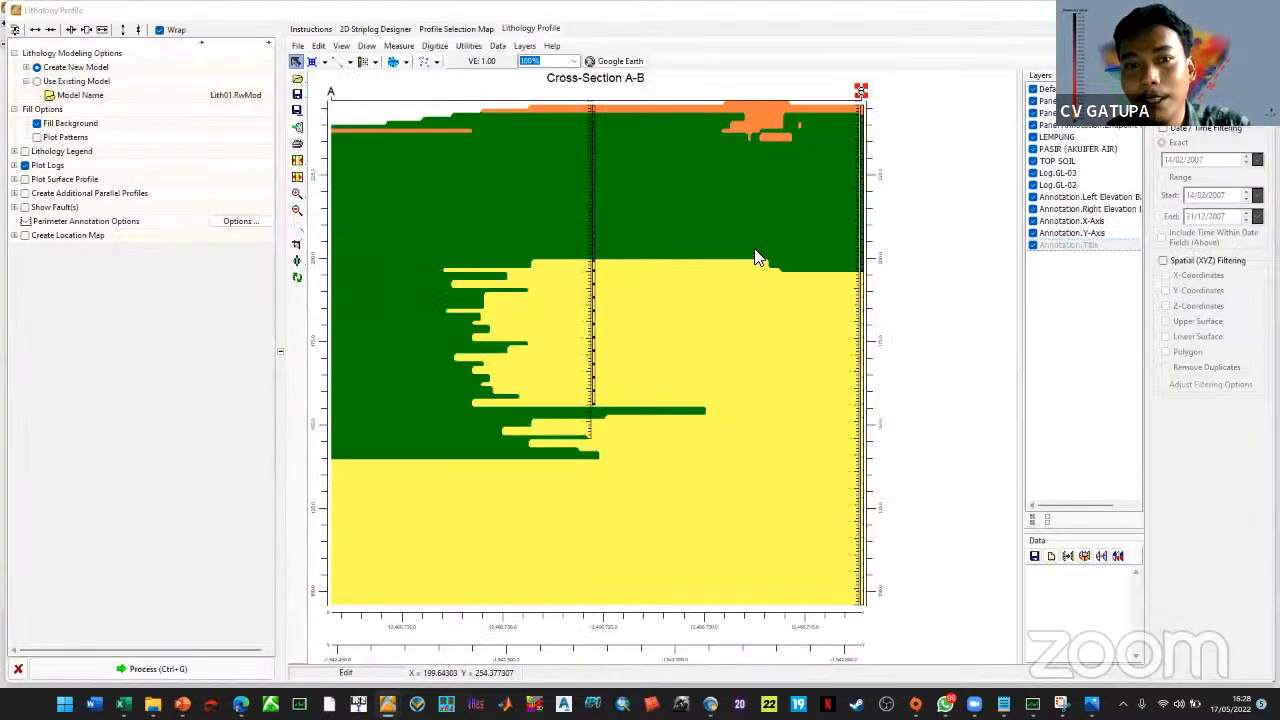
click(2, 120)
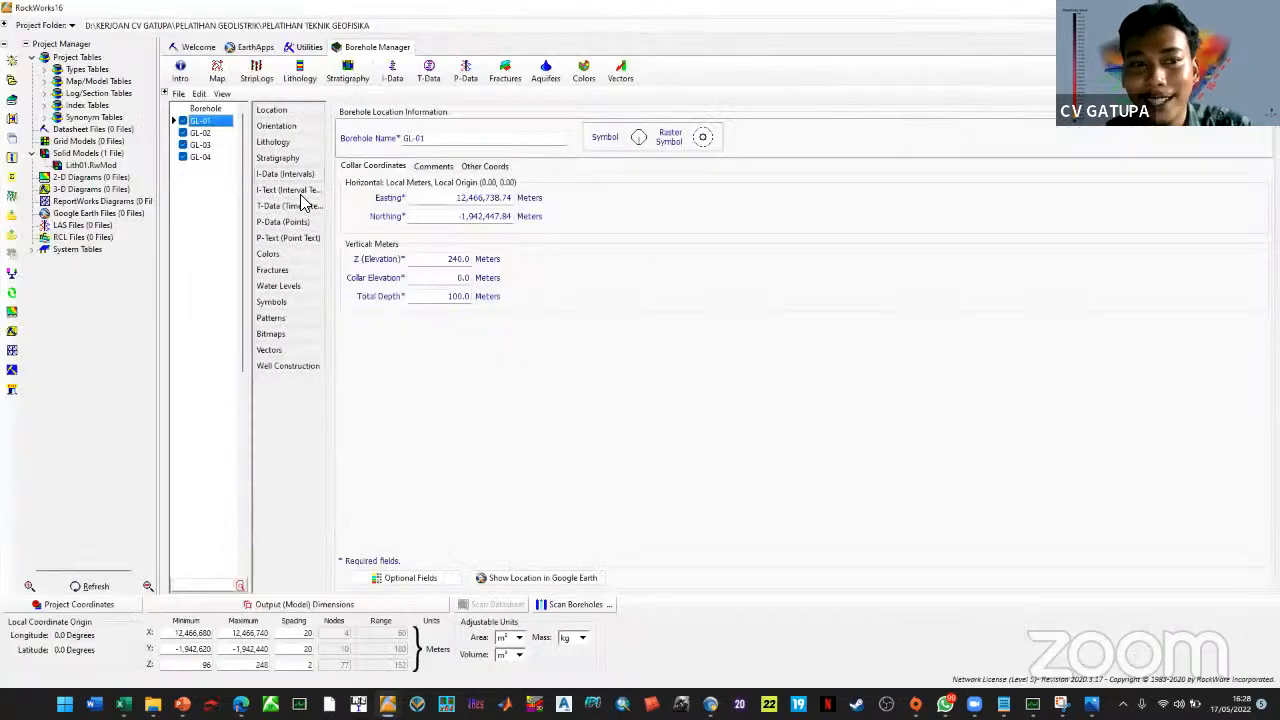
Compare GL-01's stratigraphy and lithology data, checking the empty stratigraphy datasheet
click(277, 158)
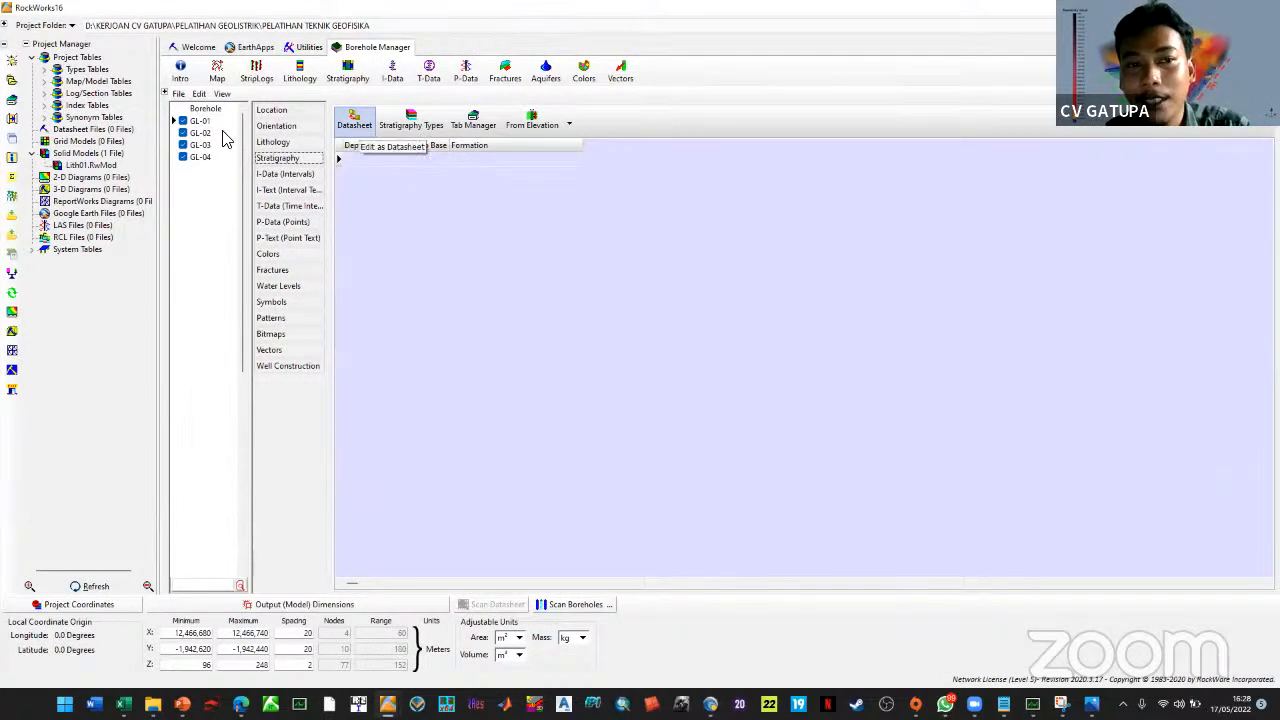
click(303, 145)
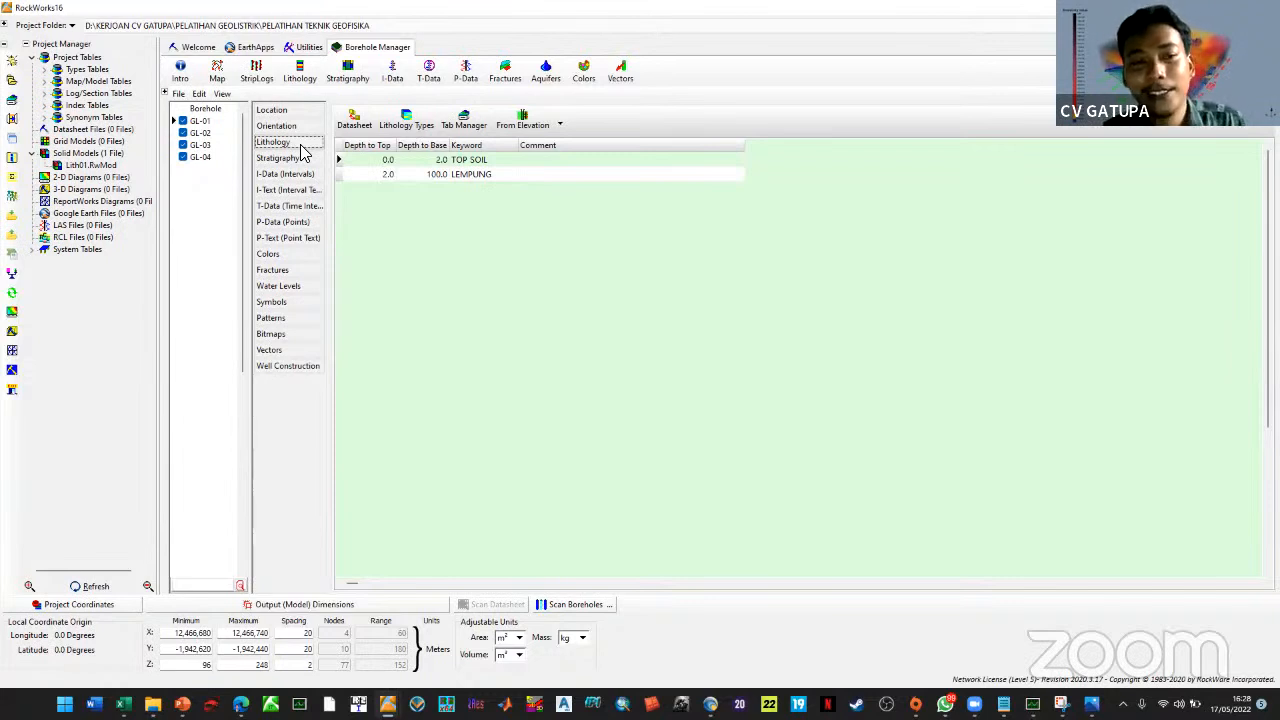
click(290, 158)
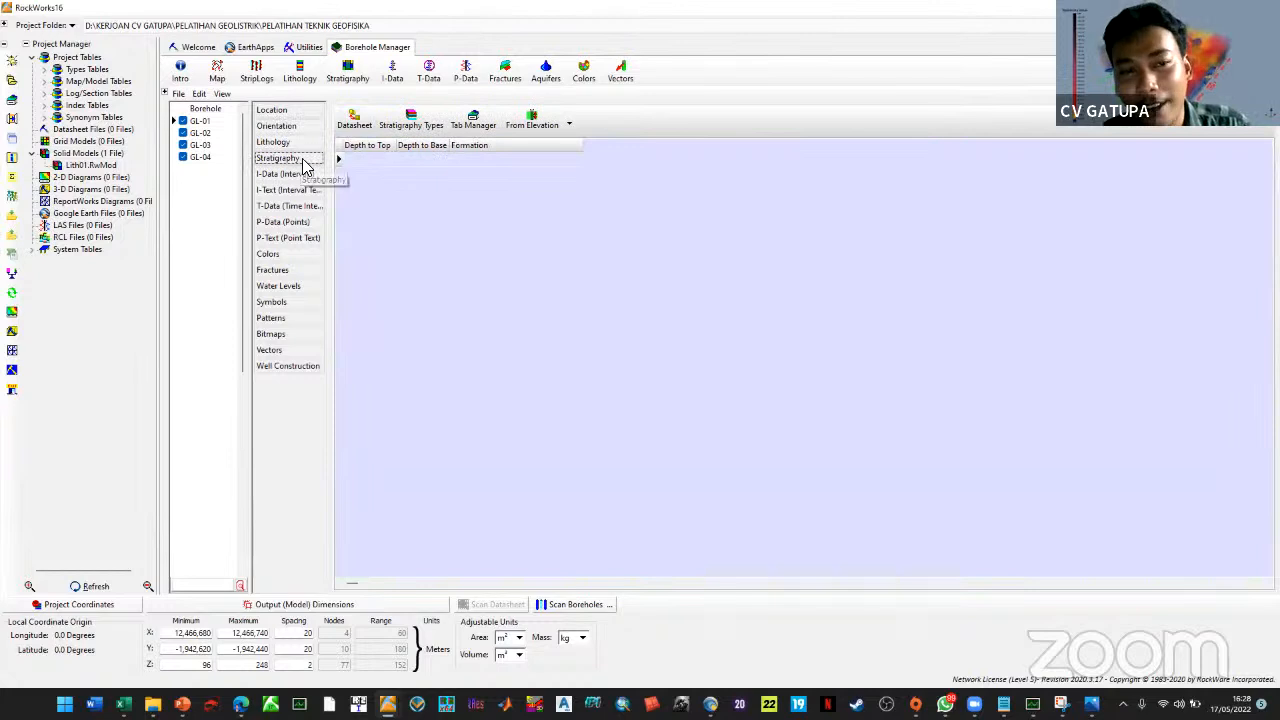
click(348, 128)
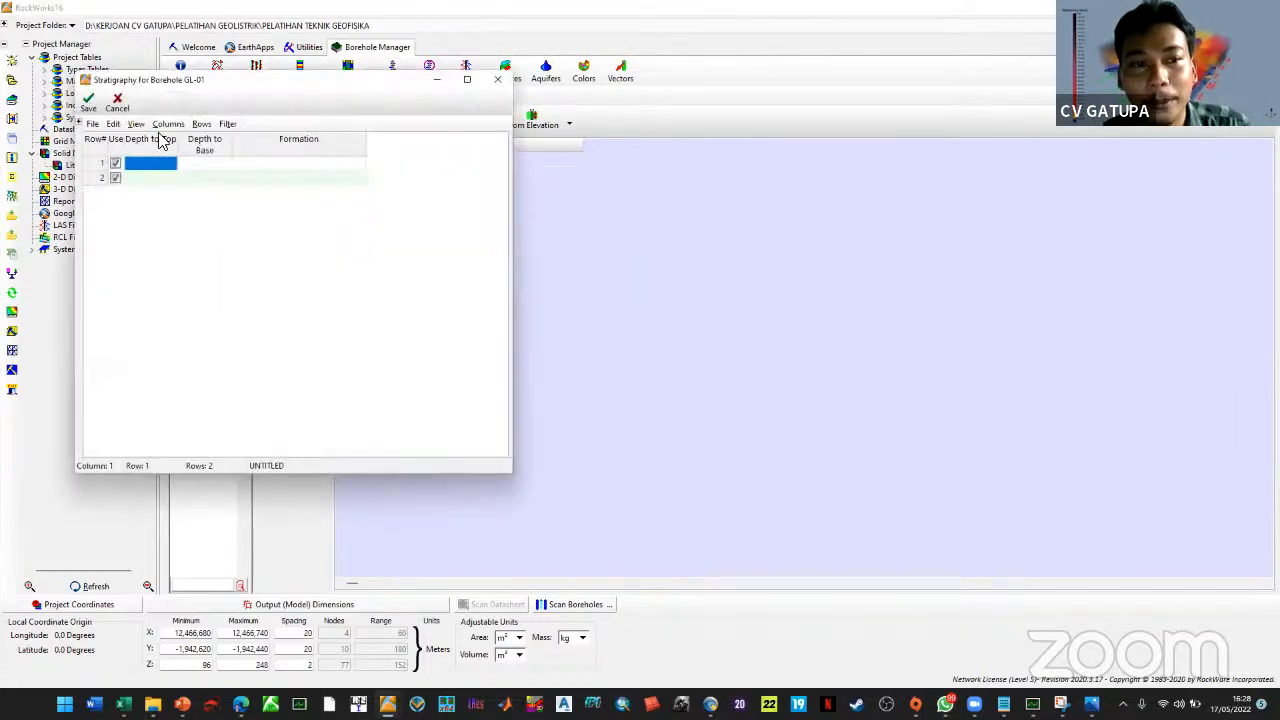
click(497, 79)
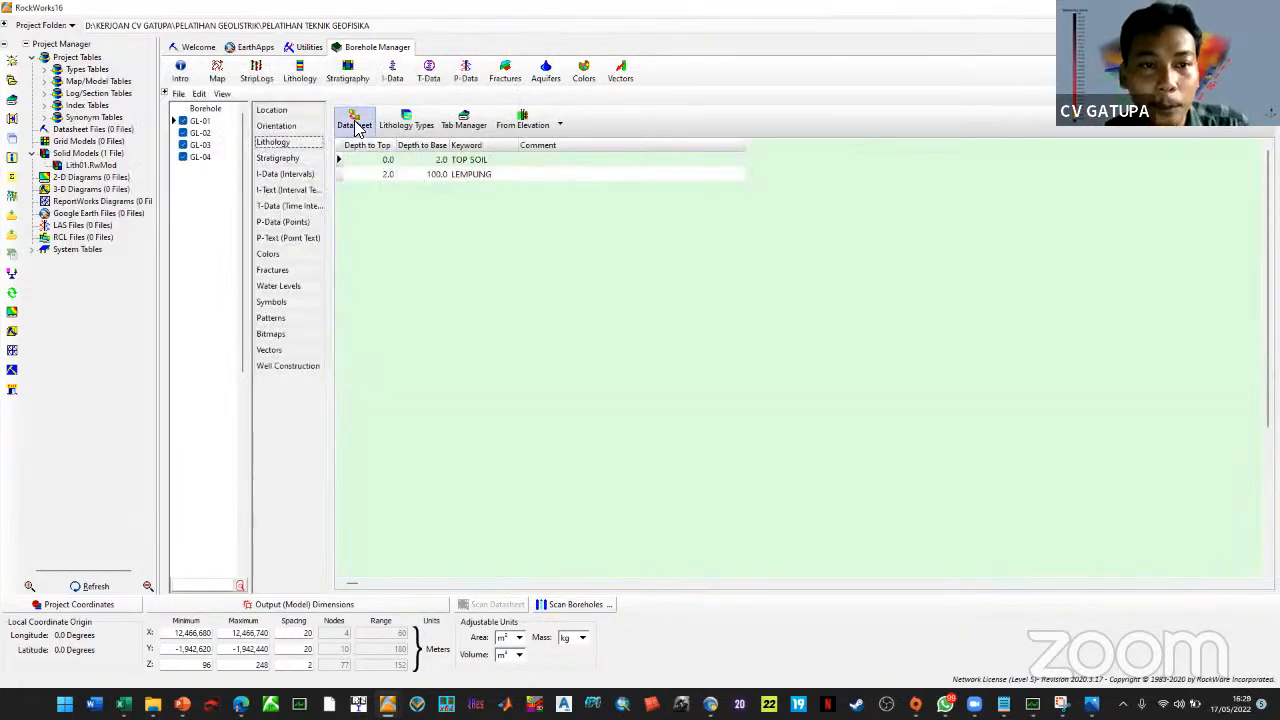
Copy GL-01's lithology interval cells and try them in the stratigraphy datasheet, discarding the attempt
click(357, 120)
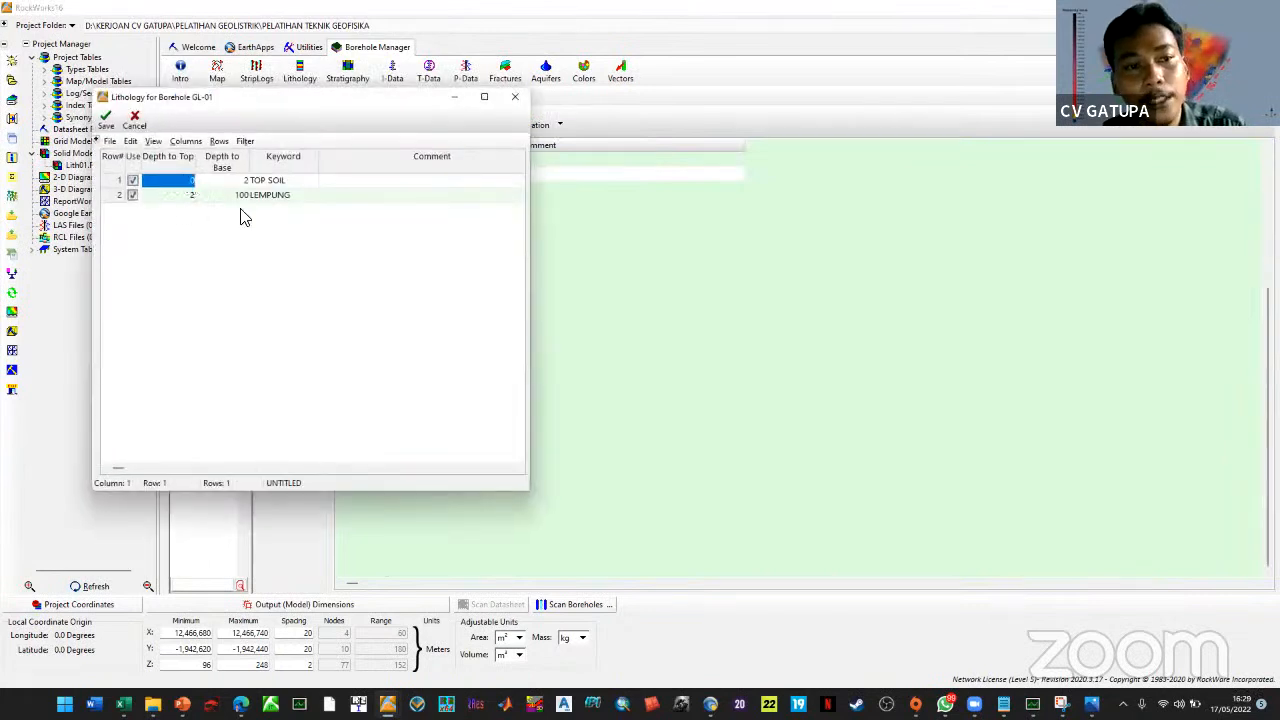
click(324, 196)
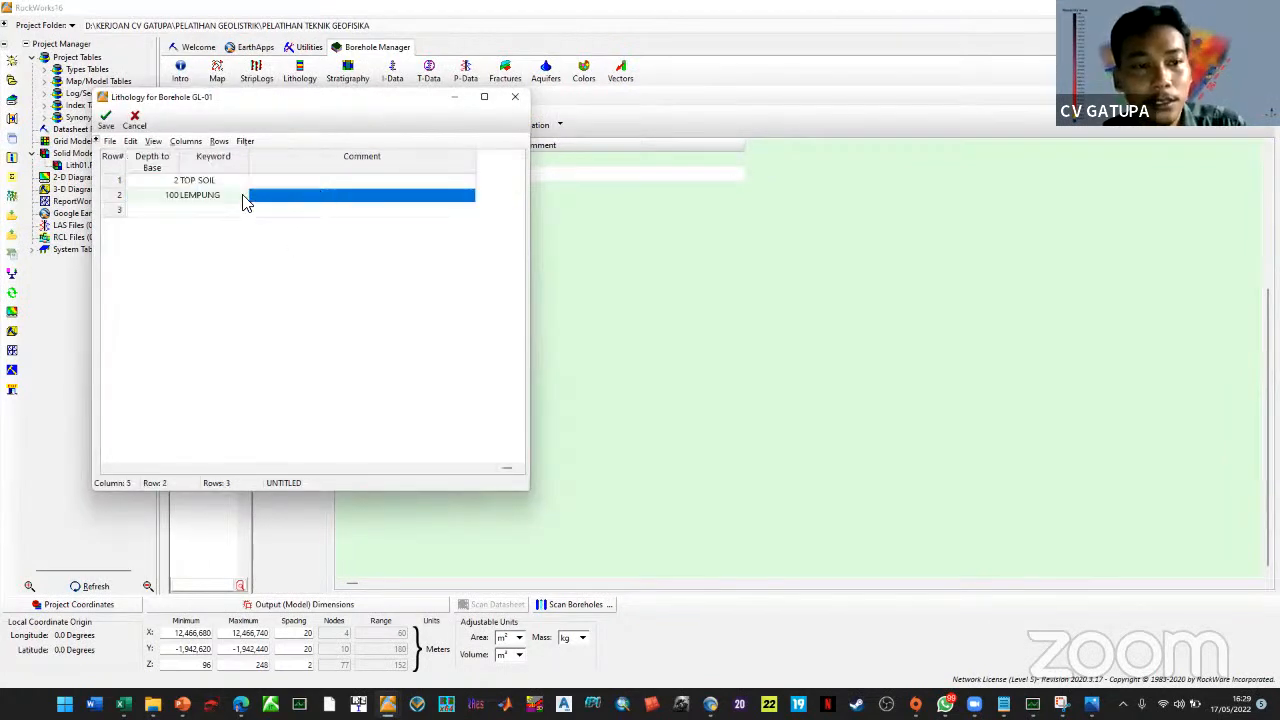
drag(228, 191, 51, 146)
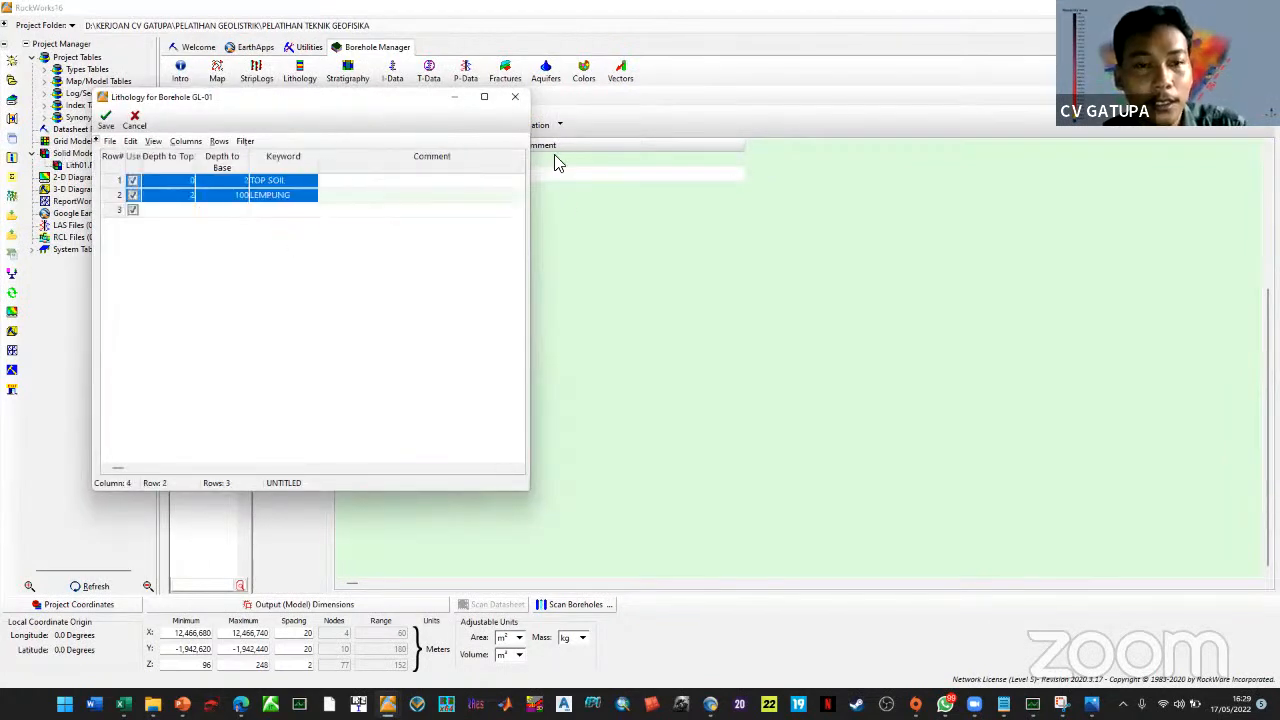
click(515, 97)
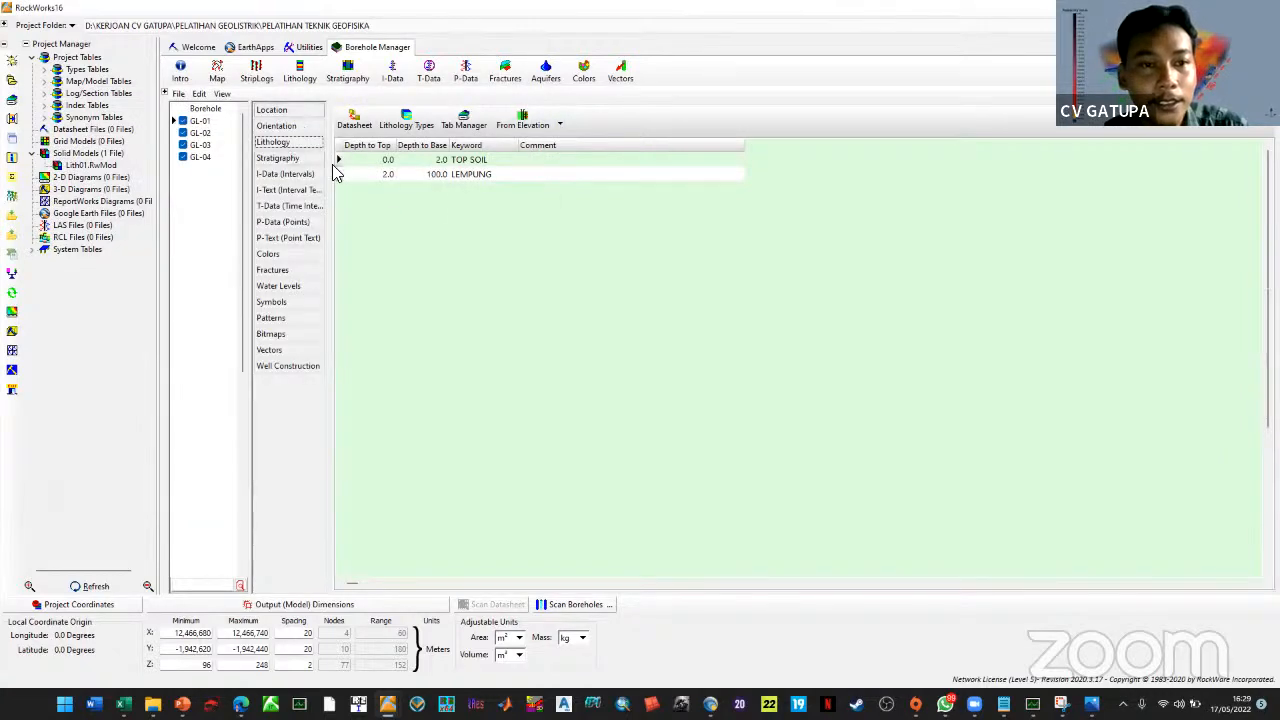
click(277, 158)
click(354, 118)
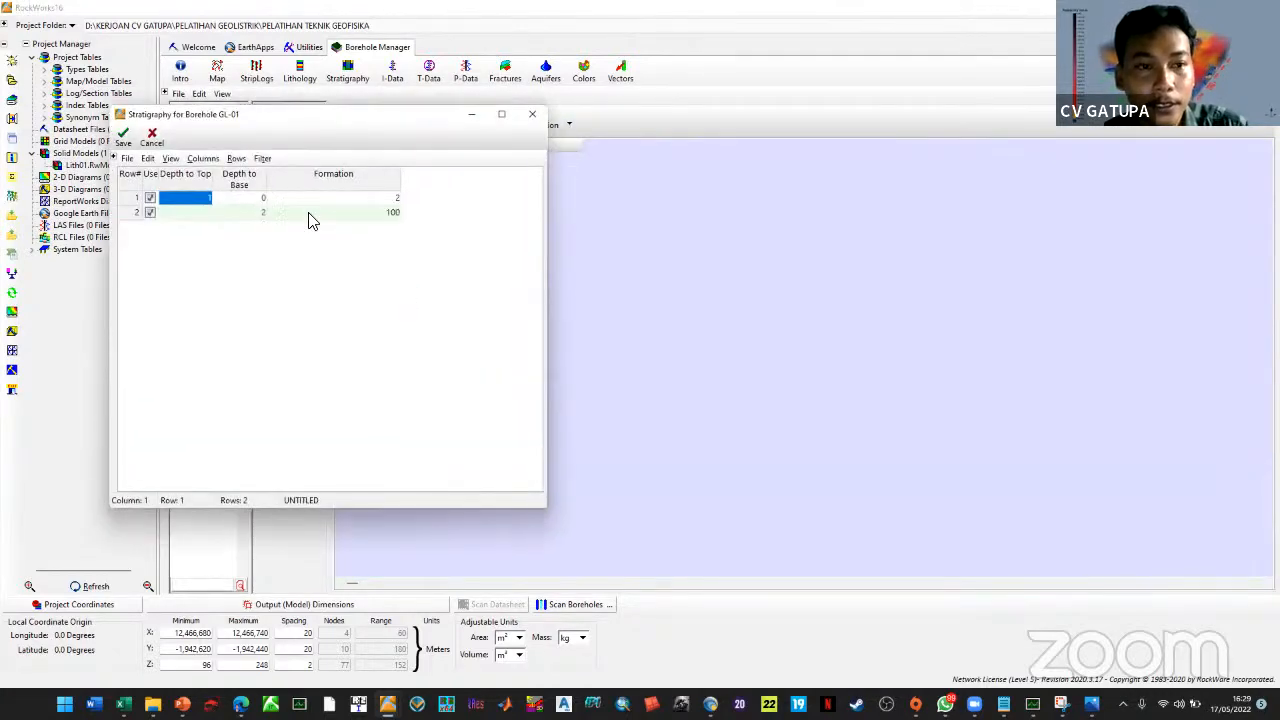
click(197, 214)
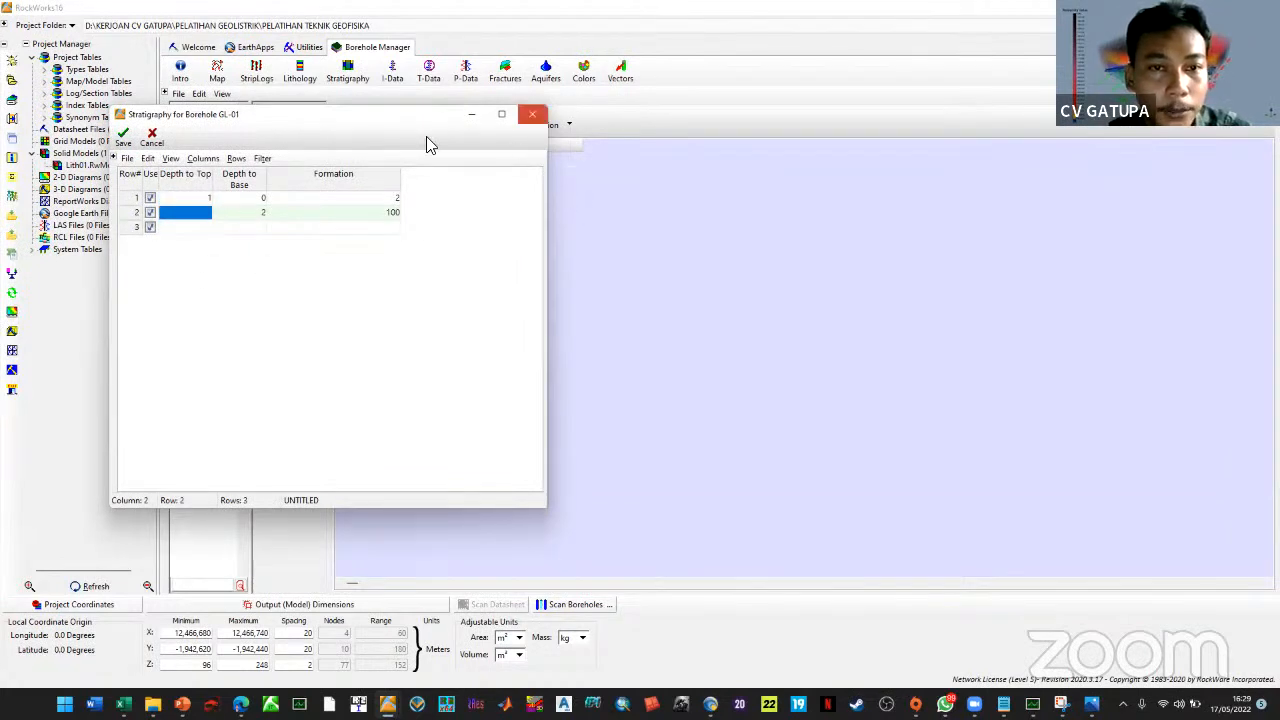
click(730, 372)
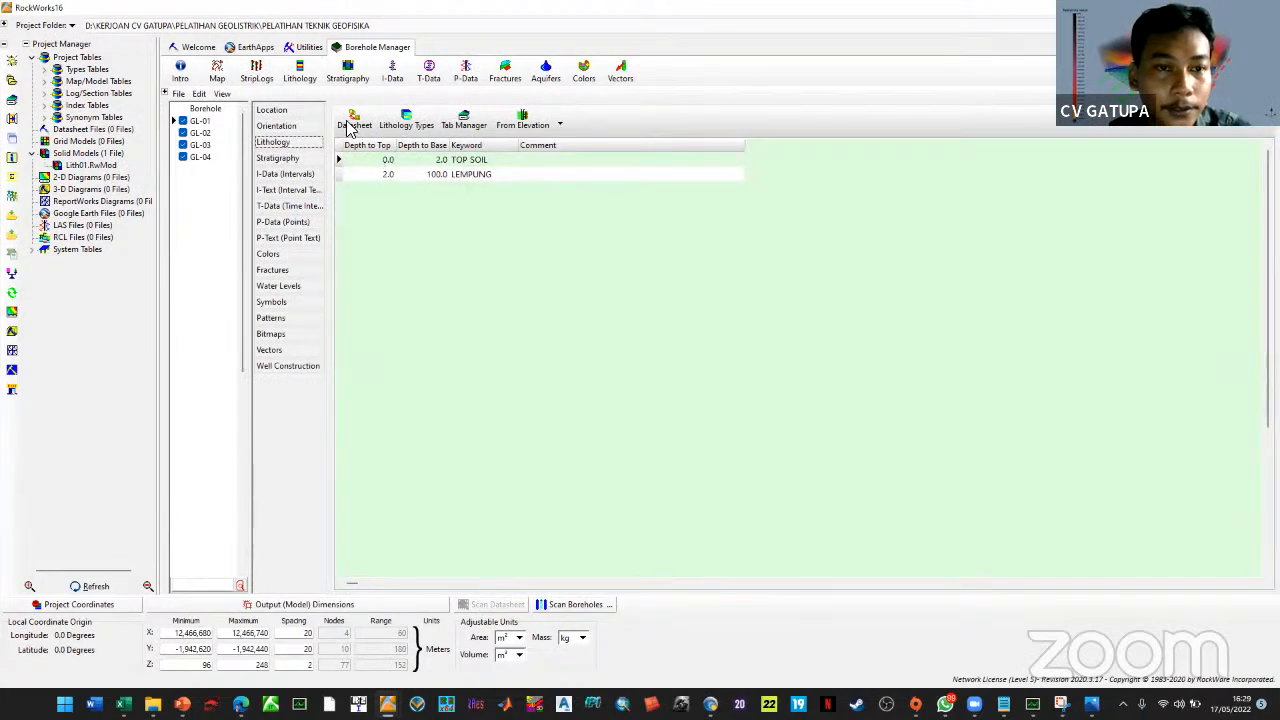
Paste the lithology intervals TOP SOIL 0–2 and LEMPUNG 2–100 into GL-01's stratigraphy and save
click(354, 121)
drag(205, 220, 337, 240)
click(549, 131)
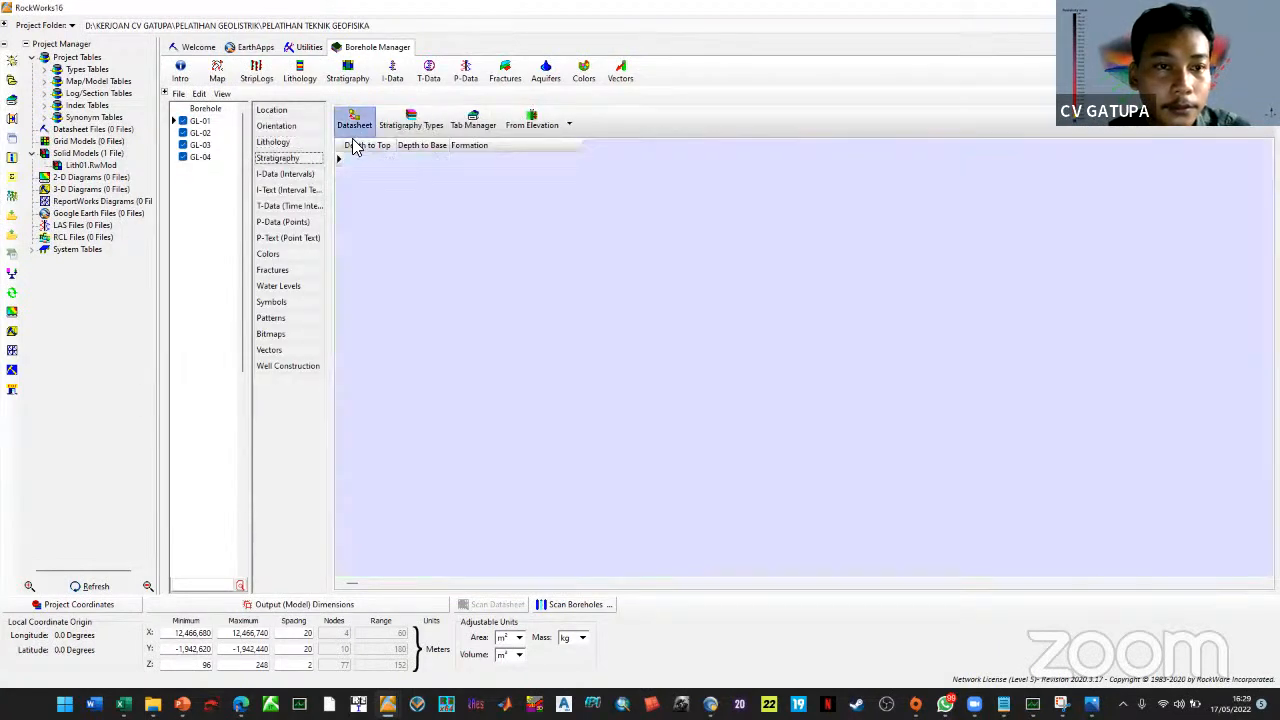
click(352, 128)
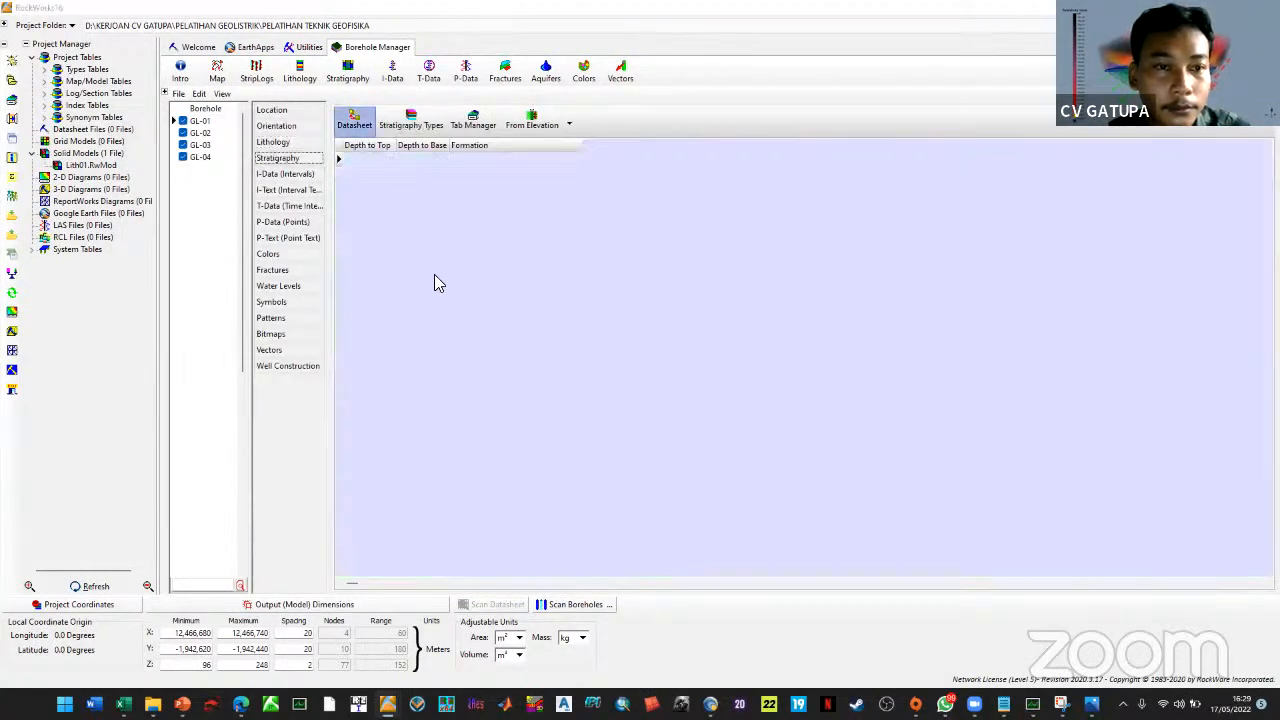
click(158, 172)
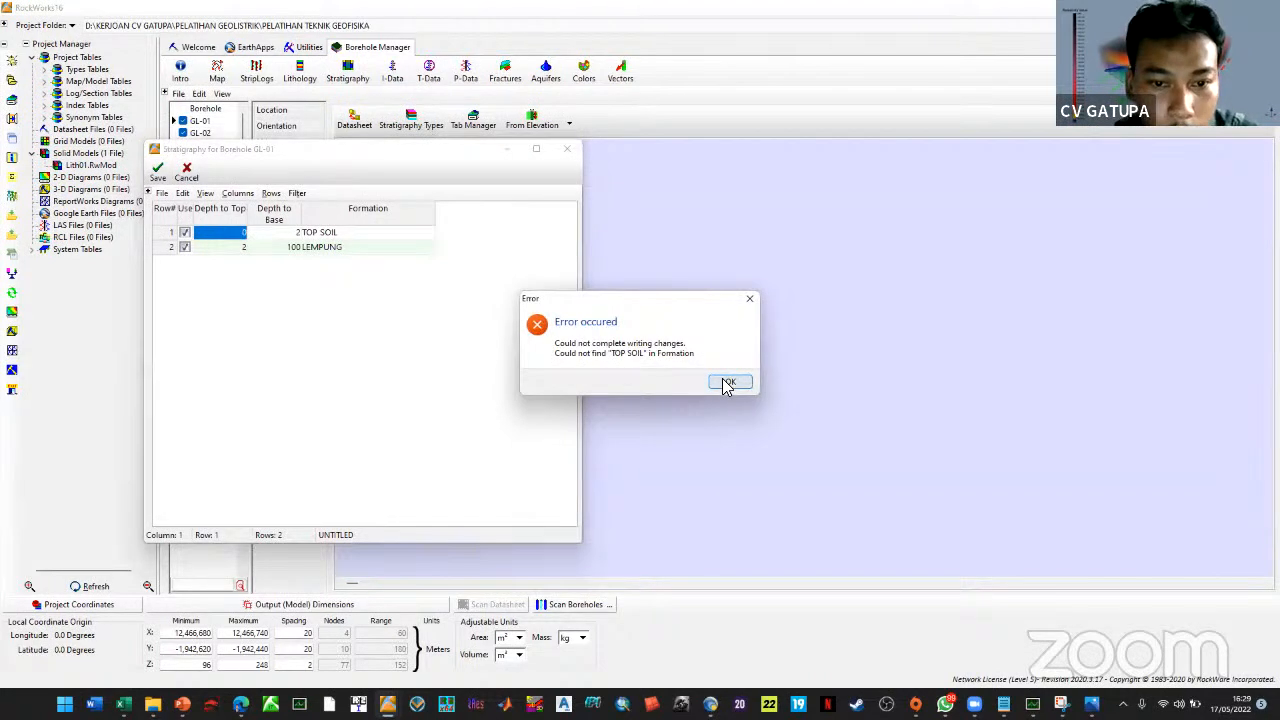
Dismiss the missing TOP SOIL formation error and discard the unsaved stratigraphy changes
click(727, 384)
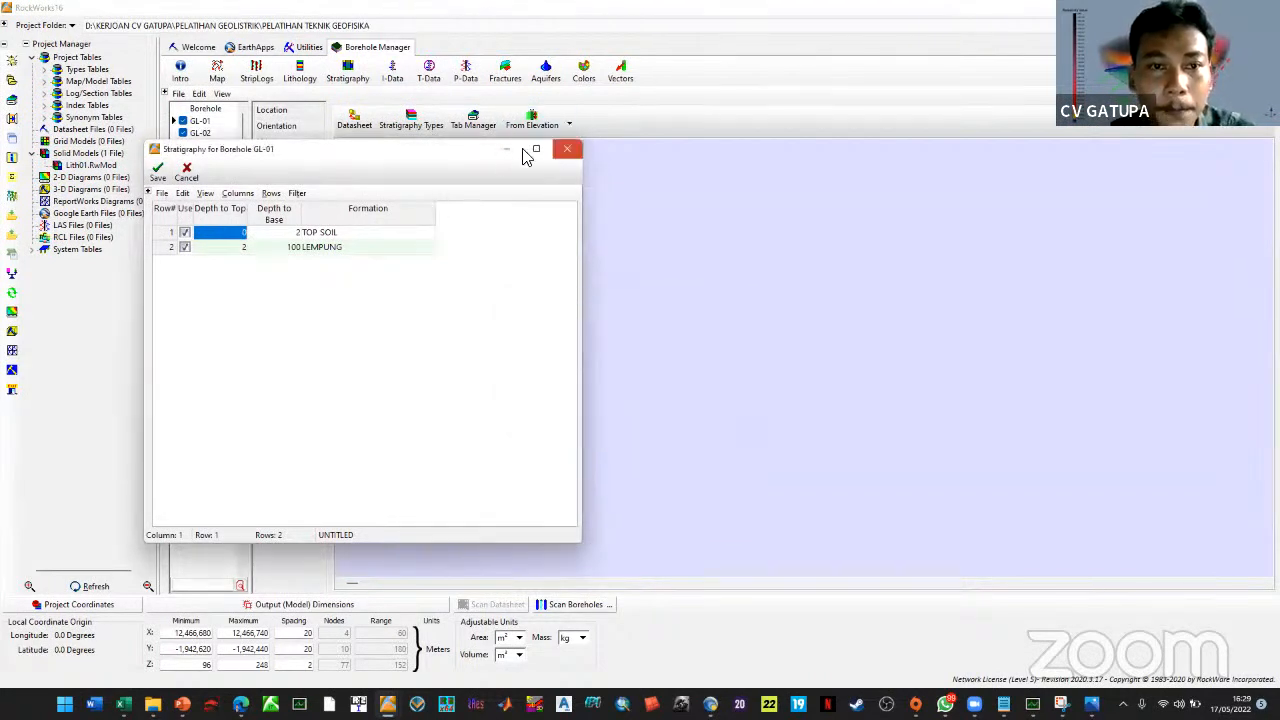
click(567, 148)
click(726, 372)
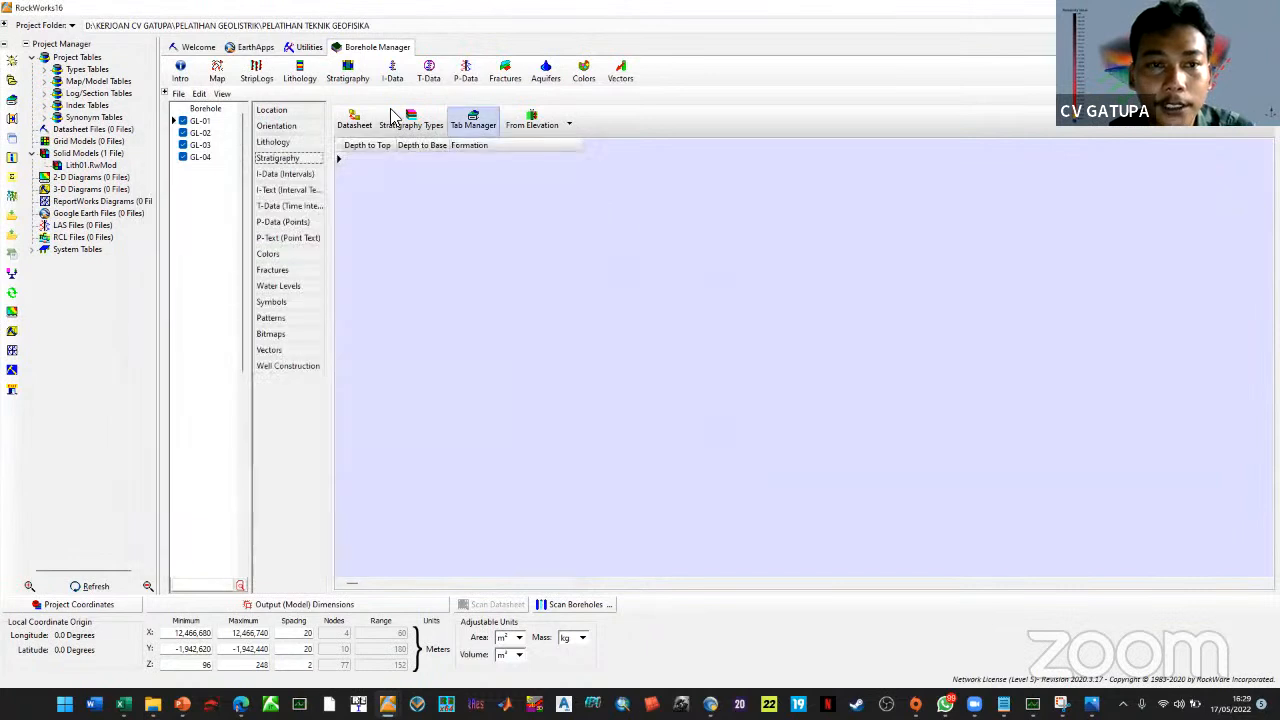
Review the Stratigraphy Types and Lithology Types lists, then bring back the Cross-Section A-B plot
click(411, 120)
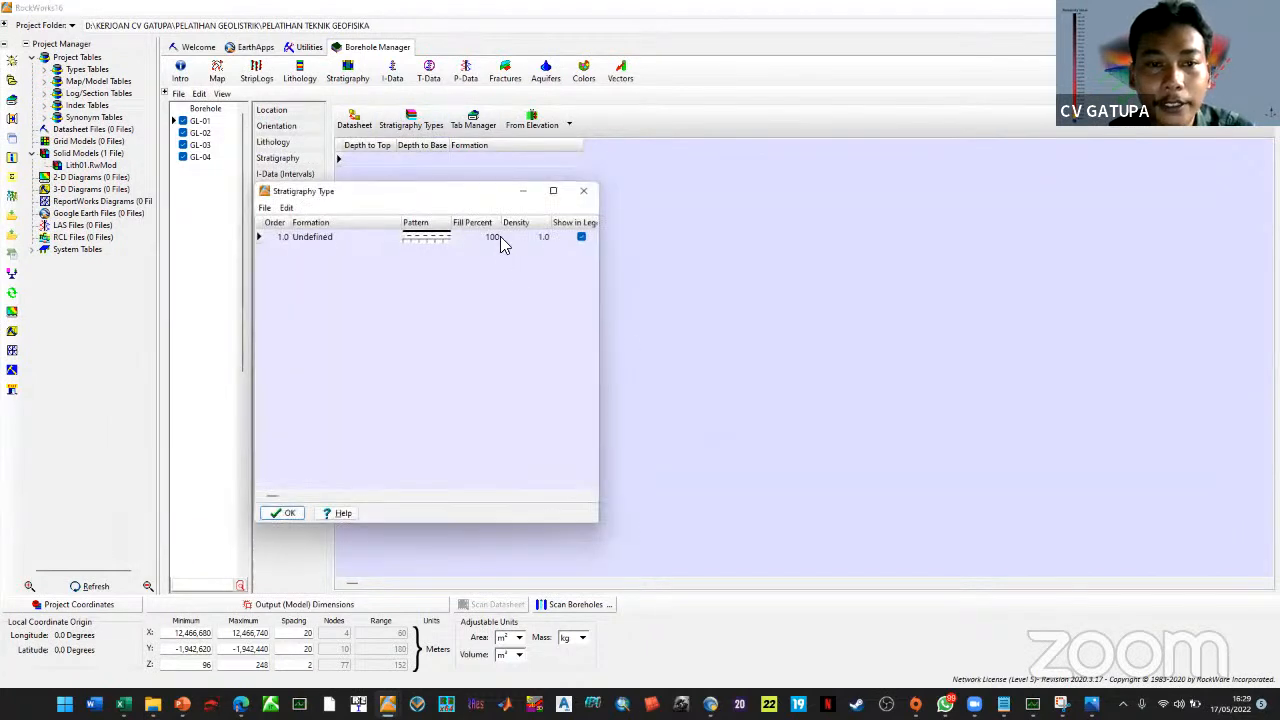
click(584, 190)
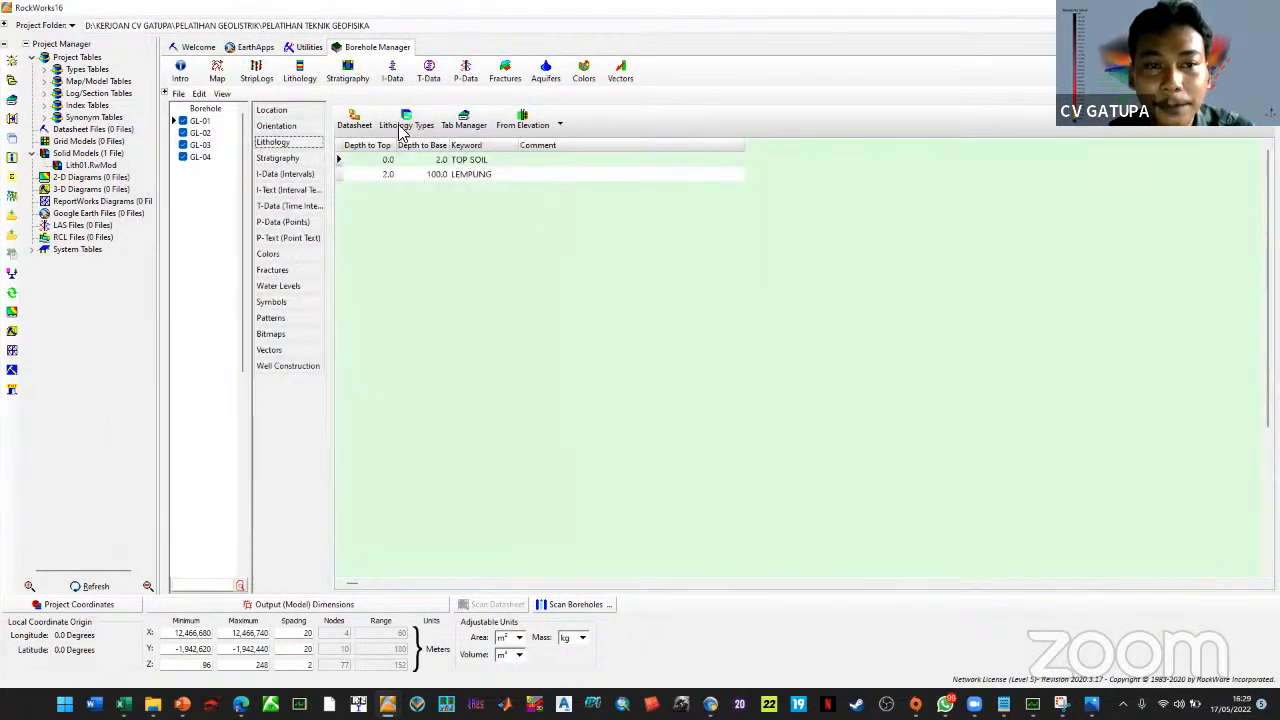
click(406, 118)
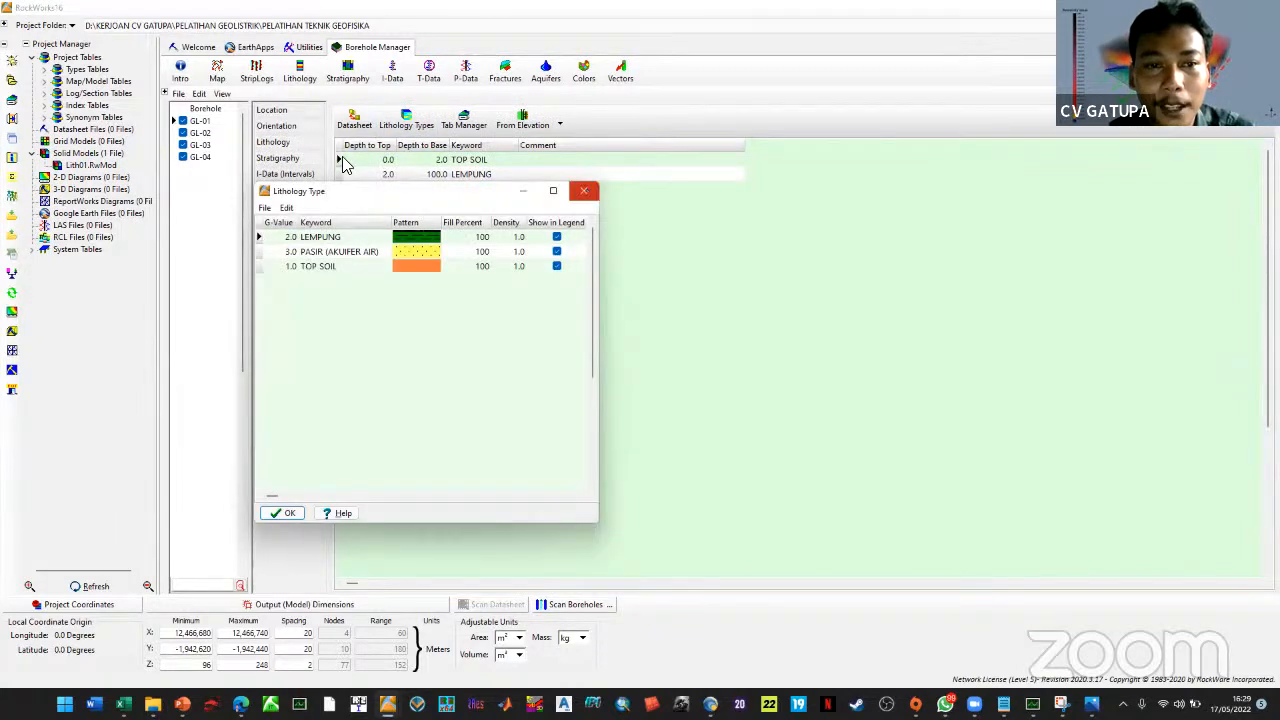
click(584, 190)
click(318, 160)
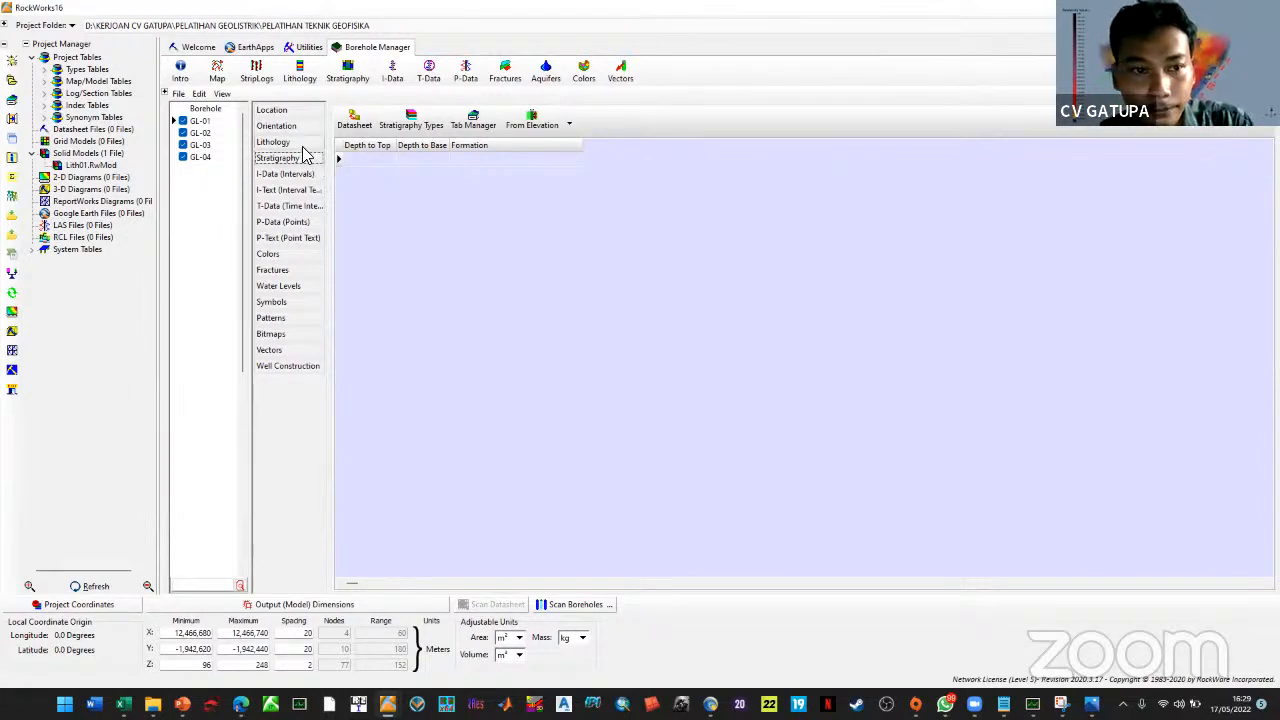
click(285, 142)
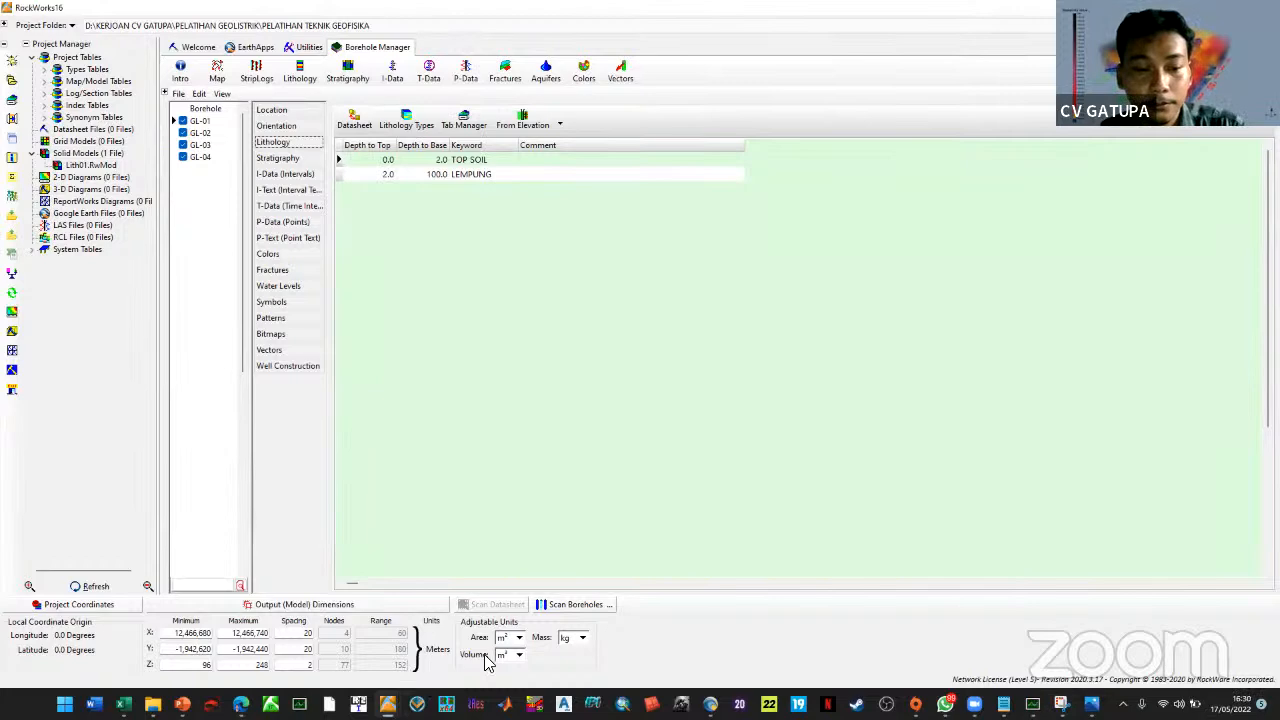
click(672, 656)
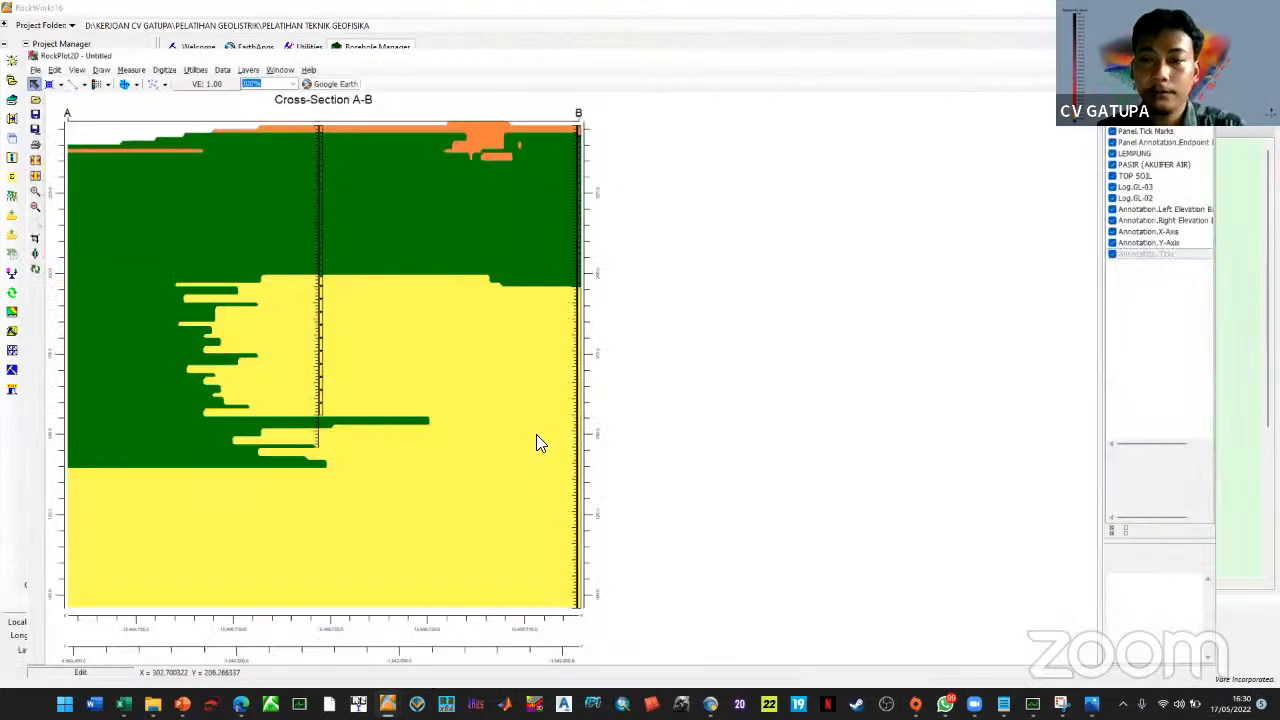